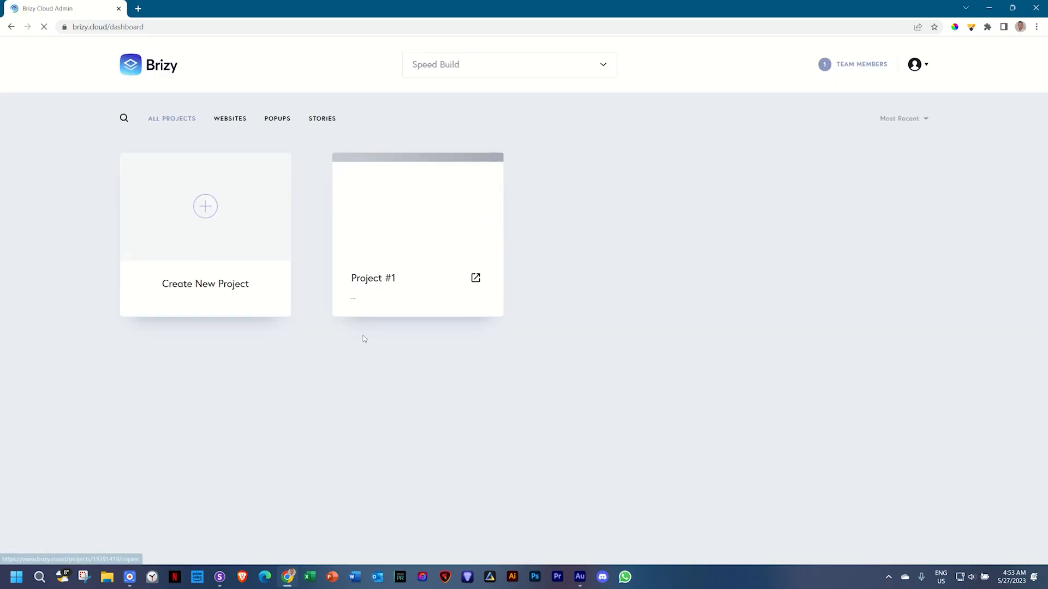
# - Rename Project #1 to "SB01 _ Hair & Beauty Salon"
pyautogui.doubleClick(387, 279)
pyautogui.hotkey('ctrl', 'a')
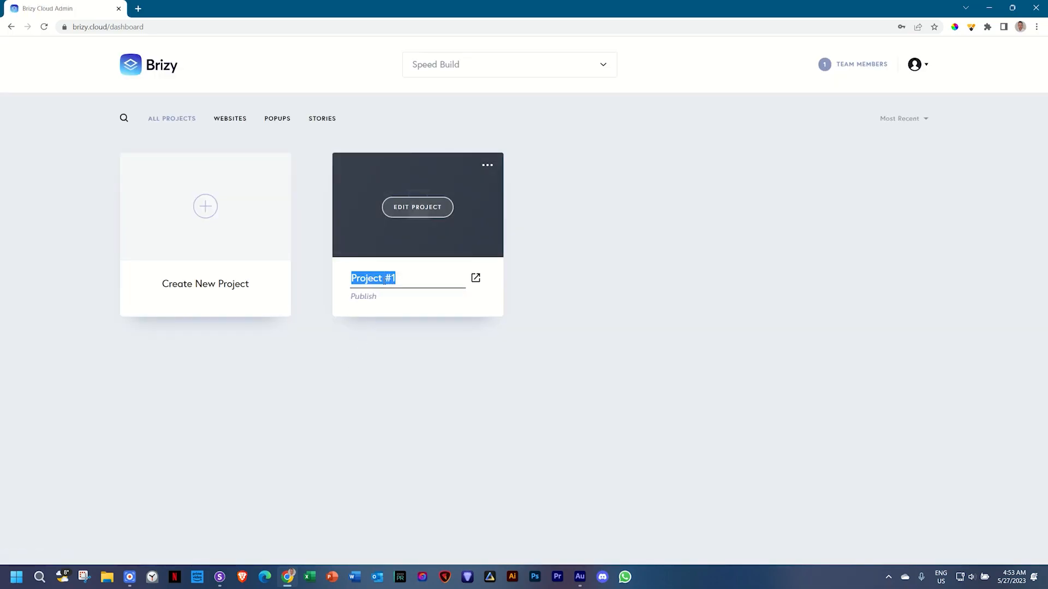
pyautogui.write('SB01 _ Hair')
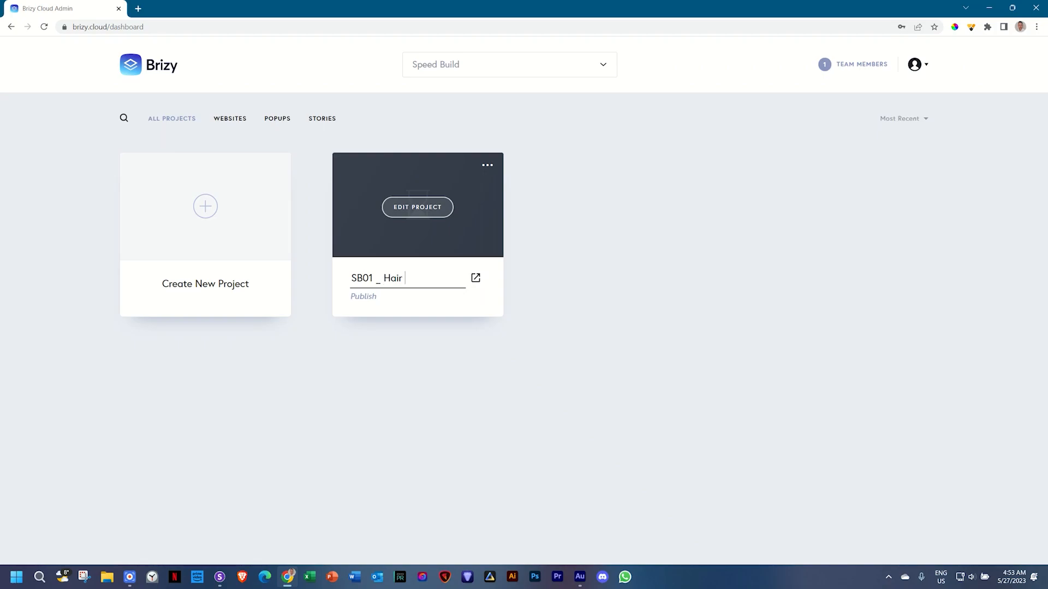
pyautogui.write('& Beauty Salon')
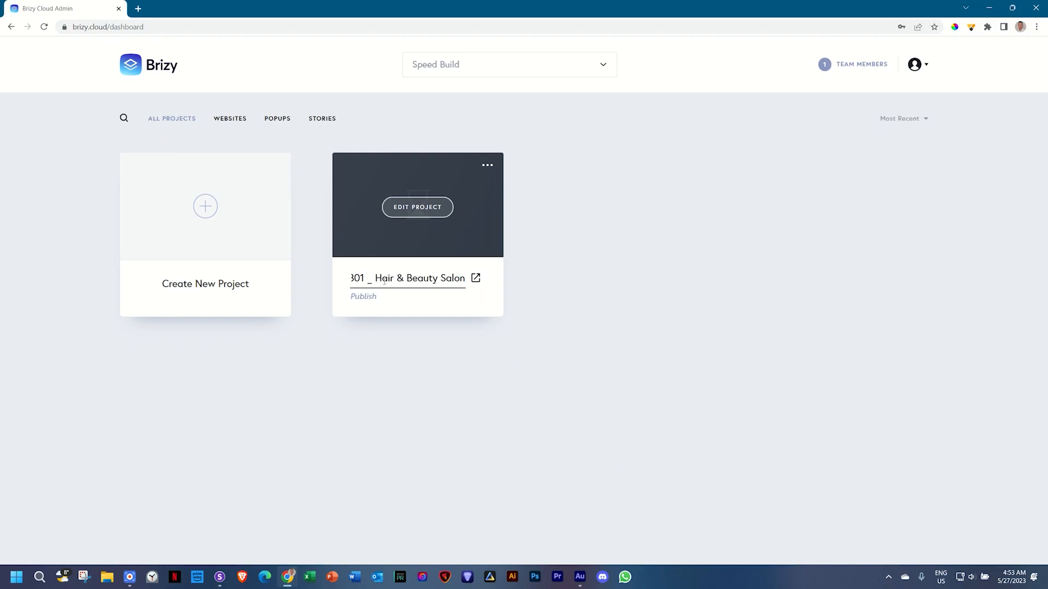
# - Open the salon project for editing and add a blank block to the empty page
pyautogui.click(437, 215)
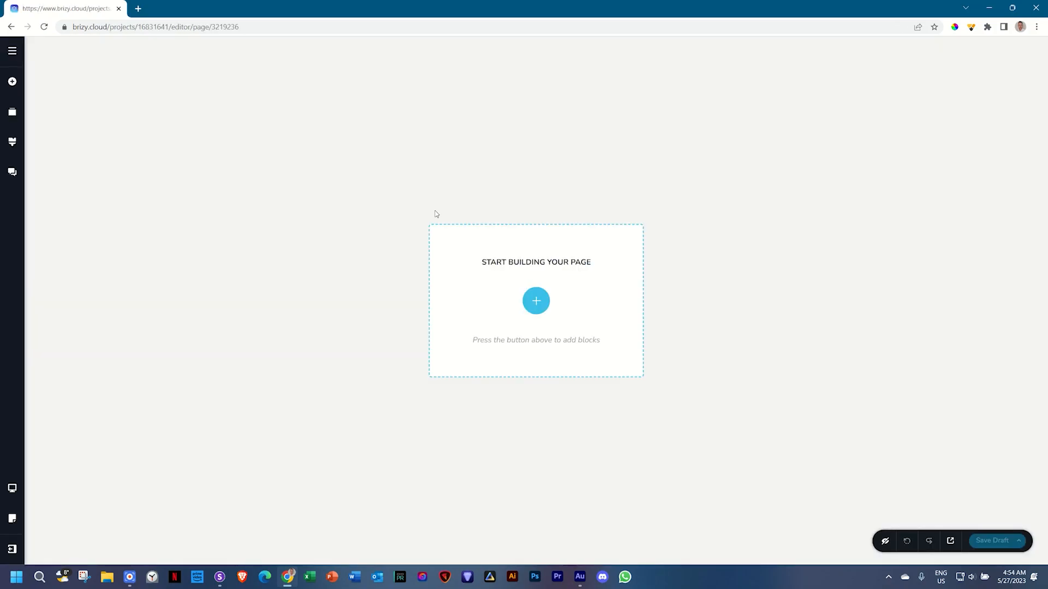
pyautogui.click(549, 301)
pyautogui.click(370, 172)
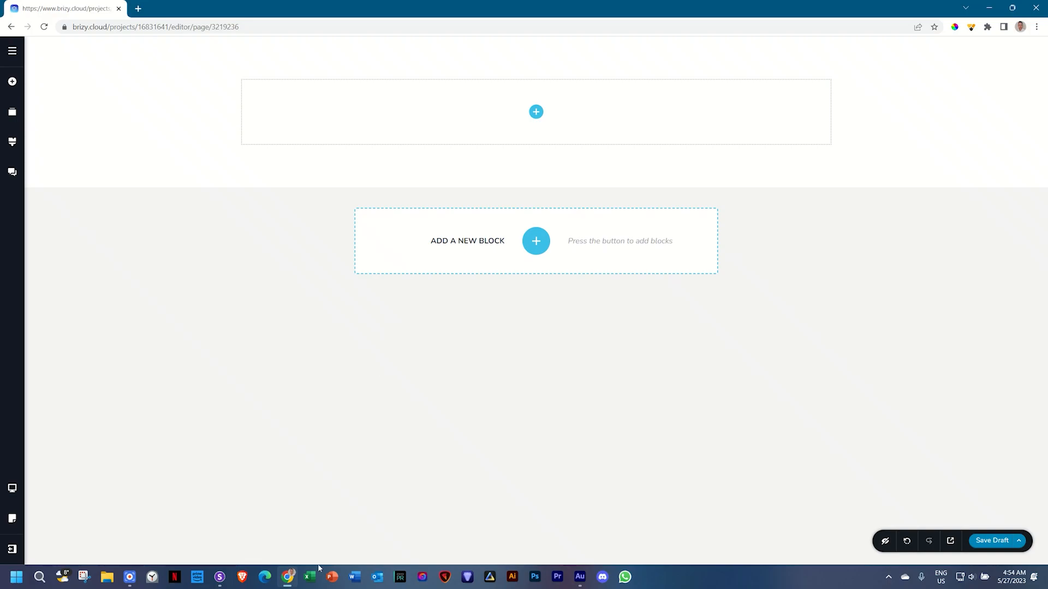
# - Copy the Avocado colour code from the Word document and set the first colour of Brizy's Overpass style to #2B423D
pyautogui.click(355, 577)
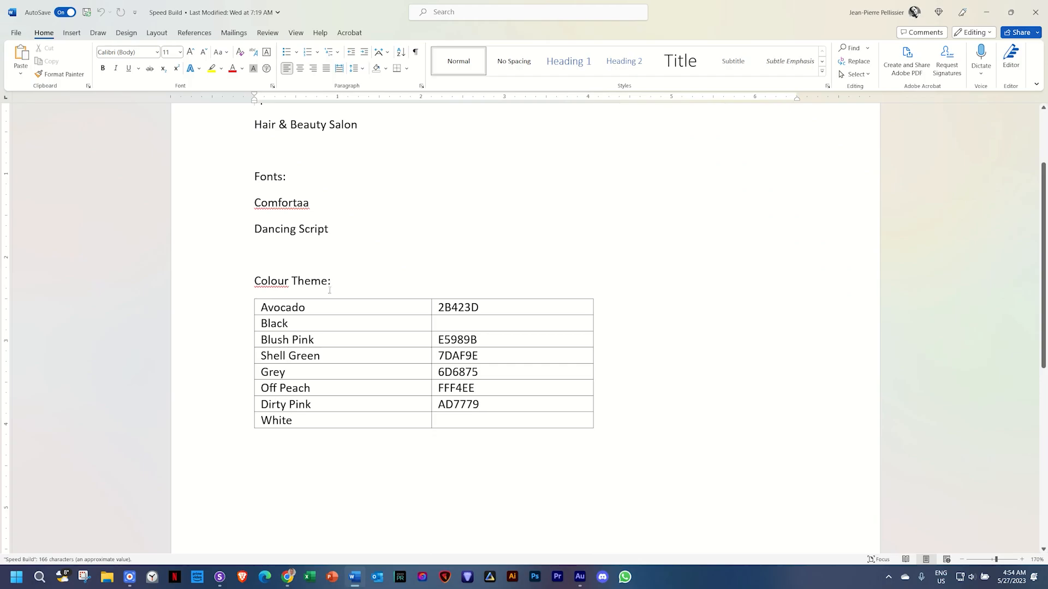
pyautogui.doubleClick(458, 308)
pyautogui.hotkey('ctrl', 'c')
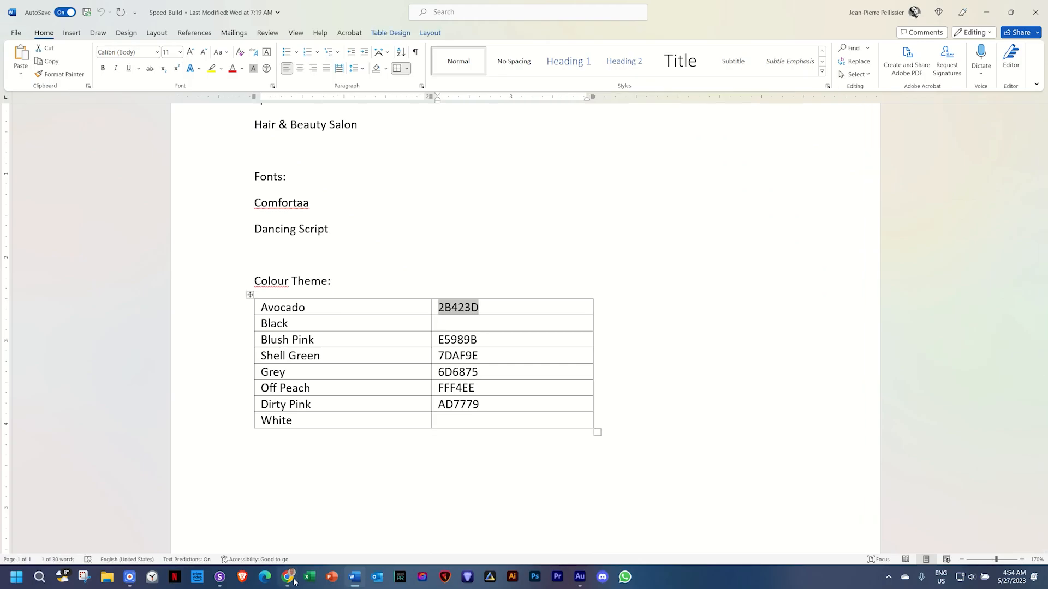
pyautogui.hotkey('alt', 'Tab')
pyautogui.click(11, 142)
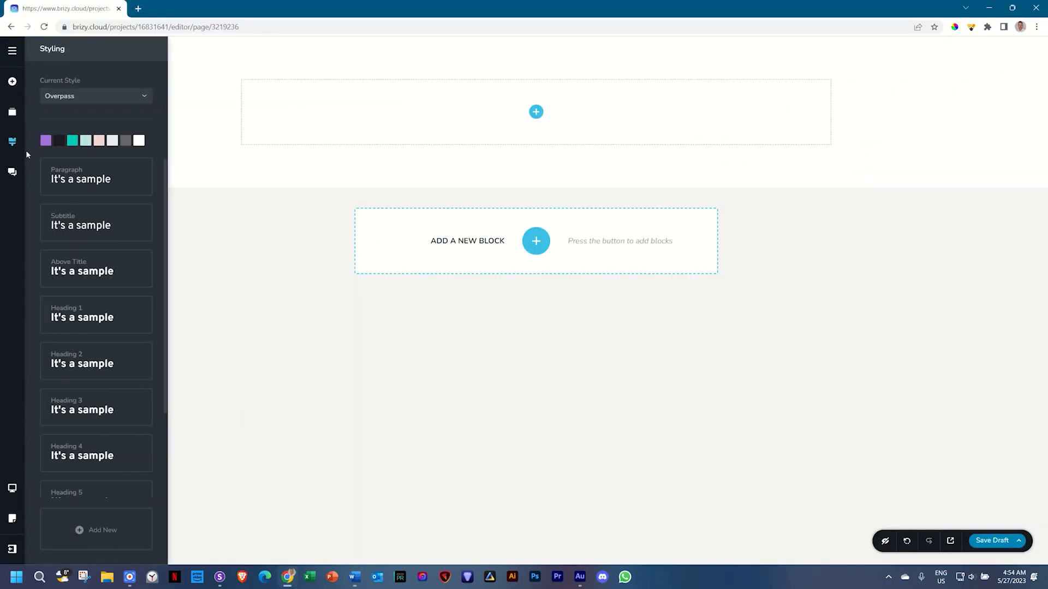
pyautogui.click(45, 139)
pyautogui.tripleClick(68, 246)
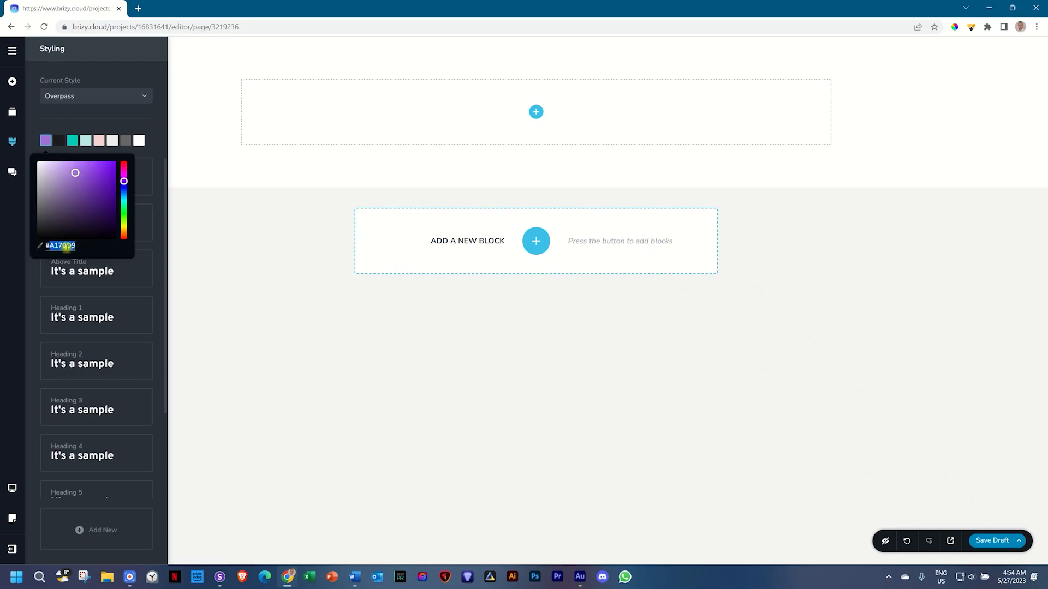
pyautogui.hotkey('ctrl', 'v')
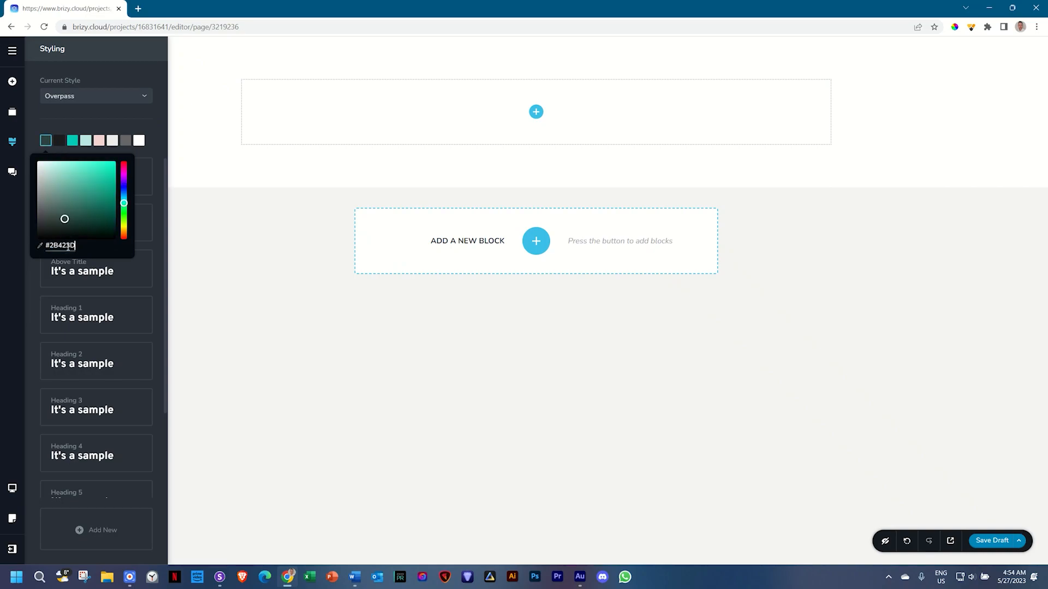
# - Set the second colour of the style palette to pure black
pyautogui.click(59, 140)
pyautogui.moveTo(36, 229); pyautogui.dragTo(22, 256)
pyautogui.click(66, 125)
# - Copy the Blush Pink code from the Word document and set the third palette colour in Brizy to #E5989B
pyautogui.hotkey('alt', 'Tab')
pyautogui.doubleClick(457, 339)
pyautogui.hotkey('ctrl', 'c')
pyautogui.hotkey('alt', 'Tab')
pyautogui.click(73, 141)
pyautogui.doubleClick(64, 245)
pyautogui.hotkey('ctrl', 'v')
pyautogui.click(90, 108)
# - Take the Shell Green code from the Word document and set the fourth palette colour in Brizy to #7DAF9E
pyautogui.hotkey('alt', 'Tab')
pyautogui.doubleClick(457, 356)
pyautogui.hotkey('alt', 'Tab')
pyautogui.click(85, 141)
pyautogui.doubleClick(69, 248)
pyautogui.write('7DAF9E')
# - Take the Grey code from the Word document and set the fifth palette colour in Brizy to #6D6875
pyautogui.hotkey('alt', 'Tab')
pyautogui.doubleClick(457, 372)
pyautogui.hotkey('alt', 'Tab')
pyautogui.click(99, 141)
pyautogui.doubleClick(84, 245)
pyautogui.write('6D6875')
# - Copy the Off Peach code from the Word document and set the sixth palette colour in Brizy to #FFF4EE
pyautogui.hotkey('alt', 'Tab')
pyautogui.doubleClick(457, 388)
pyautogui.hotkey('ctrl', 'c')
pyautogui.hotkey('alt', 'Tab')
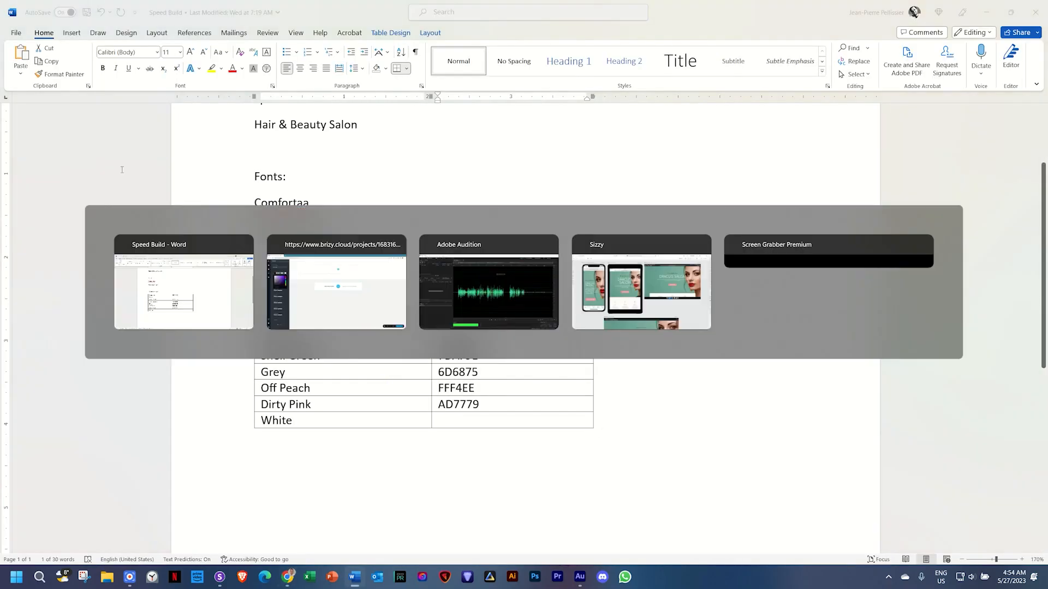
pyautogui.click(112, 141)
pyautogui.doubleClick(97, 244)
pyautogui.hotkey('ctrl', 'v')
# - Copy the Dirty Pink code from Word, set the seventh palette colour in Brizy to #AD7779, and check the last swatch
pyautogui.hotkey('alt', 'Tab')
pyautogui.doubleClick(457, 405)
pyautogui.hotkey('ctrl', 'c')
pyautogui.hotkey('alt', 'Tab')
pyautogui.click(125, 141)
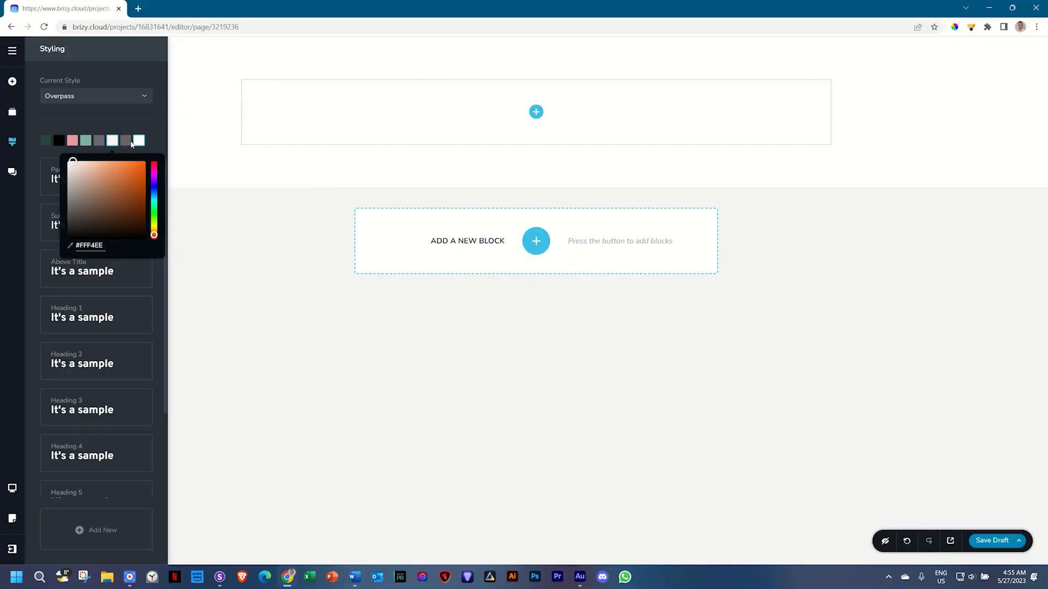
pyautogui.doubleClick(104, 245)
pyautogui.hotkey('ctrl', 'v')
pyautogui.click(155, 142)
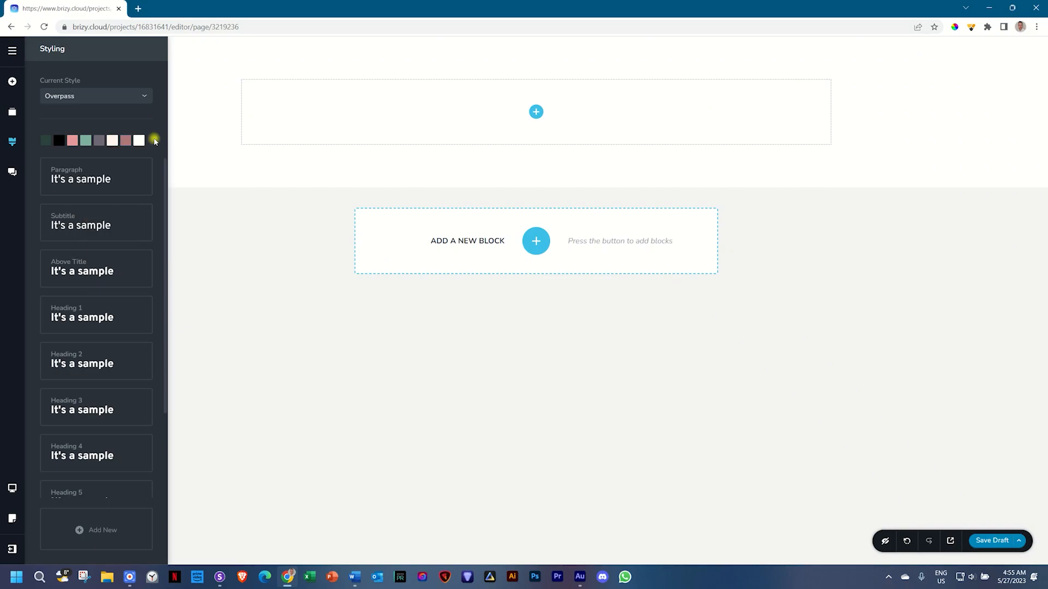
pyautogui.click(139, 141)
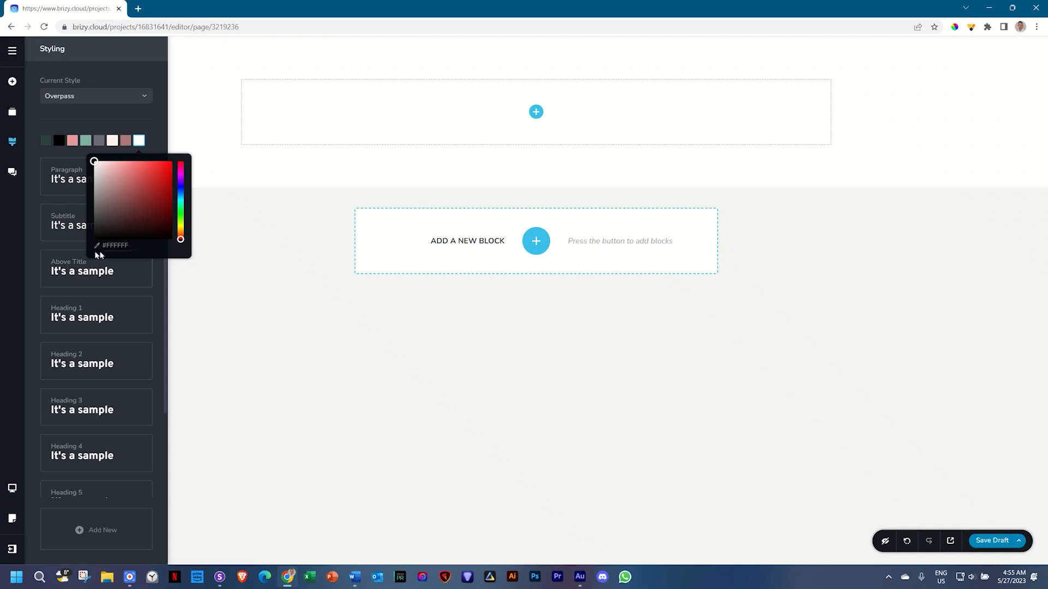
pyautogui.click(162, 143)
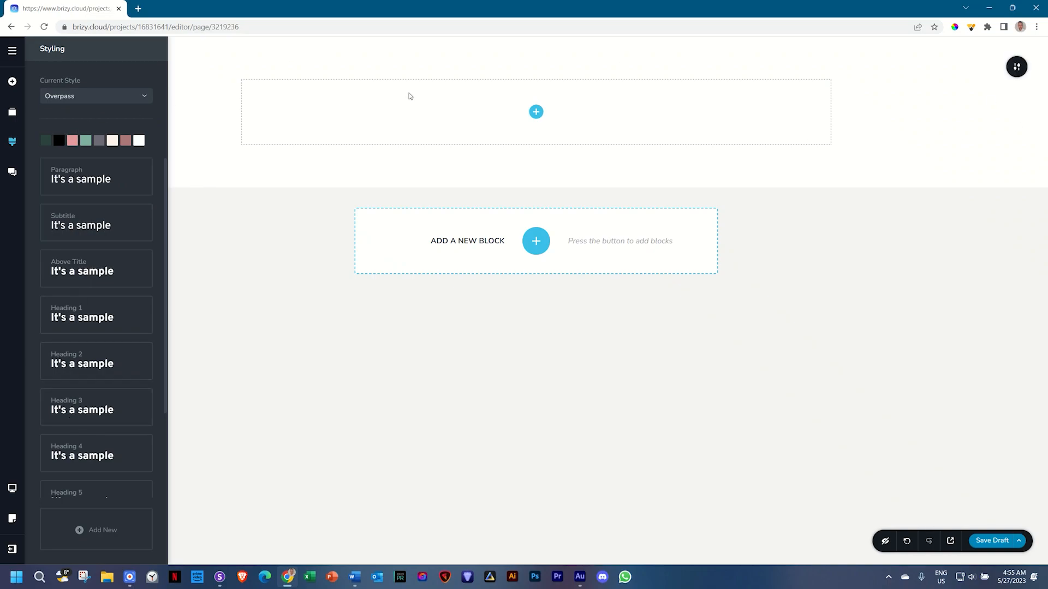
# - Give the block the background image "01 _ Hero" and shift its focal point up towards the woman's face
pyautogui.click(1019, 68)
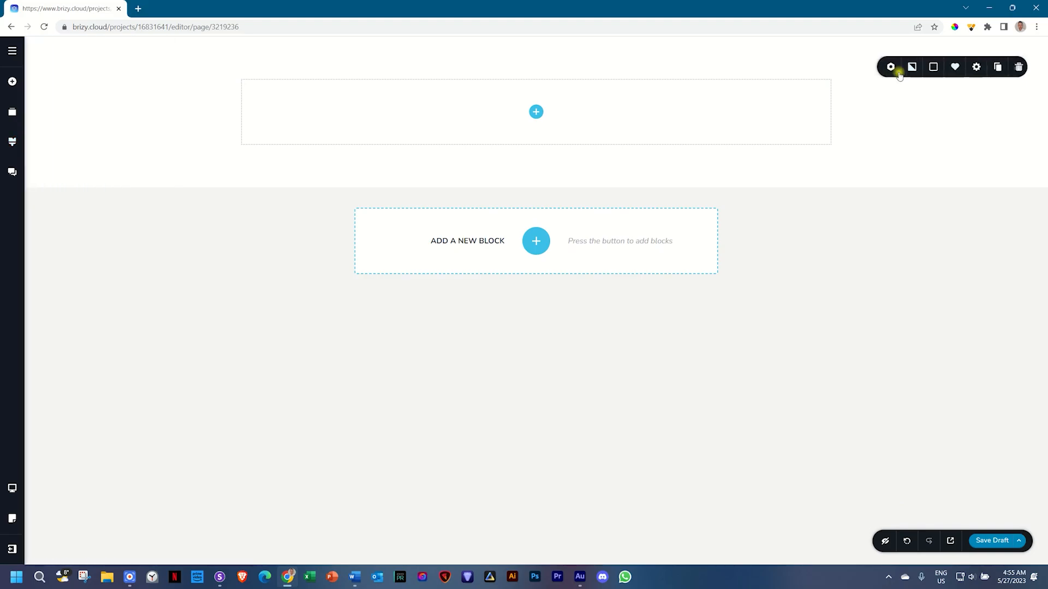
pyautogui.click(907, 67)
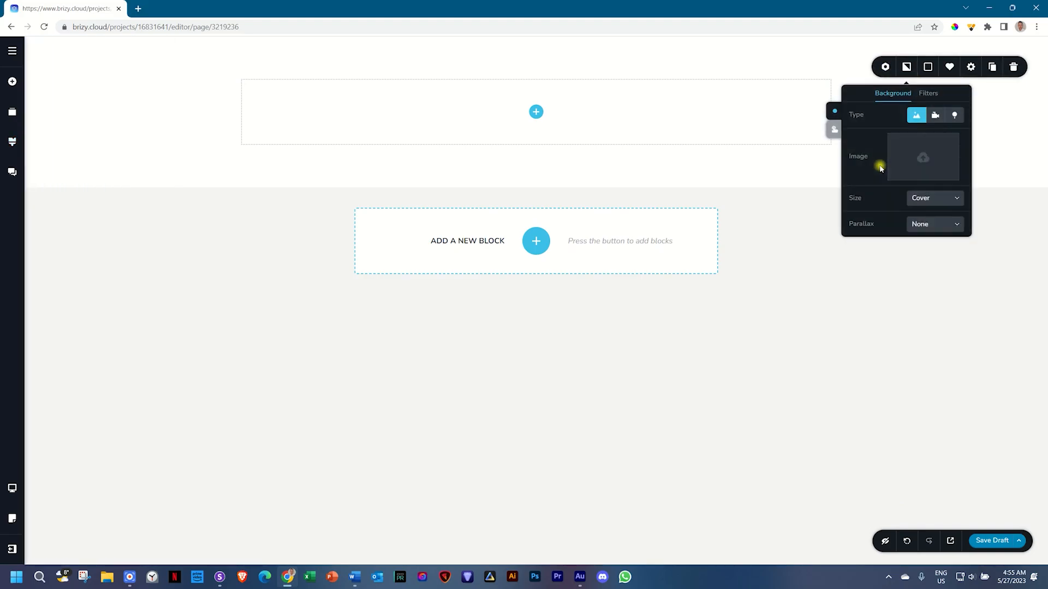
pyautogui.click(914, 158)
pyautogui.click(433, 365)
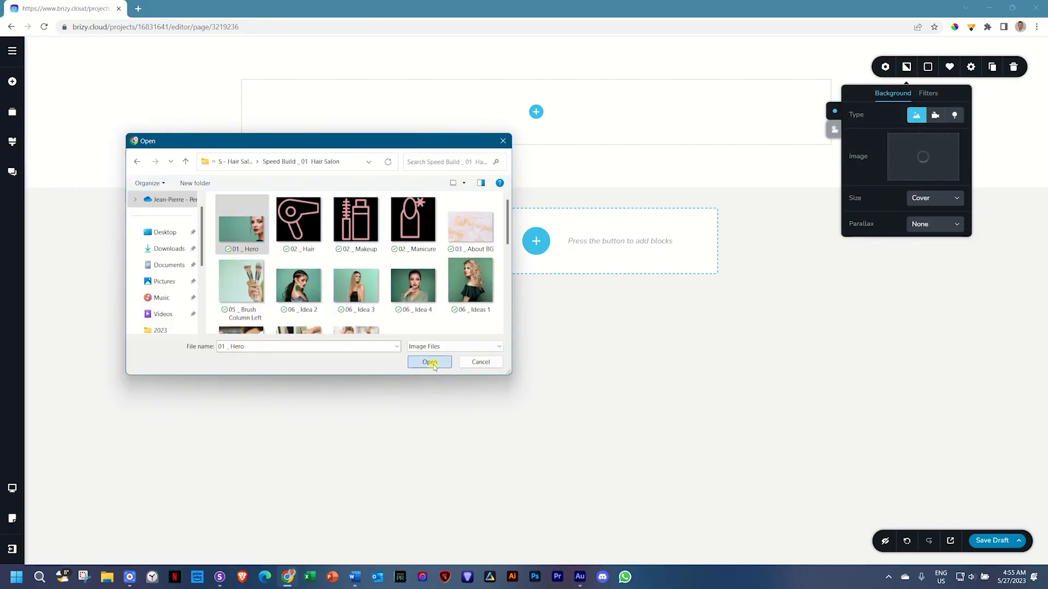
pyautogui.moveTo(923, 153); pyautogui.dragTo(943, 146)
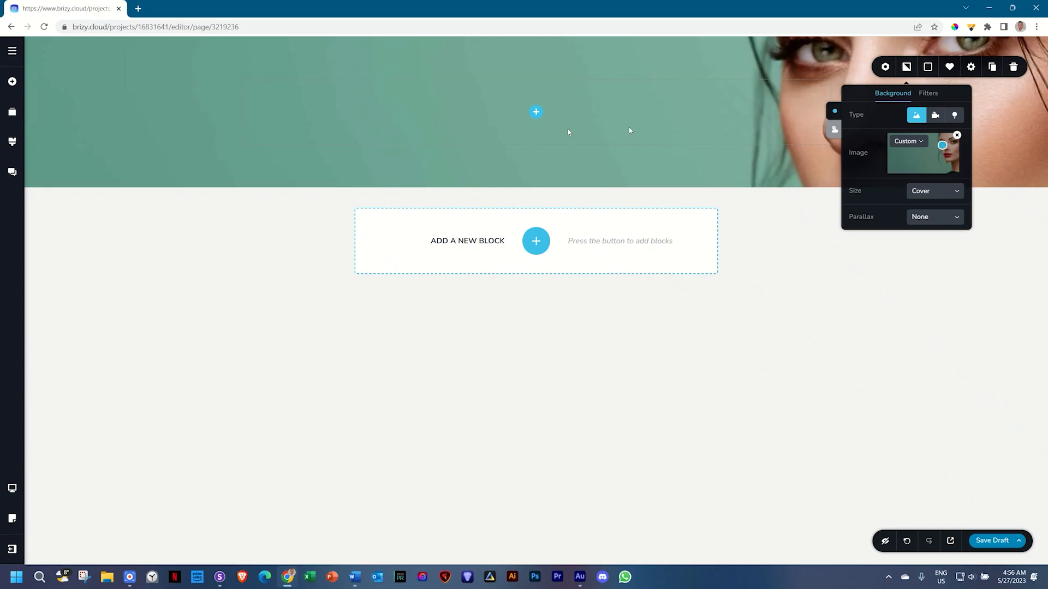
# - Add three stacked text elements and a button below them to the hero block
pyautogui.click(535, 112)
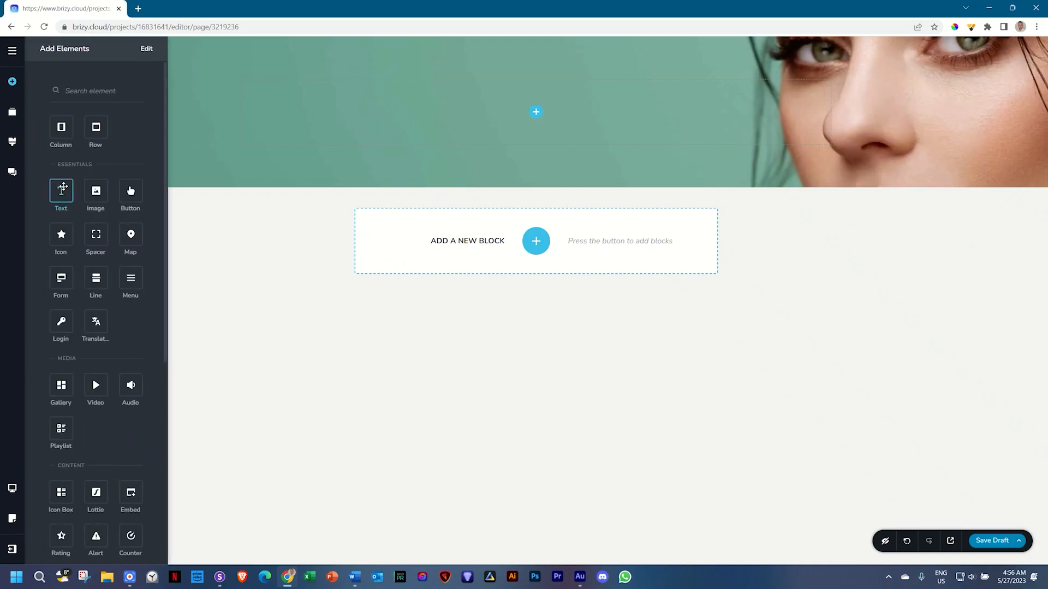
pyautogui.moveTo(415, 133); pyautogui.dragTo(535, 111)
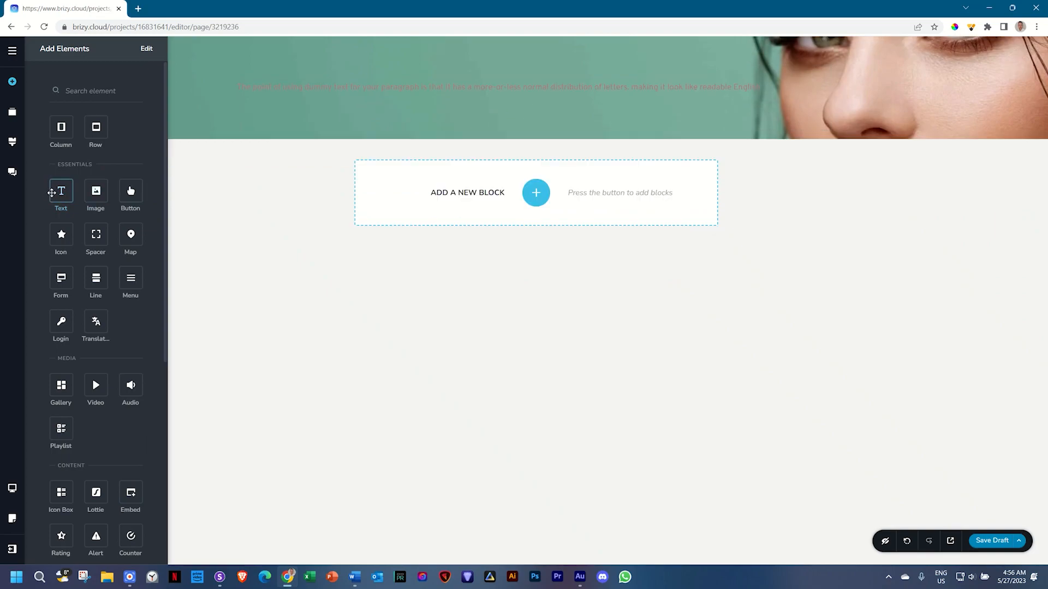
pyautogui.moveTo(51, 192); pyautogui.dragTo(378, 94)
pyautogui.moveTo(96, 234); pyautogui.dragTo(283, 121)
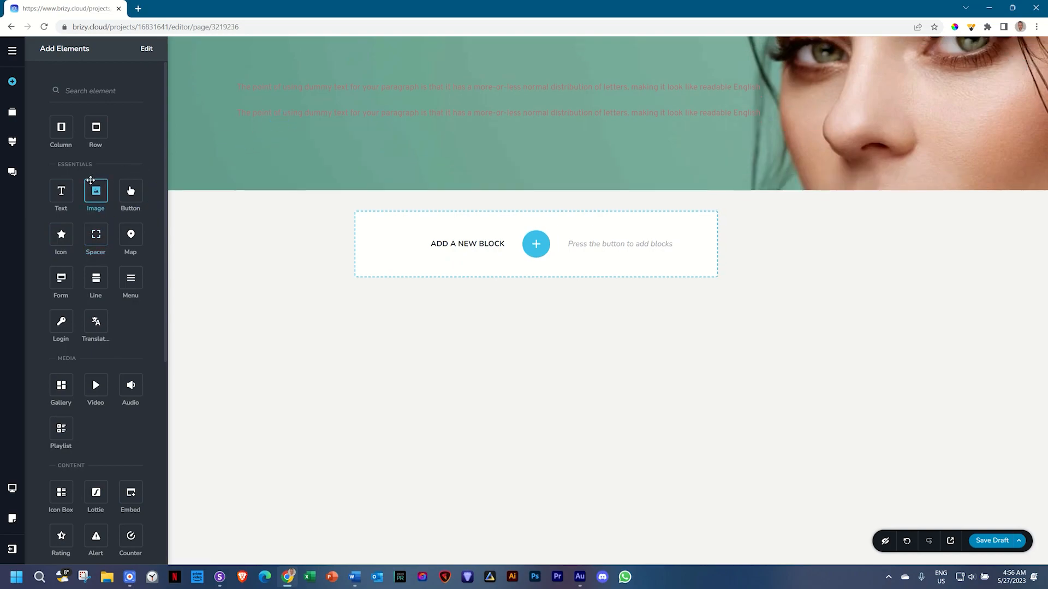
pyautogui.moveTo(61, 190); pyautogui.dragTo(404, 153)
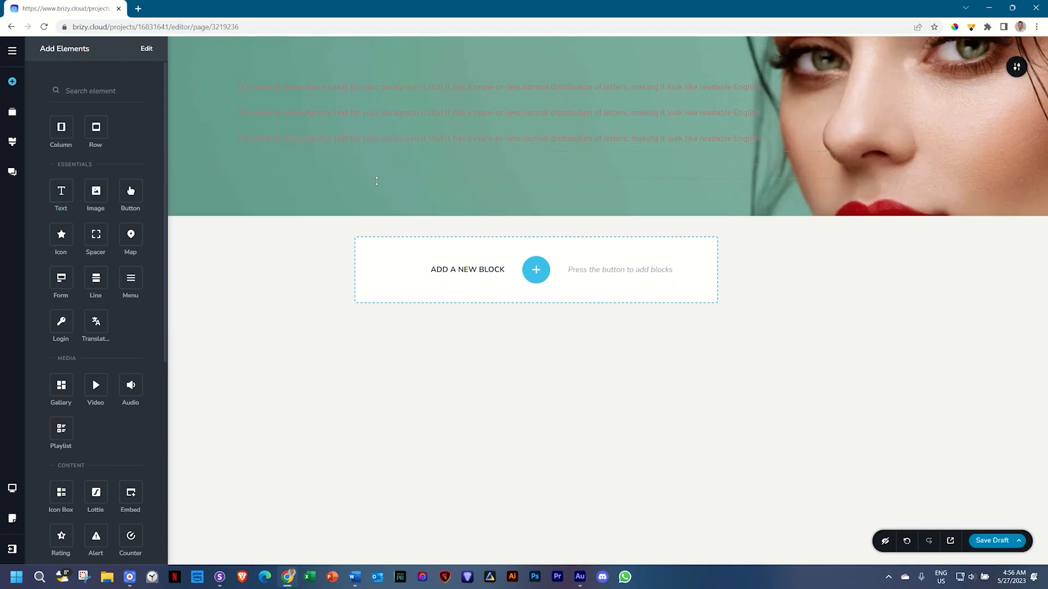
pyautogui.moveTo(61, 191)
pyautogui.mouseDown()
pyautogui.moveTo(356, 175)
pyautogui.moveTo(43, 196)
pyautogui.moveTo(61, 192)
pyautogui.mouseUp()
pyautogui.moveTo(130, 191); pyautogui.dragTo(360, 175)
# - Colour the middle text white, replace it with "Dracu's Salon", and centre it
pyautogui.click(356, 112)
pyautogui.tripleClick(322, 114)
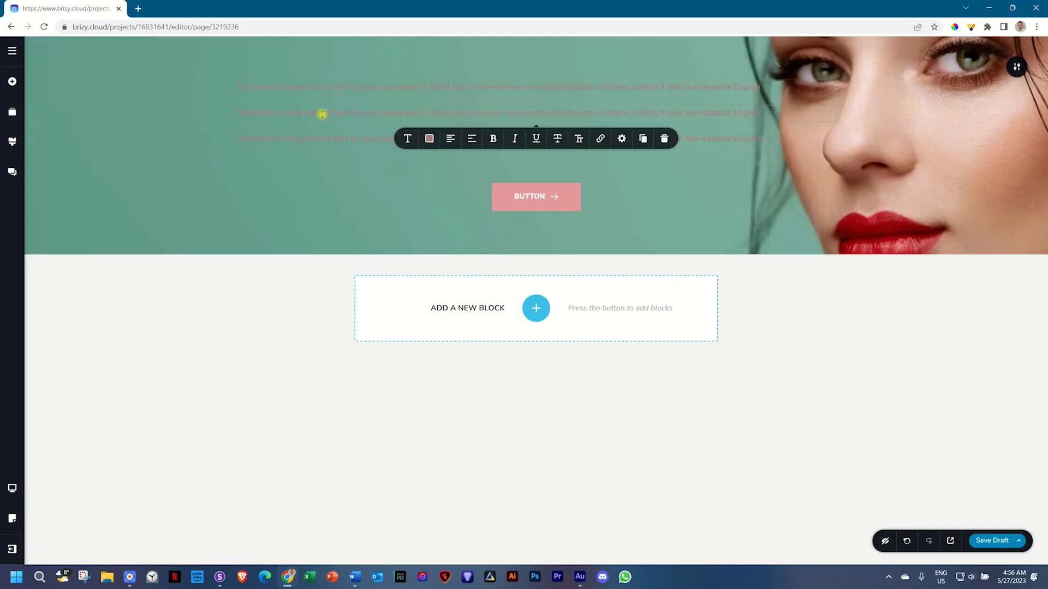
pyautogui.click(430, 140)
pyautogui.click(456, 267)
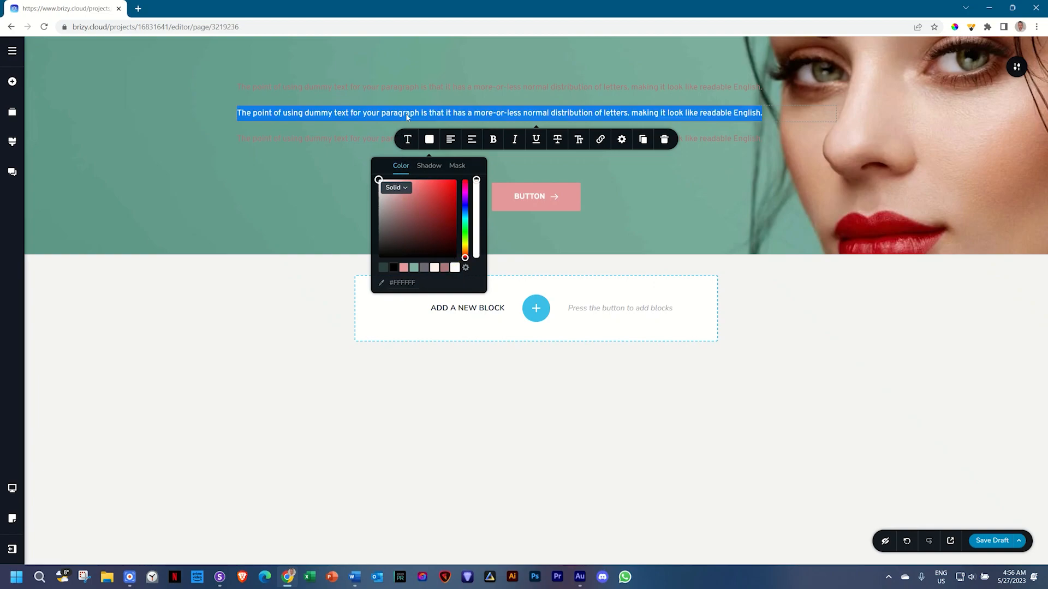
pyautogui.write("Dracu's Salon")
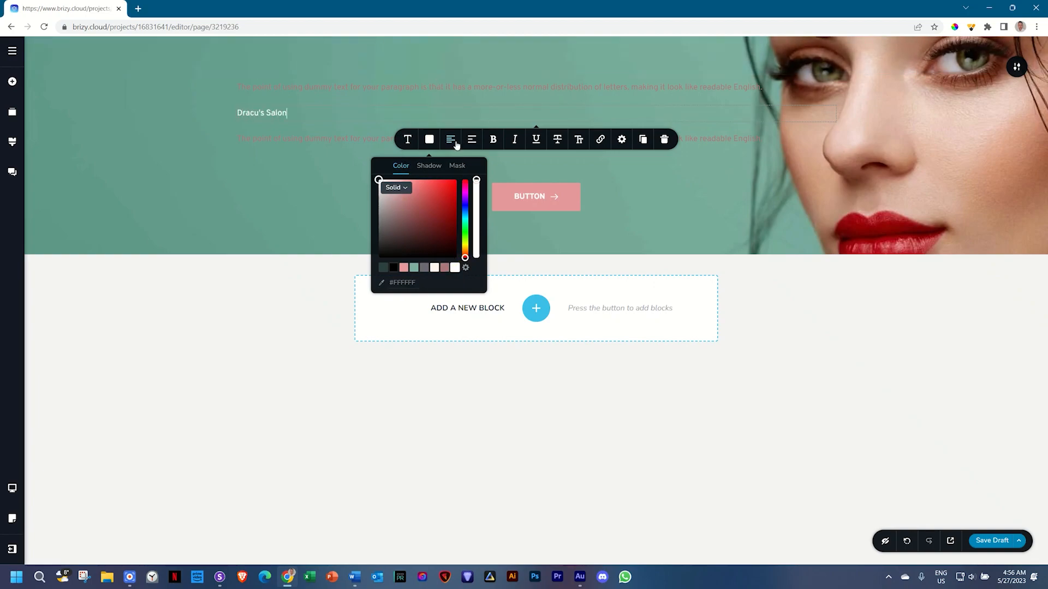
pyautogui.click(450, 141)
# - Add the Google font Dancing Script to the project's available fonts
pyautogui.click(407, 140)
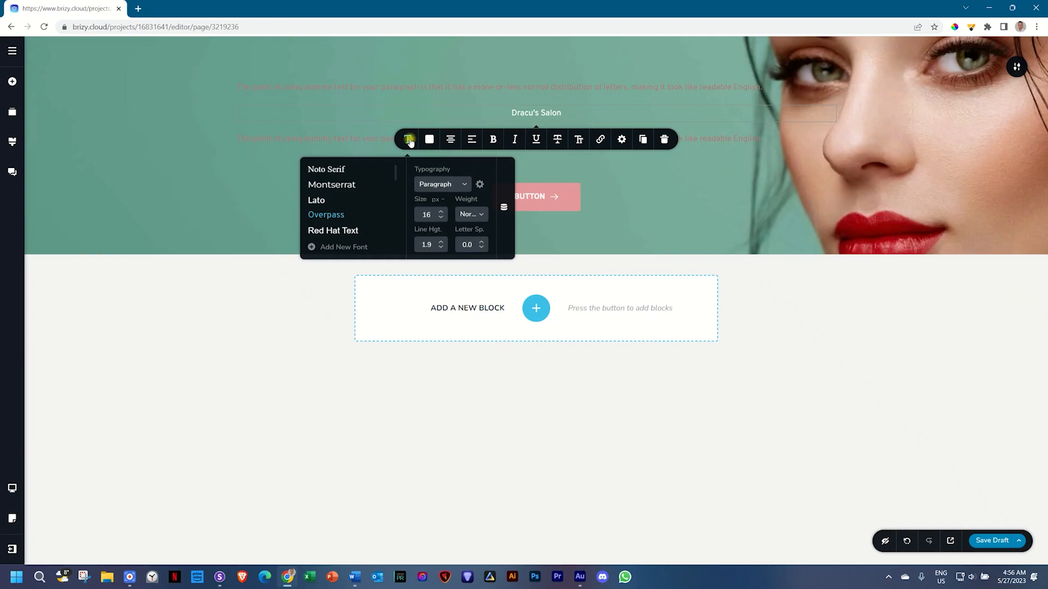
pyautogui.scroll(-5, 318, 172)
pyautogui.scroll(5, 329, 181)
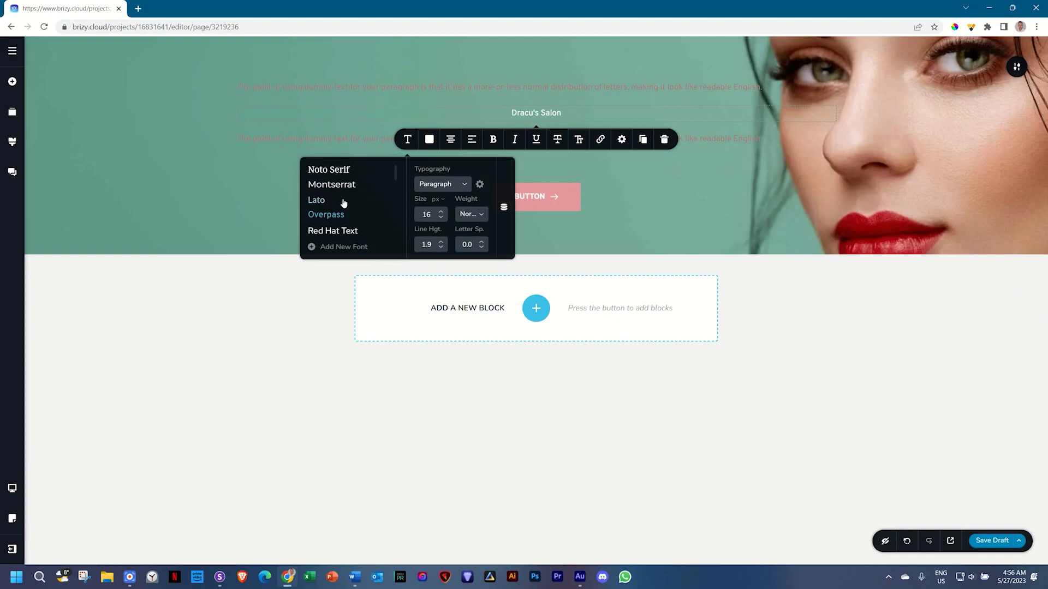
pyautogui.scroll(-3, 335, 202)
pyautogui.scroll(3, 334, 215)
pyautogui.click(344, 248)
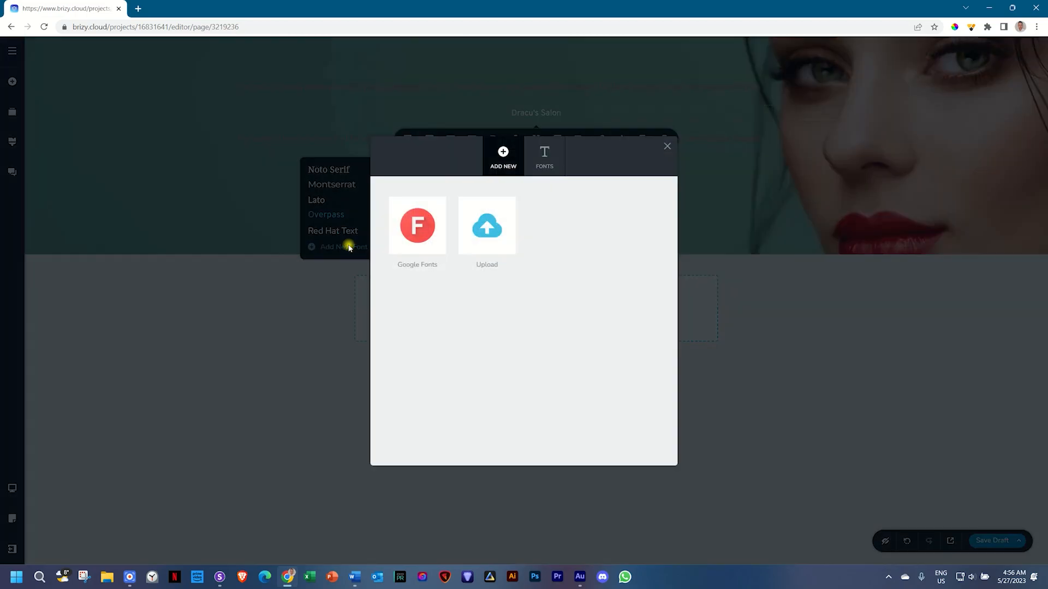
pyautogui.click(421, 240)
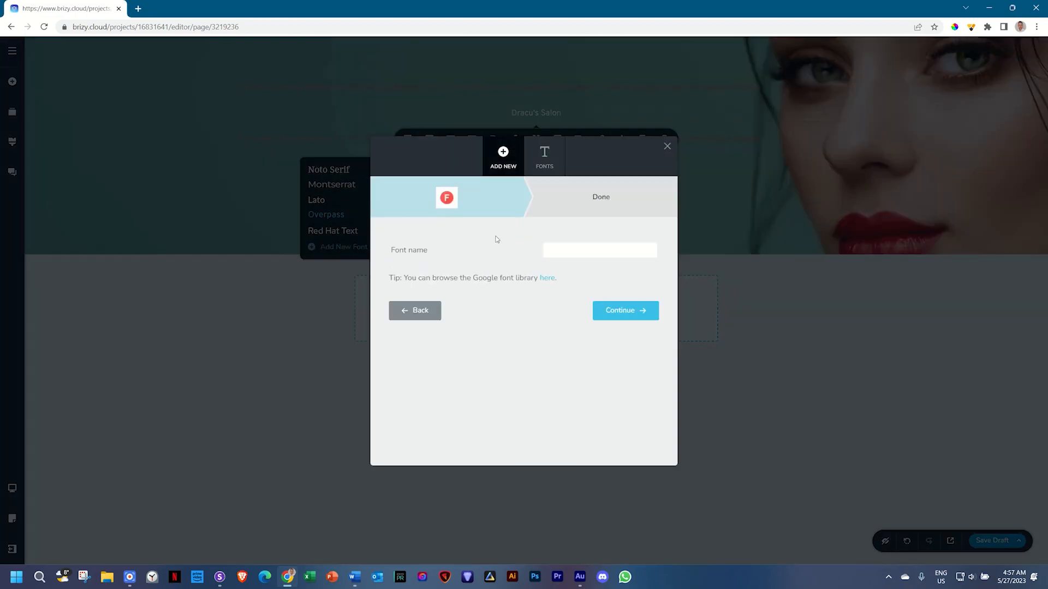
pyautogui.click(576, 256)
pyautogui.write('dancing')
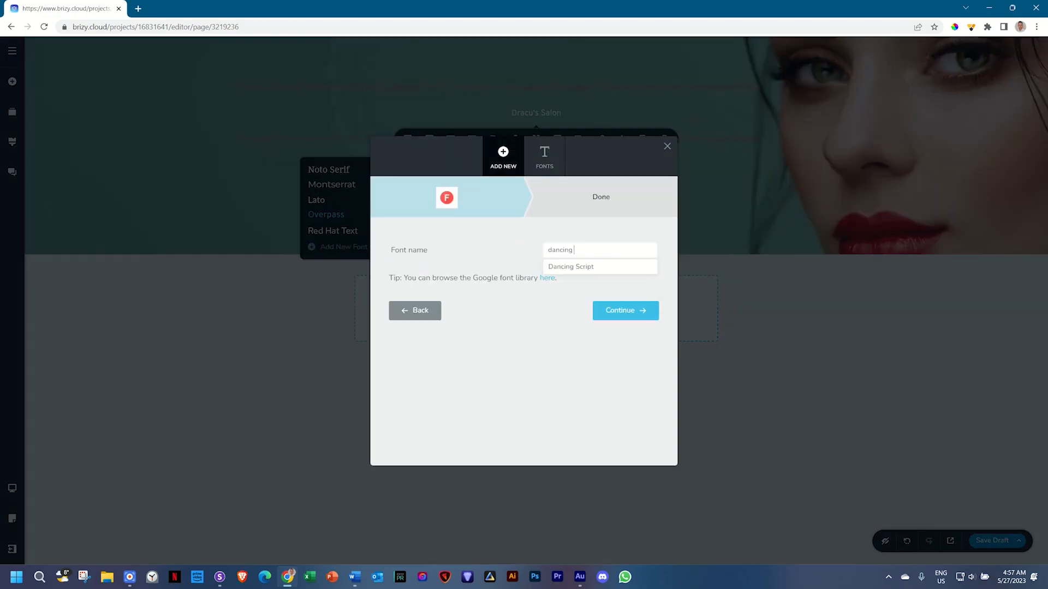
pyautogui.click(571, 266)
pyautogui.click(628, 314)
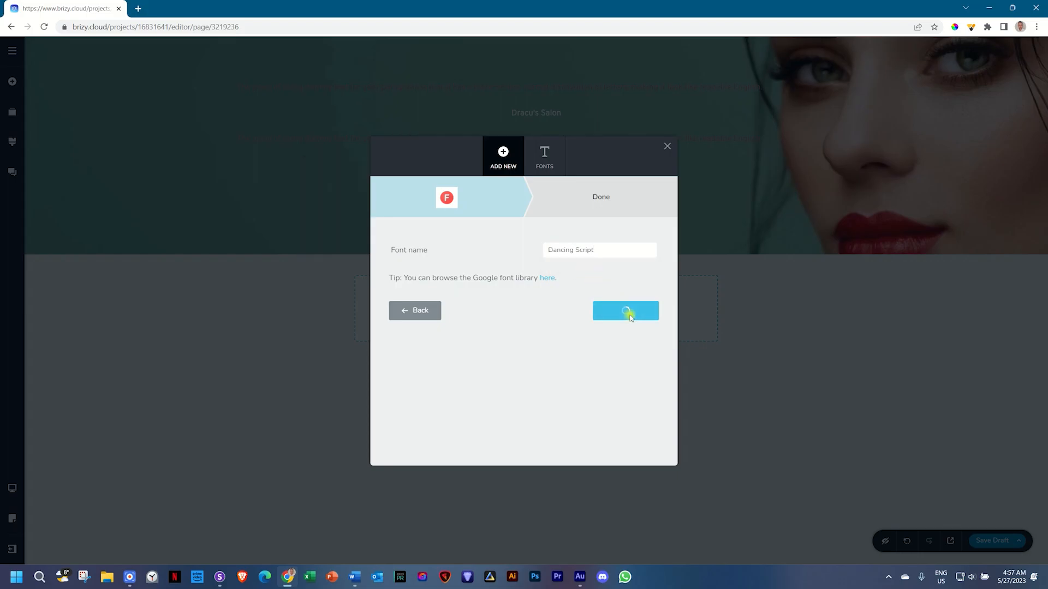
pyautogui.click(525, 390)
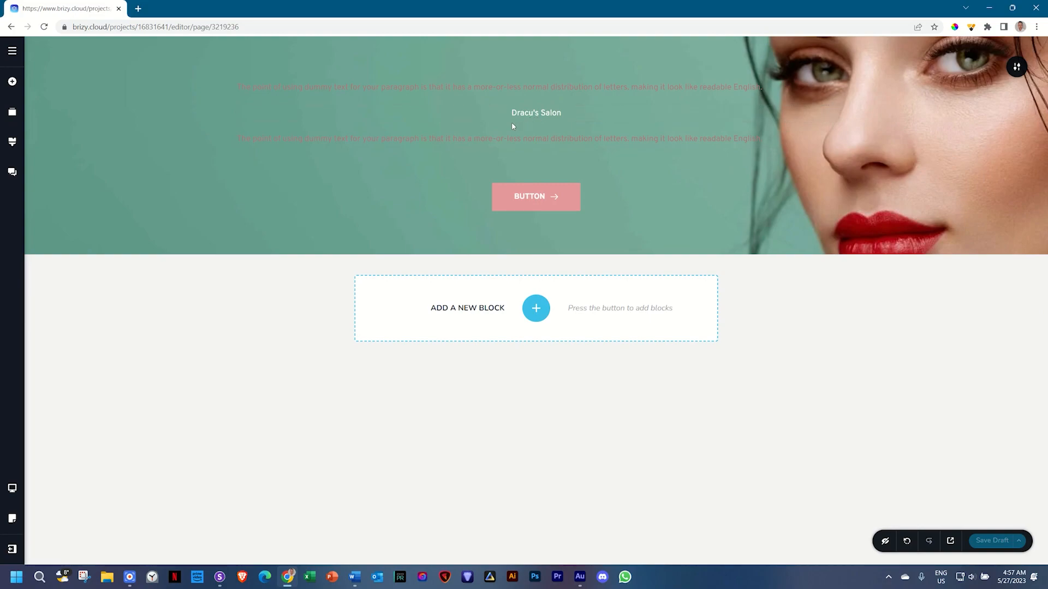
# - Make Comfortaa the project's default font in the font manager
pyautogui.click(535, 113)
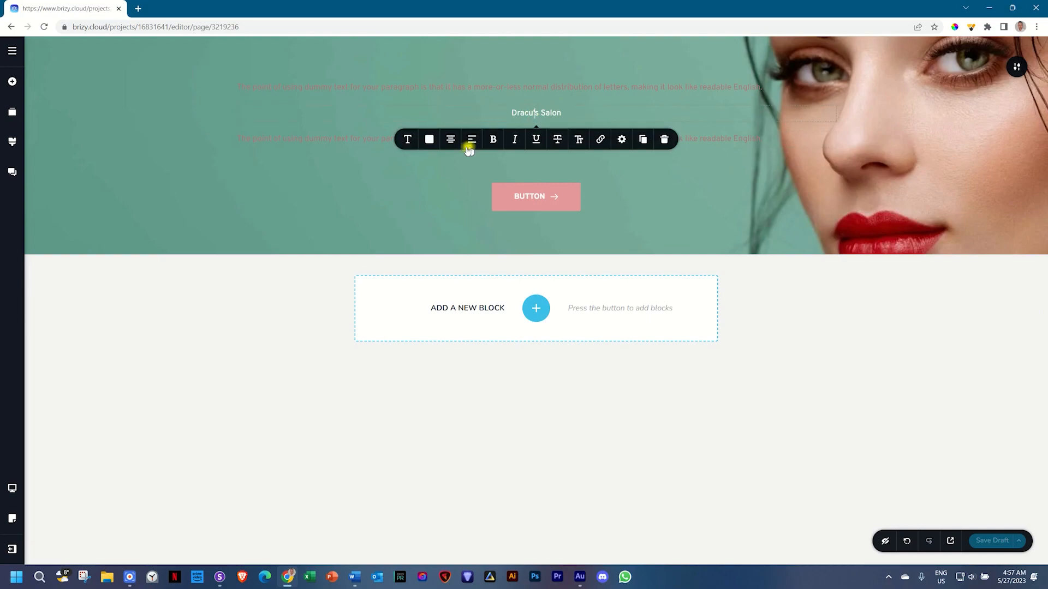
pyautogui.click(408, 139)
pyautogui.scroll(-2, 359, 214)
pyautogui.scroll(-3, 360, 213)
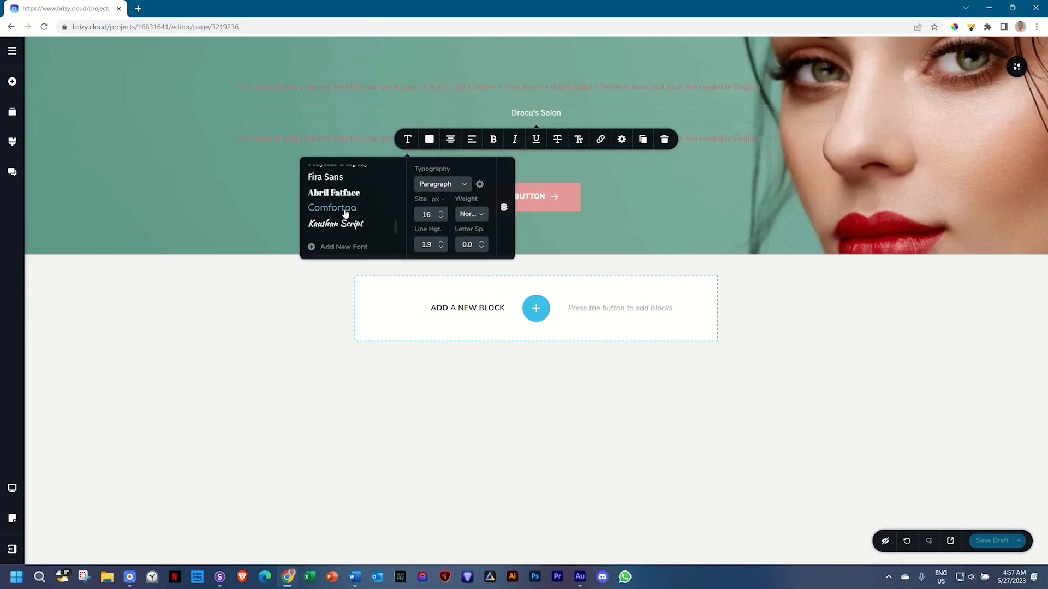
pyautogui.click(330, 247)
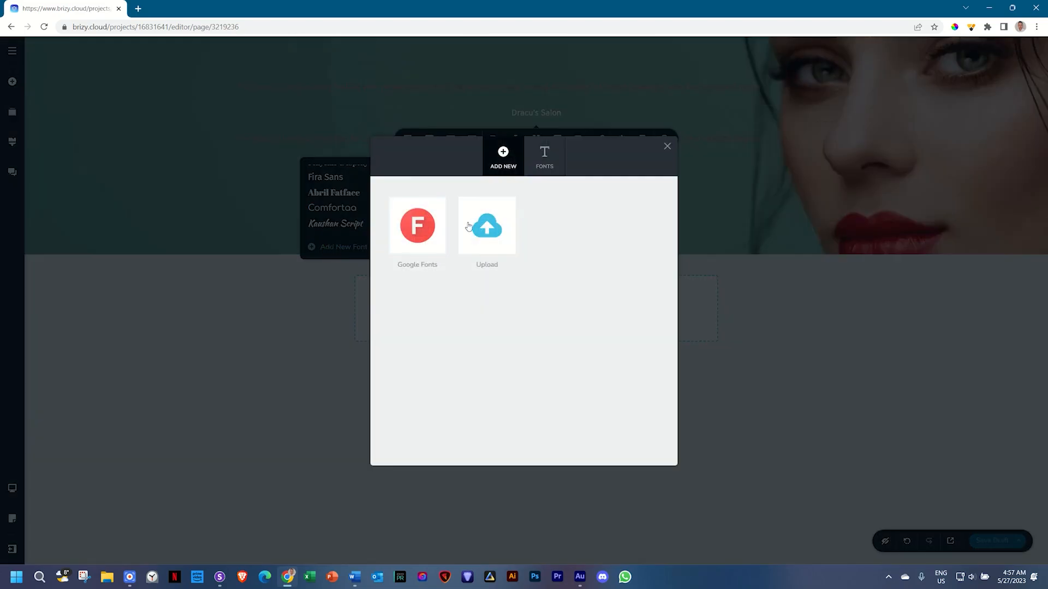
pyautogui.click(546, 158)
pyautogui.scroll(-5, 524, 328)
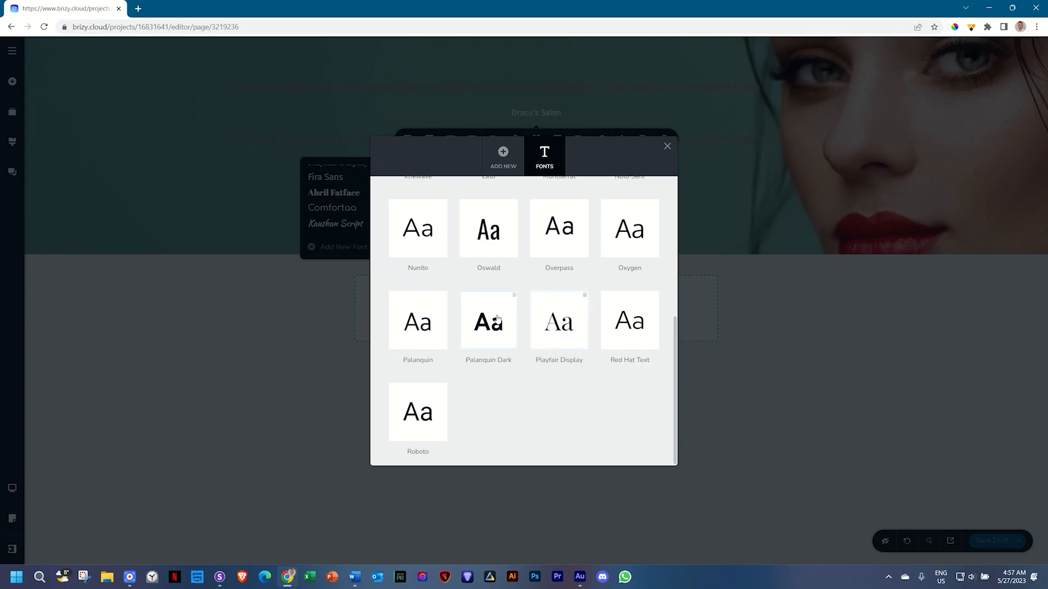
pyautogui.scroll(4, 535, 398)
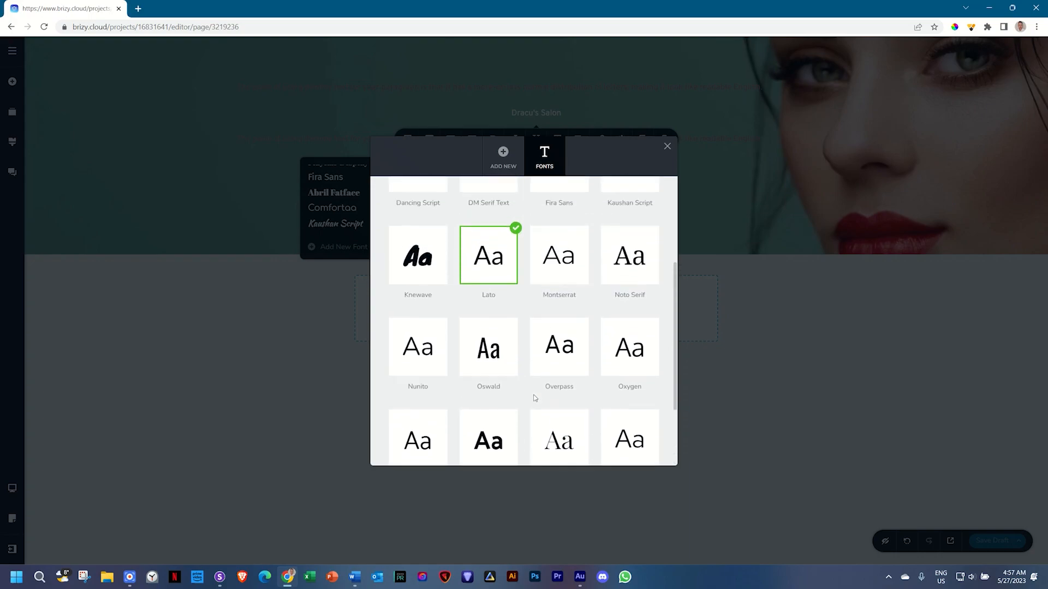
pyautogui.scroll(1, 561, 299)
pyautogui.click(617, 241)
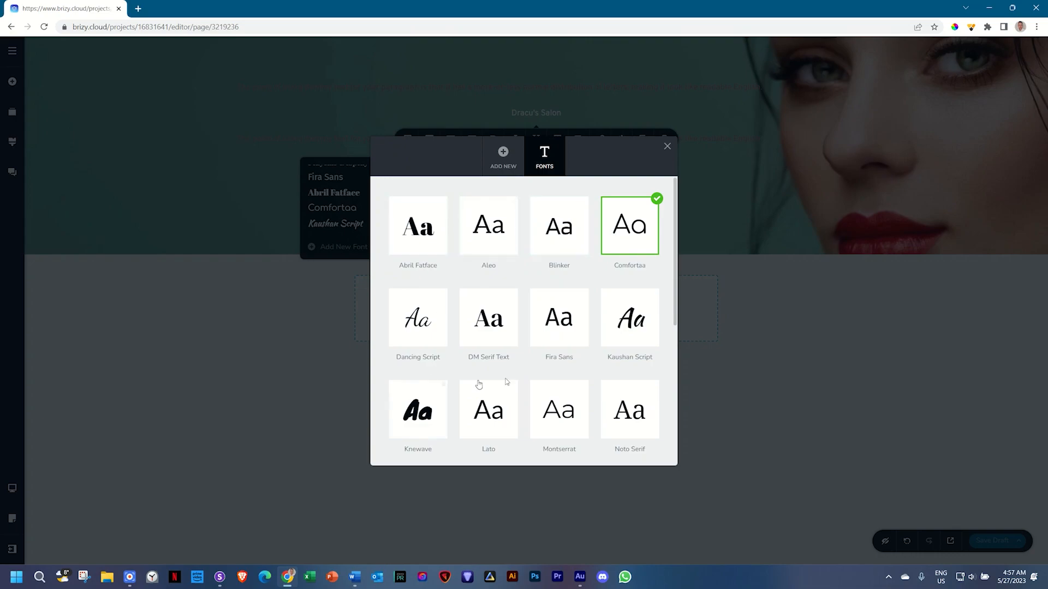
# - Delete every project font except Comfortaa and Dancing Script, and close the font manager
pyautogui.click(445, 200)
pyautogui.click(445, 200)
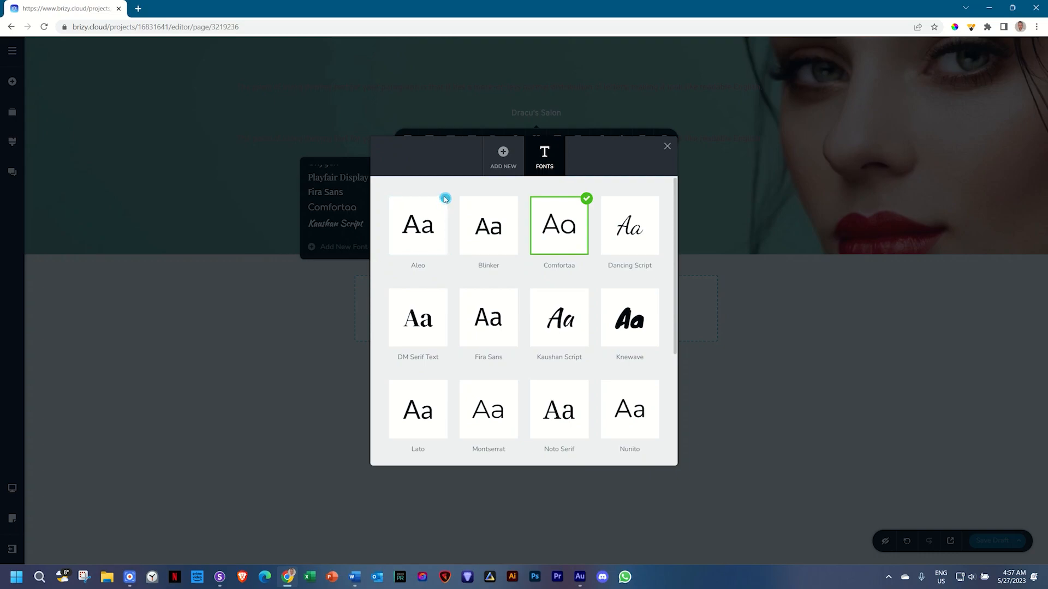
pyautogui.click(445, 201)
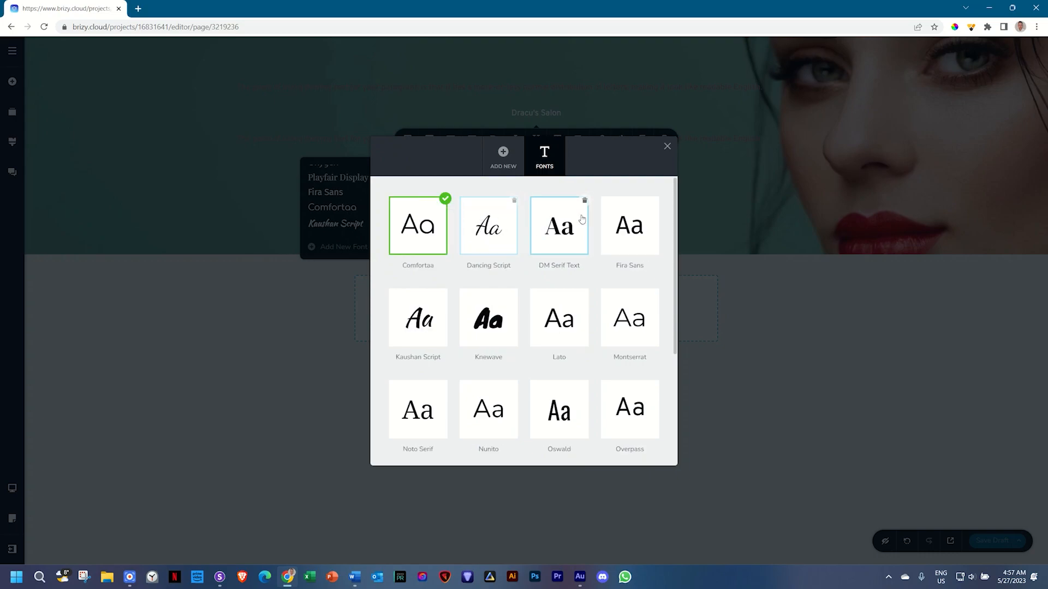
pyautogui.click(585, 198)
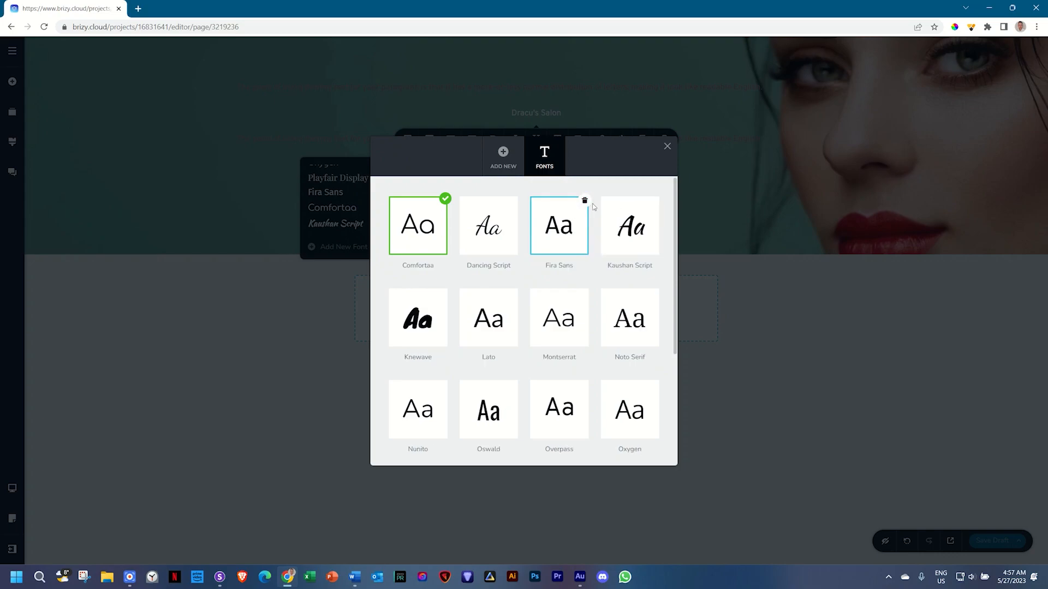
pyautogui.click(585, 199)
pyautogui.click(585, 200)
pyautogui.click(586, 201)
pyautogui.click(587, 201)
pyautogui.click(586, 201)
pyautogui.click(586, 201)
pyautogui.click(586, 201)
pyautogui.click(586, 201)
pyautogui.click(586, 201)
pyautogui.click(586, 201)
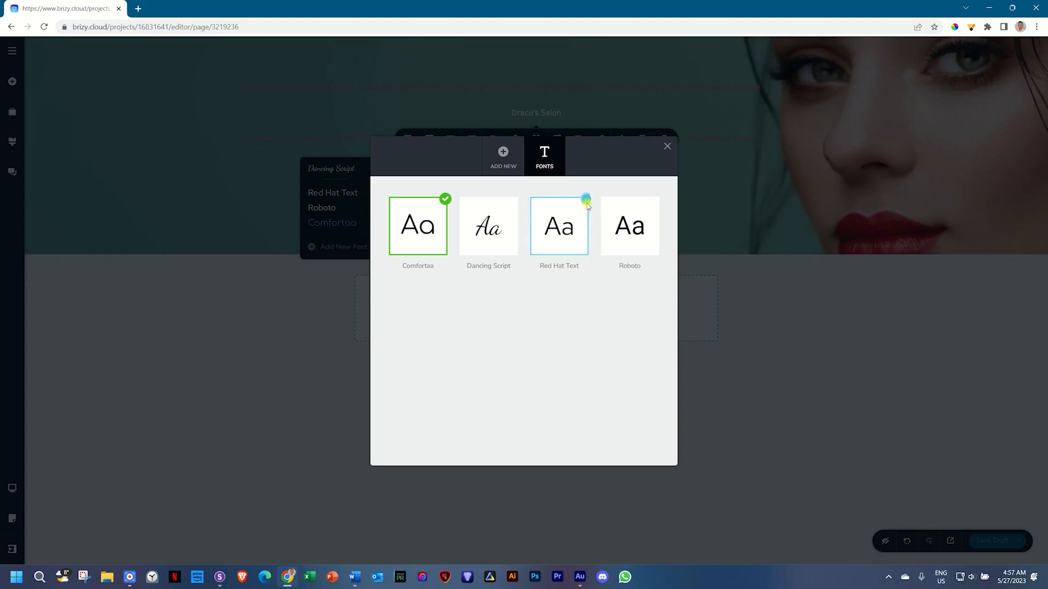
pyautogui.click(587, 201)
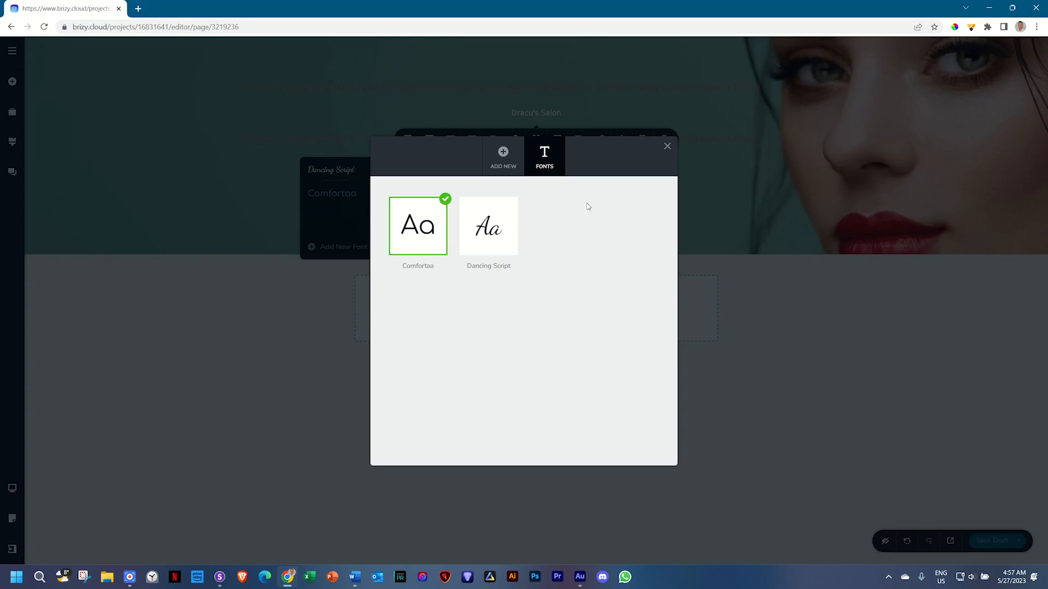
pyautogui.click(667, 147)
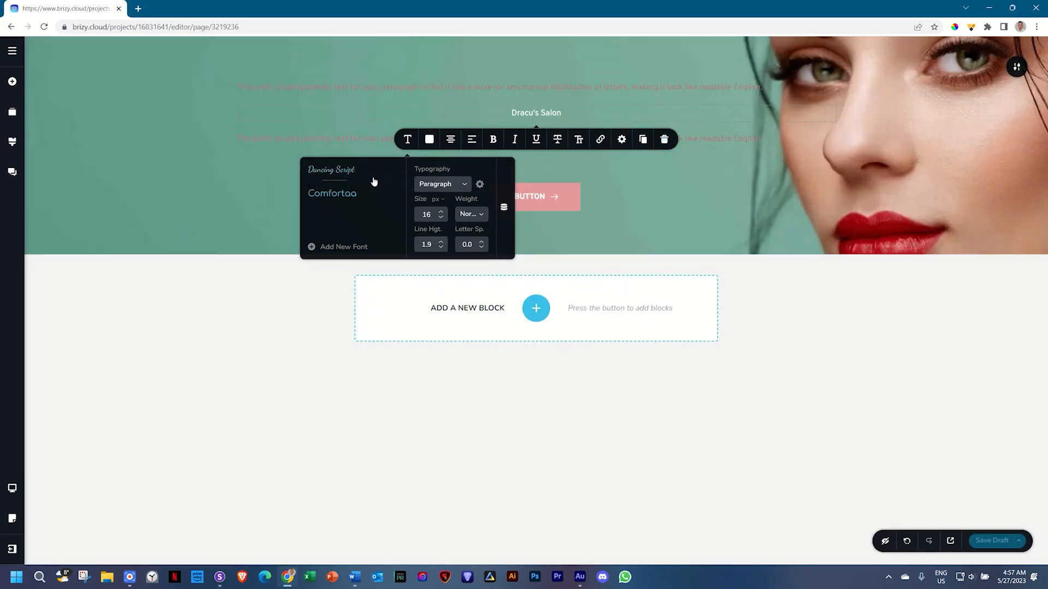
# - Check the font settings of the global text styles, including Paragraph and Subtitle
pyautogui.click(12, 142)
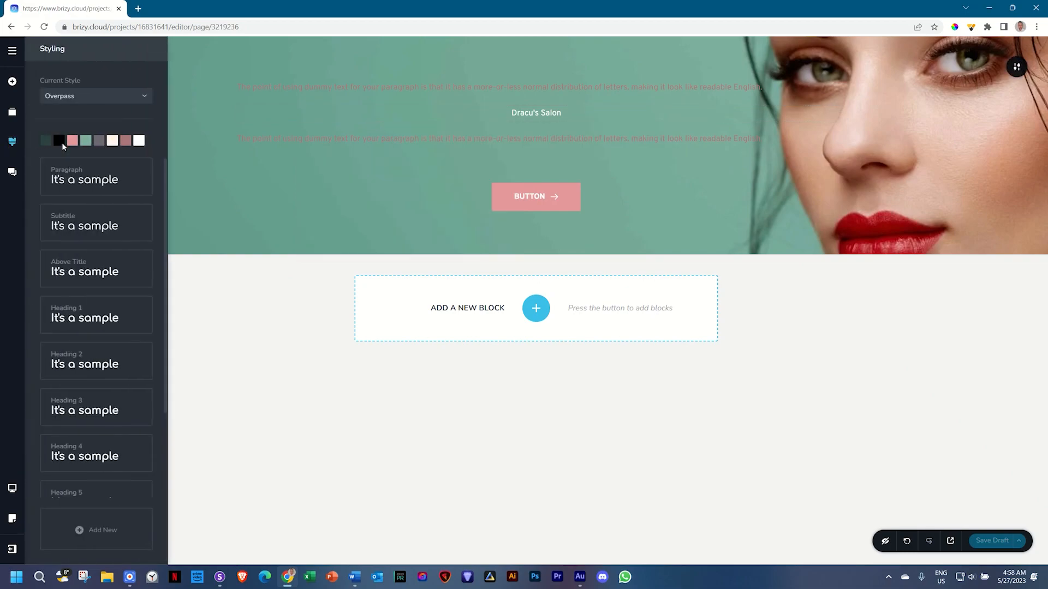
pyautogui.click(94, 174)
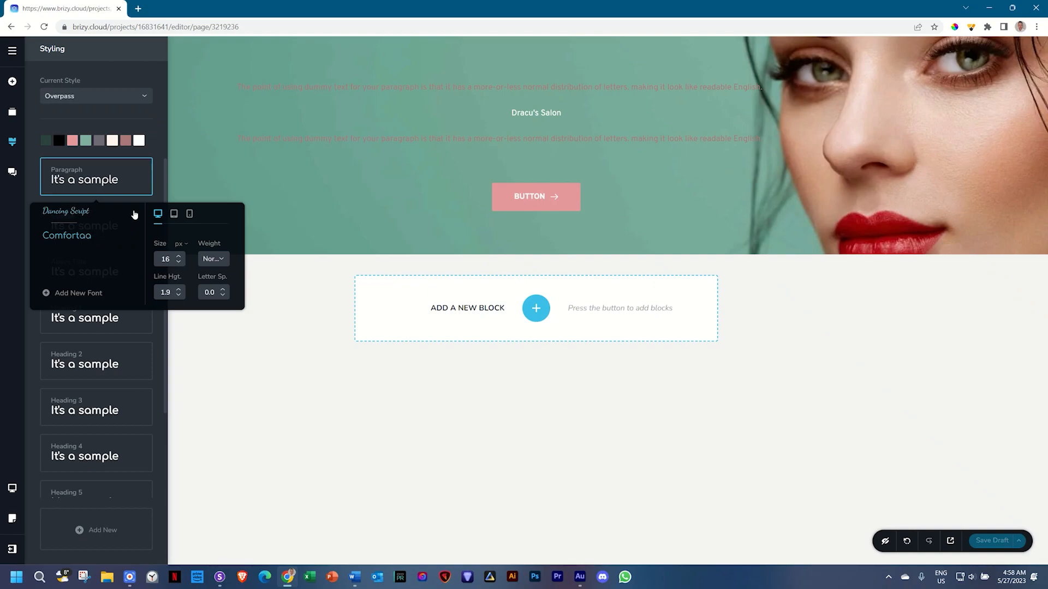
pyautogui.click(74, 228)
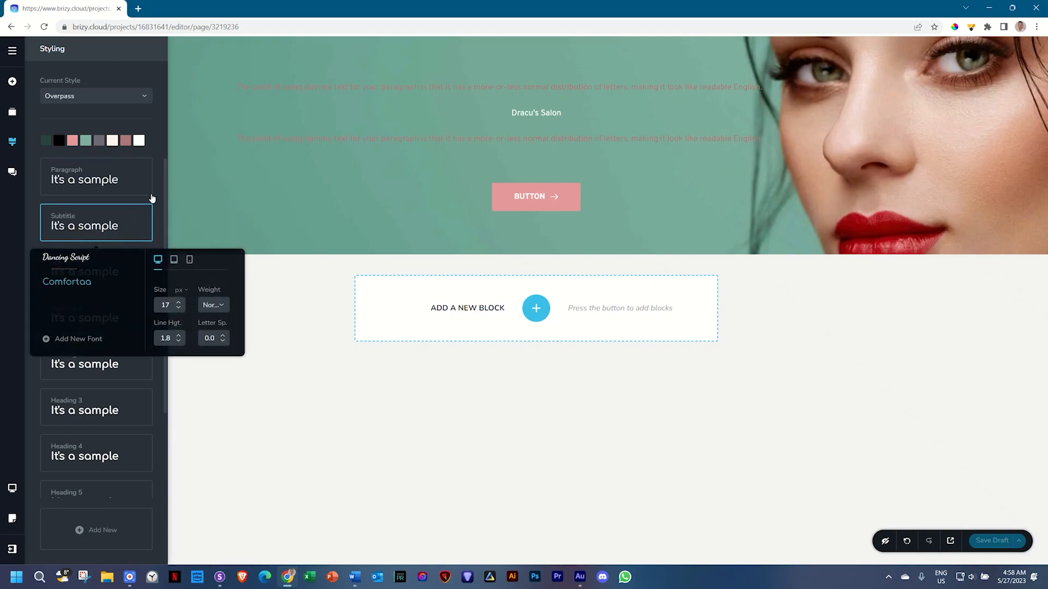
pyautogui.click(156, 171)
pyautogui.click(92, 259)
pyautogui.click(70, 329)
pyautogui.click(487, 120)
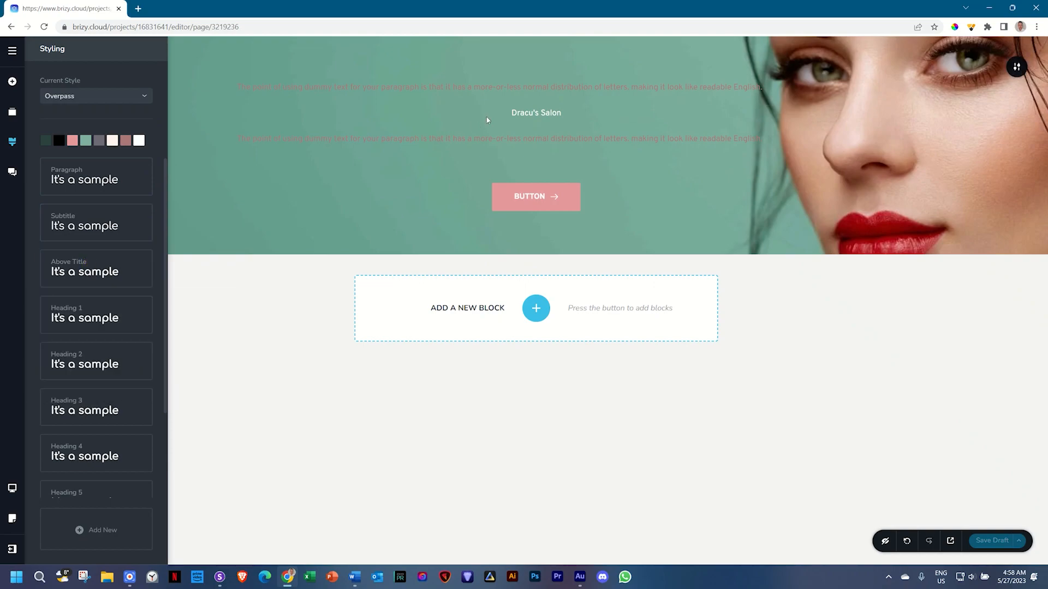
# - Set the "Dracu's Salon" text in the hero block to Comfortaa at 80 px
pyautogui.click(524, 114)
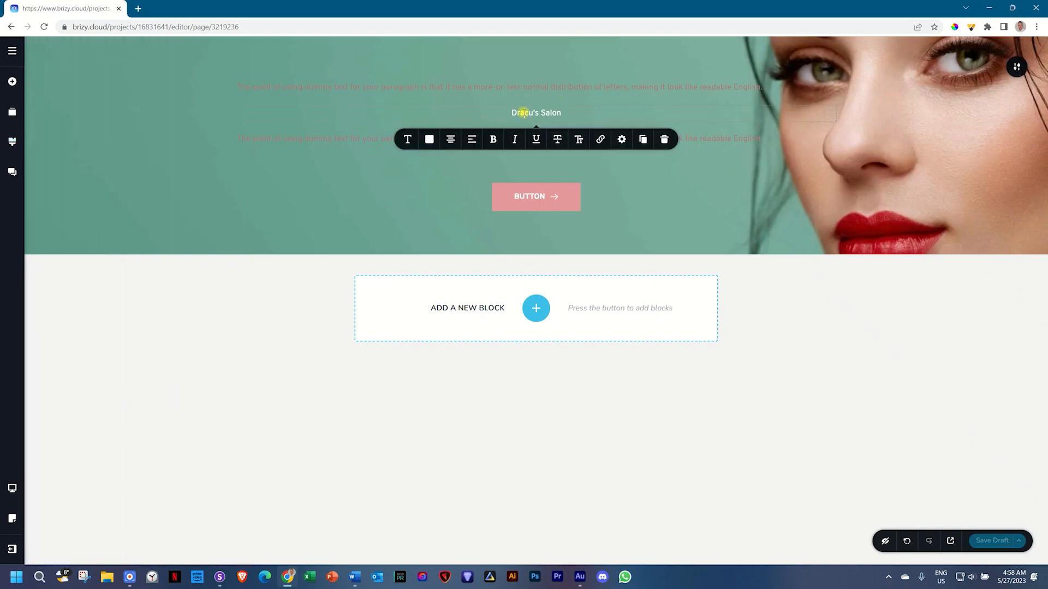
pyautogui.click(408, 141)
pyautogui.click(337, 195)
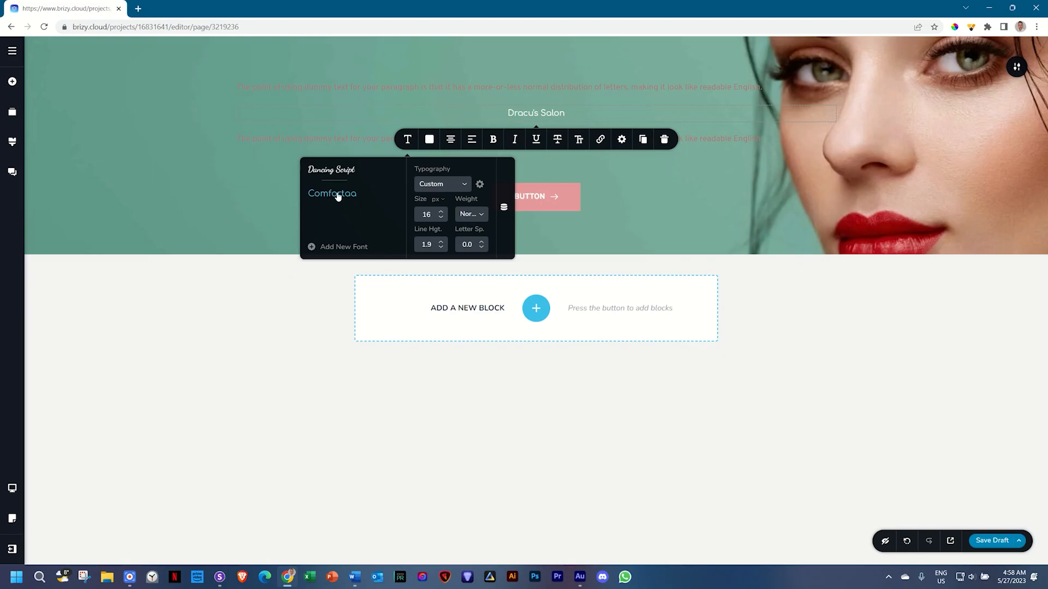
pyautogui.click(427, 215)
pyautogui.write('80')
# - Give the salon name Light weight and a line height of 1.0, and make it all uppercase
pyautogui.click(460, 213)
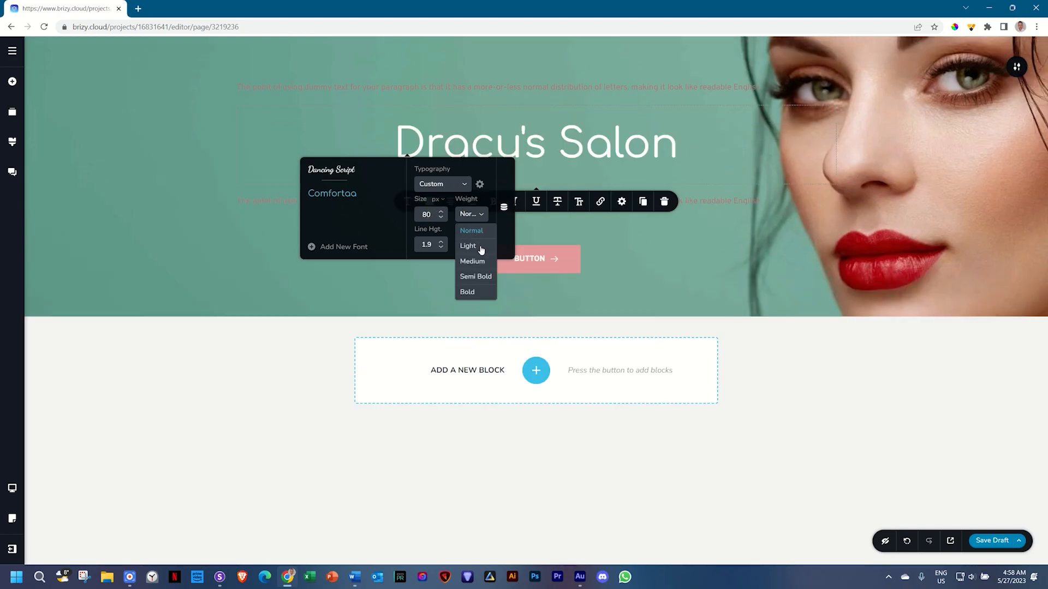
pyautogui.click(468, 246)
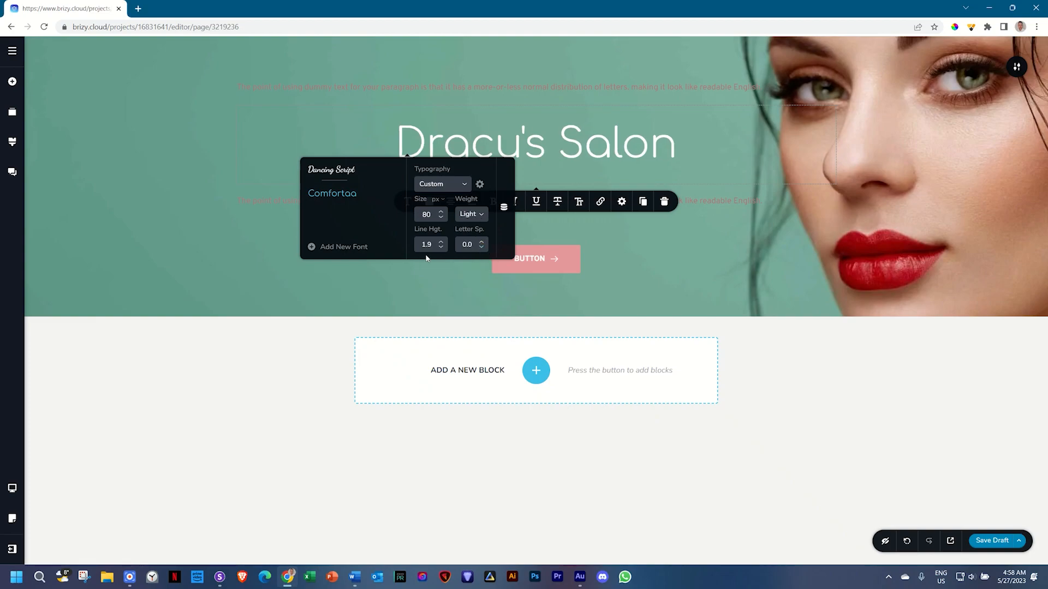
pyautogui.click(441, 248)
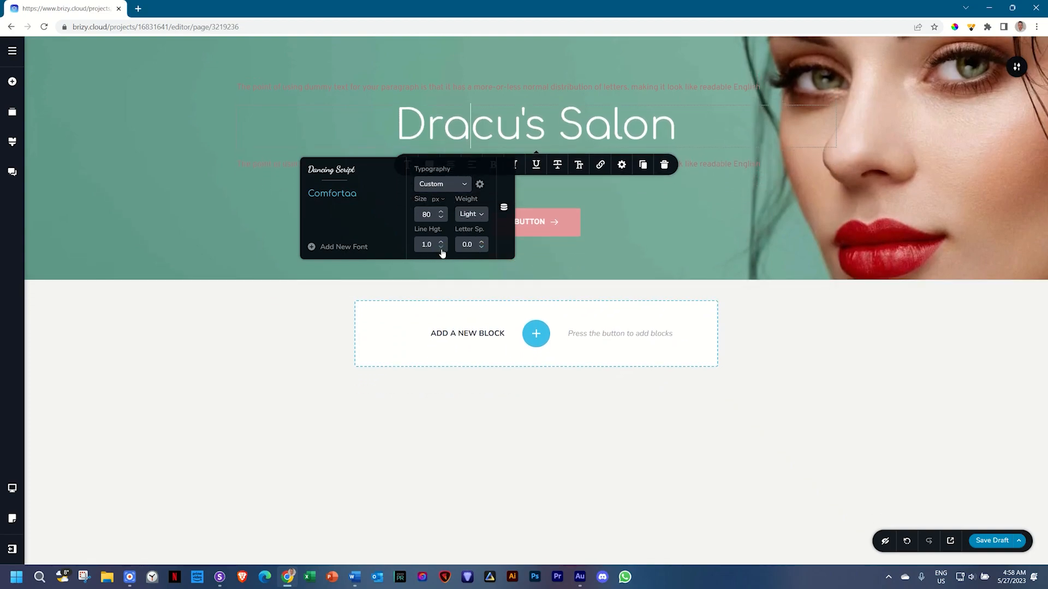
pyautogui.click(579, 166)
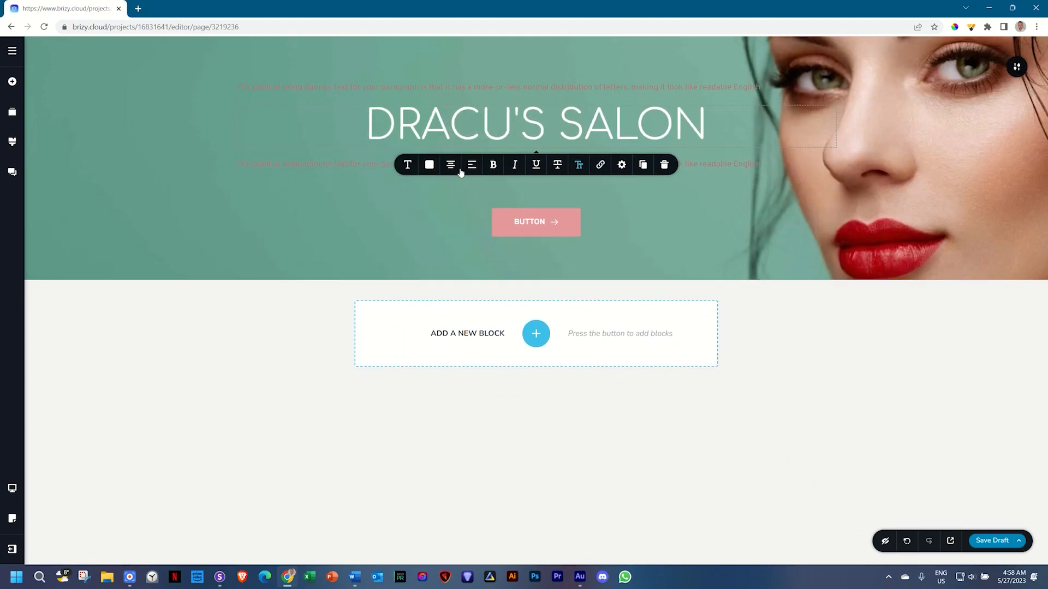
pyautogui.click(406, 166)
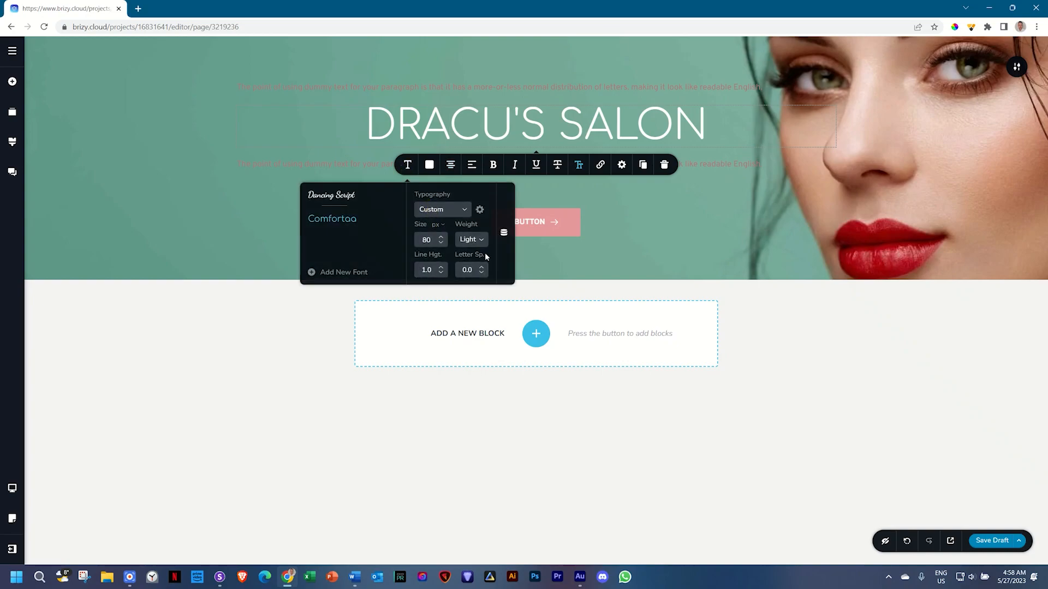
# - Replace the dummy text above the salon name with "The New Fashion in Town", coloured black and centred
pyautogui.click(499, 89)
pyautogui.tripleClick(499, 90)
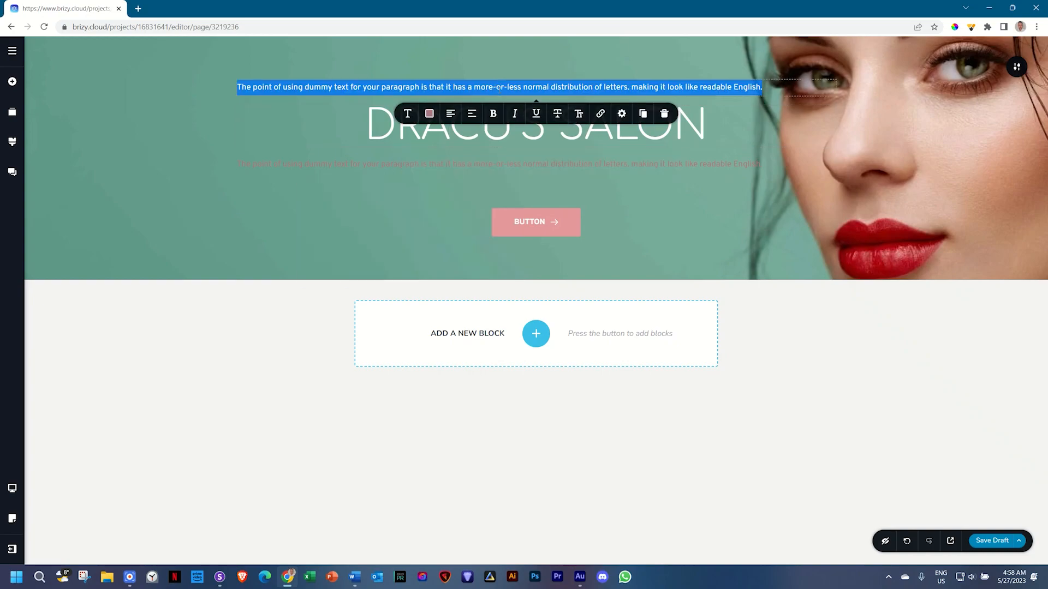
pyautogui.write('The New Fashion in Town')
pyautogui.click(430, 113)
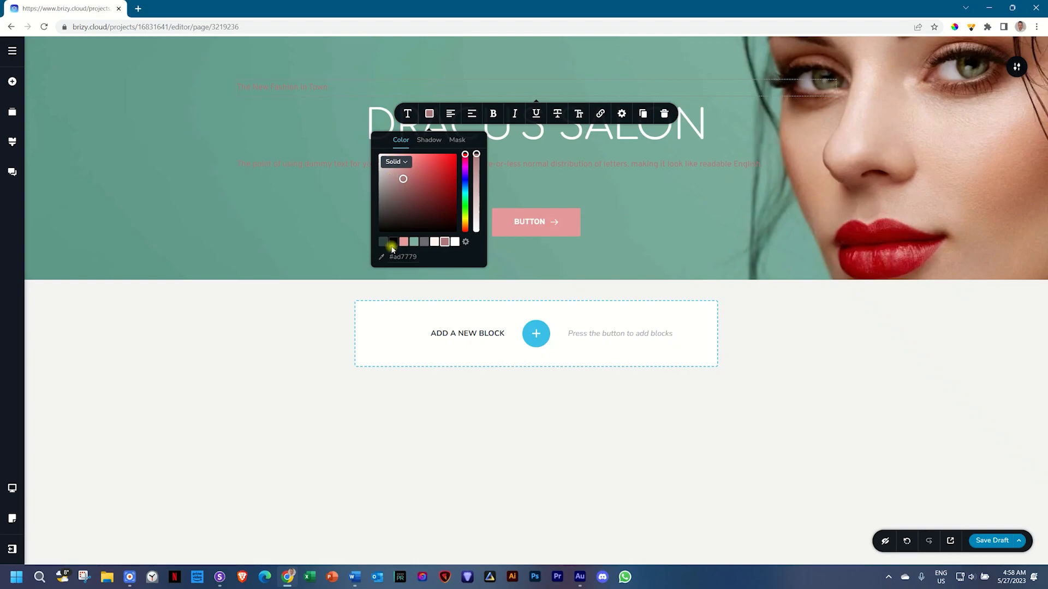
pyautogui.click(393, 243)
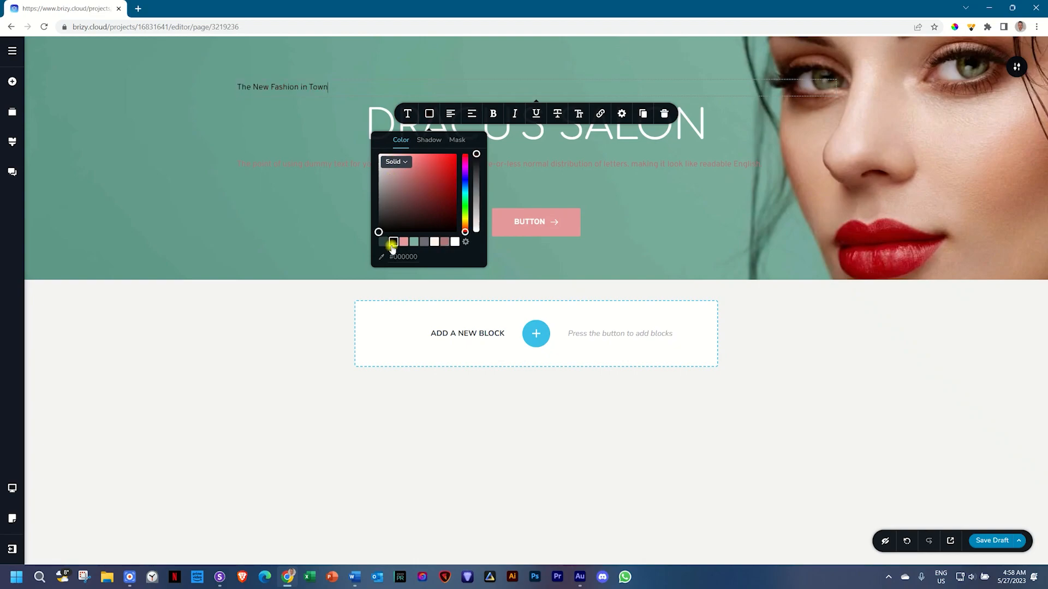
pyautogui.click(450, 114)
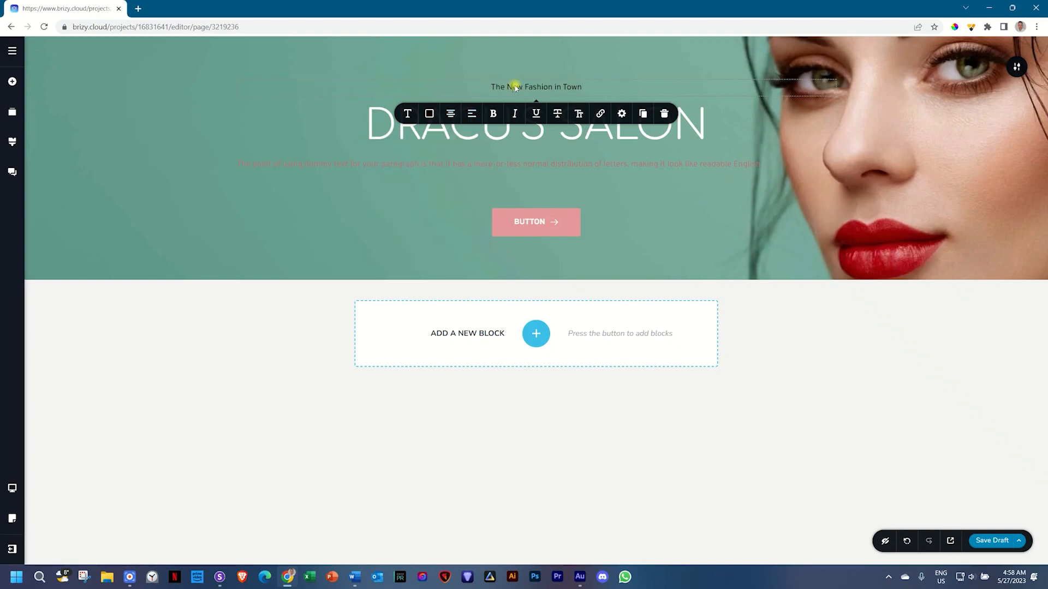
# - Format the tagline above the salon name in Dancing Script at 35 px, Bold, with a line height of 1.6
pyautogui.click(408, 113)
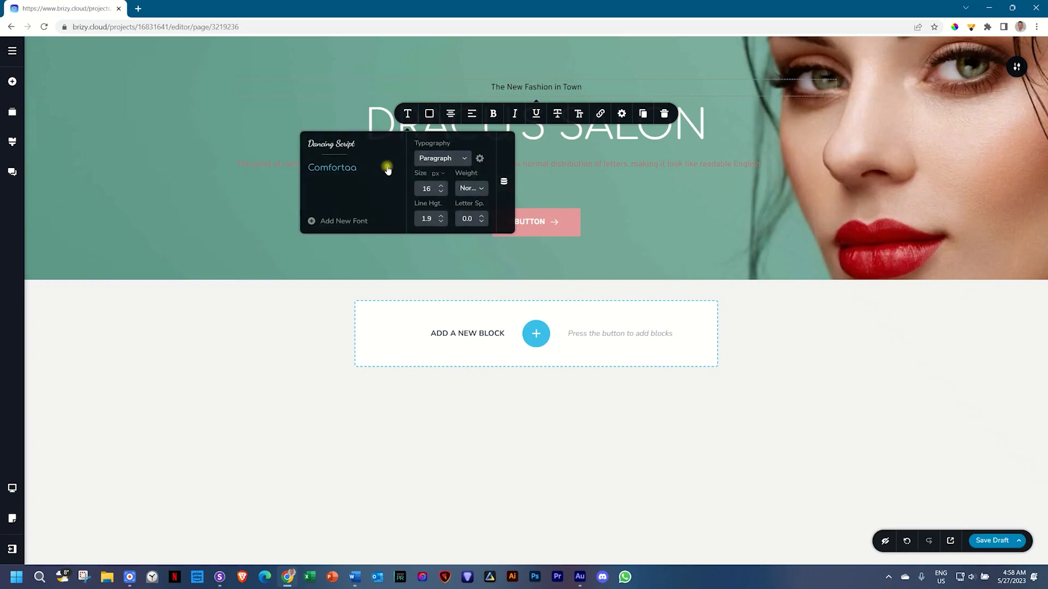
pyautogui.click(348, 145)
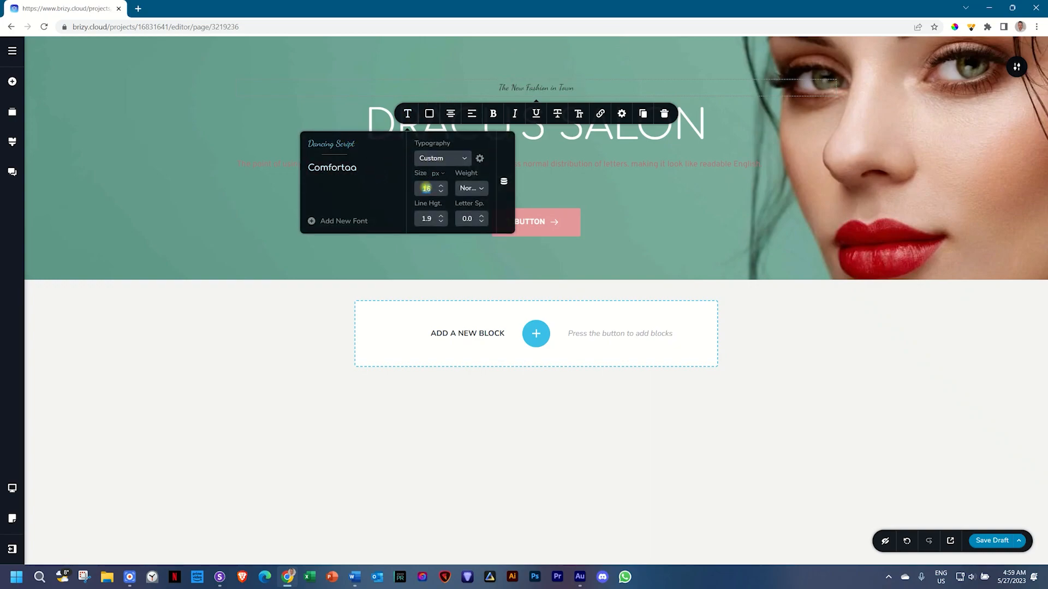
pyautogui.click(470, 188)
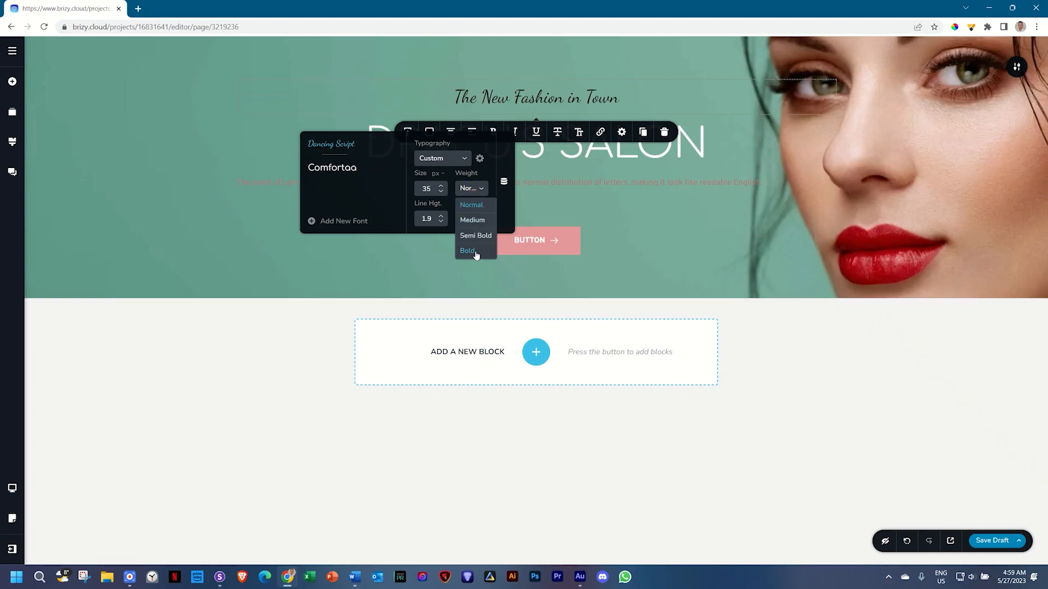
pyautogui.click(469, 251)
pyautogui.click(441, 221)
pyautogui.click(441, 221)
pyautogui.click(440, 221)
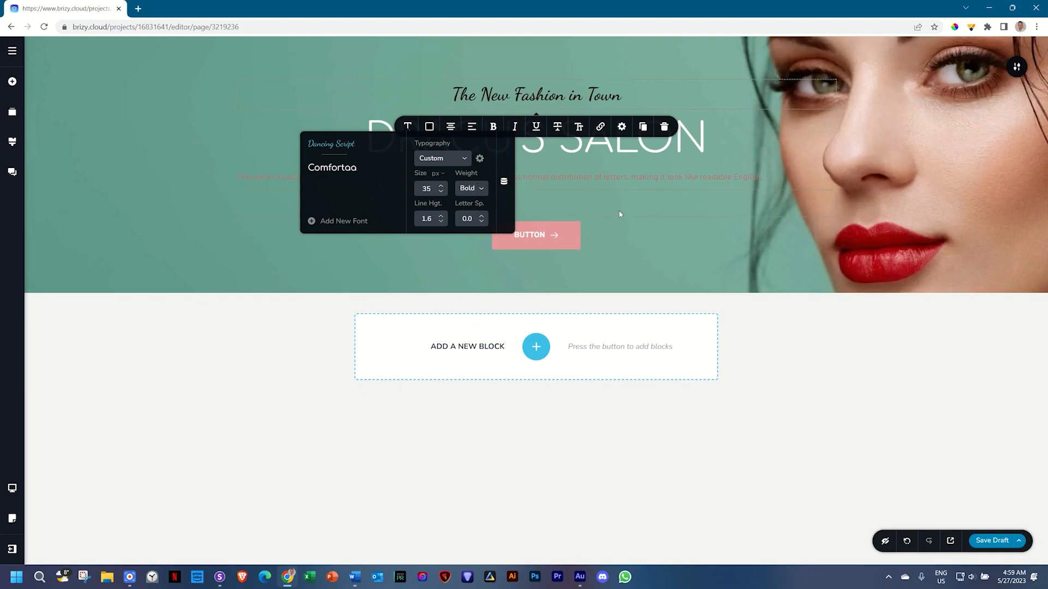
# - Colour the dummy paragraph below the salon name white and centre it
pyautogui.click(617, 178)
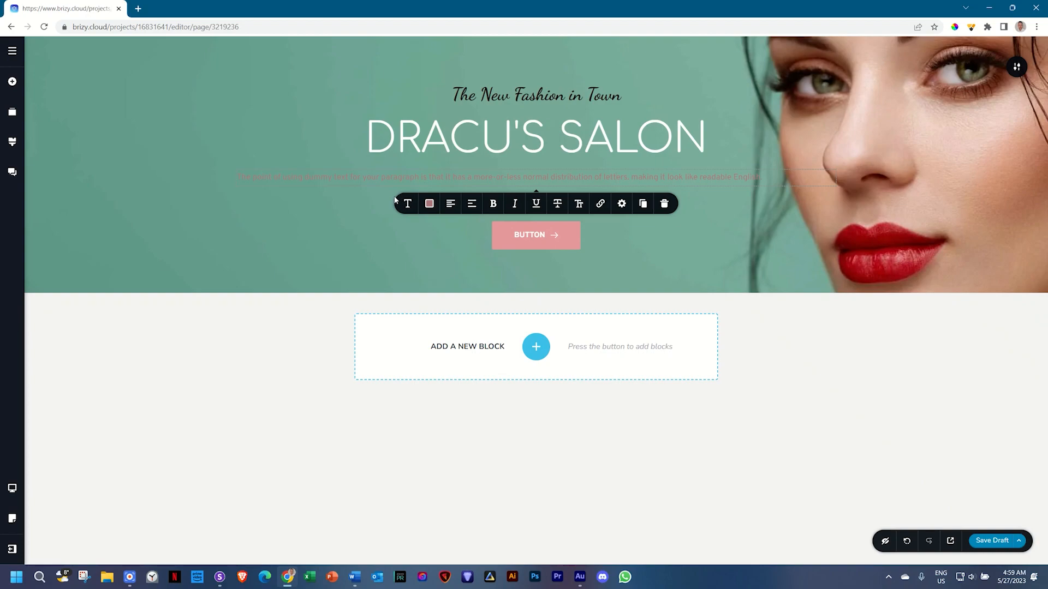
pyautogui.click(429, 204)
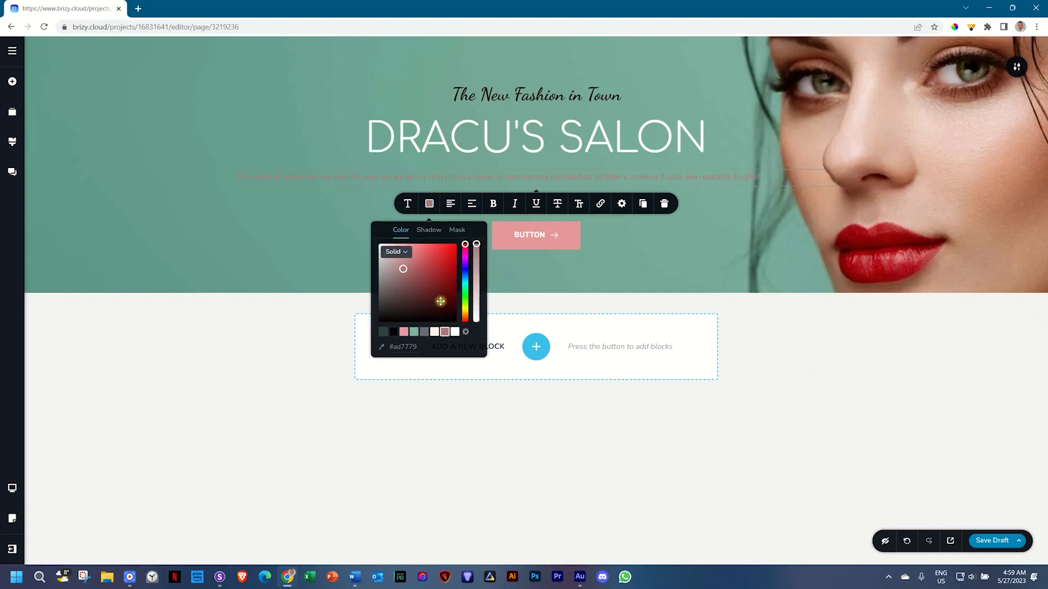
pyautogui.click(454, 332)
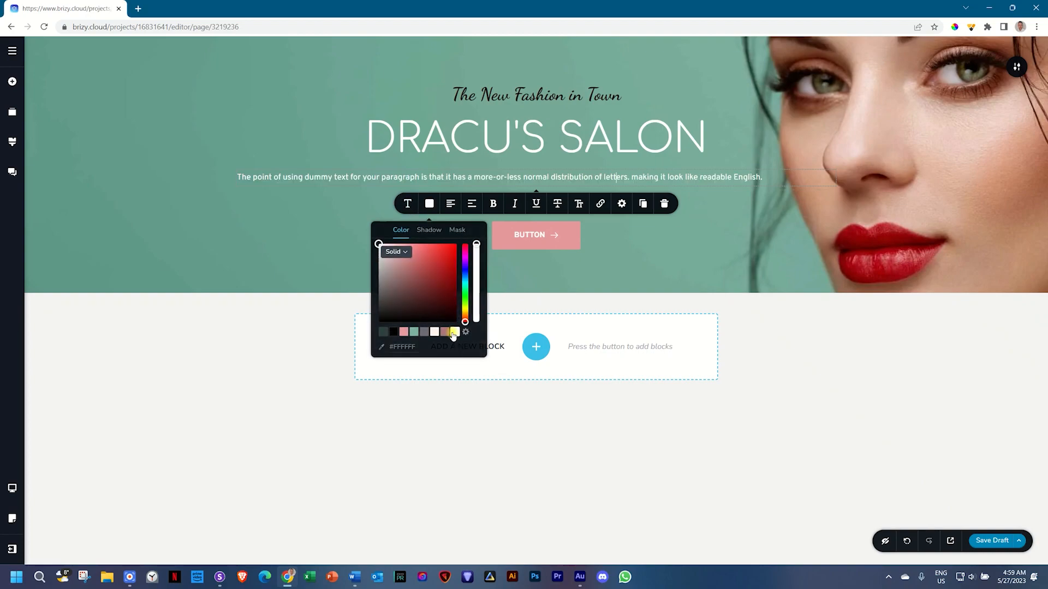
pyautogui.click(448, 205)
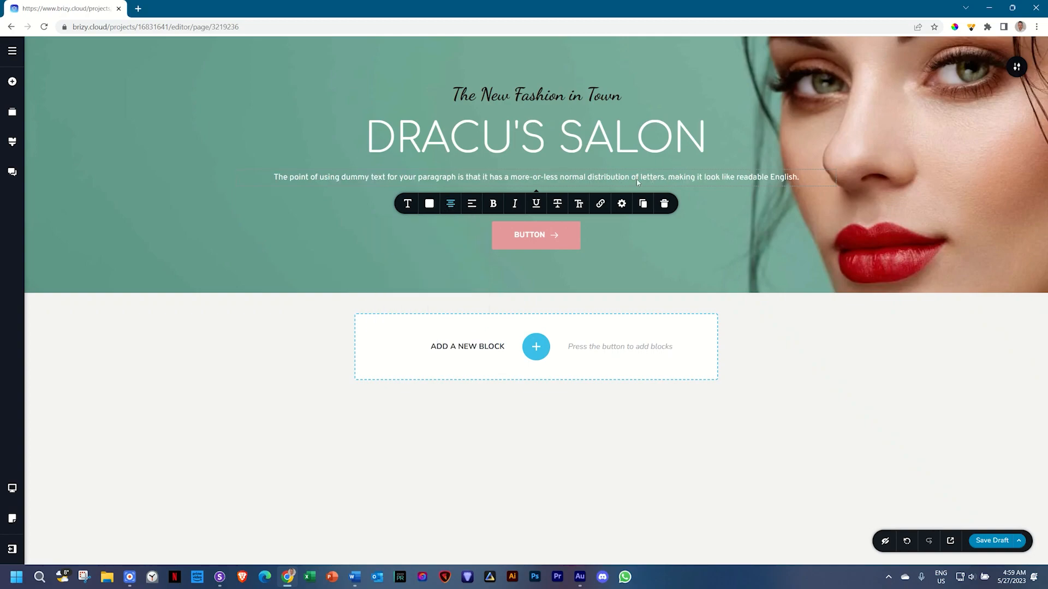
# - Set the hero block's boxed content width to 70%
pyautogui.click(612, 171)
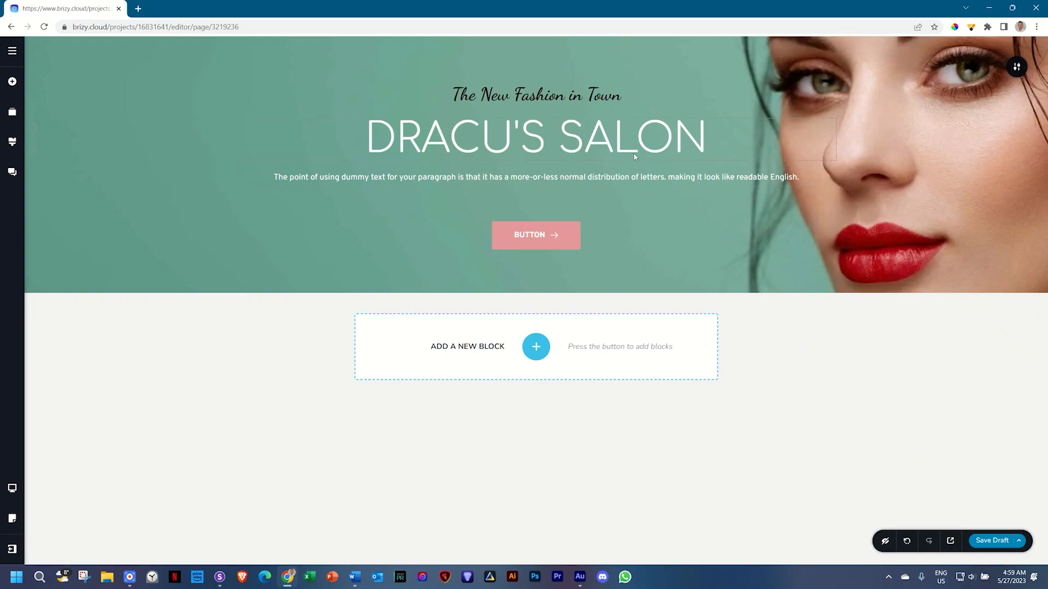
pyautogui.click(1017, 66)
pyautogui.click(971, 69)
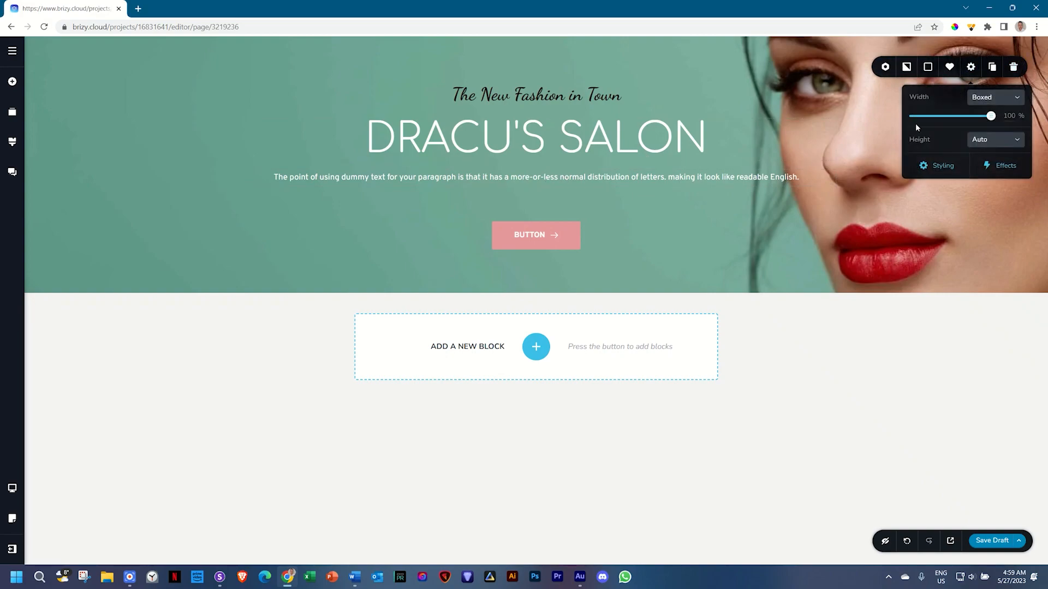
pyautogui.doubleClick(1010, 115)
pyautogui.write('70')
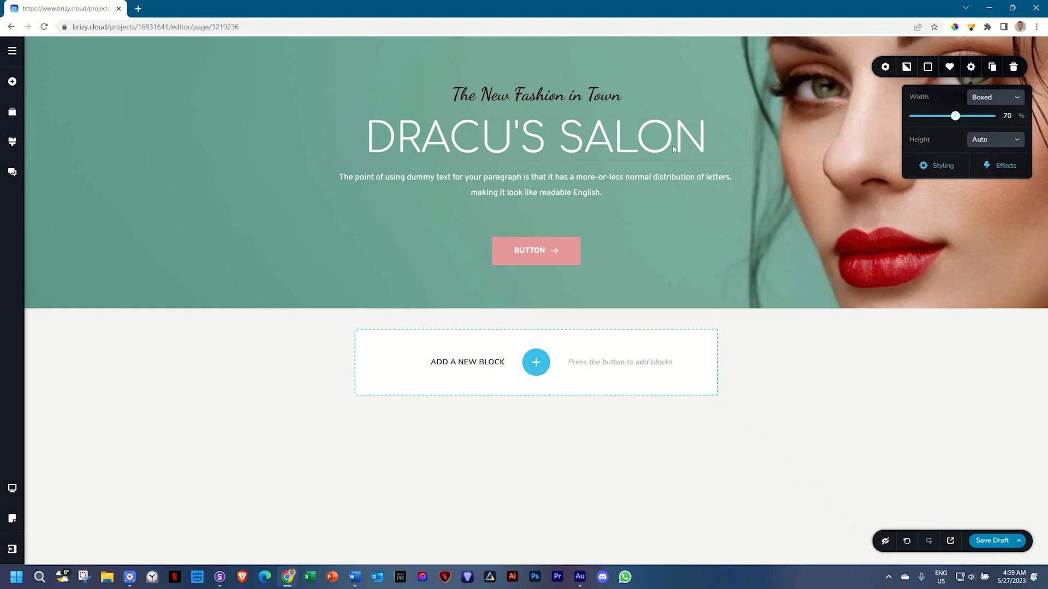
# - Replace the hero button's label with "FIND OUT MORE"
pyautogui.click(515, 254)
pyautogui.click(515, 251)
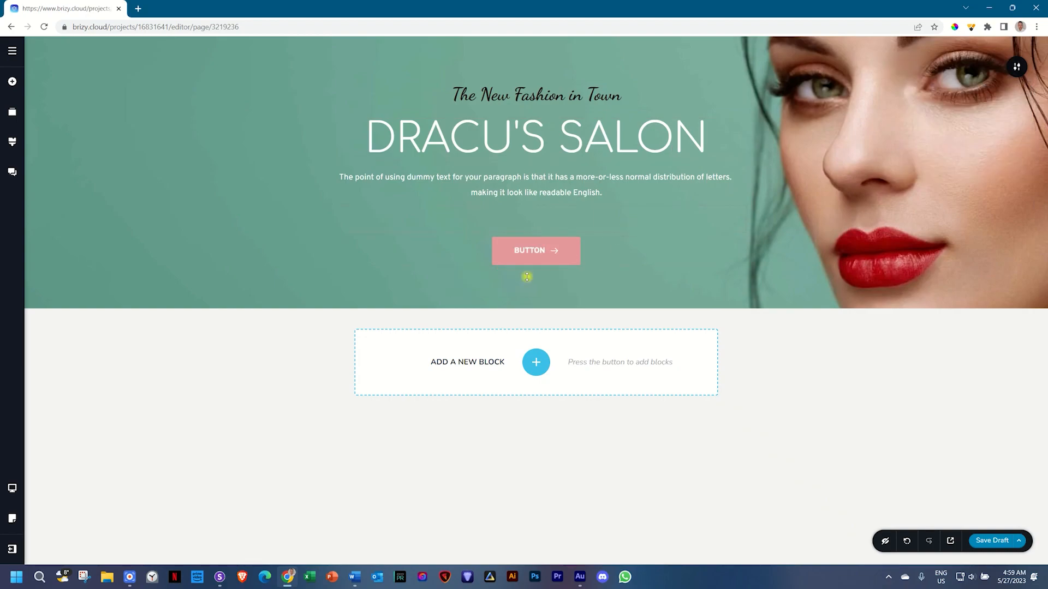
pyautogui.doubleClick(529, 251)
pyautogui.write('FIND OUT MORE')
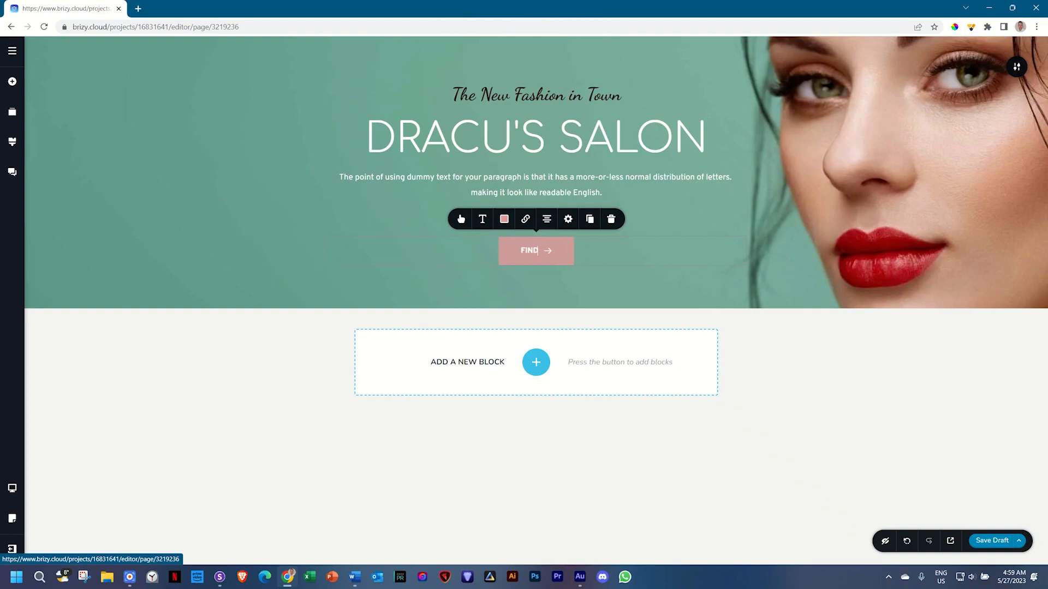
# - Remove the arrow icon from the hero button and give the button rounded corners
pyautogui.click(461, 219)
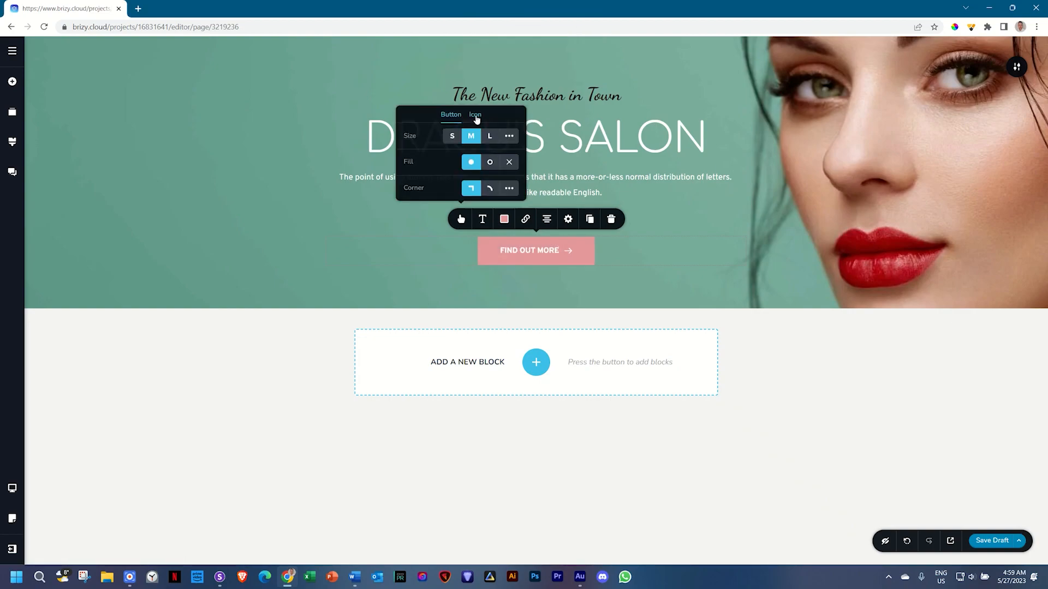
pyautogui.click(476, 116)
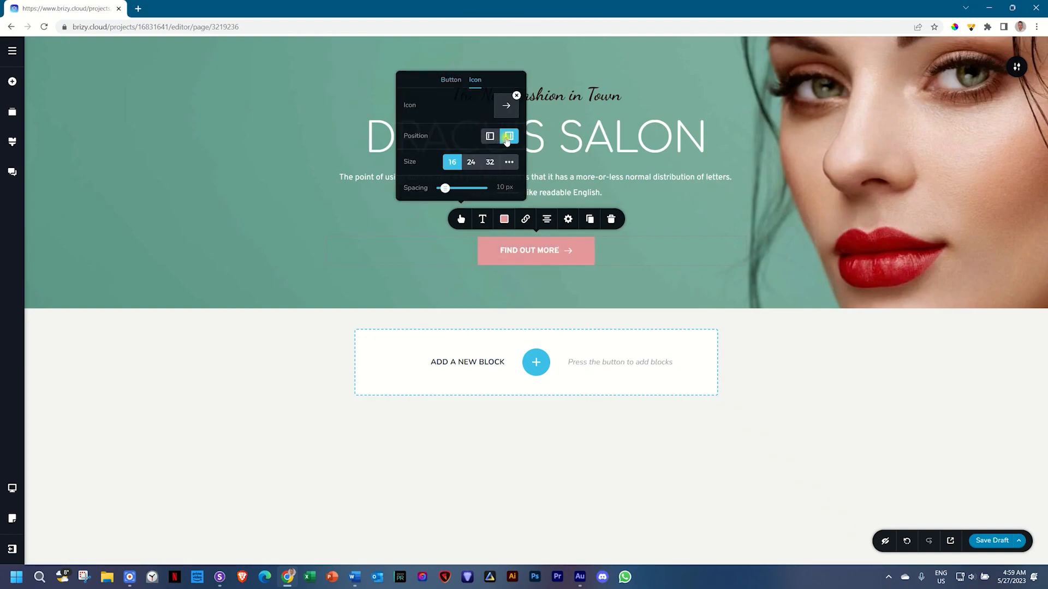
pyautogui.click(516, 97)
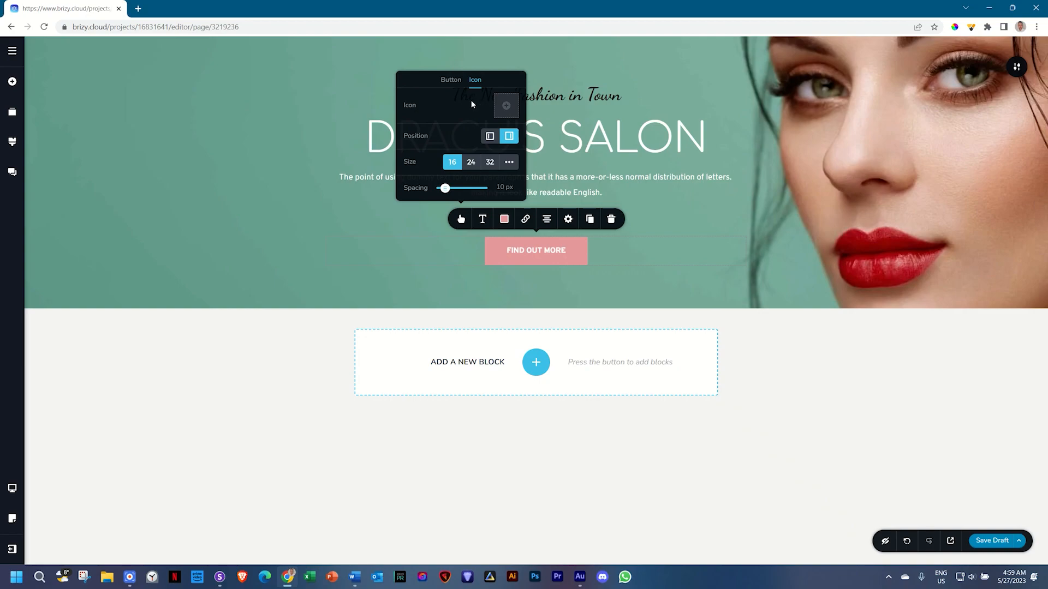
pyautogui.click(451, 81)
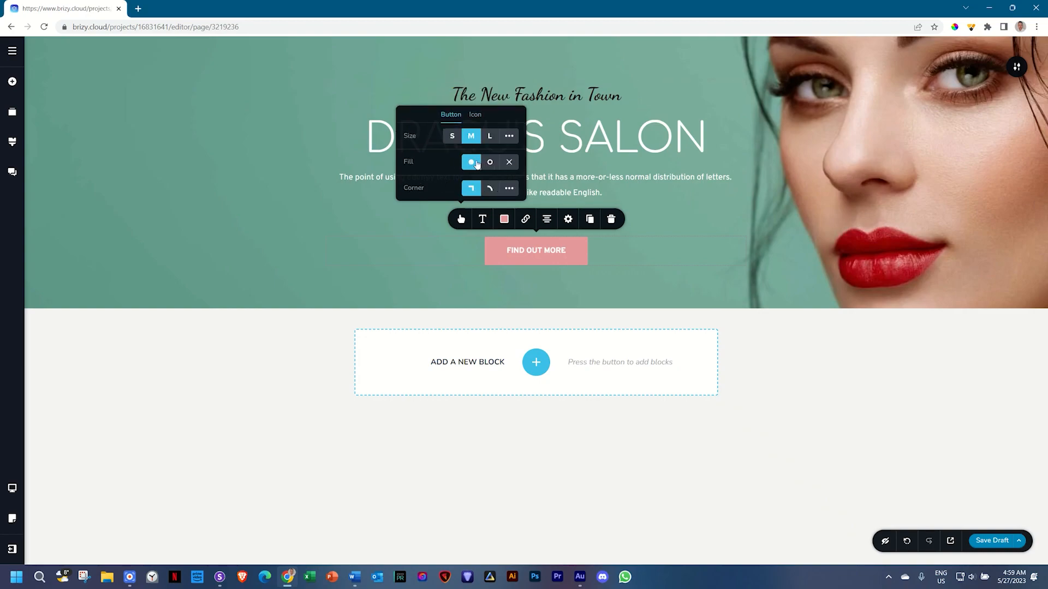
pyautogui.click(487, 188)
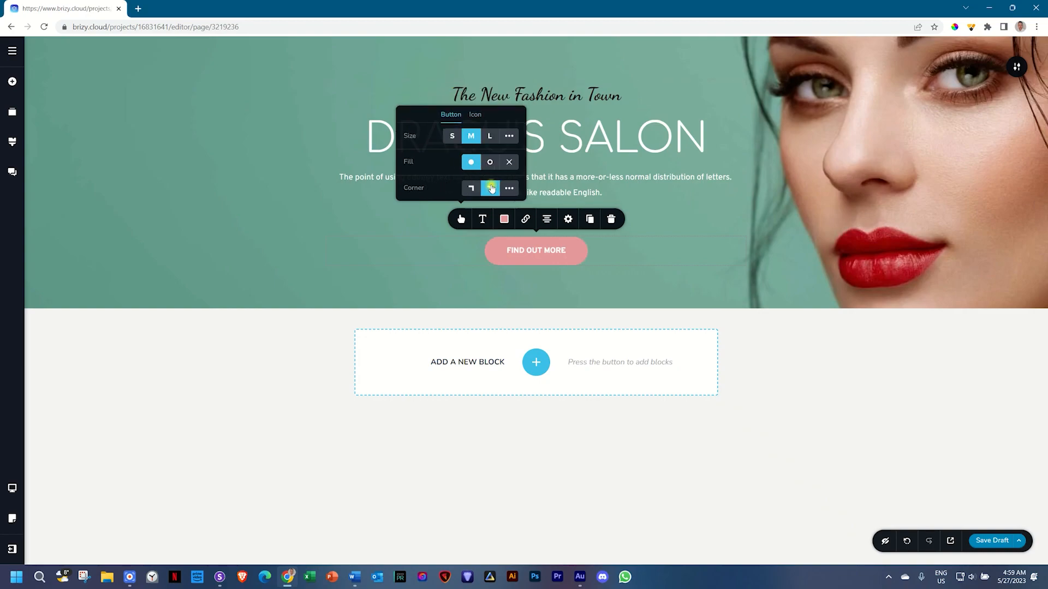
pyautogui.click(442, 251)
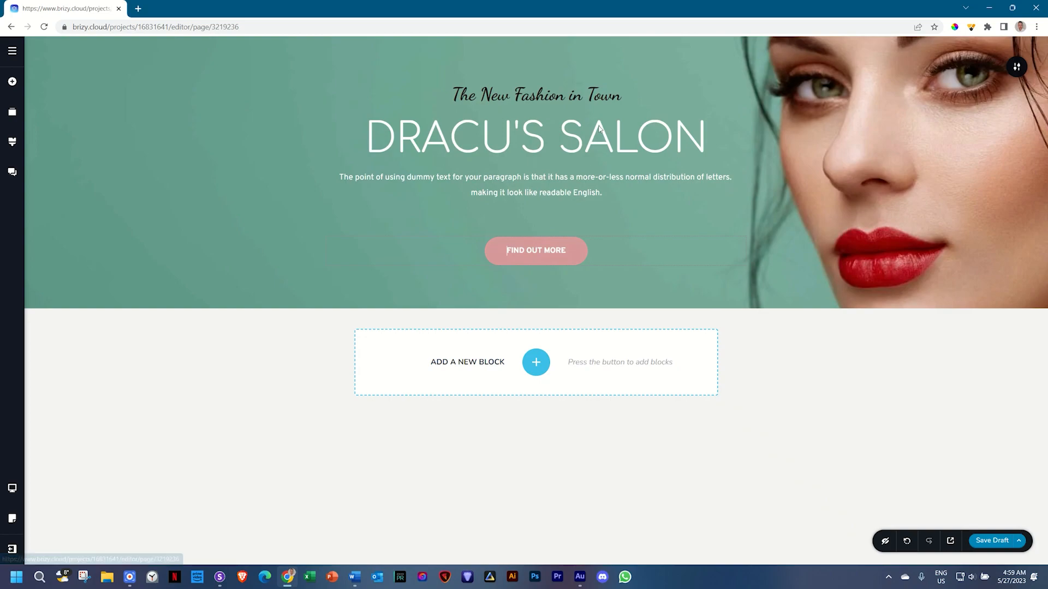
pyautogui.click(12, 142)
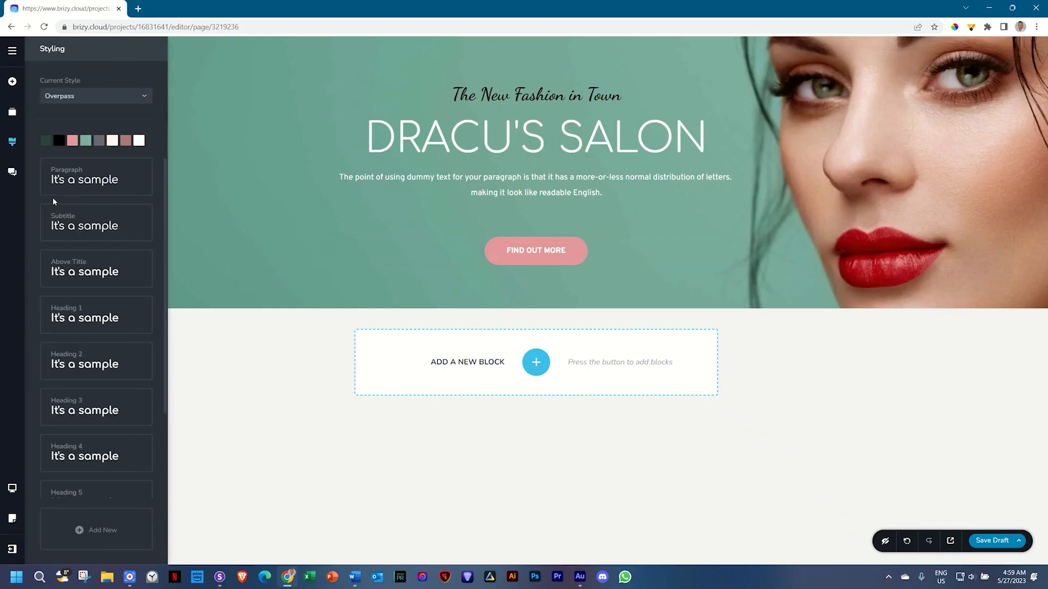
pyautogui.click(74, 142)
pyautogui.click(525, 247)
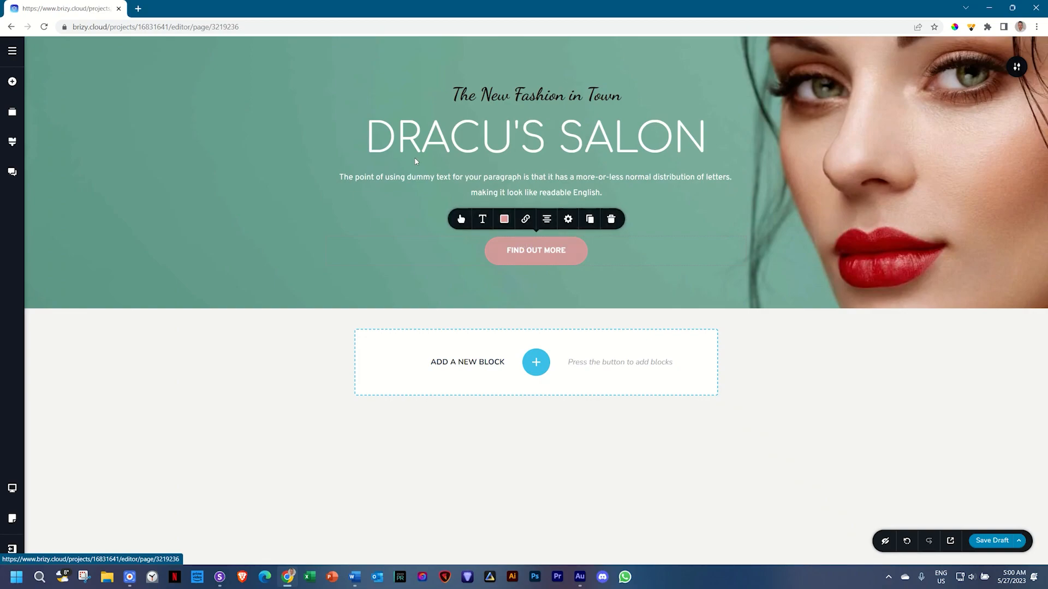
# - Increase the hero block's top padding to 135 px
pyautogui.moveTo(382, 51); pyautogui.dragTo(383, 76)
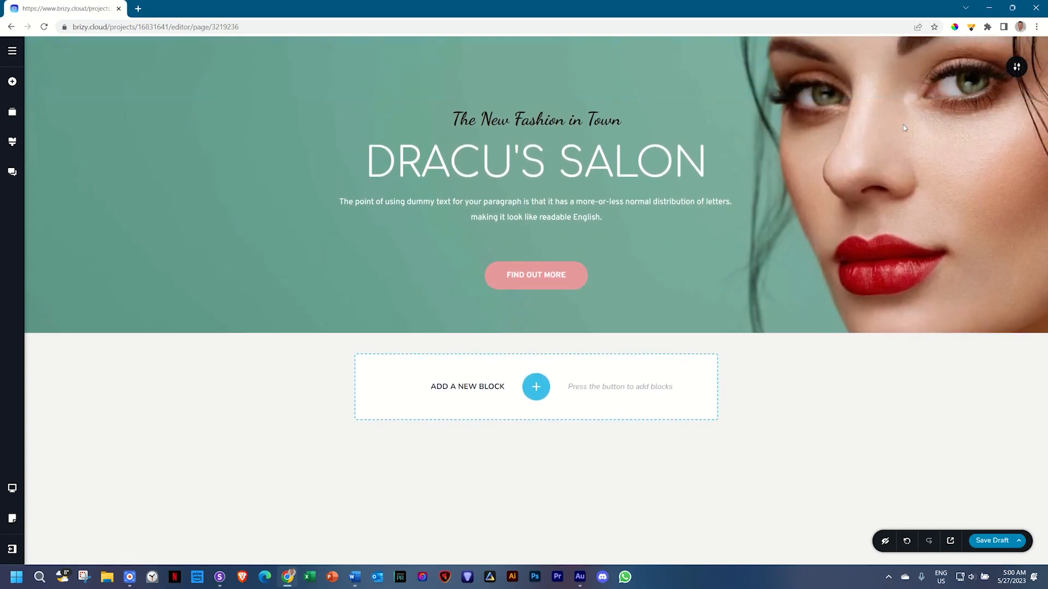
pyautogui.click(1016, 66)
pyautogui.click(970, 66)
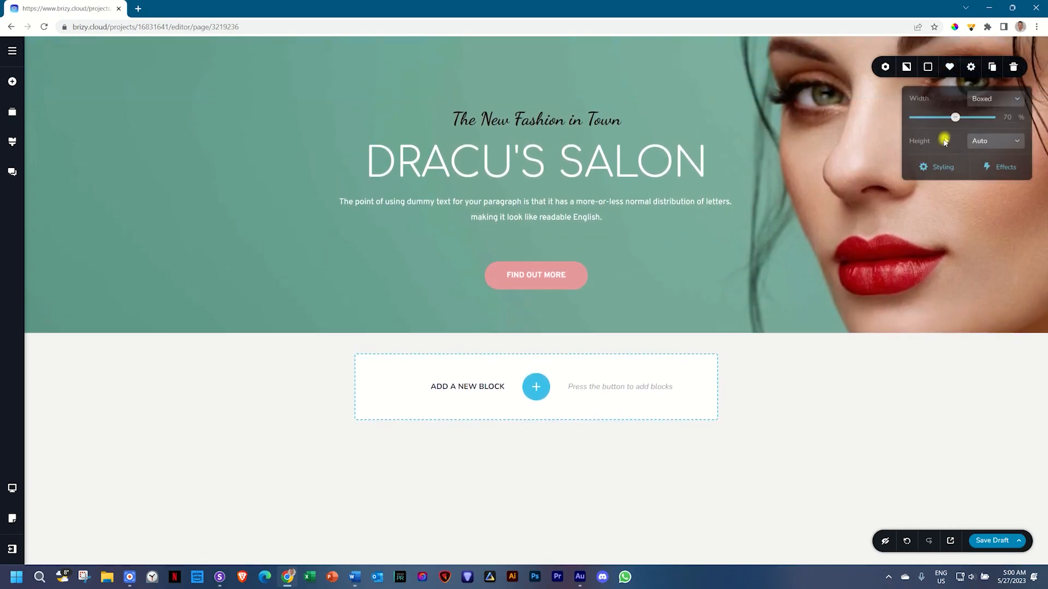
pyautogui.click(939, 166)
pyautogui.doubleClick(1017, 136)
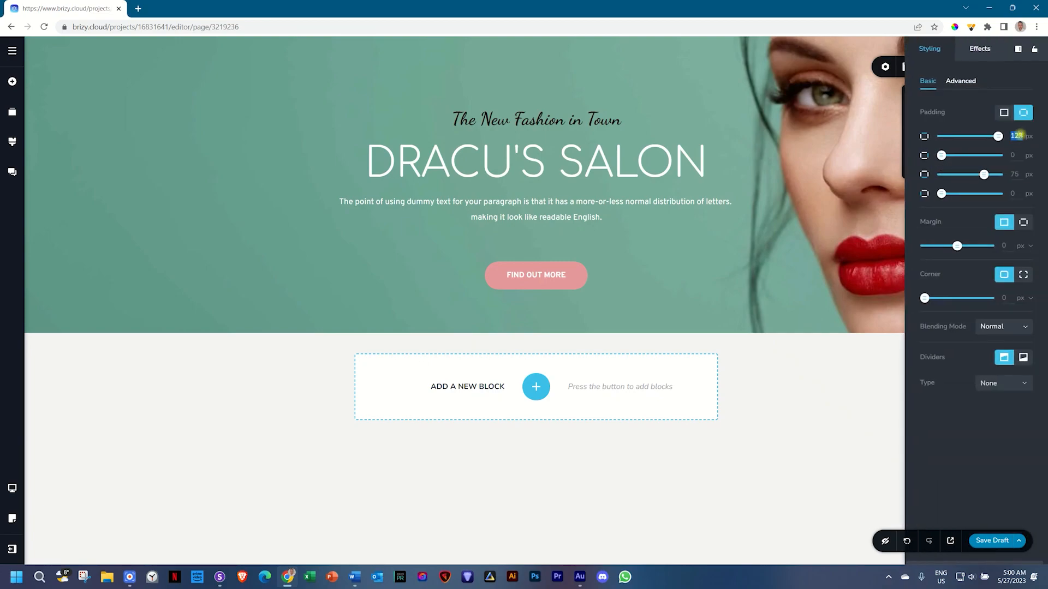
pyautogui.write('135')
pyautogui.click(702, 273)
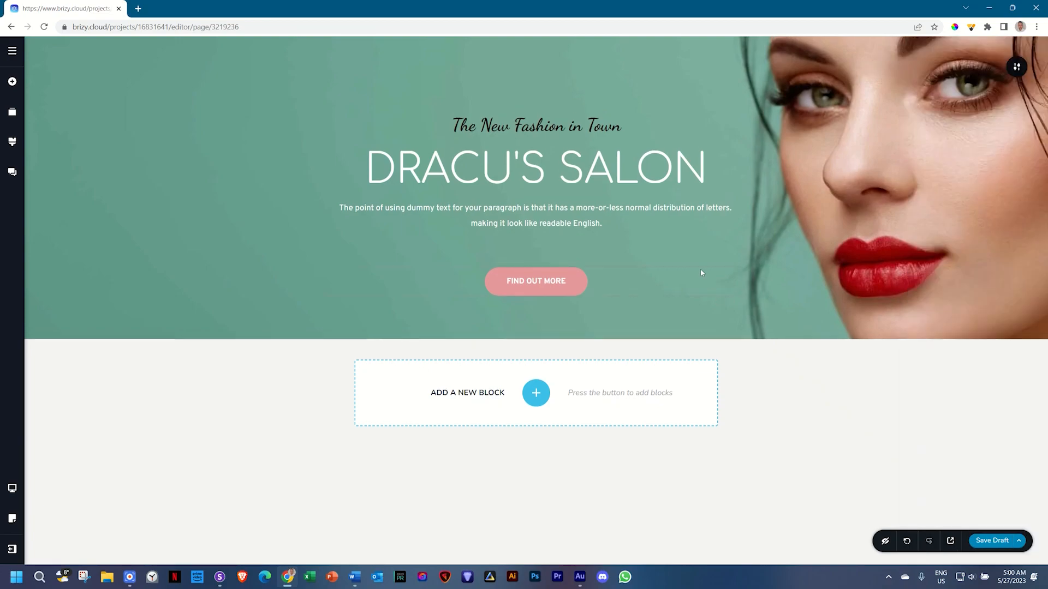
# - Format the paragraph below the salon name in Comfortaa, Light weight, with a line height of 1.6
pyautogui.click(539, 213)
pyautogui.click(407, 251)
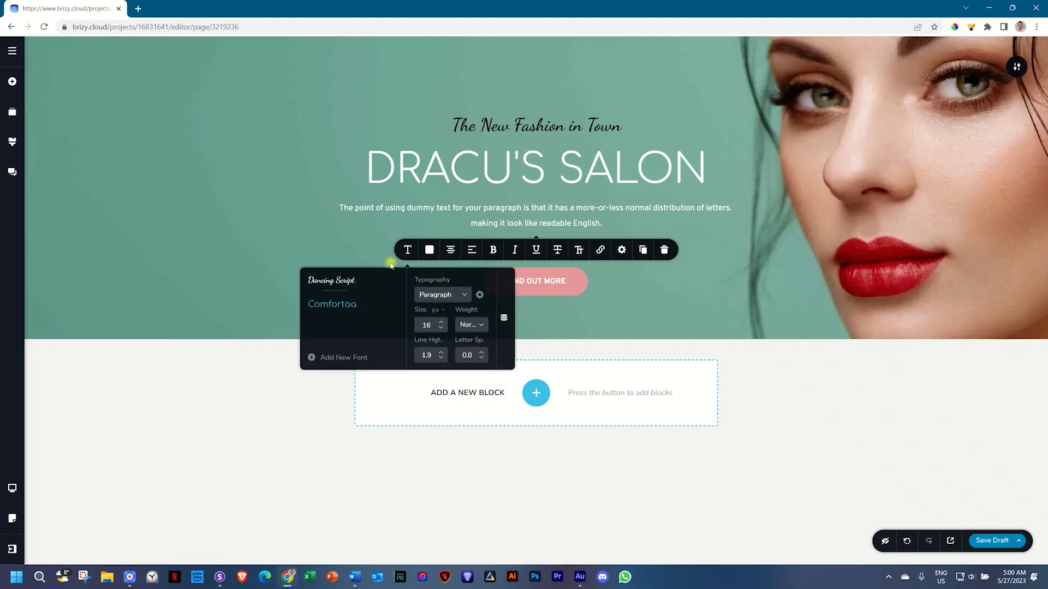
pyautogui.click(336, 306)
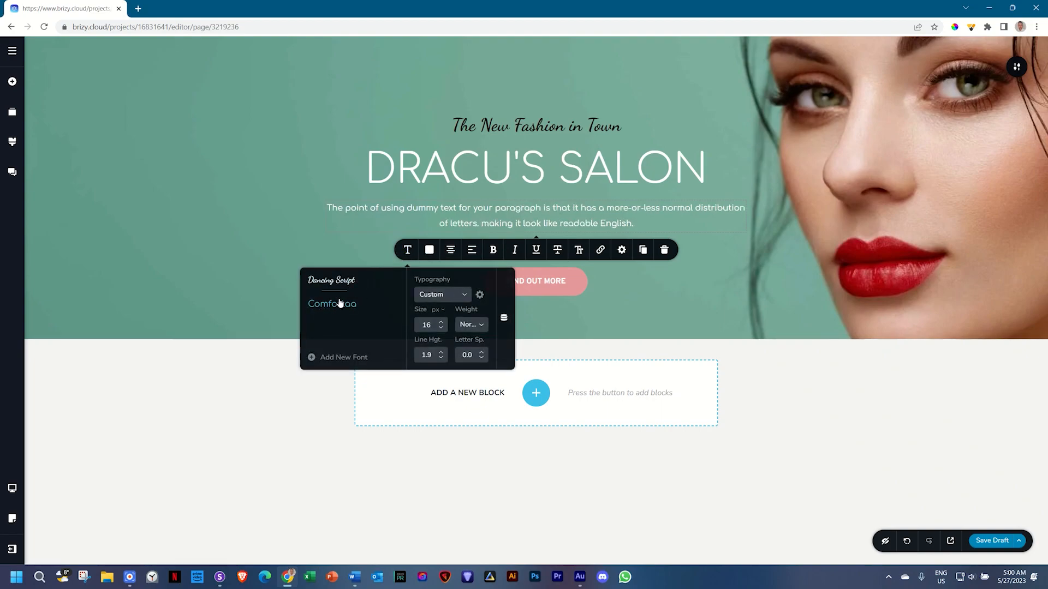
pyautogui.click(521, 210)
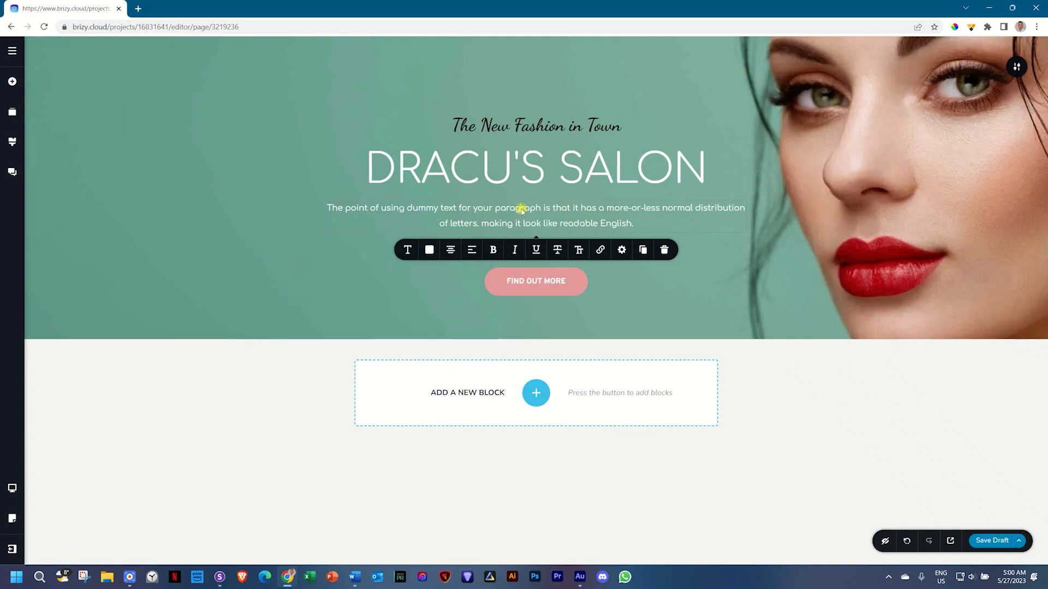
pyautogui.click(407, 250)
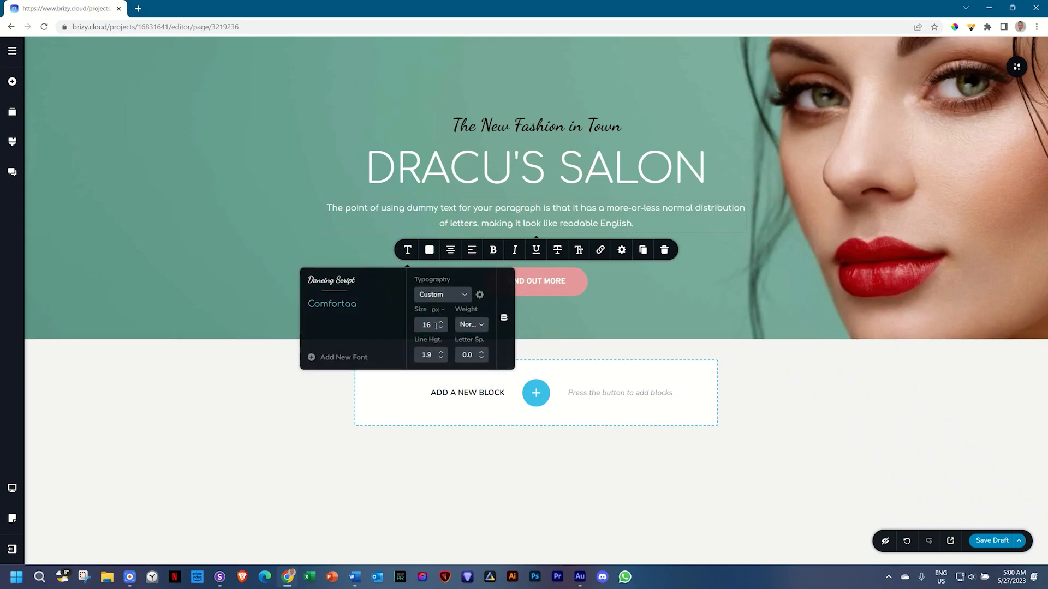
pyautogui.click(442, 359)
pyautogui.click(441, 358)
pyautogui.click(441, 359)
pyautogui.click(473, 325)
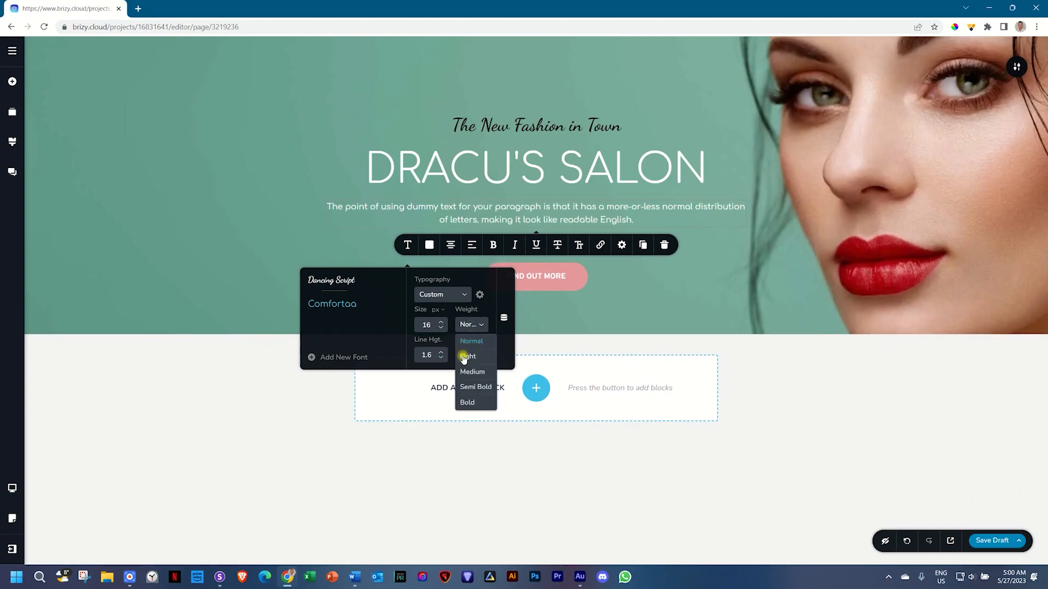
pyautogui.click(462, 360)
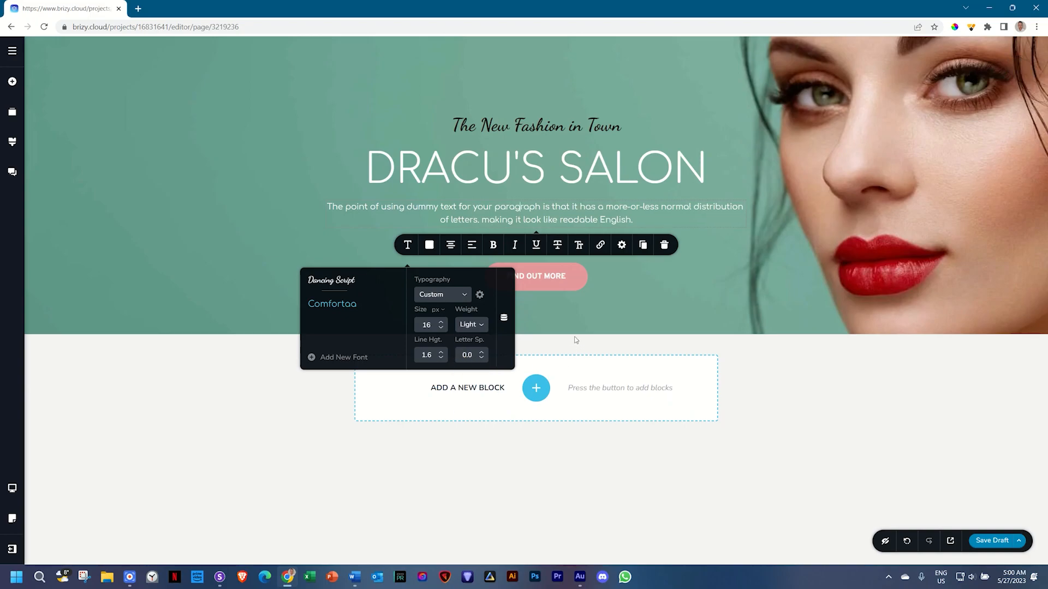
pyautogui.click(649, 333)
# - Add a blank block below the hero and lay it out with a row of three equal columns
pyautogui.click(533, 379)
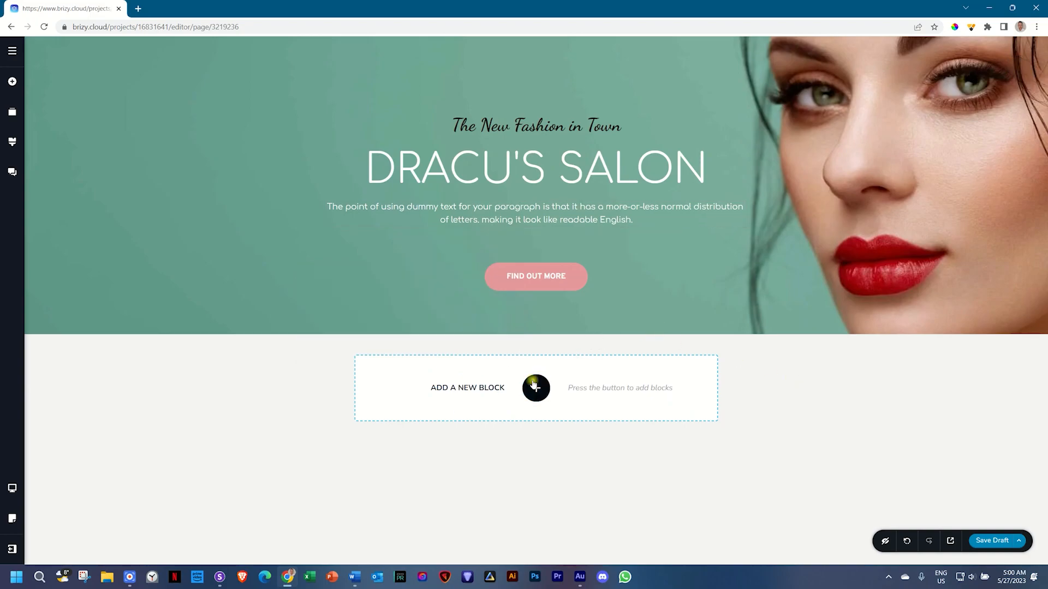
pyautogui.click(333, 172)
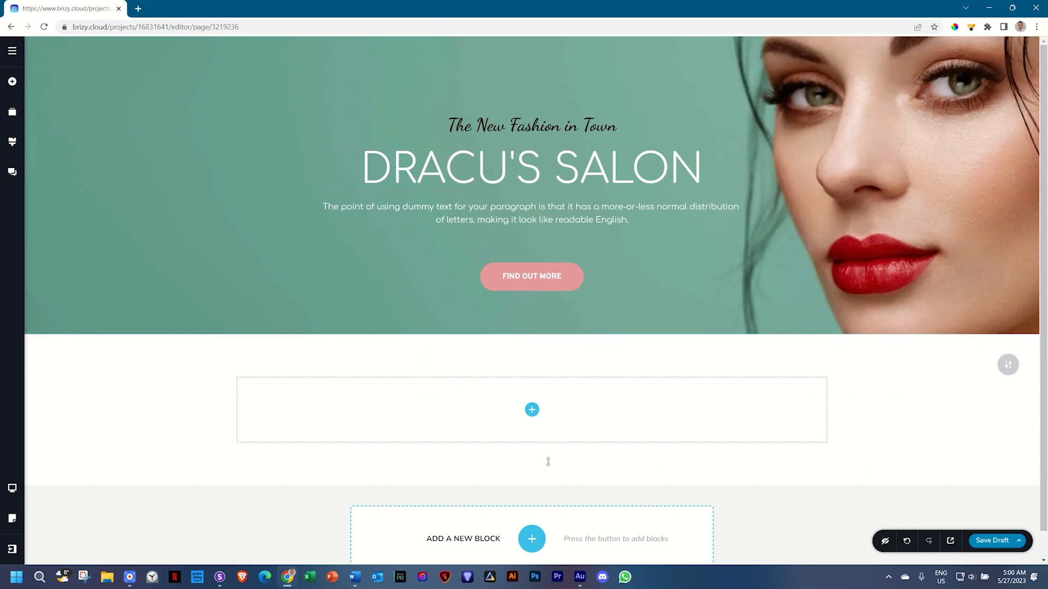
pyautogui.click(532, 410)
pyautogui.moveTo(97, 127); pyautogui.dragTo(539, 404)
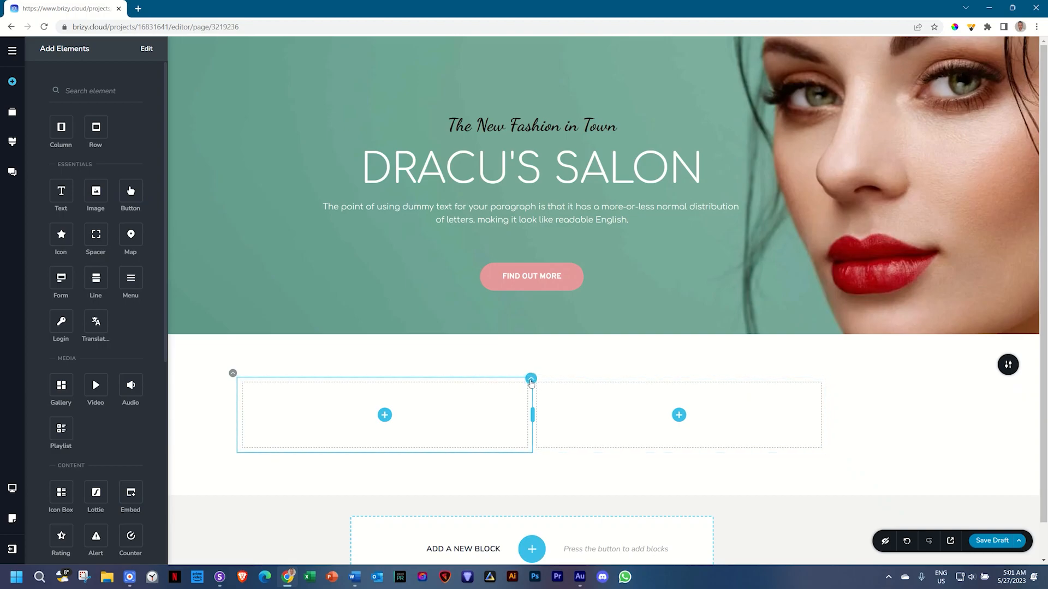
pyautogui.click(525, 385)
pyautogui.click(522, 354)
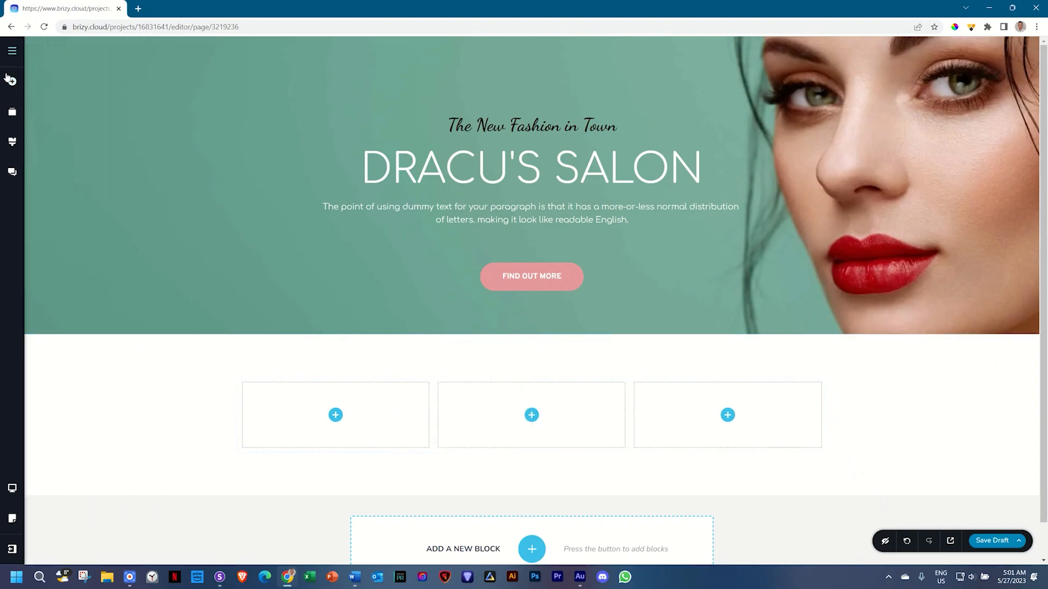
# - Place an image element with two text elements beneath it in the first of the three columns
pyautogui.click(12, 81)
pyautogui.moveTo(96, 191); pyautogui.dragTo(338, 424)
pyautogui.moveTo(62, 191); pyautogui.dragTo(382, 517)
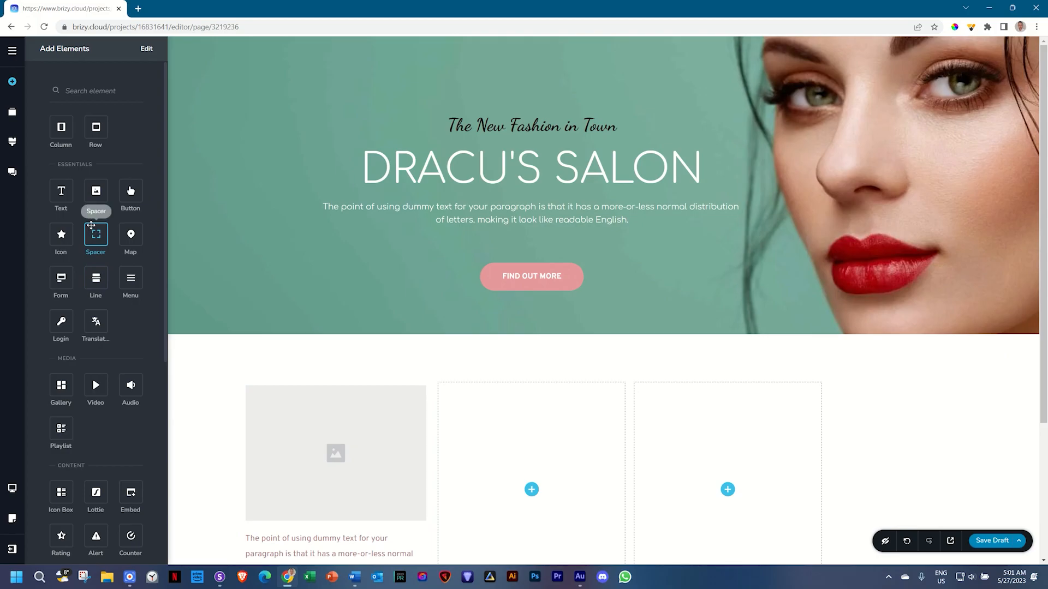
pyautogui.moveTo(61, 191); pyautogui.dragTo(363, 530)
pyautogui.scroll(-3, 364, 533)
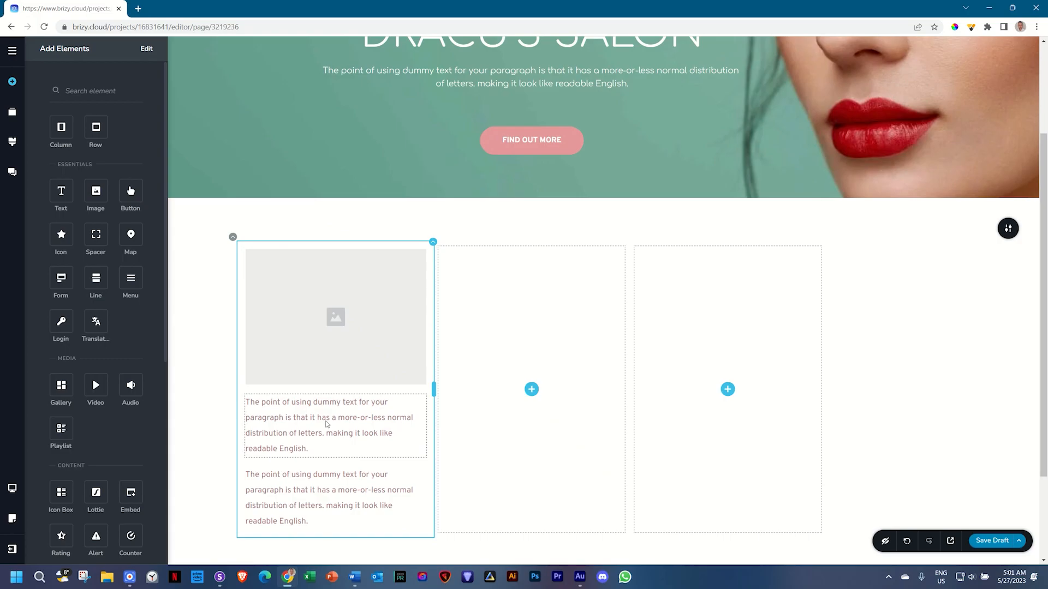
pyautogui.click(342, 345)
pyautogui.scroll(-2, 343, 328)
pyautogui.scroll(1, 343, 328)
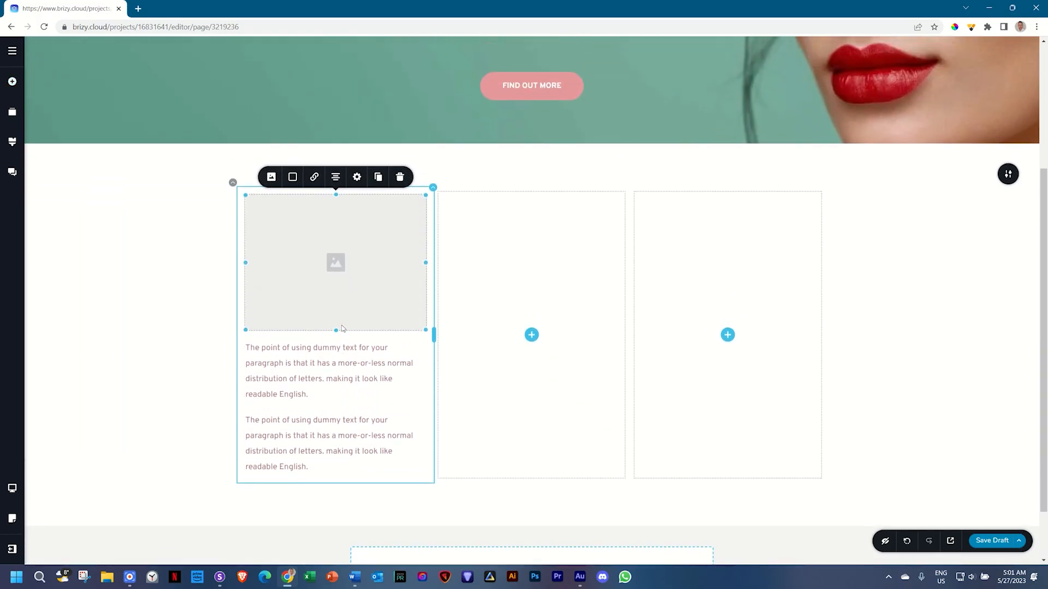
pyautogui.scroll(-1, 341, 325)
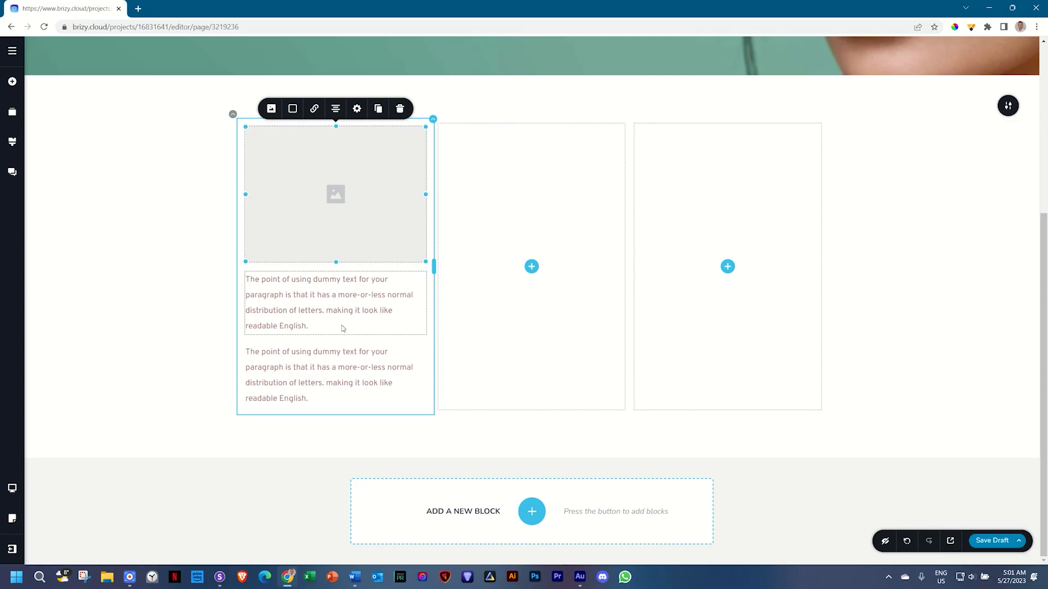
# - Open the Noun Project website, thenounproject.com, in a new browser tab and look over its home page
pyautogui.click(138, 8)
pyautogui.write('thenoun')
pyautogui.press('Return')
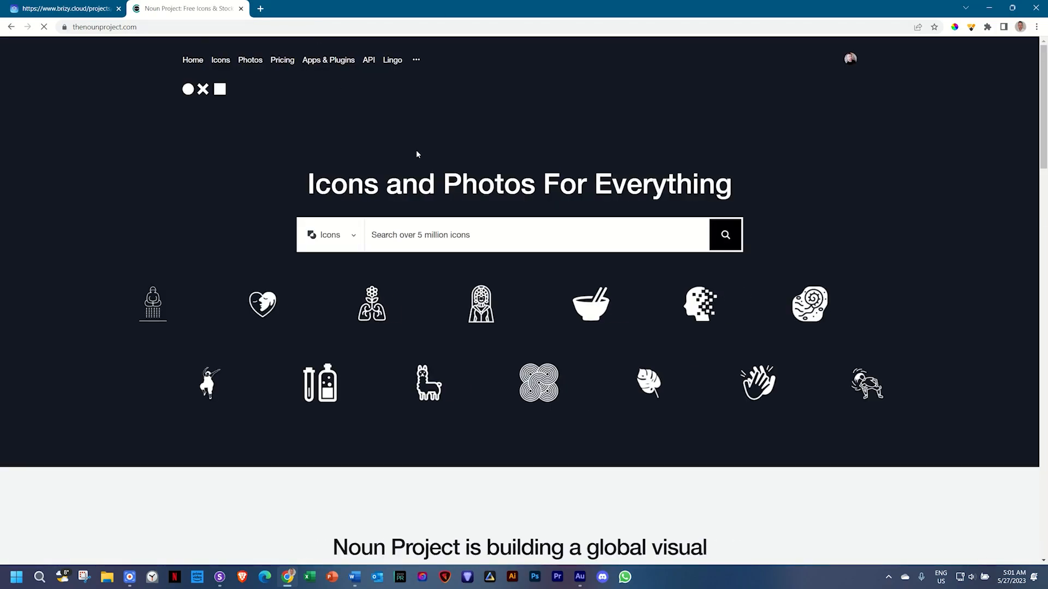
pyautogui.scroll(-7, 427, 218)
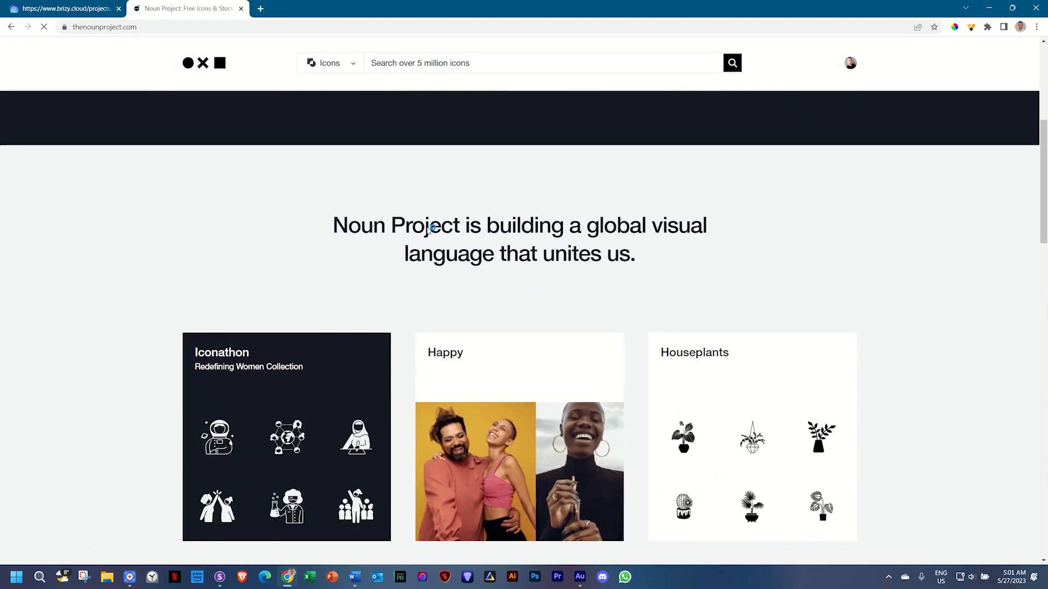
pyautogui.scroll(-3, 427, 229)
pyautogui.scroll(8, 427, 241)
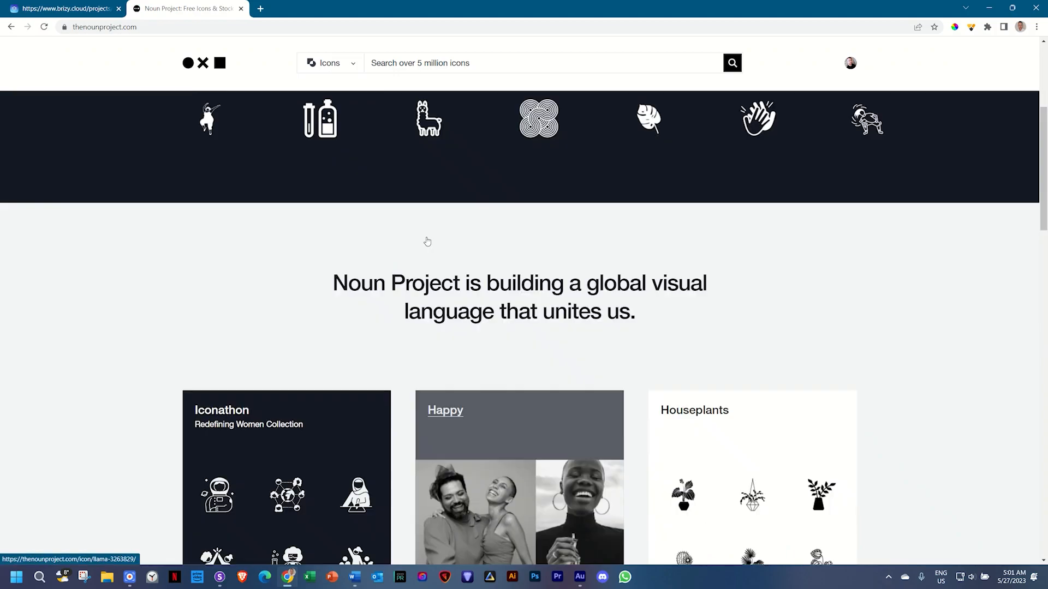
pyautogui.scroll(3, 427, 242)
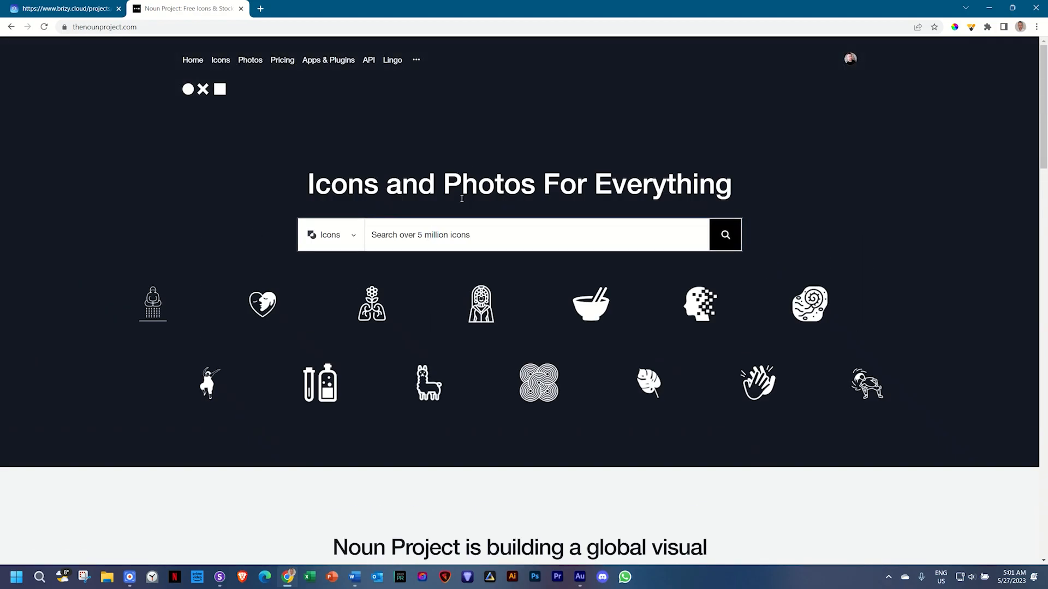
# - Close the Noun Project tab and upload the pink hair dryer icon into the first column's image element
pyautogui.click(458, 238)
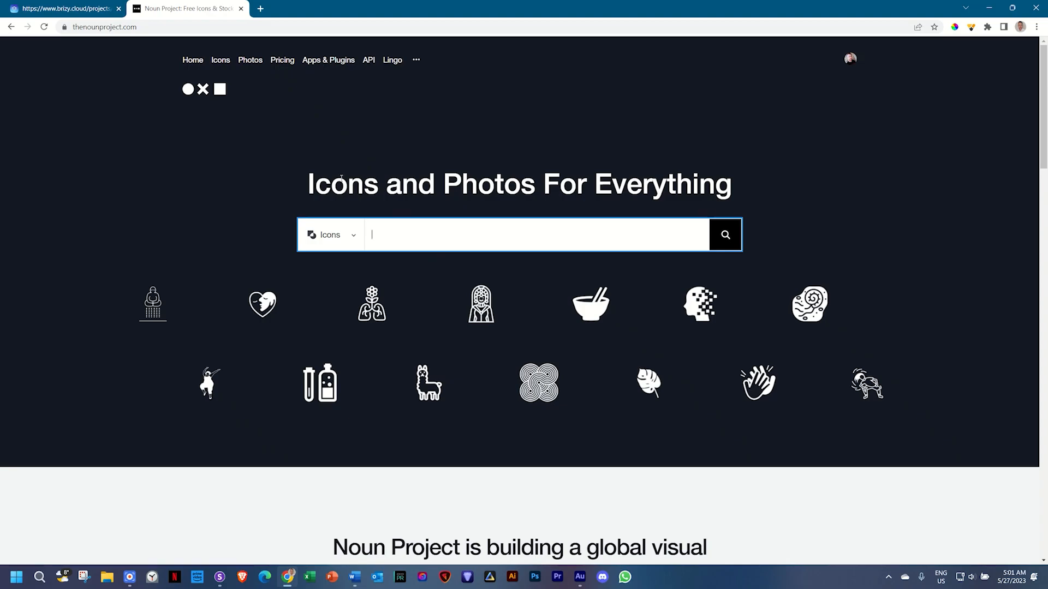
pyautogui.click(244, 11)
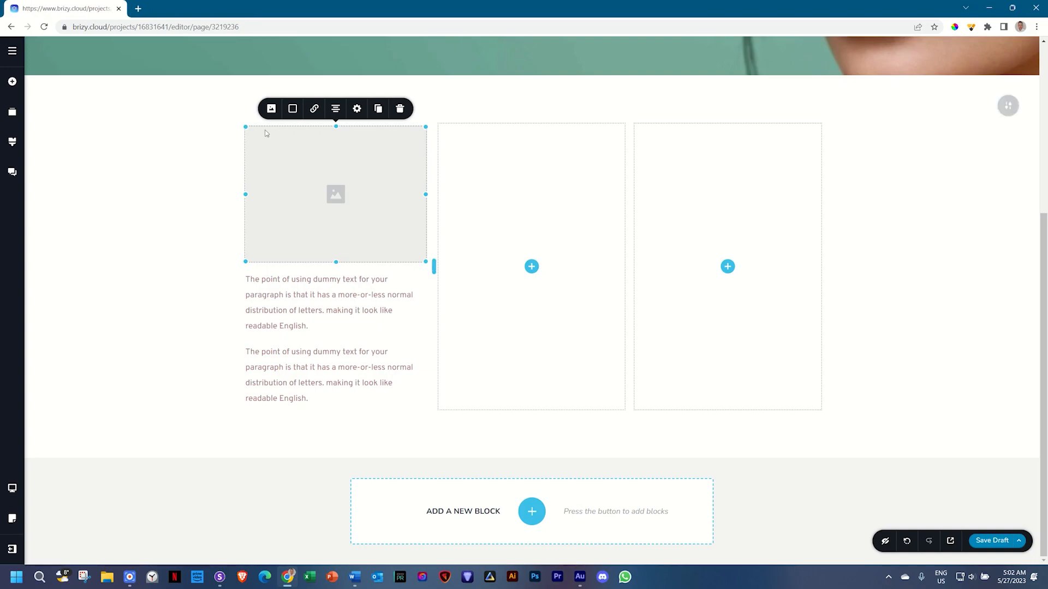
pyautogui.click(271, 108)
pyautogui.scroll(1, 273, 109)
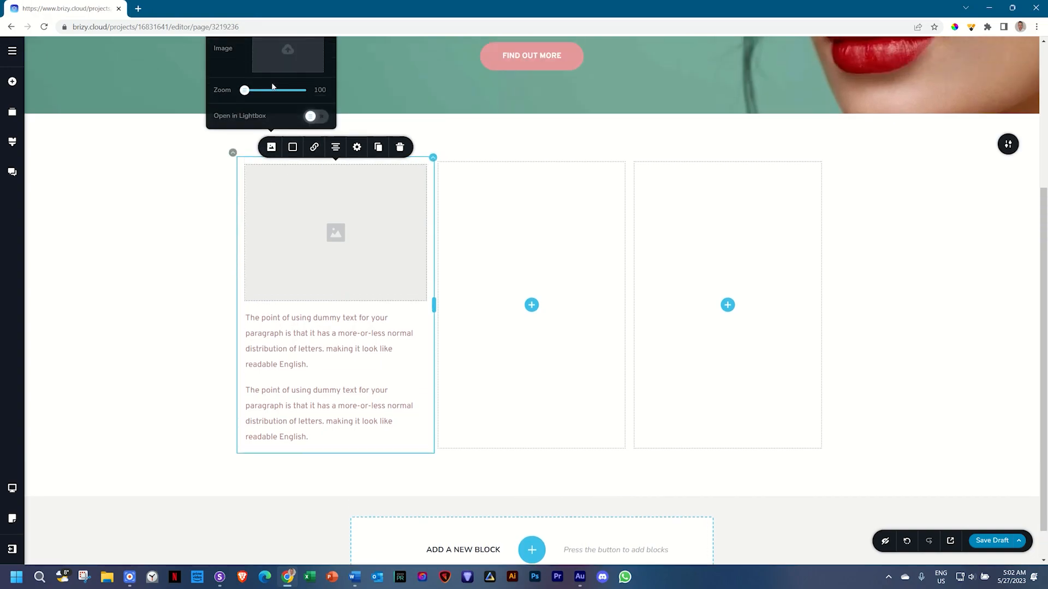
pyautogui.click(276, 89)
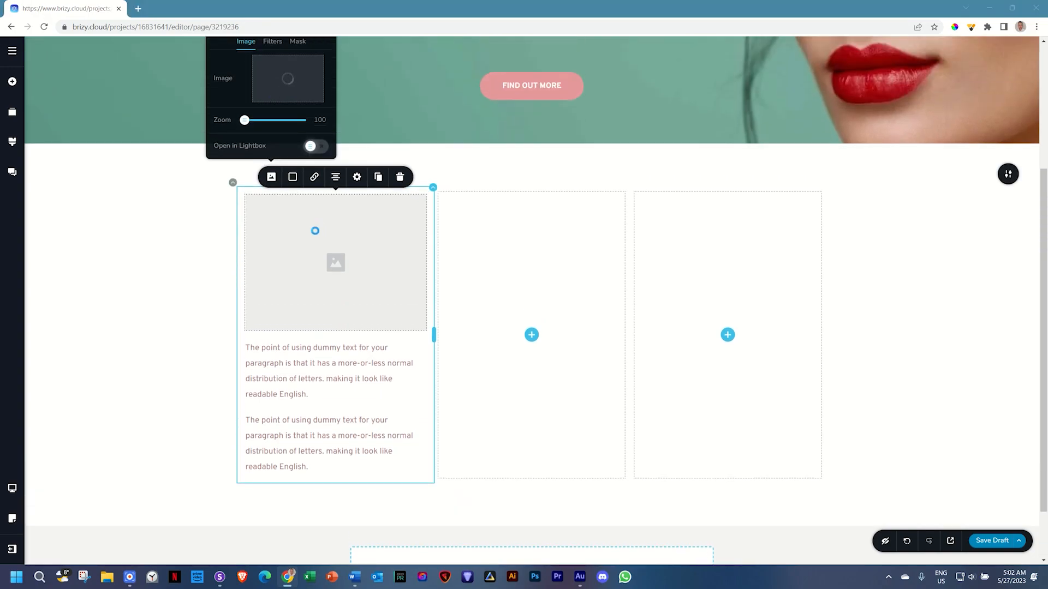
pyautogui.click(296, 226)
pyautogui.click(429, 362)
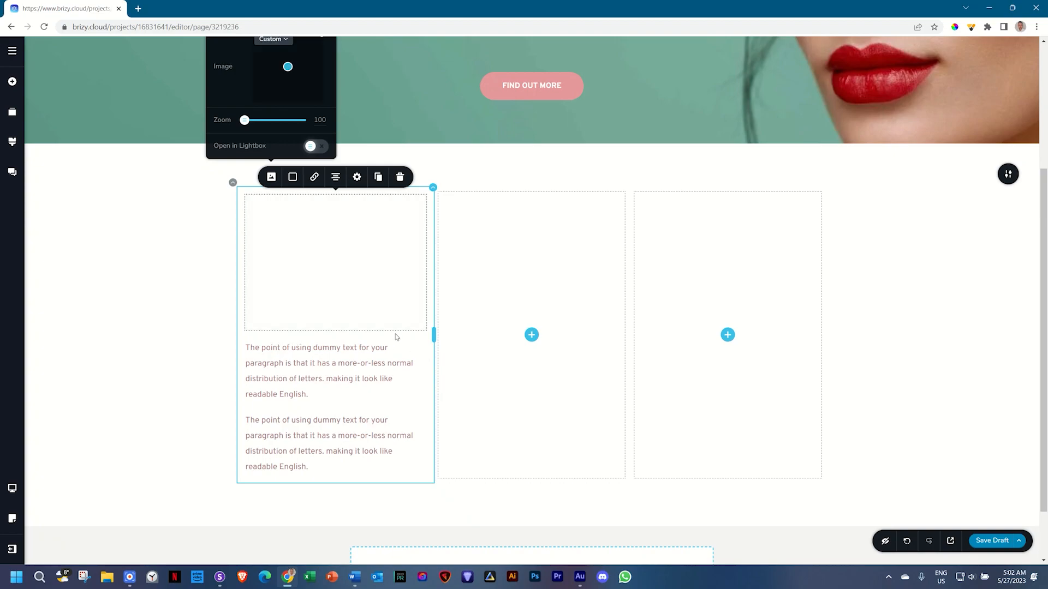
# - Replace the first text below the icon with "Hair" and remove "making it look like readable English." from the paragraph beneath it
pyautogui.tripleClick(339, 380)
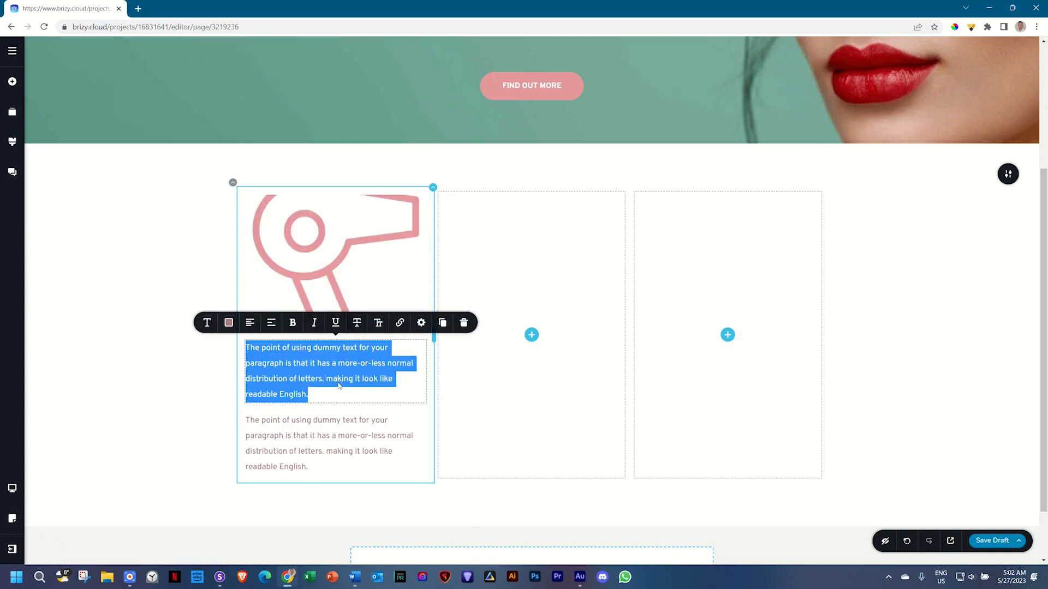
pyautogui.write('Hair')
pyautogui.tripleClick(337, 383)
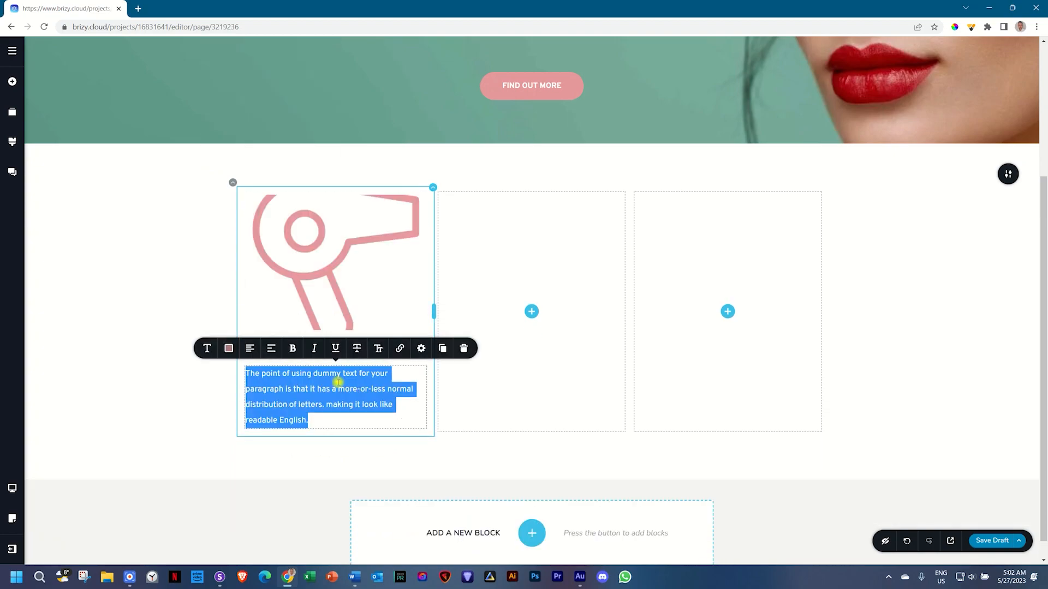
pyautogui.click(329, 388)
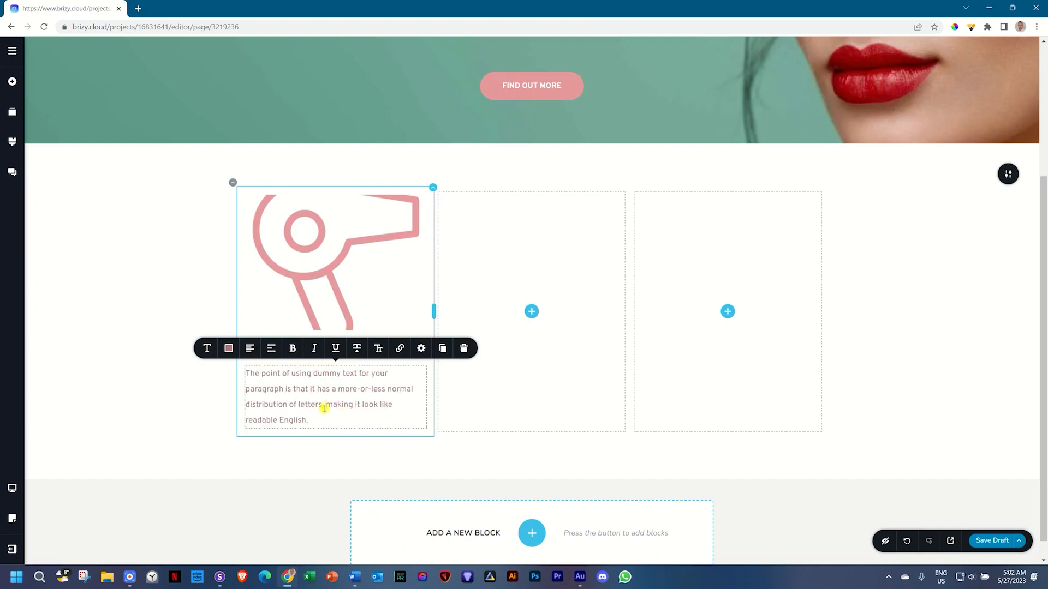
pyautogui.moveTo(324, 407); pyautogui.dragTo(315, 420)
pyautogui.press('BackSpace')
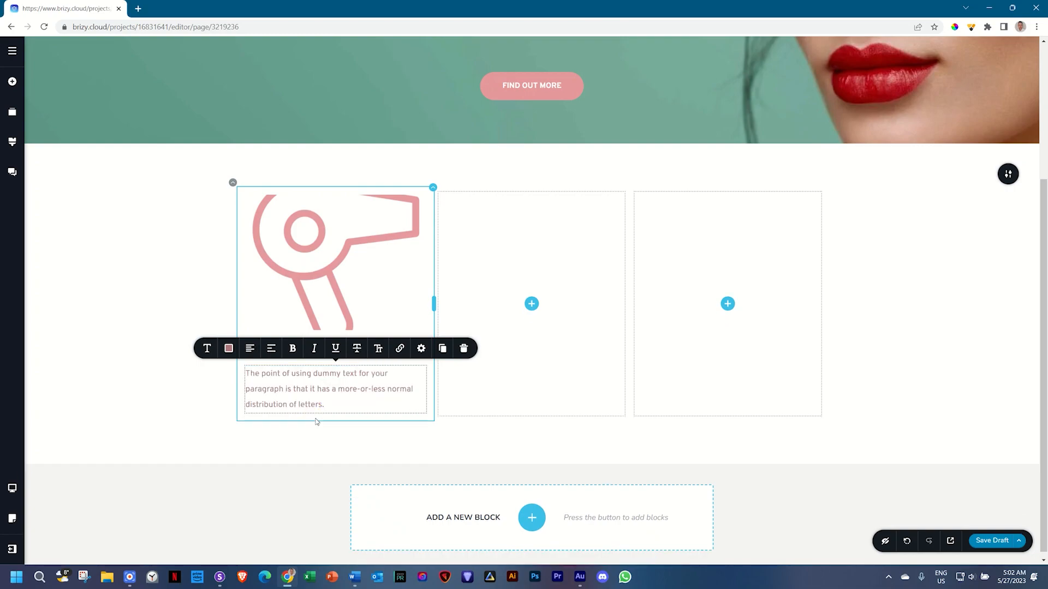
# - Show the hair dryer image in its Original proportions and set its size to 35%
pyautogui.click(315, 244)
pyautogui.click(271, 349)
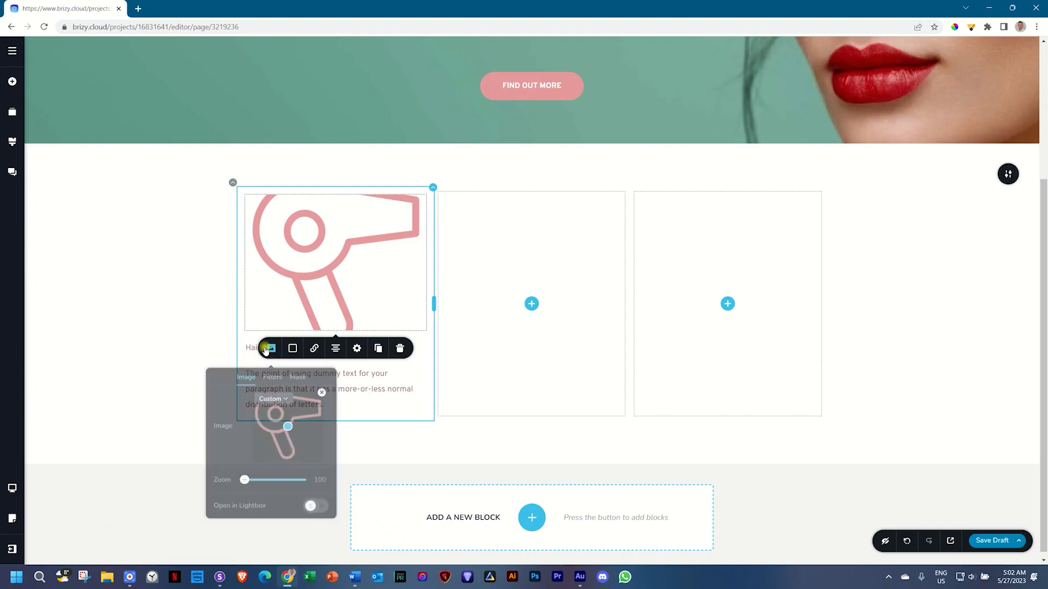
pyautogui.click(271, 398)
pyautogui.click(271, 417)
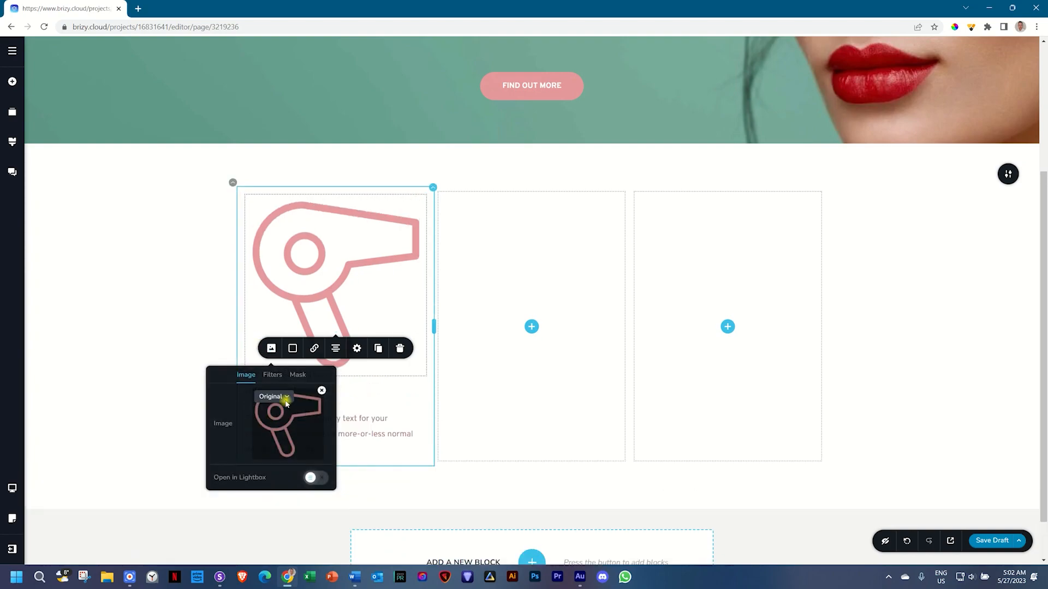
pyautogui.click(357, 349)
pyautogui.doubleClick(398, 378)
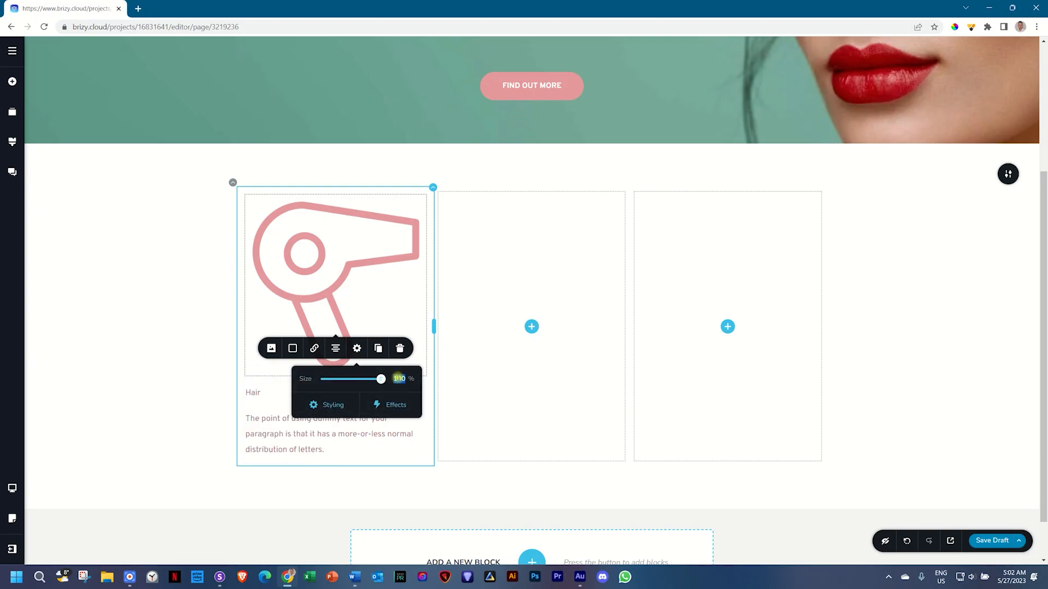
pyautogui.write('35')
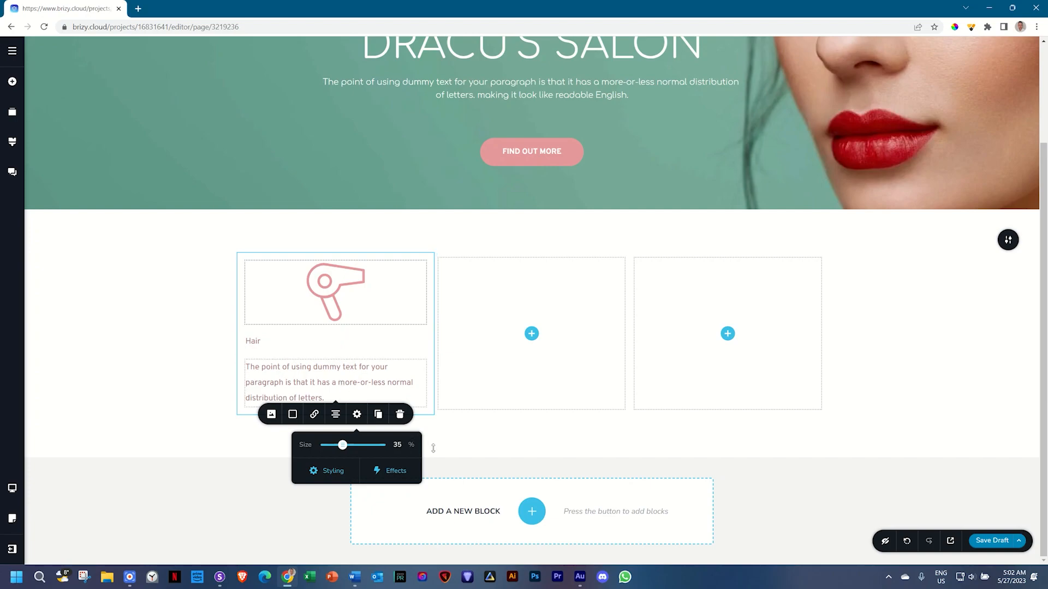
pyautogui.click(343, 312)
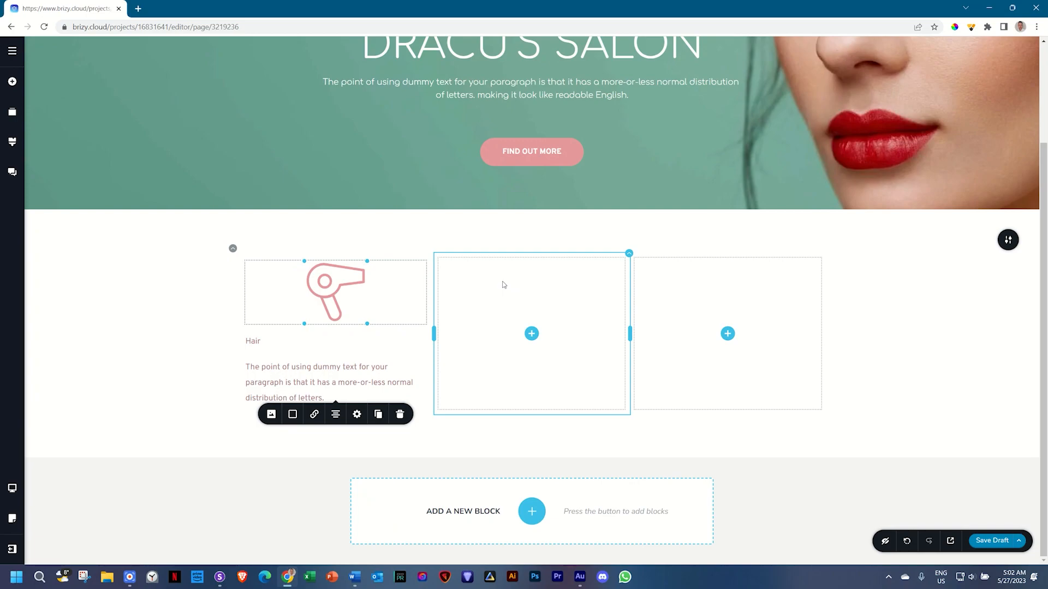
# - Format the "Hair" title in Dancing Script, 32 px, Bold, with a line height of 1.0, and centre it
pyautogui.click(253, 341)
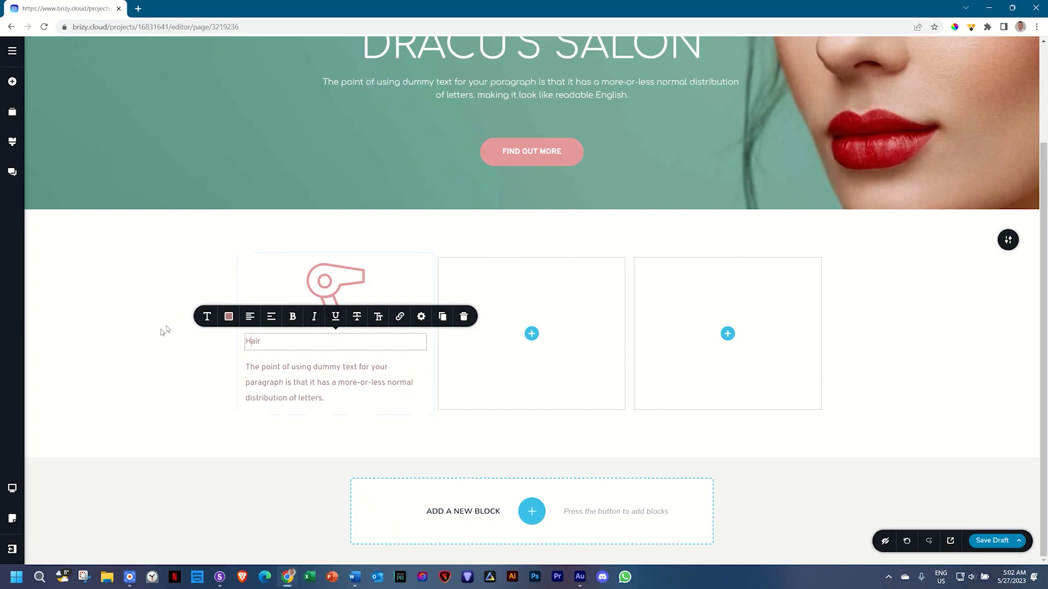
pyautogui.click(207, 316)
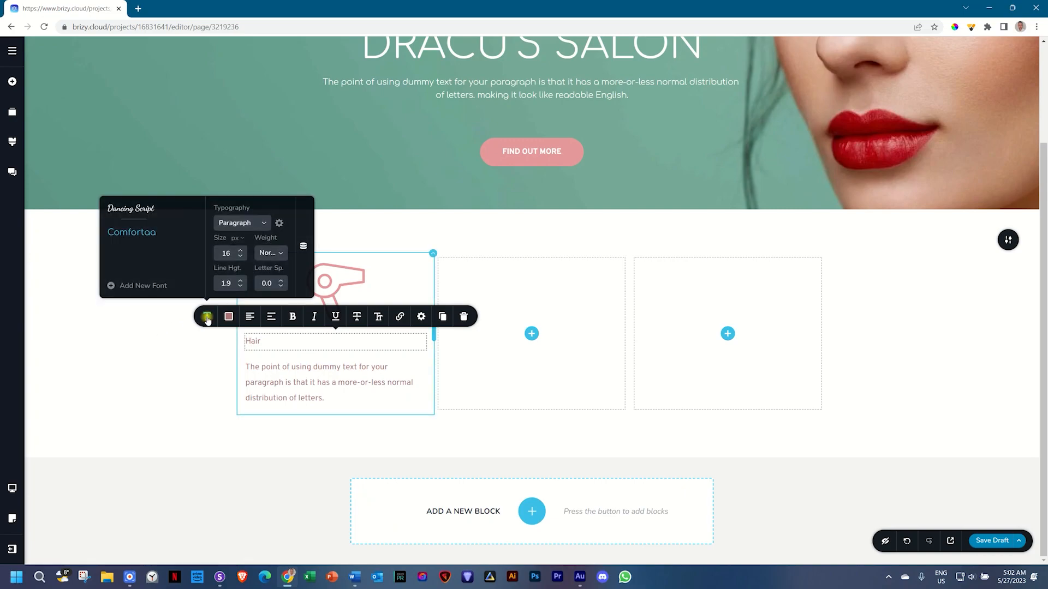
pyautogui.click(129, 213)
pyautogui.click(226, 254)
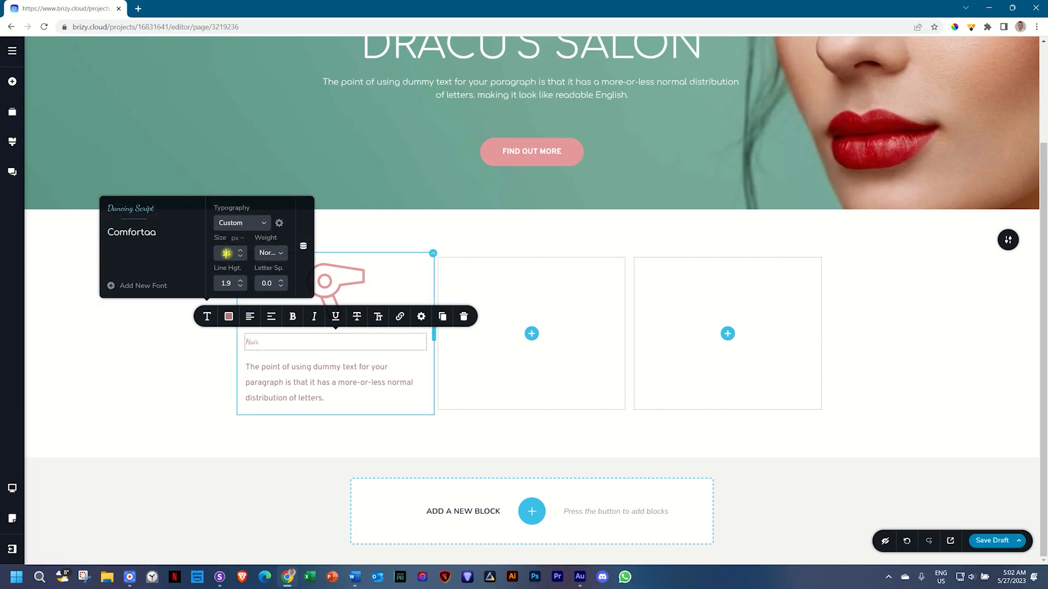
pyautogui.doubleClick(226, 253)
pyautogui.click(273, 253)
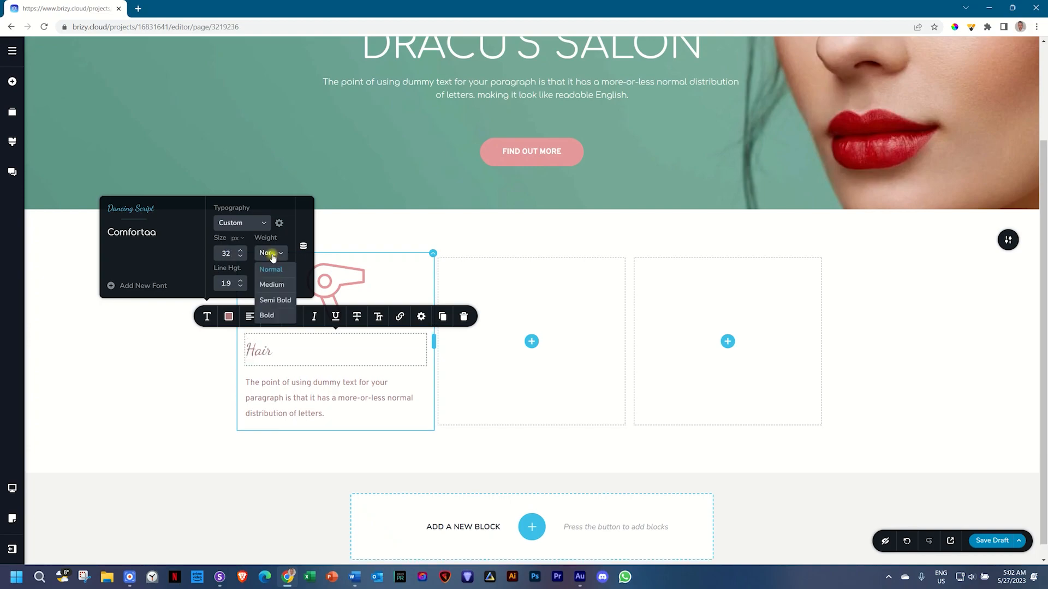
pyautogui.click(265, 320)
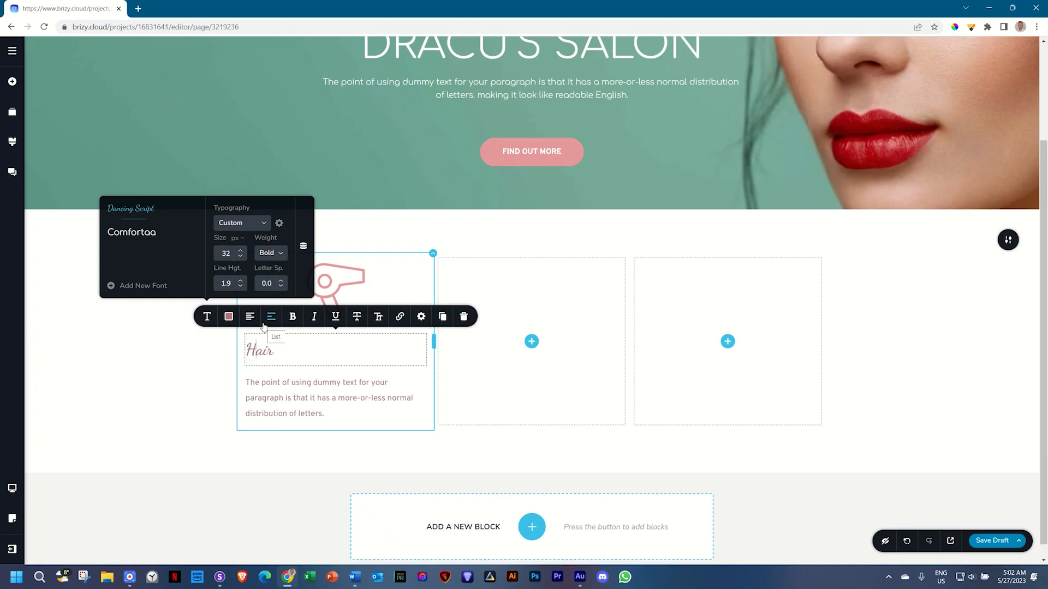
pyautogui.click(239, 288)
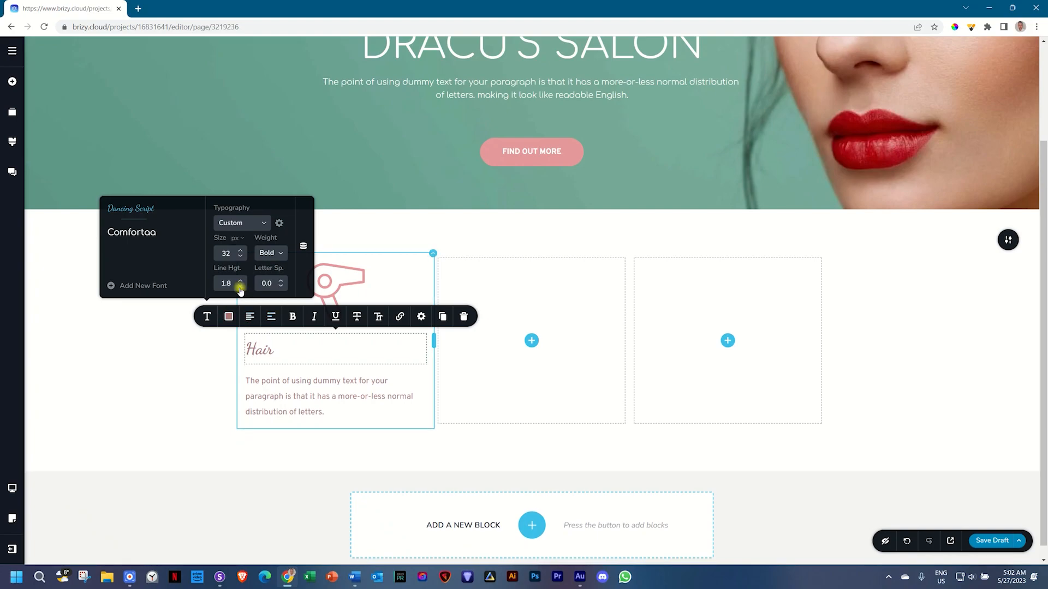
pyautogui.click(240, 288)
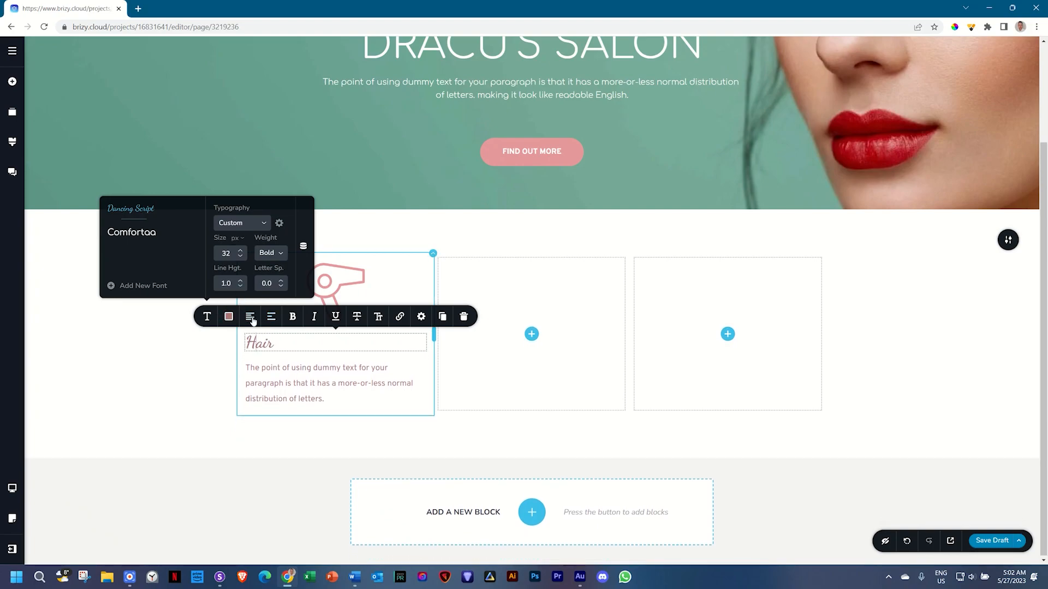
# - Format the paragraph below the "Hair" title in Comfortaa with a line height of 1.6
pyautogui.click(273, 368)
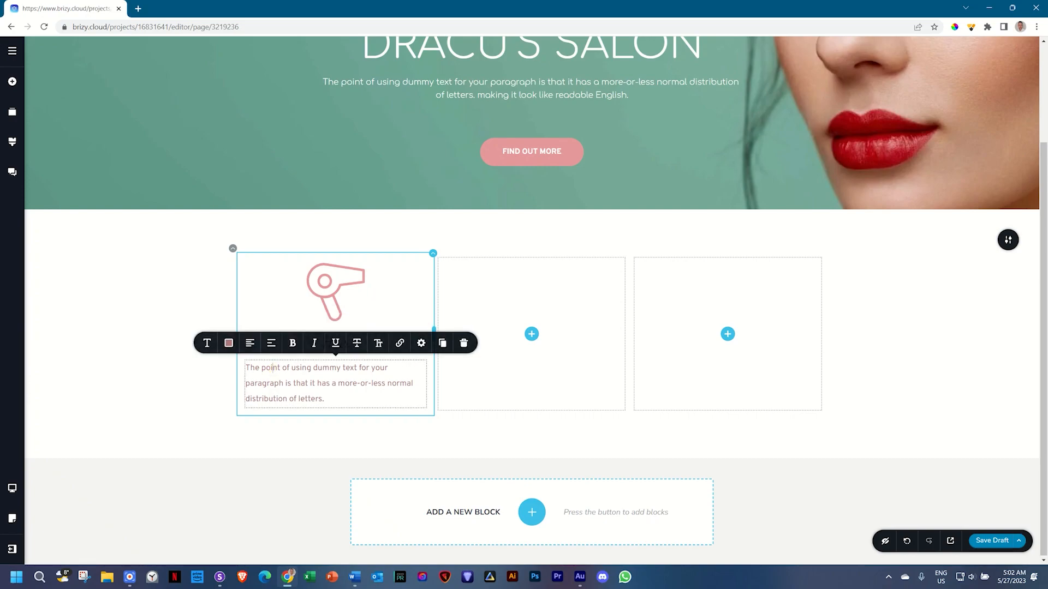
pyautogui.click(206, 343)
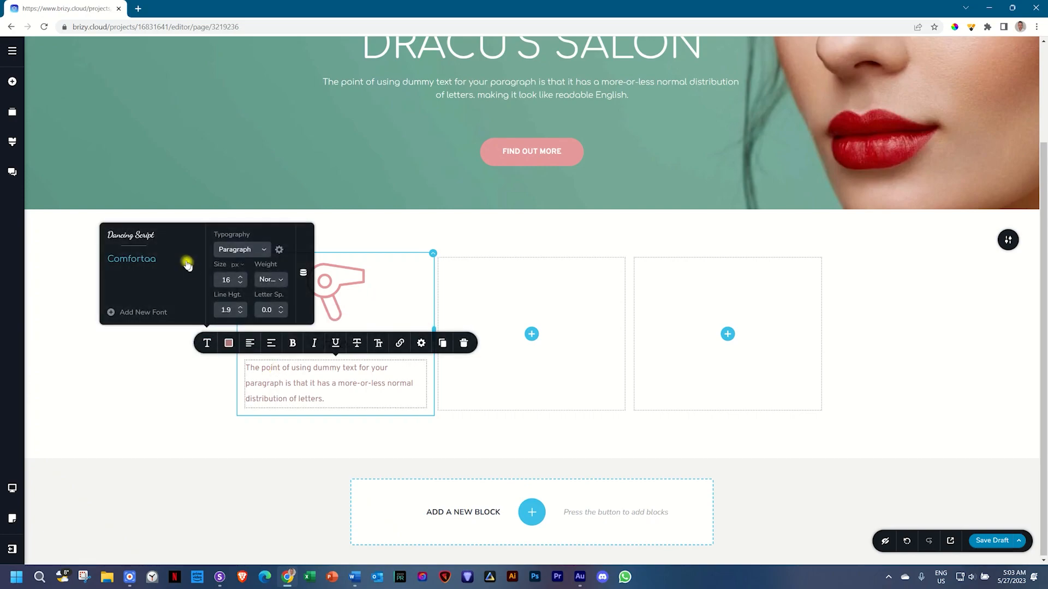
pyautogui.click(134, 261)
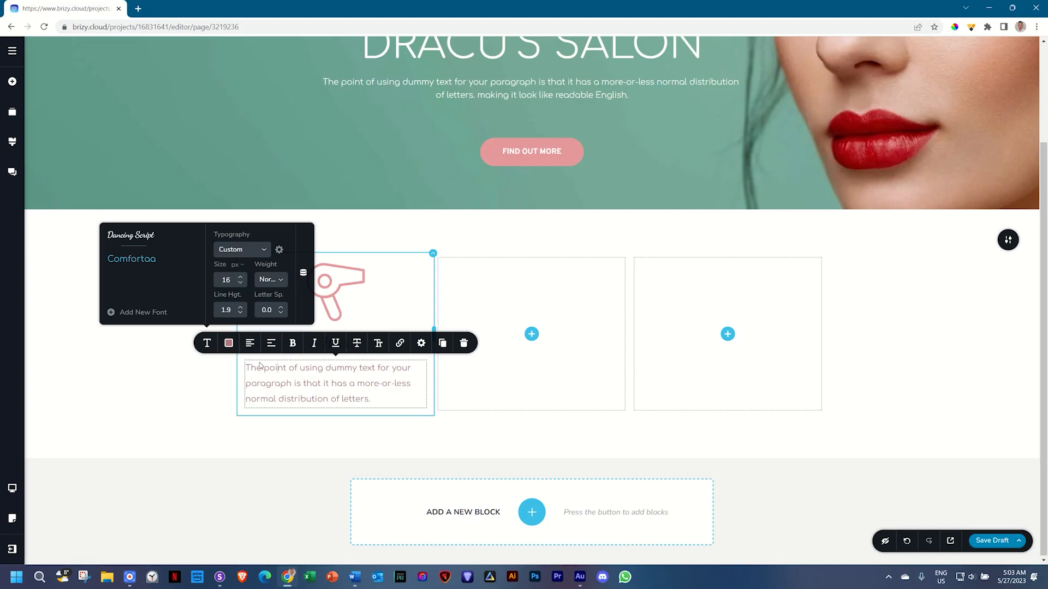
pyautogui.click(245, 315)
pyautogui.click(245, 314)
pyautogui.click(245, 314)
# - In the global styling, choose Comfortaa as the font for the Paragraph, Subtitle, Above Title and Heading 1 styles
pyautogui.click(12, 141)
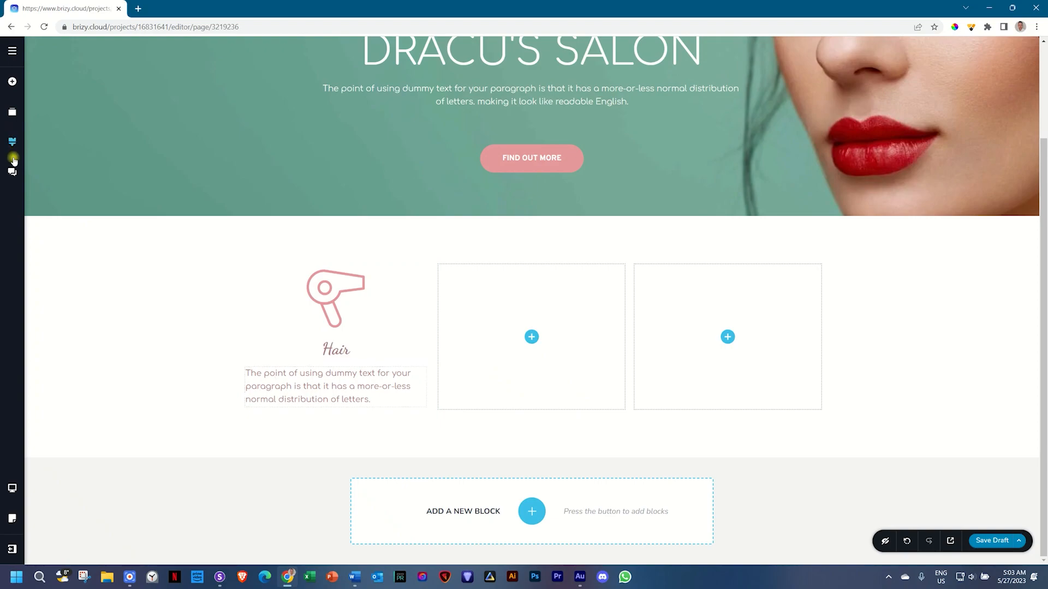
pyautogui.click(70, 180)
pyautogui.click(60, 239)
pyautogui.click(160, 151)
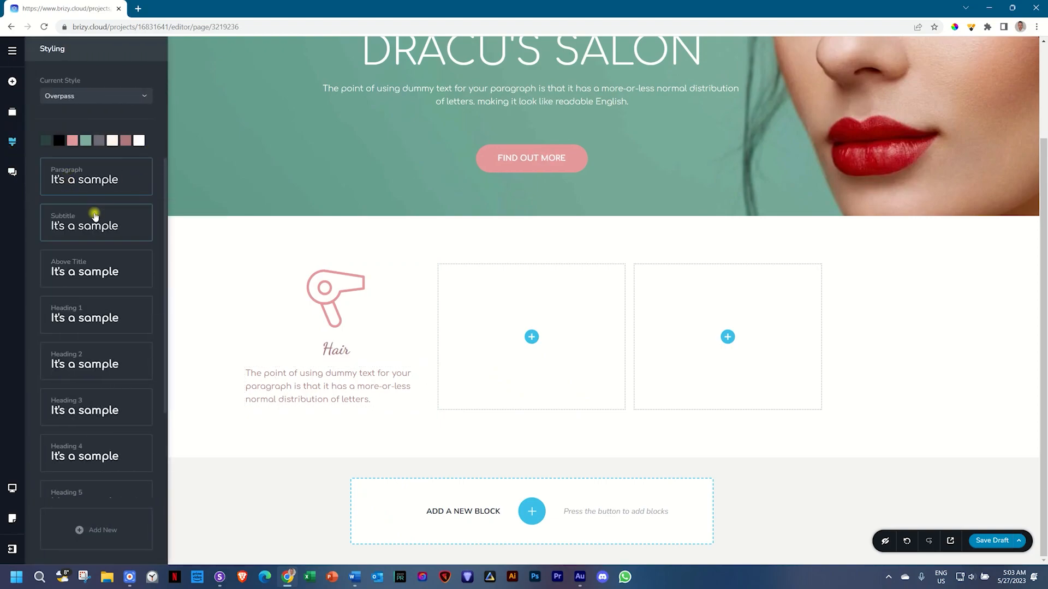
pyautogui.click(94, 221)
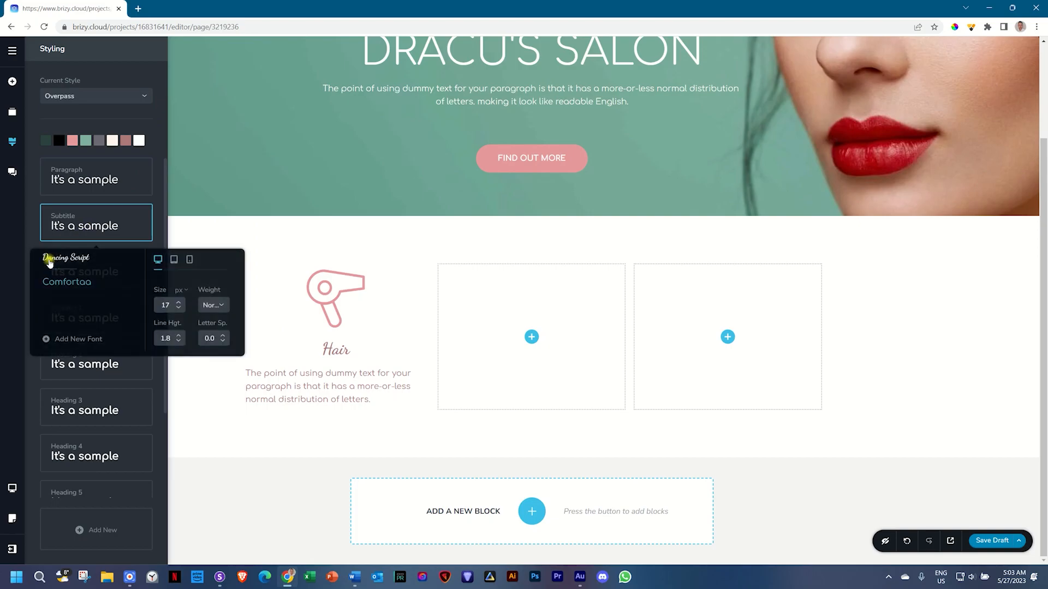
pyautogui.click(153, 178)
pyautogui.click(81, 275)
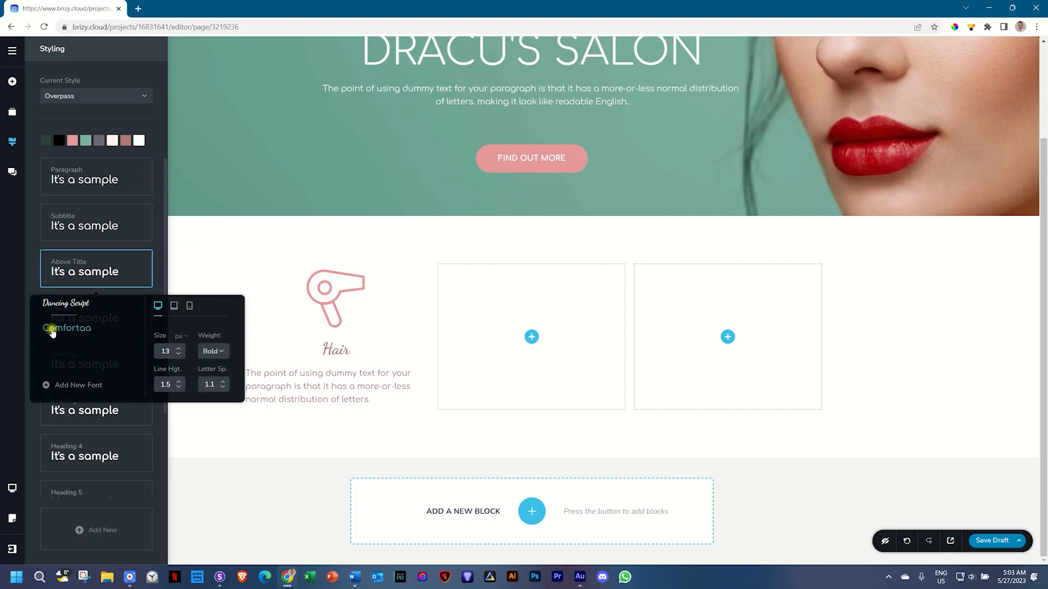
pyautogui.click(156, 241)
pyautogui.click(79, 319)
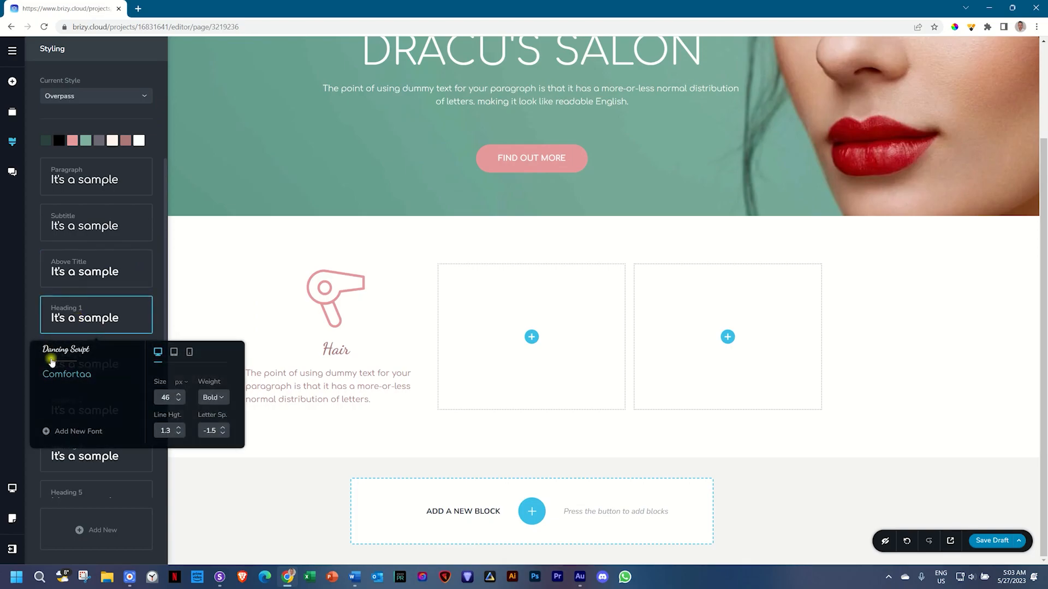
pyautogui.click(38, 303)
# - Choose Comfortaa as the global font for the Heading 2 through Heading 6 styles and the Button style
pyautogui.click(51, 363)
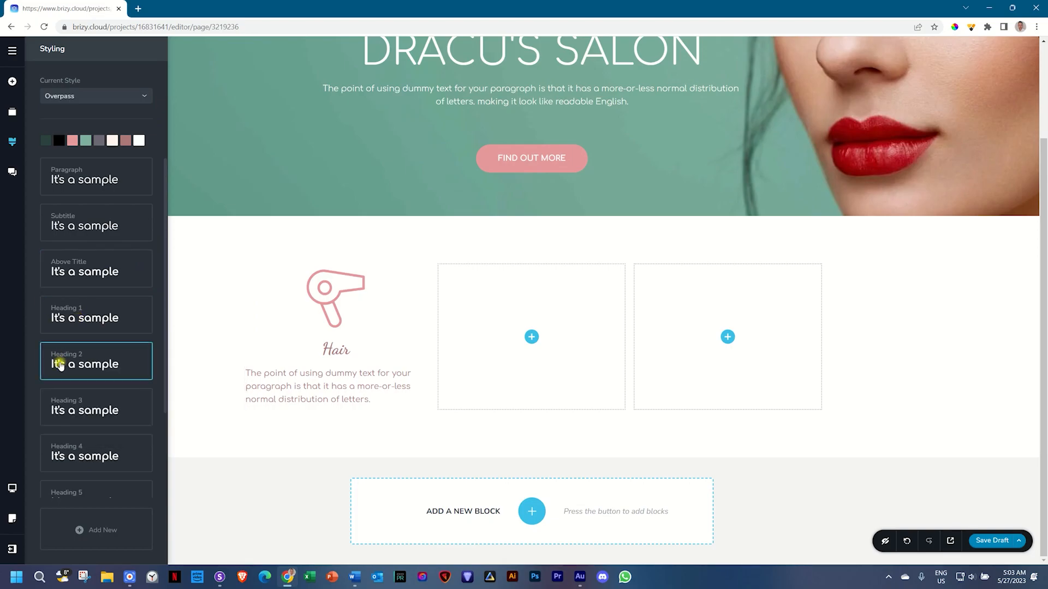
pyautogui.click(64, 411)
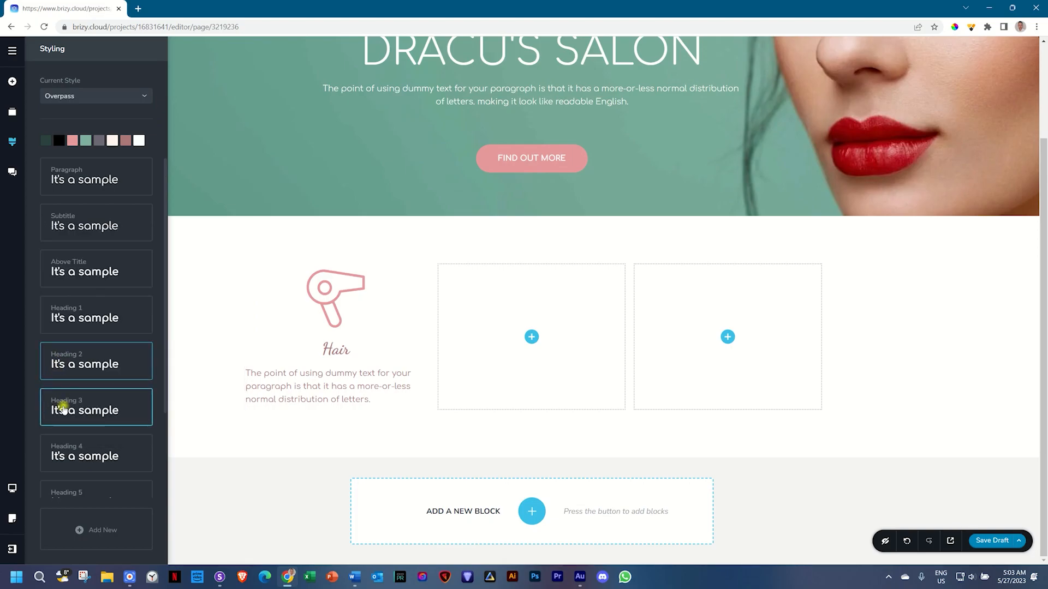
pyautogui.click(63, 409)
pyautogui.click(60, 458)
pyautogui.click(60, 457)
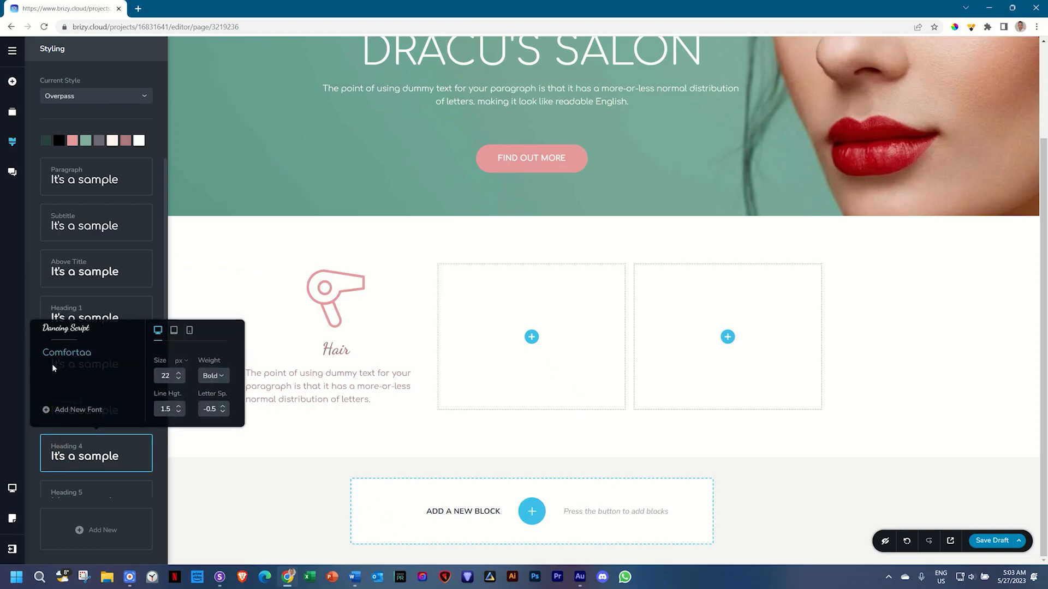
pyautogui.click(36, 453)
pyautogui.scroll(-2, 38, 426)
pyautogui.click(58, 390)
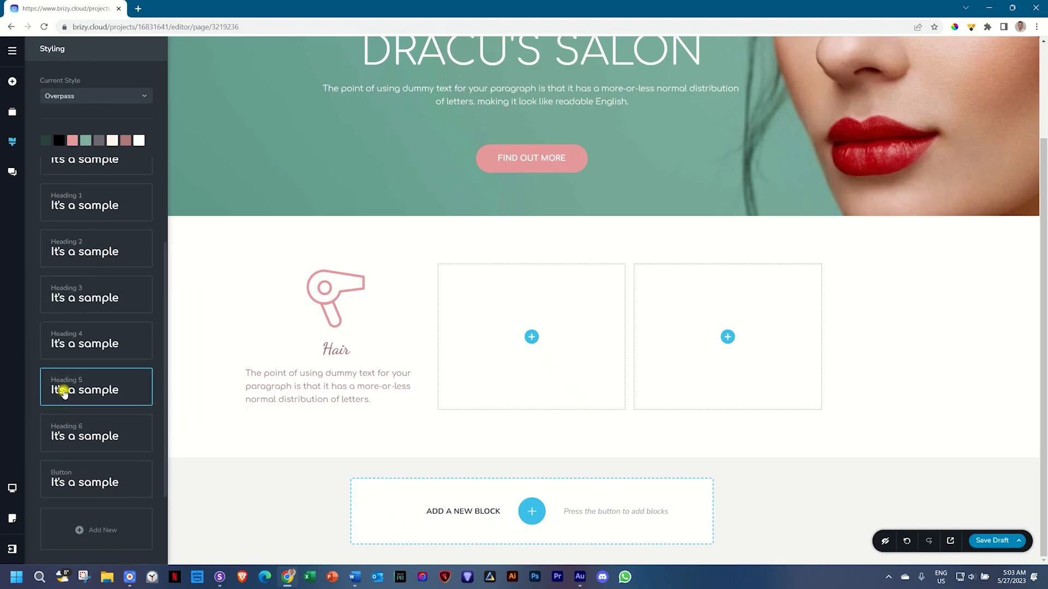
pyautogui.click(65, 432)
pyautogui.click(67, 420)
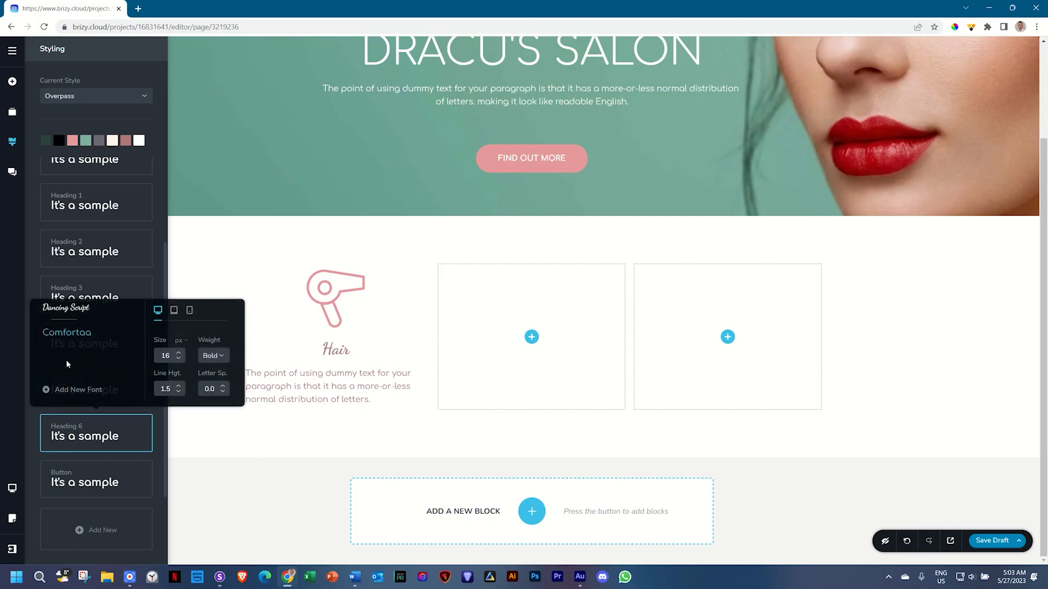
pyautogui.click(64, 482)
pyautogui.click(65, 481)
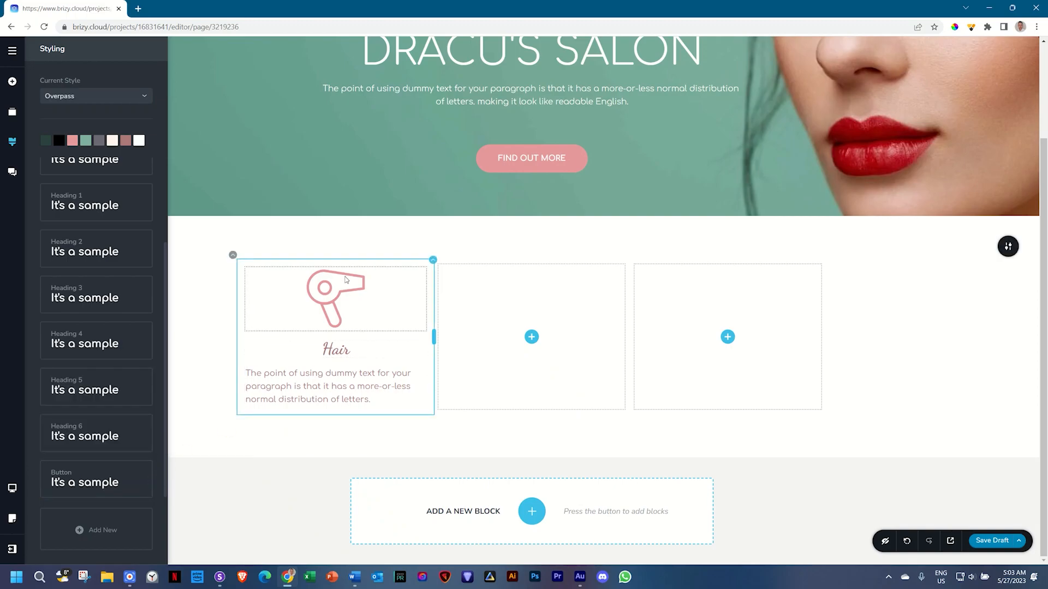
# - Centre the paragraph text below the "Hair" title
pyautogui.click(346, 280)
pyautogui.click(318, 385)
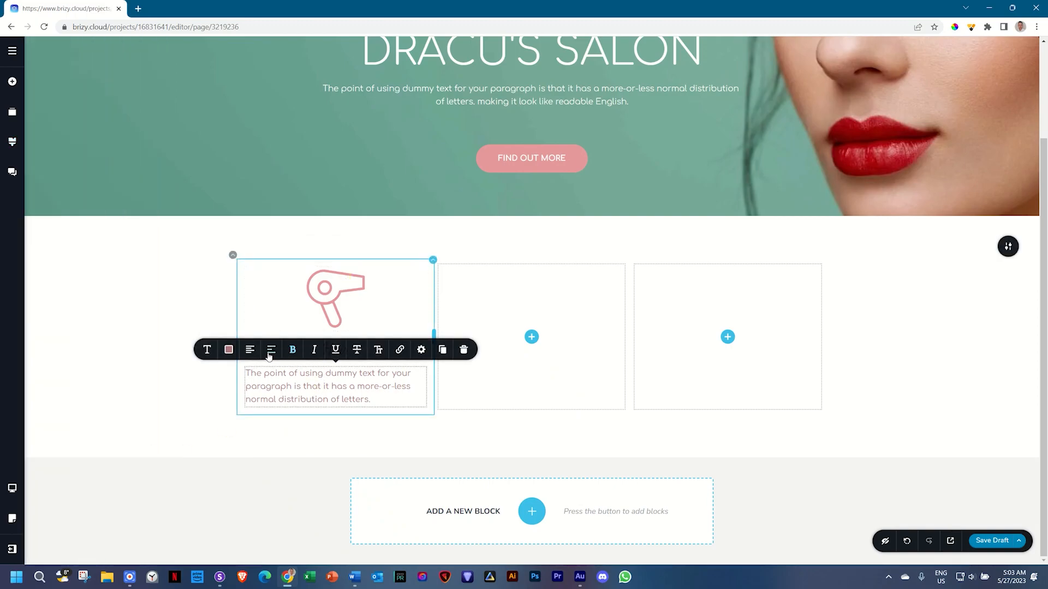
pyautogui.click(252, 354)
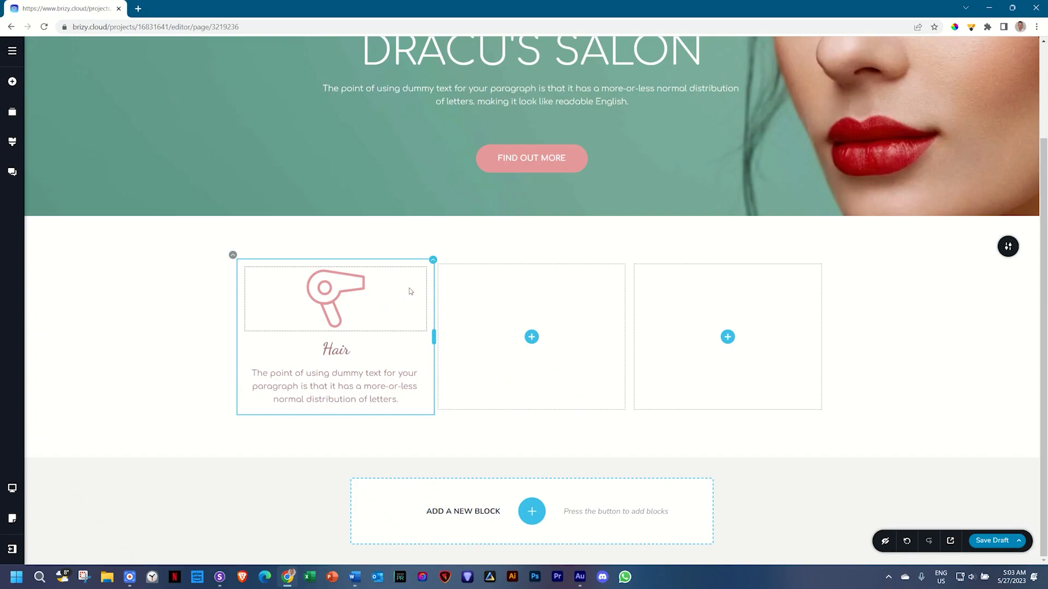
# - Set the "Hair" column's padding to 25 px at the top and bottom and 35 px at the right and left
pyautogui.click(432, 259)
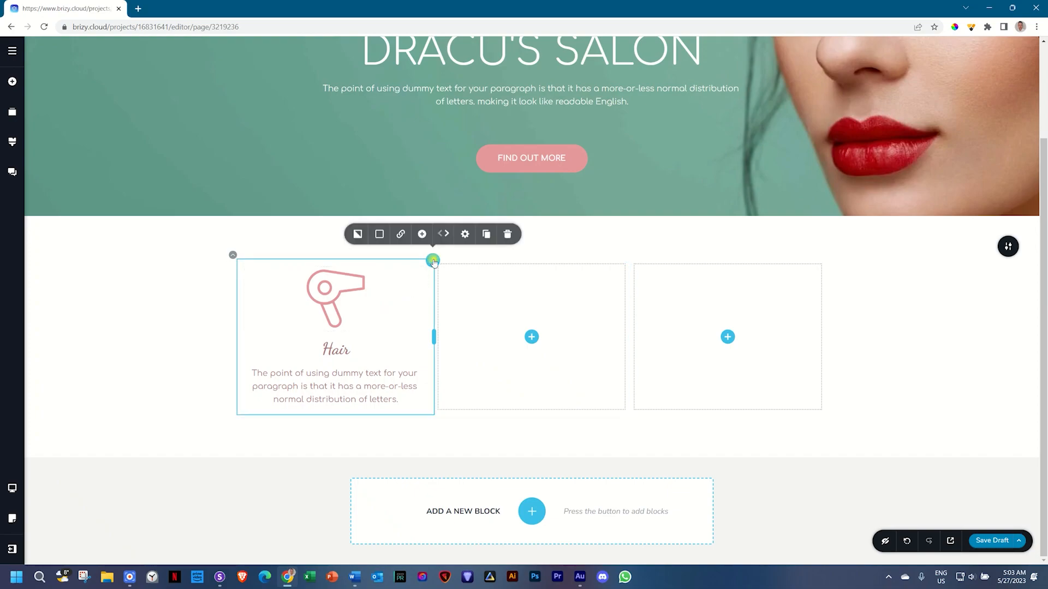
pyautogui.click(464, 245)
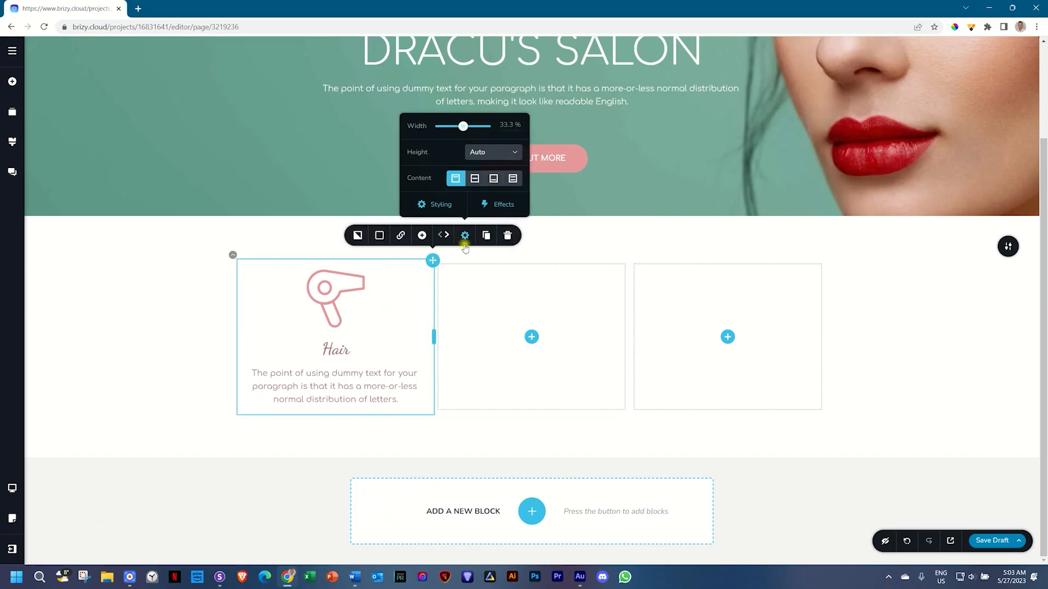
pyautogui.click(440, 205)
pyautogui.doubleClick(1005, 135)
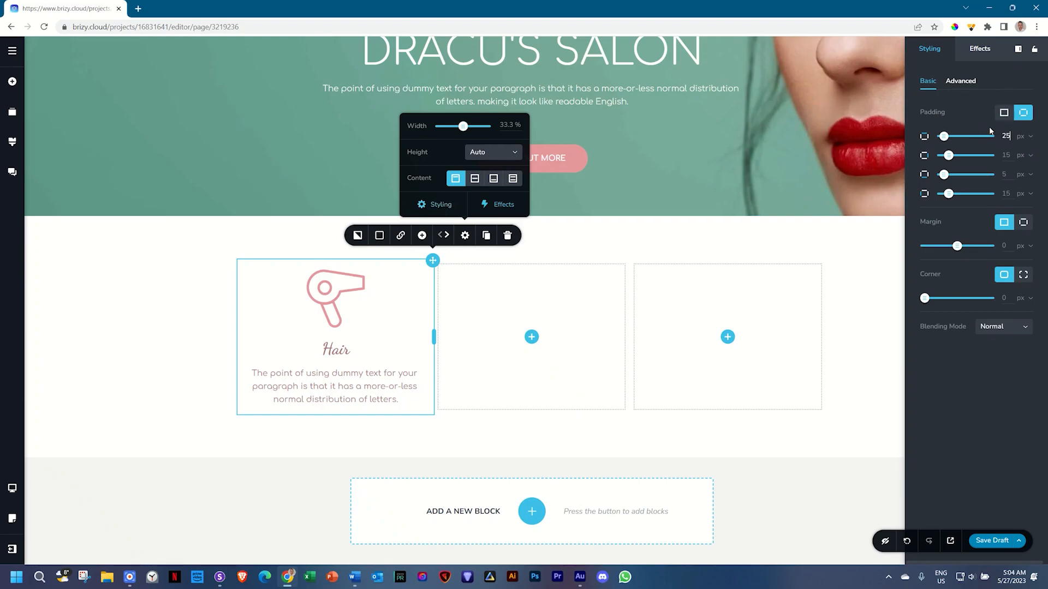
pyautogui.write('25')
pyautogui.press('Tab')
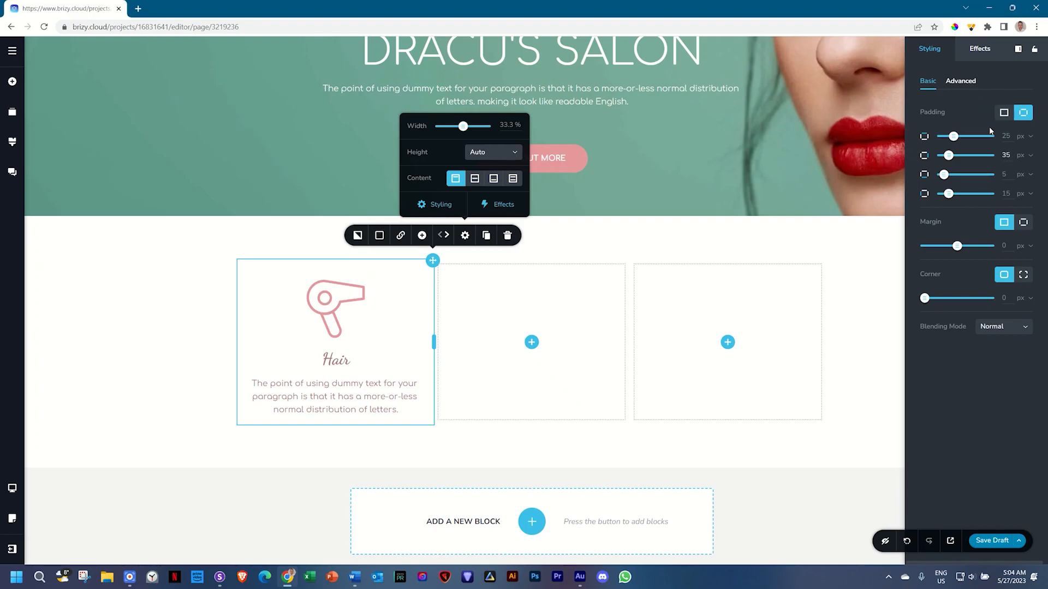
pyautogui.write('2535')
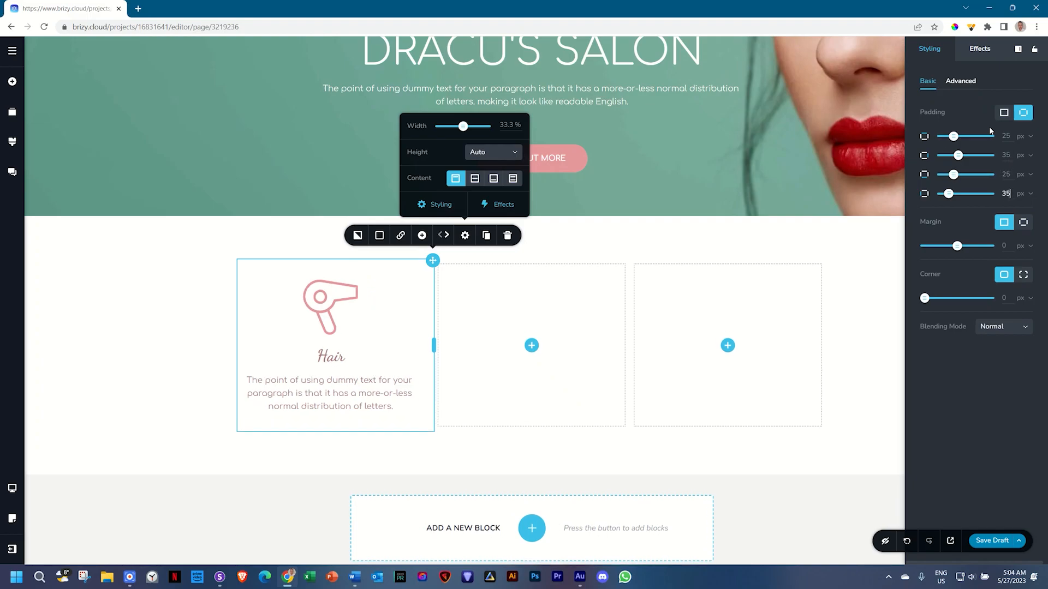
# - Duplicate the "Hair" column twice and delete the two empty columns beside the copies
pyautogui.click(486, 236)
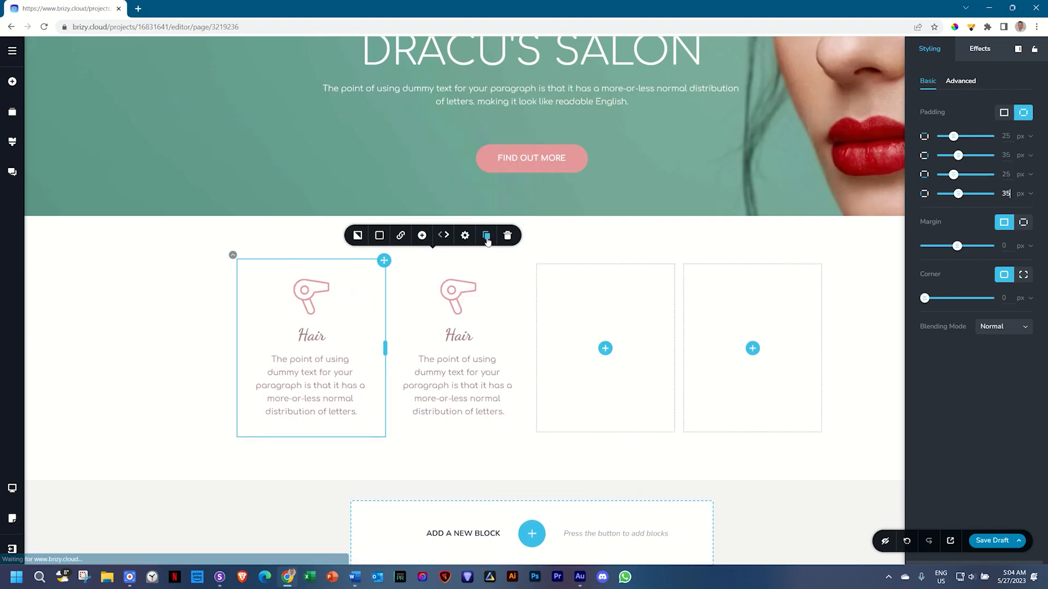
pyautogui.click(486, 235)
pyautogui.rightClick(679, 291)
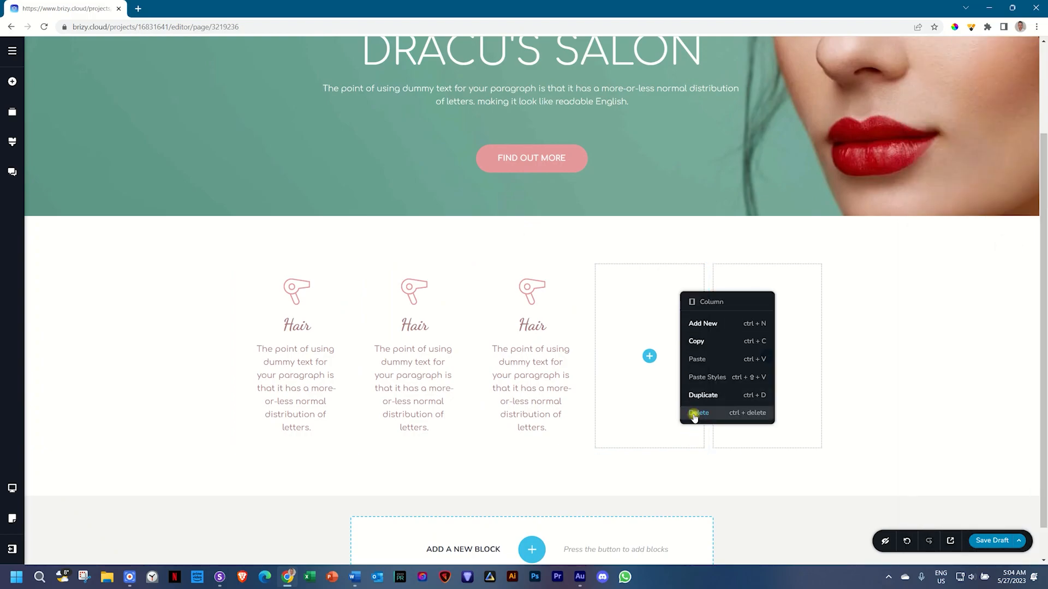
pyautogui.click(693, 410)
pyautogui.rightClick(769, 308)
pyautogui.click(781, 426)
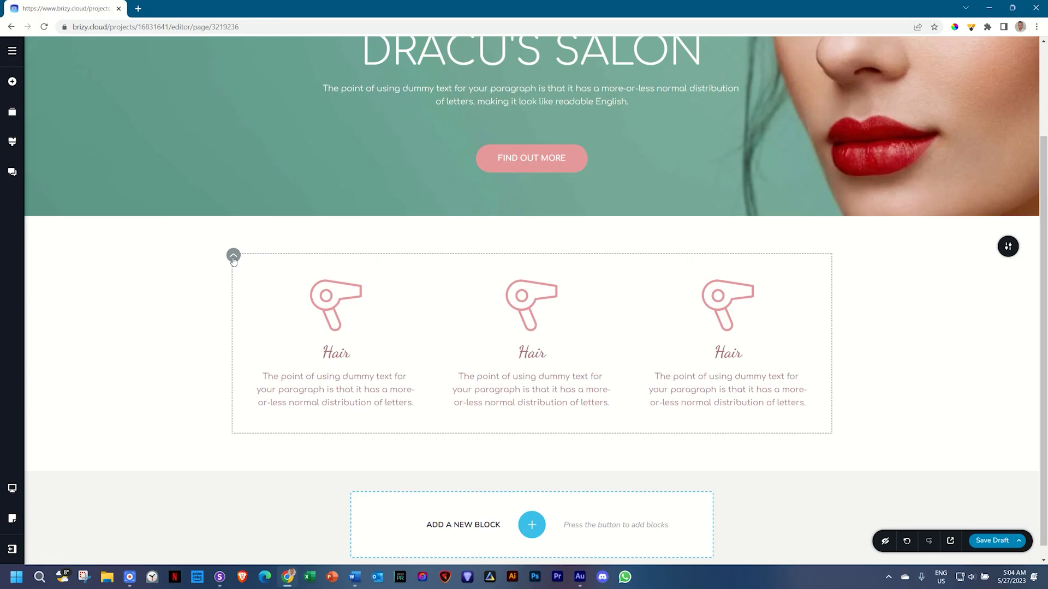
# - Set the services row's left and right padding individually to 9 %
pyautogui.click(232, 255)
pyautogui.click(246, 232)
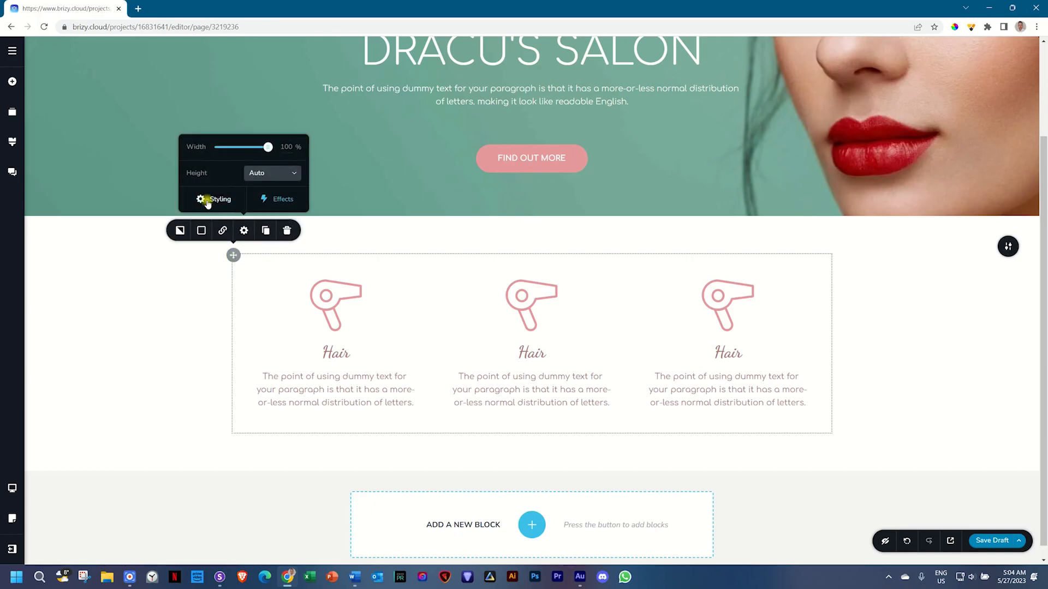
pyautogui.click(207, 200)
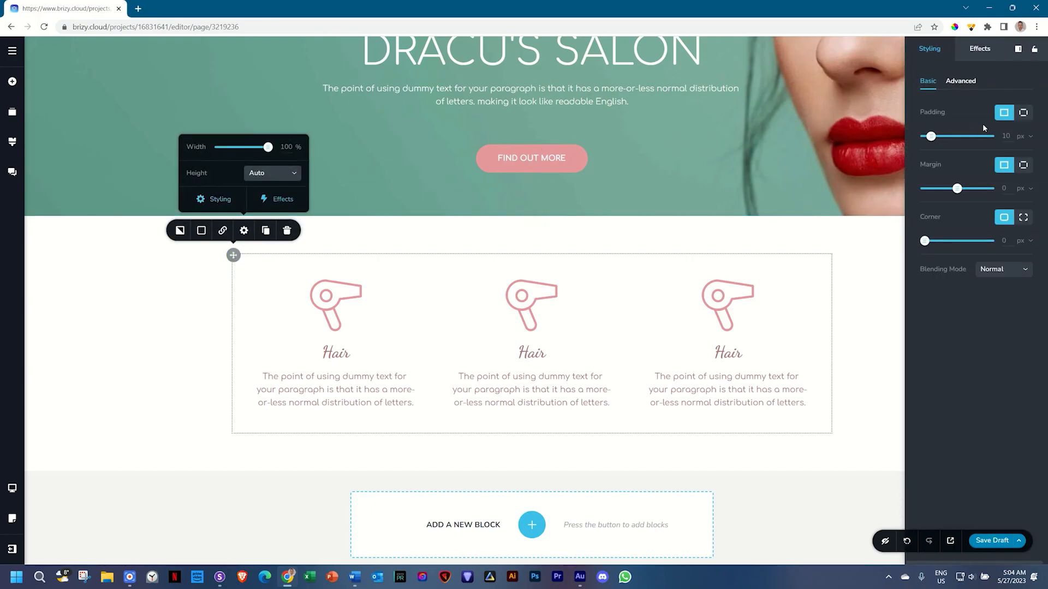
pyautogui.click(1022, 114)
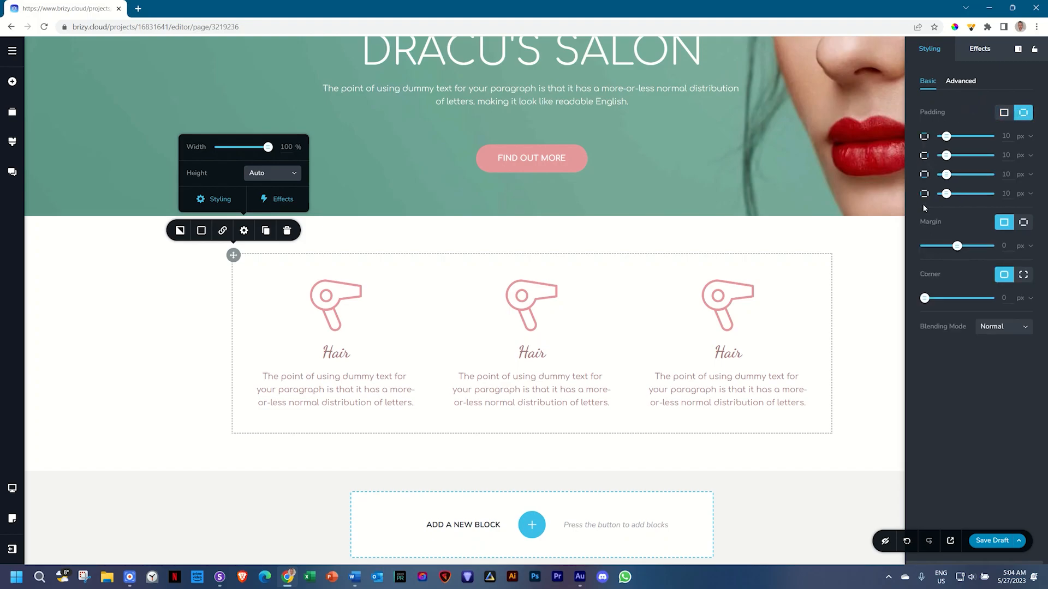
pyautogui.click(1027, 159)
pyautogui.click(1026, 185)
pyautogui.click(1028, 194)
pyautogui.click(1025, 221)
pyautogui.click(1009, 155)
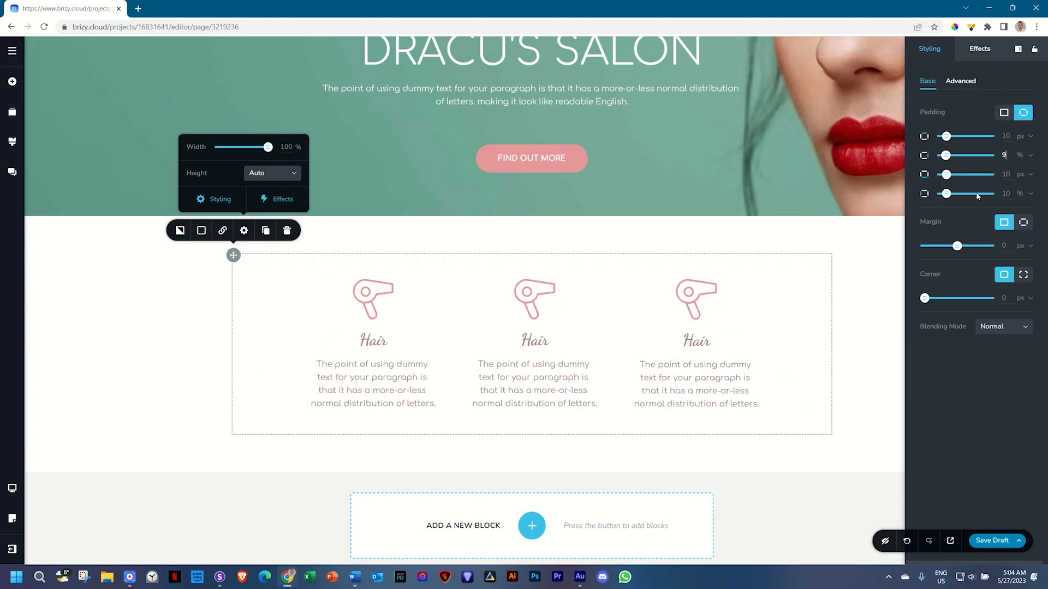
pyautogui.click(1010, 199)
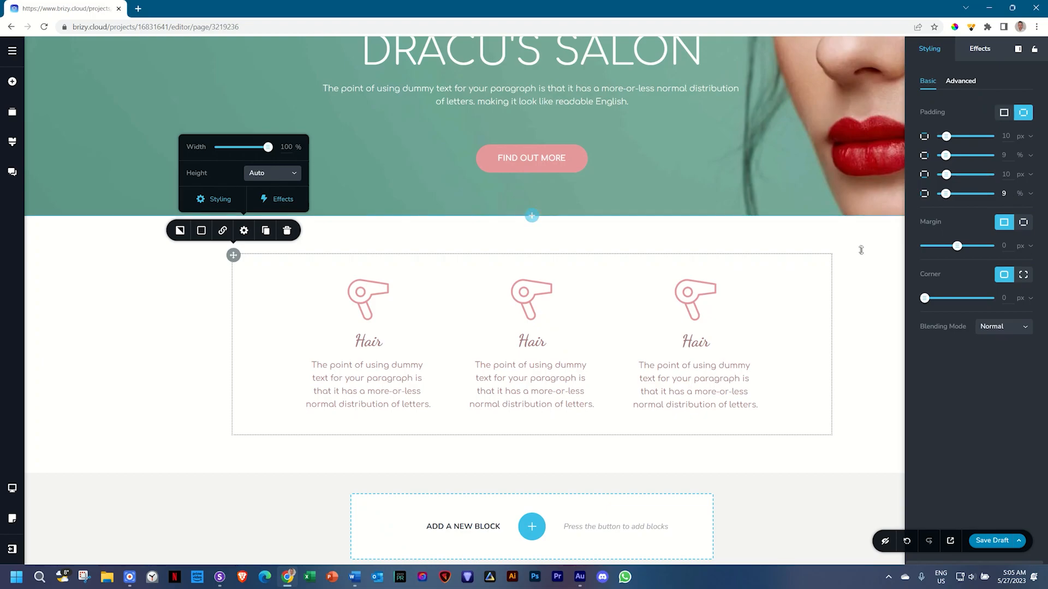
pyautogui.click(874, 266)
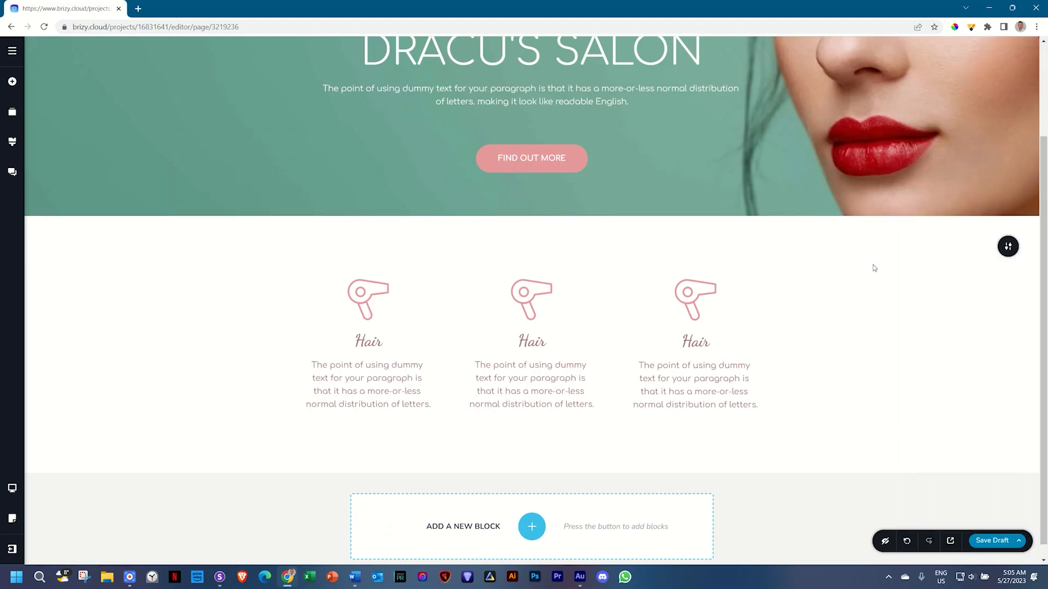
# - Replace the hair dryer icon in the second column with the image "02 _ Makeup"
pyautogui.click(522, 299)
pyautogui.click(465, 261)
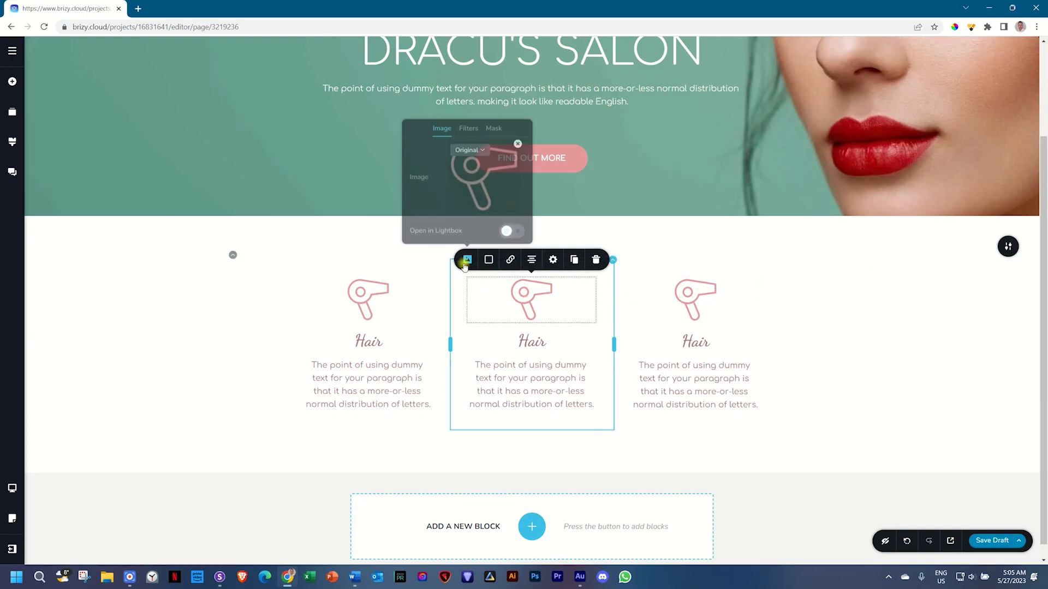
pyautogui.click(517, 143)
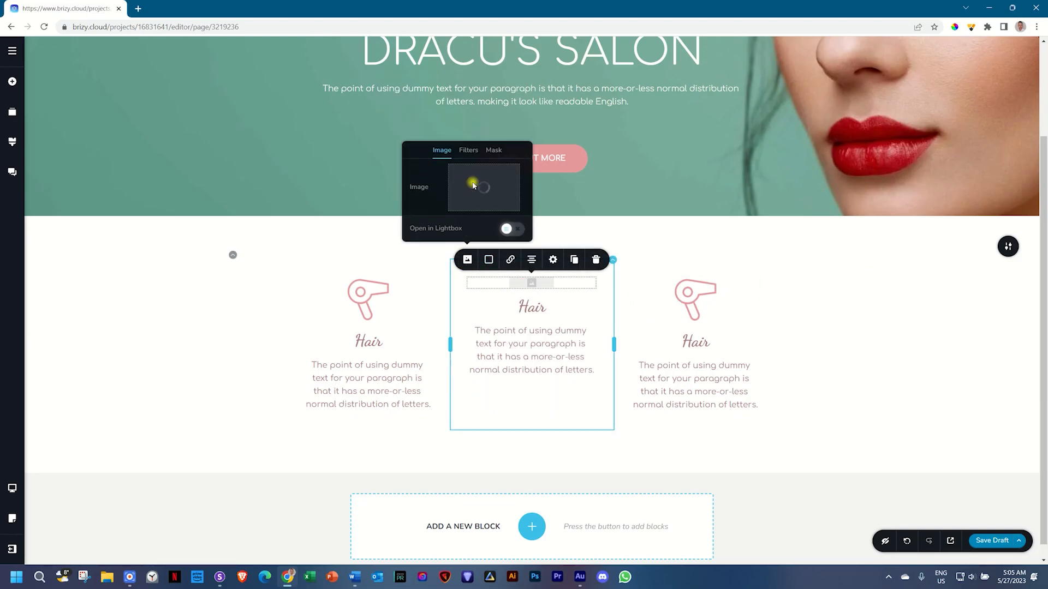
pyautogui.click(473, 181)
pyautogui.click(355, 221)
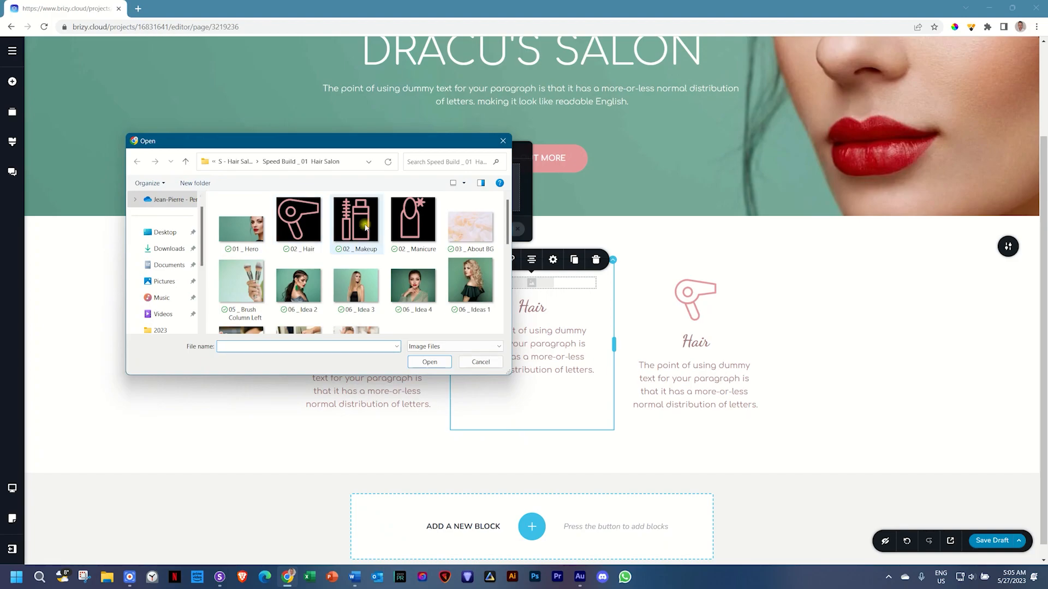
pyautogui.press('Return')
# - Replace the hair dryer icon in the third column with the image "02 _ Manicure"
pyautogui.click(695, 300)
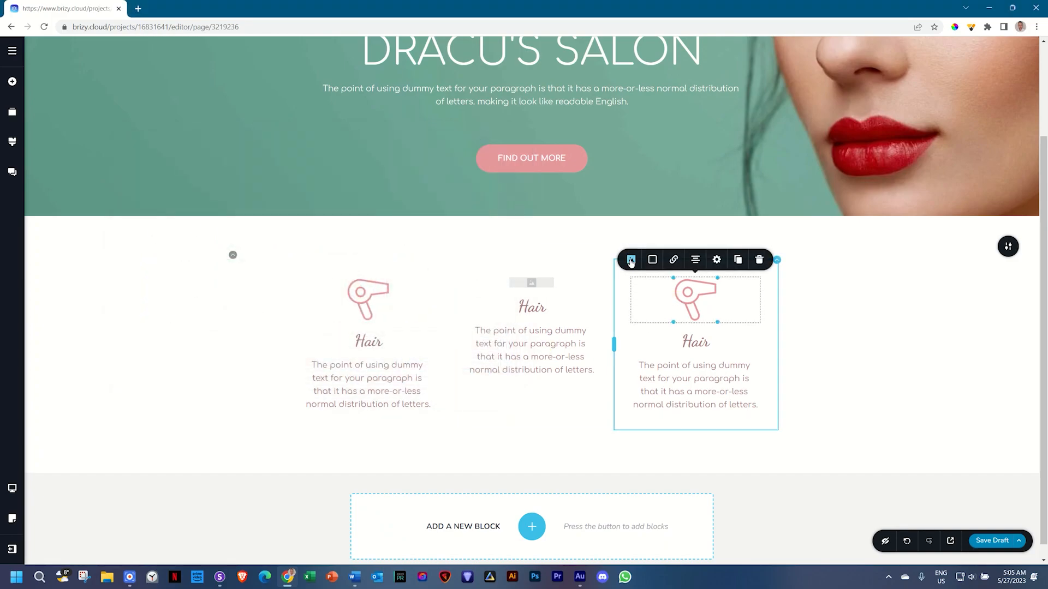
pyautogui.click(631, 260)
pyautogui.click(682, 142)
pyautogui.click(652, 174)
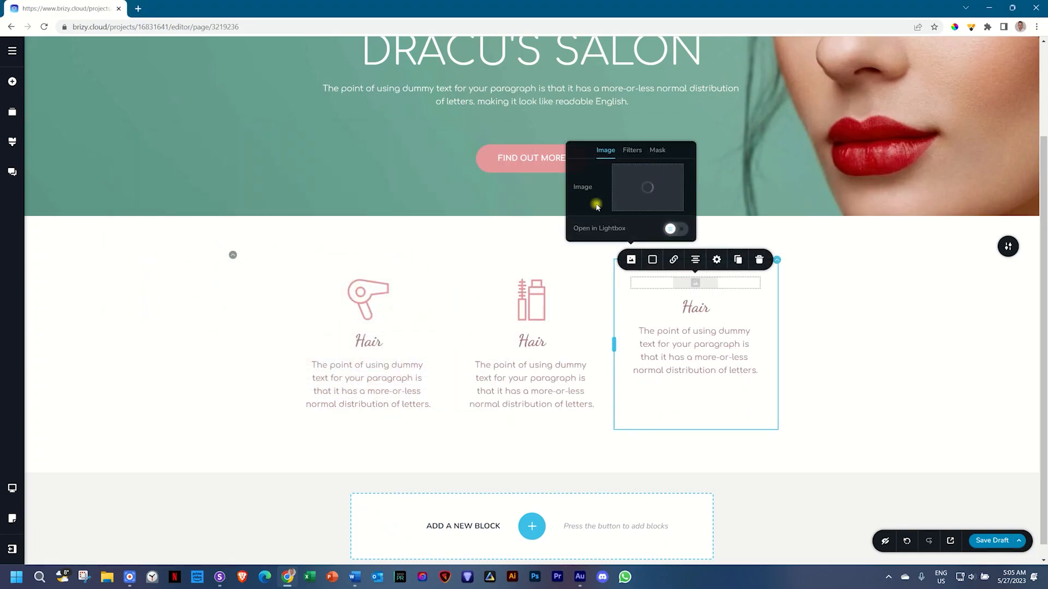
pyautogui.click(413, 221)
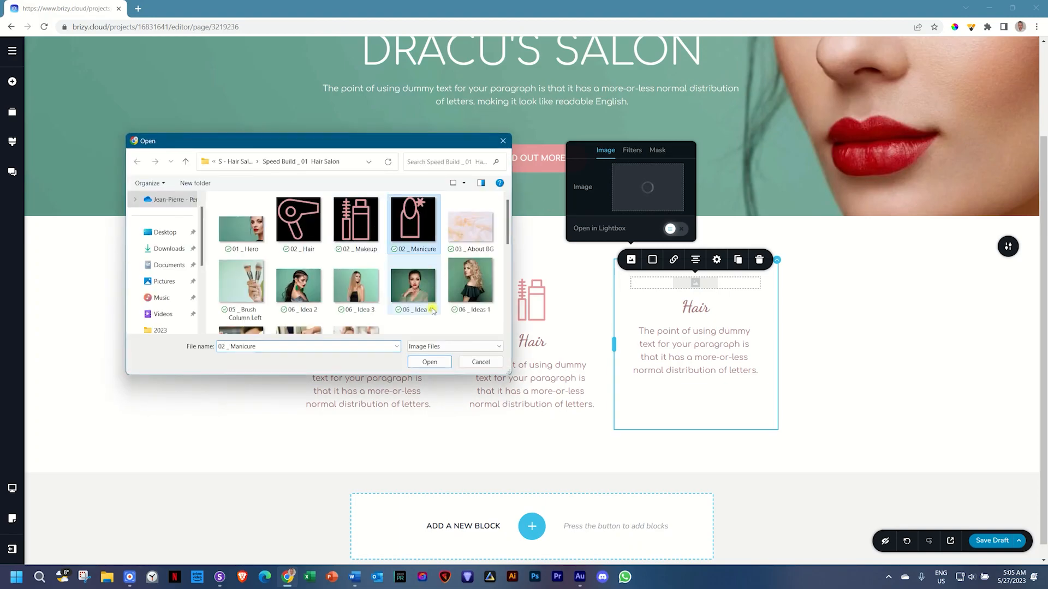
pyautogui.click(430, 362)
# - Change the second column's title to "Makeup" and the third column's title to "Nails"
pyautogui.doubleClick(532, 341)
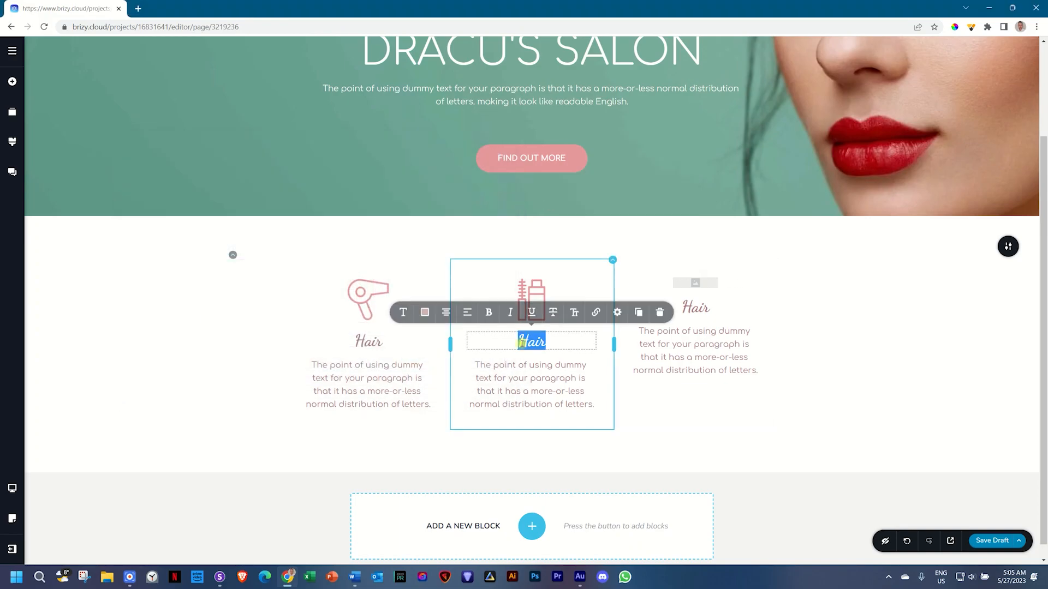
pyautogui.write('Makeup')
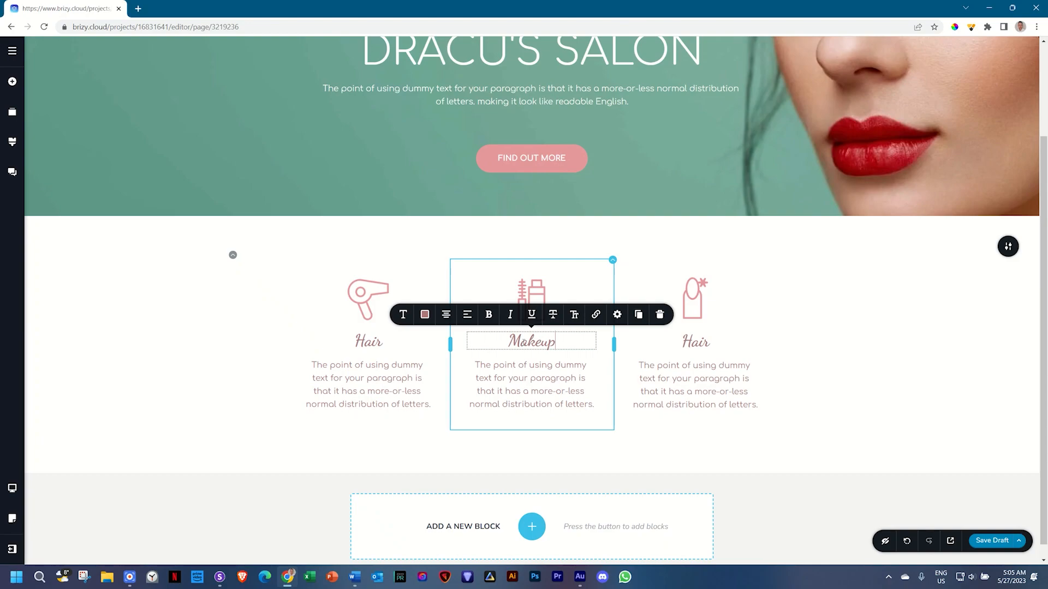
pyautogui.doubleClick(692, 342)
pyautogui.write('Nails')
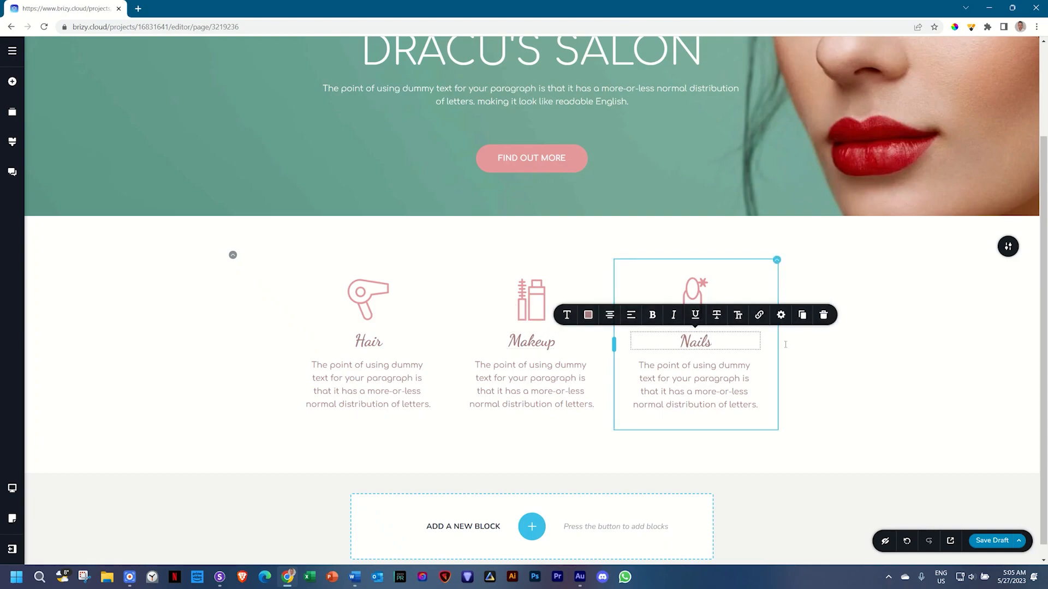
# - Shorten the paragraphs in the services columns to three lines by deleting the end of their dummy text
pyautogui.click(398, 391)
pyautogui.moveTo(368, 392); pyautogui.dragTo(426, 402)
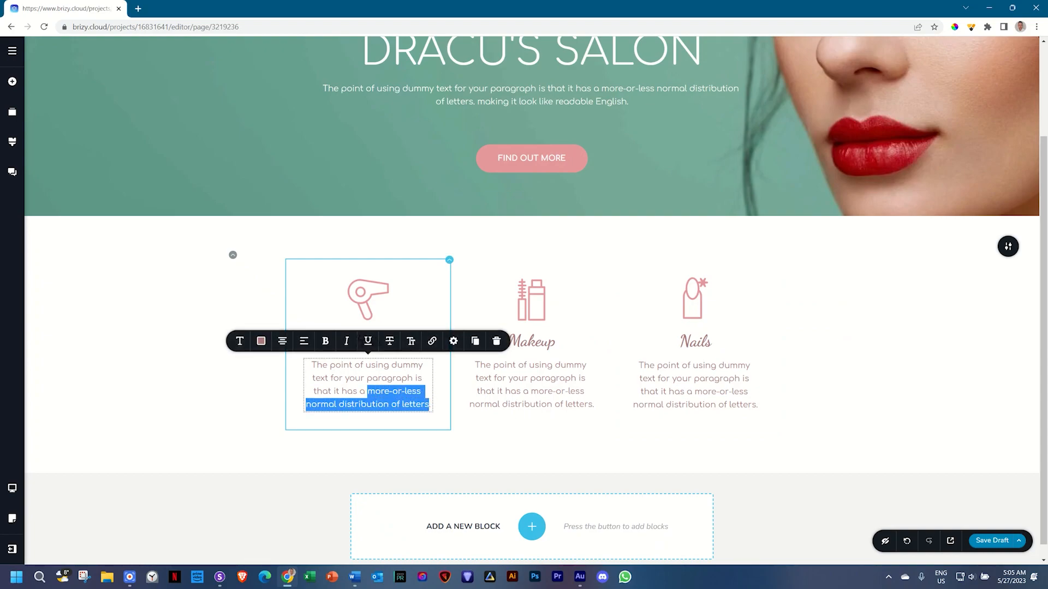
pyautogui.press('BackSpace')
pyautogui.press('BackSpace')
pyautogui.press('BackSpace')
pyautogui.press('BackSpace')
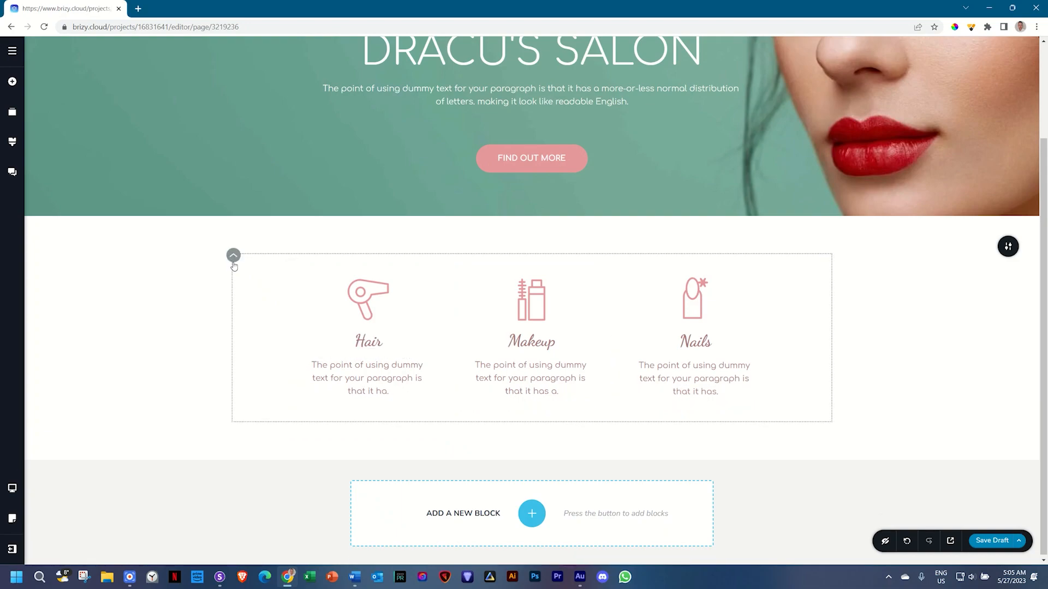
# - Give the services row individual margins and set its top margin to -250 px so it overlaps the hero section
pyautogui.click(233, 257)
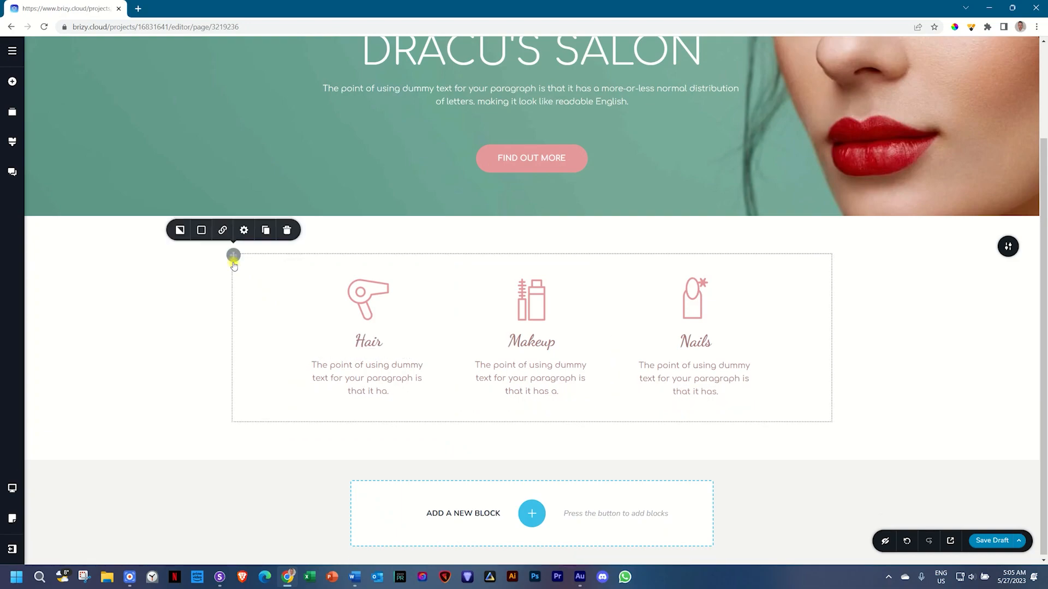
pyautogui.click(243, 230)
pyautogui.click(230, 200)
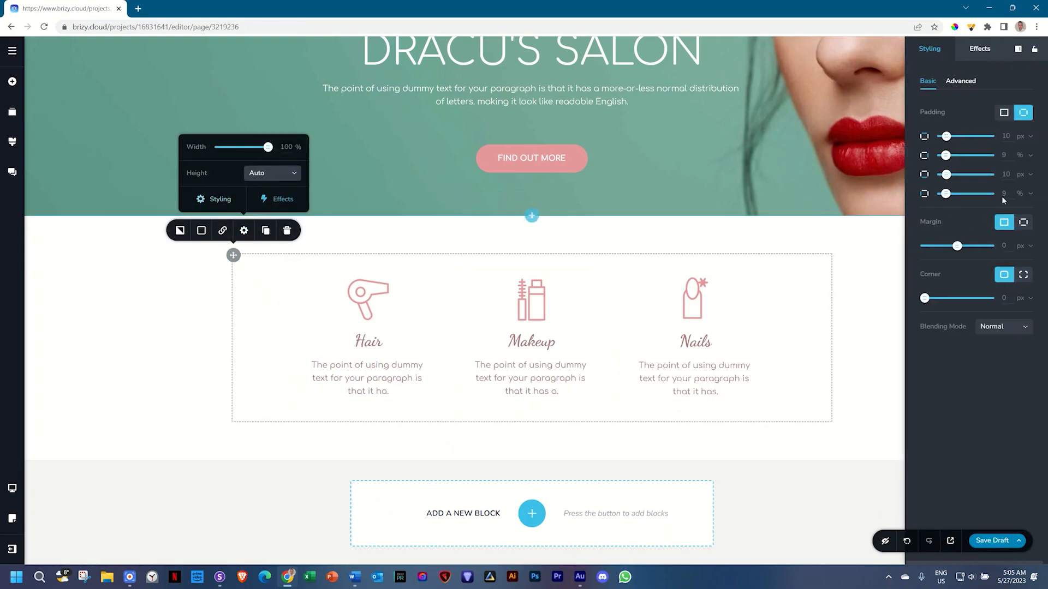
pyautogui.click(1025, 222)
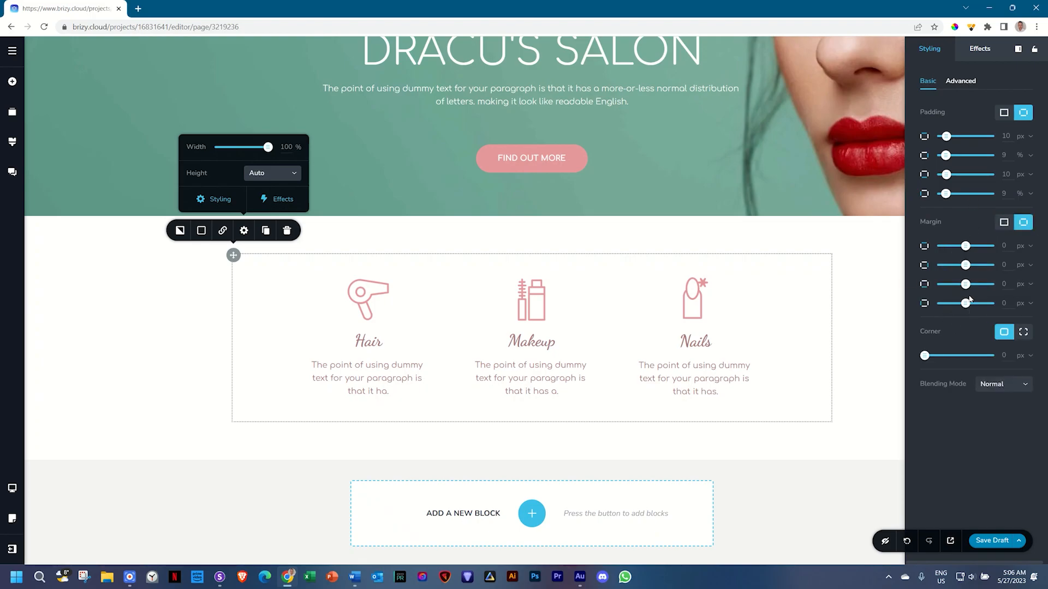
pyautogui.scroll(2, 960, 261)
pyautogui.moveTo(965, 249); pyautogui.dragTo(941, 246)
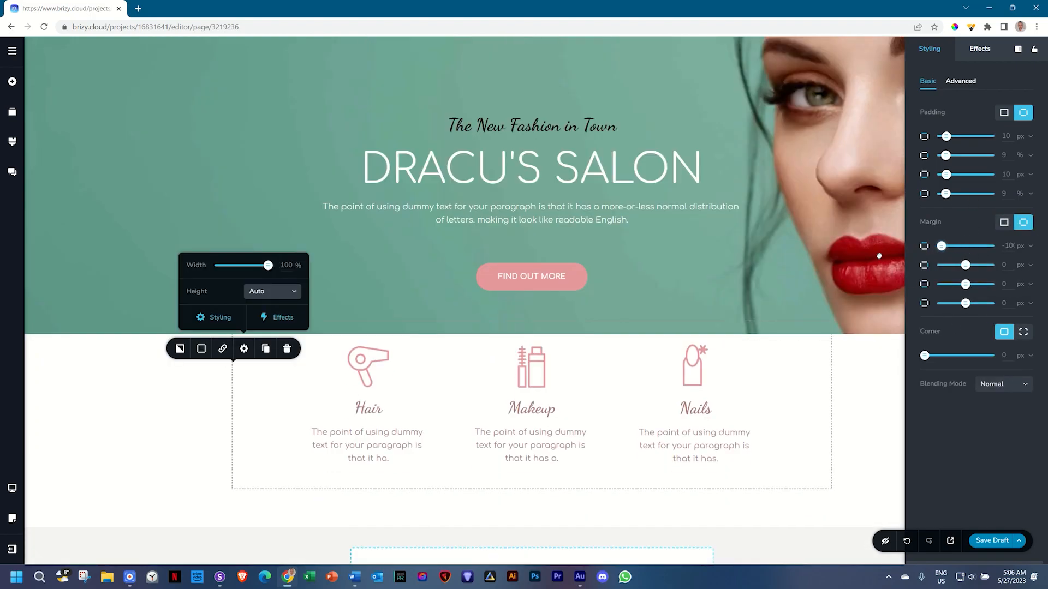
pyautogui.click(1009, 246)
pyautogui.write('250')
pyautogui.click(871, 372)
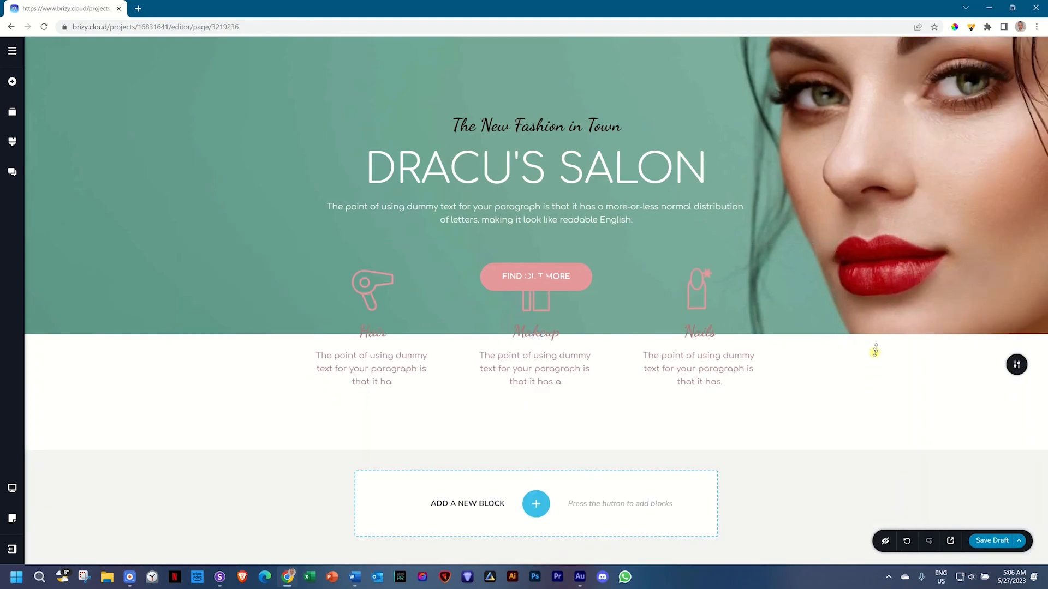
# - Extend the hero section's bottom padding until its button sits clear above the overlapping services row
pyautogui.moveTo(929, 292); pyautogui.dragTo(916, 429)
pyautogui.scroll(-2, 900, 376)
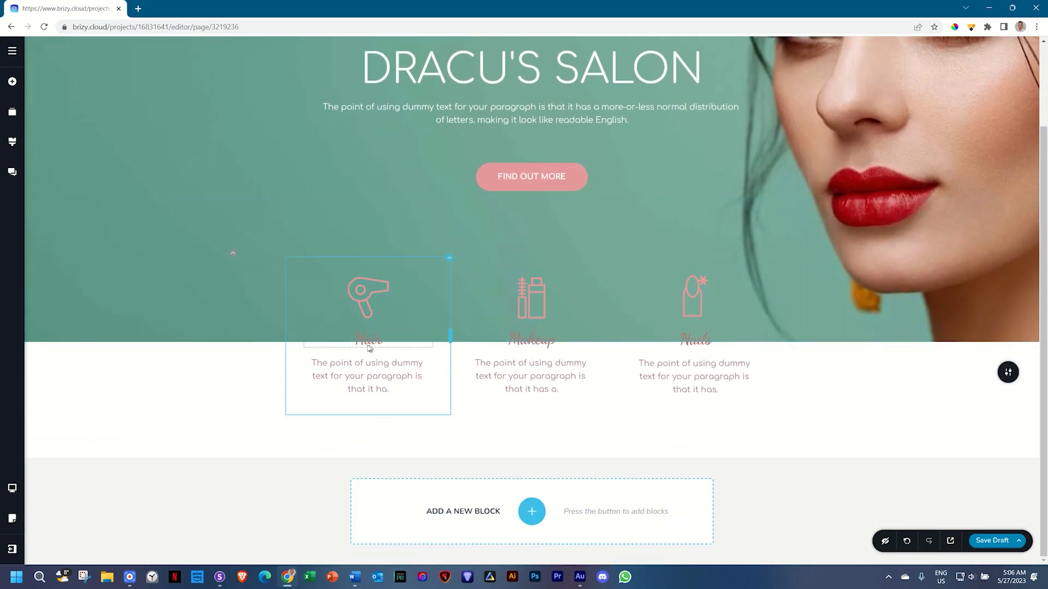
# - Give the services row a solid white #FFFFFF background and round its corners to 15 px
pyautogui.click(231, 257)
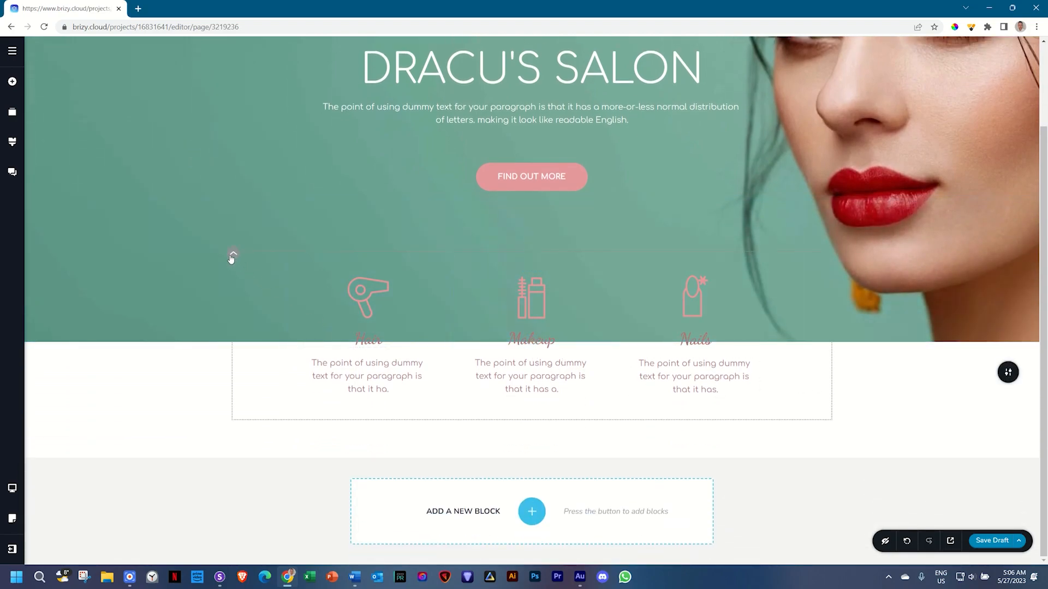
pyautogui.click(201, 228)
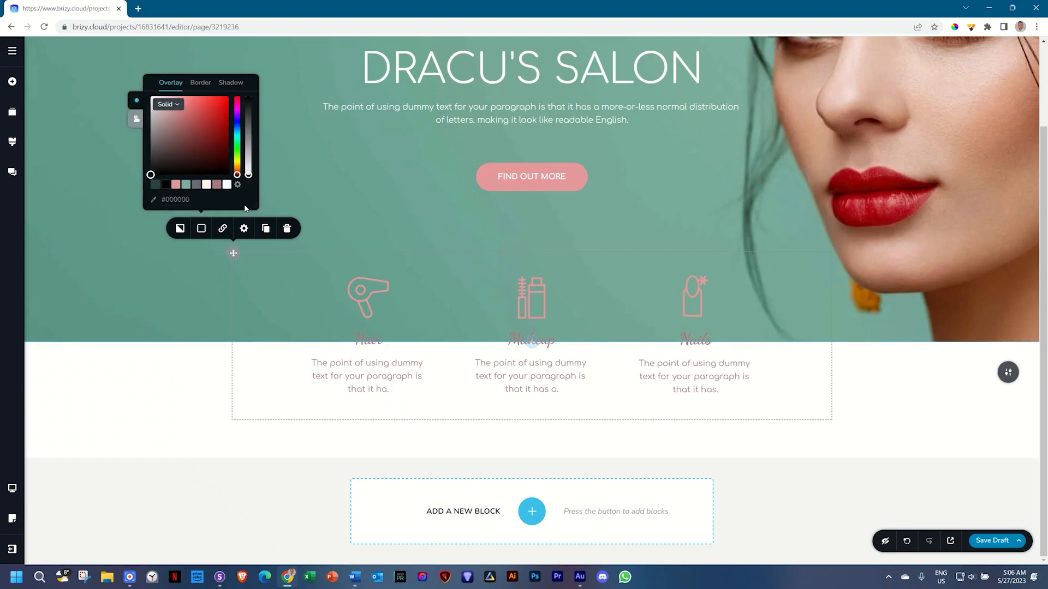
pyautogui.click(227, 185)
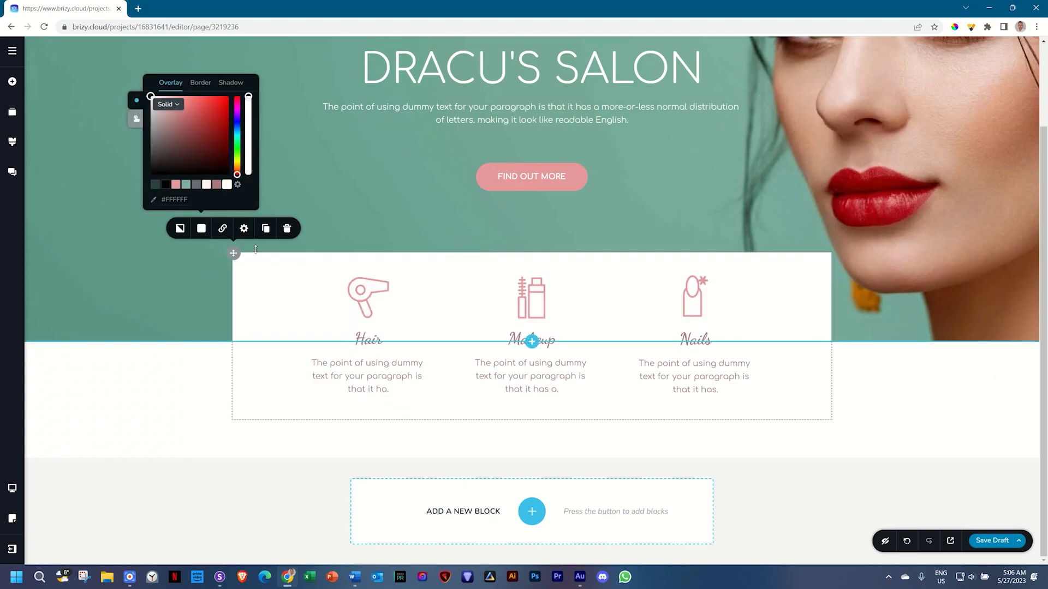
pyautogui.click(243, 229)
pyautogui.click(220, 198)
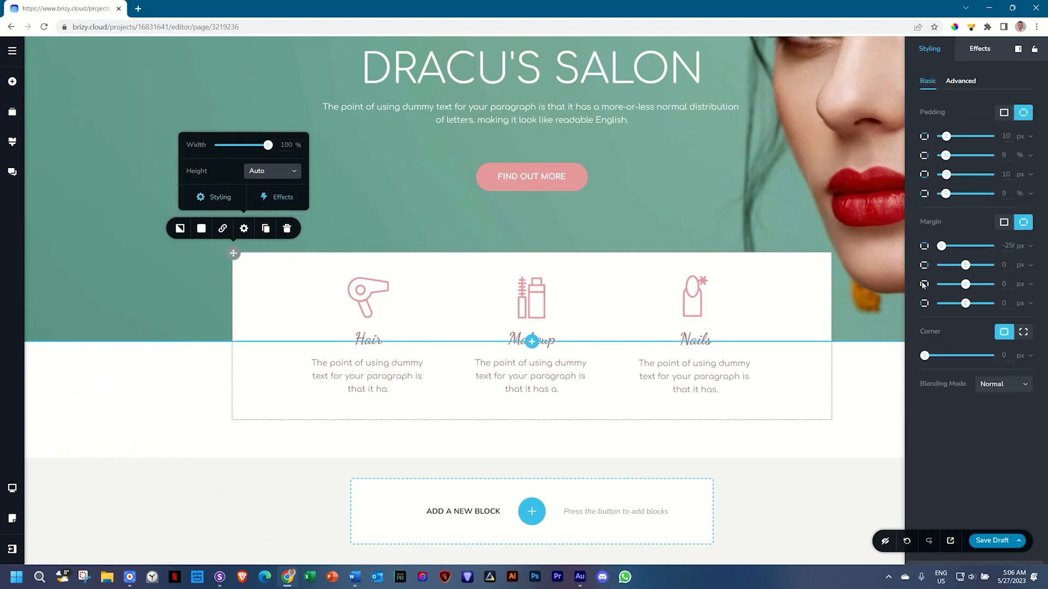
pyautogui.doubleClick(1006, 354)
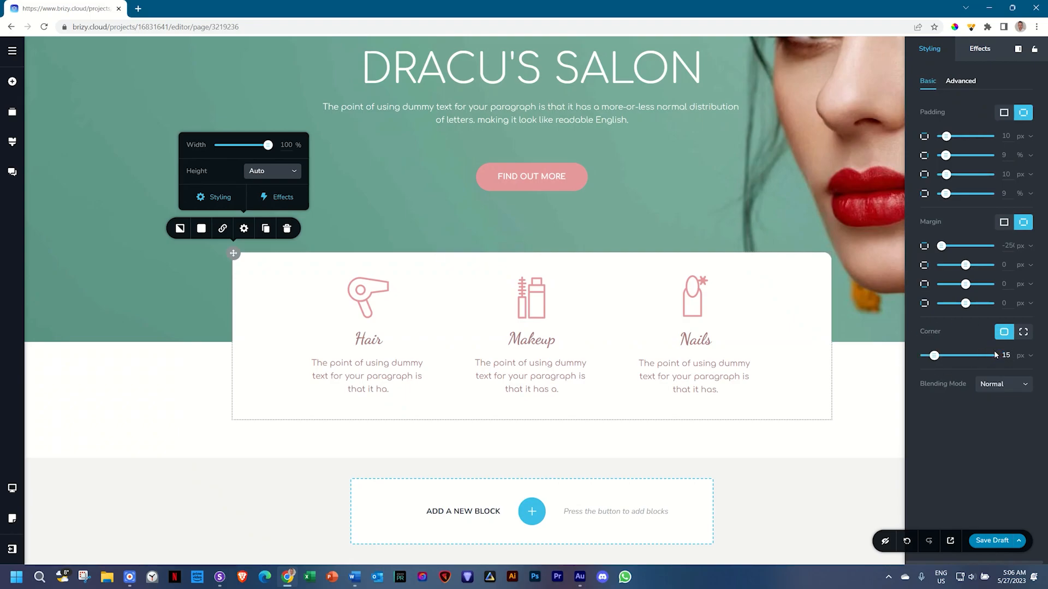
# - Add a black outset shadow to the services row with 13 blur, a vertical offset of 38 and 23% opacity
pyautogui.click(201, 228)
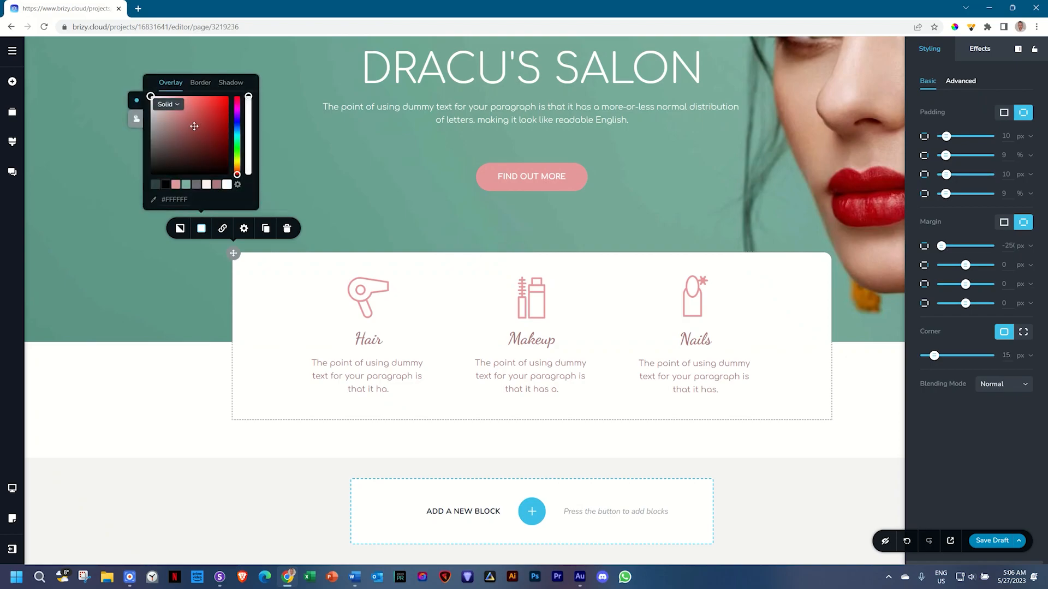
pyautogui.click(235, 83)
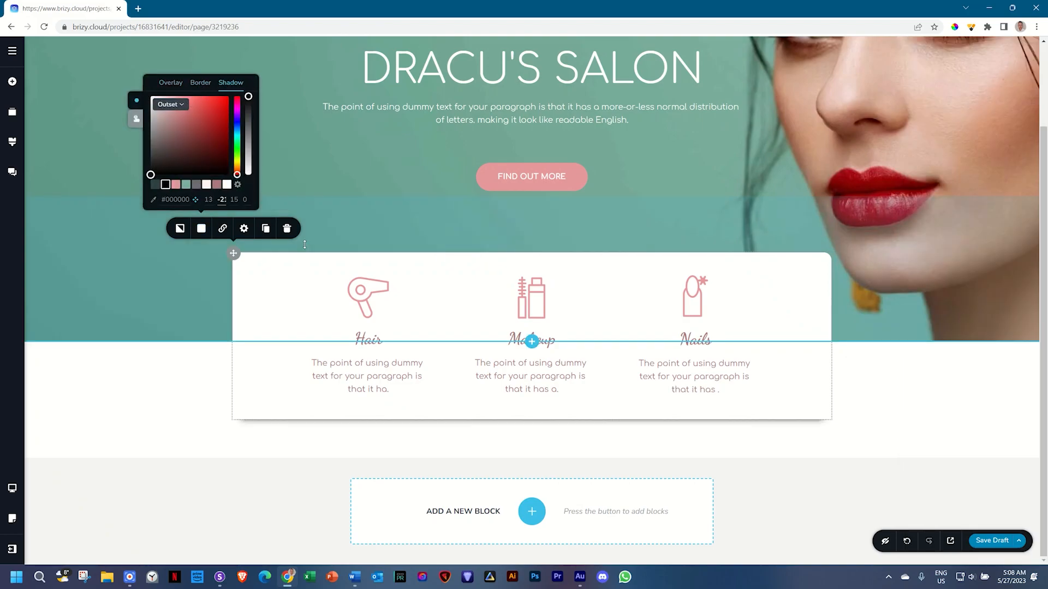
pyautogui.write('17')
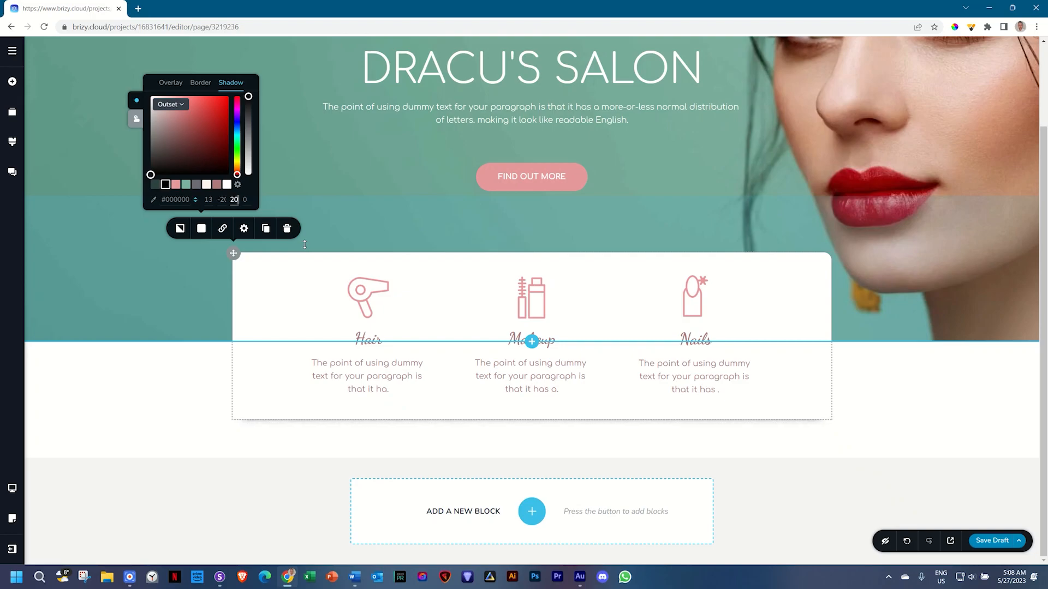
pyautogui.press('BackSpace')
pyautogui.press('BackSpace')
pyautogui.write('30')
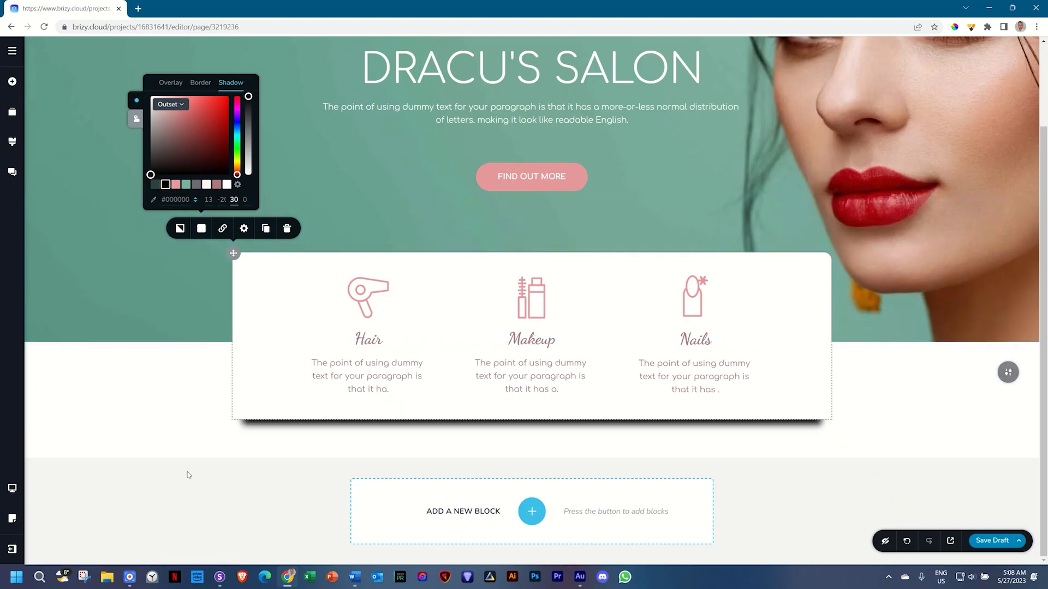
pyautogui.click(221, 200)
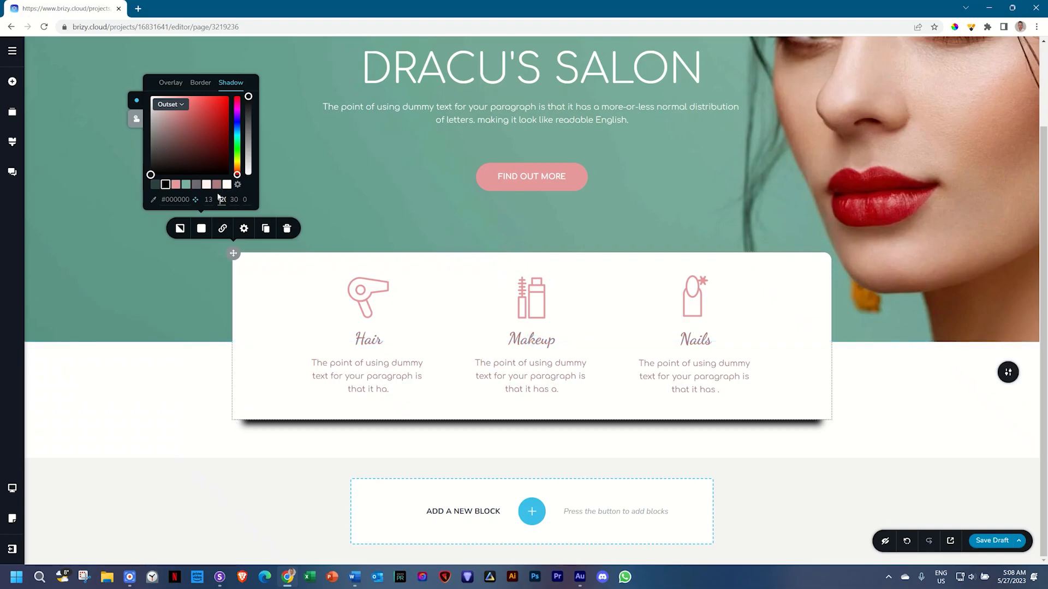
pyautogui.click(233, 200)
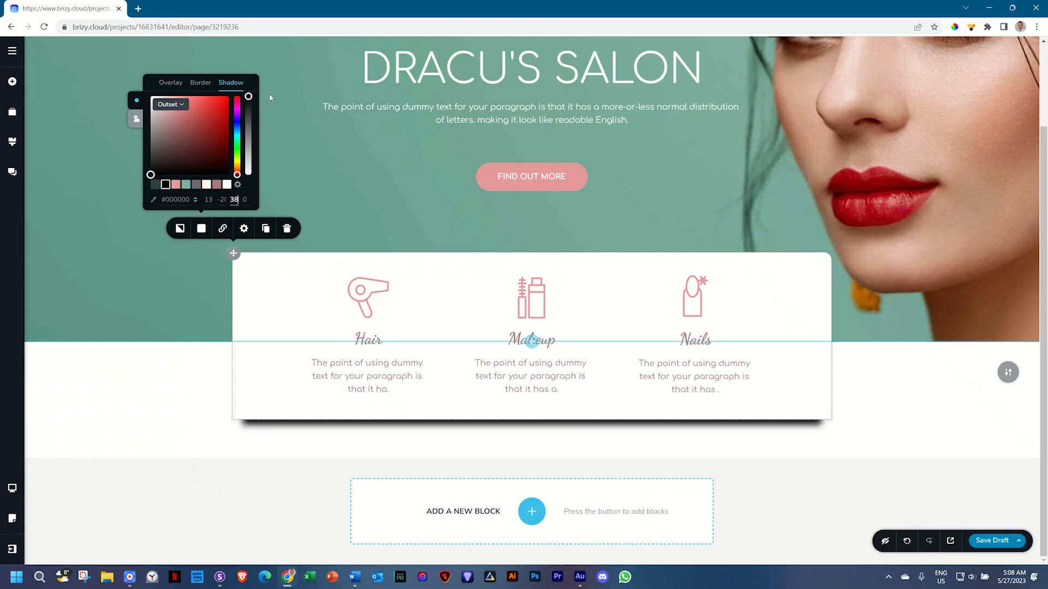
pyautogui.moveTo(248, 96); pyautogui.dragTo(248, 156)
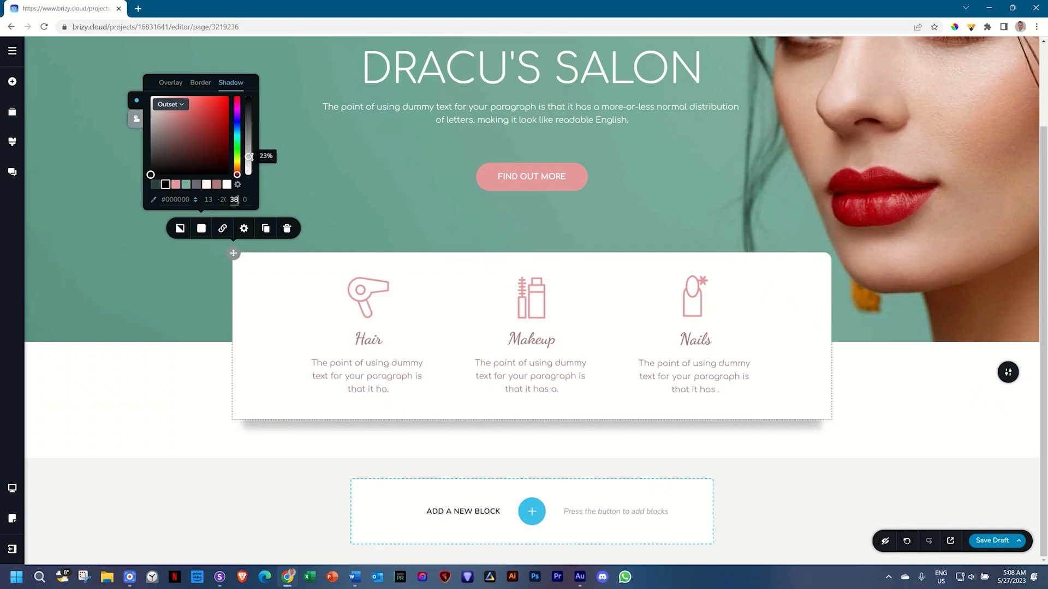
# - Fill the services section's background with the cream palette color #fff4ee
pyautogui.click(1008, 373)
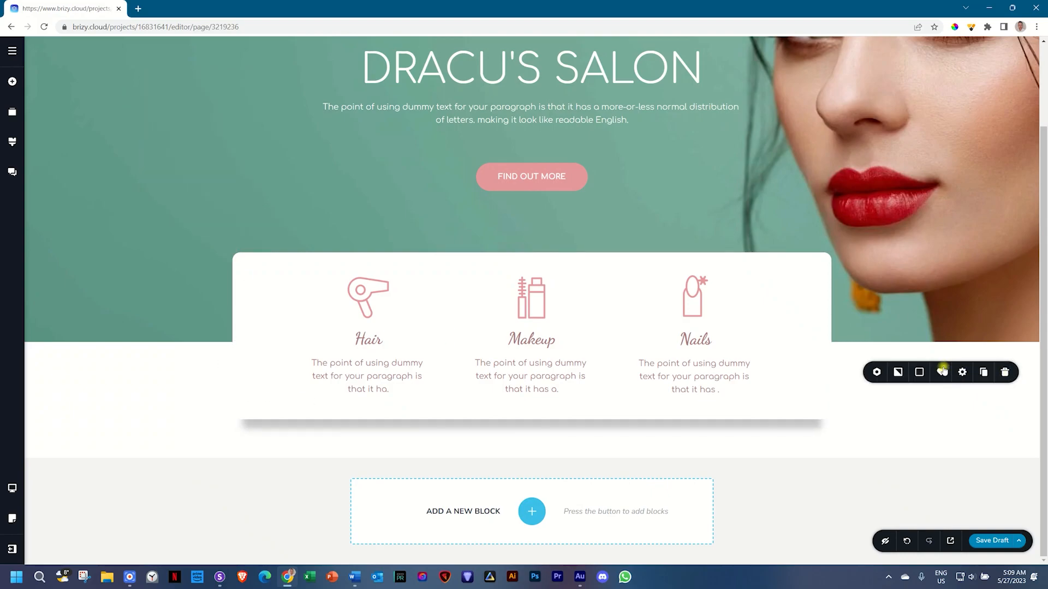
pyautogui.click(920, 373)
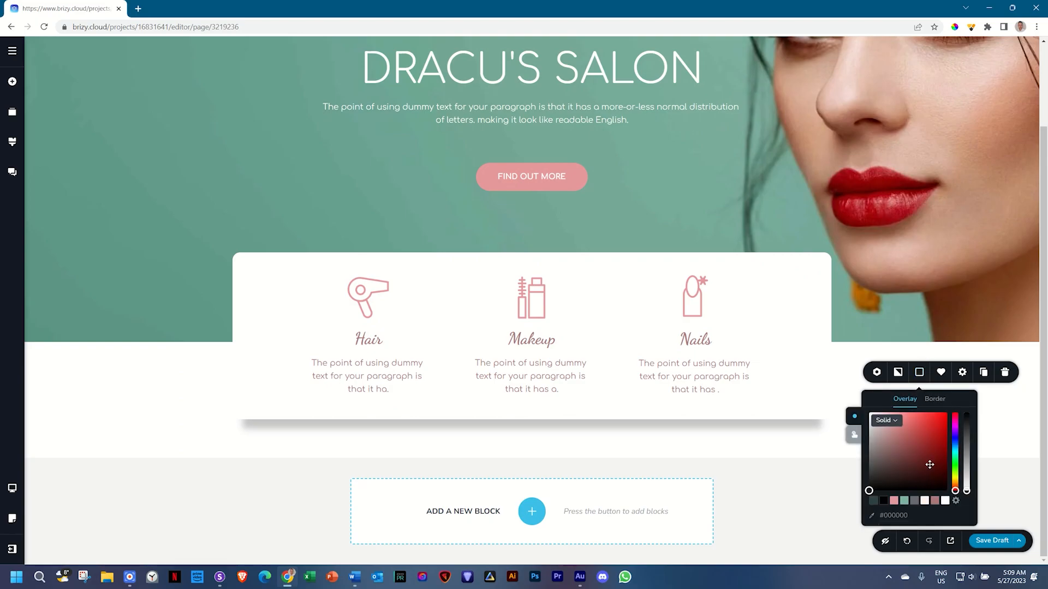
pyautogui.click(925, 500)
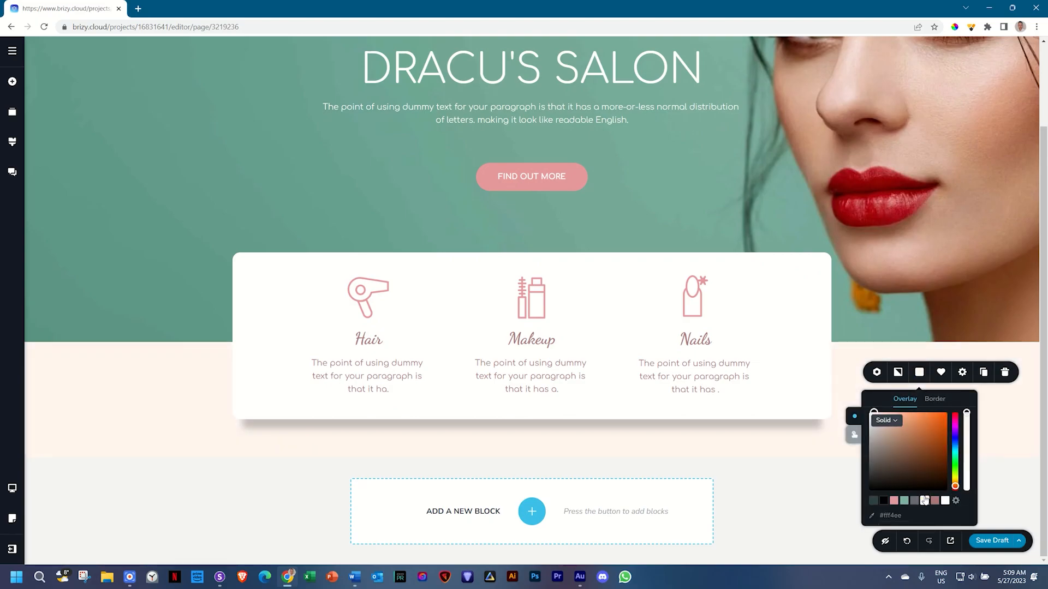
pyautogui.click(772, 500)
# - Add a blank block below the services section and use the "03 _ About BG" image as its background
pyautogui.click(531, 512)
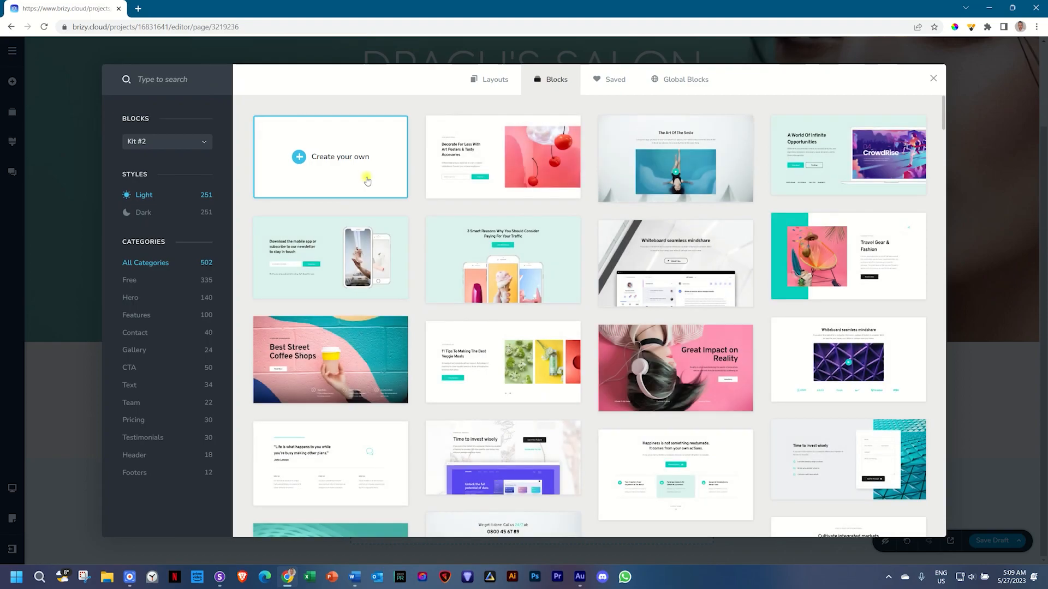
pyautogui.click(367, 180)
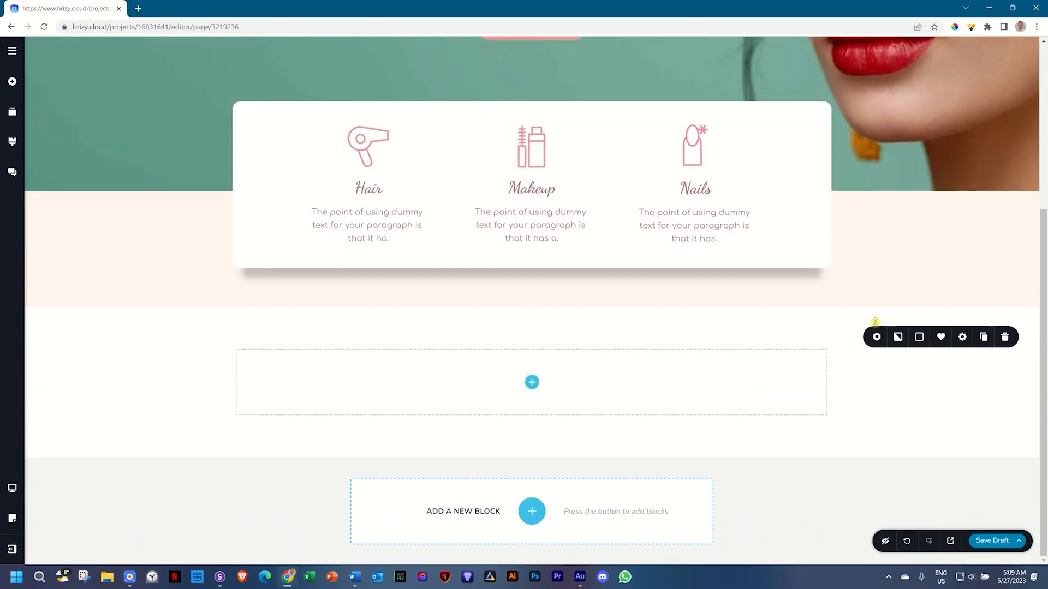
pyautogui.click(898, 337)
pyautogui.click(903, 419)
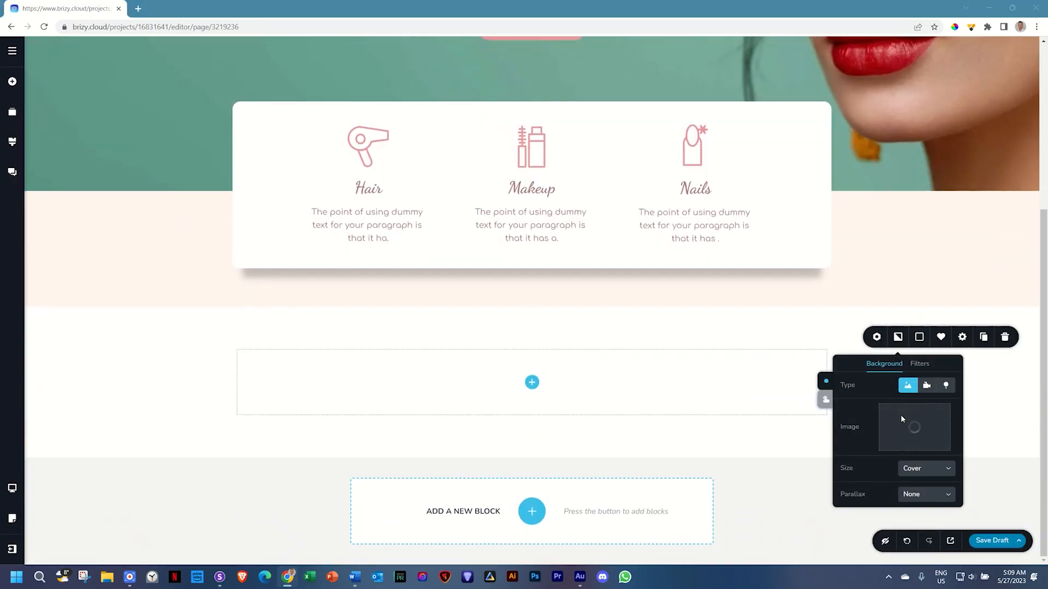
pyautogui.click(471, 227)
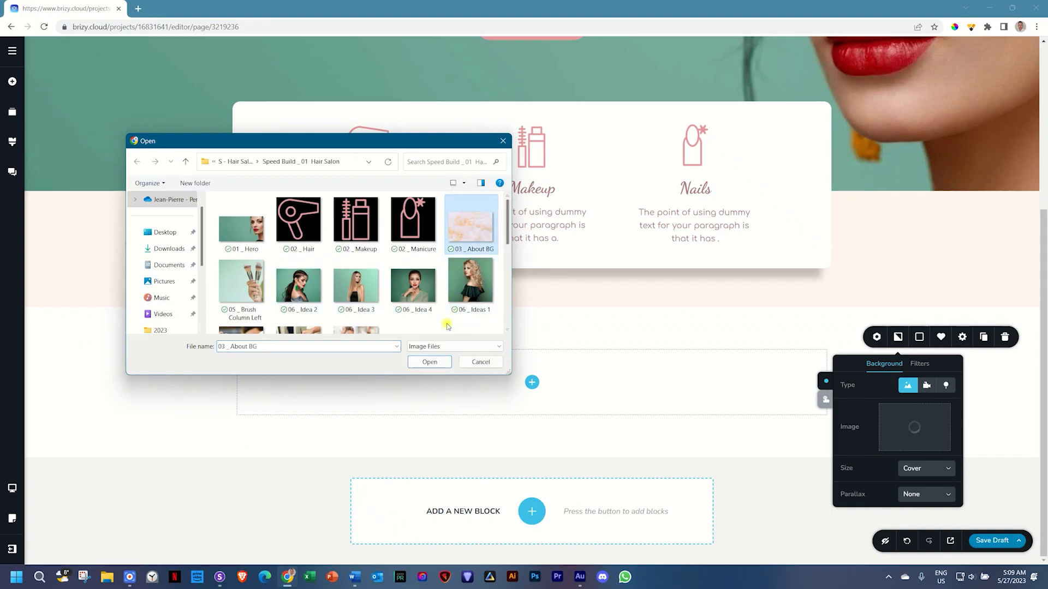
pyautogui.click(429, 361)
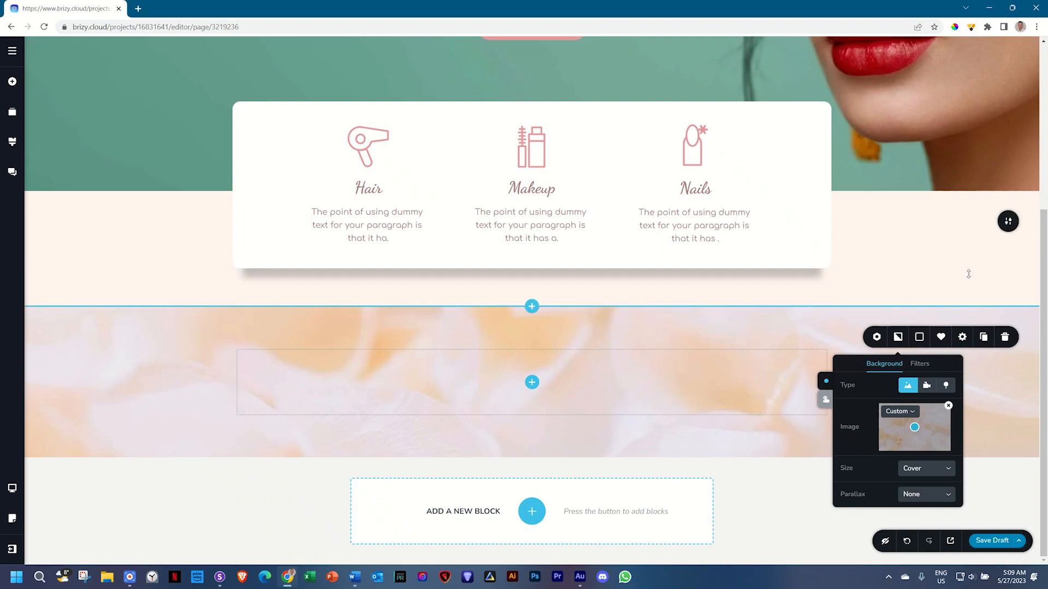
# - Apply a linear gradient overlay at 180° to the new block, running from cream #fff4ee to black
pyautogui.click(919, 337)
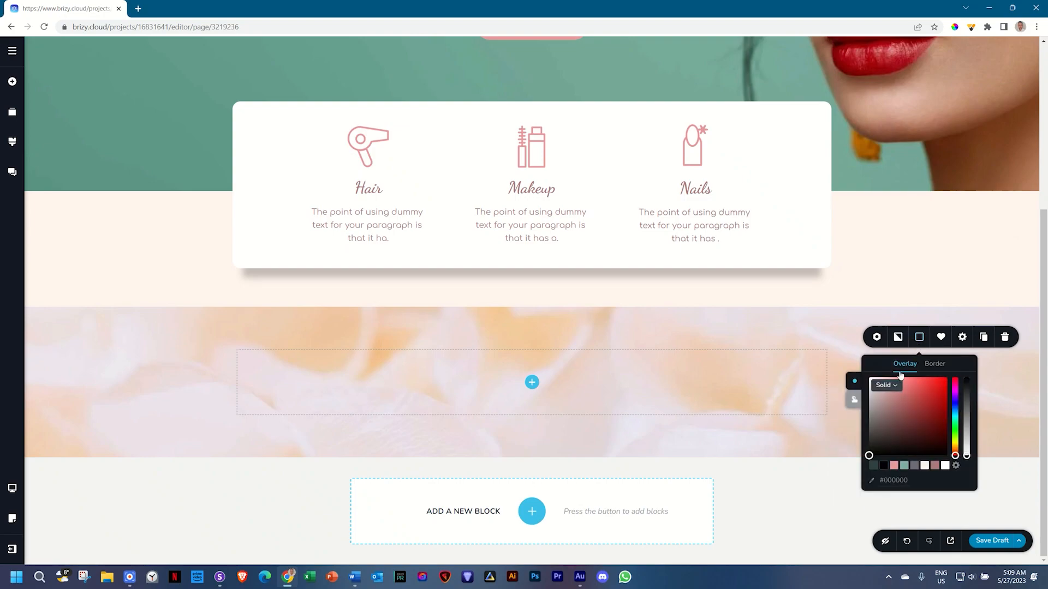
pyautogui.click(887, 386)
pyautogui.click(887, 422)
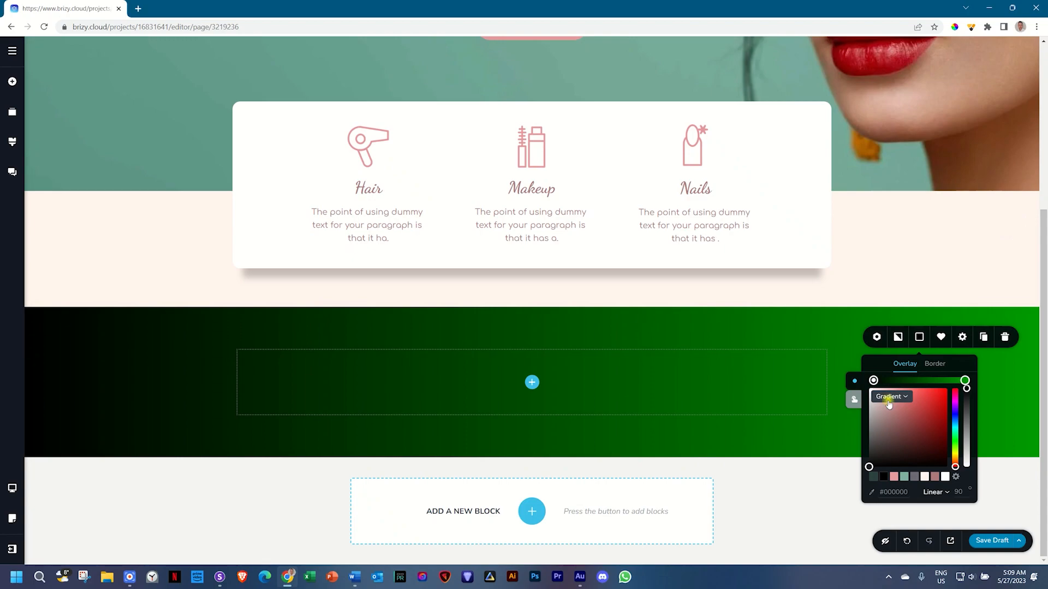
pyautogui.click(965, 381)
pyautogui.click(925, 476)
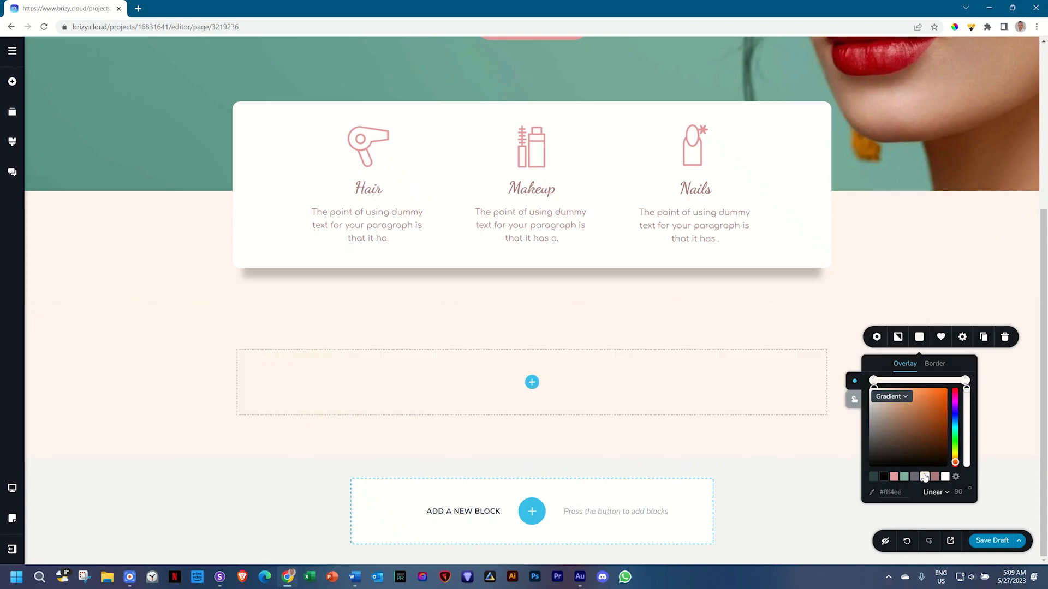
pyautogui.click(883, 477)
pyautogui.doubleClick(957, 491)
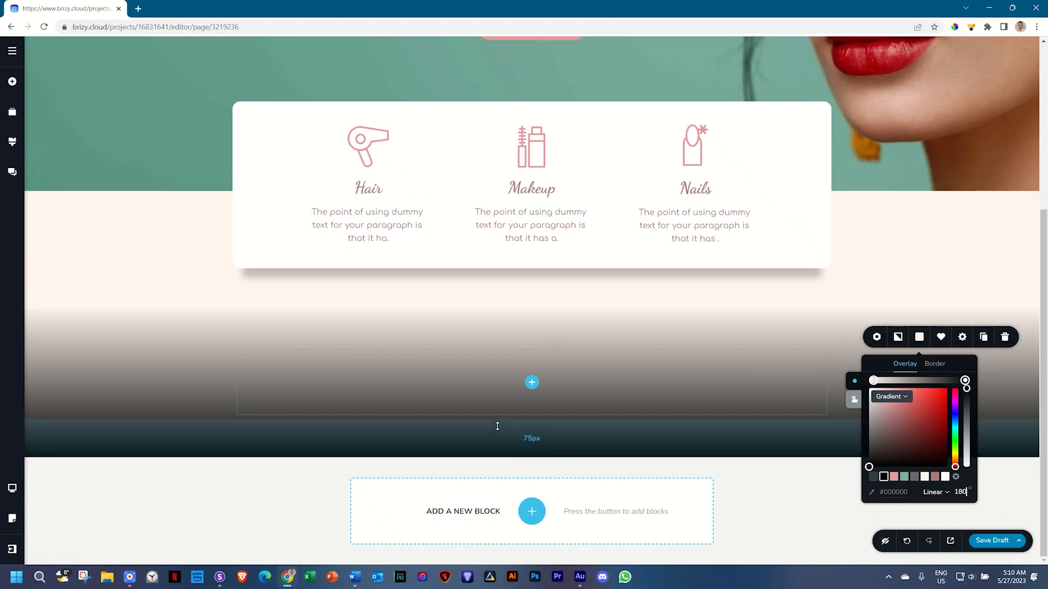
# - Move the gradient's start stop slightly inward, recolor the end stop cream #fff4ee and fade it to full transparency
pyautogui.moveTo(874, 381); pyautogui.dragTo(885, 380)
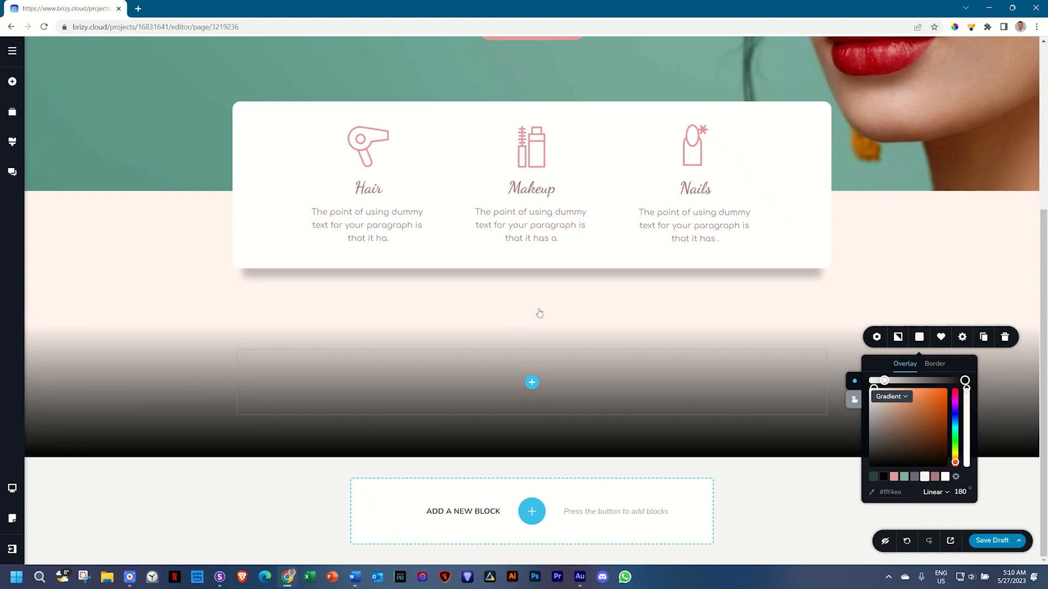
pyautogui.click(966, 381)
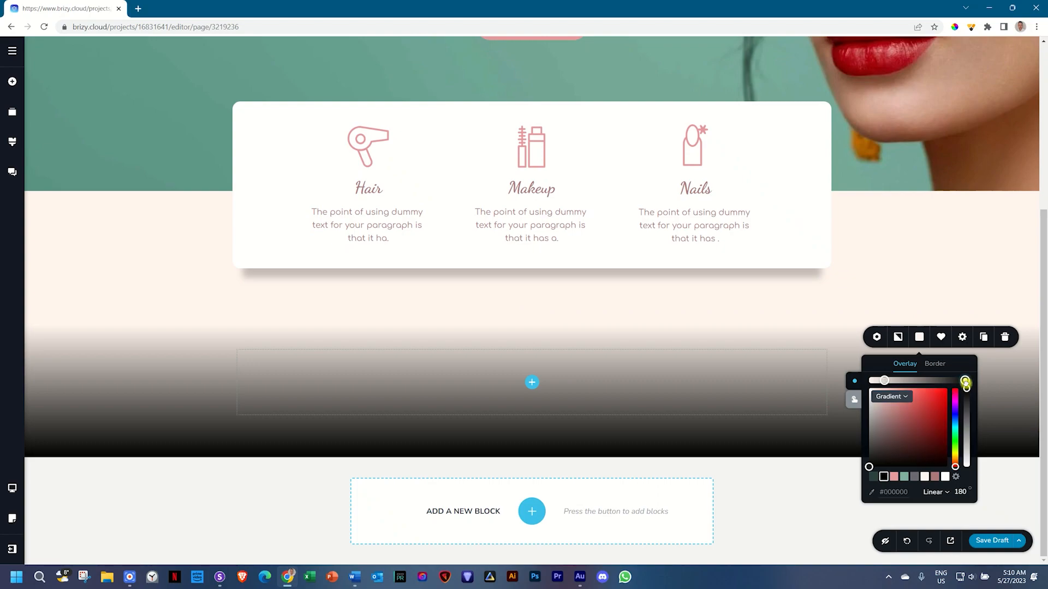
pyautogui.click(925, 478)
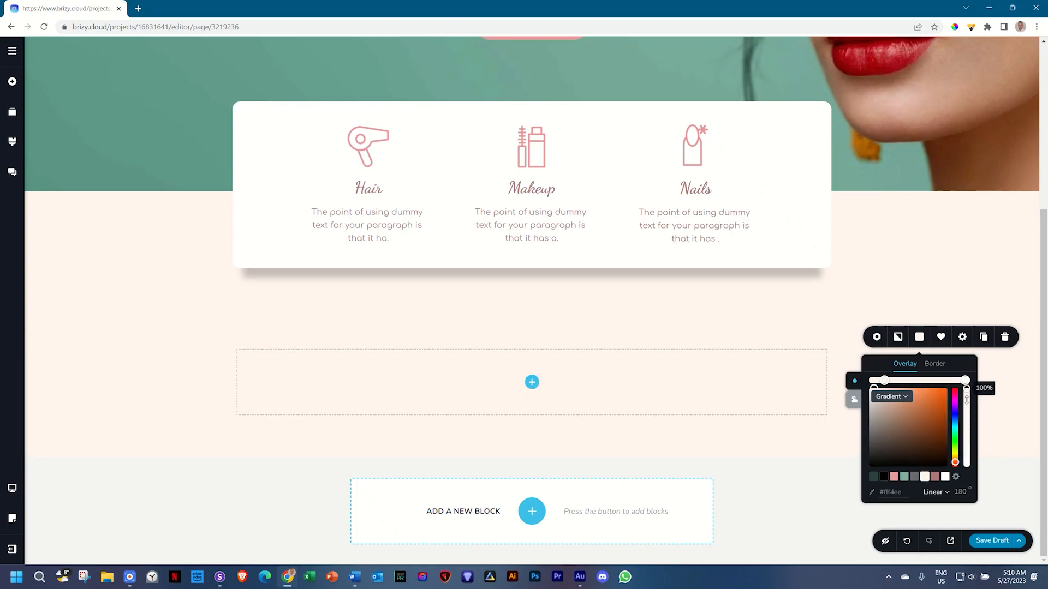
pyautogui.moveTo(968, 389); pyautogui.dragTo(967, 465)
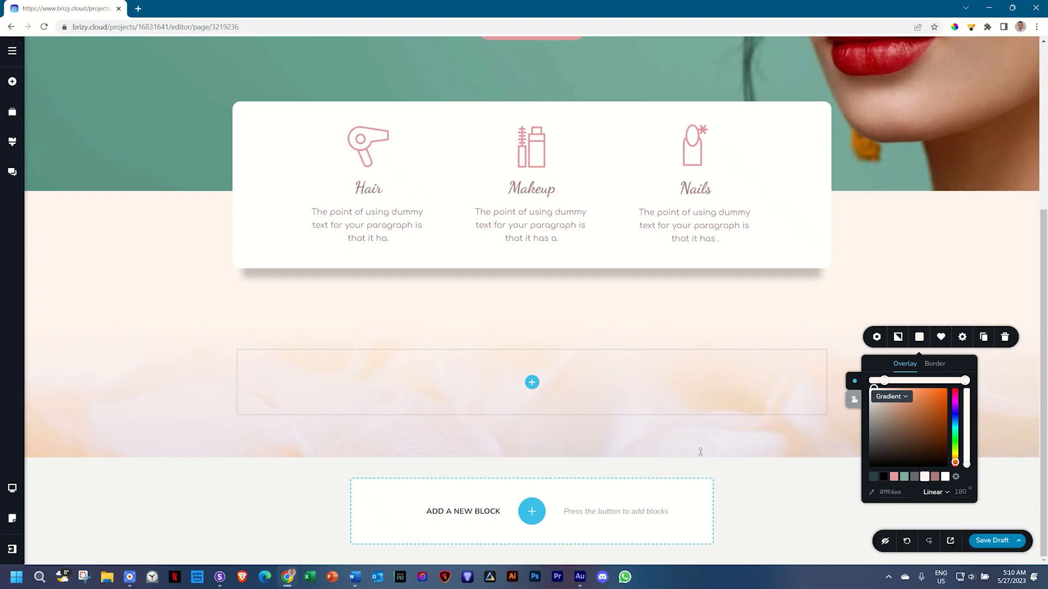
pyautogui.moveTo(966, 465)
pyautogui.moveTo(966, 465); pyautogui.dragTo(967, 485)
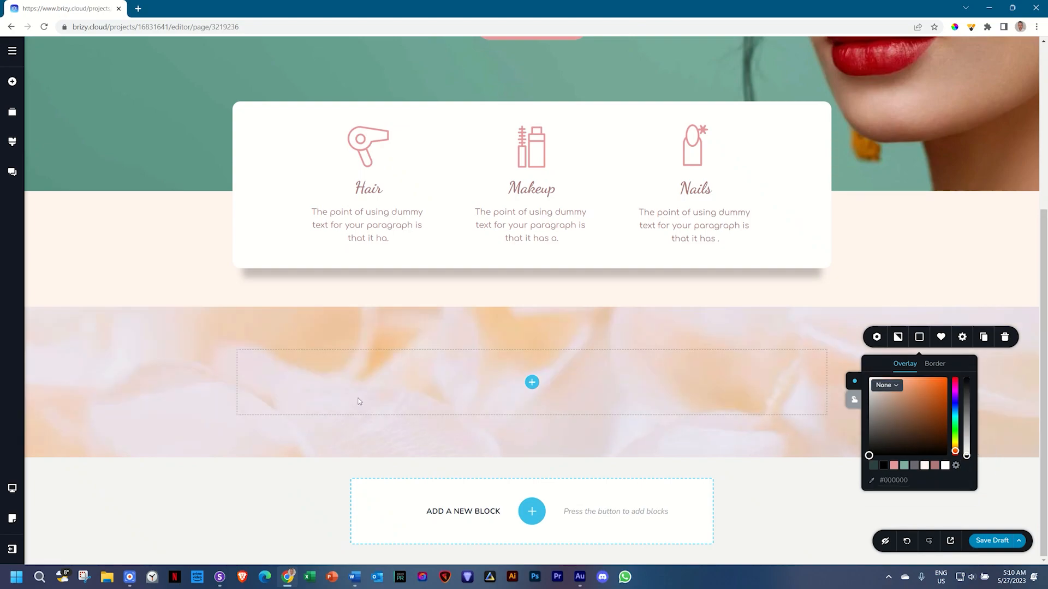
# - Reapply the gradient overlay with both stops in cream #fff4ee, keeping the end stop almost transparent
pyautogui.click(888, 386)
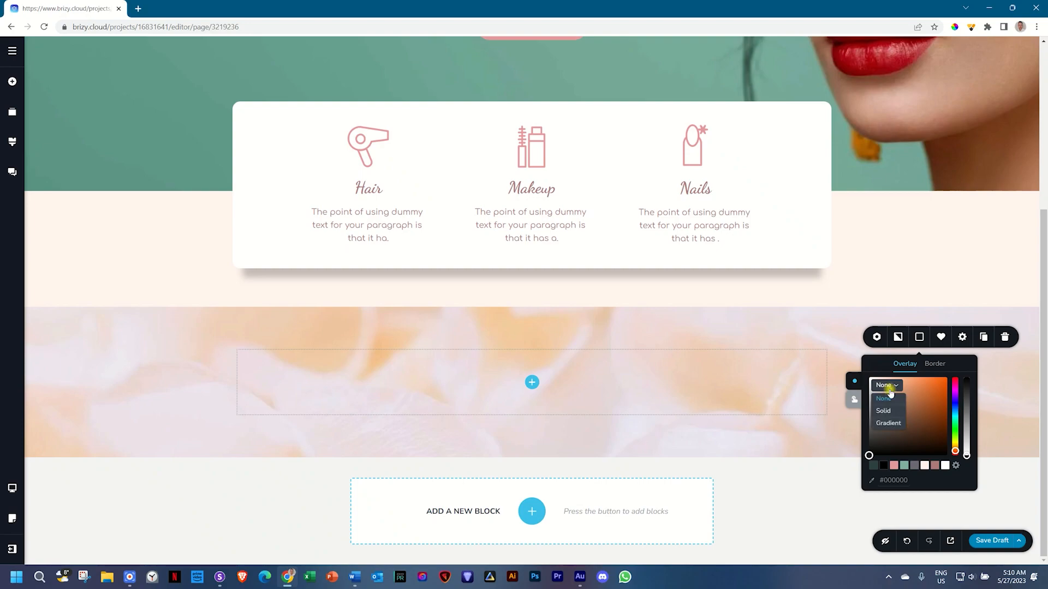
pyautogui.click(884, 426)
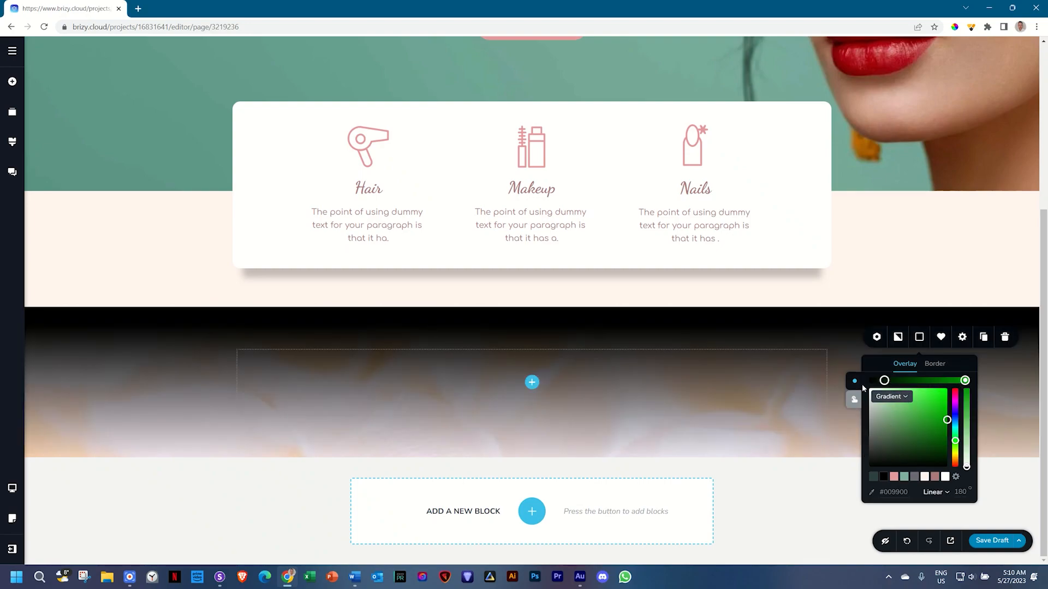
pyautogui.click(884, 381)
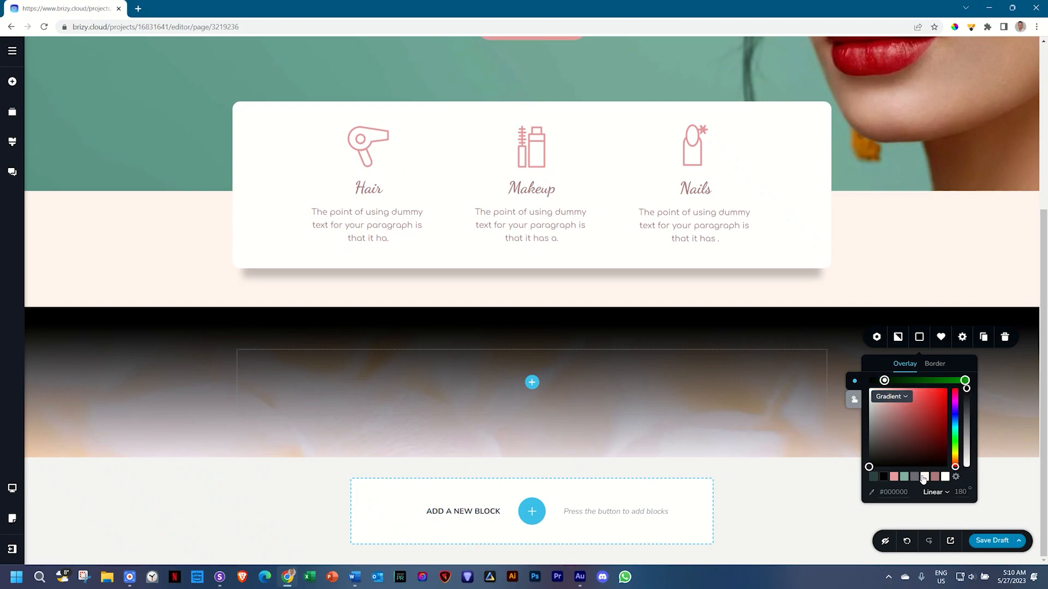
pyautogui.click(925, 476)
pyautogui.click(965, 380)
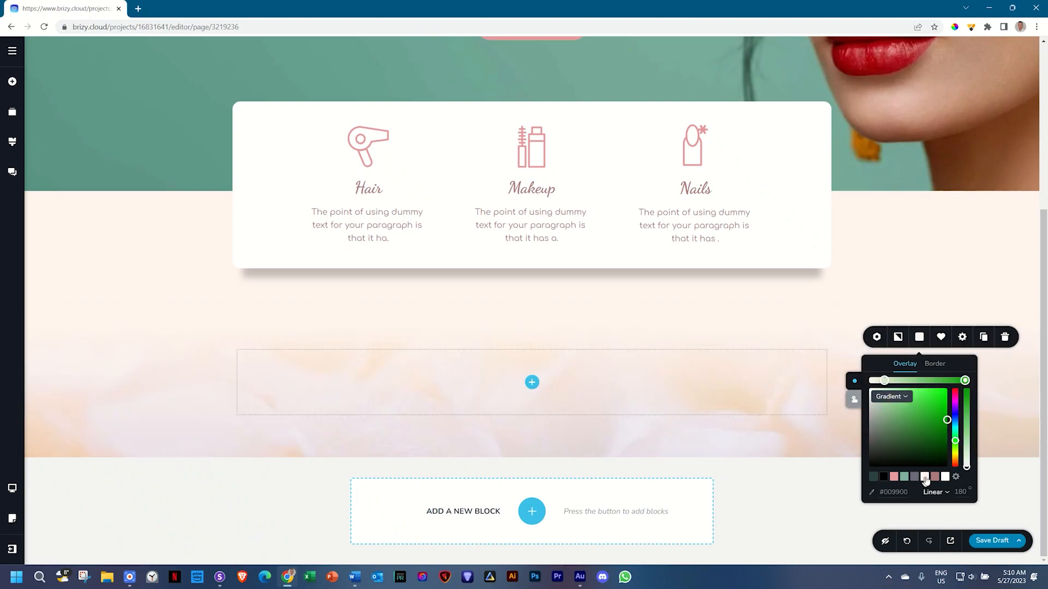
pyautogui.click(925, 476)
pyautogui.moveTo(966, 465)
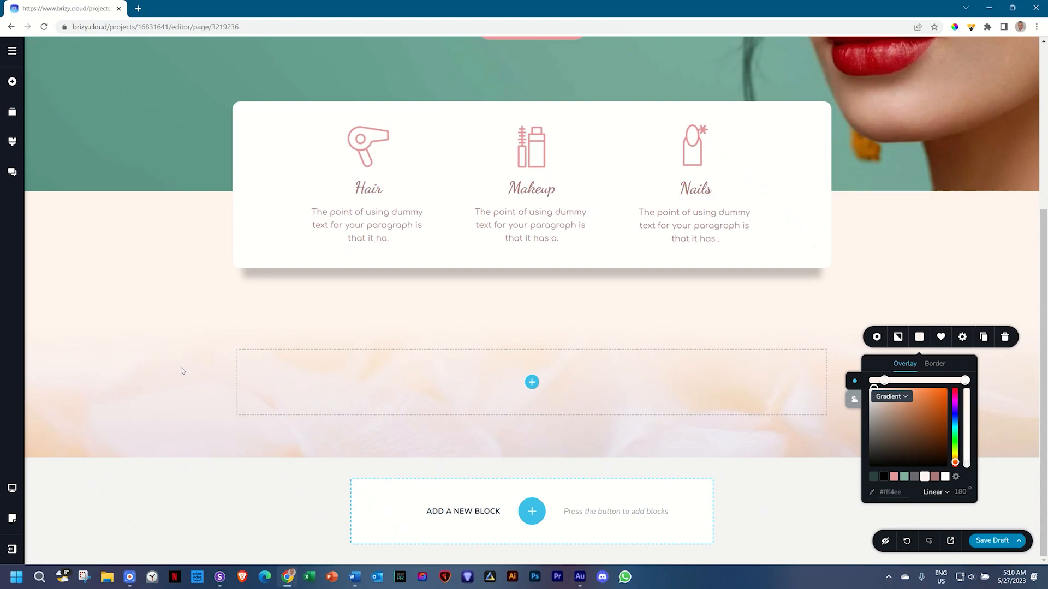
# - Insert a two-column row into the new block and set its first column's width to 66%
pyautogui.click(12, 82)
pyautogui.moveTo(61, 126); pyautogui.dragTo(628, 380)
pyautogui.click(627, 346)
pyautogui.click(659, 322)
pyautogui.click(699, 218)
pyautogui.click(627, 347)
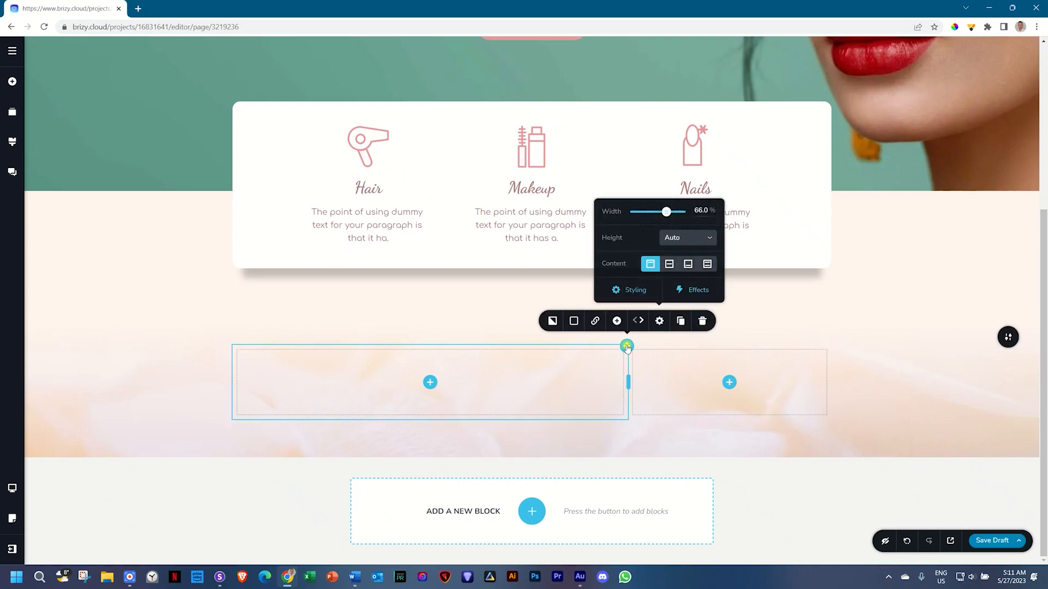
# - Give the wide column a background photo of hands holding makeup brushes and shift its focal point slightly to the right
pyautogui.click(552, 321)
pyautogui.click(576, 264)
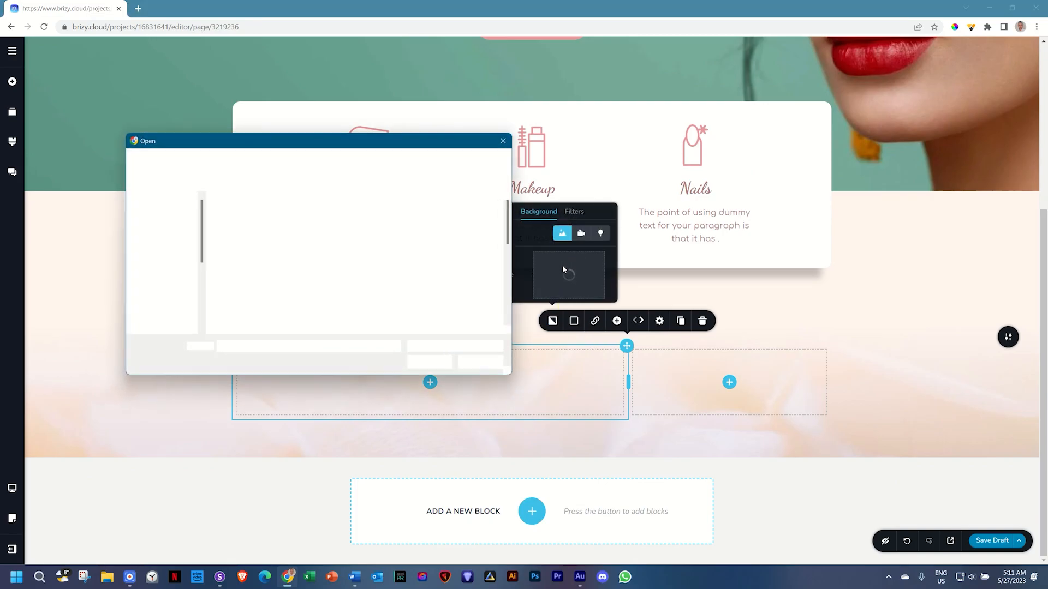
pyautogui.click(422, 364)
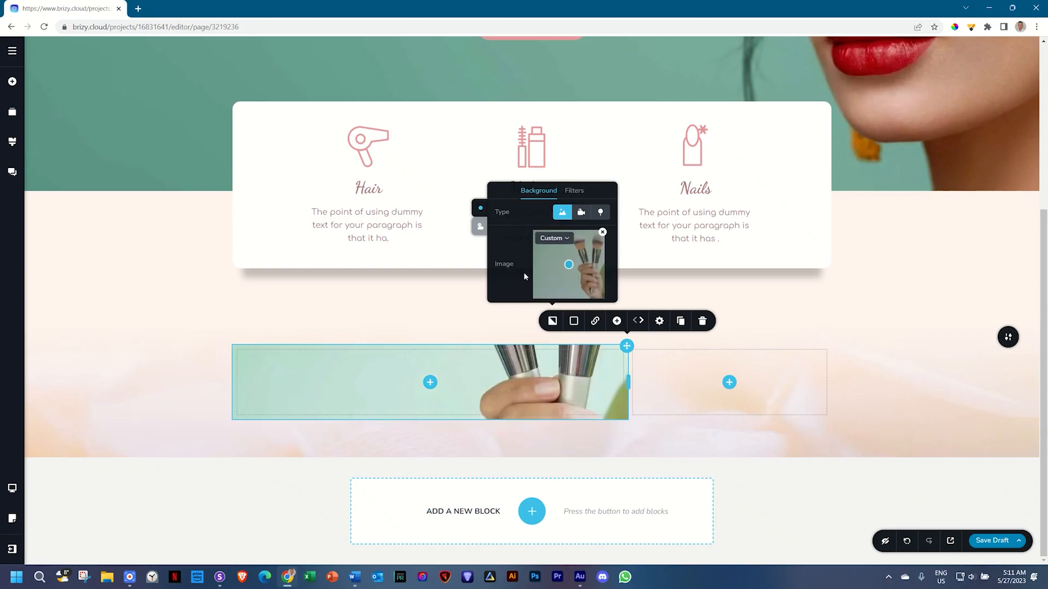
pyautogui.moveTo(569, 268); pyautogui.dragTo(582, 267)
# - Try the Original size for the wide column's background image and return it to Custom
pyautogui.click(562, 238)
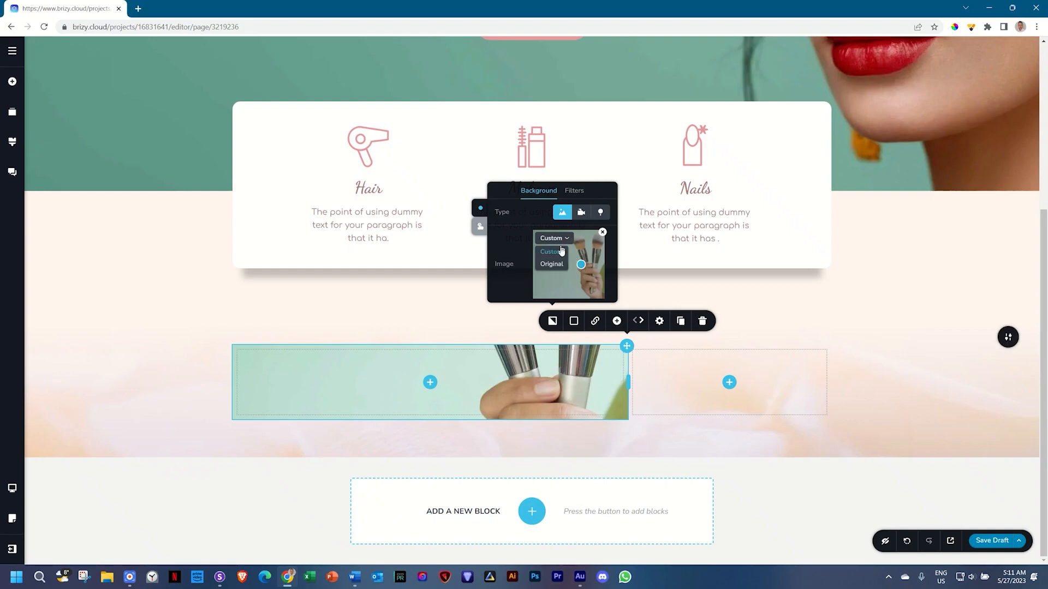
pyautogui.click(556, 264)
pyautogui.click(555, 239)
pyautogui.click(553, 253)
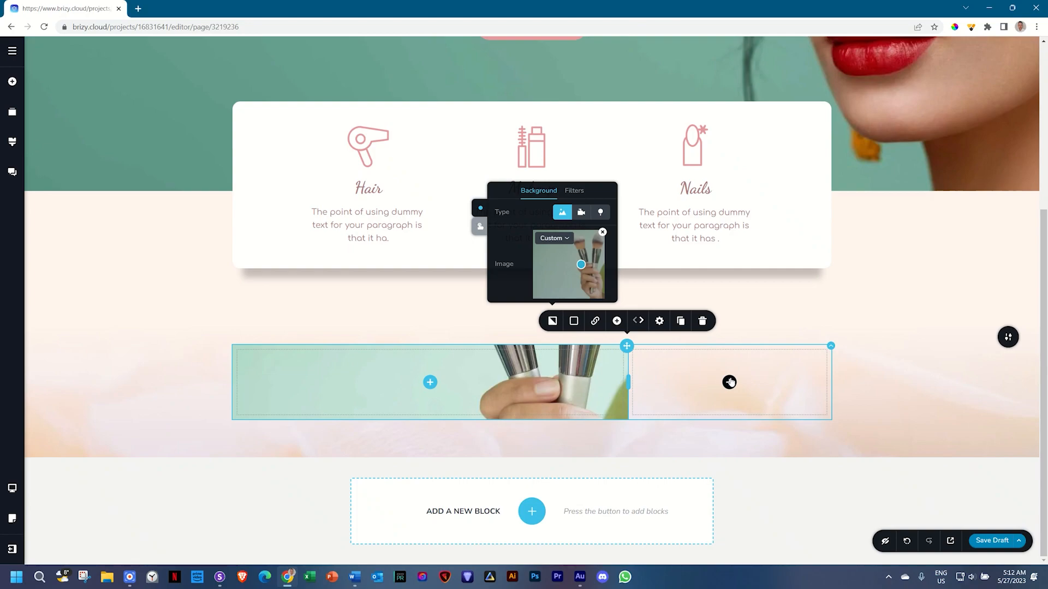
# - Fill the narrow column with a solid overlay in the palette's grey-purple #6d6875
pyautogui.click(827, 353)
pyautogui.click(776, 322)
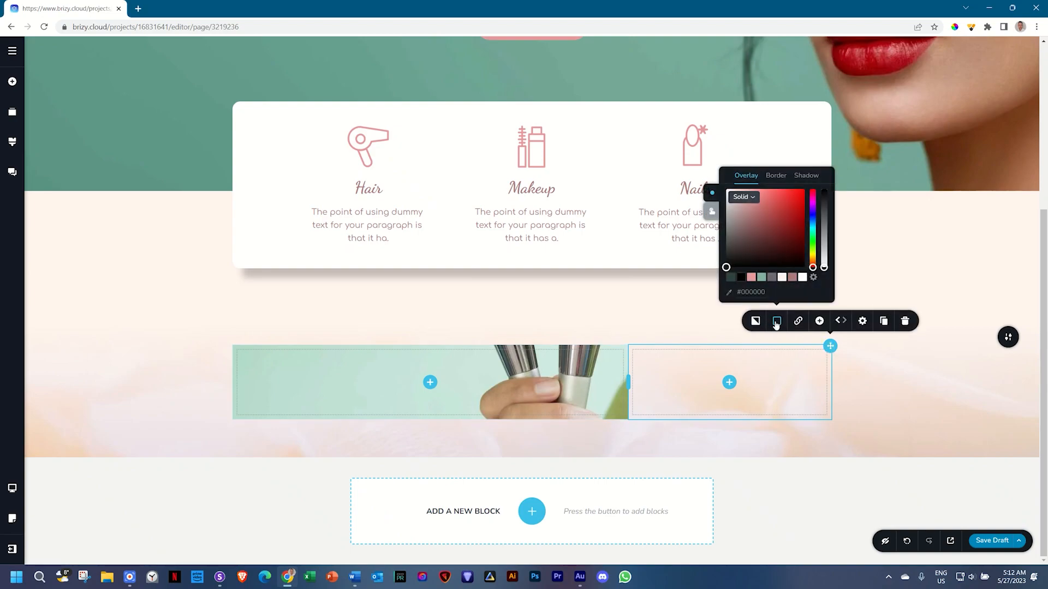
pyautogui.click(772, 279)
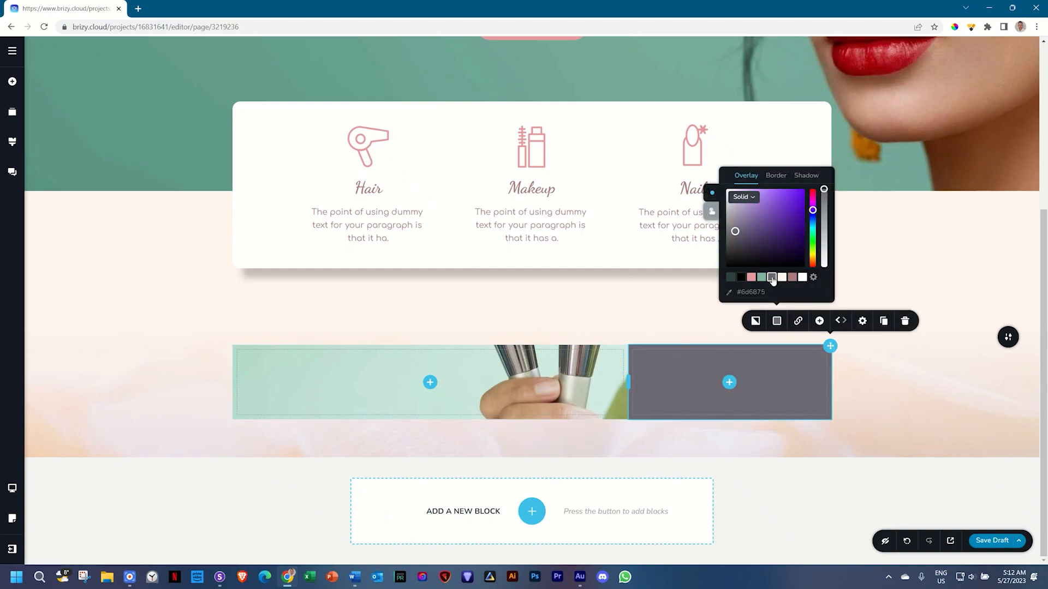
# - Add two text elements, a spacer and a button to the narrow column, stacked in that order
pyautogui.click(728, 385)
pyautogui.click(728, 384)
pyautogui.moveTo(61, 191); pyautogui.dragTo(735, 389)
pyautogui.moveTo(61, 191); pyautogui.dragTo(676, 421)
pyautogui.moveTo(96, 240); pyautogui.dragTo(671, 493)
pyautogui.moveTo(131, 194); pyautogui.dragTo(669, 514)
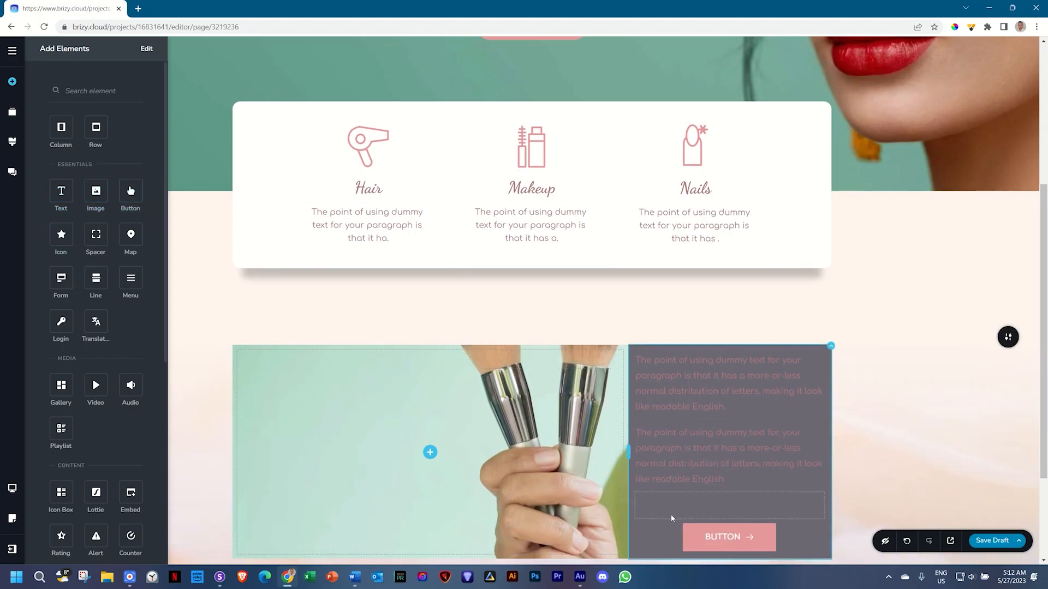
# - Replace the narrow column's first text with the heading "The Way We Work is How we Perform"
pyautogui.scroll(-3, 672, 519)
pyautogui.doubleClick(681, 252)
pyautogui.tripleClick(681, 252)
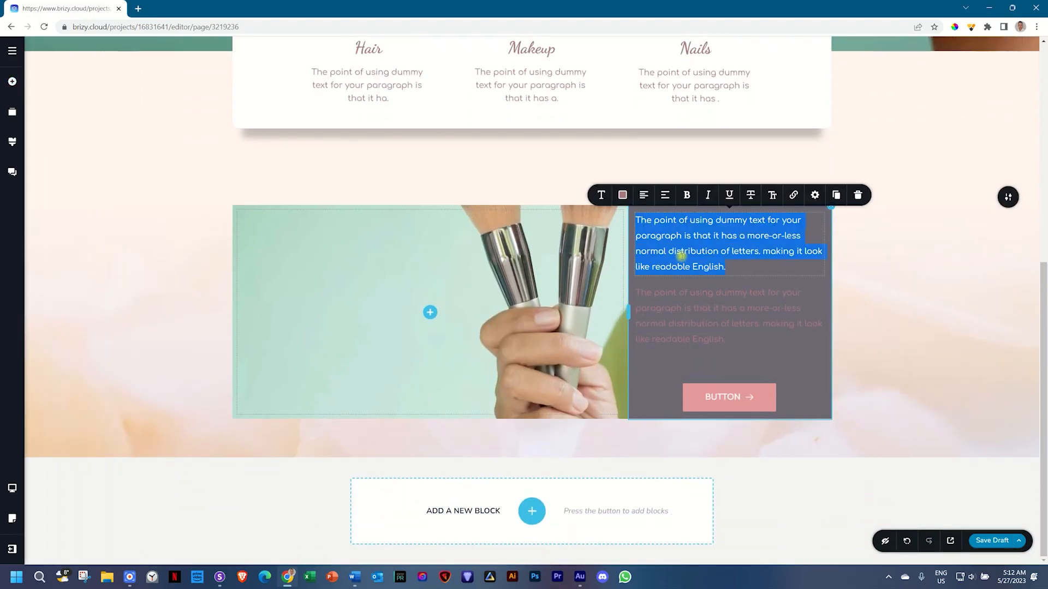
pyautogui.write('The Way We Work is How we Perform')
# - Set the heading in the Dancing Script font at 38 px
pyautogui.click(600, 242)
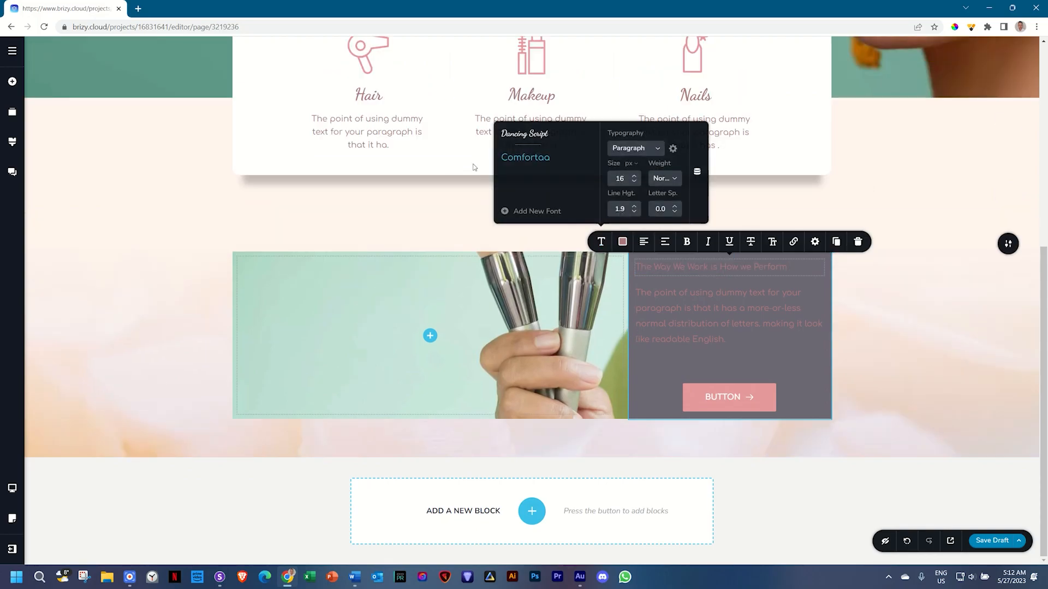
pyautogui.click(516, 137)
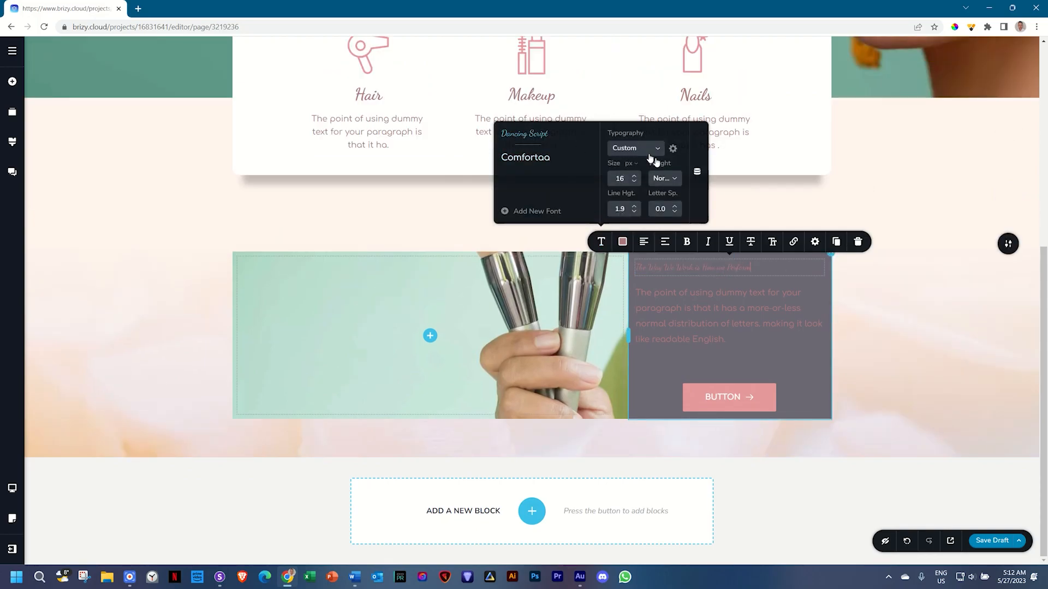
pyautogui.doubleClick(619, 178)
pyautogui.write('38')
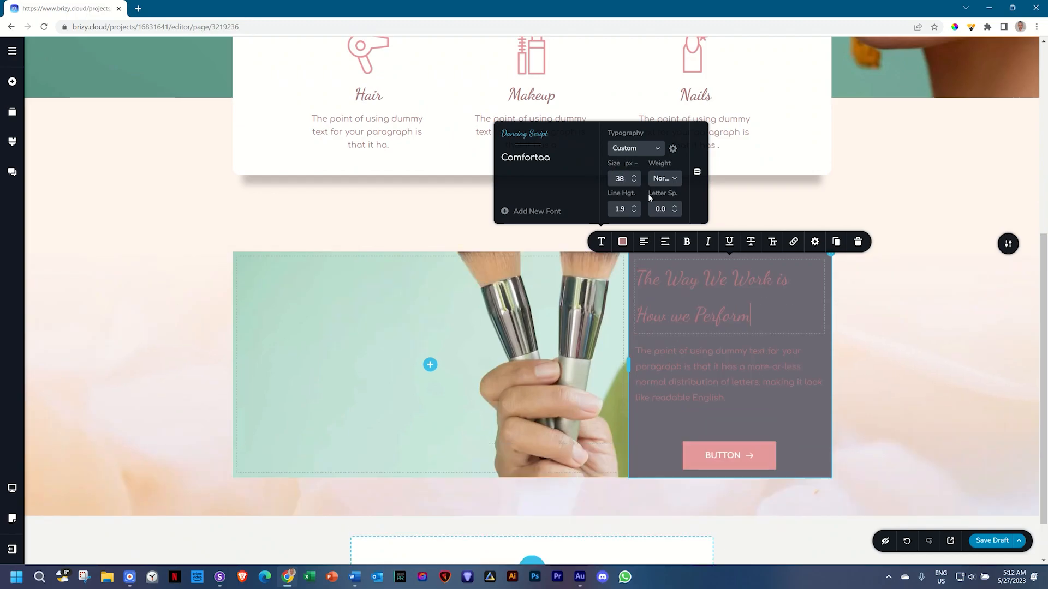
pyautogui.click(635, 183)
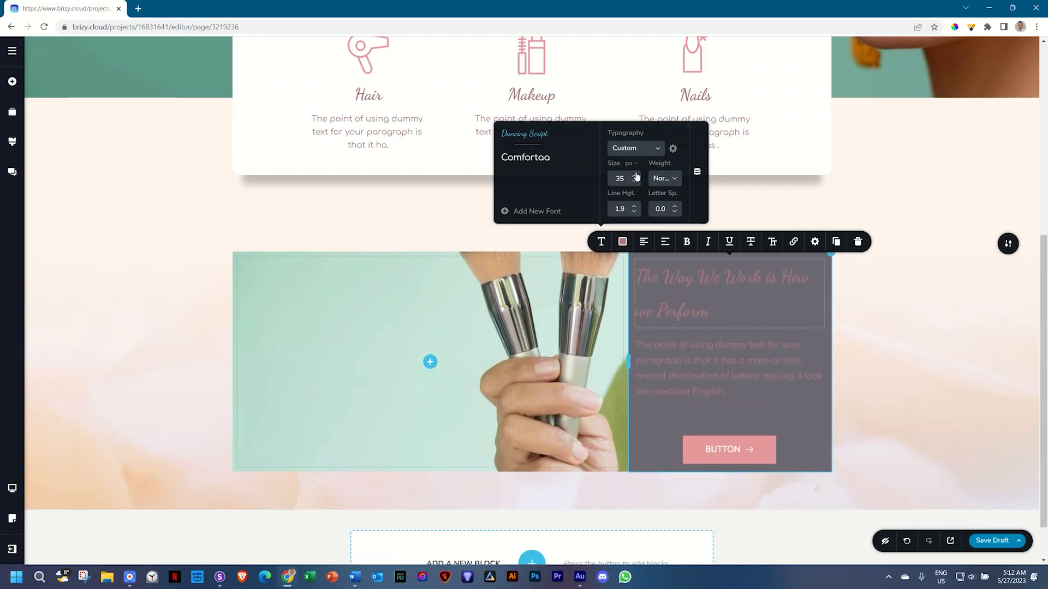
pyautogui.click(634, 175)
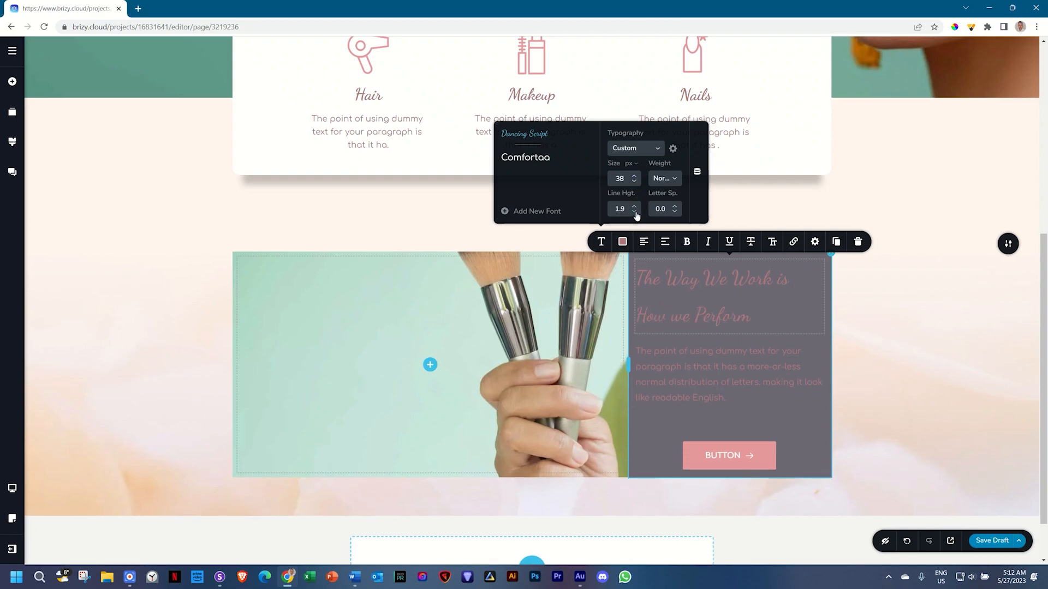
# - Tighten the heading's line height to 1.4 and recolor it pink #e5989b
pyautogui.click(635, 213)
pyautogui.click(635, 212)
pyautogui.click(635, 212)
pyautogui.click(635, 212)
pyautogui.click(635, 212)
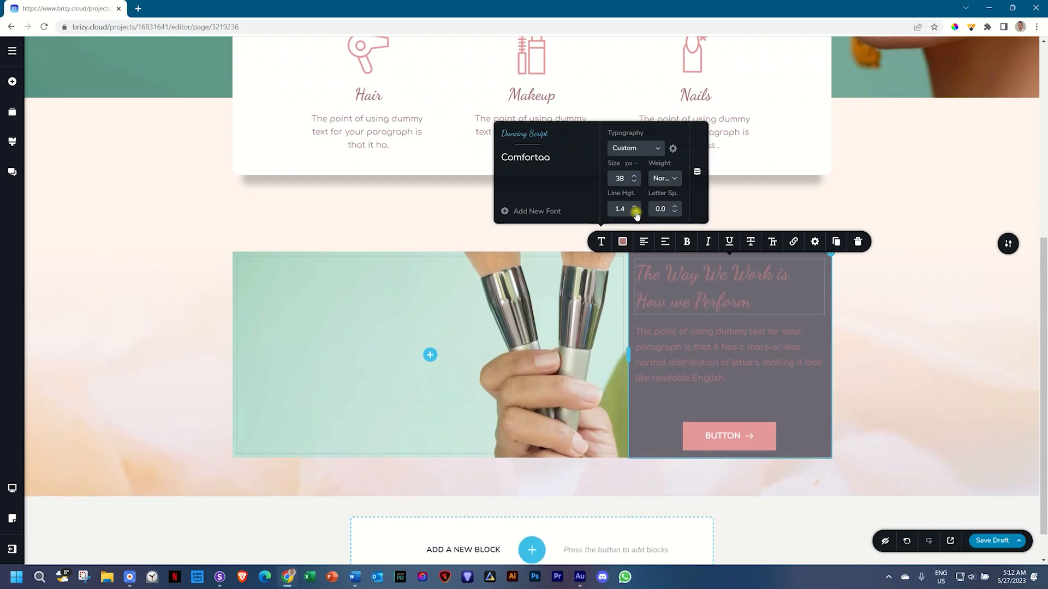
pyautogui.click(622, 242)
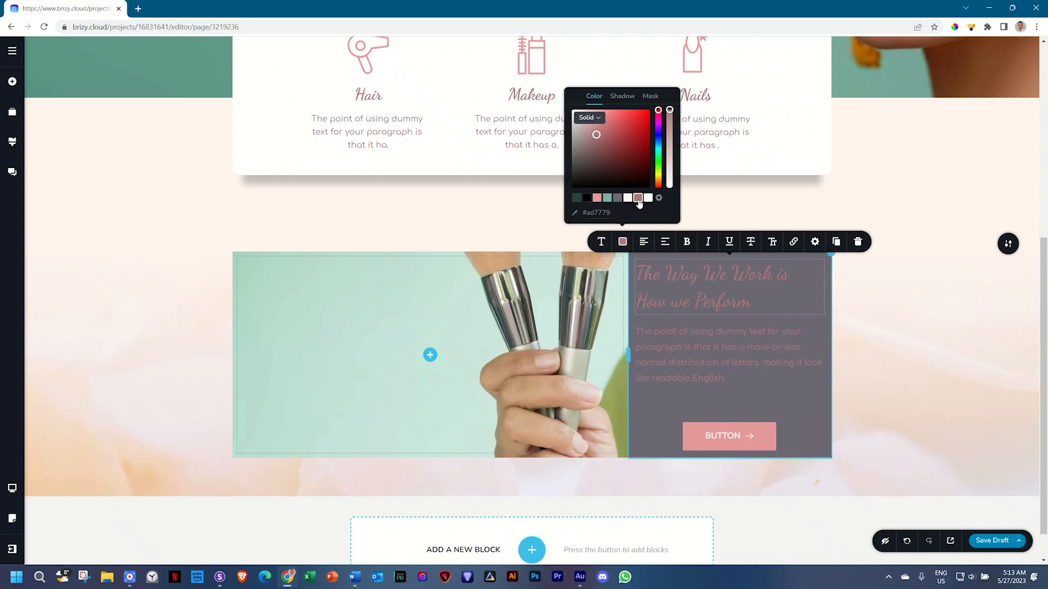
pyautogui.click(597, 198)
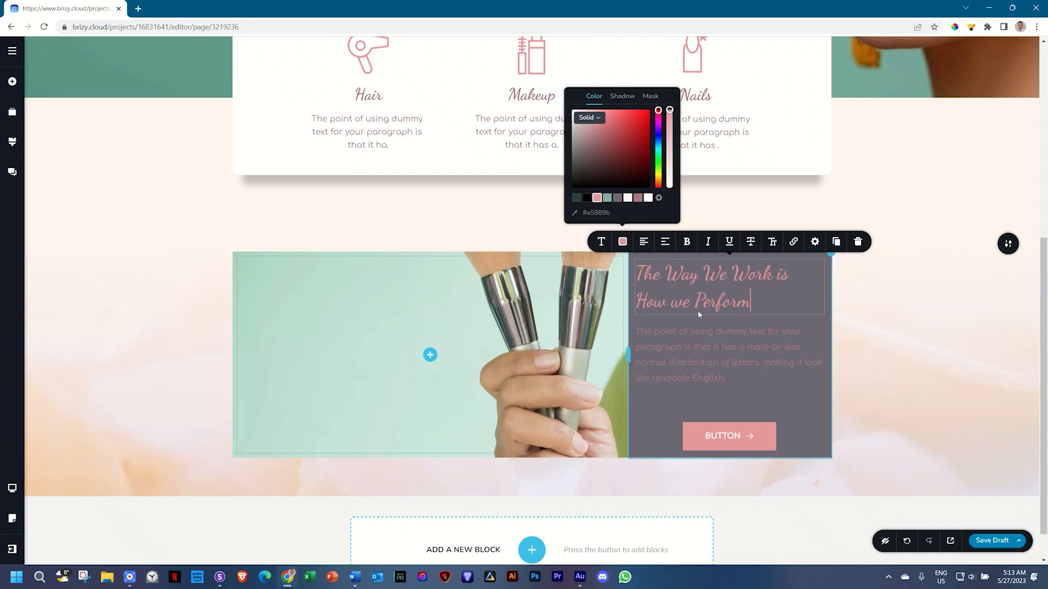
# - Open the loremipsum.io generator in a new browser tab and generate placeholder paragraphs
pyautogui.click(680, 347)
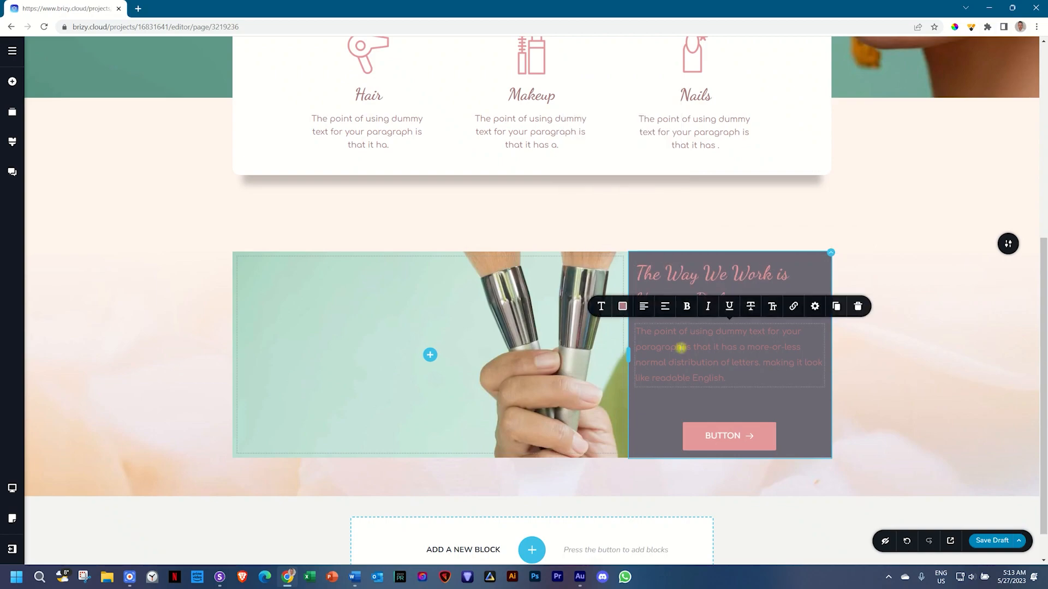
pyautogui.click(138, 8)
pyautogui.write('lorem')
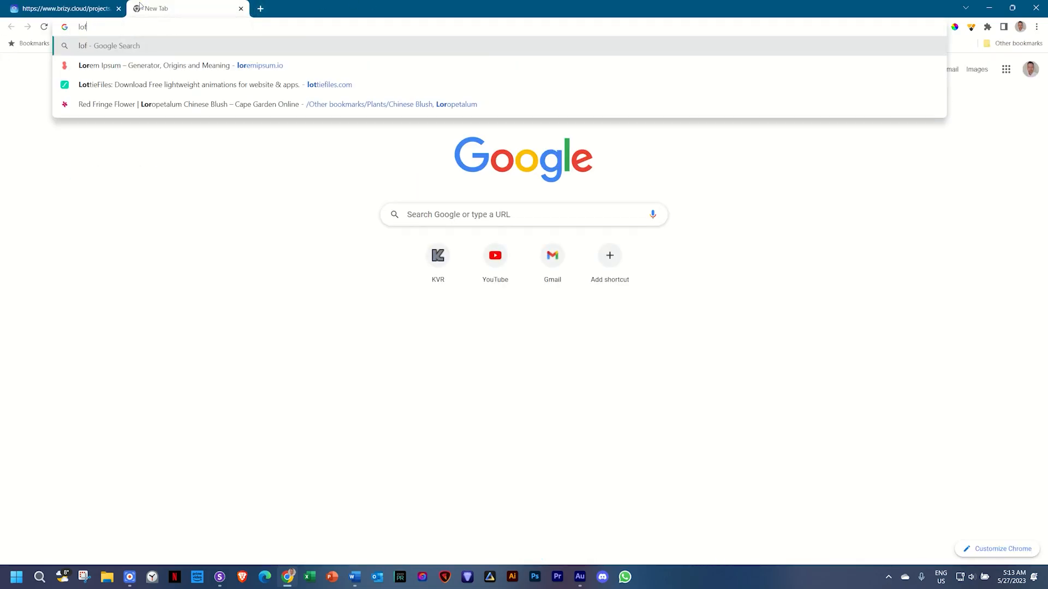
pyautogui.press('Return')
pyautogui.click(435, 405)
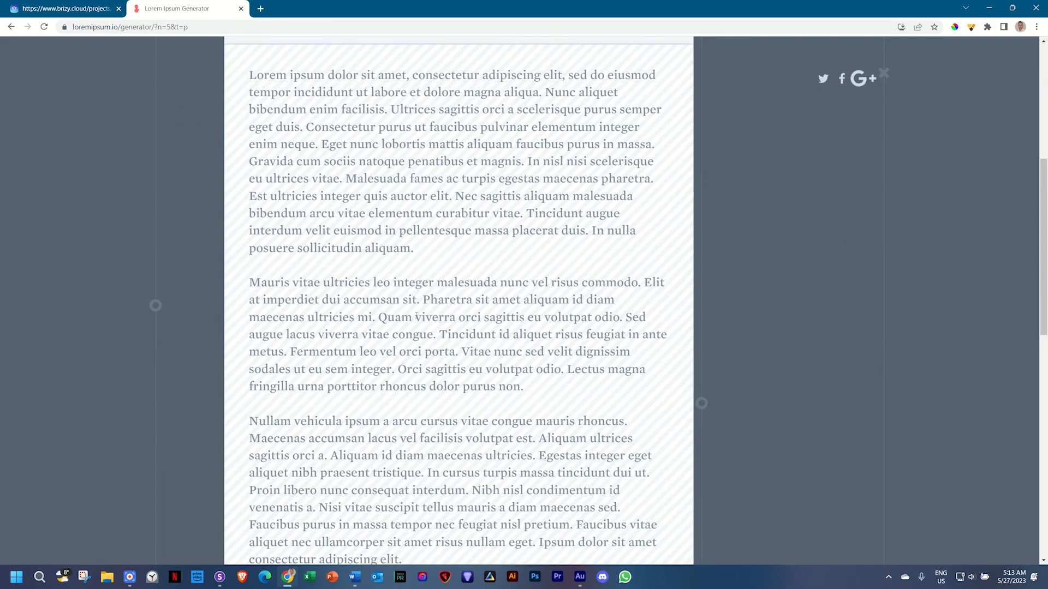
# - Copy the second paragraph's passage from "Pharetra sit amet" to "vel orci porta." and pass it through the address bar as plain text
pyautogui.moveTo(459, 352); pyautogui.dragTo(424, 303)
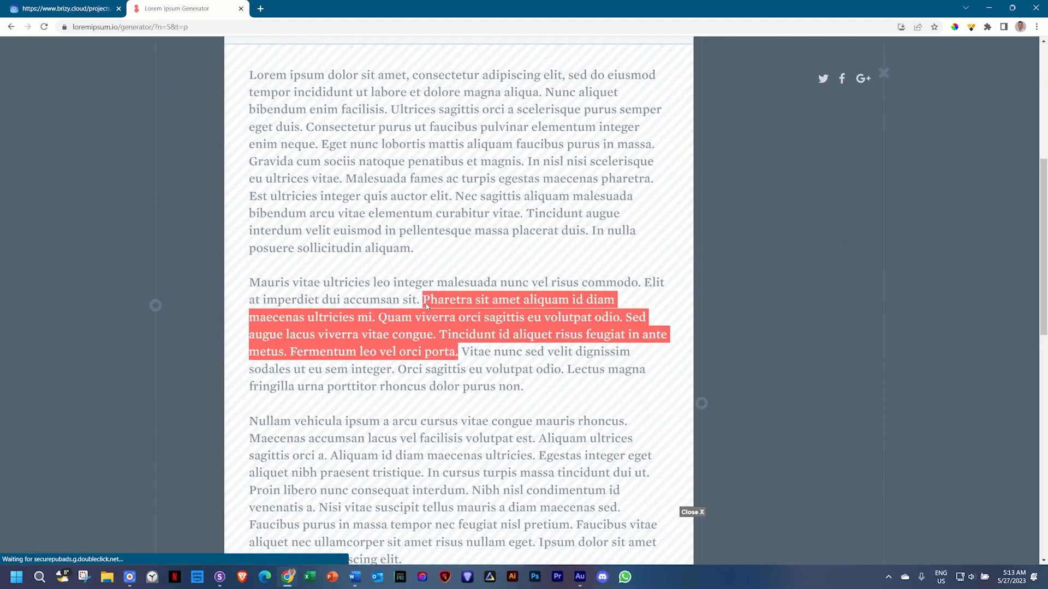
pyautogui.rightClick(434, 299)
pyautogui.click(447, 309)
pyautogui.click(242, 30)
pyautogui.hotkey('ctrl', 'v')
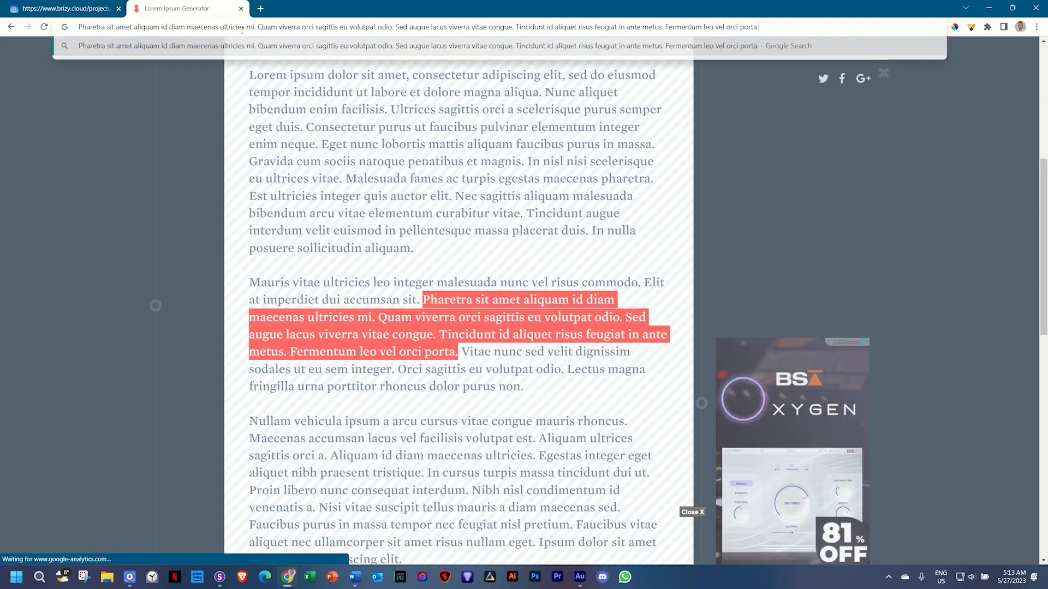
pyautogui.hotkey('ctrl', 'a')
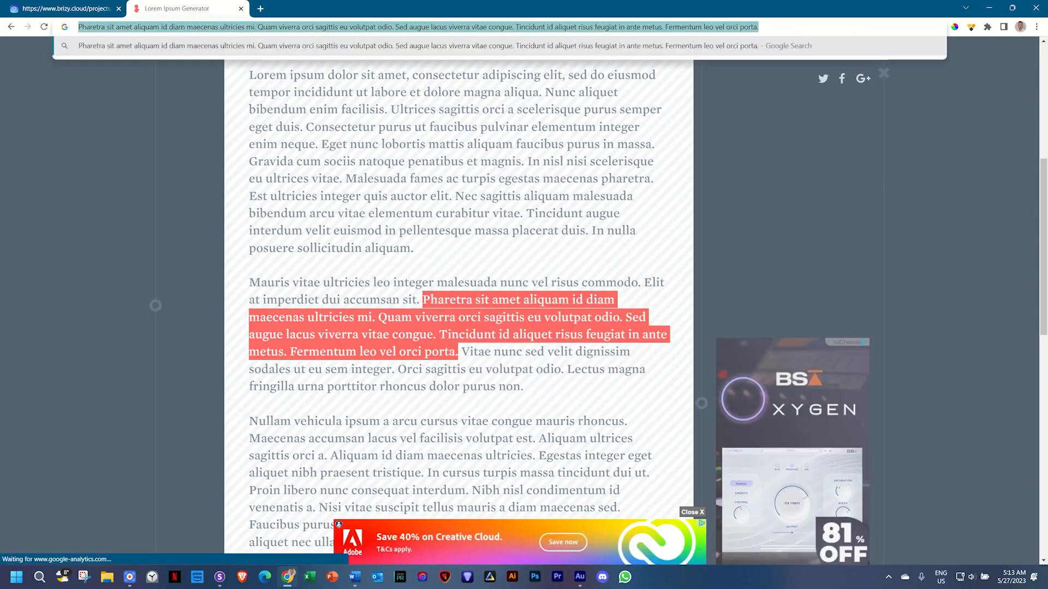
# - Back in the Brizy editor, replace the dummy paragraph under the heading with the copied lorem ipsum passage and color it white
pyautogui.click(66, 8)
pyautogui.click(663, 352)
pyautogui.hotkey('ctrl', 'a')
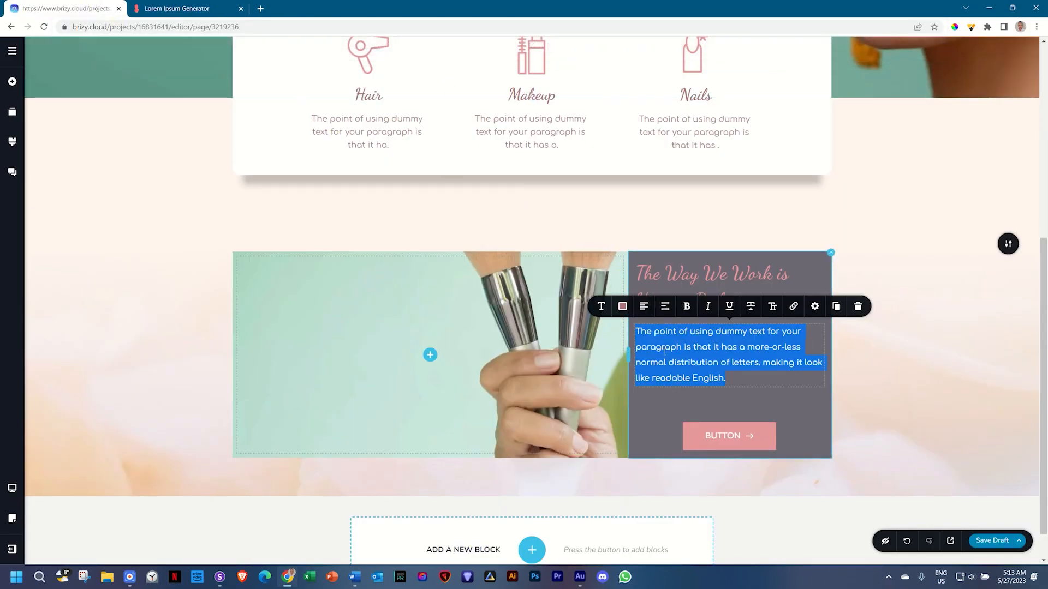
pyautogui.hotkey('ctrl', 'v')
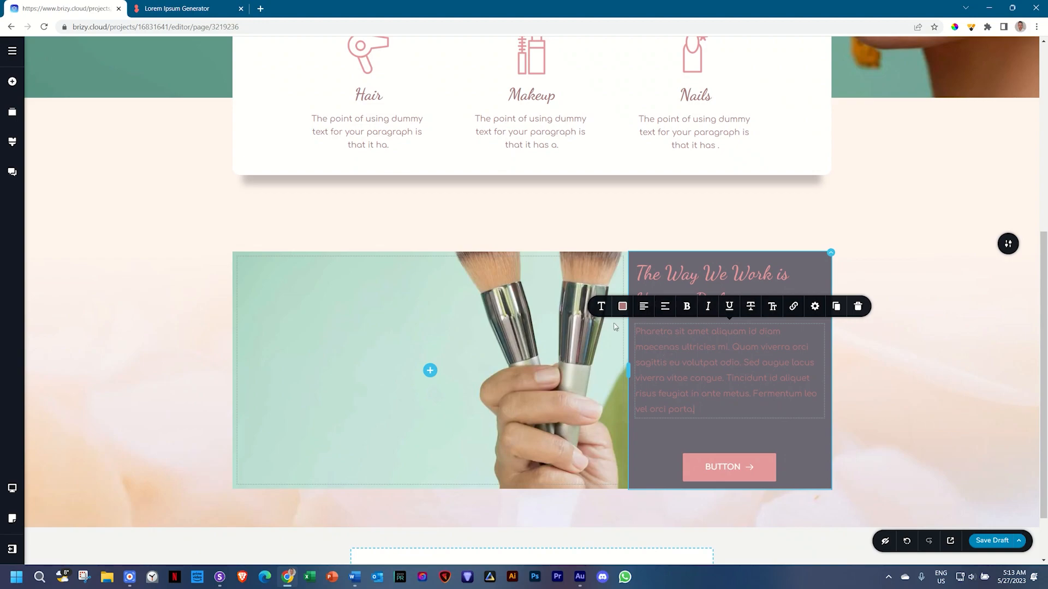
pyautogui.click(623, 306)
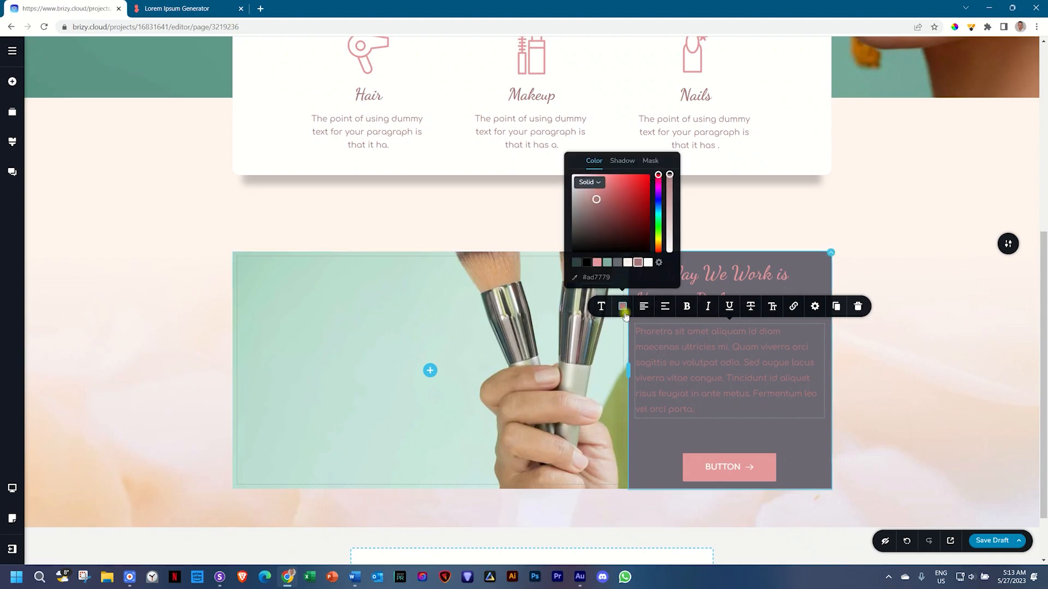
pyautogui.click(648, 264)
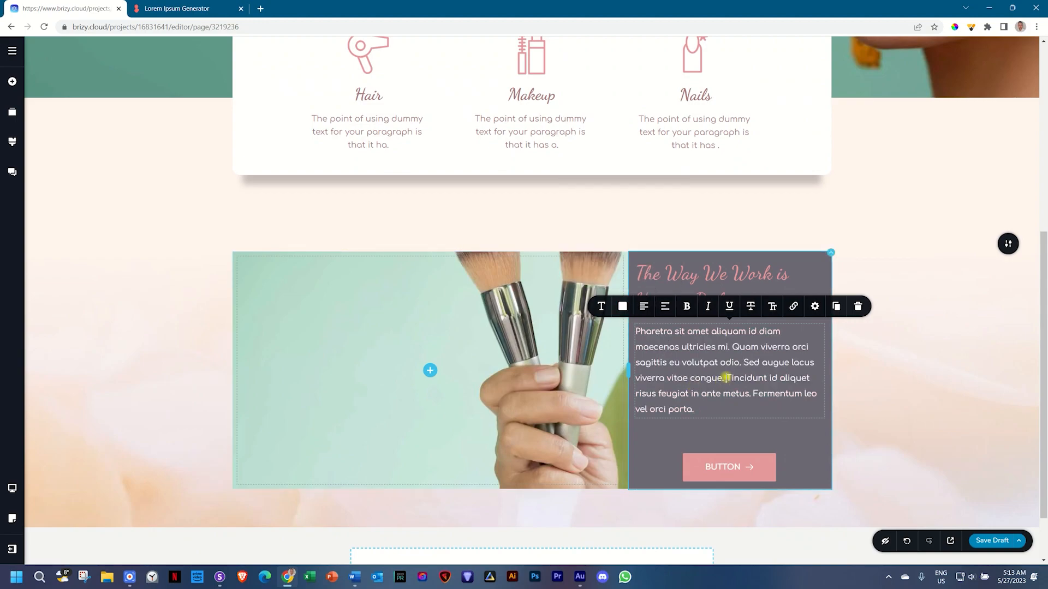
# - Break the paragraph before "Tincidunt" and set the gap below both resulting paragraphs to 16
pyautogui.press('Return')
pyautogui.moveTo(810, 408); pyautogui.dragTo(648, 347)
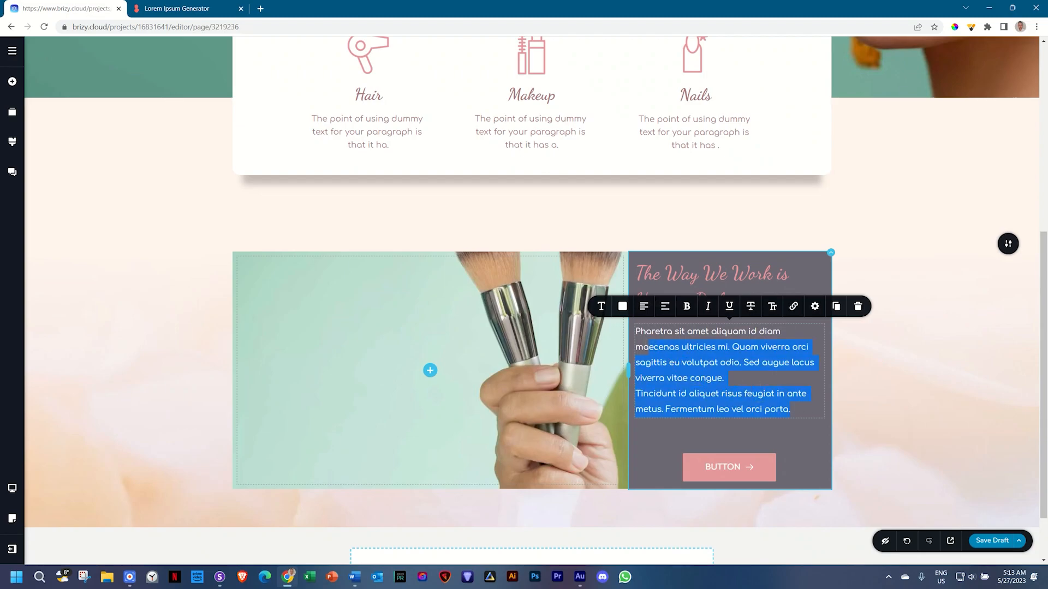
pyautogui.click(815, 306)
pyautogui.click(860, 223)
pyautogui.write('16')
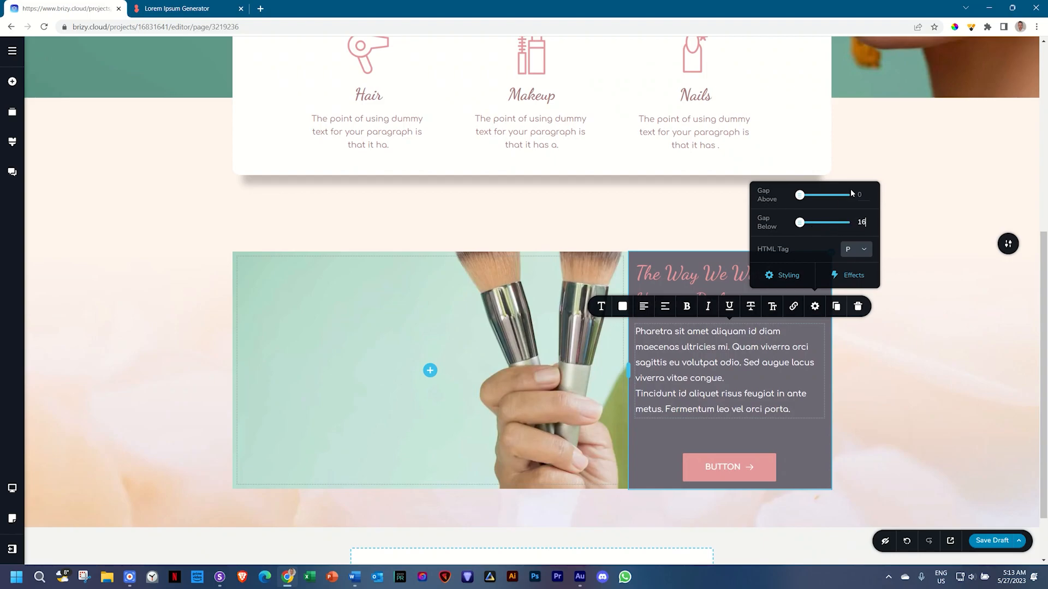
pyautogui.press('Return')
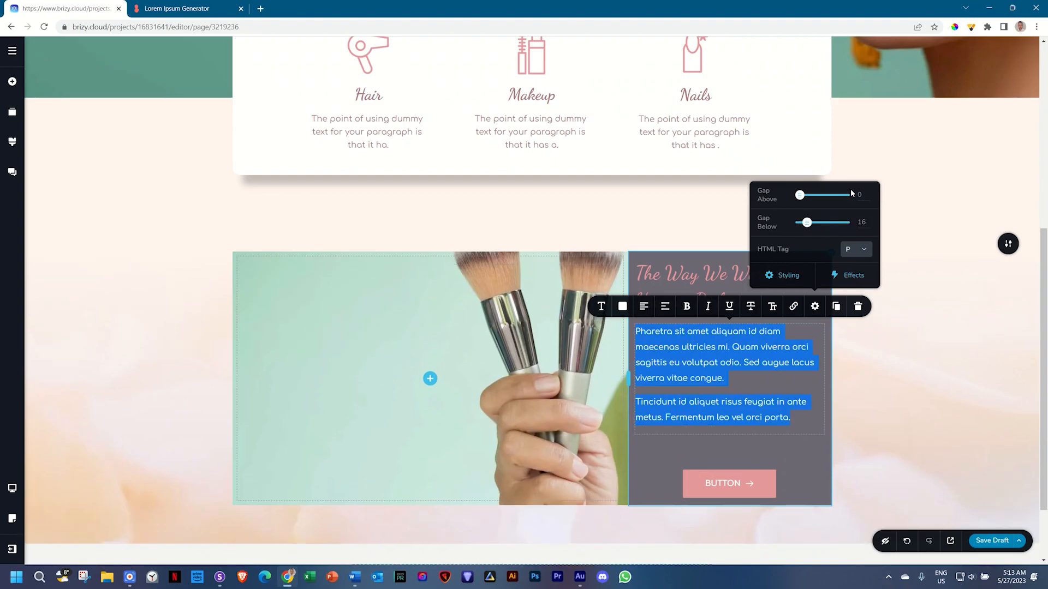
# - Reduce the line height of the white body text by one increment
pyautogui.click(602, 306)
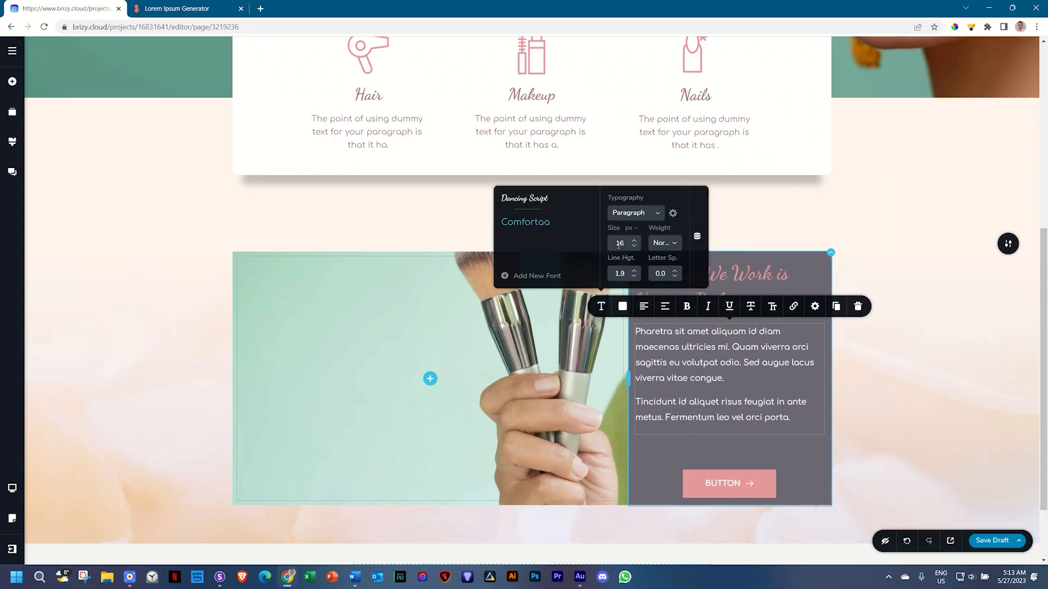
pyautogui.click(635, 276)
pyautogui.click(708, 414)
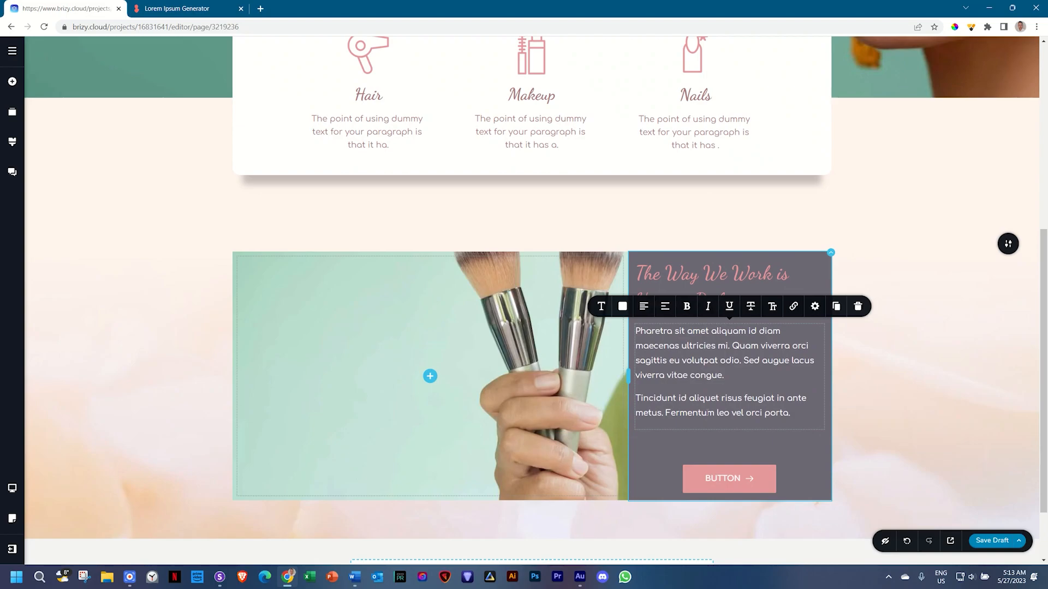
pyautogui.click(709, 393)
# - Shorten the spacer above the button to 35 px and select the button
pyautogui.click(716, 454)
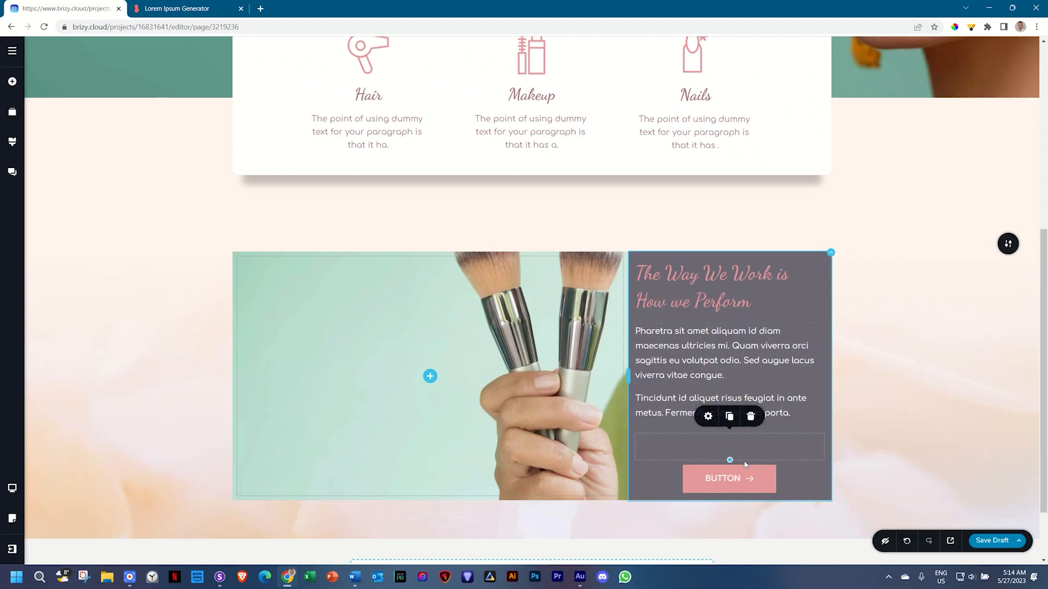
pyautogui.moveTo(732, 459); pyautogui.dragTo(728, 450)
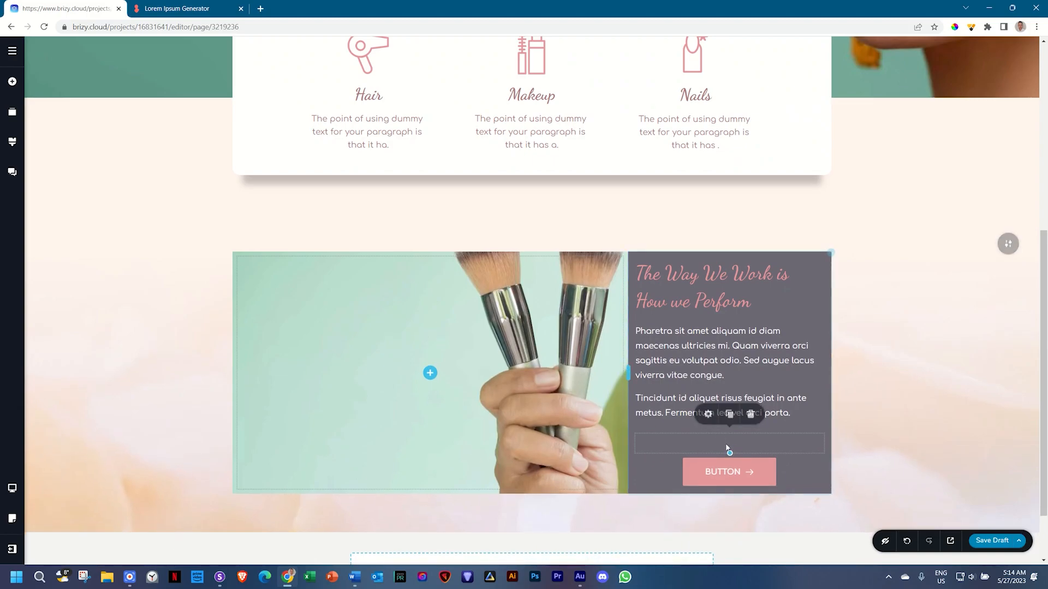
pyautogui.click(708, 417)
pyautogui.doubleClick(740, 387)
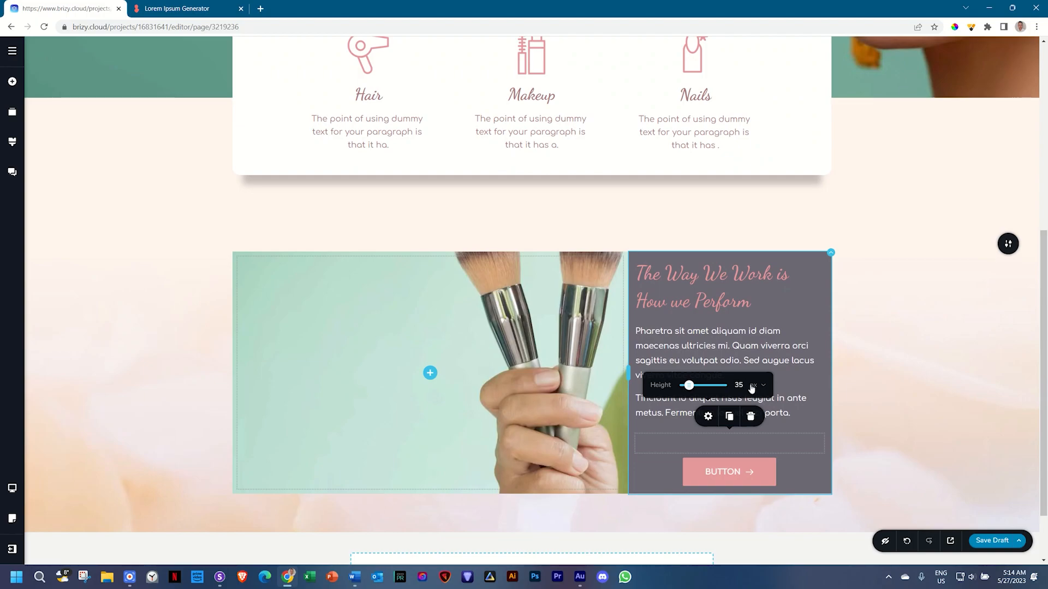
pyautogui.click(716, 471)
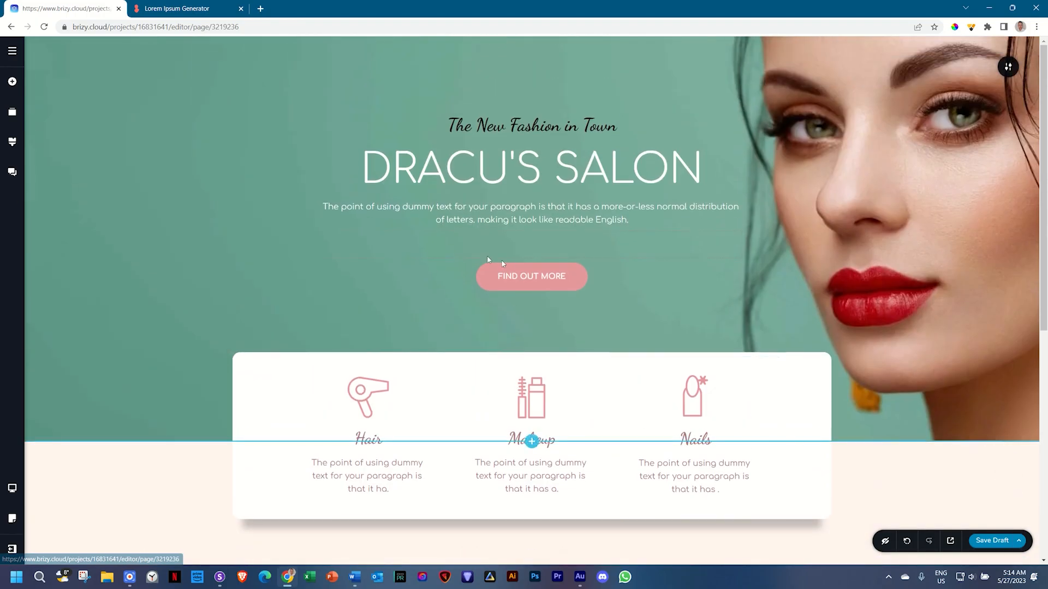
# - Replace the default button in the About section's dark text column with a copy of the hero's FIND OUT MORE button
pyautogui.click(525, 273)
pyautogui.click(585, 245)
pyautogui.moveTo(590, 276)
pyautogui.mouseDown()
pyautogui.moveTo(533, 440)
pyautogui.moveTo(621, 446)
pyautogui.moveTo(670, 388)
pyautogui.mouseUp()
pyautogui.scroll(-8, 621, 446)
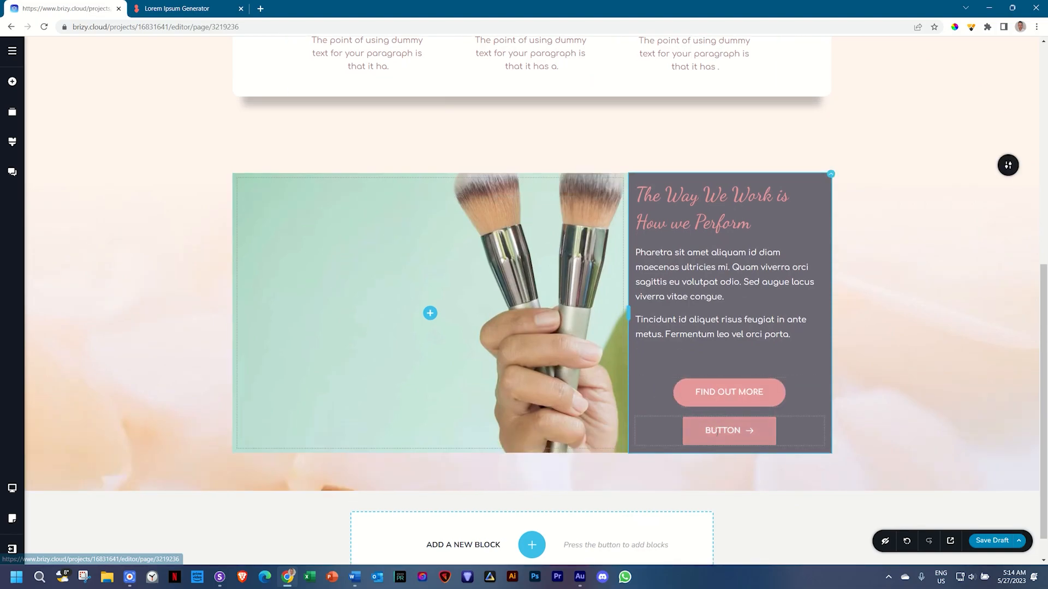
pyautogui.click(805, 399)
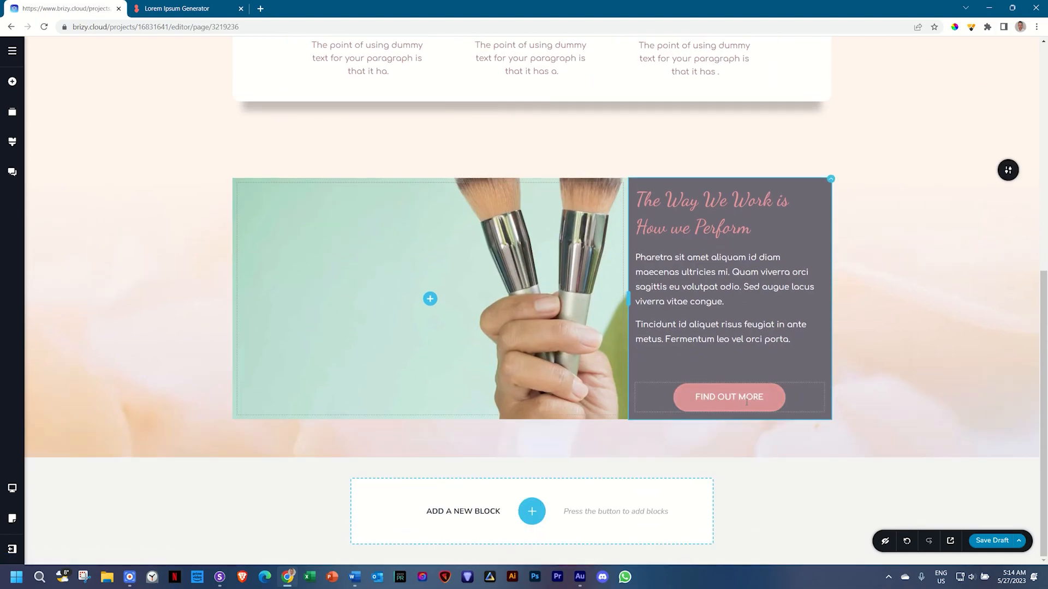
# - Left-align the FIND OUT MORE button within the dark text column
pyautogui.click(725, 400)
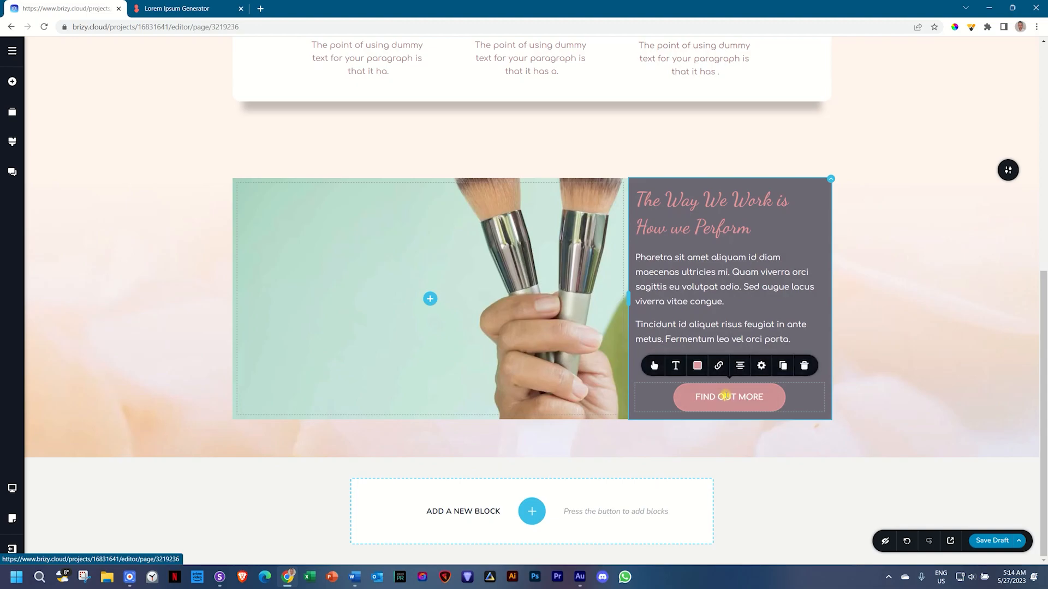
pyautogui.click(738, 366)
pyautogui.click(738, 366)
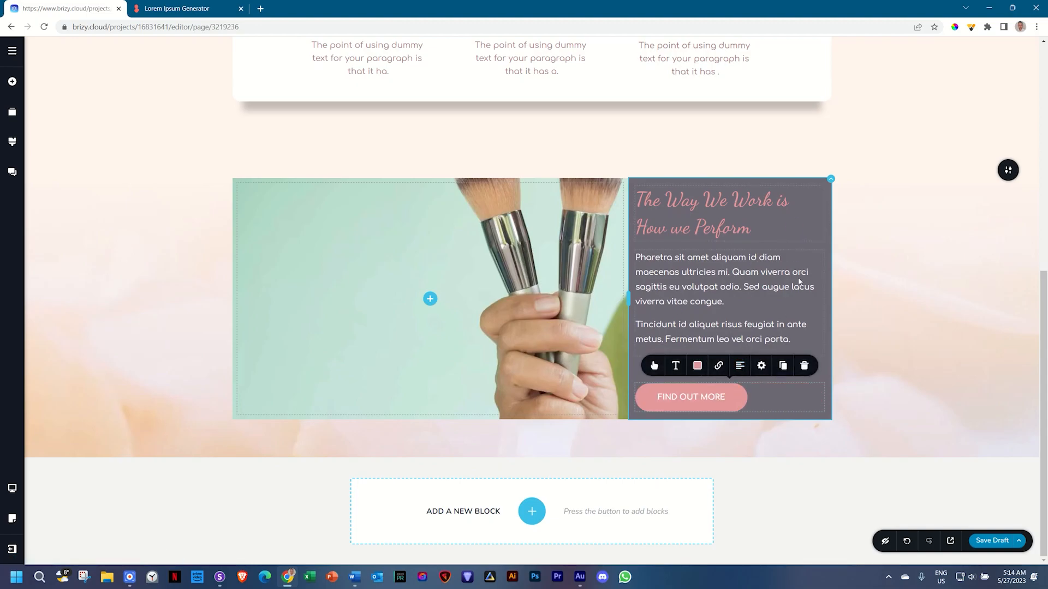
# - Give the dark text column a uniform padding of 55 px on all sides
pyautogui.click(831, 180)
pyautogui.click(862, 204)
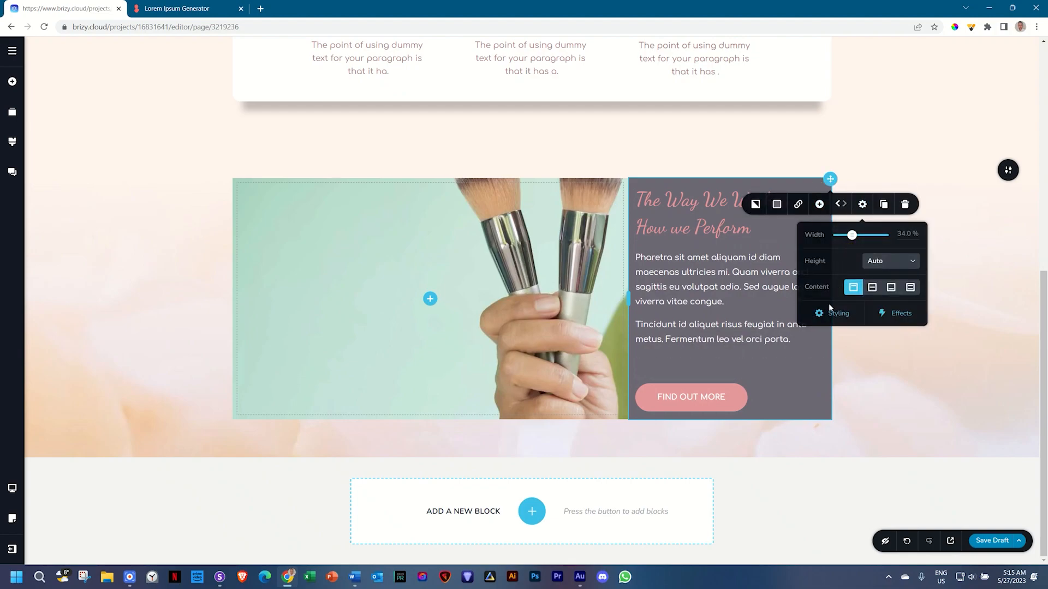
pyautogui.click(839, 316)
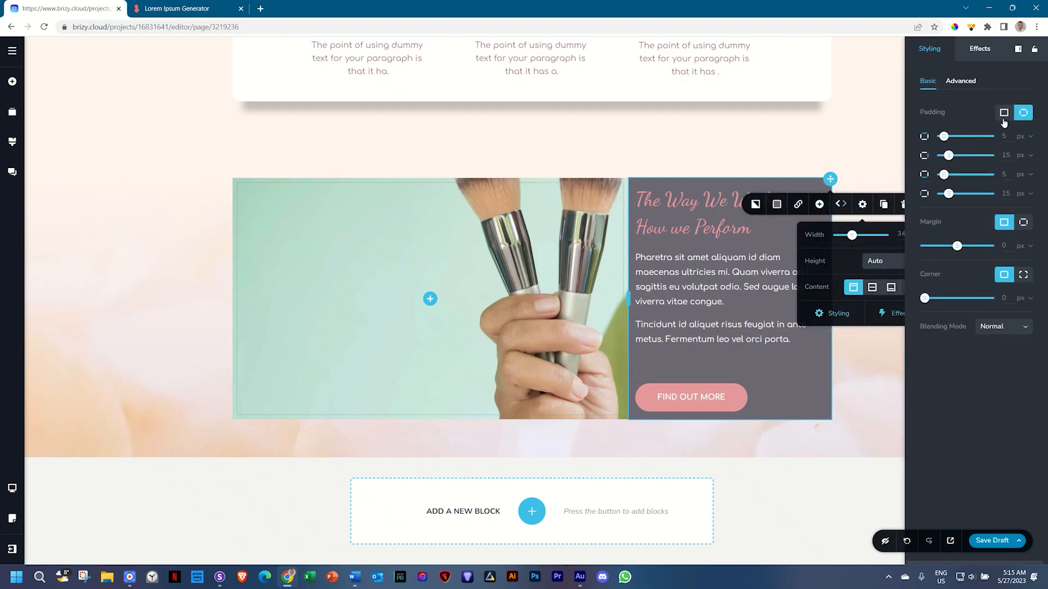
pyautogui.click(1004, 114)
pyautogui.doubleClick(1006, 136)
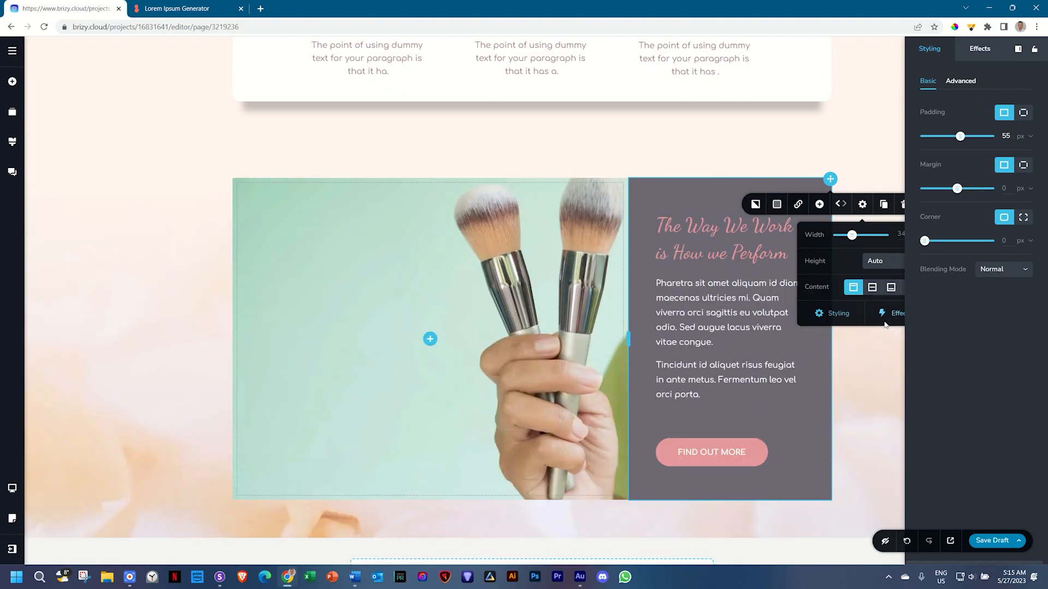
pyautogui.click(854, 376)
pyautogui.scroll(-2, 787, 363)
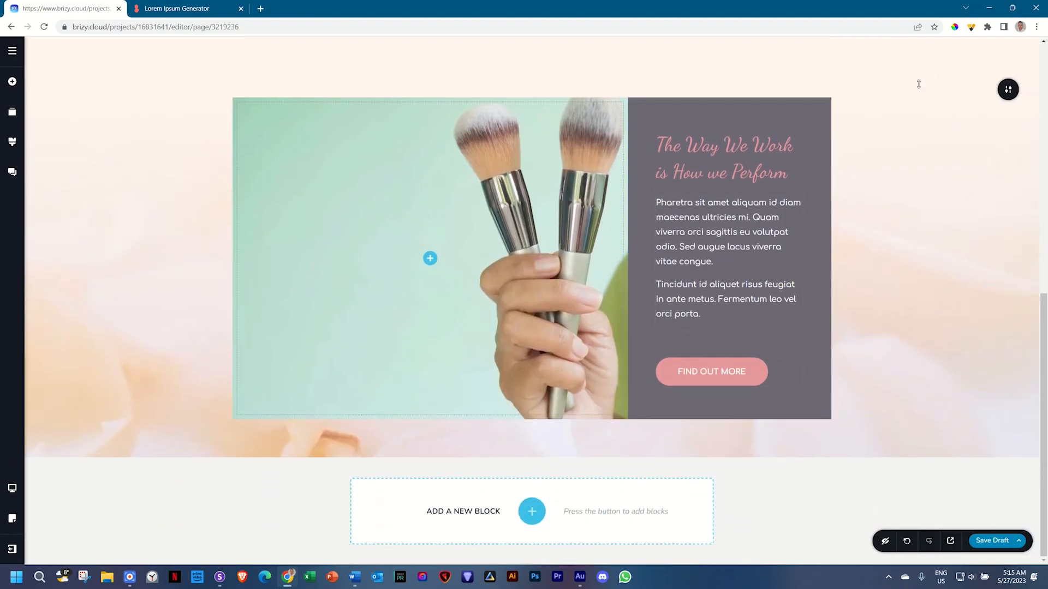
pyautogui.scroll(4, 917, 84)
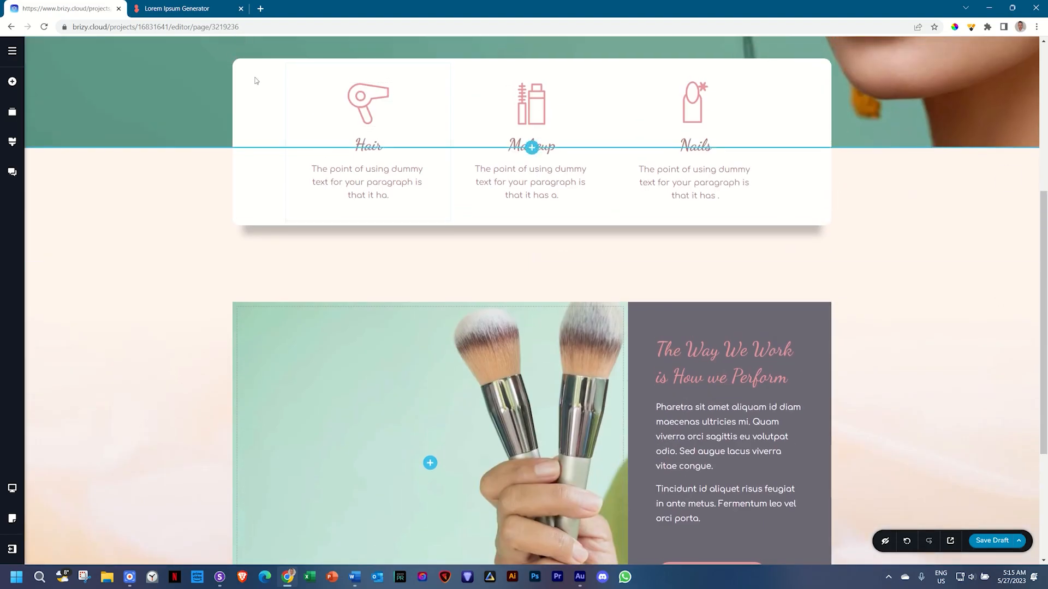
pyautogui.scroll(-4, 919, 280)
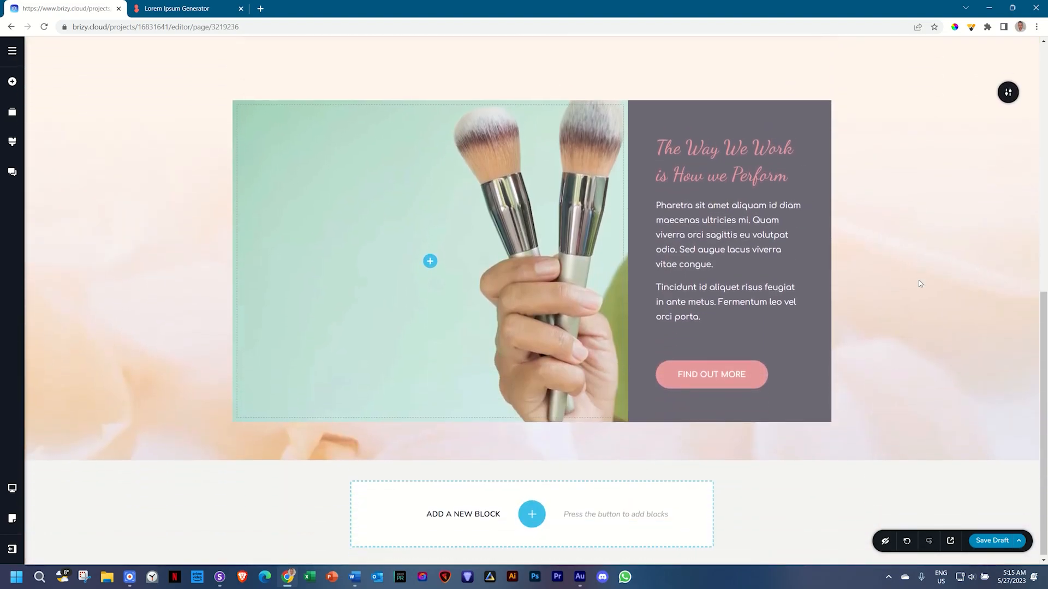
# - Round the dark text column's top-right and bottom-right corners to 15 px, leaving its inner corners square
pyautogui.scroll(1, 919, 280)
pyautogui.click(695, 172)
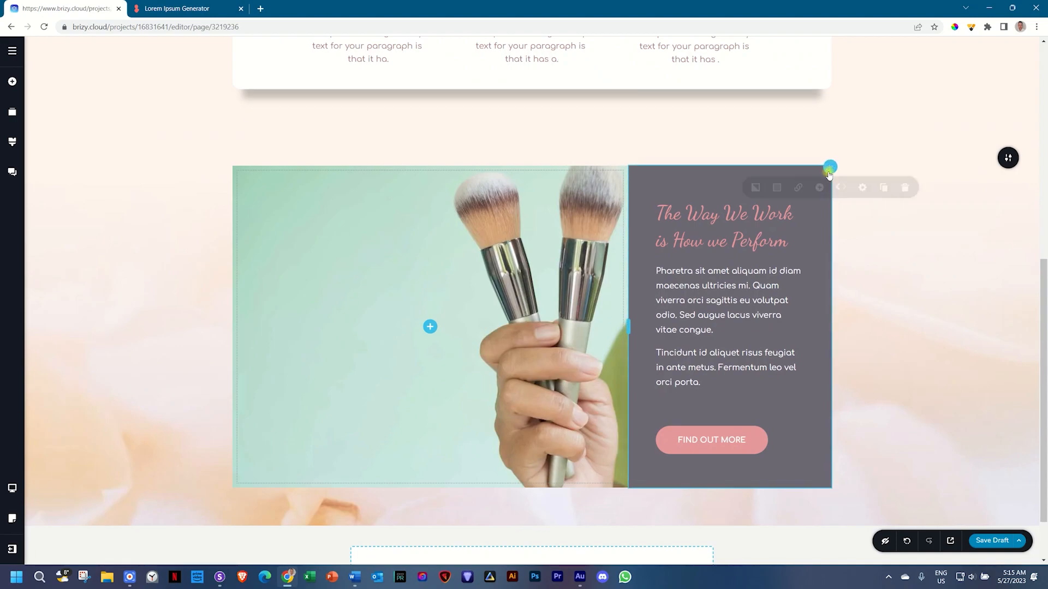
pyautogui.click(862, 191)
pyautogui.click(835, 304)
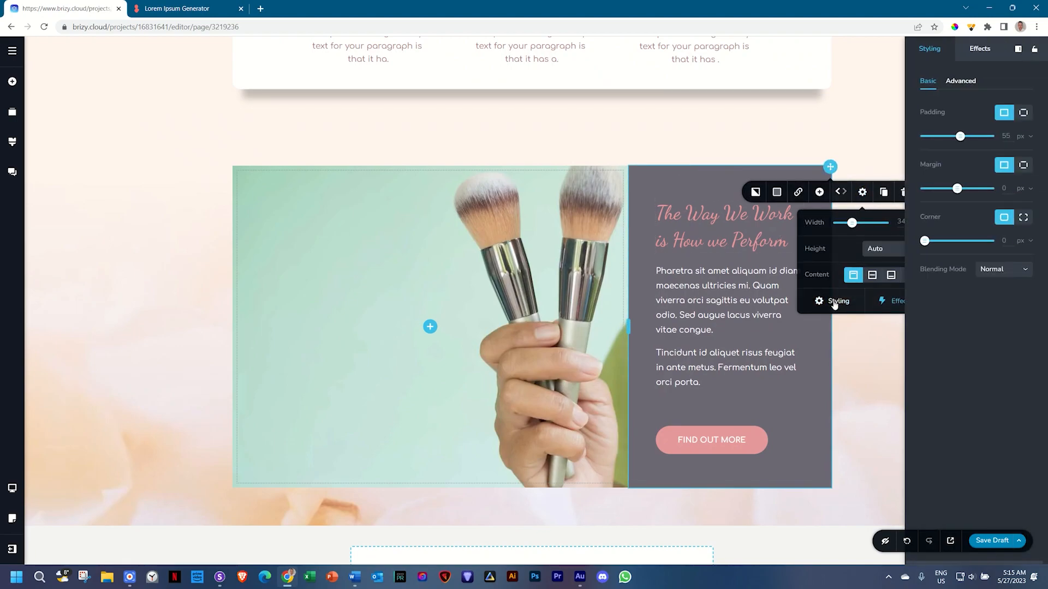
pyautogui.click(1024, 218)
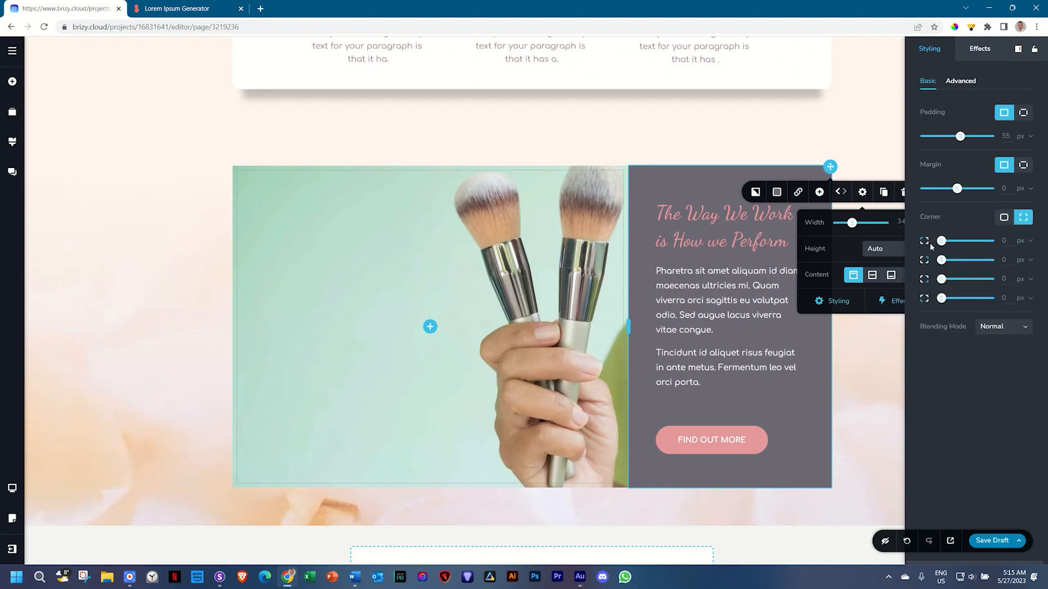
pyautogui.click(1003, 260)
pyautogui.click(1006, 279)
pyautogui.write('15')
pyautogui.click(863, 293)
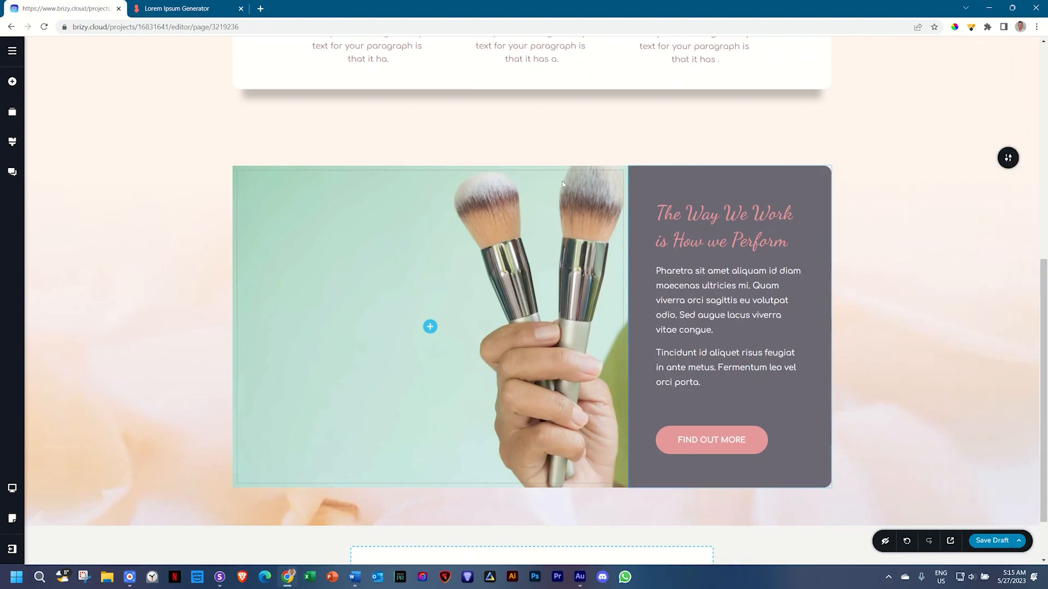
# - Round the top-left and bottom-left corners of the brushes photo column to 15 px
pyautogui.click(627, 171)
pyautogui.click(659, 191)
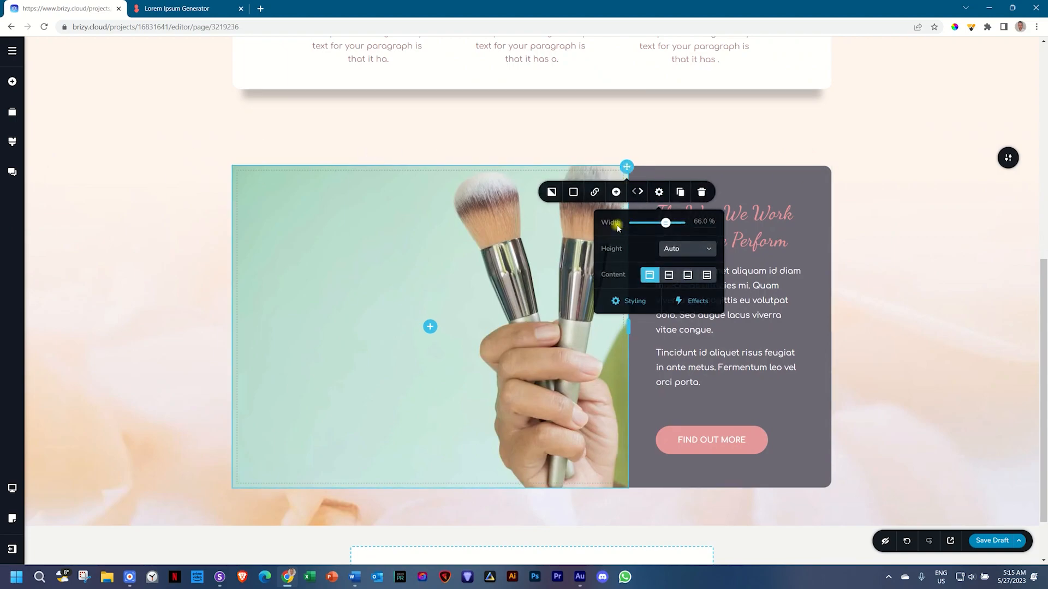
pyautogui.click(632, 300)
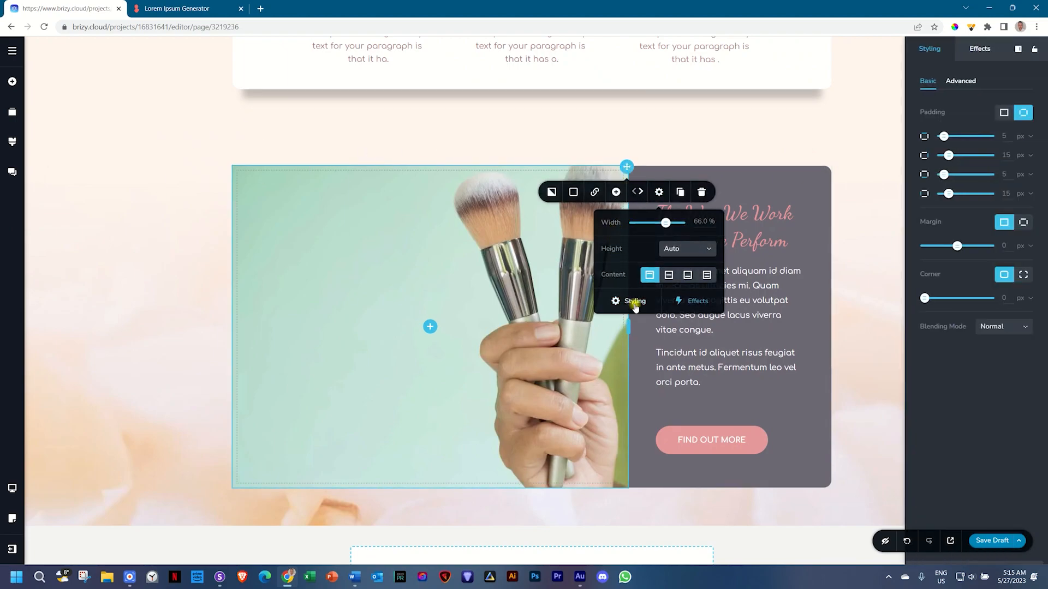
pyautogui.click(1023, 274)
pyautogui.click(1004, 298)
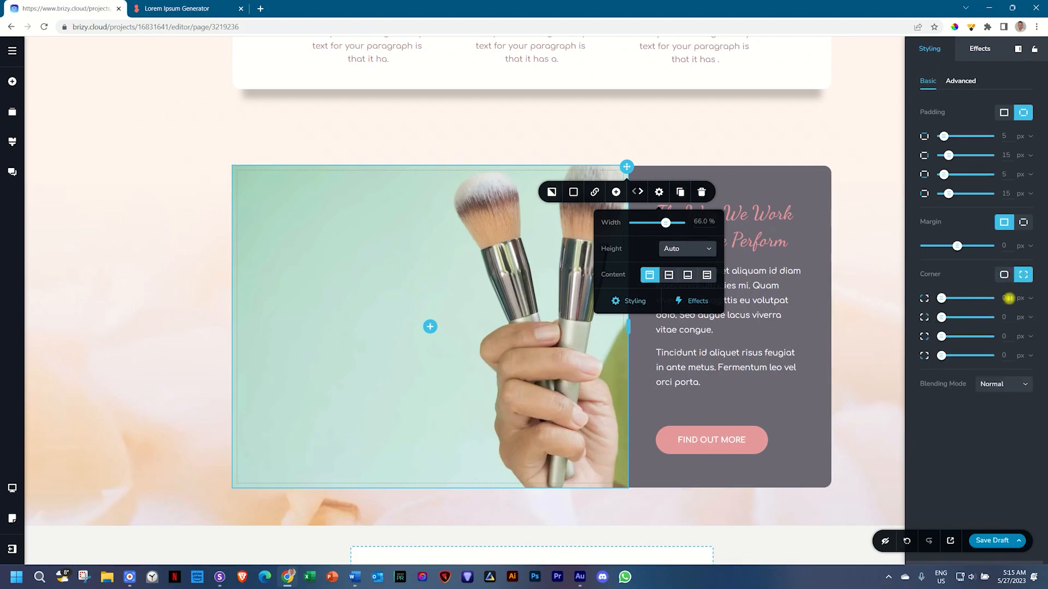
pyautogui.click(1004, 355)
pyautogui.write('15')
pyautogui.click(890, 285)
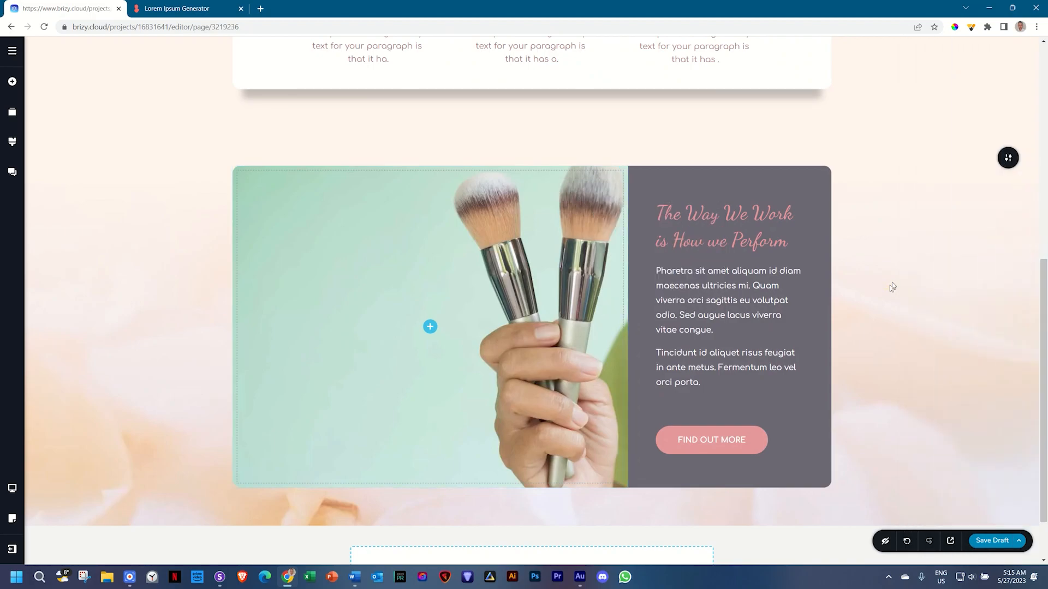
pyautogui.scroll(-1, 903, 273)
pyautogui.scroll(3, 904, 277)
pyautogui.scroll(-3, 818, 303)
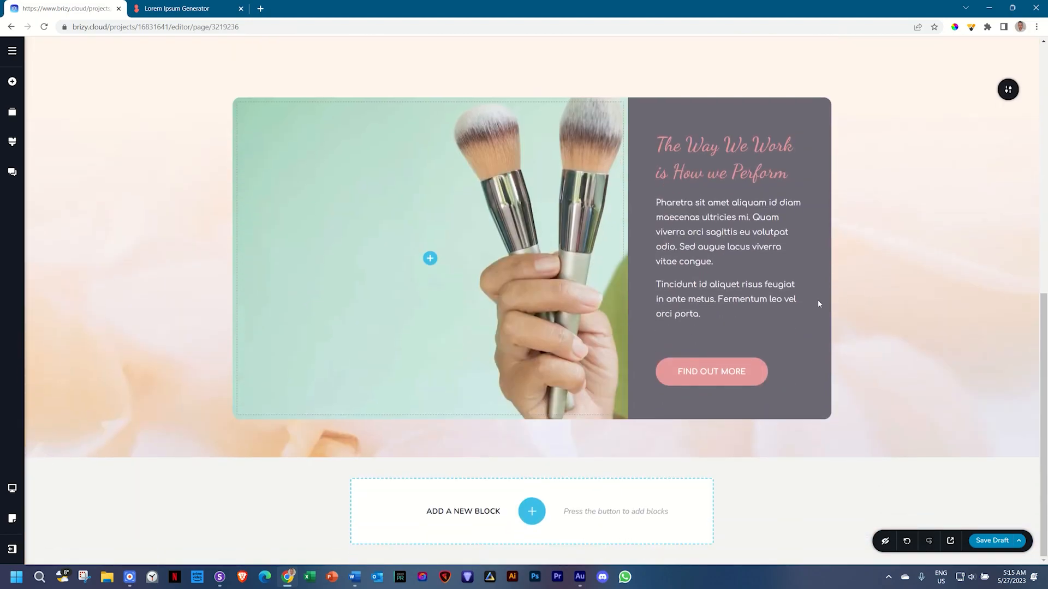
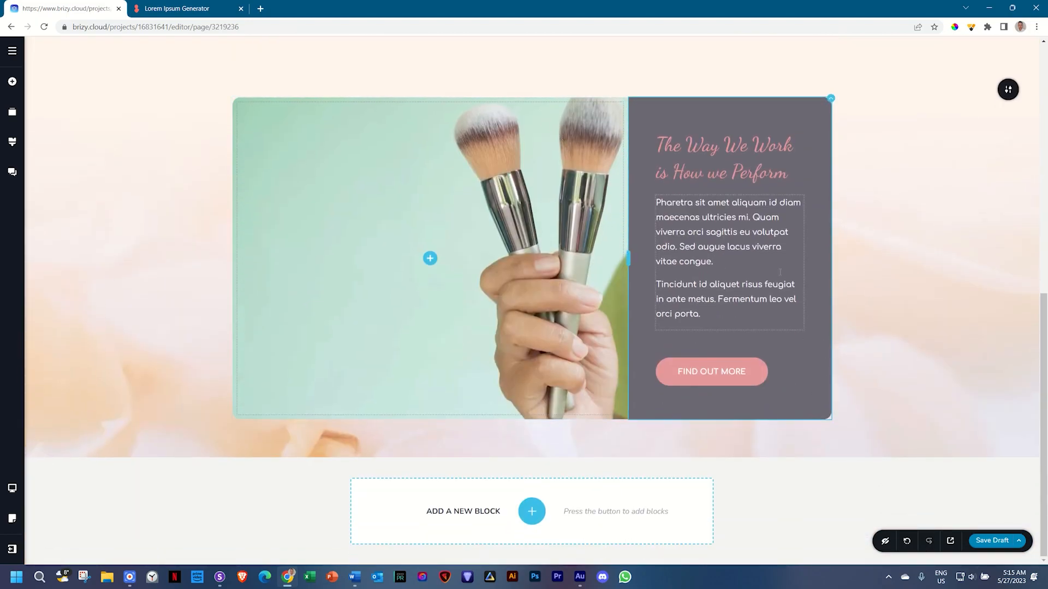
# - Add two text elements over the brushes photo and replace the first one's text with "Inner Beauty" in uppercase
pyautogui.click(430, 258)
pyautogui.moveTo(61, 191); pyautogui.dragTo(266, 176)
pyautogui.tripleClick(387, 113)
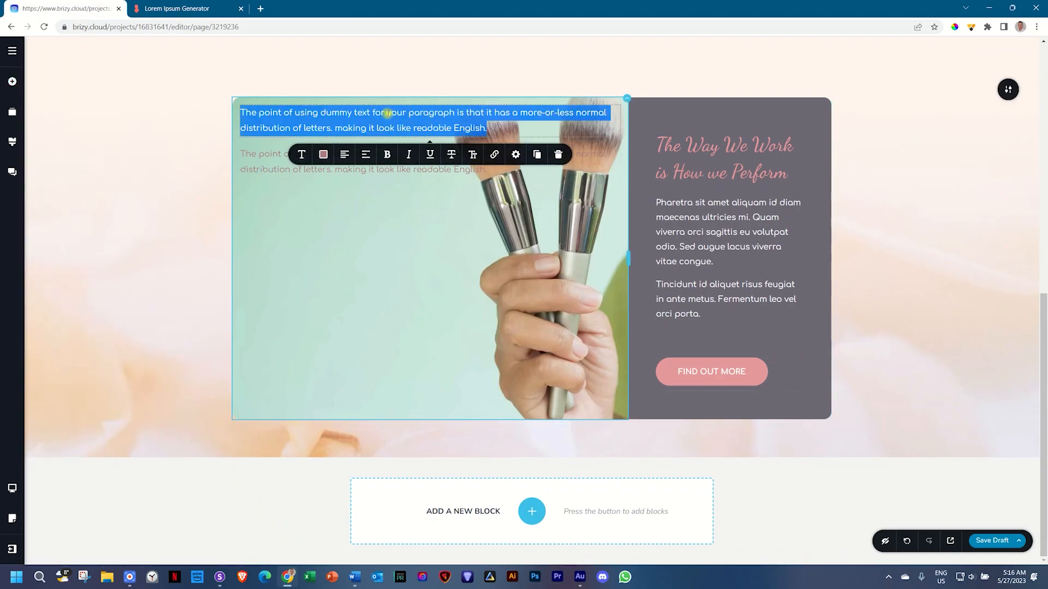
pyautogui.write('Inn')
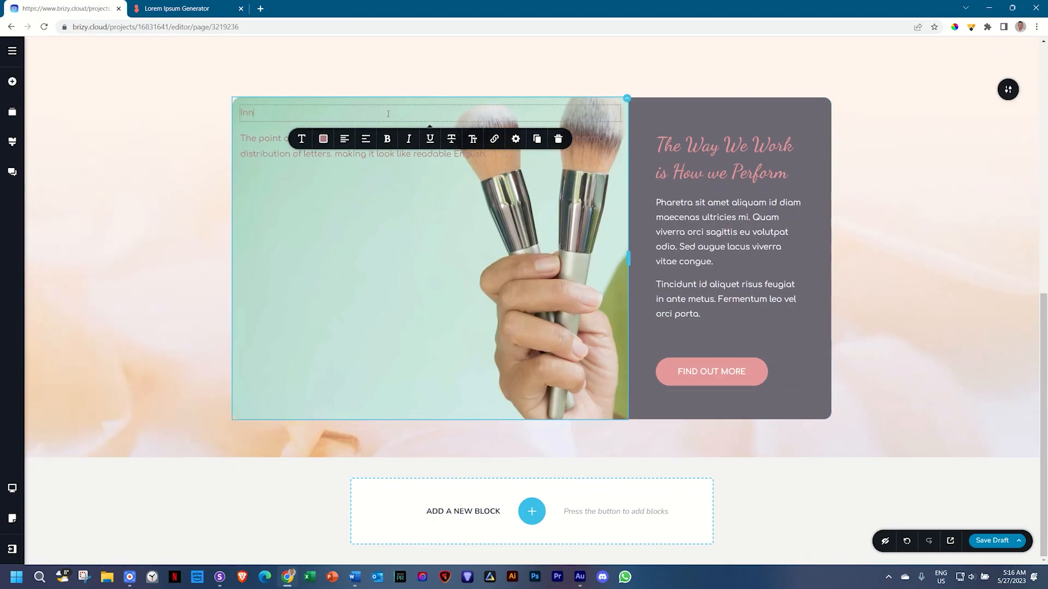
pyautogui.write('er Beauty')
# - Color the INNER BEAUTY text black and set it to size 32 px with bold weight
pyautogui.click(323, 138)
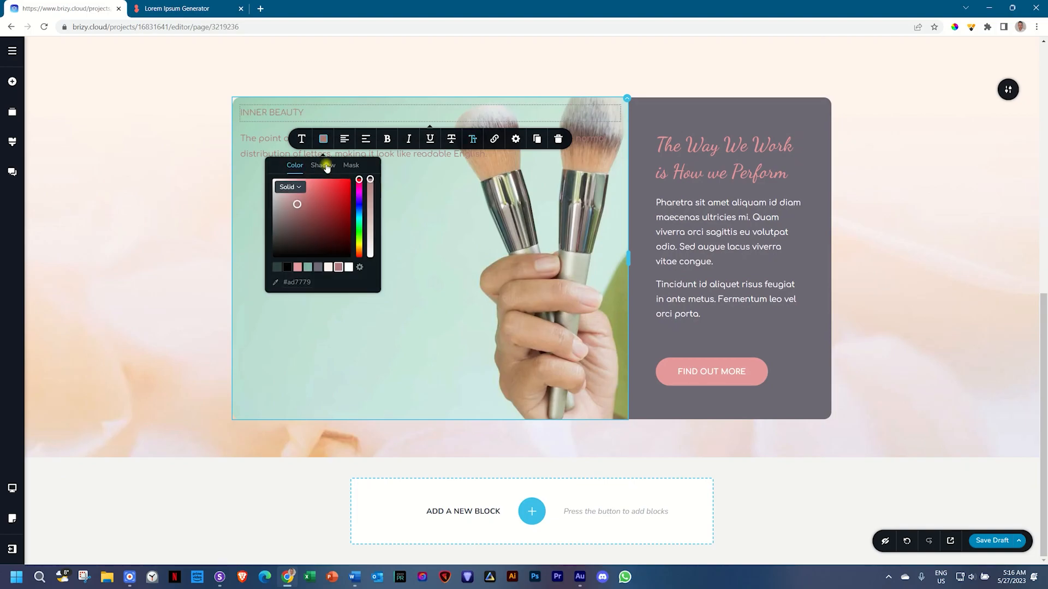
pyautogui.click(288, 268)
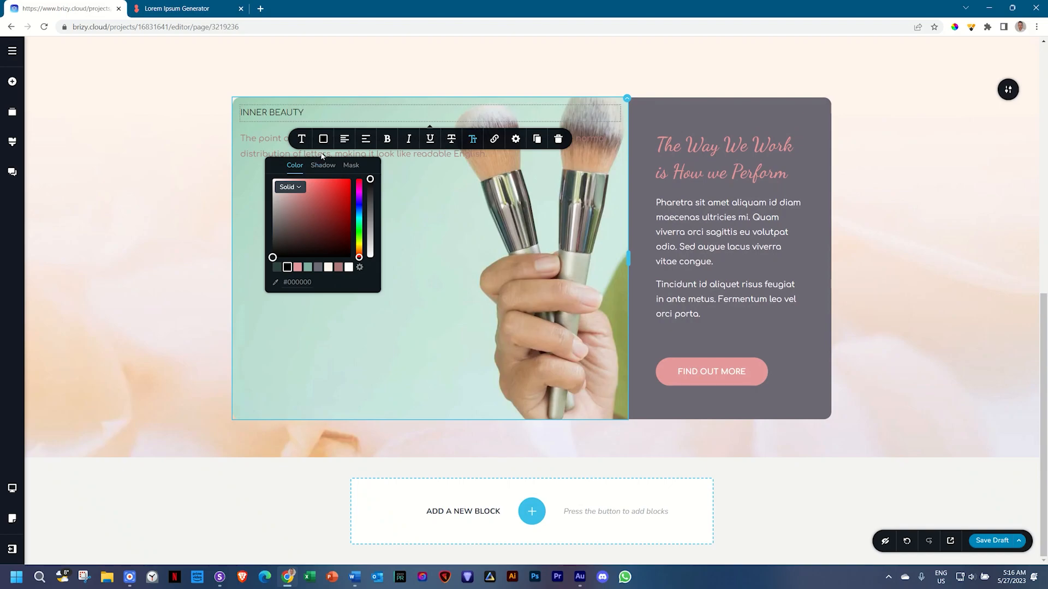
pyautogui.click(304, 142)
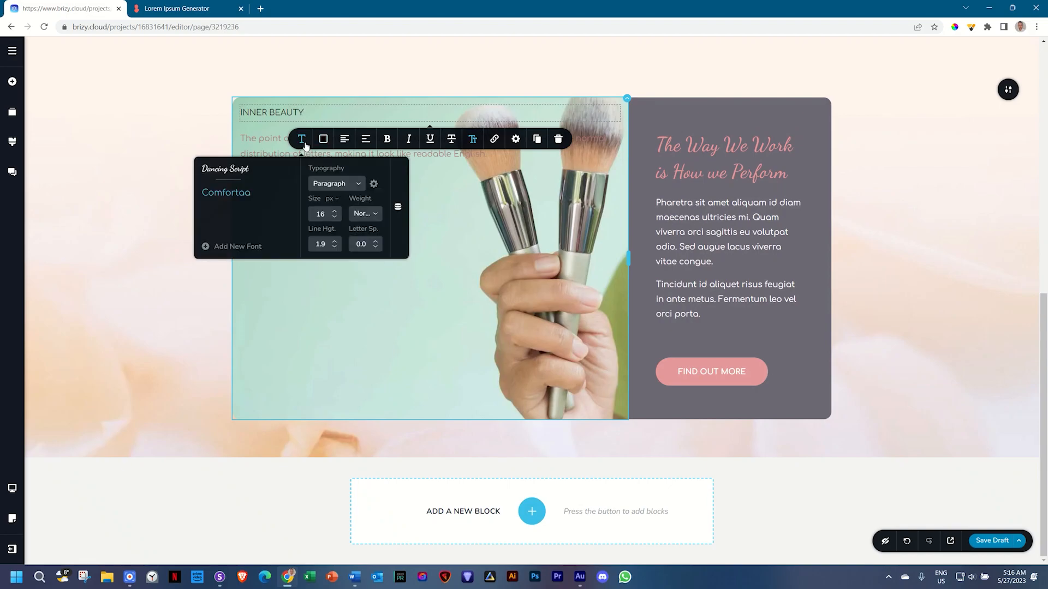
pyautogui.doubleClick(322, 215)
pyautogui.write('32')
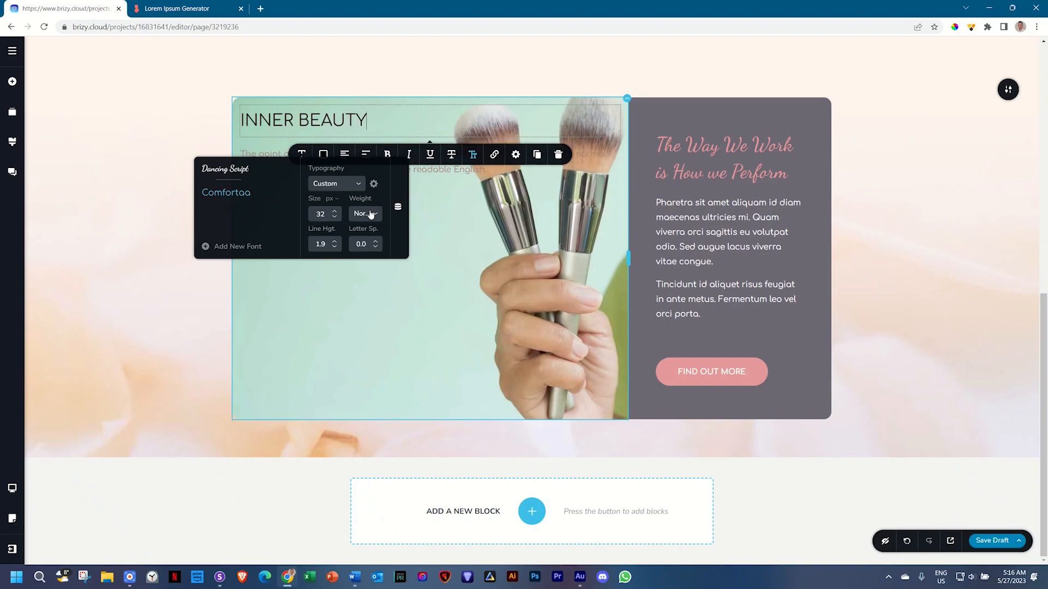
pyautogui.click(365, 213)
pyautogui.click(363, 292)
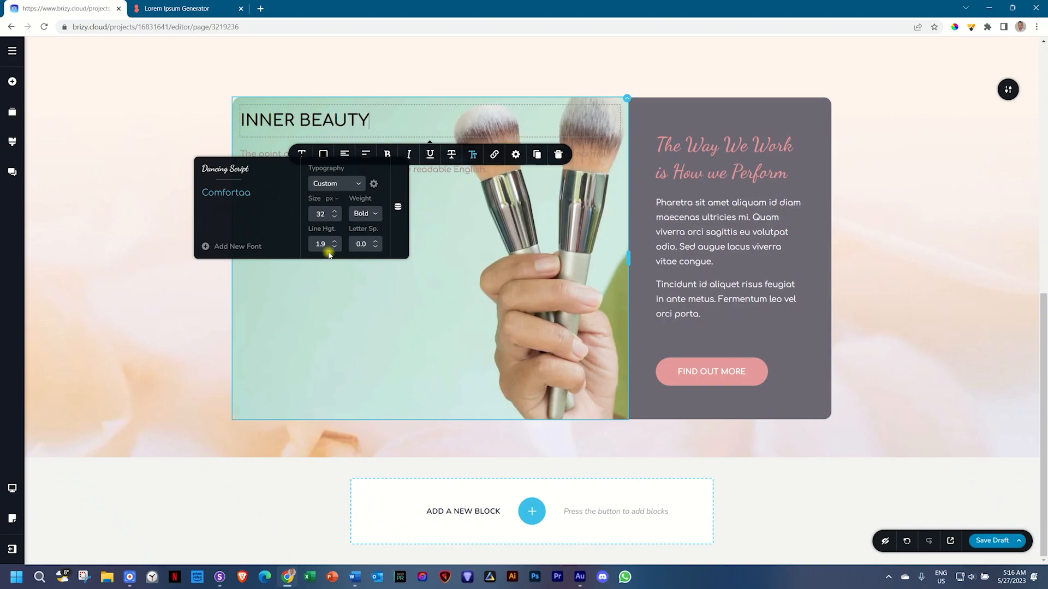
# - Reduce the INNER BEAUTY line height to 1.0 and widen its letter spacing by several increments
pyautogui.click(335, 248)
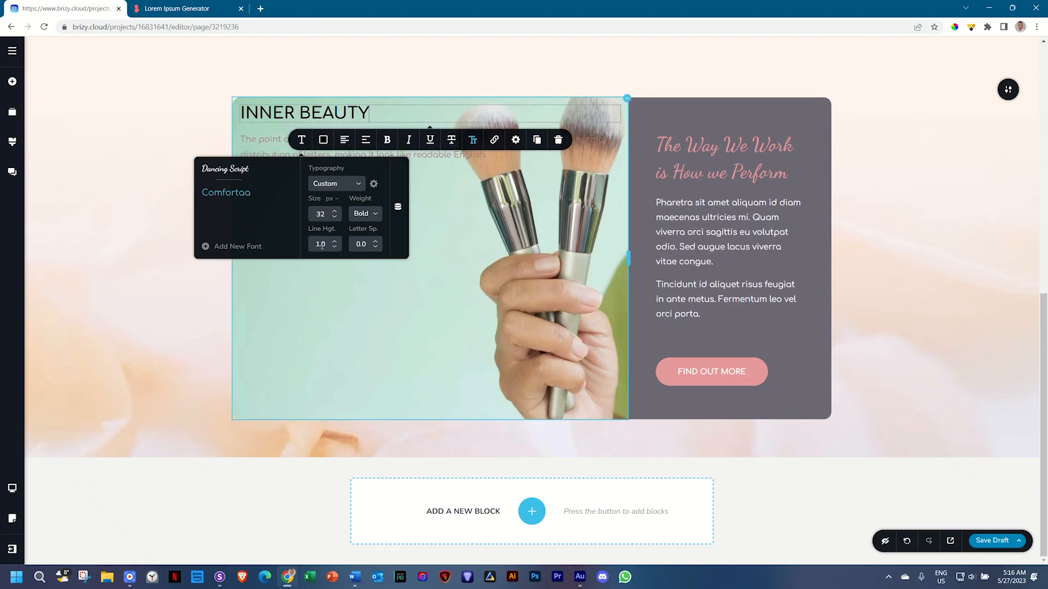
pyautogui.click(375, 242)
pyautogui.click(374, 242)
pyautogui.click(374, 242)
pyautogui.click(374, 242)
pyautogui.moveTo(375, 242); pyautogui.dragTo(374, 244)
pyautogui.click(437, 225)
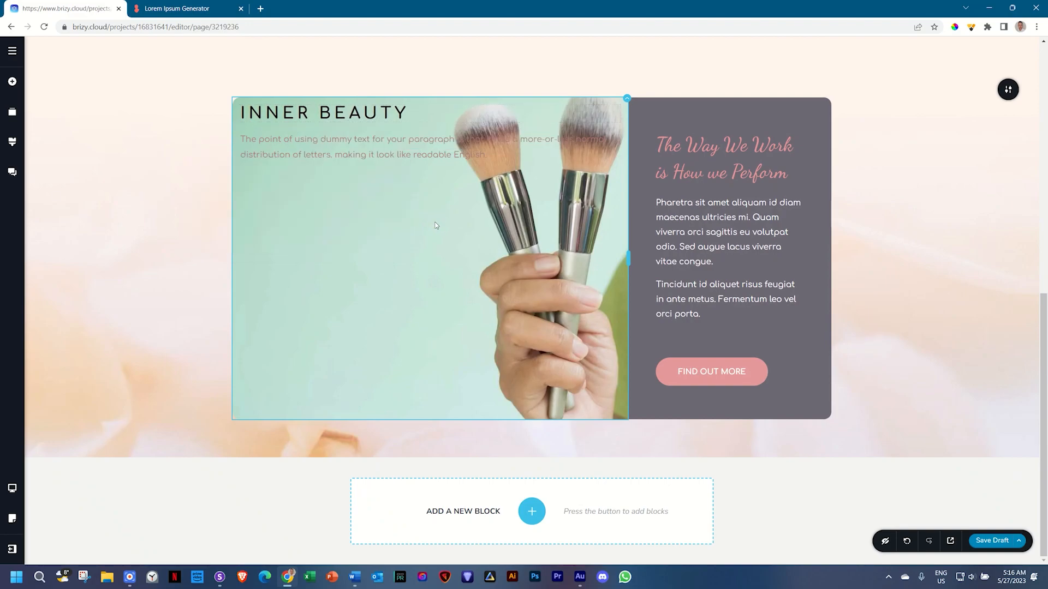
# - Replace the second text over the brushes photo with "Par Excellence" and color it white
pyautogui.tripleClick(402, 151)
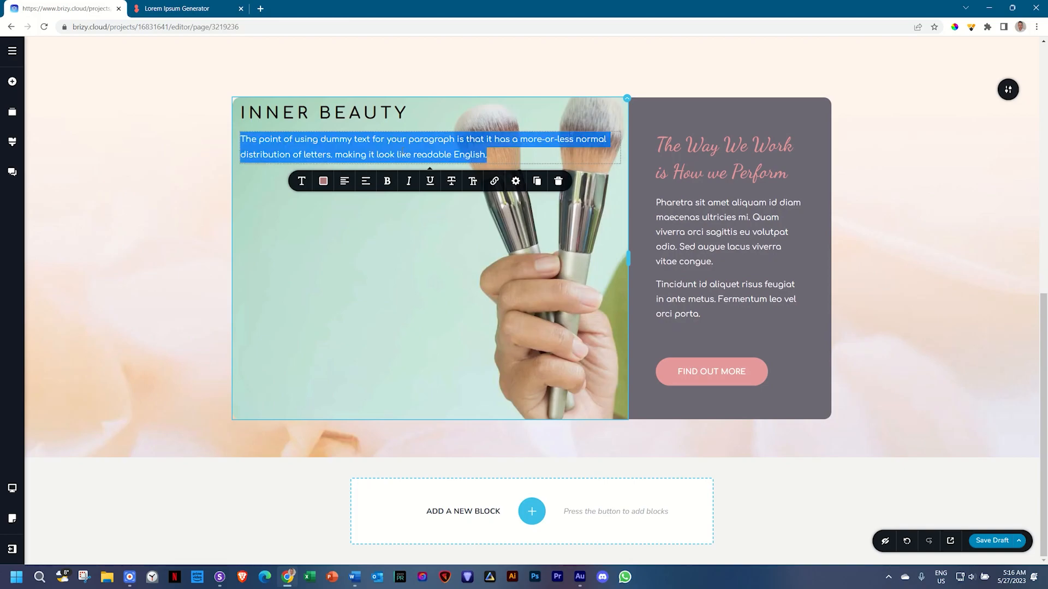
pyautogui.write('Par Excellence')
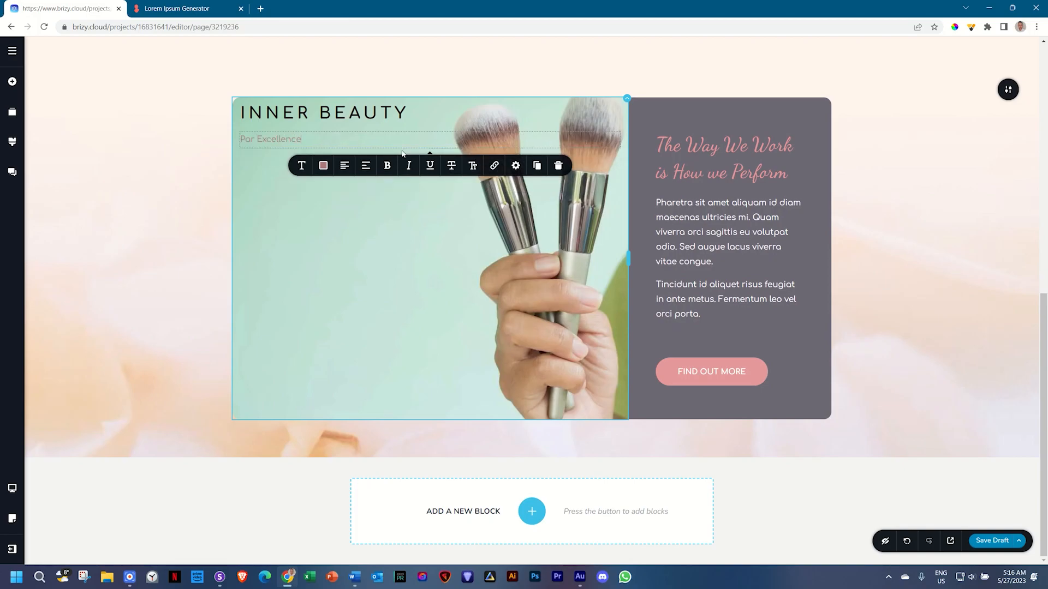
pyautogui.click(323, 165)
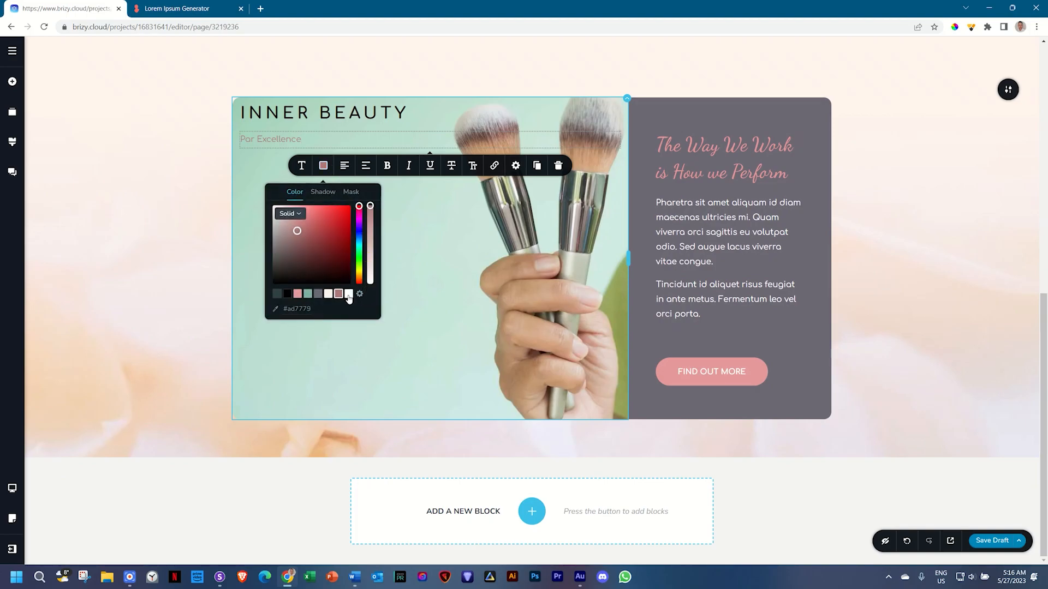
pyautogui.click(348, 295)
# - Set the font size of the "Par Excellence" text to 60 px
pyautogui.click(303, 167)
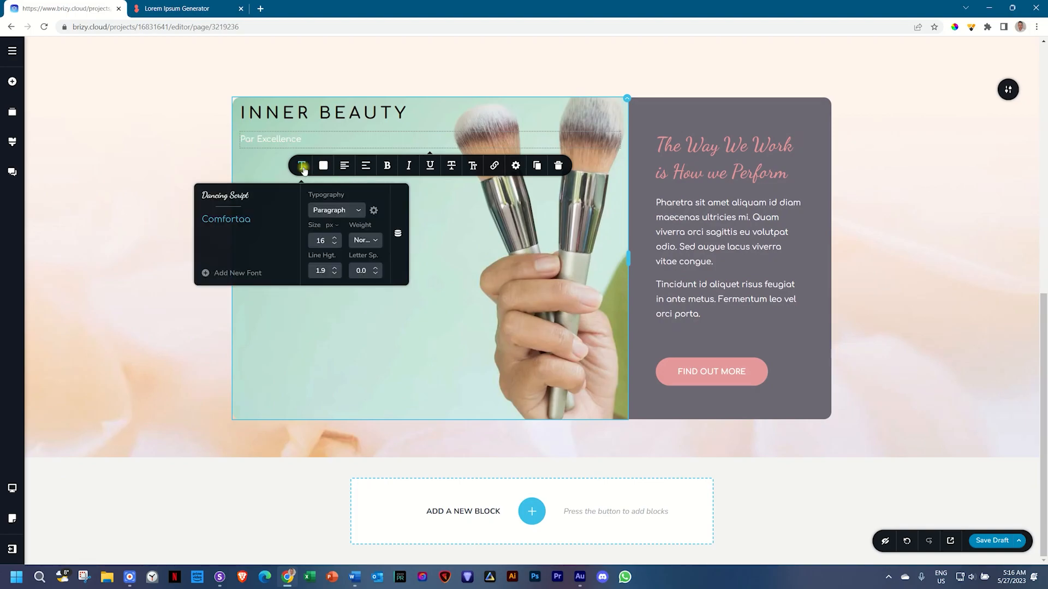
pyautogui.doubleClick(321, 241)
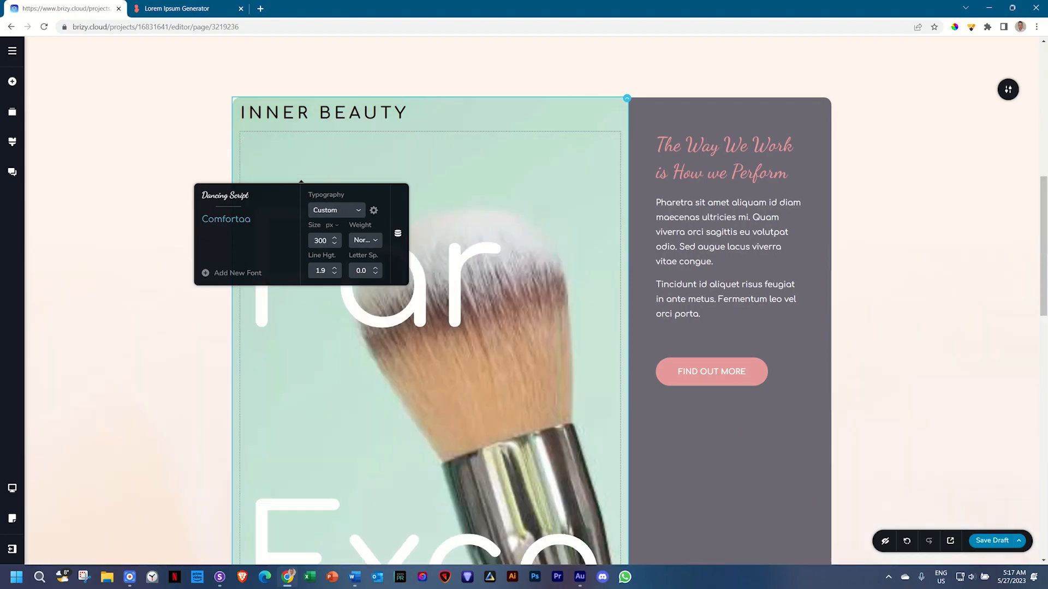
pyautogui.doubleClick(320, 244)
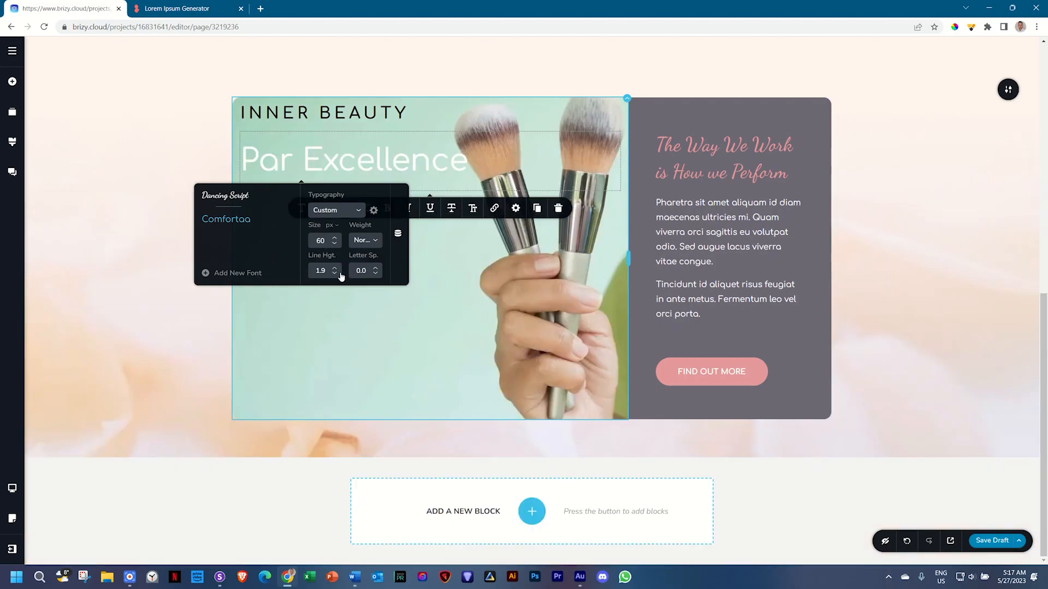
# - Reduce the line height of the "Par Excellence" text to 1.0 and add a black text shadow at about 29% opacity
pyautogui.click(338, 274)
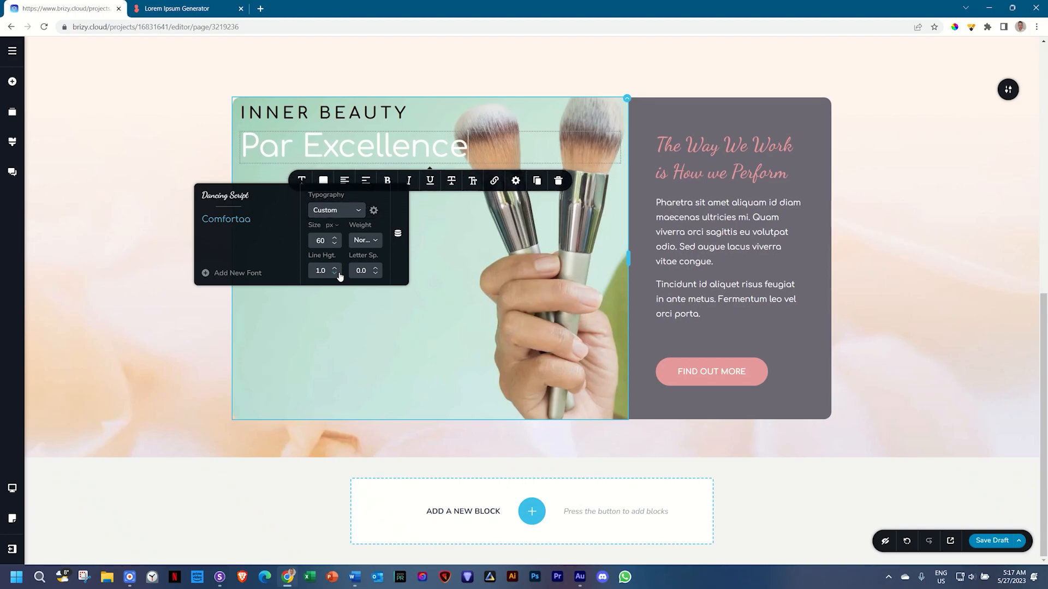
pyautogui.click(462, 265)
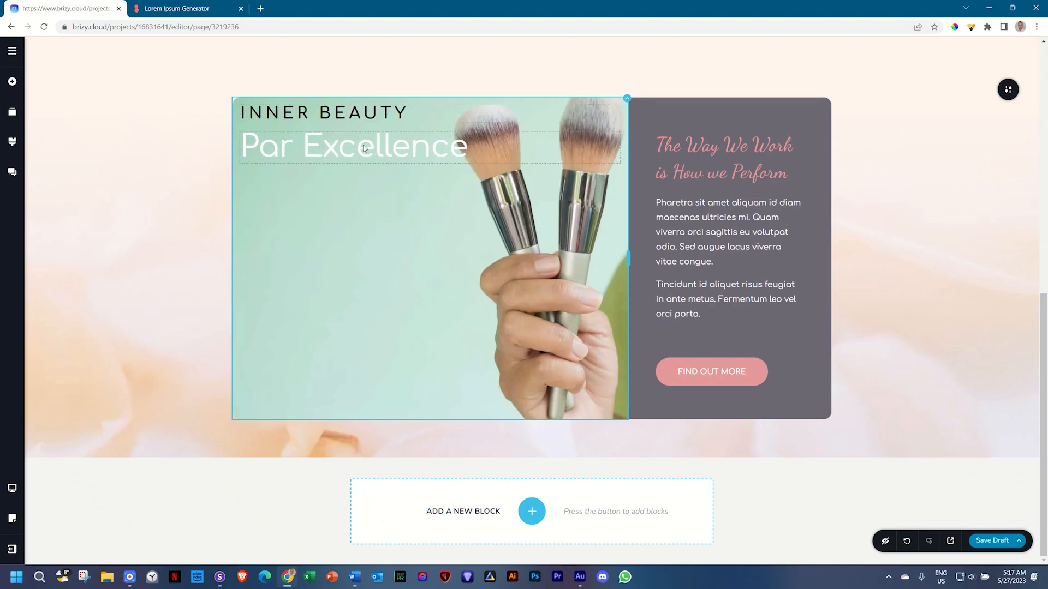
pyautogui.click(344, 145)
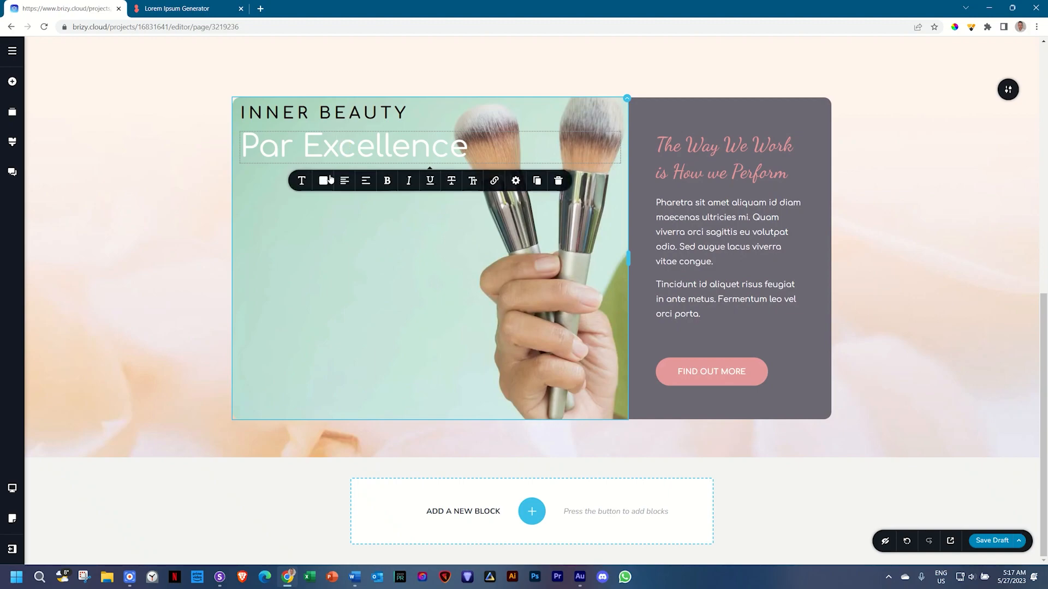
pyautogui.click(300, 182)
pyautogui.click(319, 184)
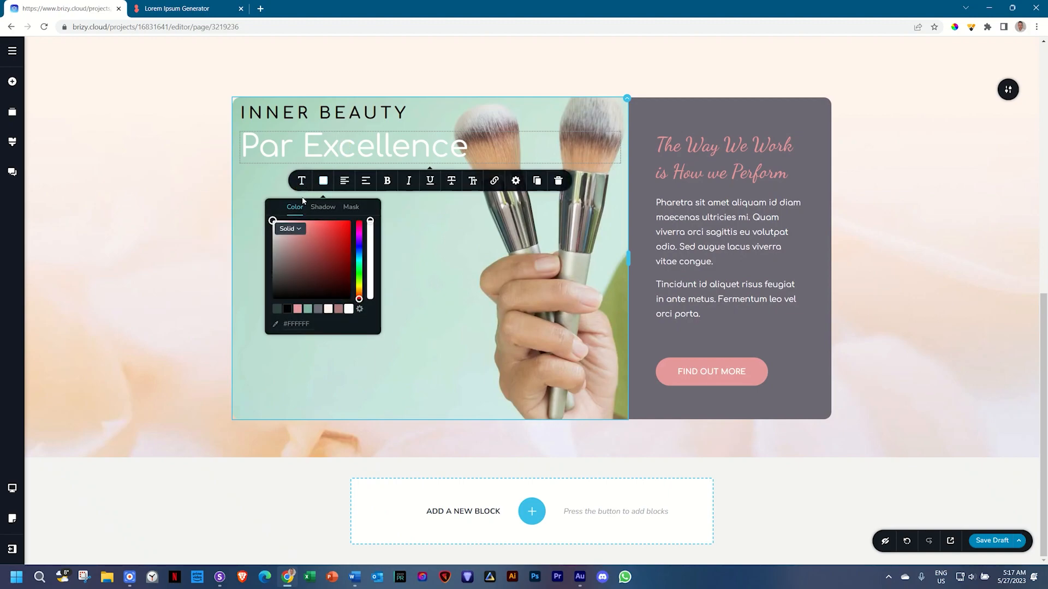
pyautogui.click(323, 207)
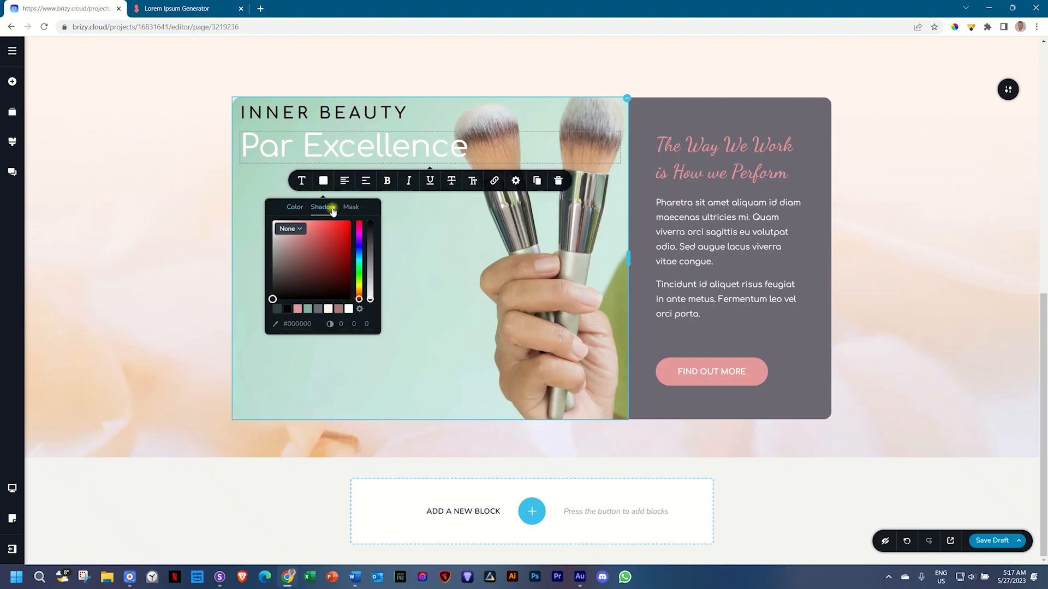
pyautogui.click(287, 310)
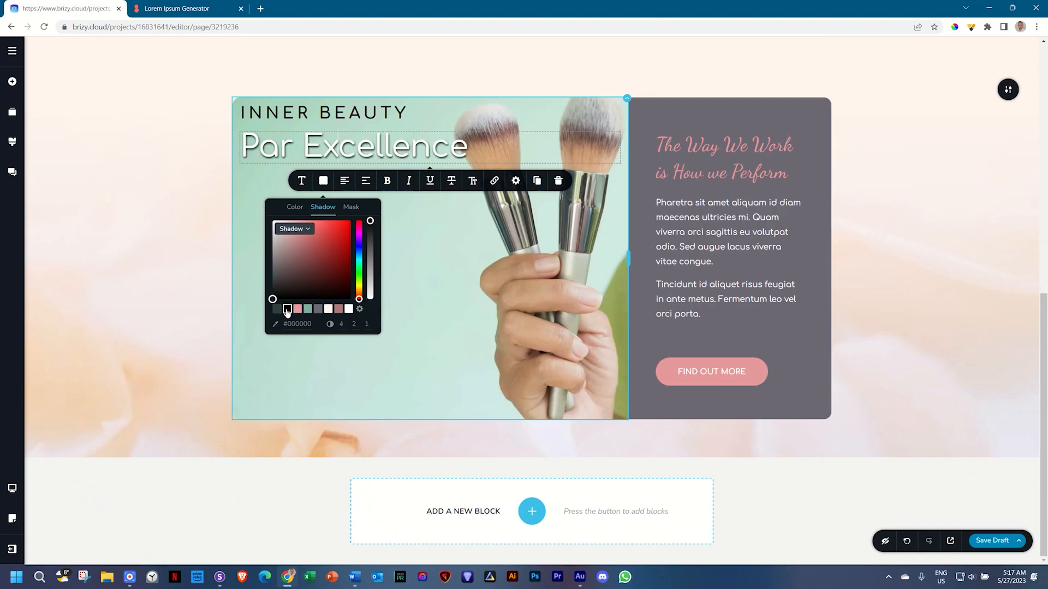
pyautogui.moveTo(371, 220); pyautogui.dragTo(371, 277)
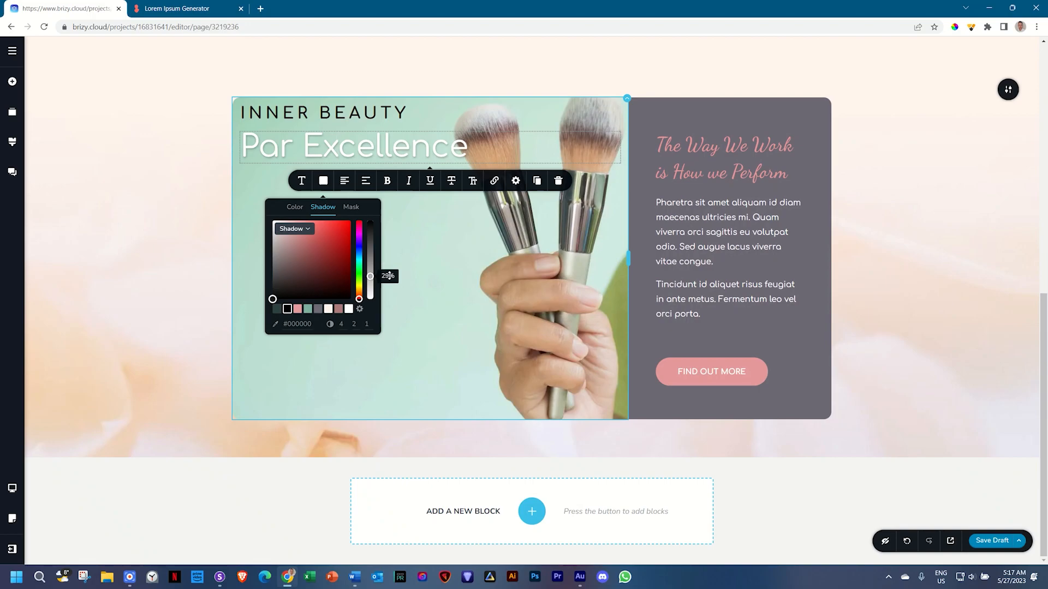
pyautogui.click(377, 116)
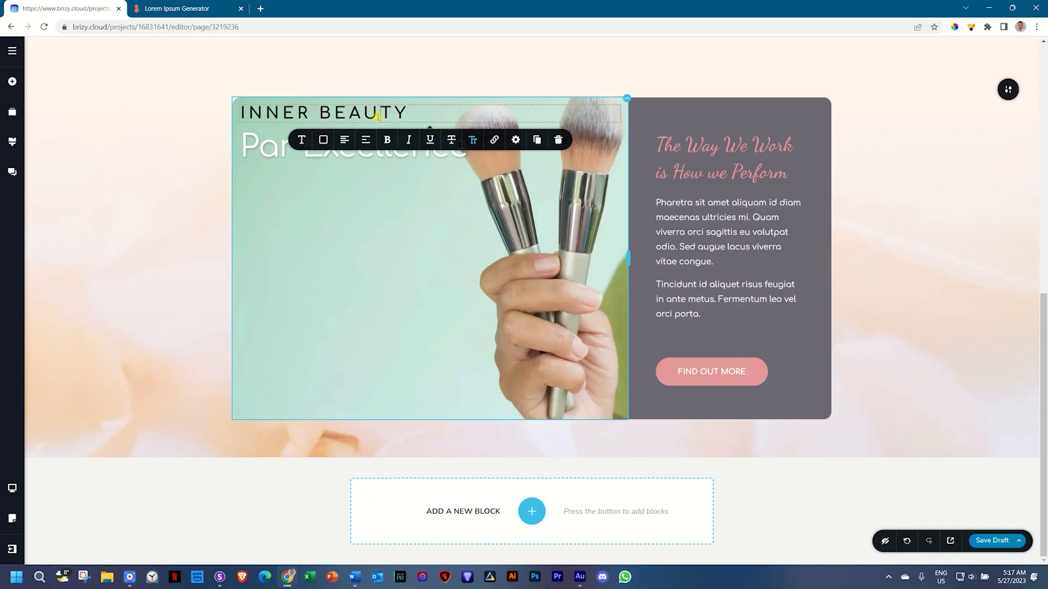
# - Align the brushes photo column's content to the bottom and set its padding to 55 px on all sides
pyautogui.click(625, 139)
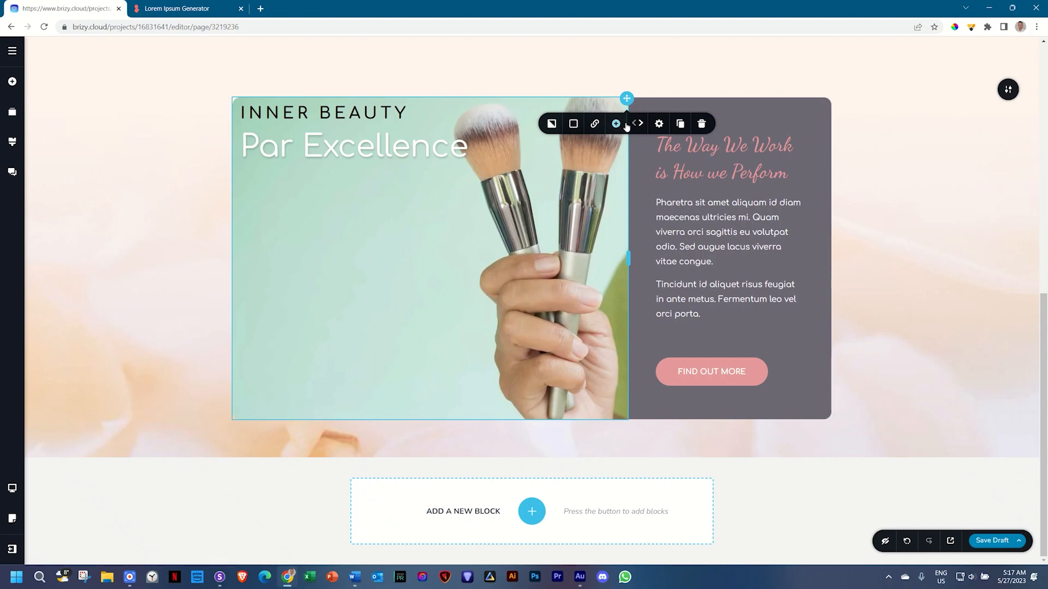
pyautogui.click(659, 125)
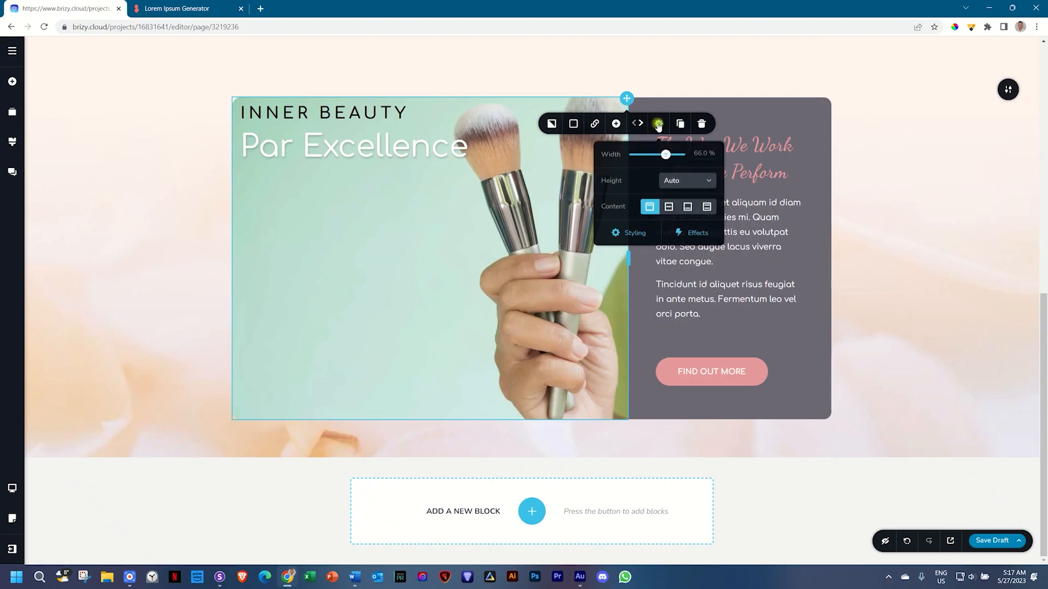
pyautogui.click(688, 208)
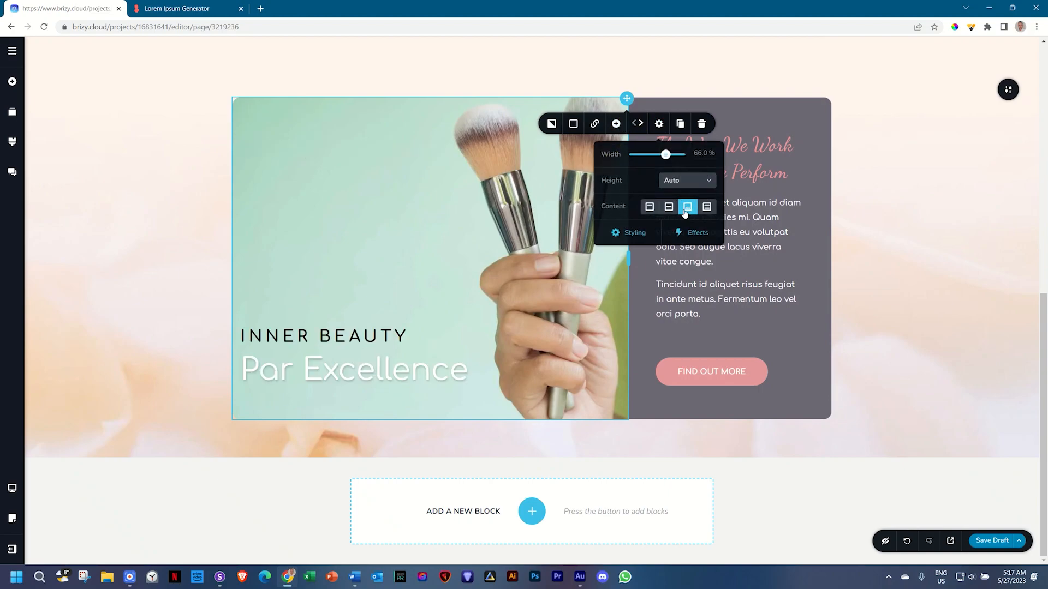
pyautogui.click(635, 233)
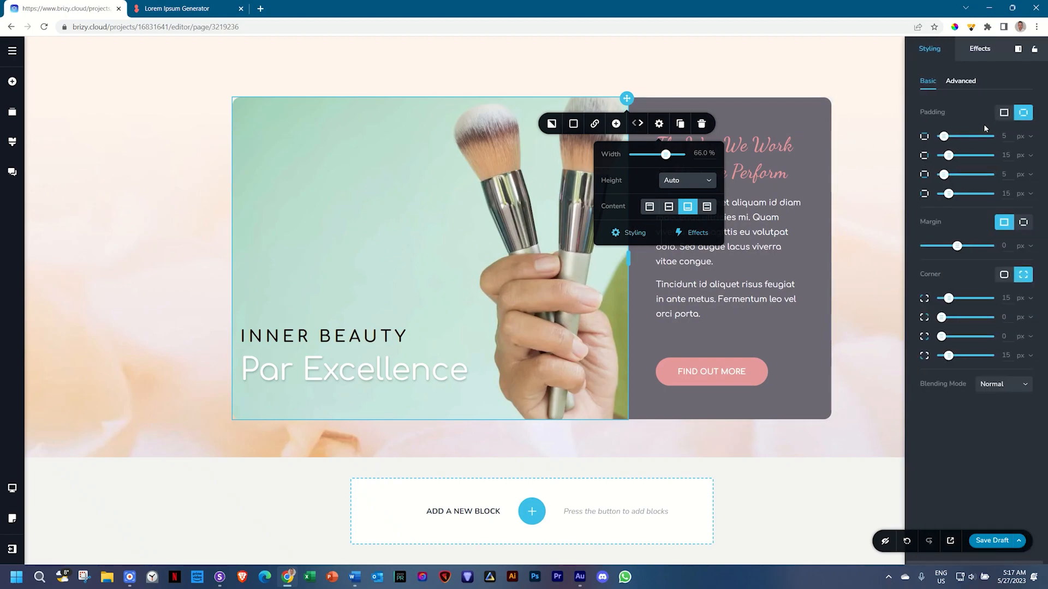
pyautogui.click(1004, 113)
pyautogui.click(1006, 136)
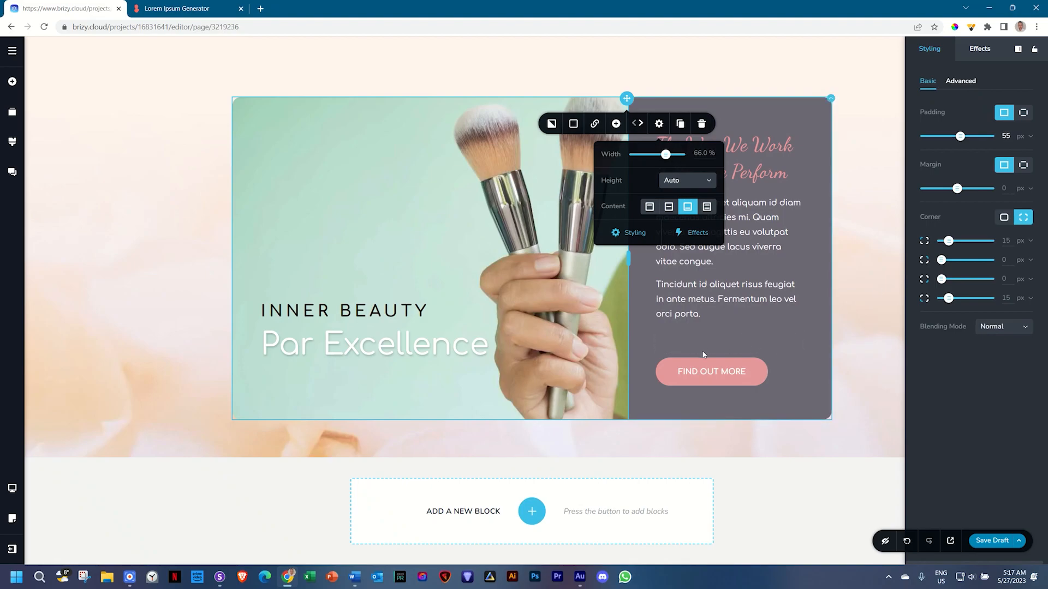
# - Delete the spacer below the "Par Excellence" text and reduce the top padding of the About block
pyautogui.click(391, 384)
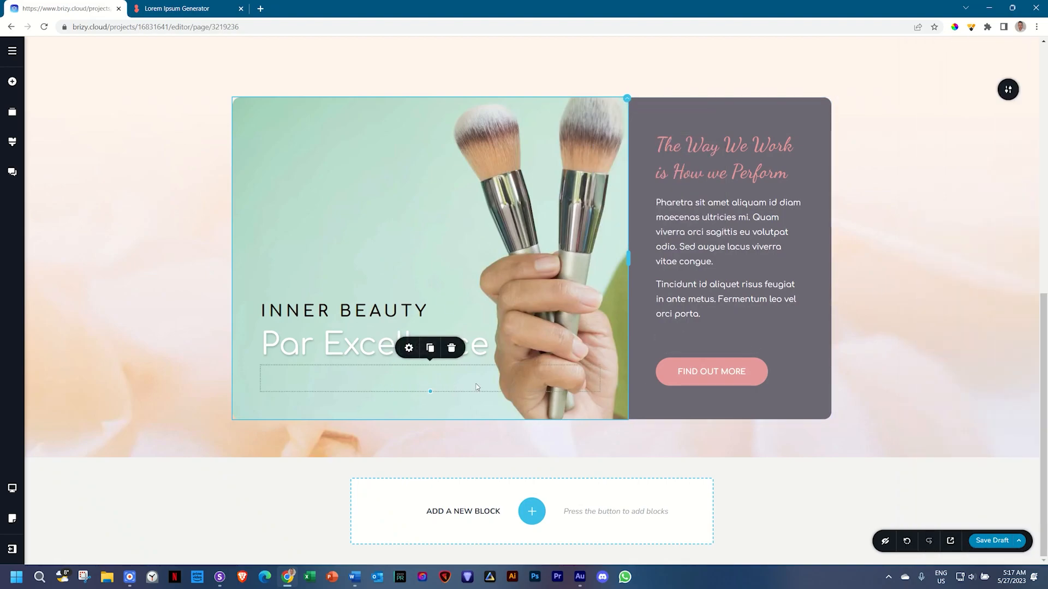
pyautogui.click(451, 349)
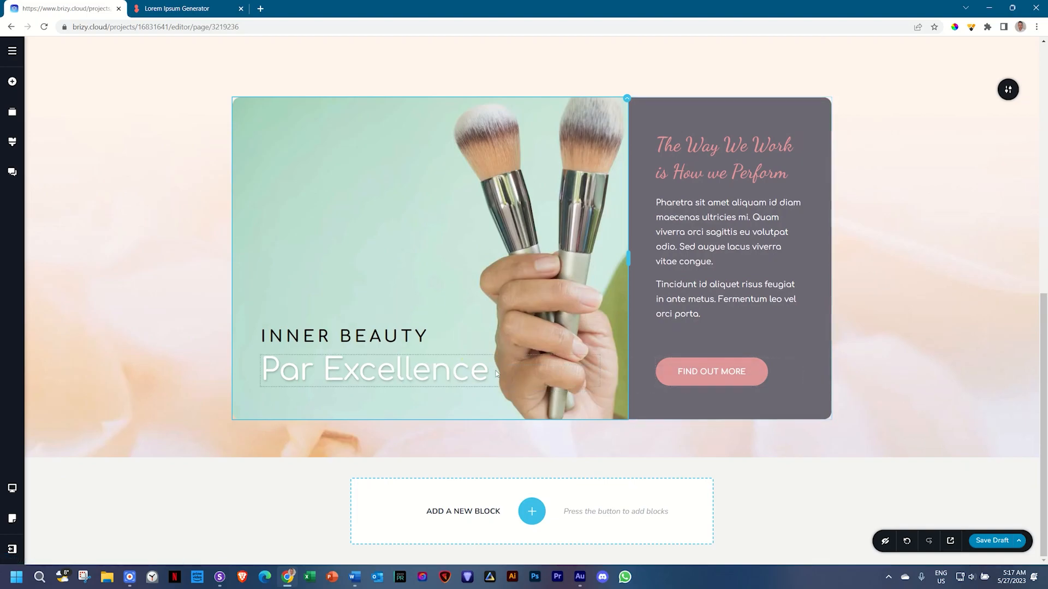
pyautogui.scroll(3, 496, 374)
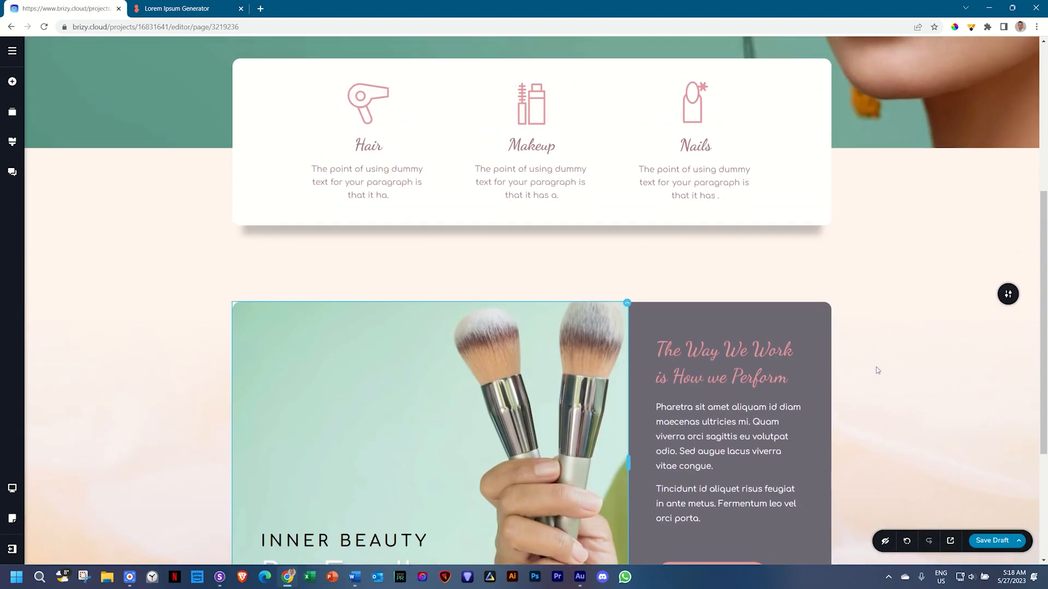
pyautogui.moveTo(926, 297); pyautogui.dragTo(934, 275)
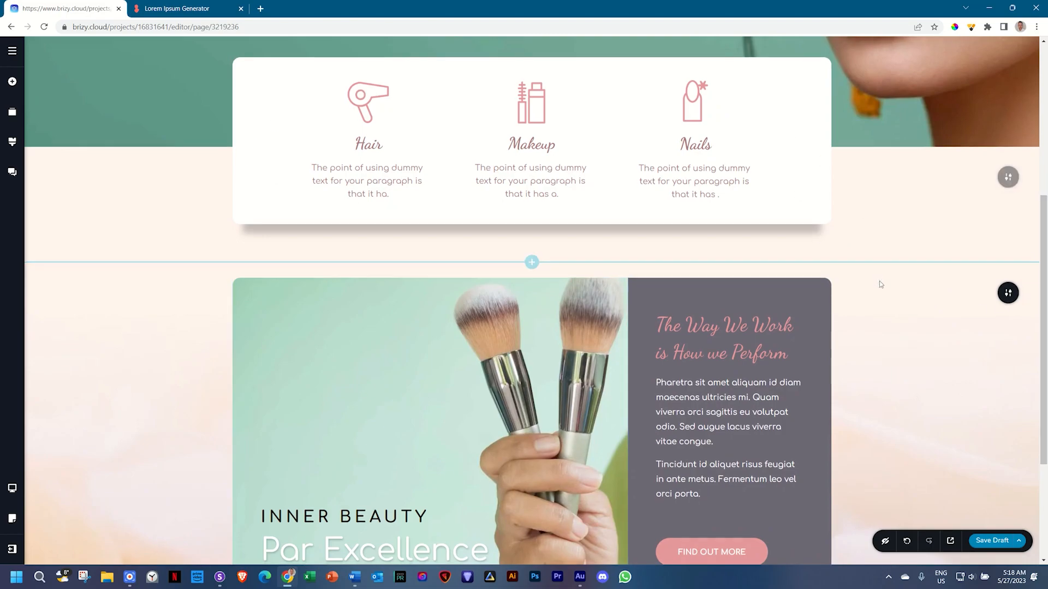
# - Add a blank block below the About section, insert a row in it and delete the row's left column
pyautogui.scroll(-3, 881, 283)
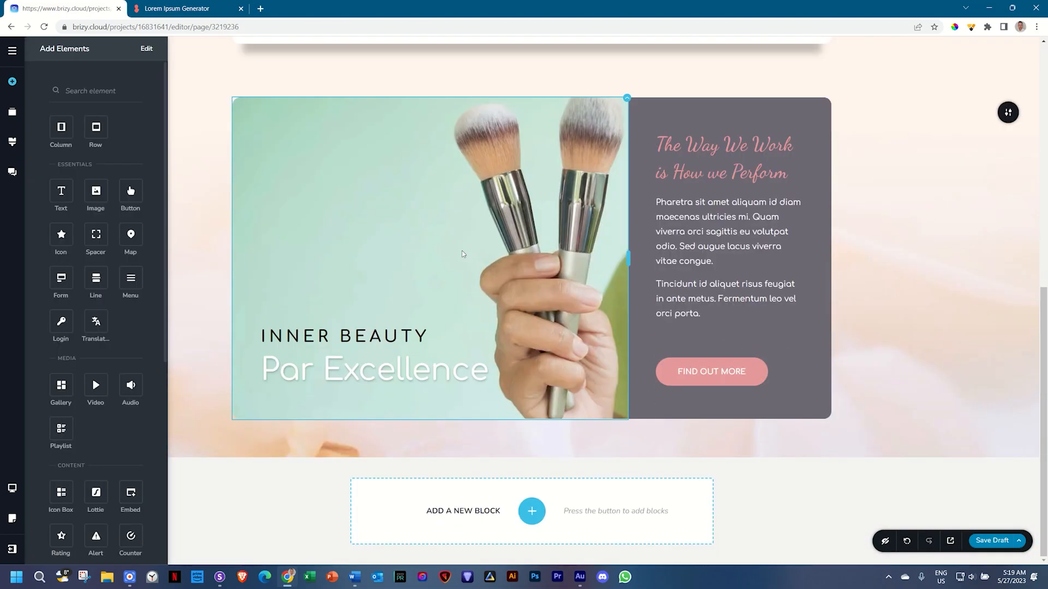
pyautogui.click(532, 511)
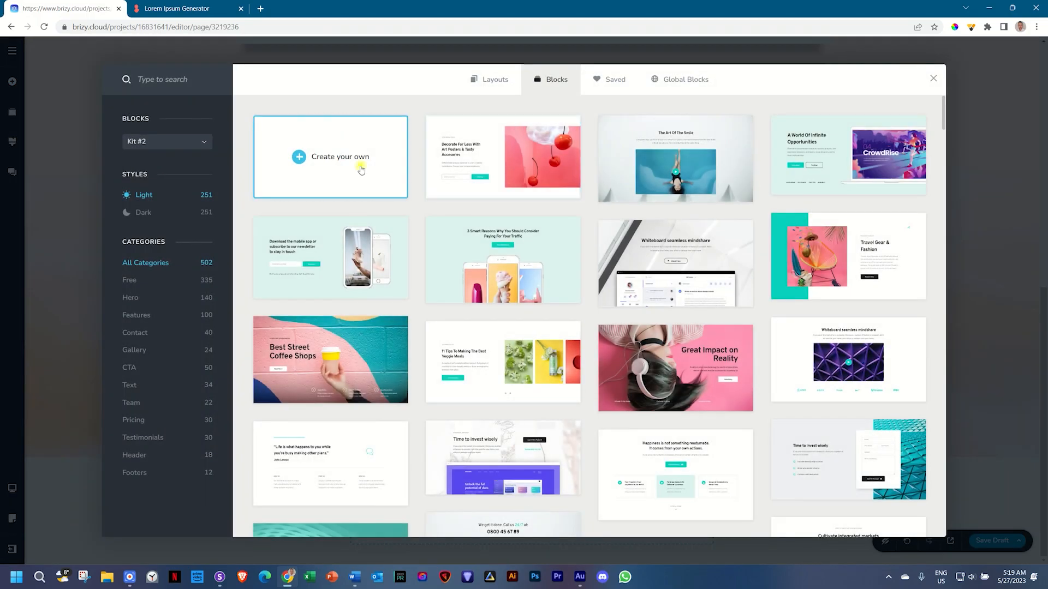
pyautogui.click(360, 166)
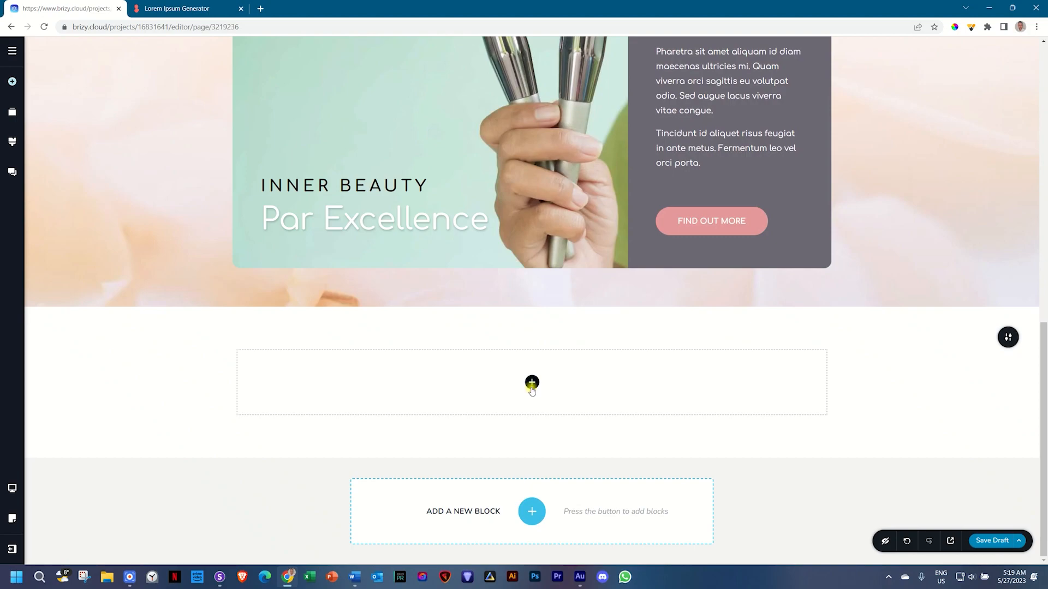
pyautogui.click(532, 382)
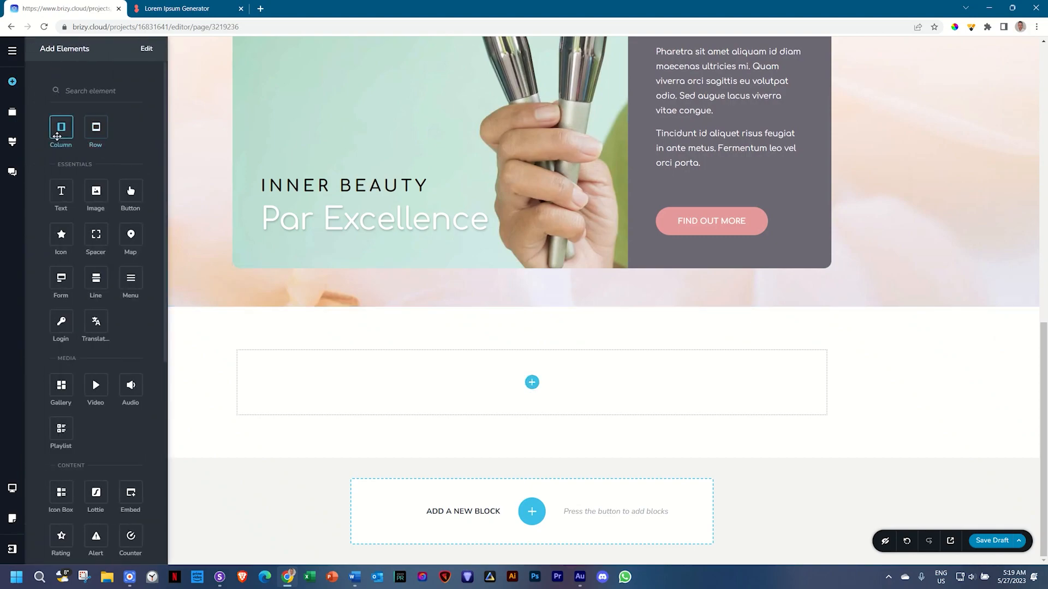
pyautogui.moveTo(96, 128); pyautogui.dragTo(532, 383)
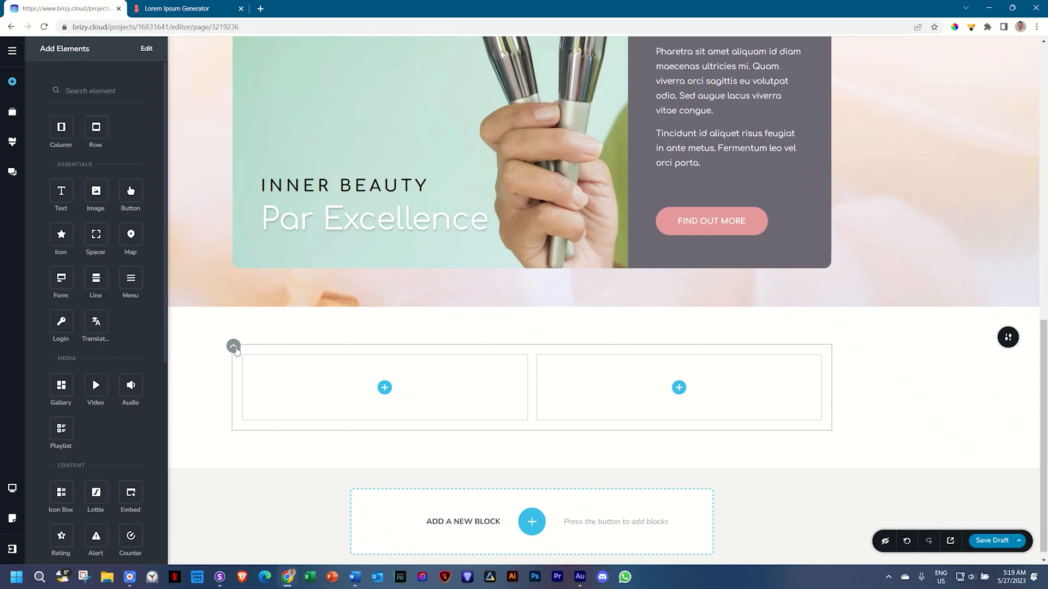
pyautogui.rightClick(428, 366)
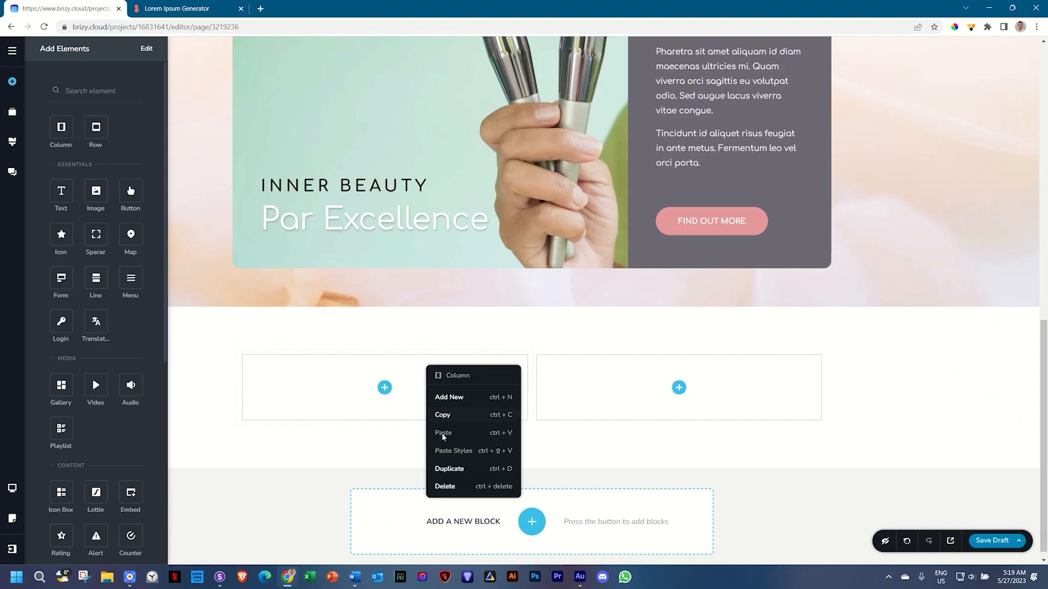
pyautogui.click(451, 488)
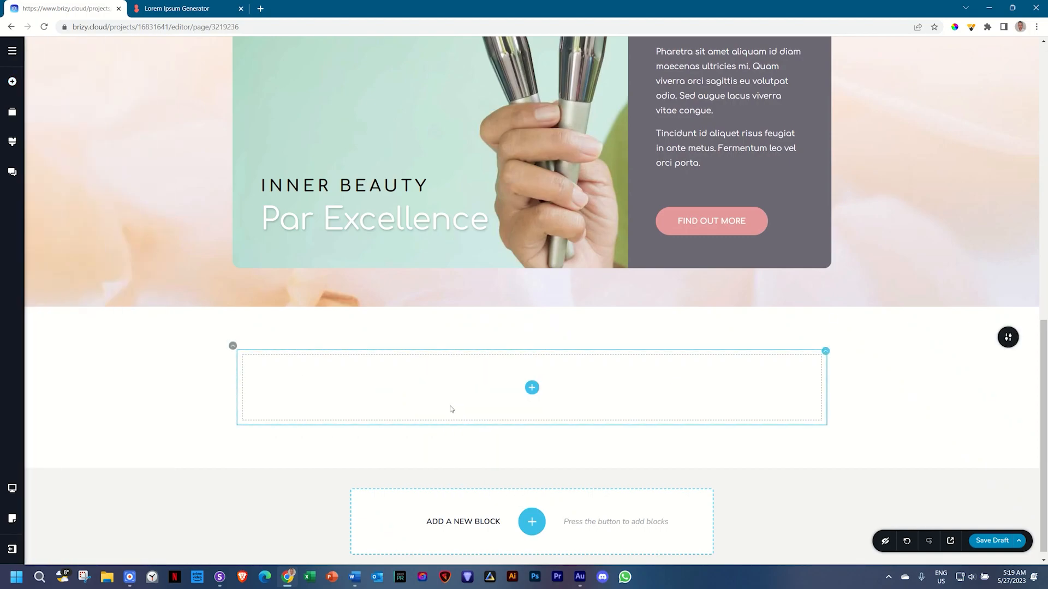
# - Add two text elements and a spacer below them to the new block's row
pyautogui.click(532, 388)
pyautogui.moveTo(71, 193); pyautogui.dragTo(532, 390)
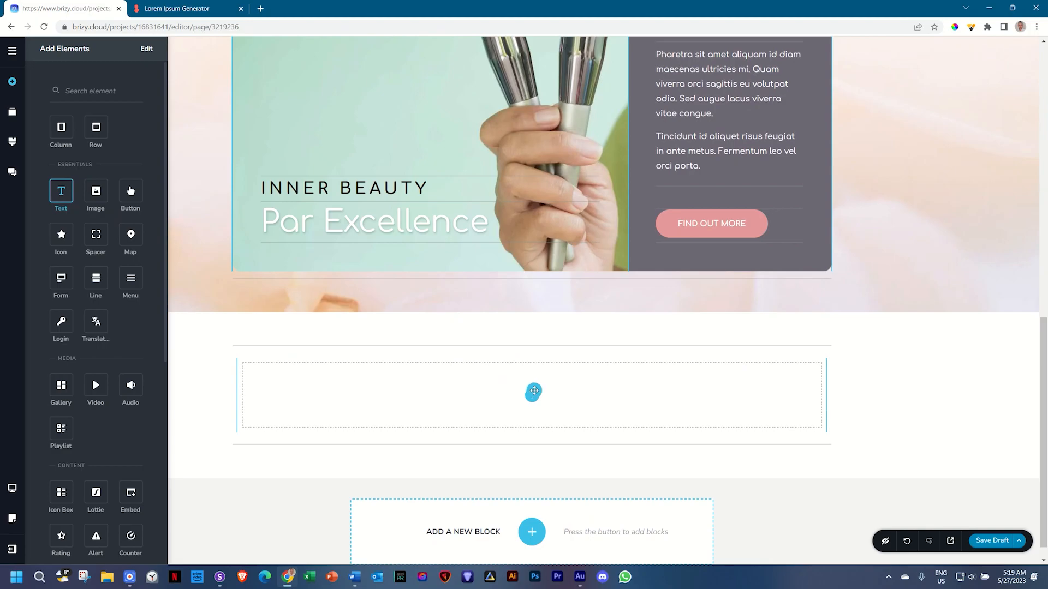
pyautogui.moveTo(61, 191); pyautogui.dragTo(282, 400)
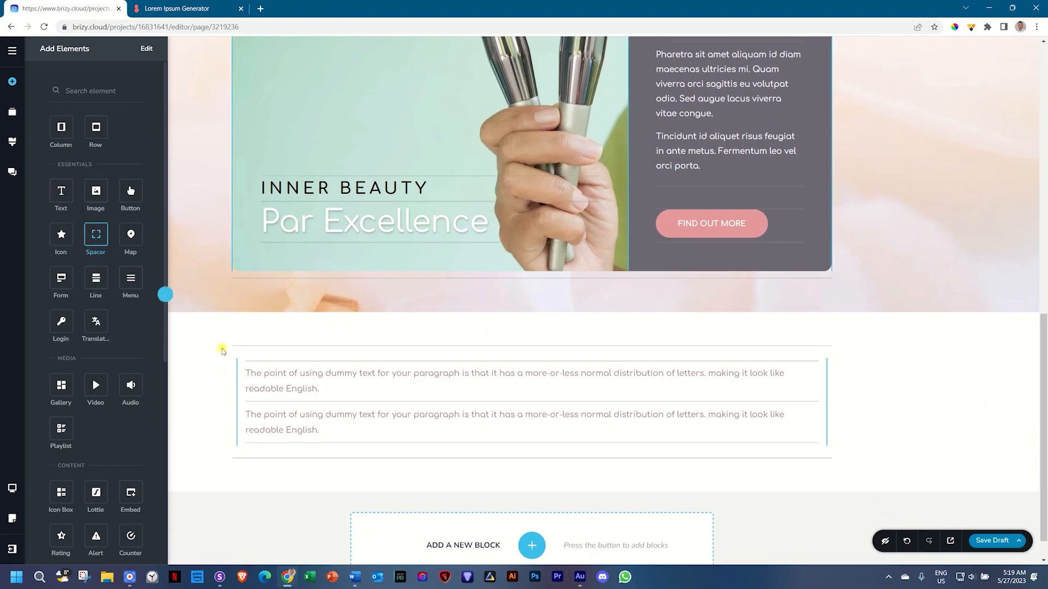
pyautogui.click(269, 428)
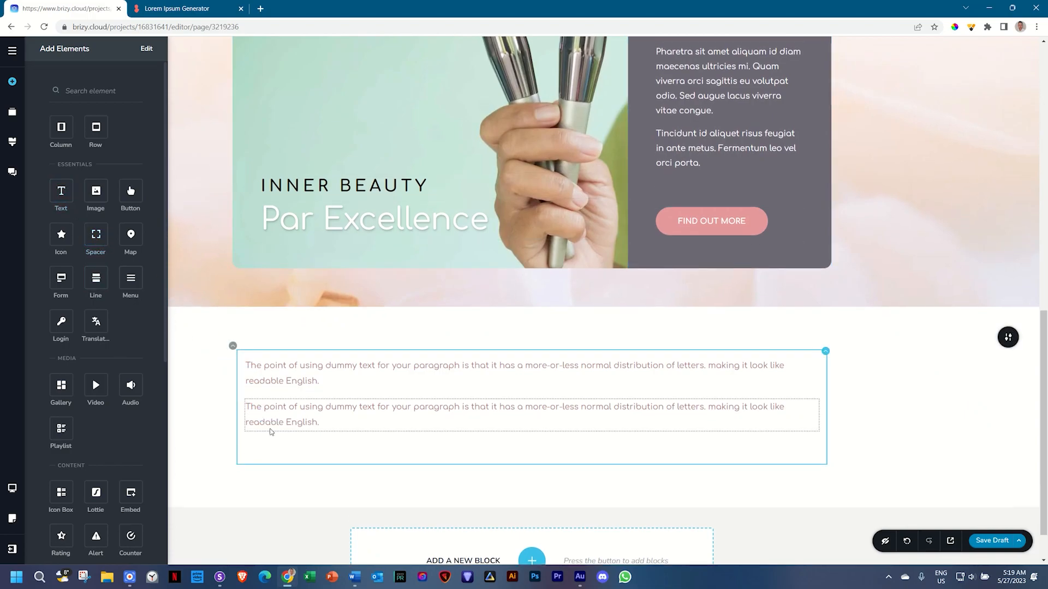
# - Replace the first text in the new block with "More Ideas to Explore" and center it
pyautogui.click(380, 365)
pyautogui.tripleClick(380, 366)
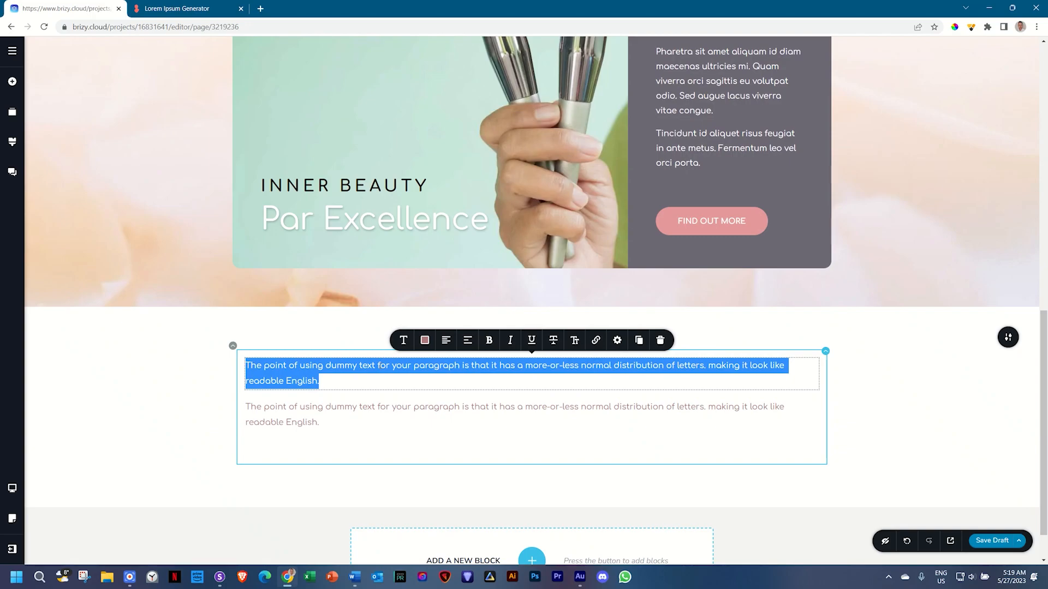
pyautogui.write('mo')
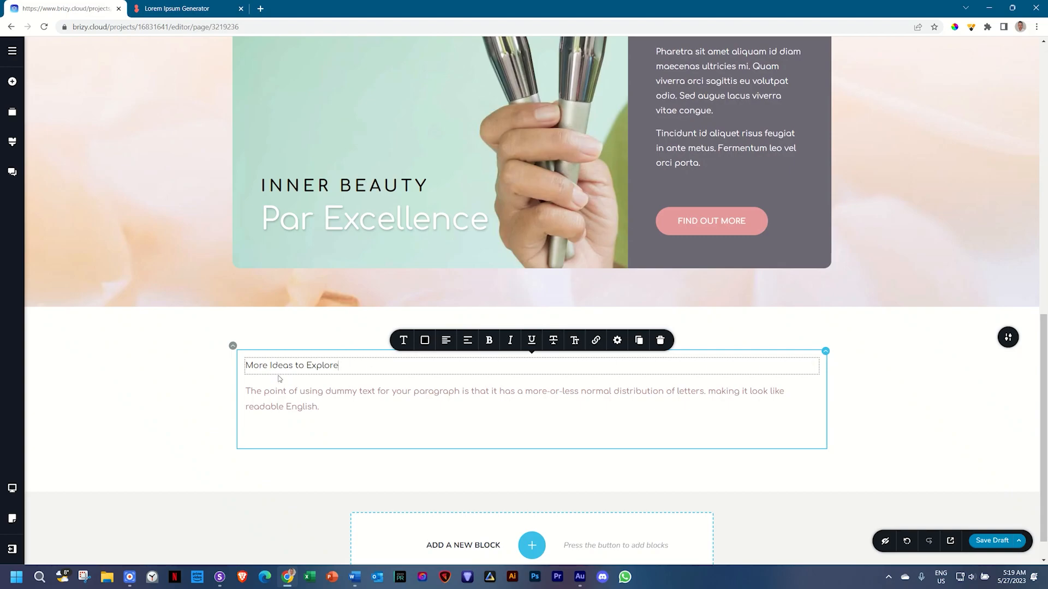
pyautogui.click(447, 340)
# - Set the "More Ideas to Explore" heading in Dancing Script at 48 px with bold weight
pyautogui.click(404, 341)
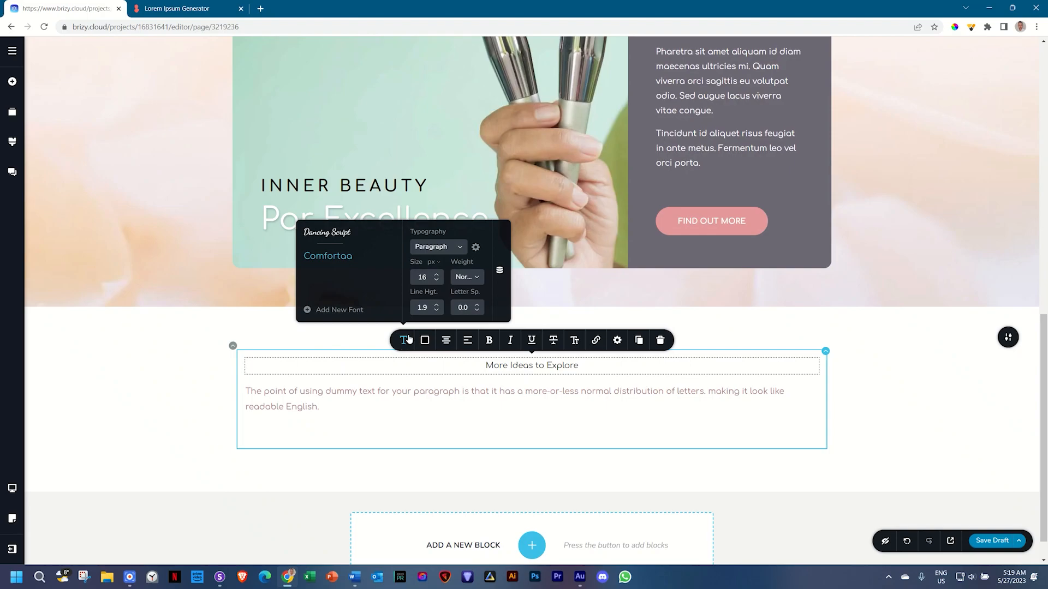
pyautogui.click(332, 234)
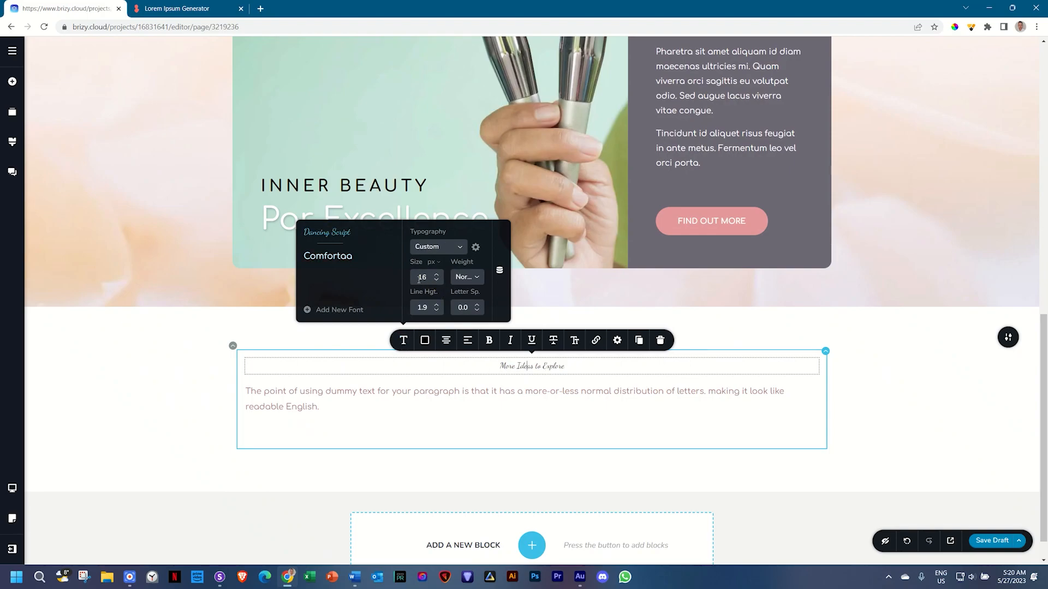
pyautogui.doubleClick(420, 279)
pyautogui.click(467, 277)
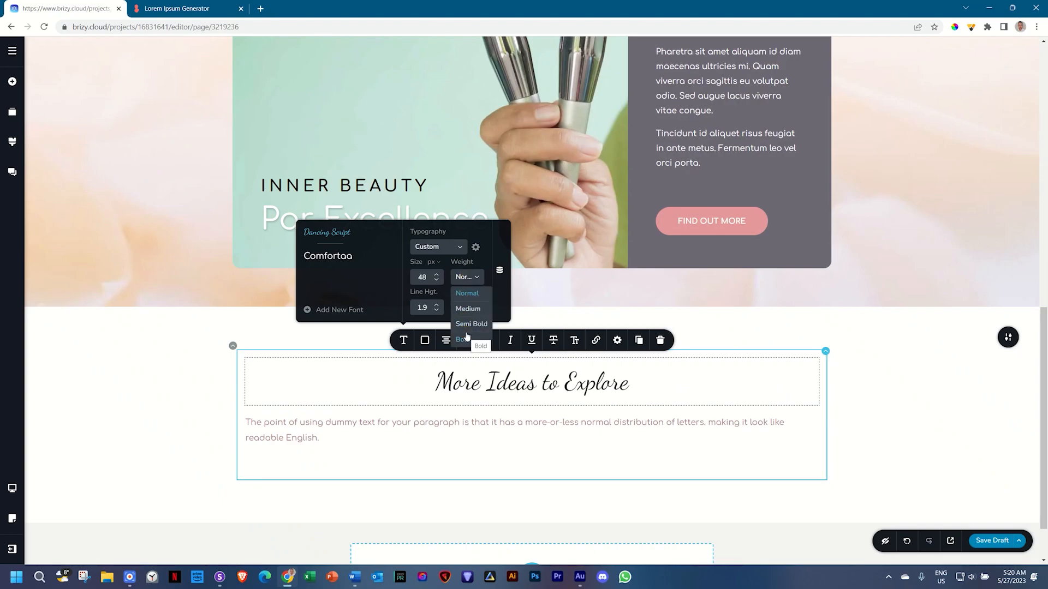
pyautogui.click(467, 334)
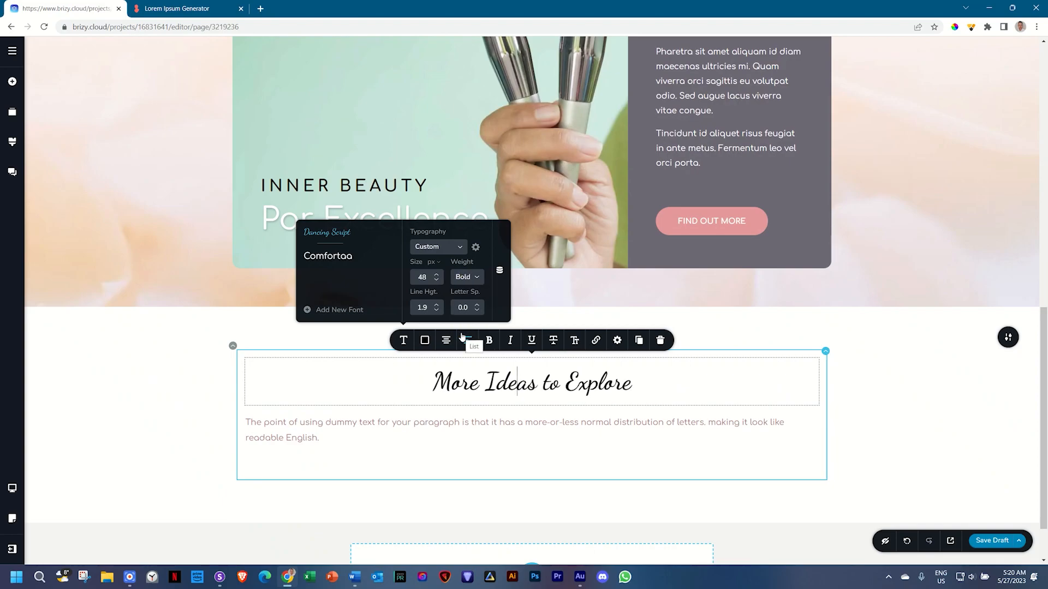
# - Reduce the line height of the "More Ideas to Explore" heading and color it pink #e5989b
pyautogui.click(437, 311)
pyautogui.click(437, 310)
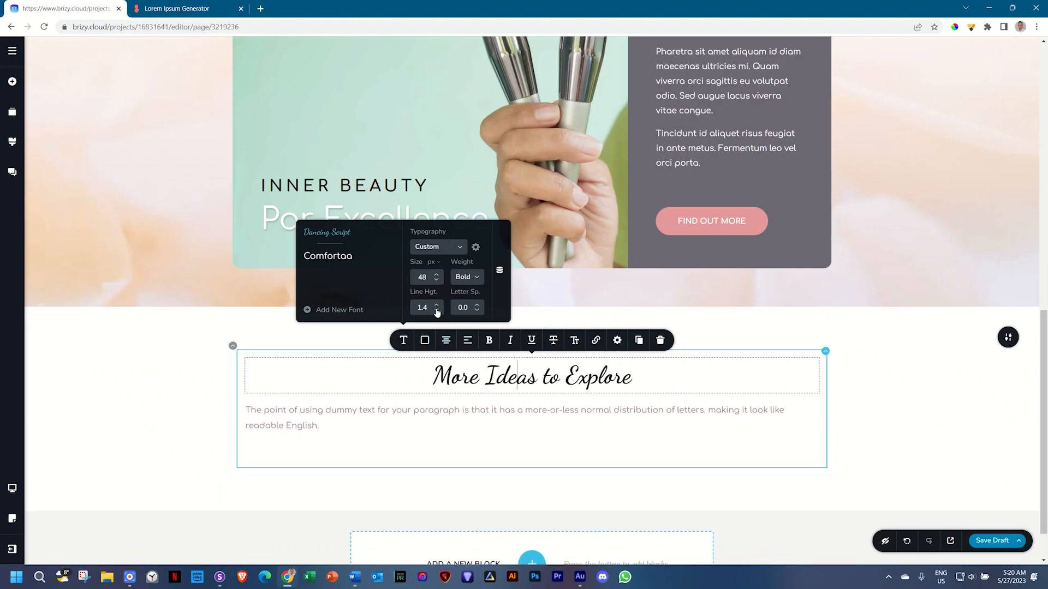
pyautogui.click(425, 341)
pyautogui.click(400, 298)
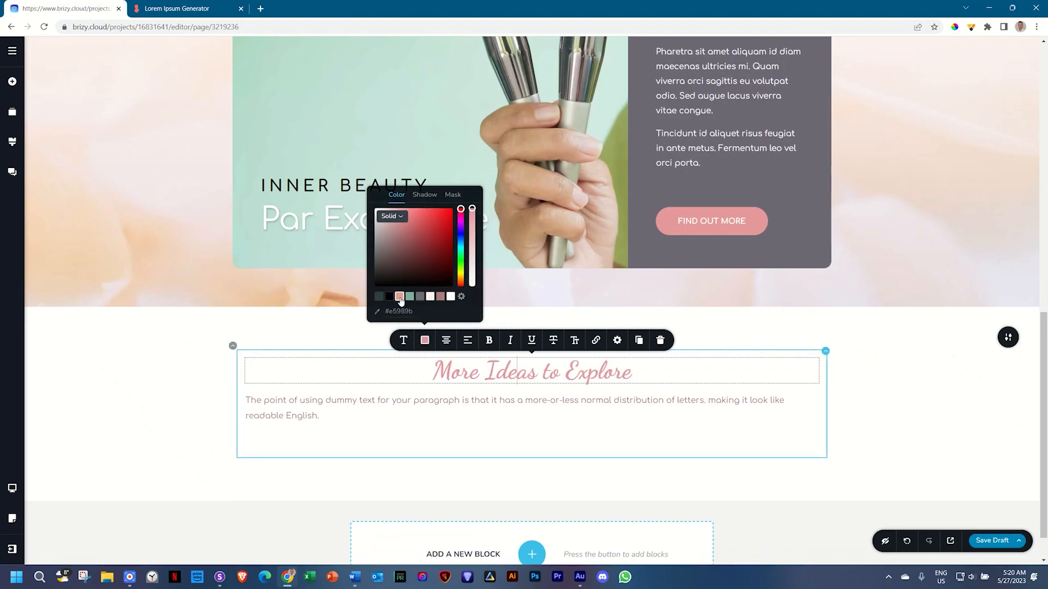
# - Set the paragraph under the "More Ideas to Explore" heading to 15 px with 1.7 line height and center it
pyautogui.click(404, 397)
pyautogui.click(404, 375)
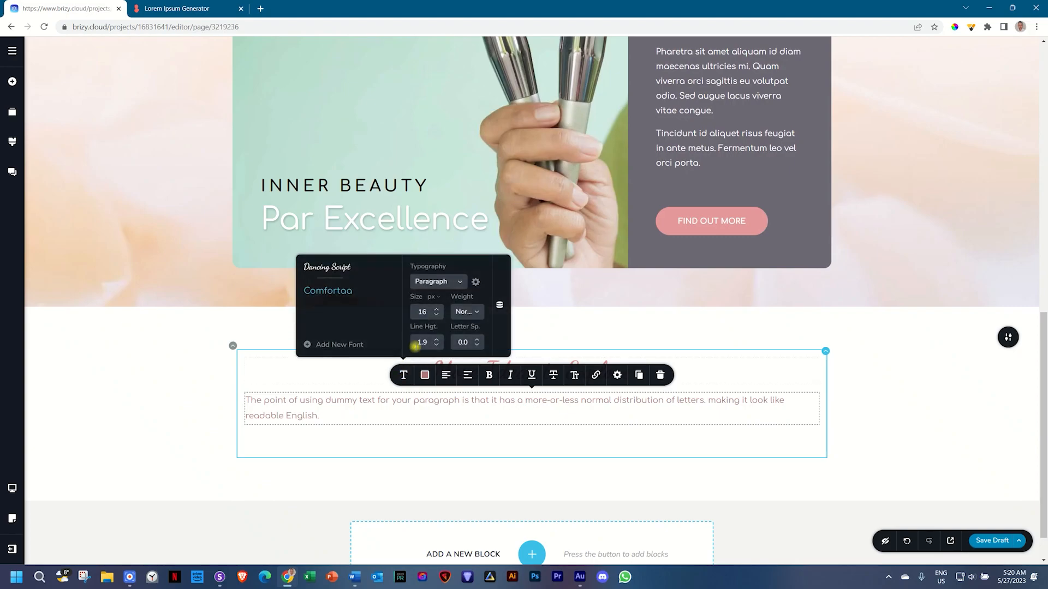
pyautogui.click(436, 316)
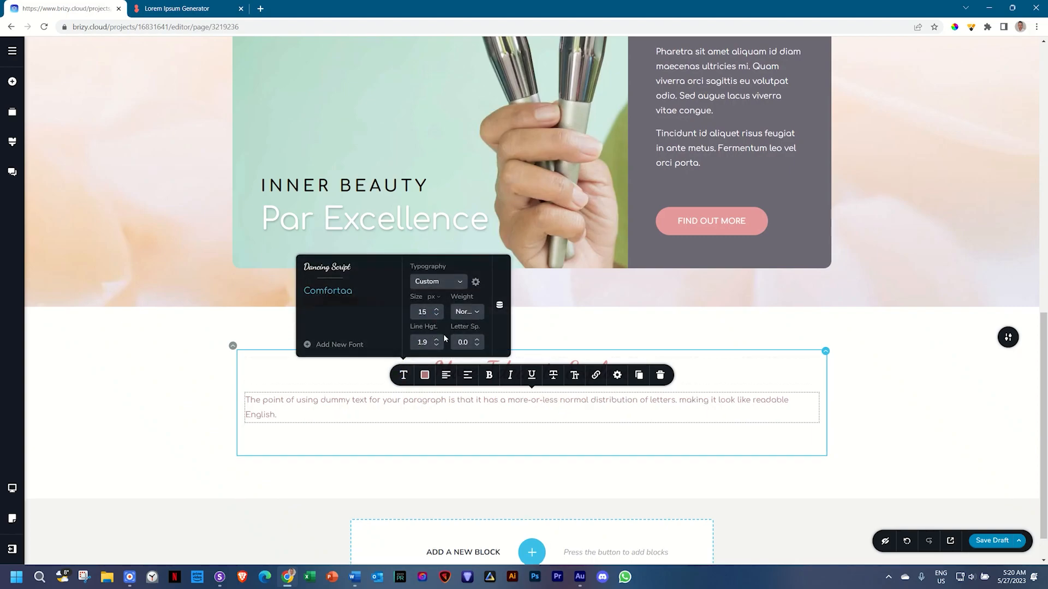
pyautogui.click(436, 345)
pyautogui.click(437, 345)
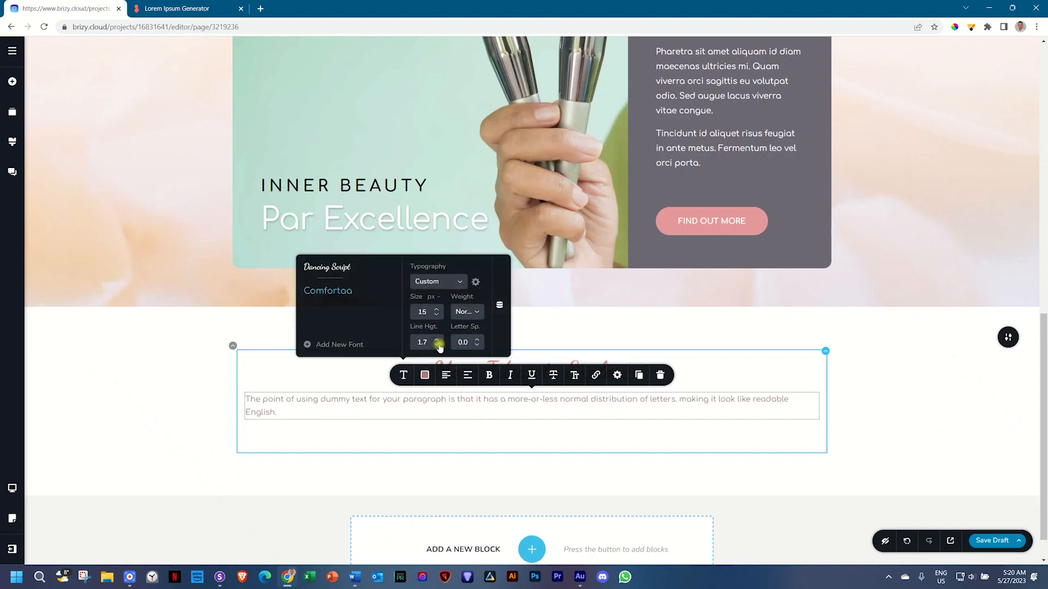
pyautogui.click(446, 375)
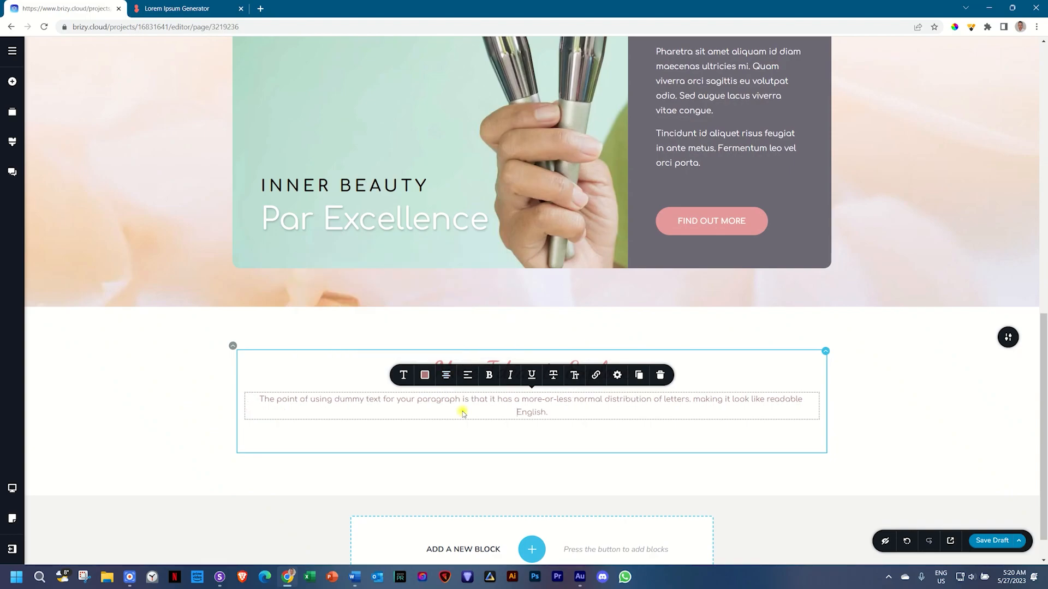
# - Check the hero block's width setting, and set the width of the row holding the heading and paragraph to 60%
pyautogui.scroll(15, 761, 394)
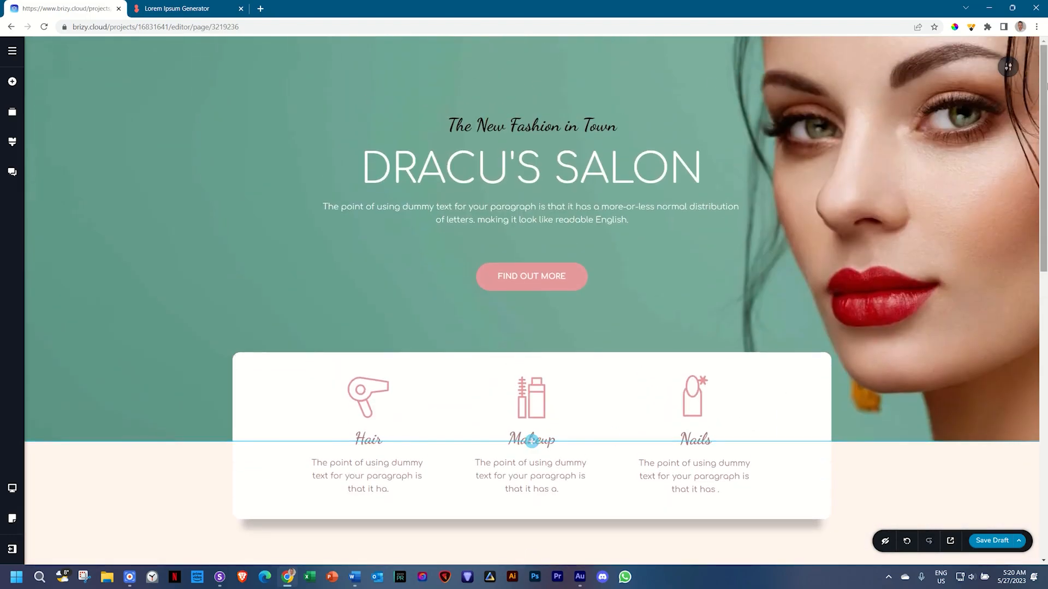
pyautogui.click(962, 67)
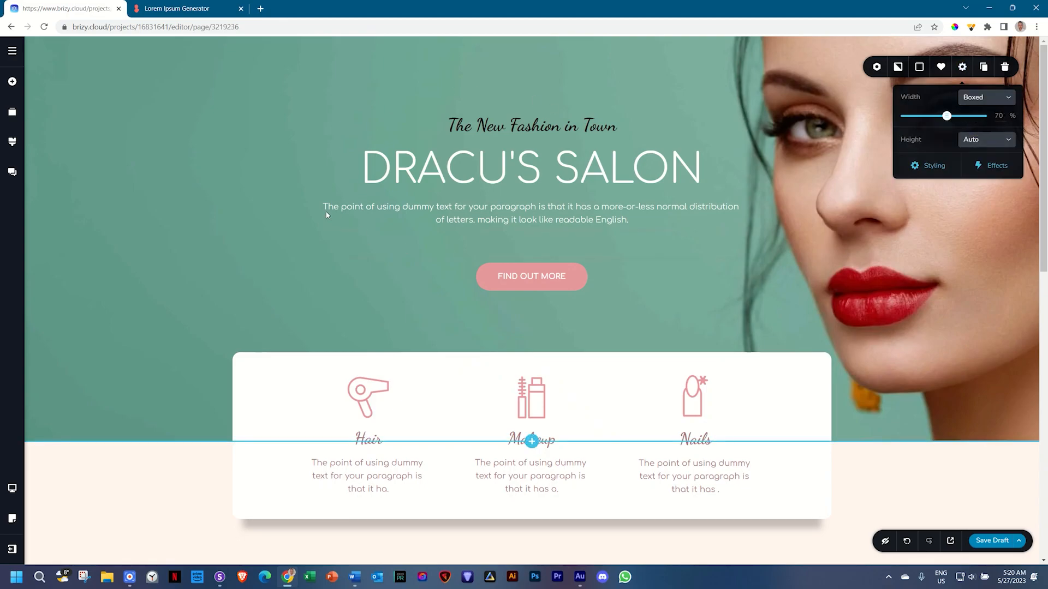
pyautogui.scroll(-12, 604, 246)
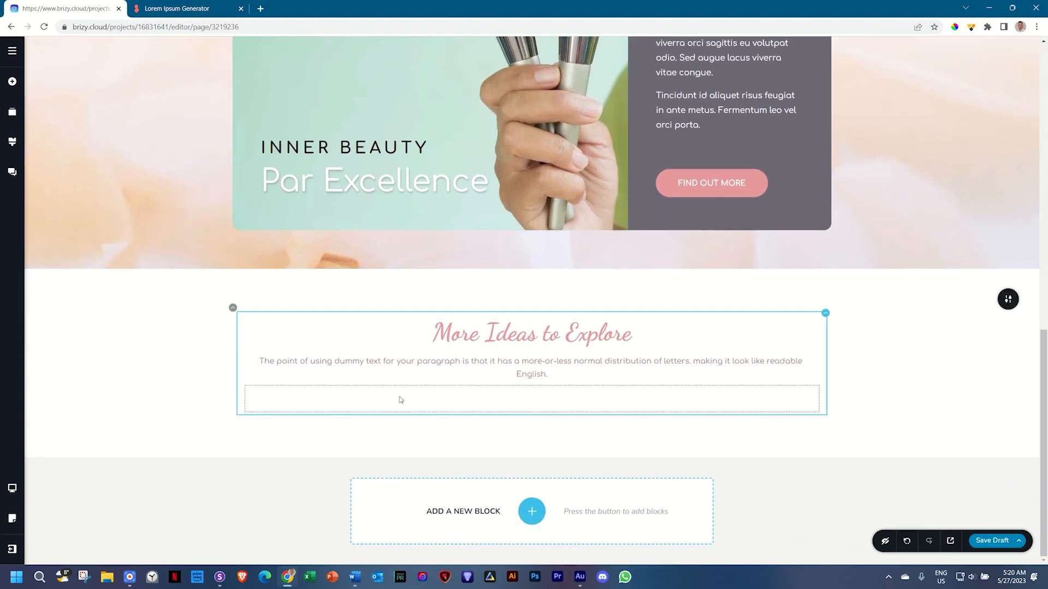
pyautogui.click(232, 310)
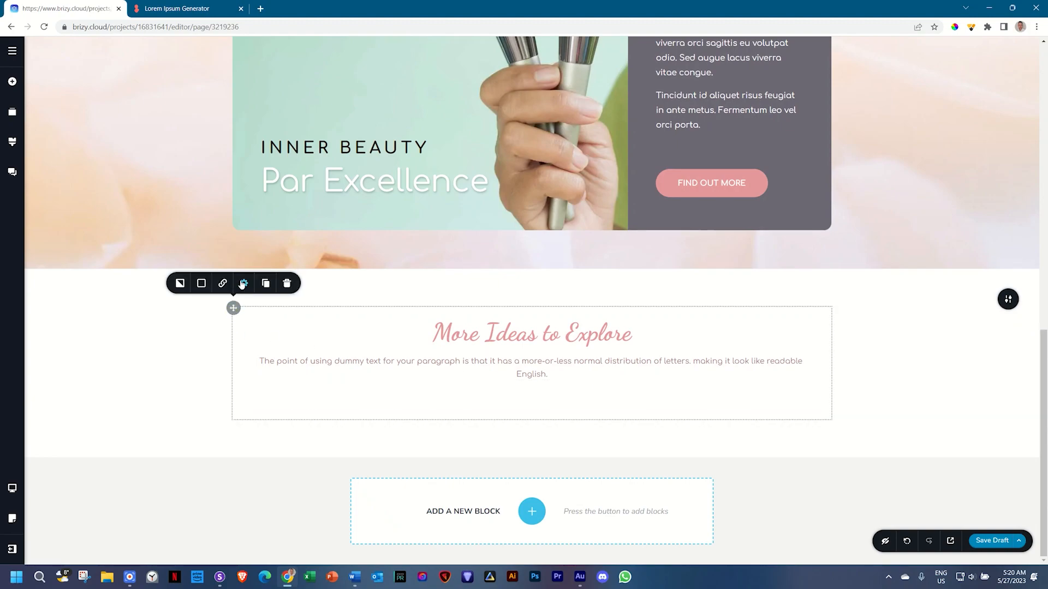
pyautogui.click(243, 284)
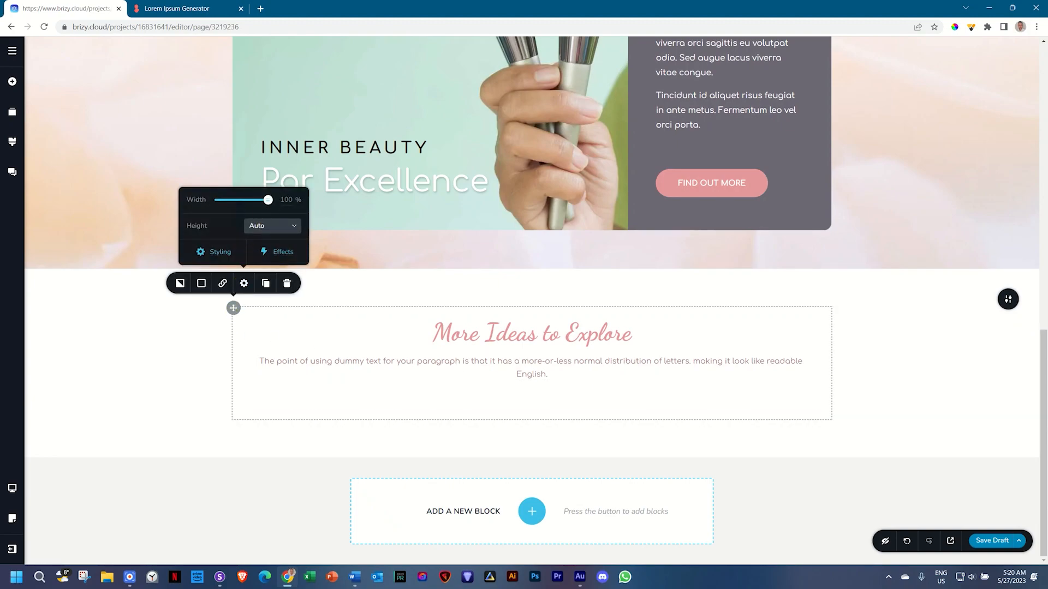
pyautogui.doubleClick(286, 199)
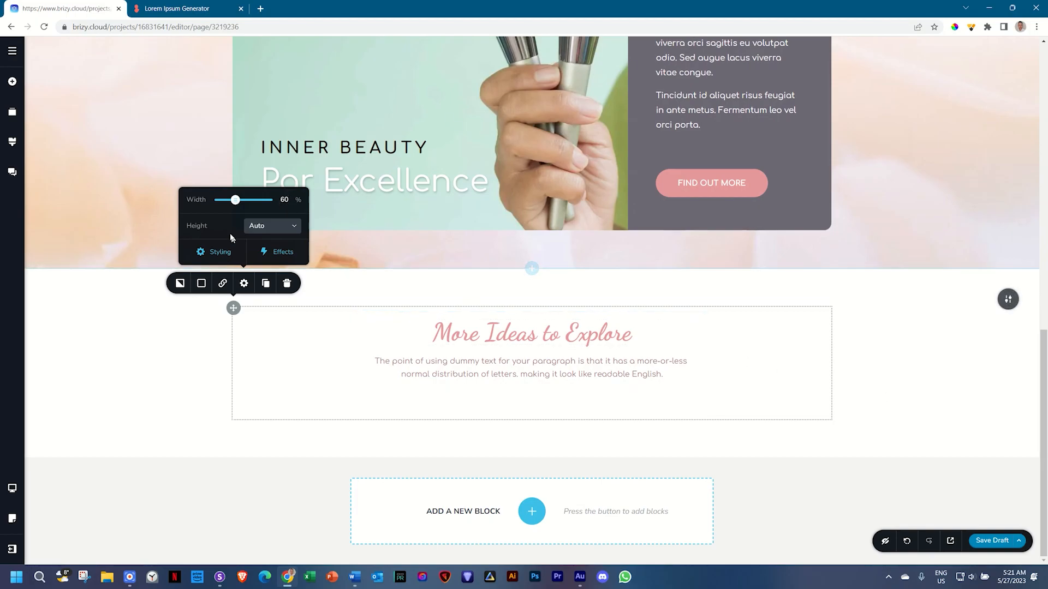
pyautogui.click(886, 385)
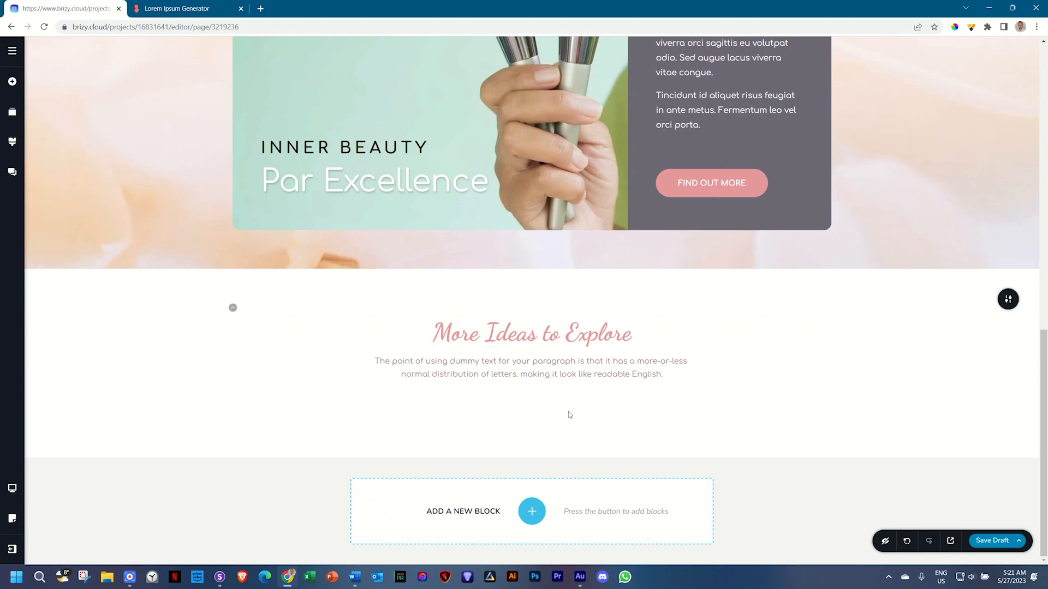
# - Check the height setting of the spacer below the paragraph
pyautogui.click(542, 407)
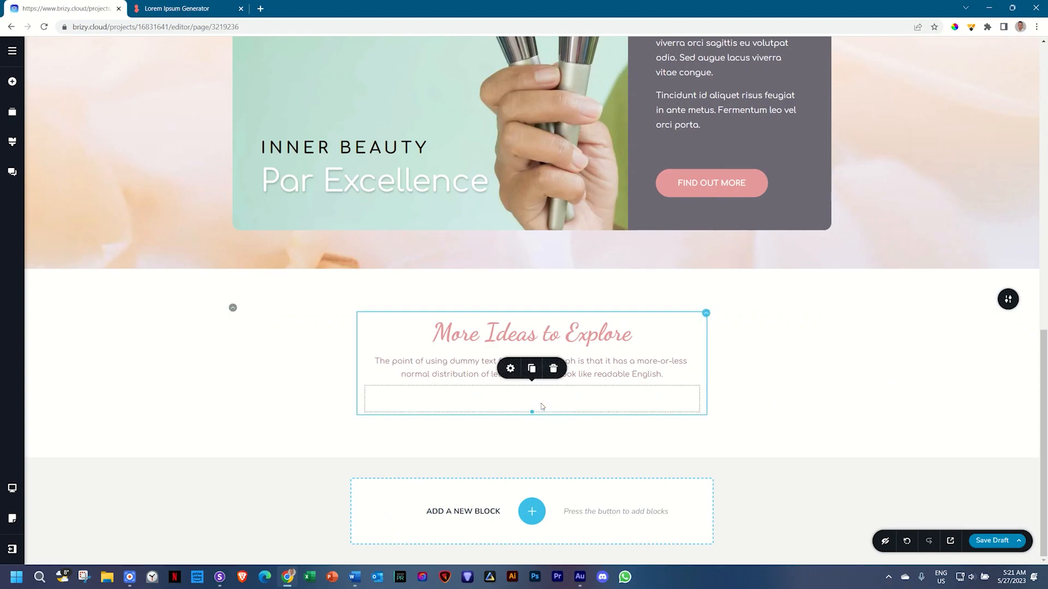
pyautogui.click(511, 368)
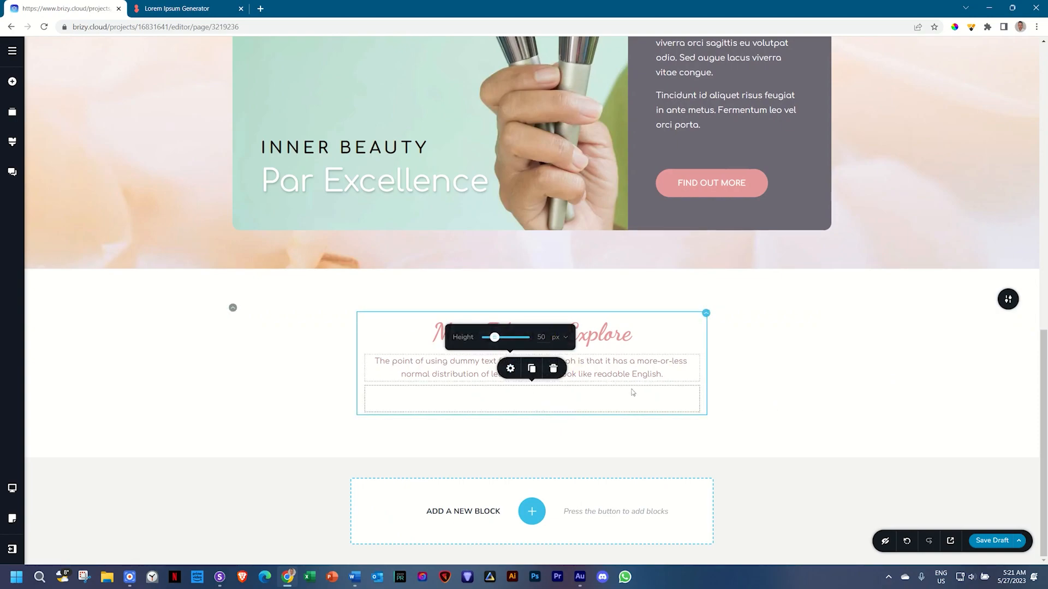
pyautogui.click(757, 397)
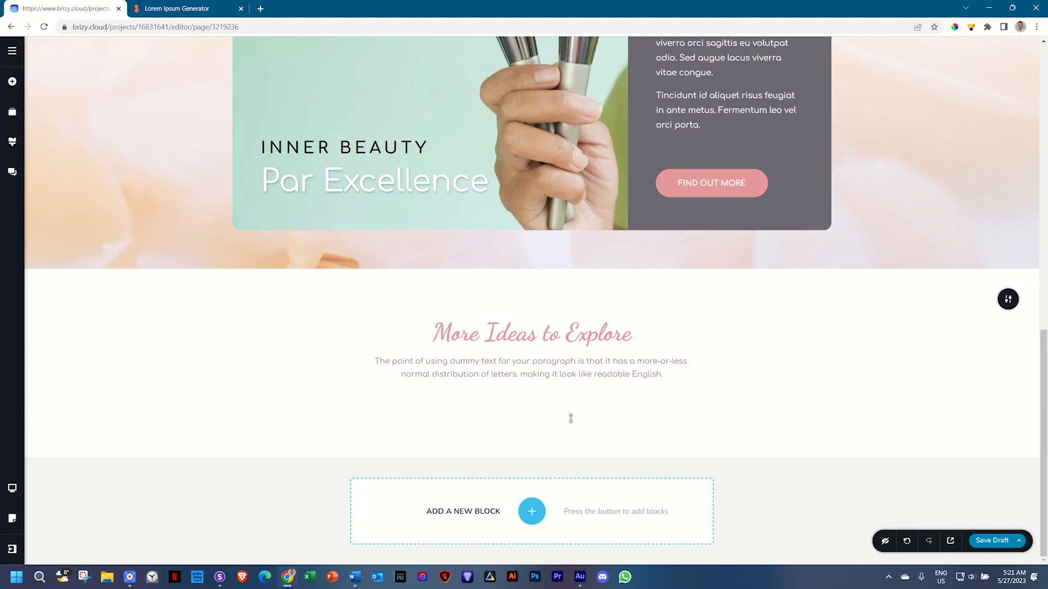
pyautogui.click(19, 83)
pyautogui.moveTo(96, 129); pyautogui.dragTo(464, 420)
pyautogui.scroll(-1, 471, 431)
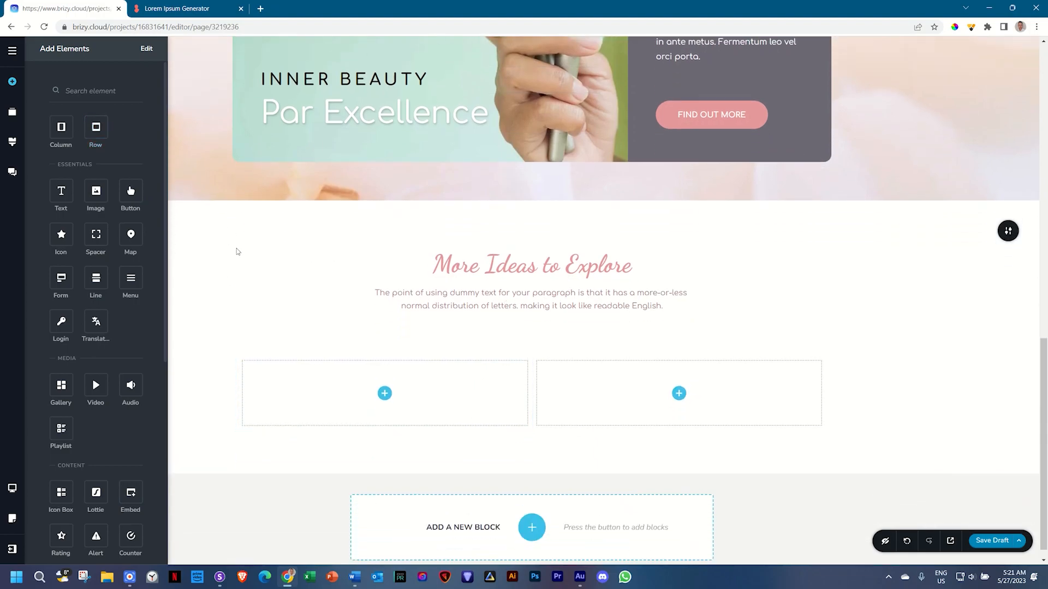
pyautogui.click(257, 382)
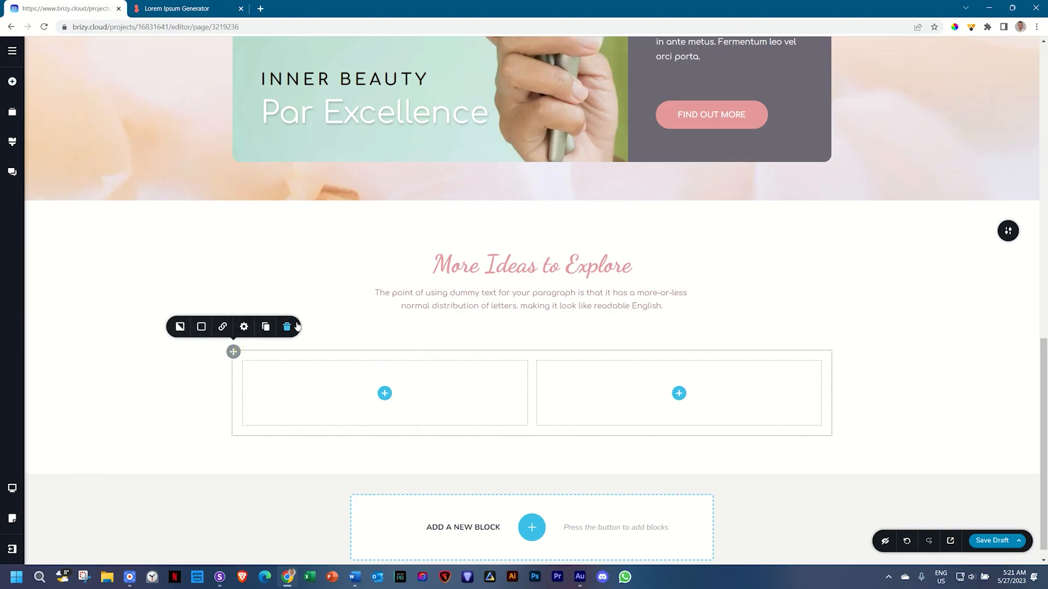
pyautogui.click(288, 326)
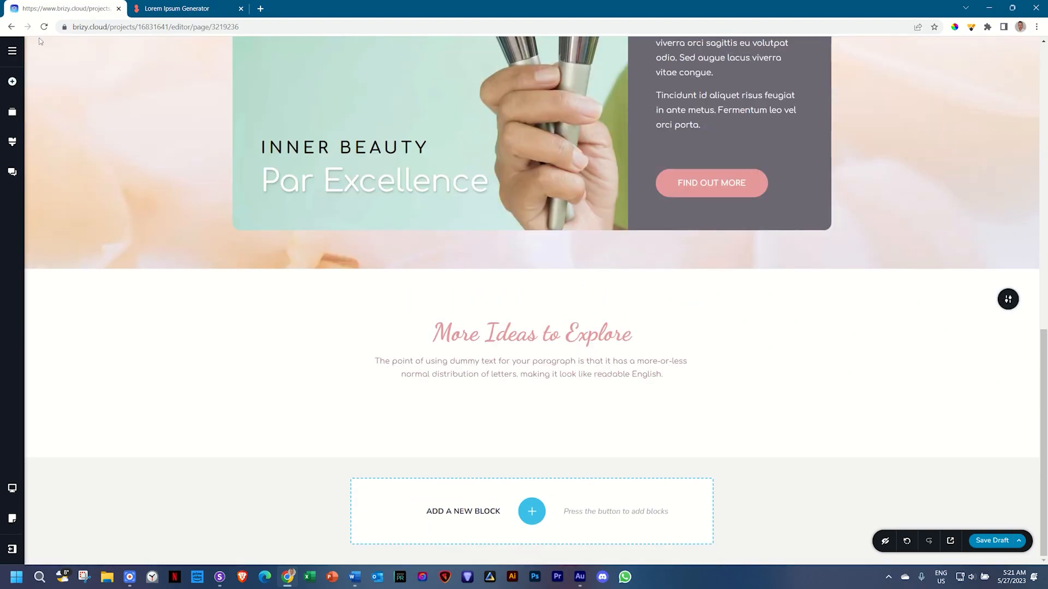
# - Add two columns below the heading row and give the right one the background image "06 _ Ideas 1", focused on the woman's face
pyautogui.click(12, 83)
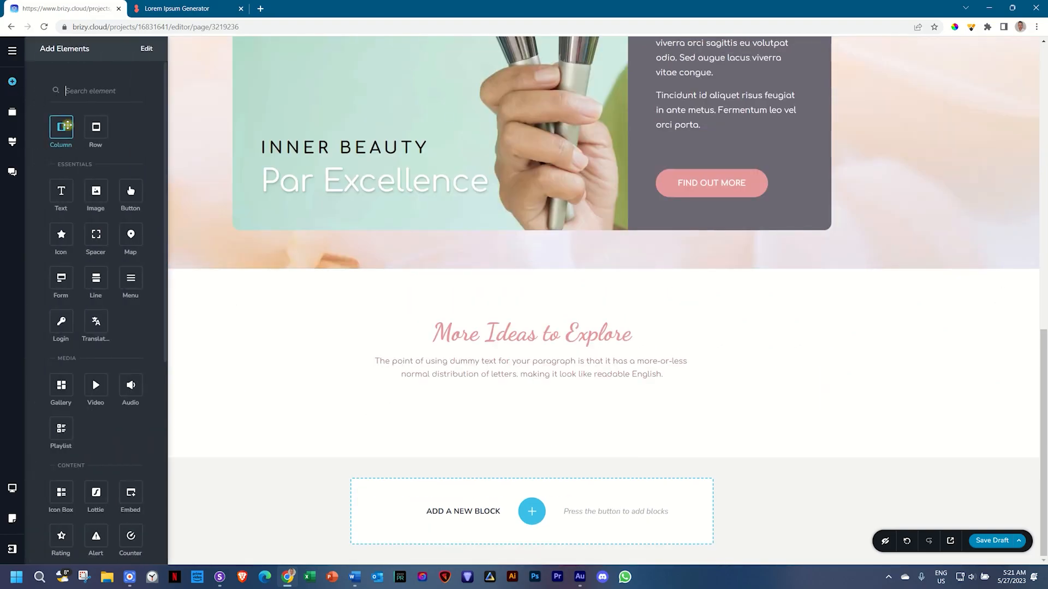
pyautogui.moveTo(257, 403); pyautogui.dragTo(257, 405)
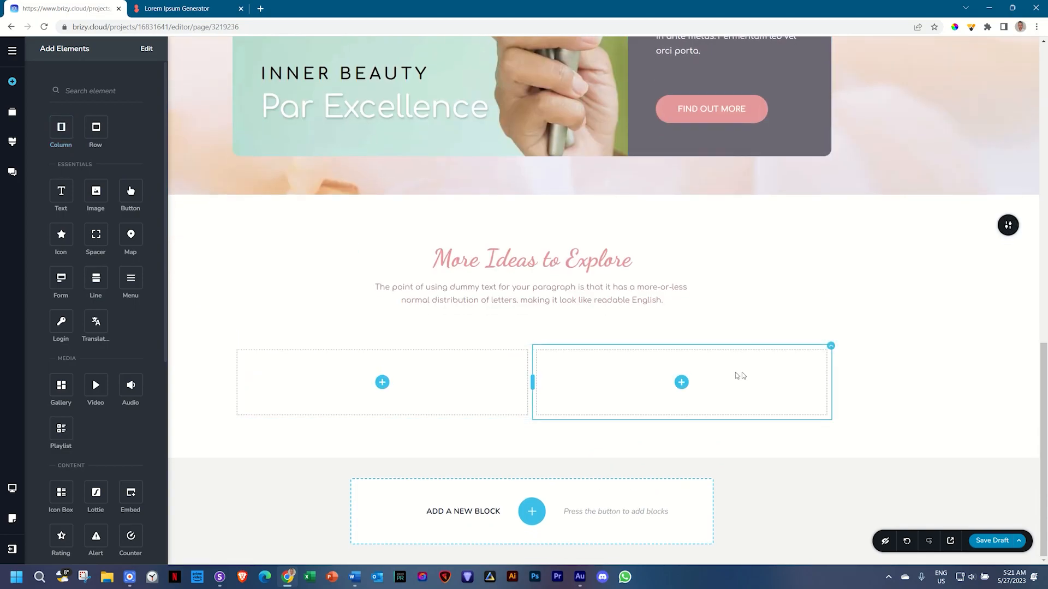
pyautogui.click(830, 347)
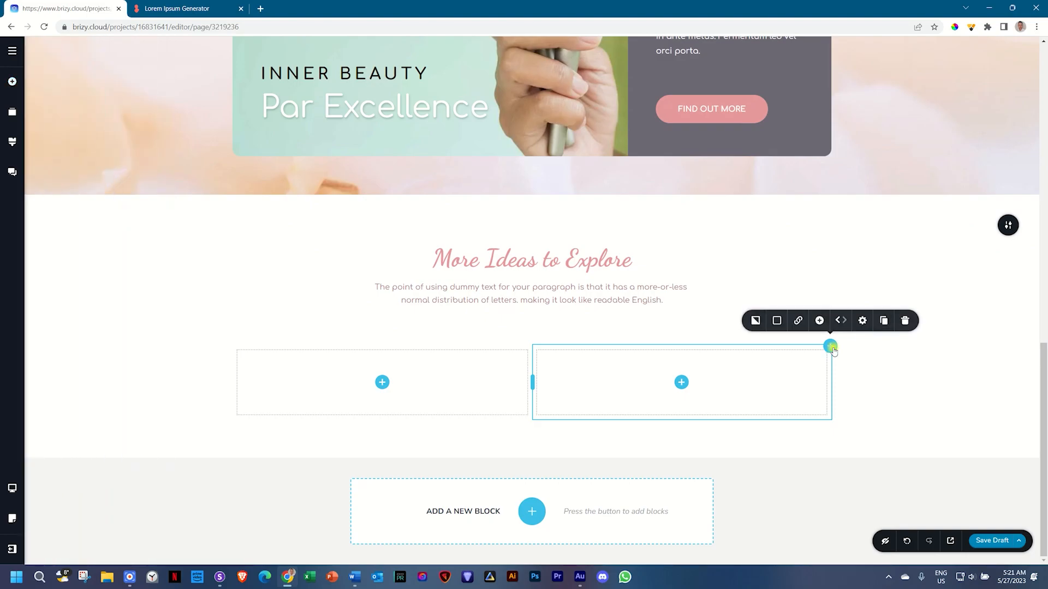
pyautogui.click(755, 321)
pyautogui.click(757, 281)
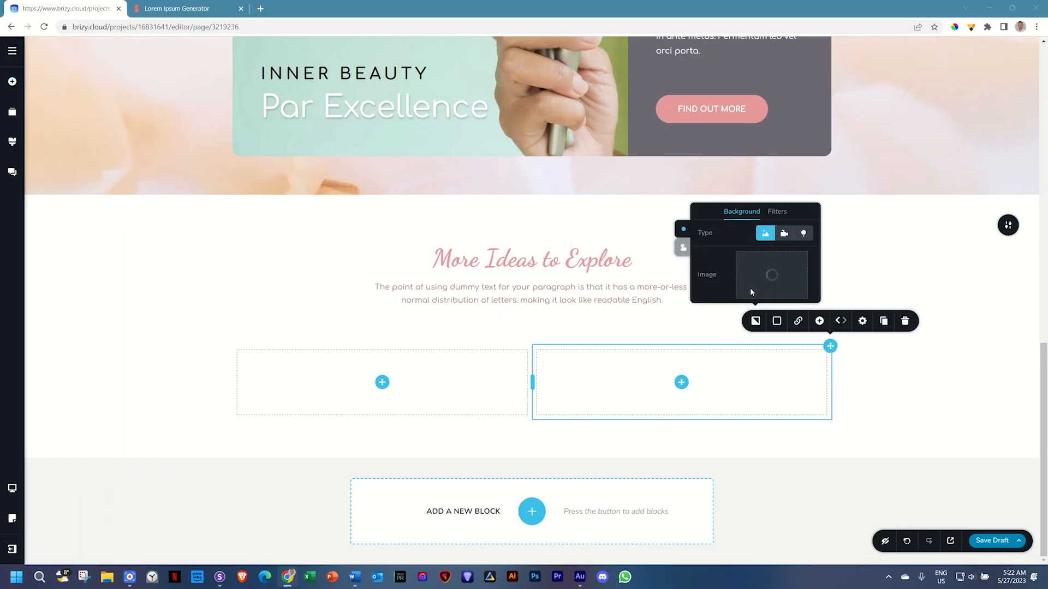
pyautogui.click(472, 310)
pyautogui.click(430, 362)
pyautogui.moveTo(776, 266); pyautogui.dragTo(770, 254)
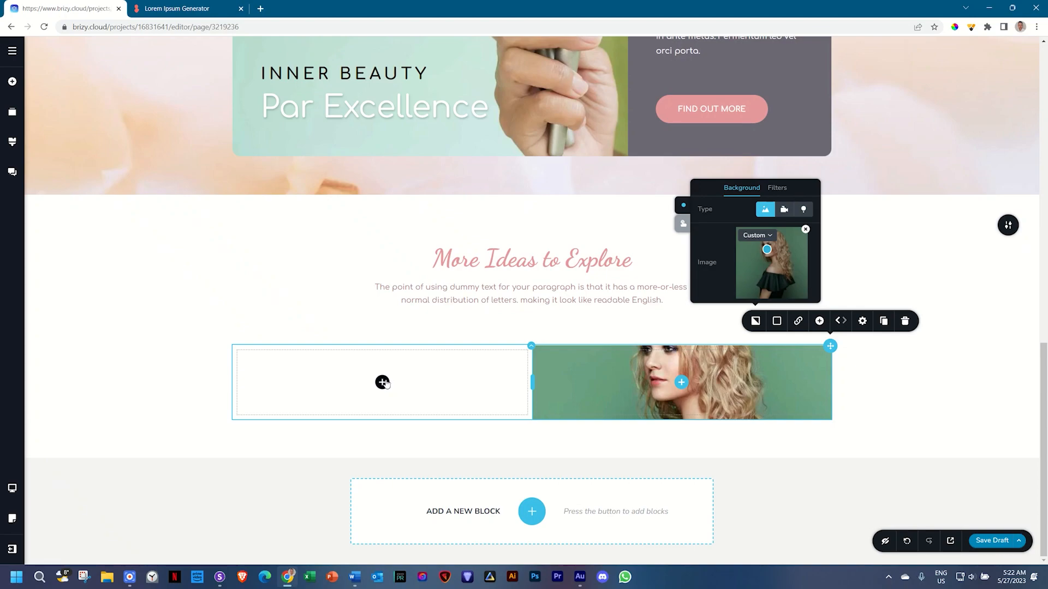
# - Divide the empty left column into one full-width nested column above two side-by-side nested columns
pyautogui.click(383, 383)
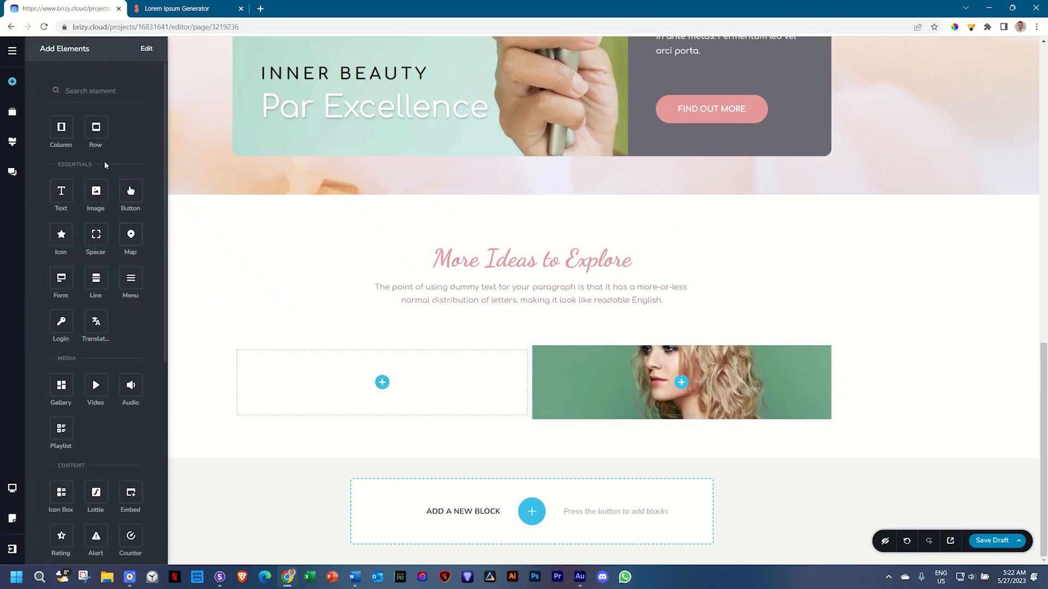
pyautogui.moveTo(63, 129); pyautogui.dragTo(379, 390)
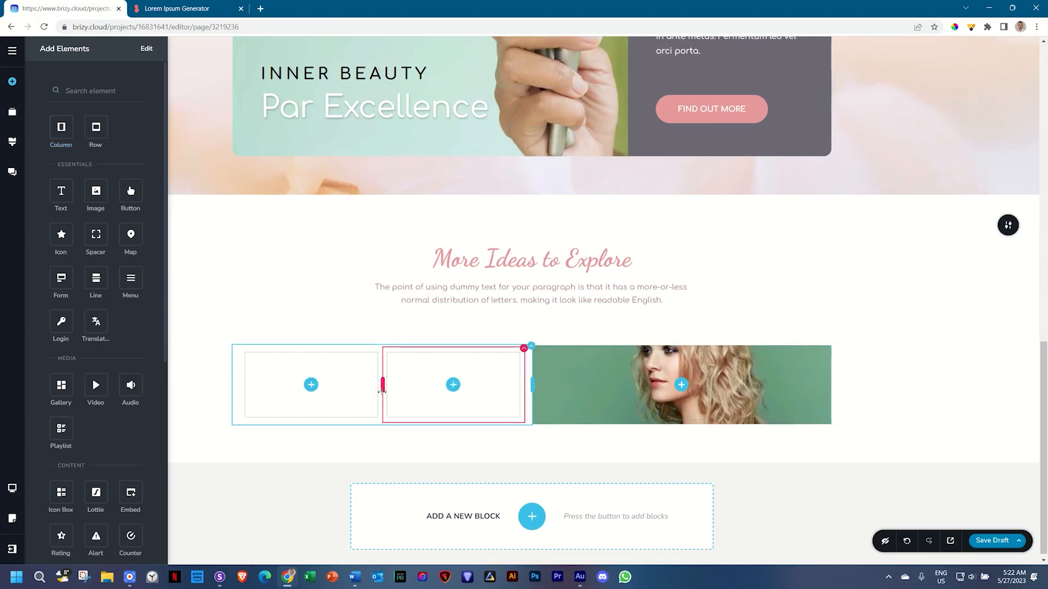
pyautogui.moveTo(61, 129); pyautogui.dragTo(308, 437)
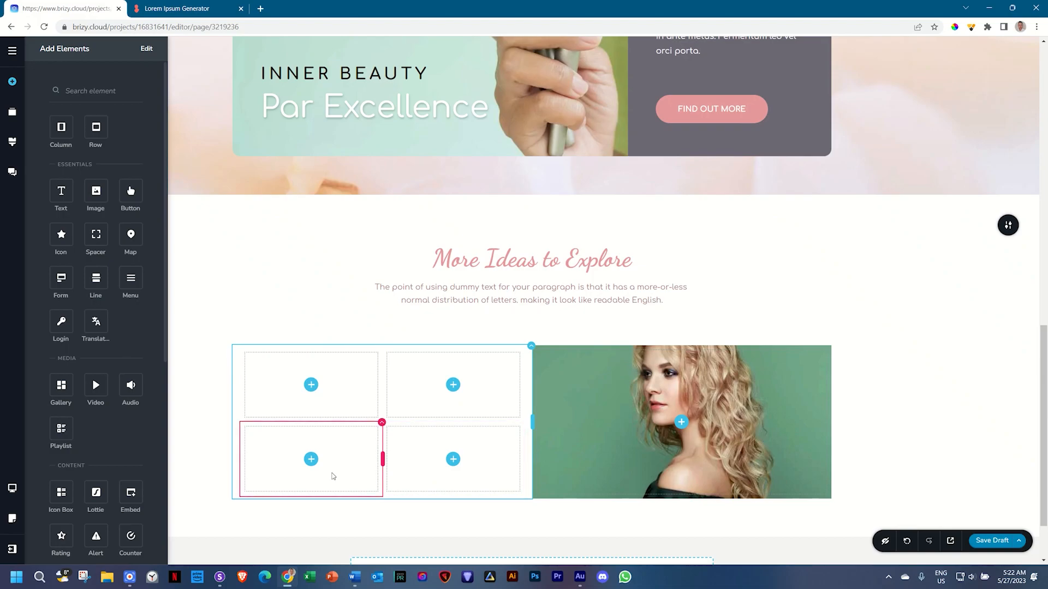
pyautogui.rightClick(430, 365)
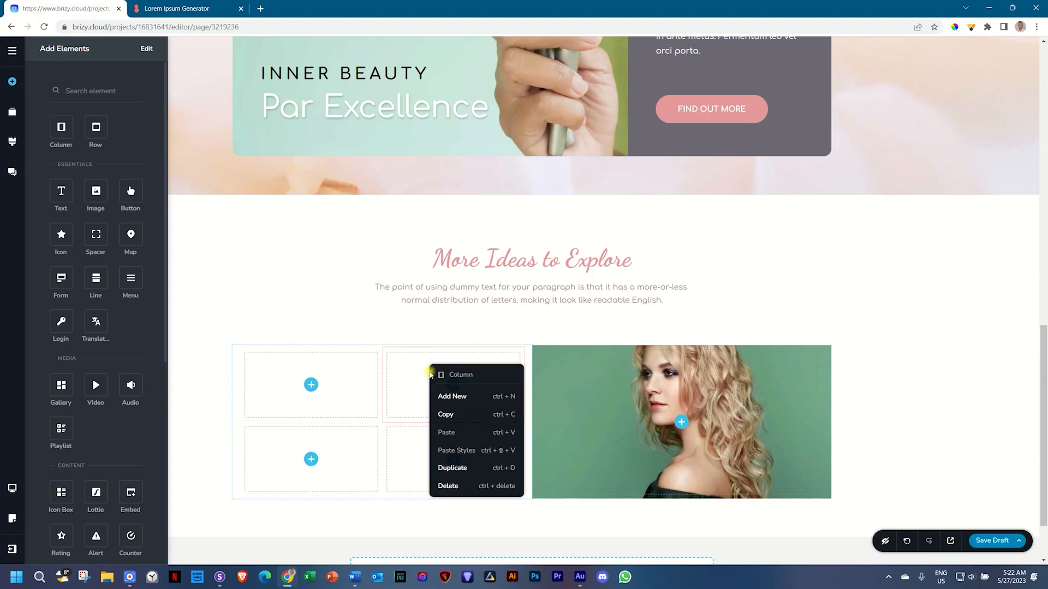
pyautogui.click(437, 485)
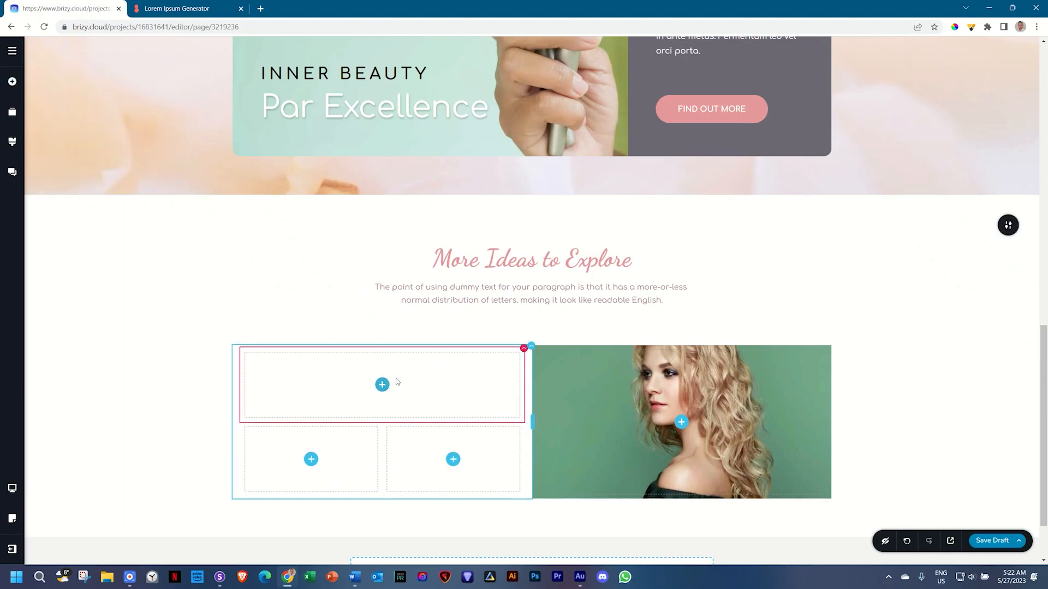
# - Set "06 _ Idea 2" as the background of the wide upper nested column and "06 _ Idea 3" as that of the lower left one
pyautogui.click(523, 351)
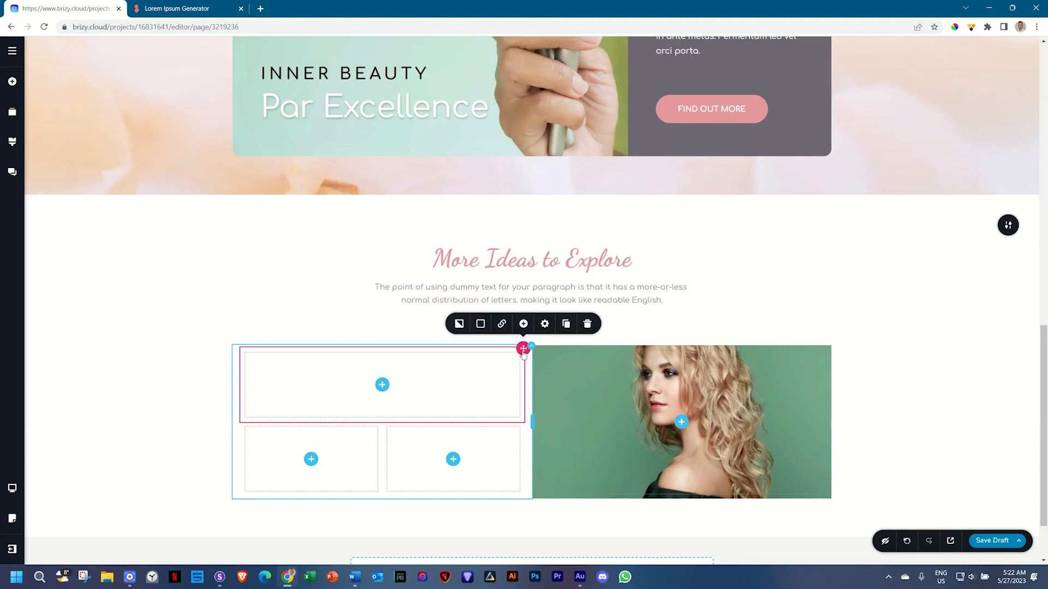
pyautogui.click(459, 326)
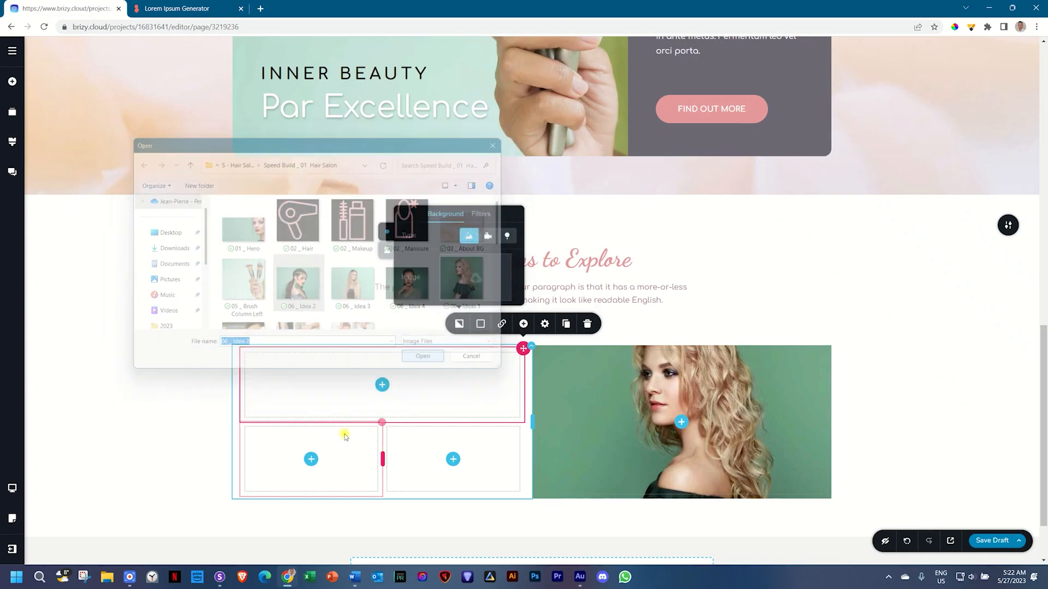
pyautogui.click(382, 424)
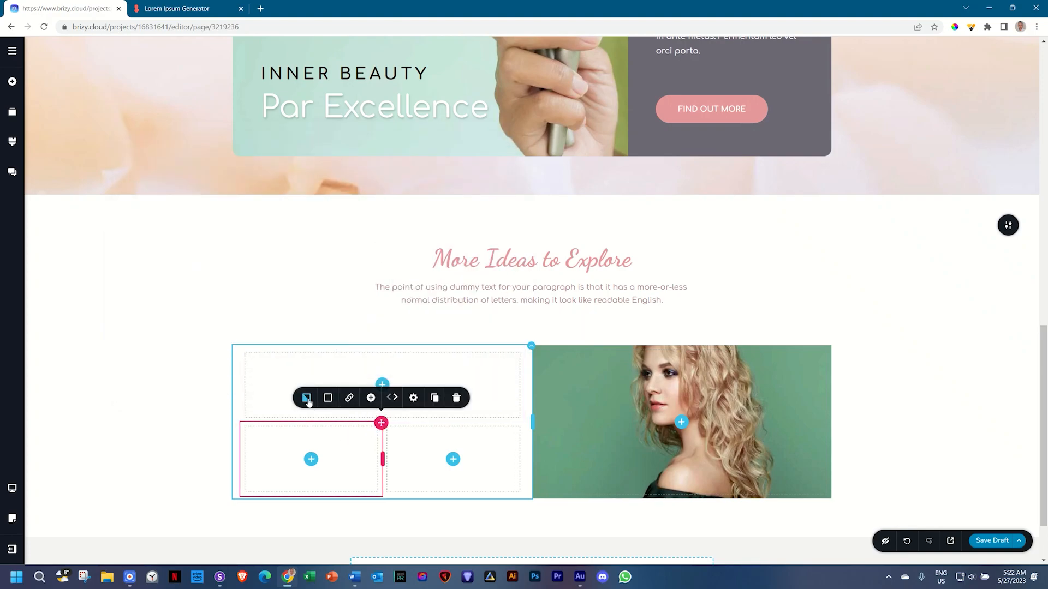
pyautogui.click(306, 398)
pyautogui.click(322, 339)
pyautogui.click(334, 288)
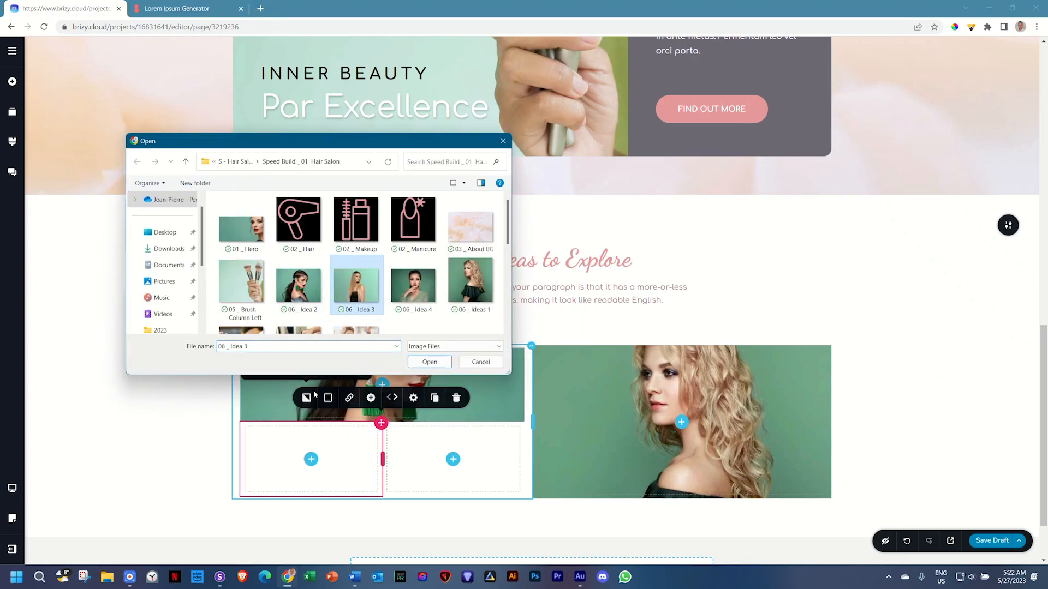
pyautogui.click(437, 365)
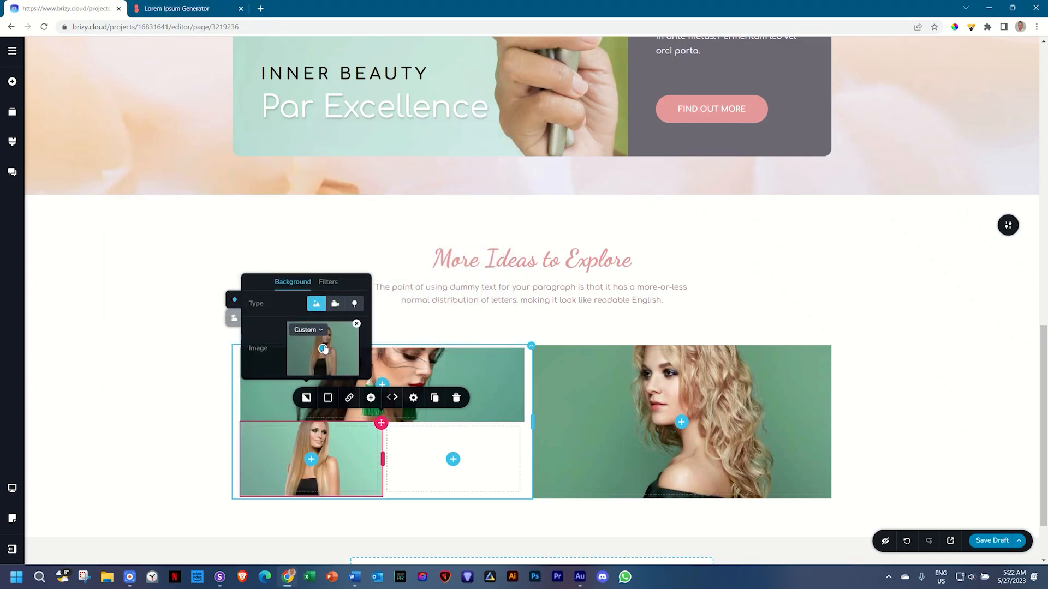
# - Set the image "06 _ Idea 4" as the background of the lower right nested column
pyautogui.click(453, 459)
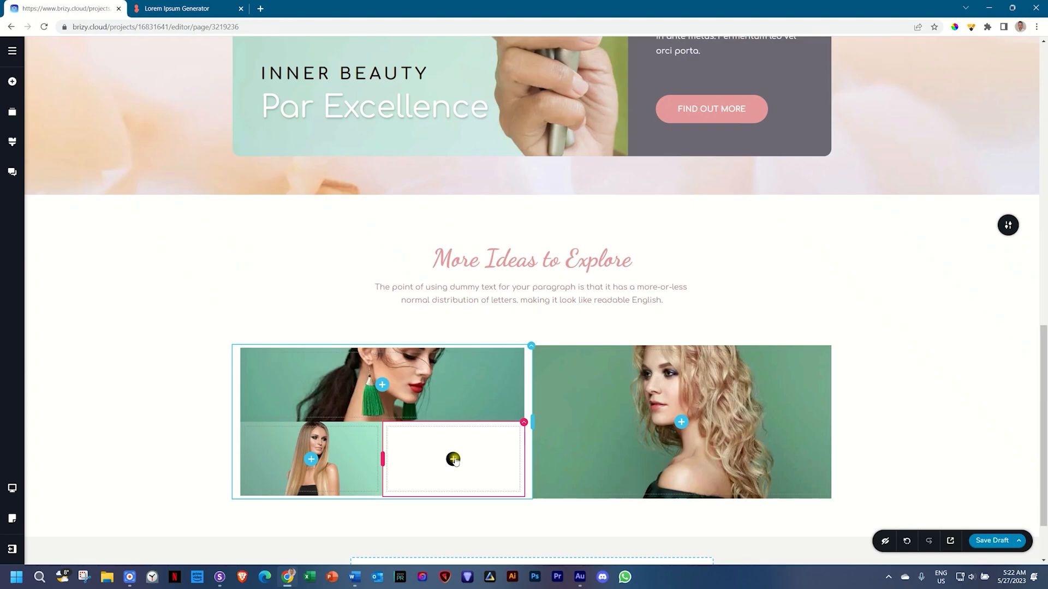
pyautogui.click(524, 424)
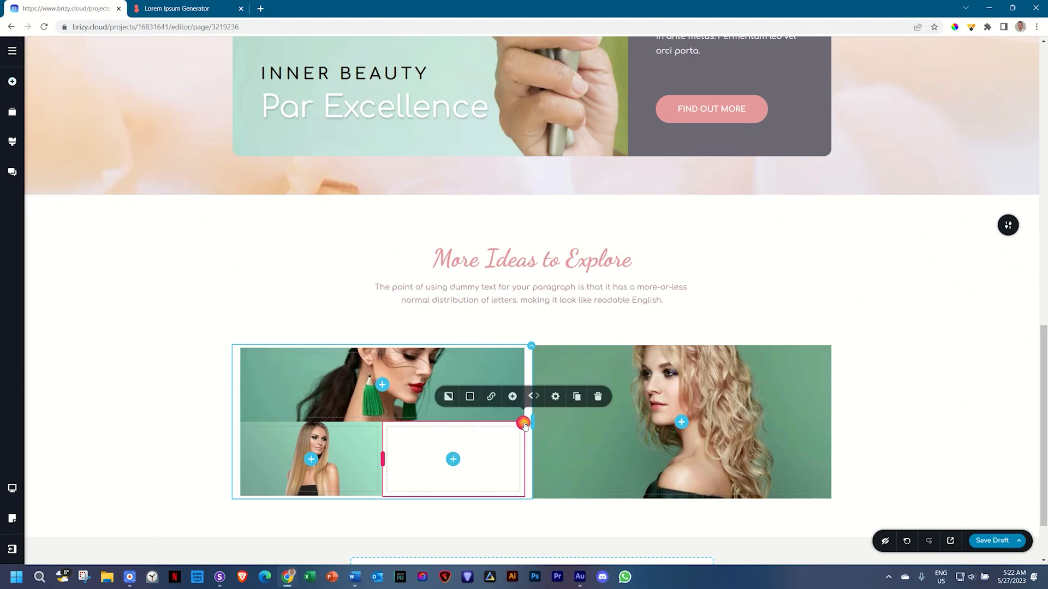
pyautogui.click(448, 398)
pyautogui.click(465, 367)
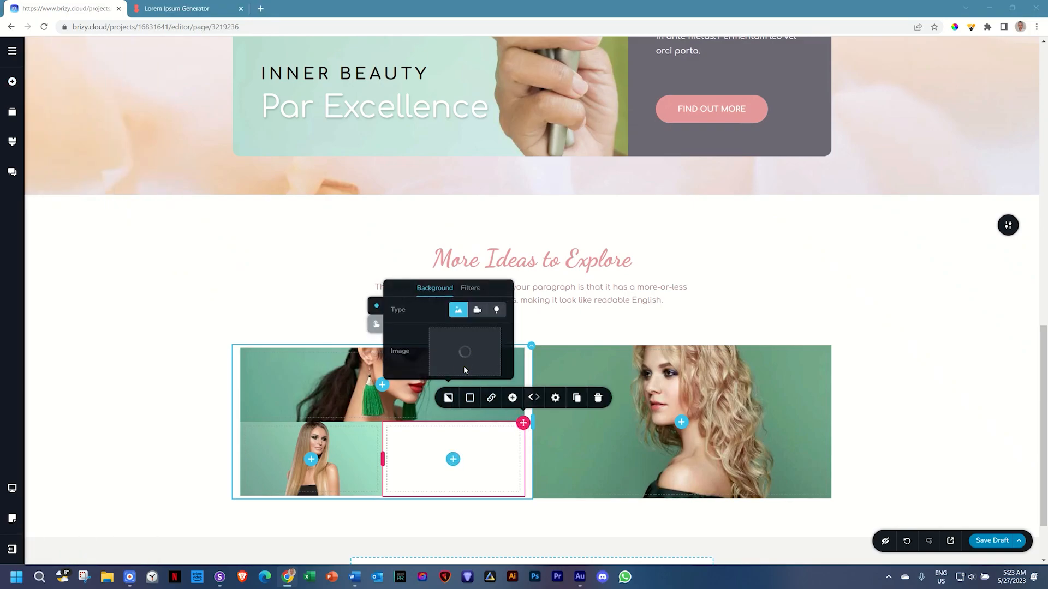
pyautogui.click(421, 314)
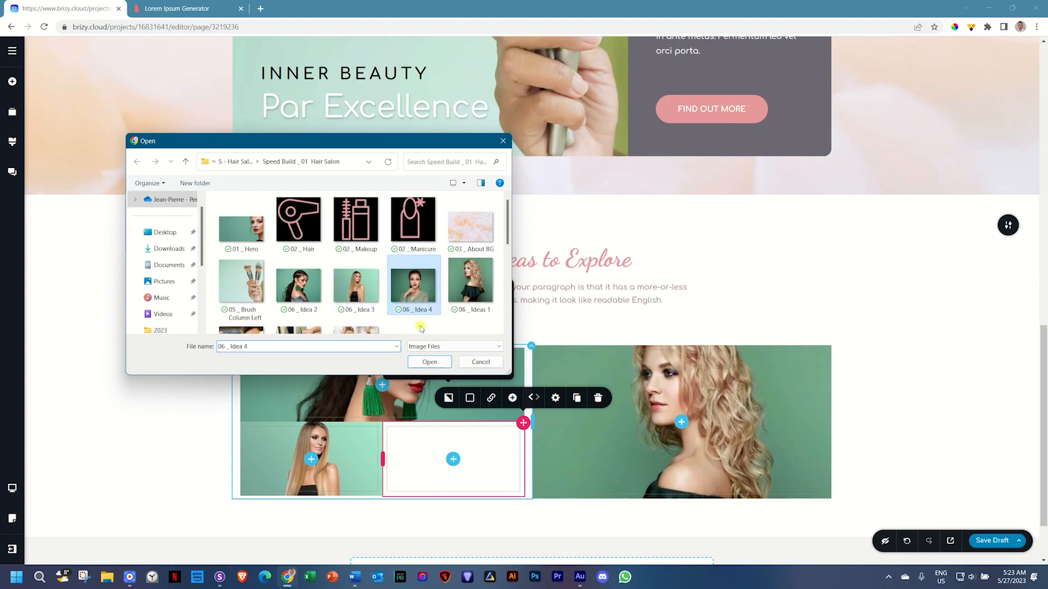
# - Set 06 _ Idea 4 as the background image of the empty small column beside the blonde woman's picture
pyautogui.click(429, 362)
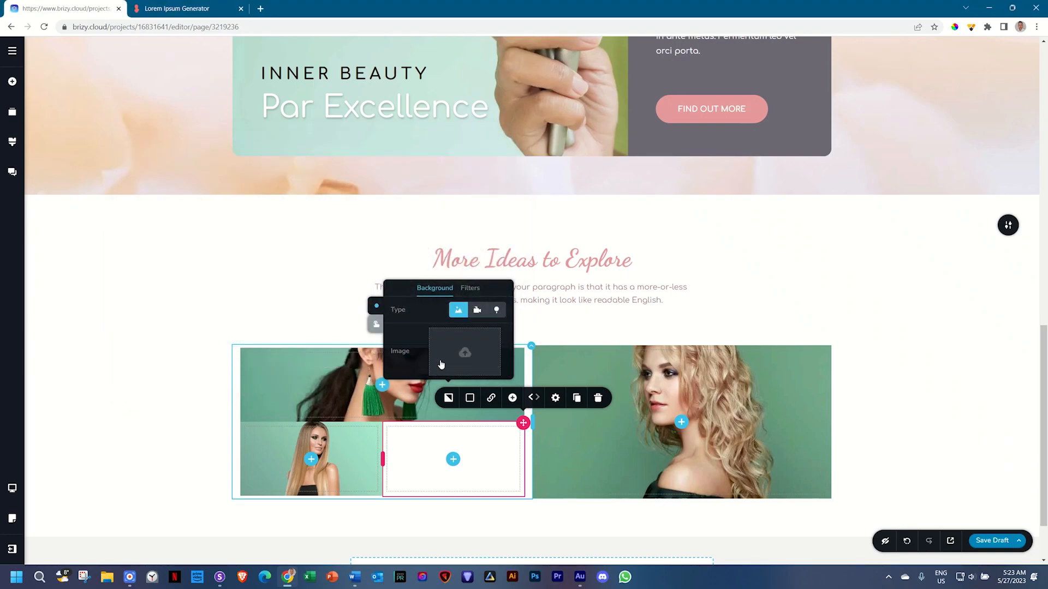
pyautogui.moveTo(463, 354); pyautogui.dragTo(471, 348)
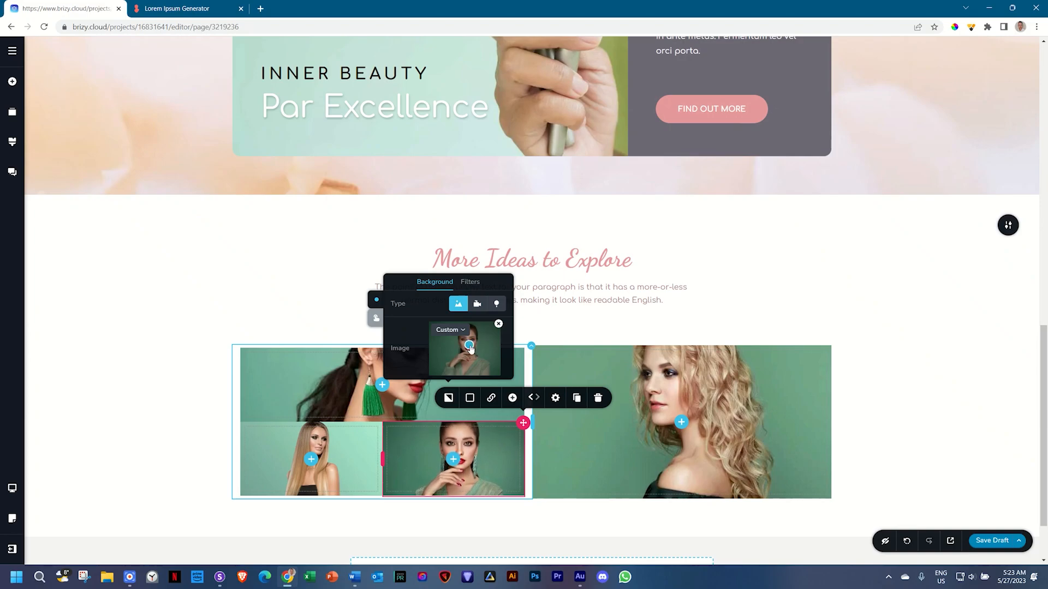
pyautogui.click(478, 402)
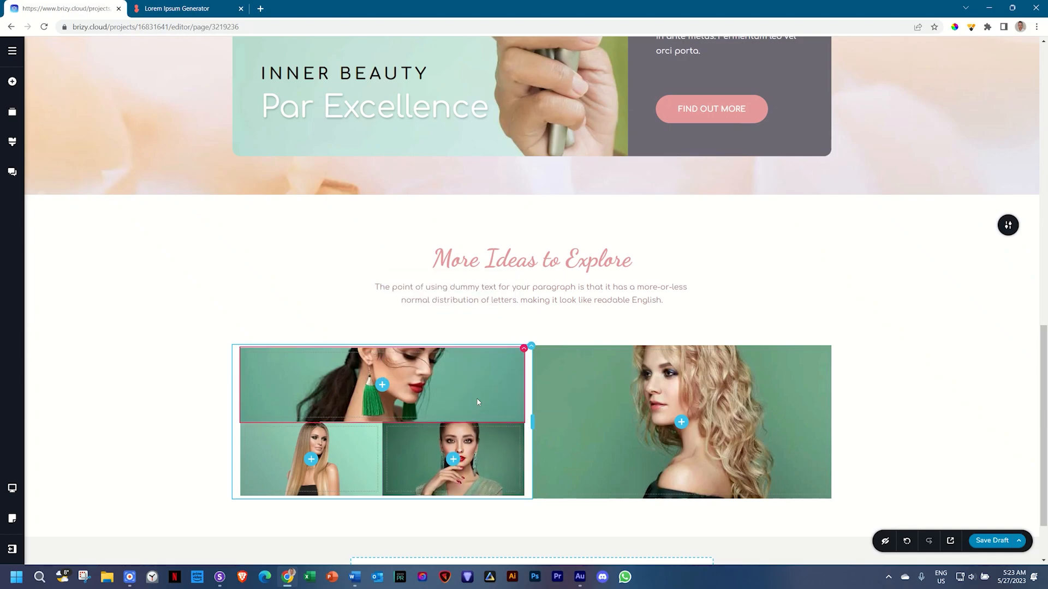
# - Give the wide tile with the green-earring picture a custom height of 250 px
pyautogui.click(523, 350)
pyautogui.click(544, 324)
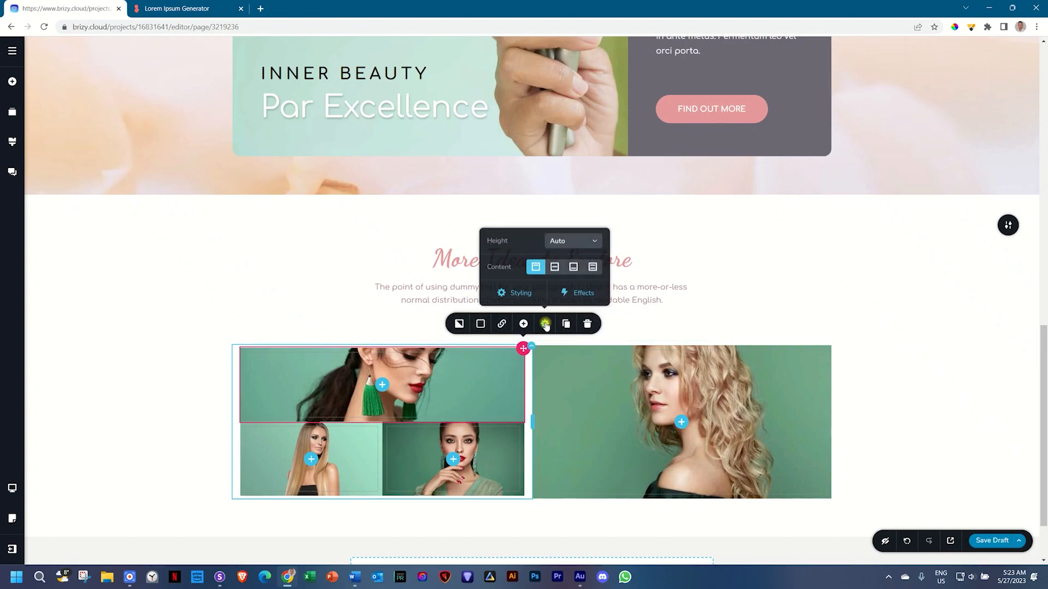
pyautogui.click(559, 247)
pyautogui.click(564, 276)
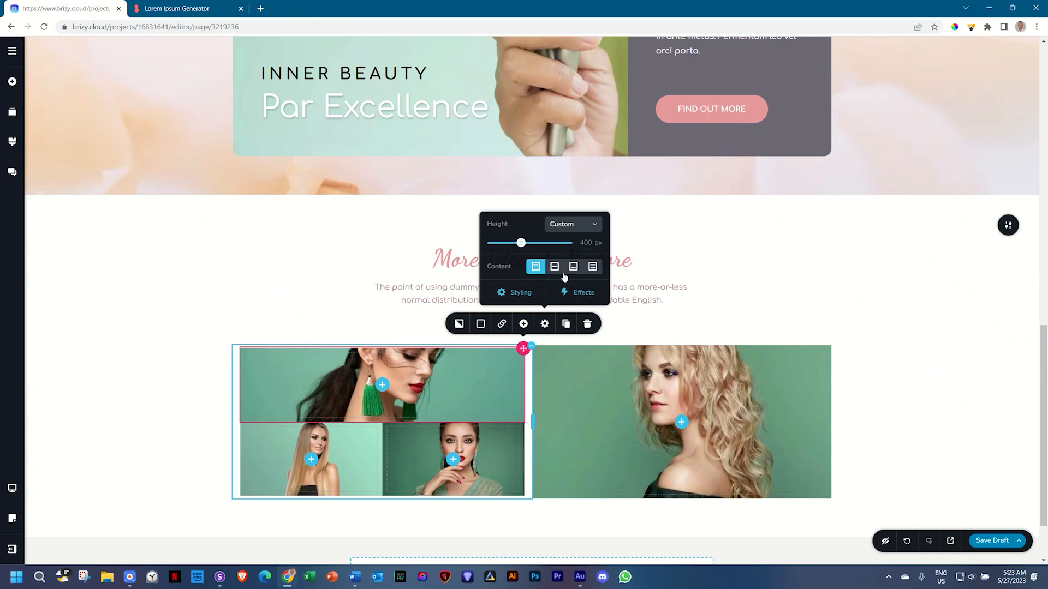
pyautogui.doubleClick(585, 243)
# - Add two text elements, stacked on each other, to the wide green-earring tile
pyautogui.click(11, 82)
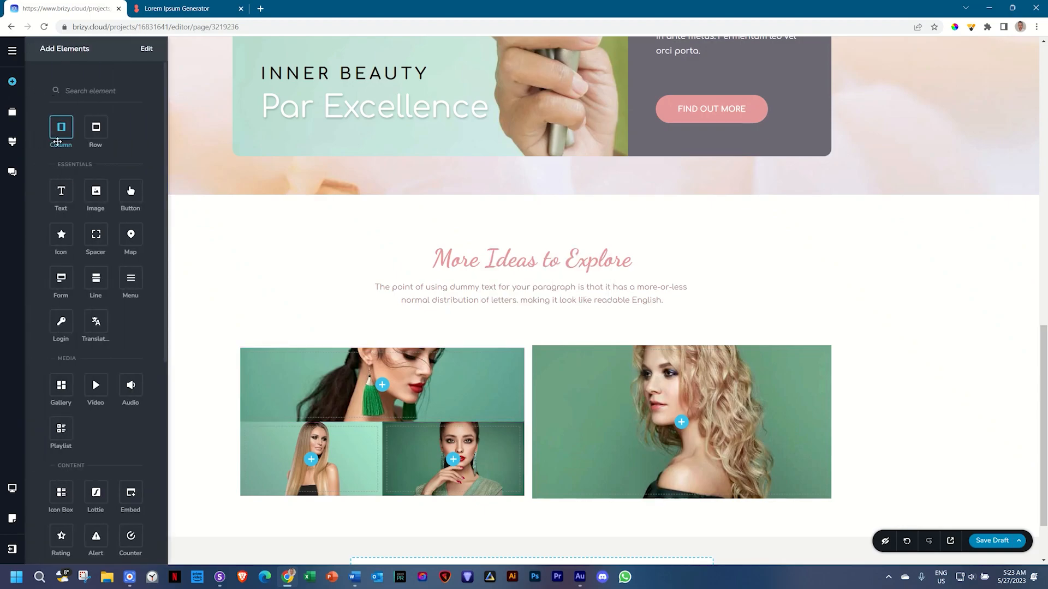
pyautogui.moveTo(58, 183); pyautogui.dragTo(380, 404)
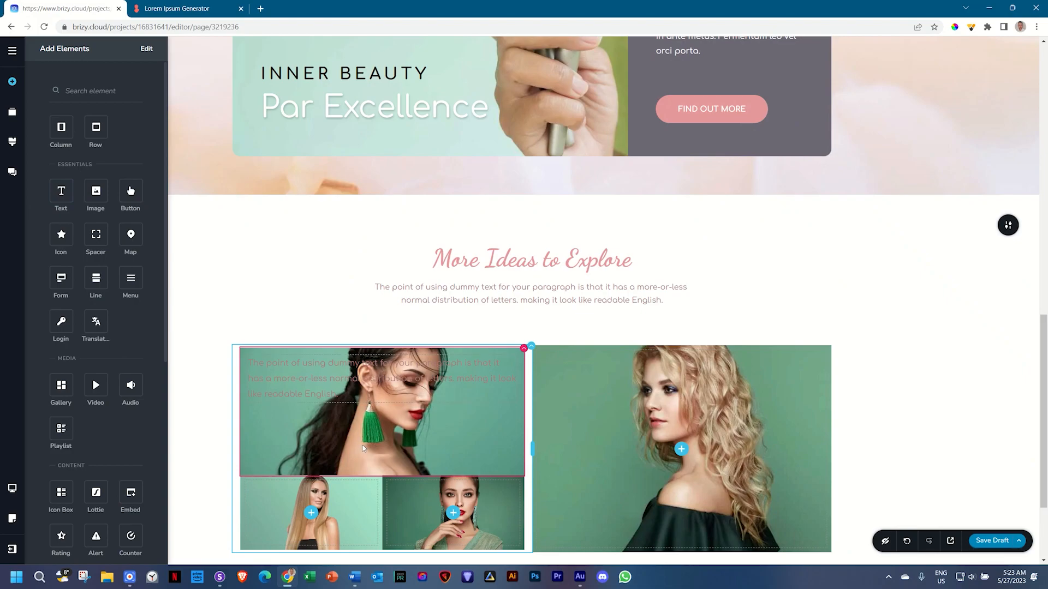
pyautogui.moveTo(61, 191); pyautogui.dragTo(309, 410)
# - Replace the upper placeholder text in the wide tile with "Skin Care"
pyautogui.scroll(-3, 310, 411)
pyautogui.tripleClick(350, 235)
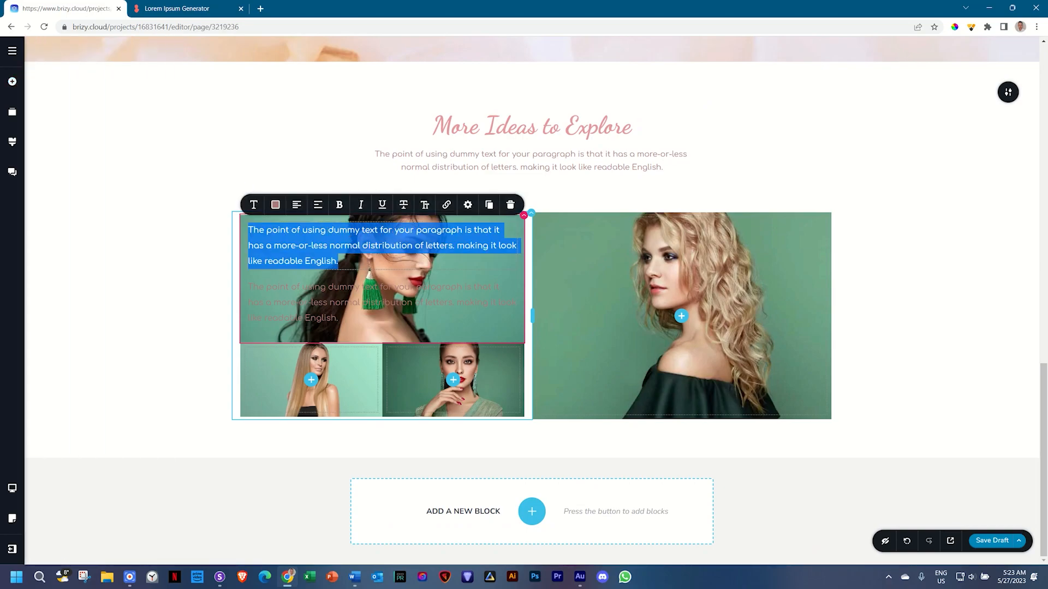
pyautogui.write('5k')
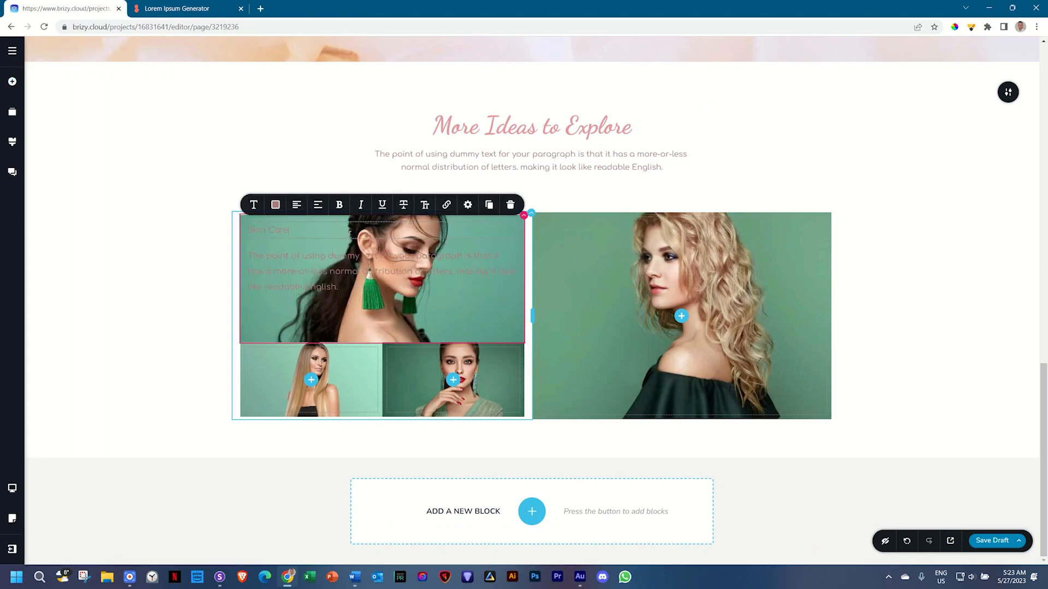
# - Format the "Skin Care" text in white (#FFFFFF) with a font size of 36 px
pyautogui.click(275, 205)
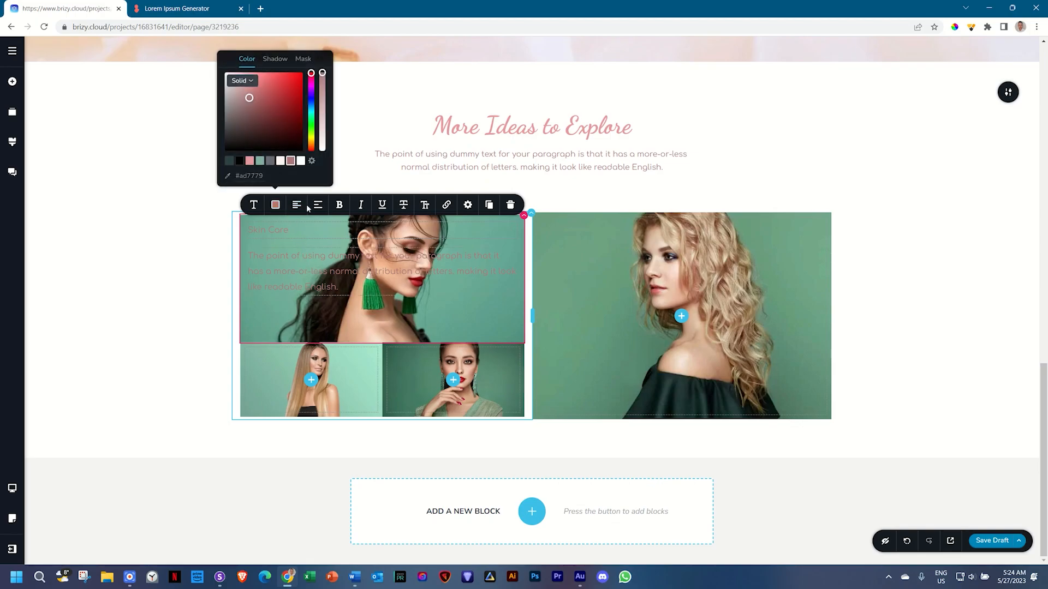
pyautogui.click(301, 162)
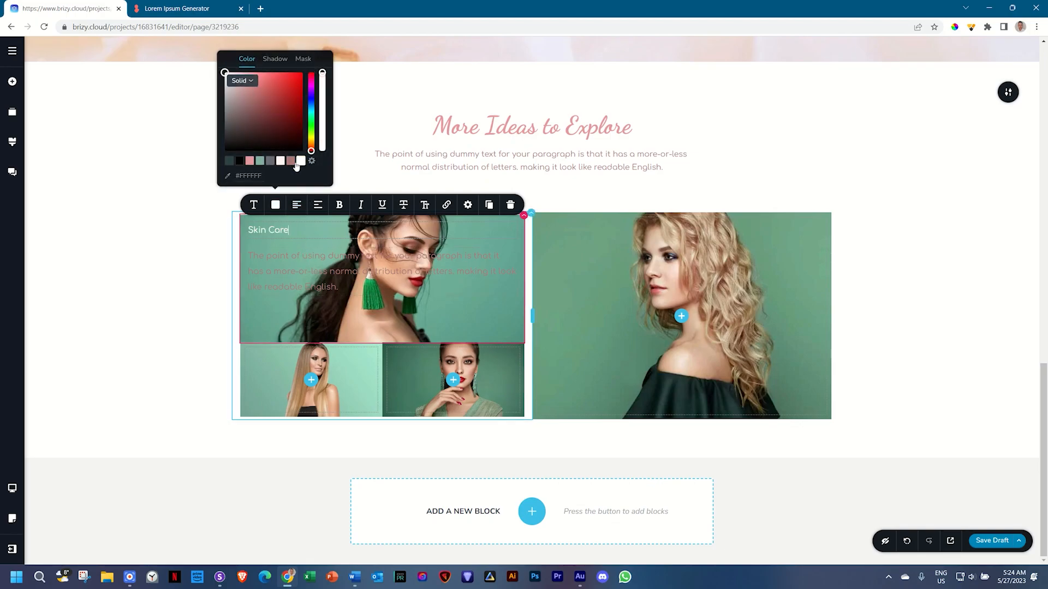
pyautogui.click(253, 204)
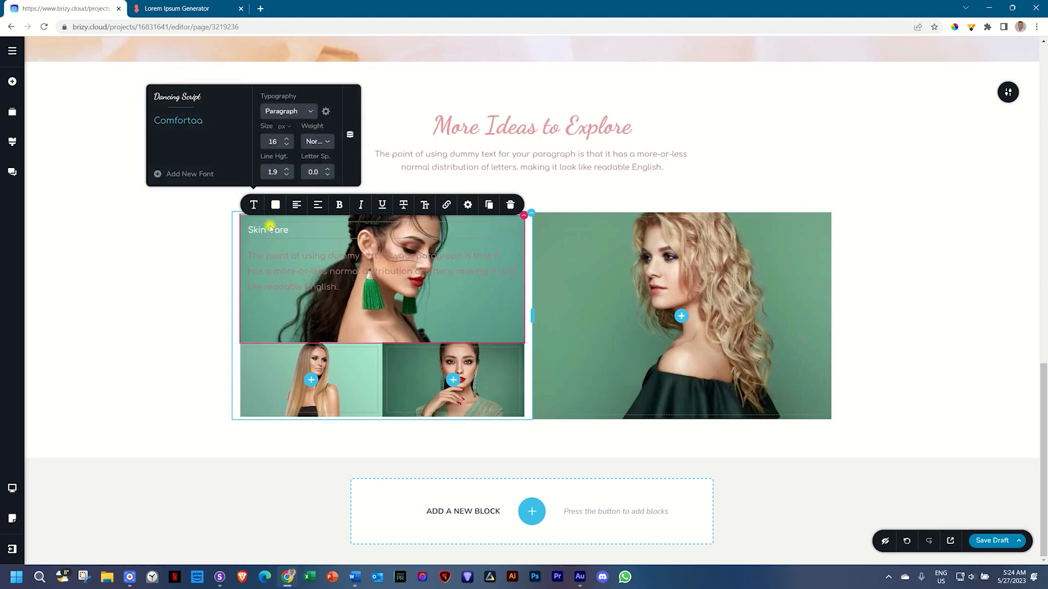
pyautogui.doubleClick(274, 142)
pyautogui.write('36')
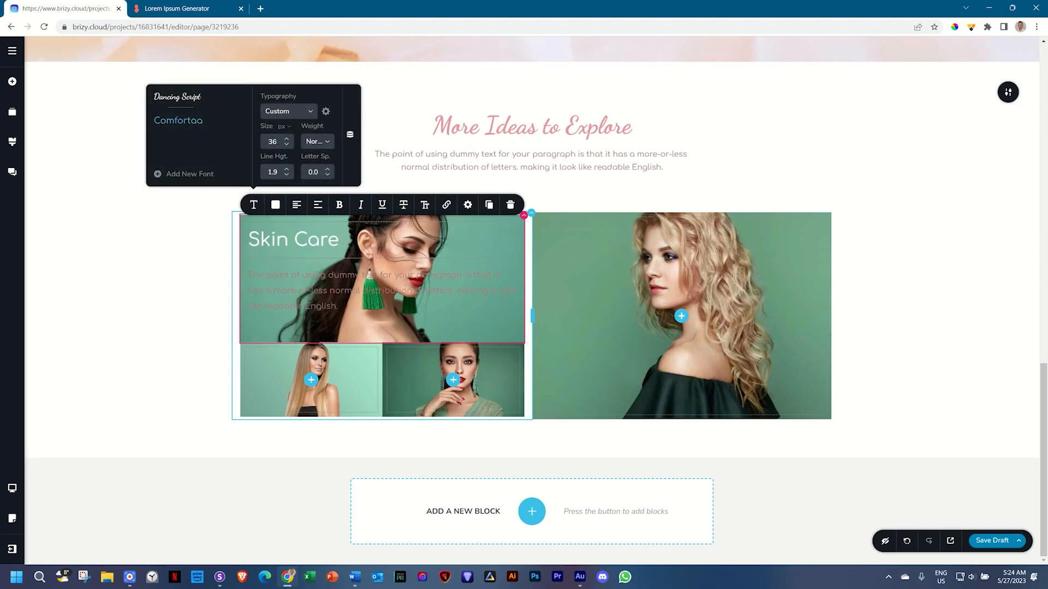
# - Replace the second placeholder text with "Learn More" and colour it white (#FFFFFF)
pyautogui.click(280, 287)
pyautogui.tripleClick(281, 289)
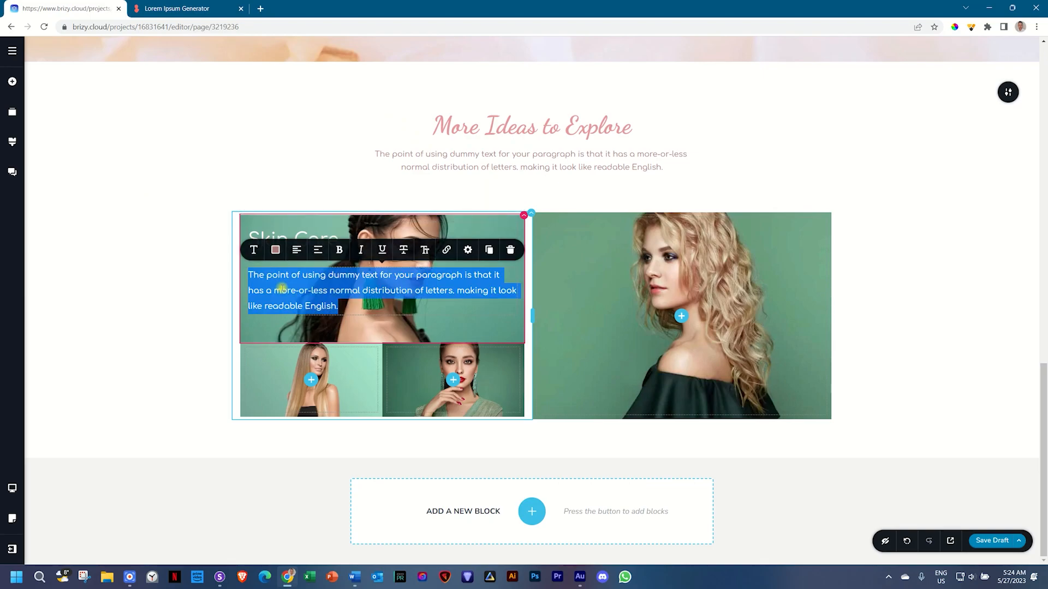
pyautogui.press('BackSpace')
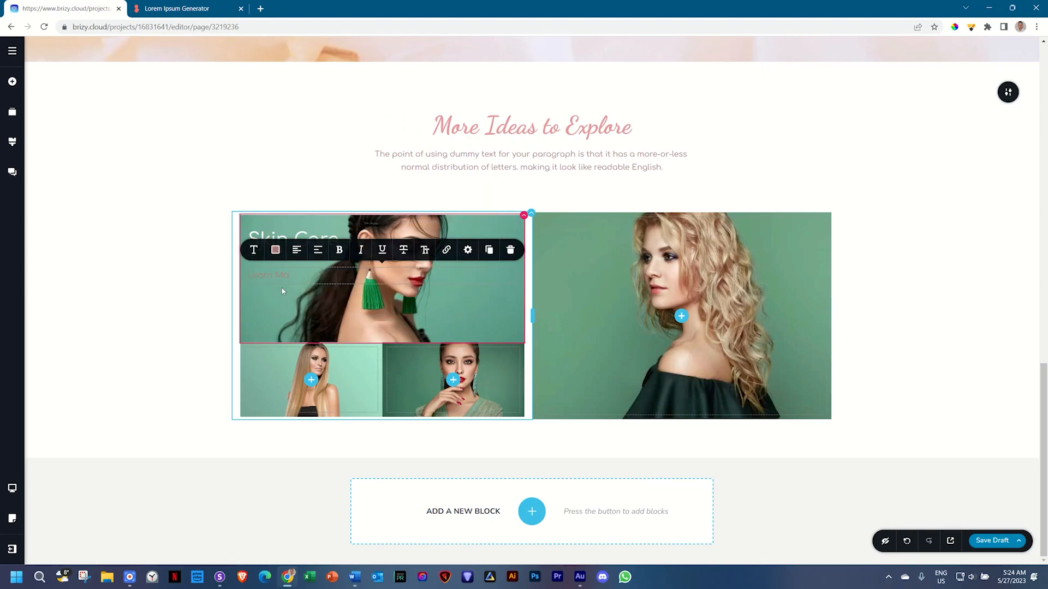
pyautogui.click(276, 250)
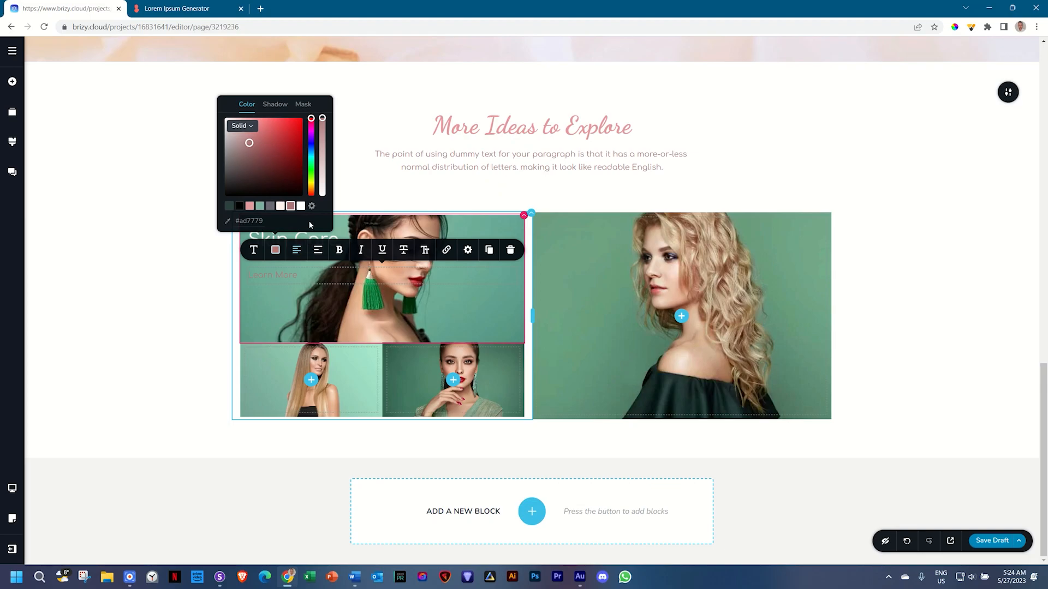
pyautogui.click(301, 207)
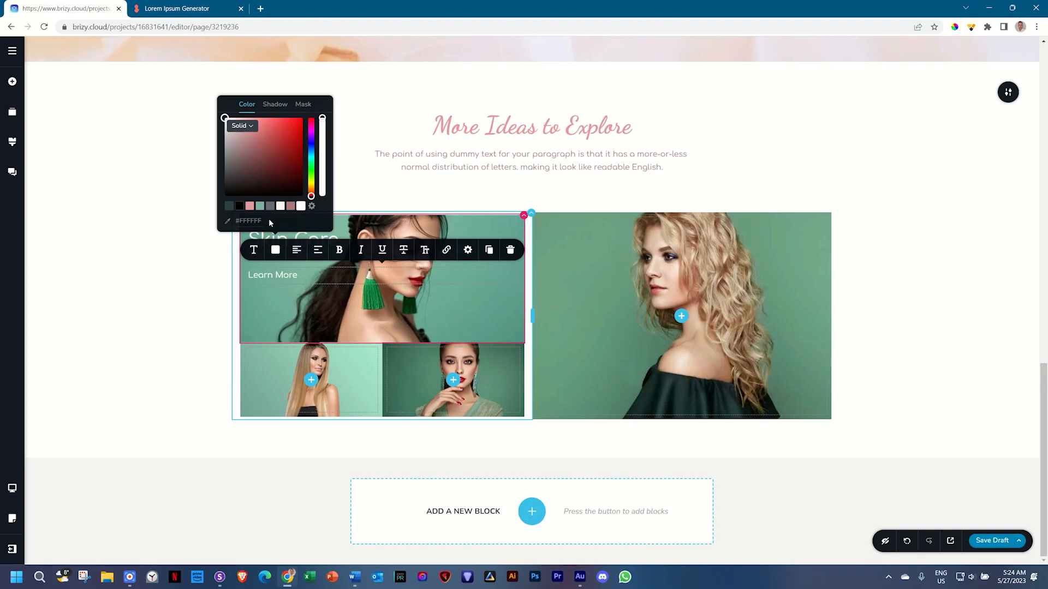
# - Reduce the line height of the "Learn More" text
pyautogui.click(256, 250)
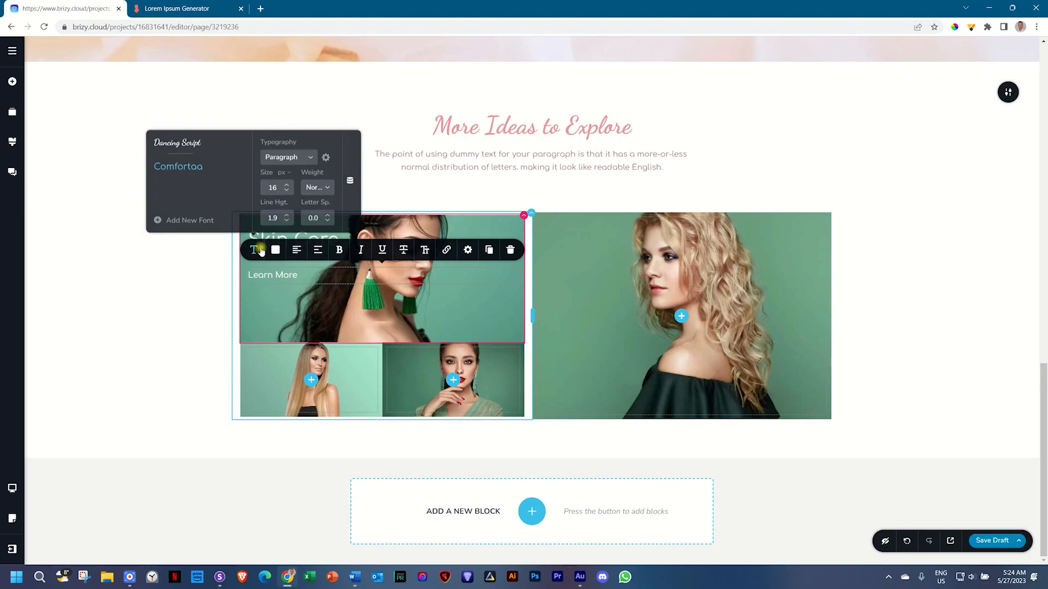
pyautogui.click(288, 220)
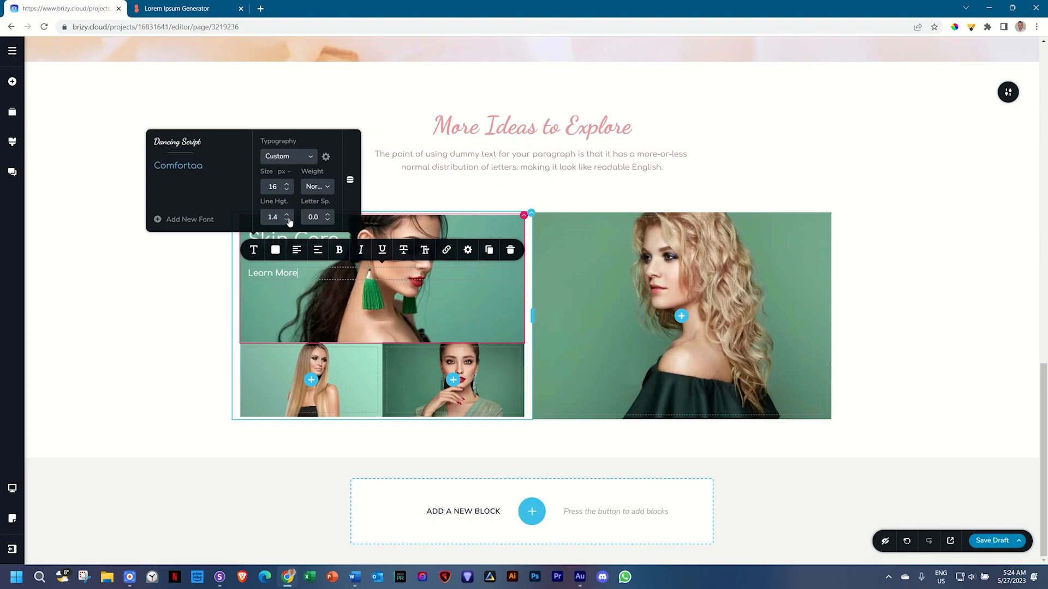
pyautogui.click(292, 285)
# - Change the "Skin Care" heading's font to Dancing Script and reduce its line height
pyautogui.click(293, 239)
pyautogui.click(253, 205)
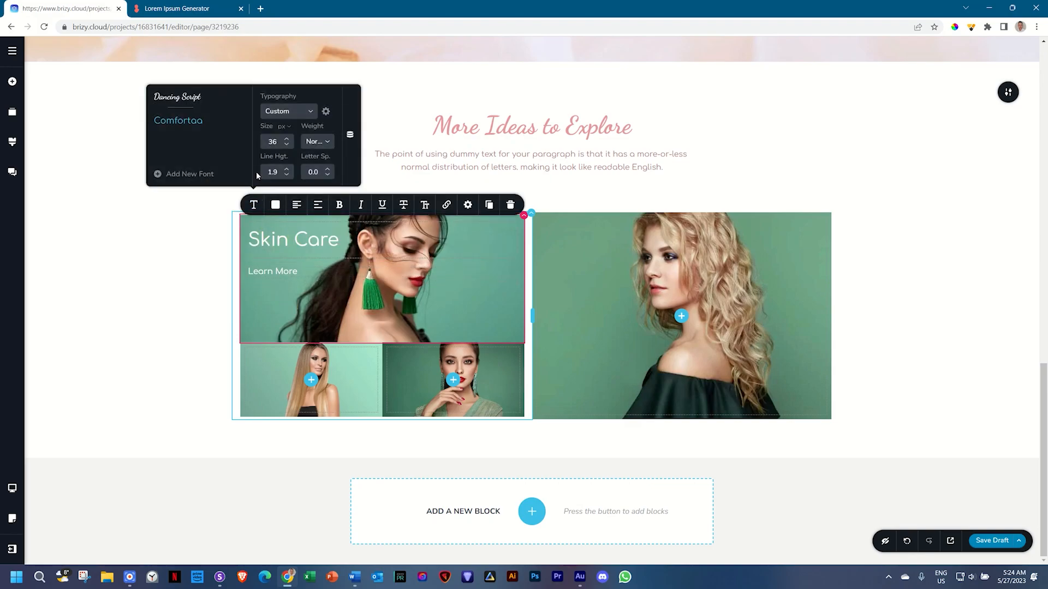
pyautogui.click(189, 97)
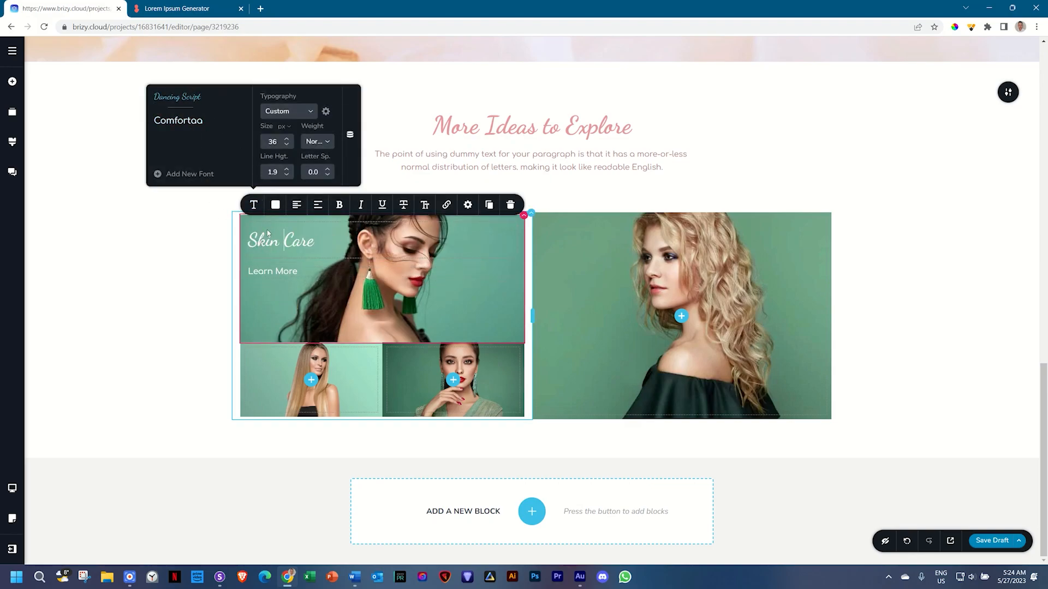
pyautogui.click(286, 175)
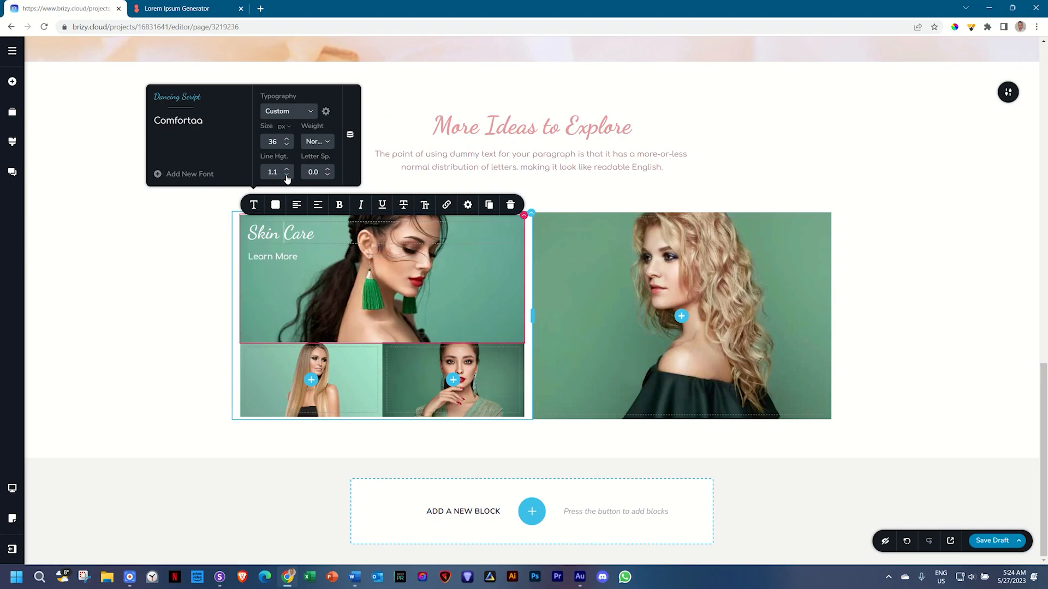
pyautogui.click(287, 297)
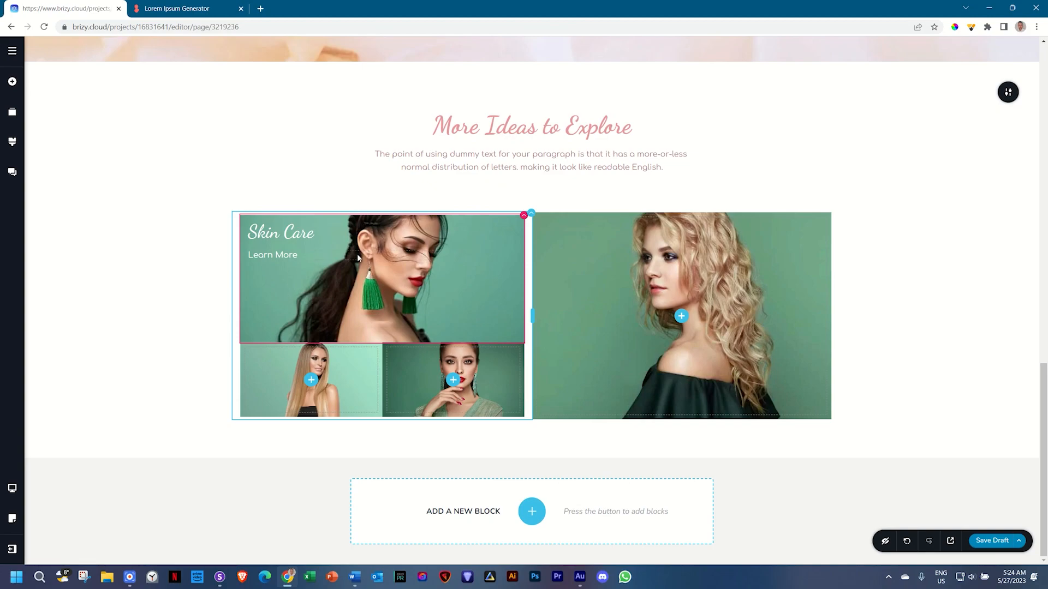
# - Align the content of the wide Skin Care tile to its bottom edge
pyautogui.click(524, 216)
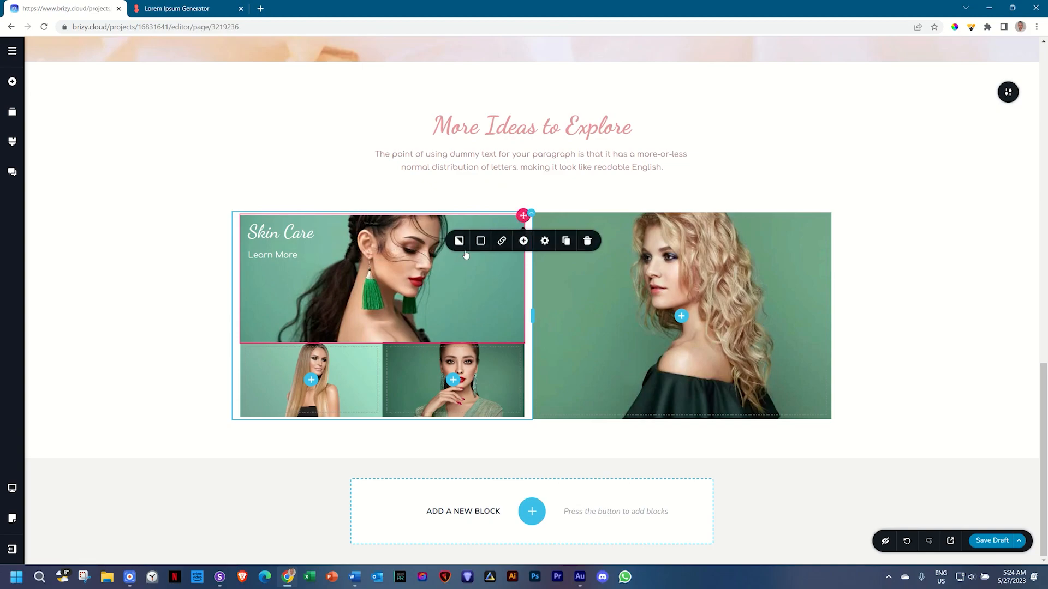
pyautogui.click(545, 241)
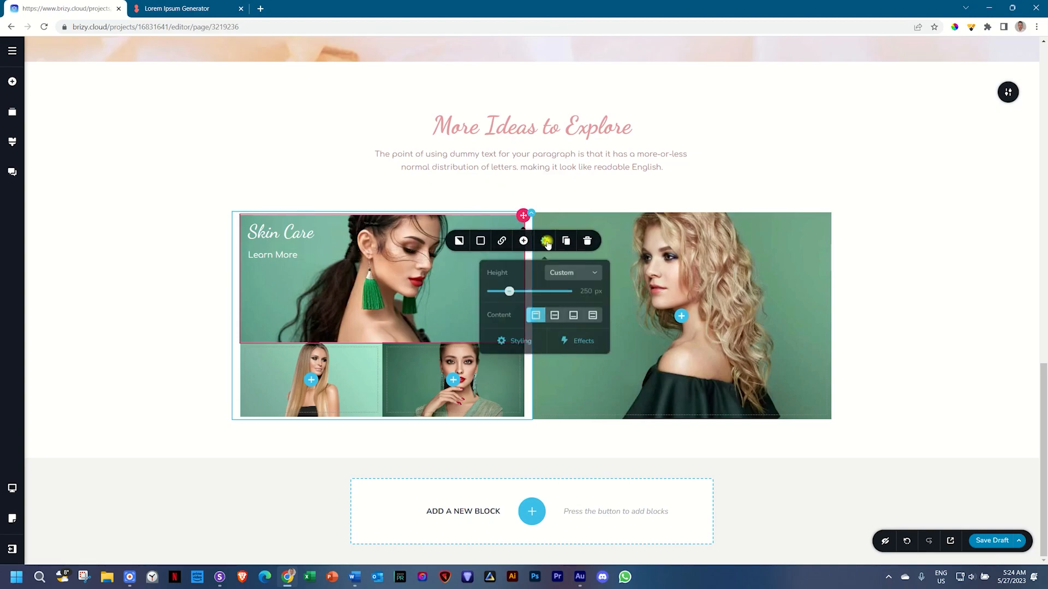
pyautogui.click(573, 314)
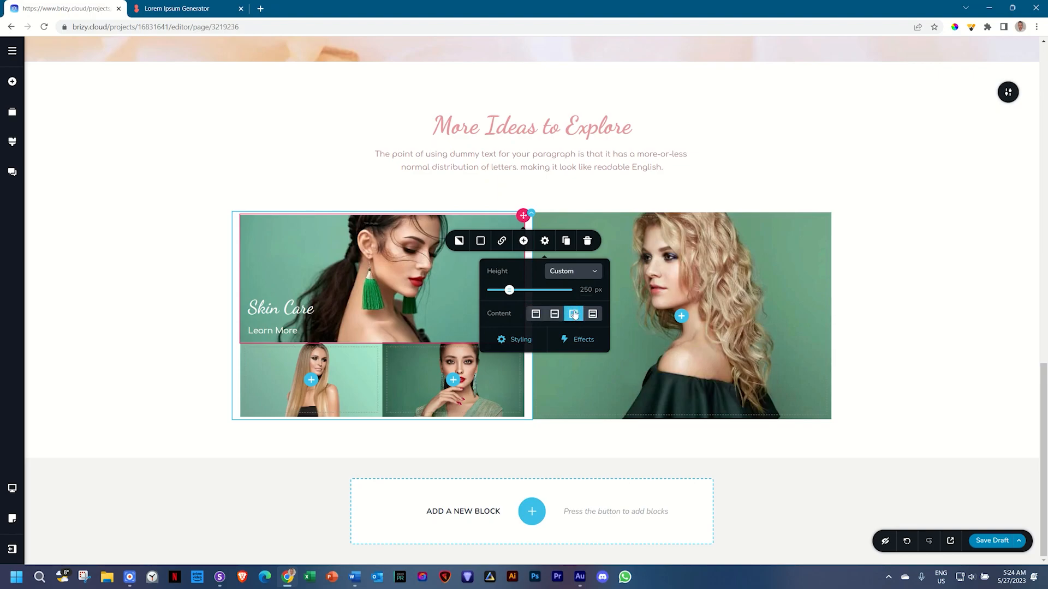
# - Set the Skin Care tile's padding to 25 px at top and bottom and 35 px at left and right
pyautogui.click(521, 340)
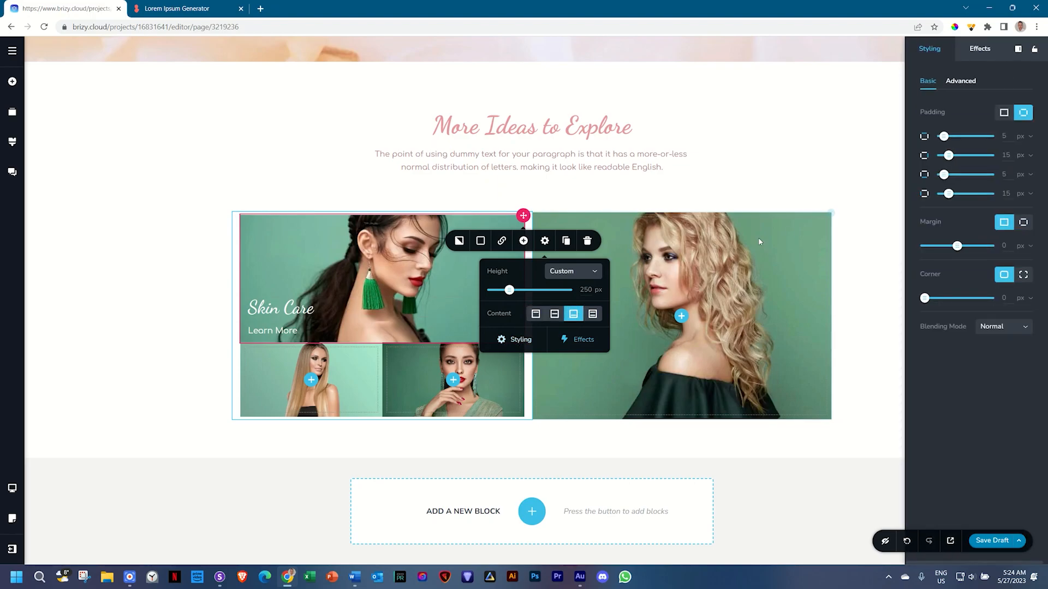
pyautogui.moveTo(1011, 138); pyautogui.dragTo(975, 137)
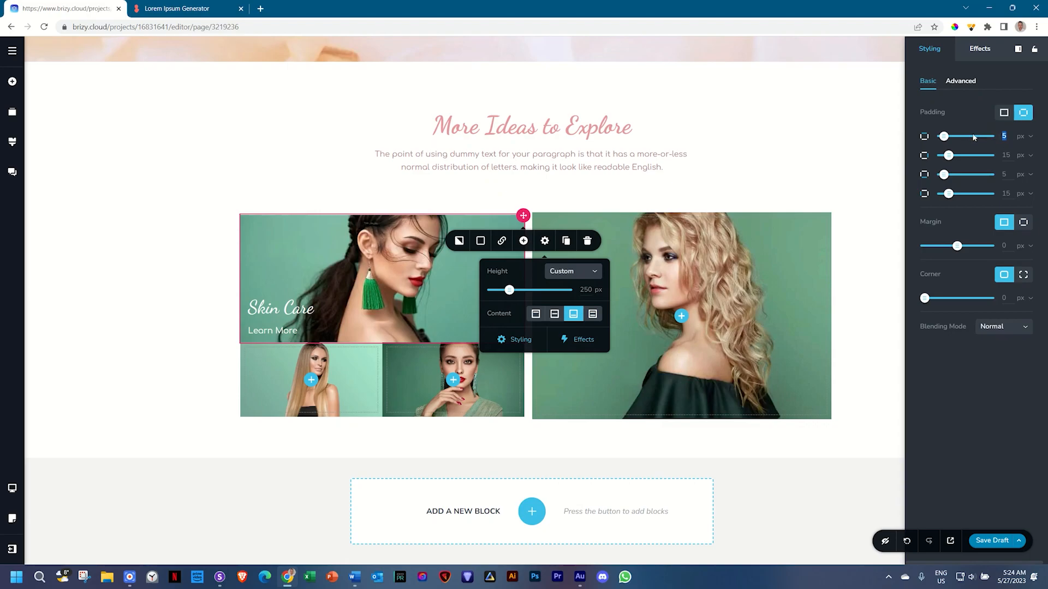
pyautogui.write('35253')
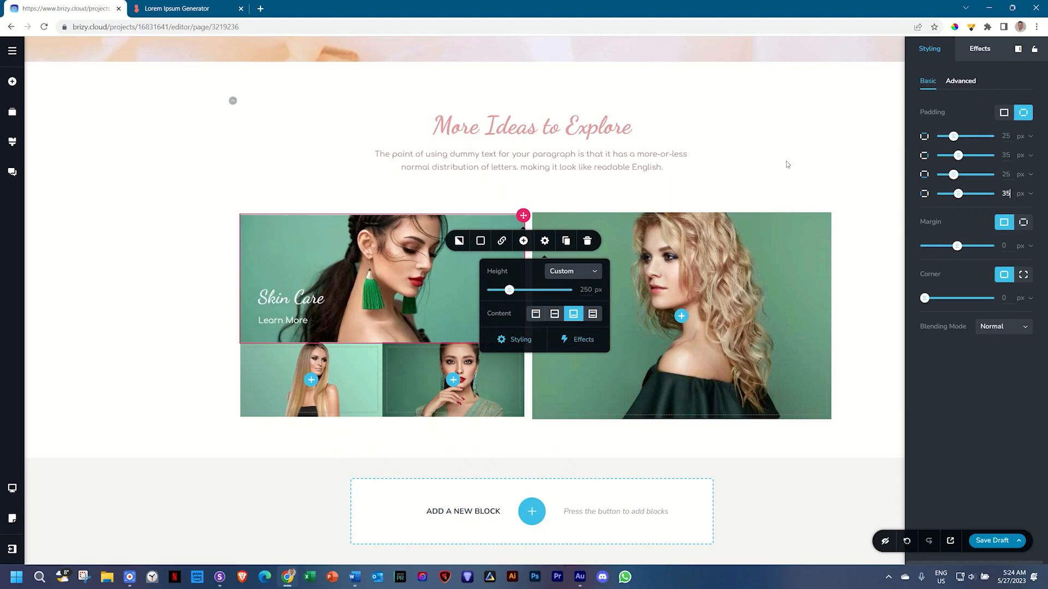
pyautogui.click(333, 305)
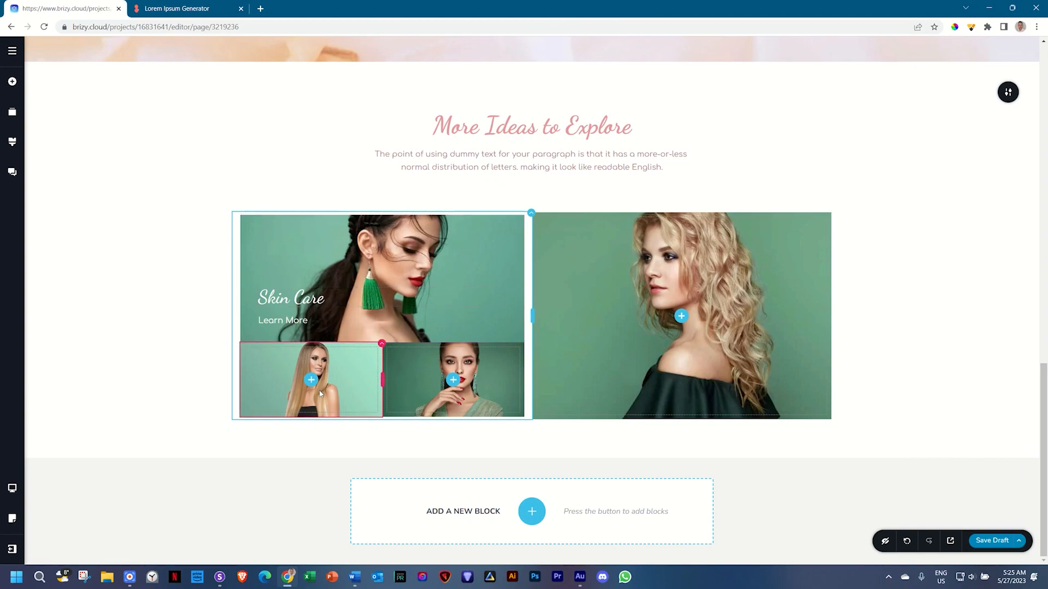
# - Duplicate the "Skin Care" heading and move the copy into the small tile with the blonde woman below it
pyautogui.click(309, 299)
pyautogui.scroll(1, 305, 326)
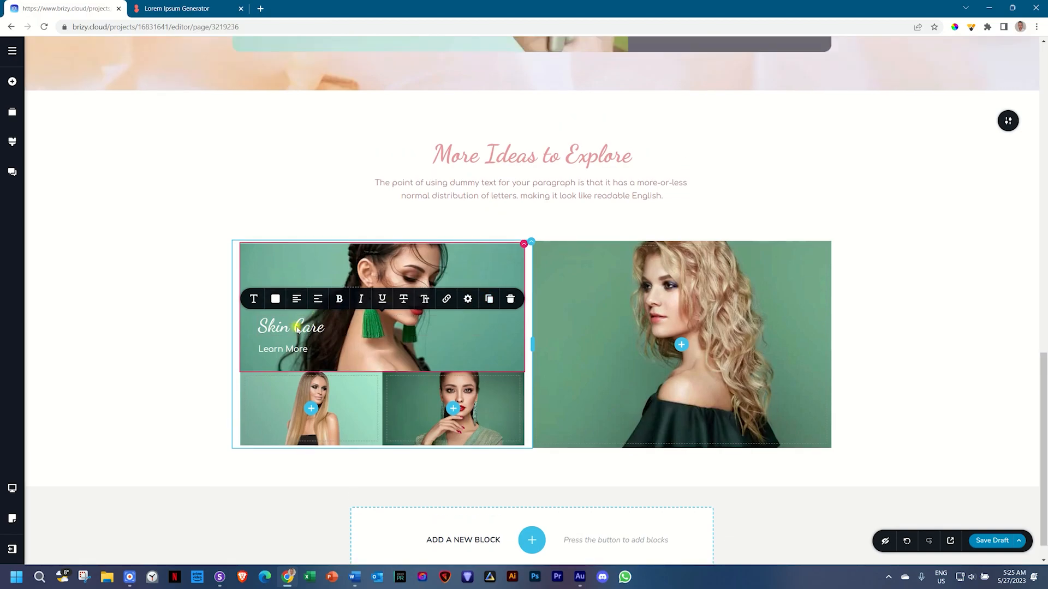
pyautogui.click(402, 332)
pyautogui.click(310, 351)
pyautogui.click(100, 296)
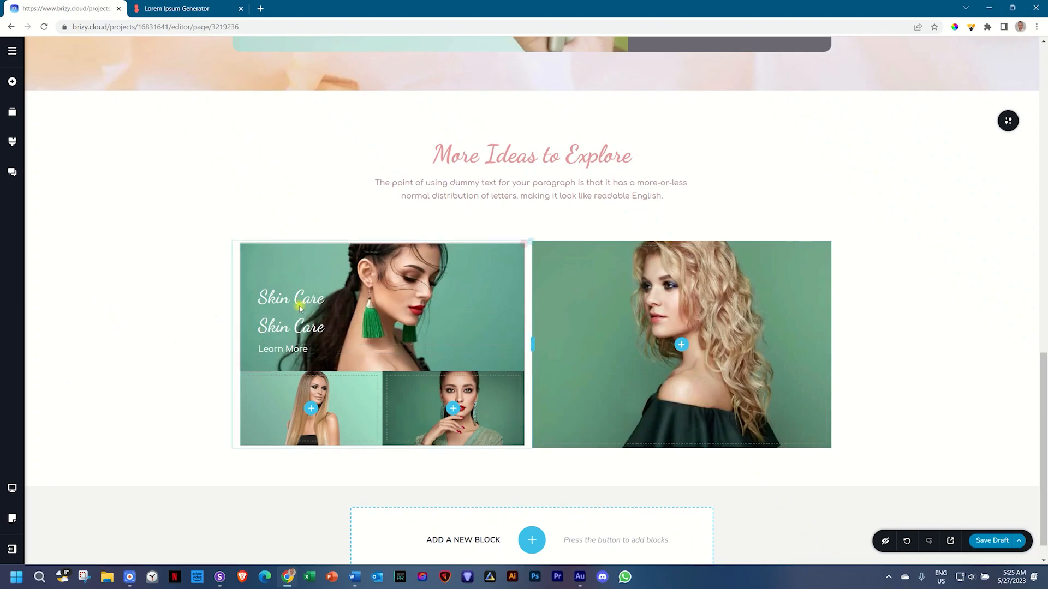
pyautogui.moveTo(288, 329); pyautogui.dragTo(309, 426)
# - Duplicate the "Learn More" text and move the copy below the heading in the blonde woman's small tile
pyautogui.click(281, 350)
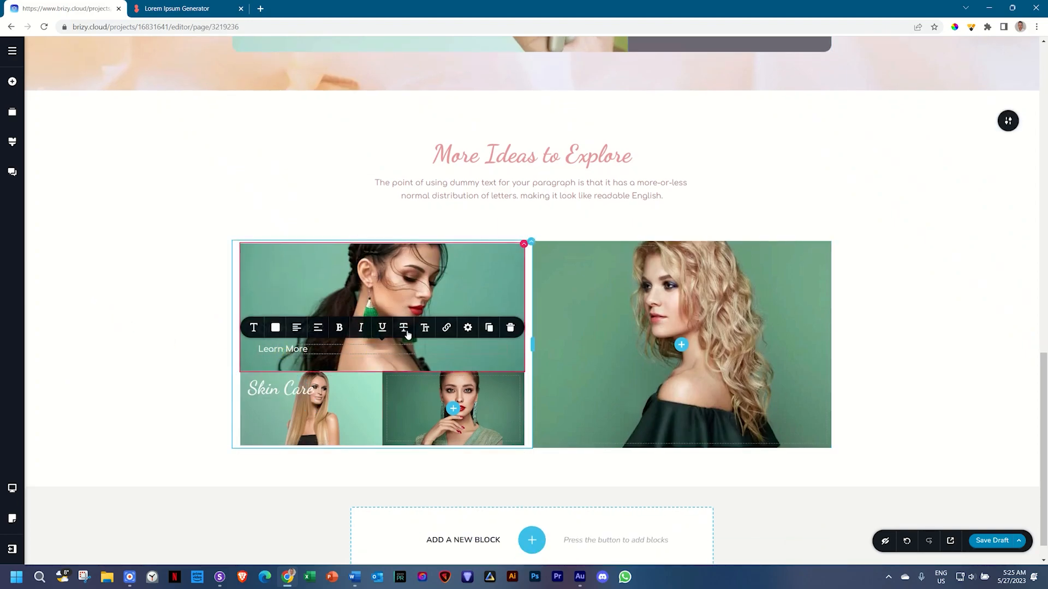
pyautogui.click(489, 327)
pyautogui.click(284, 369)
pyautogui.moveTo(283, 369); pyautogui.dragTo(273, 431)
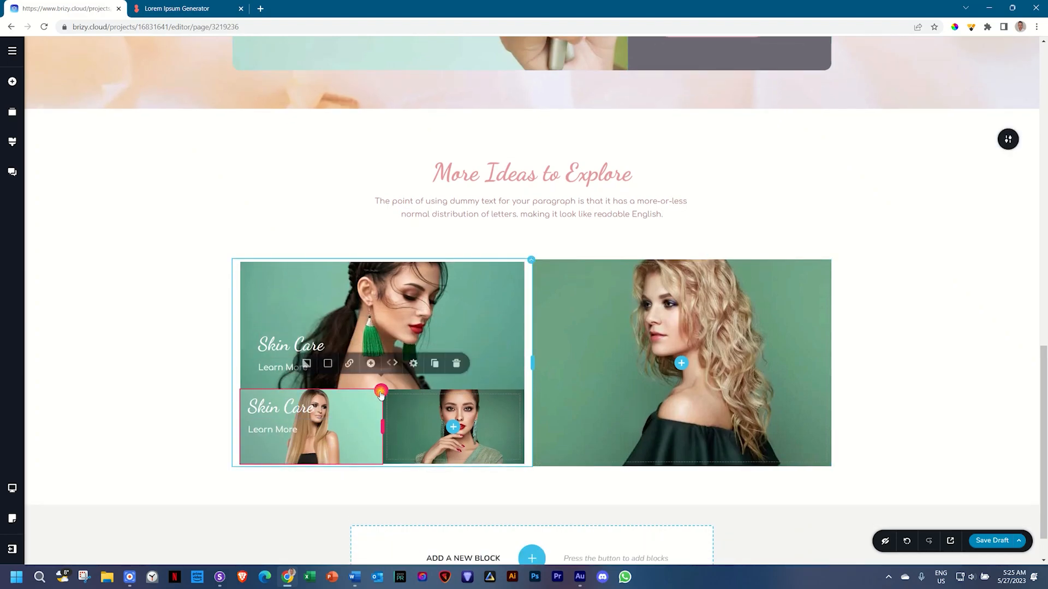
# - Align the content of the blonde woman's small tile to its bottom edge and set its custom height to 150 px
pyautogui.click(413, 365)
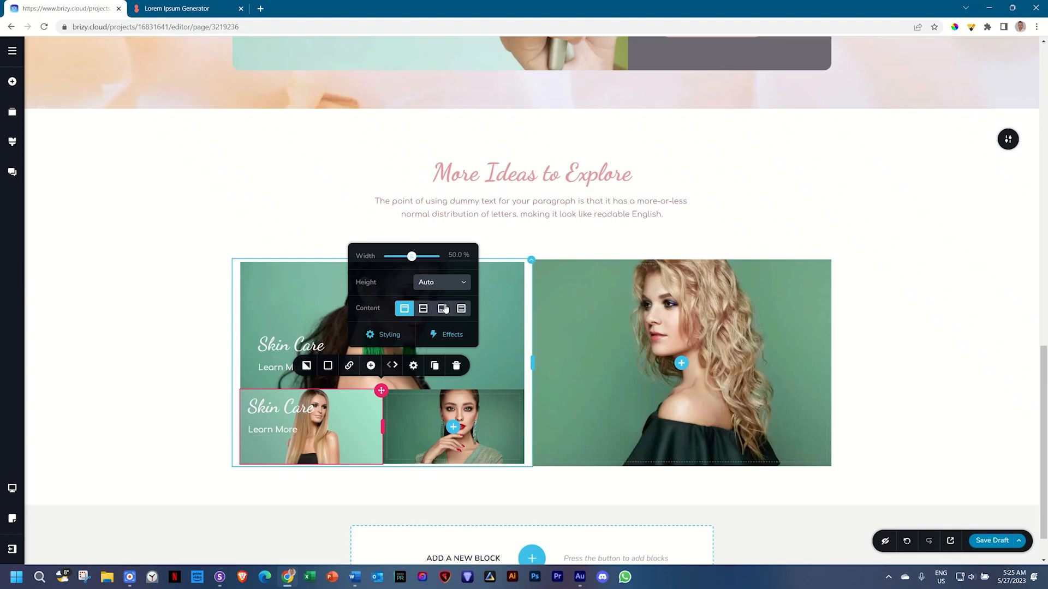
pyautogui.click(442, 309)
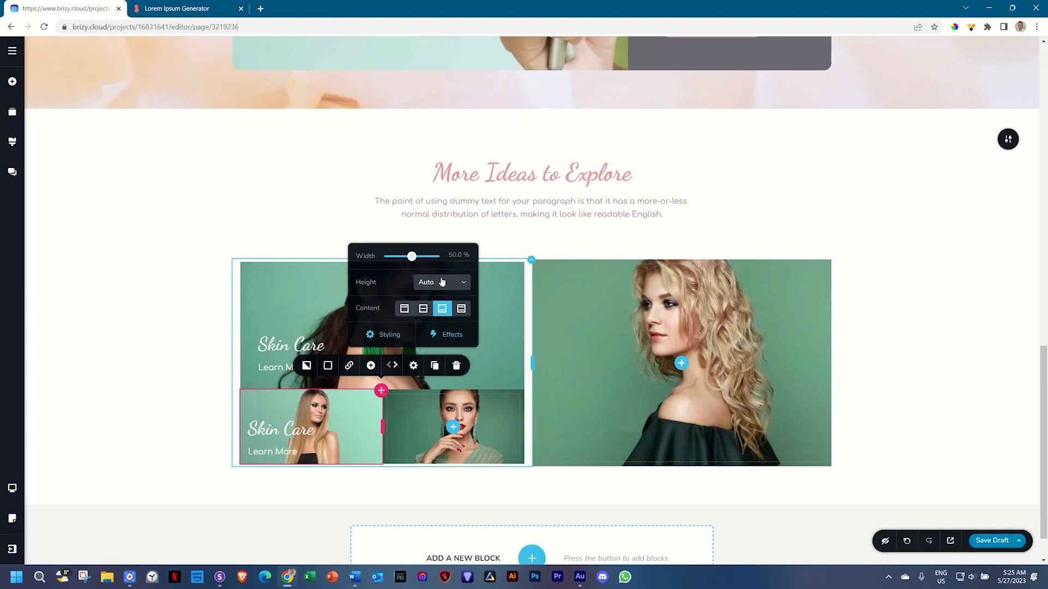
pyautogui.click(442, 281)
pyautogui.click(425, 314)
pyautogui.click(452, 285)
pyautogui.write('150')
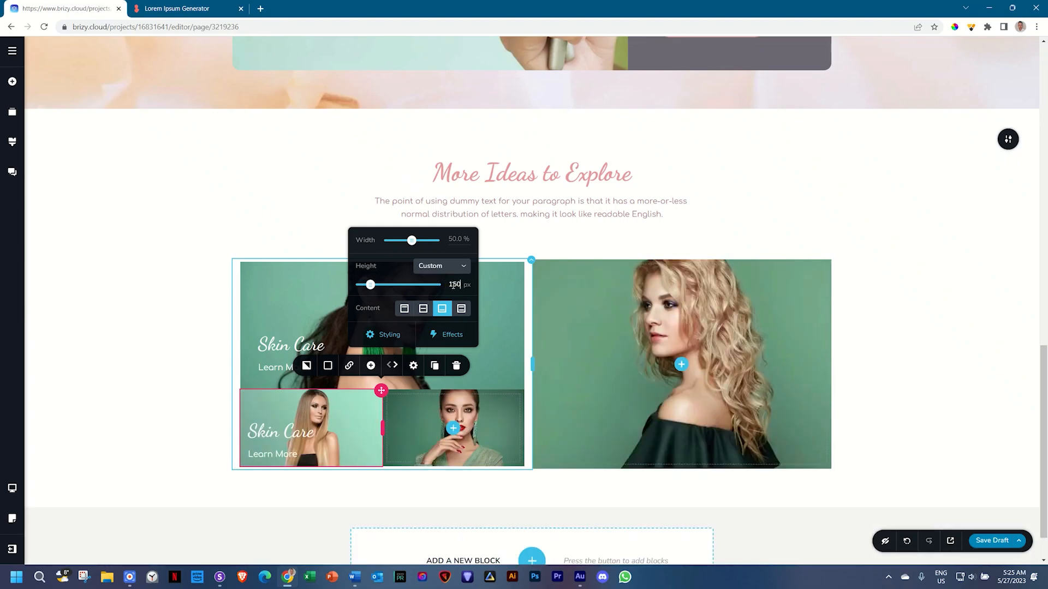
# - Set the blonde woman's small tile padding to 25 px at top and bottom and 35 px at left and right
pyautogui.click(389, 338)
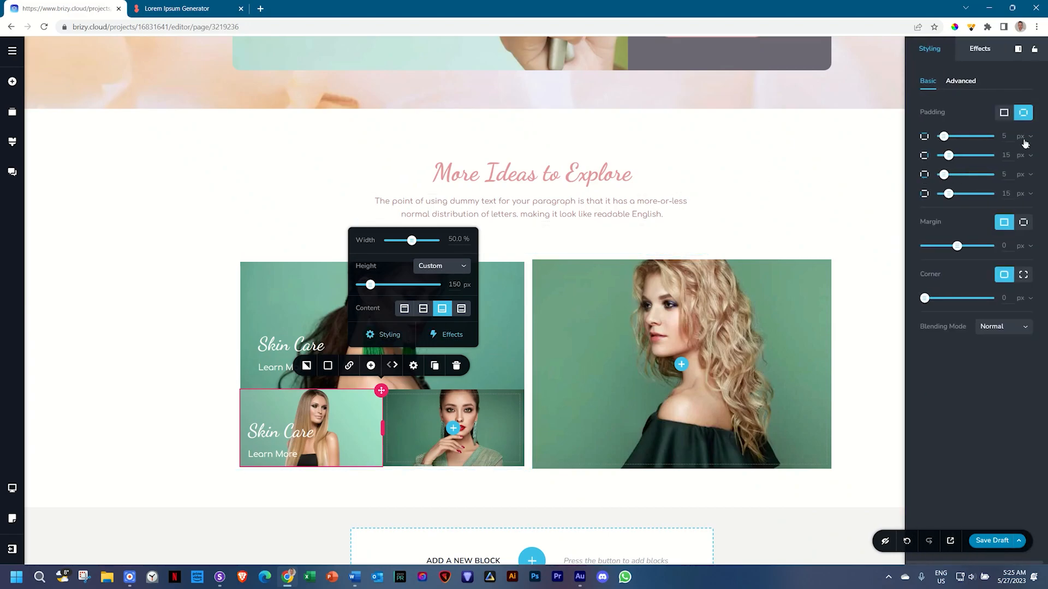
pyautogui.doubleClick(1003, 136)
pyautogui.write('25')
pyautogui.press('Tab')
pyautogui.write('352')
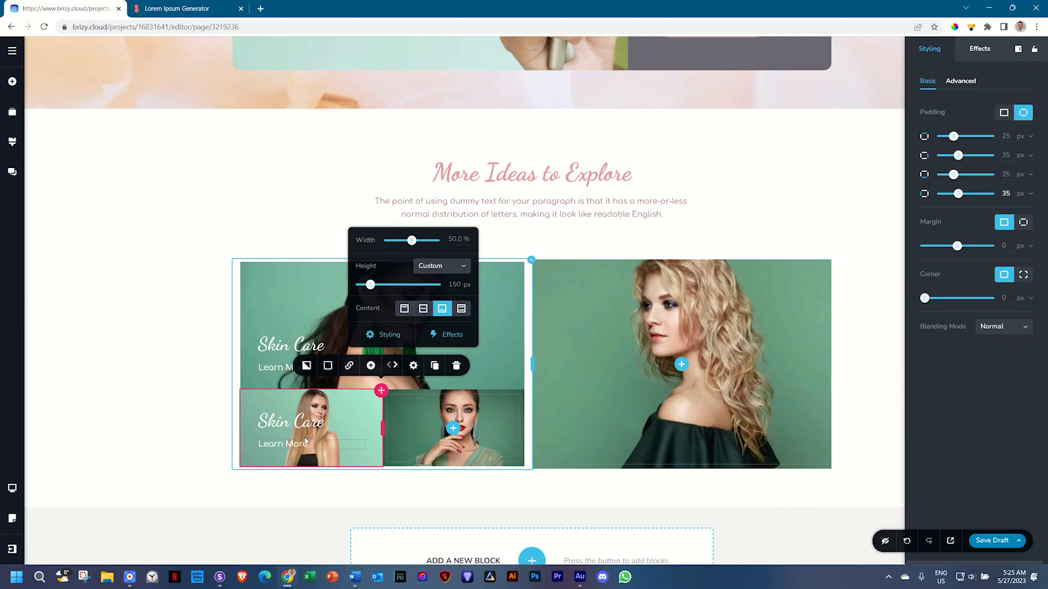
pyautogui.click(305, 440)
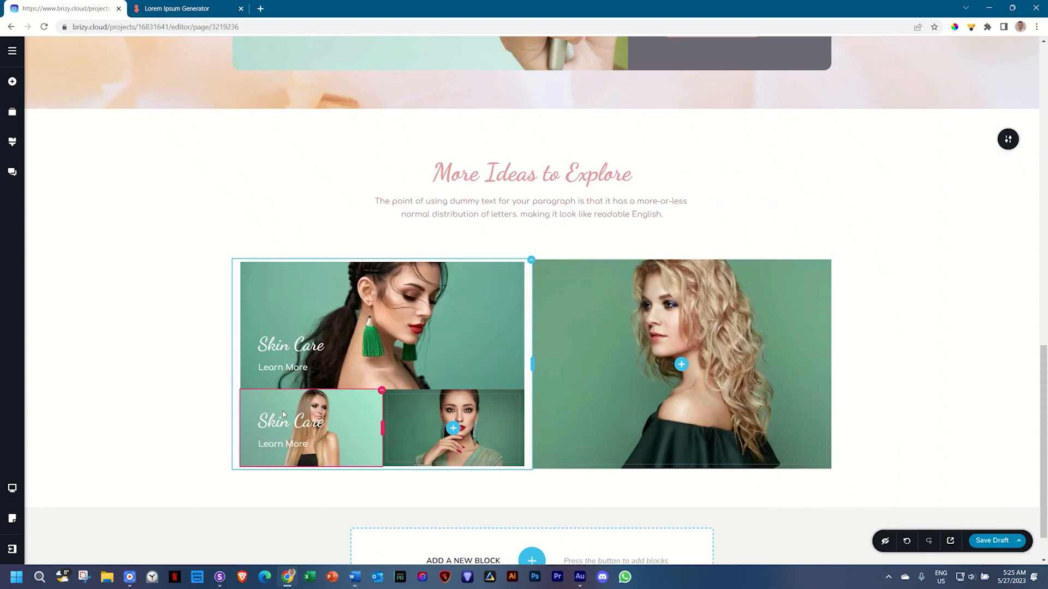
# - Duplicate the finished small tile and delete the old textless tile beside it so the copy takes its place
pyautogui.click(381, 390)
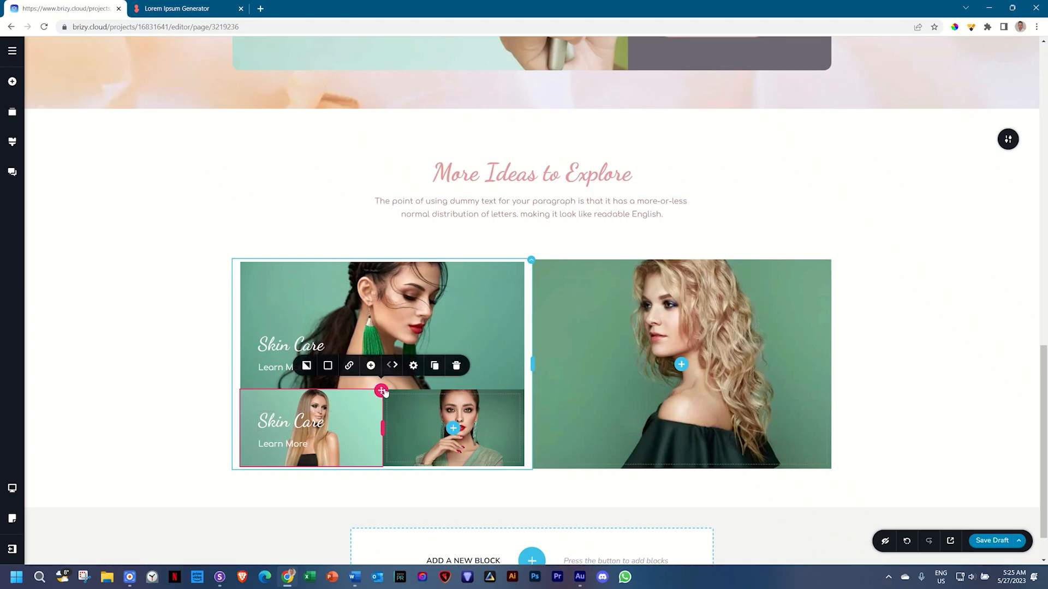
pyautogui.click(436, 368)
pyautogui.rightClick(502, 418)
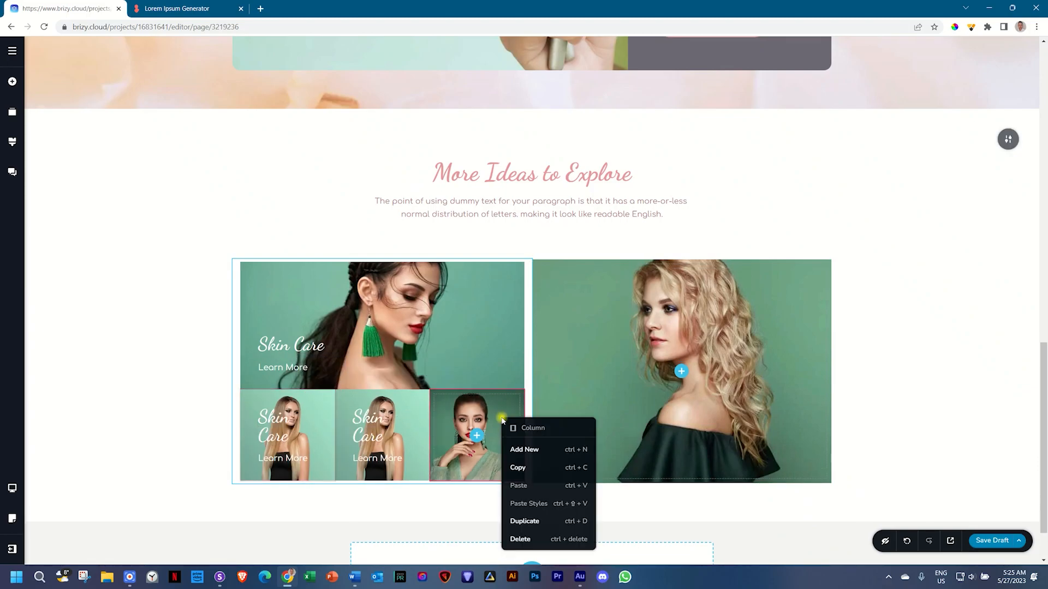
pyautogui.click(511, 540)
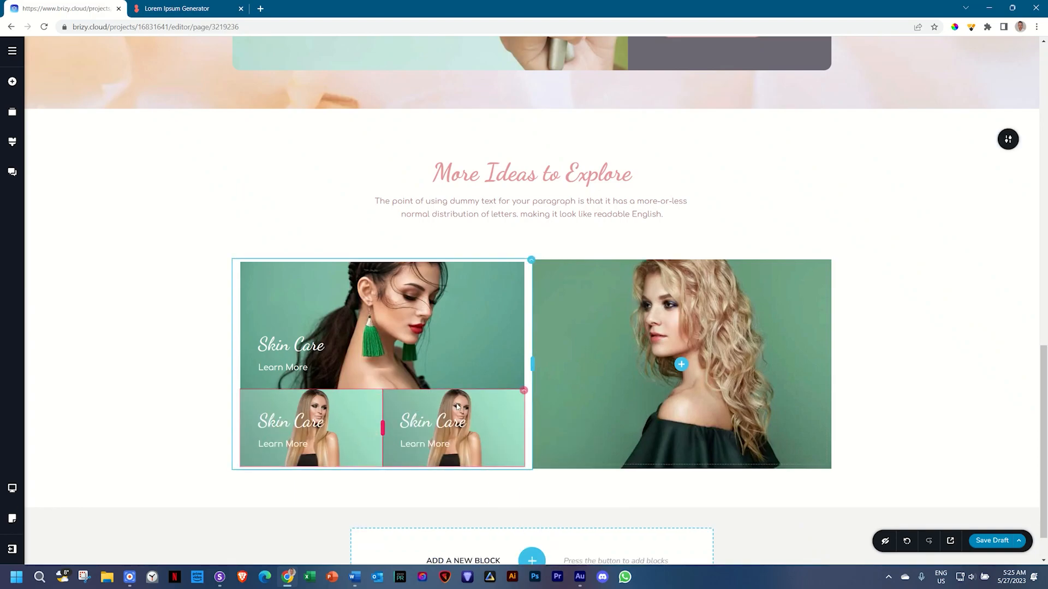
# - Replace the duplicated small tile's background image with the file "06 _ Idea 4"
pyautogui.click(521, 393)
pyautogui.click(448, 365)
pyautogui.click(499, 293)
pyautogui.click(455, 322)
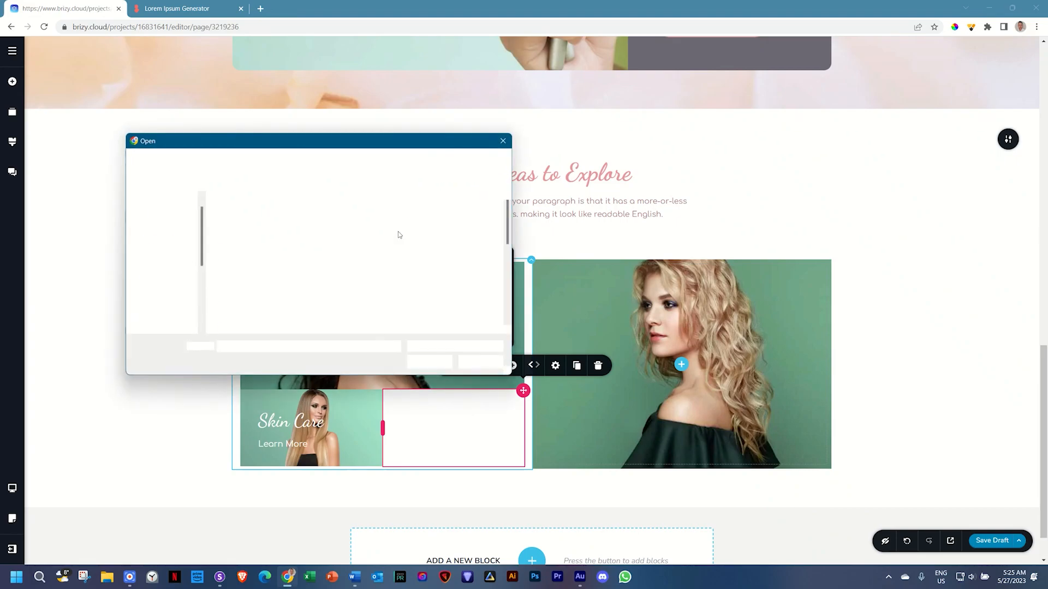
pyautogui.click(416, 288)
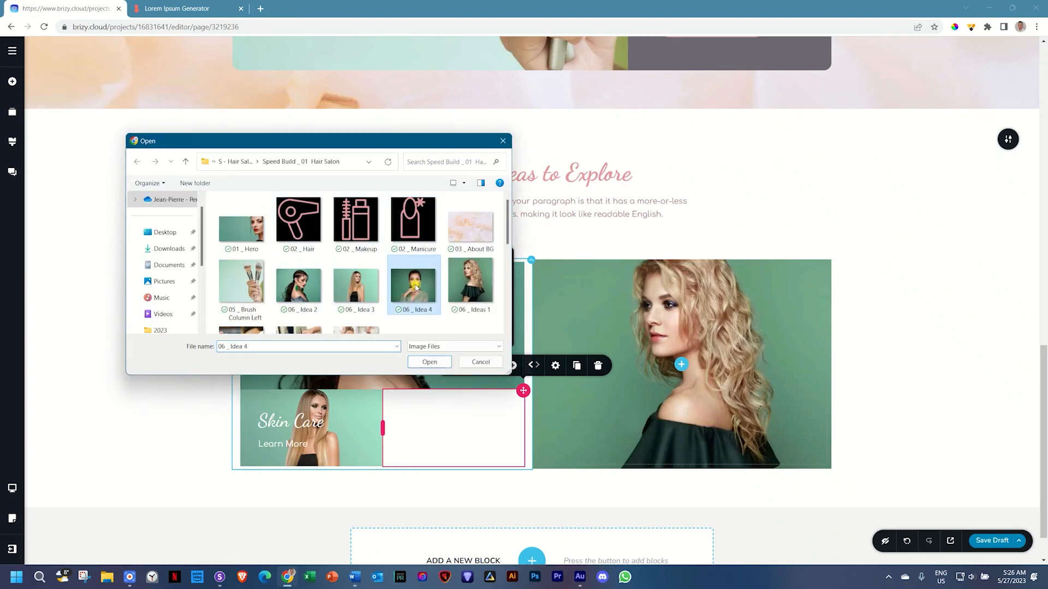
pyautogui.click(422, 364)
pyautogui.click(702, 346)
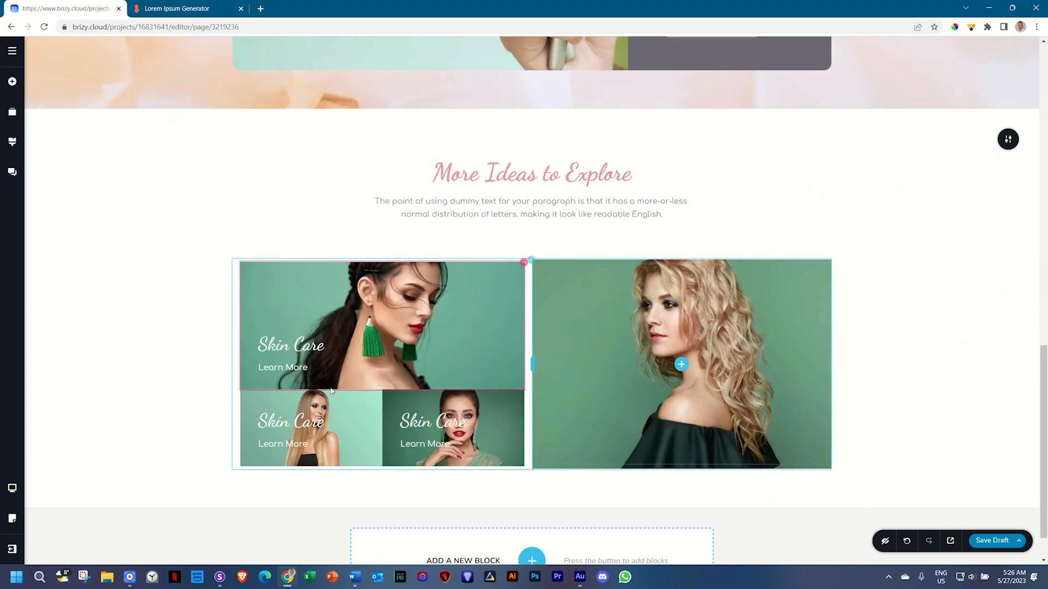
# - Duplicate the wide tile's "Skin Care" heading and "Learn More" text and move the copies into the large tile with the curly-haired woman
pyautogui.click(295, 345)
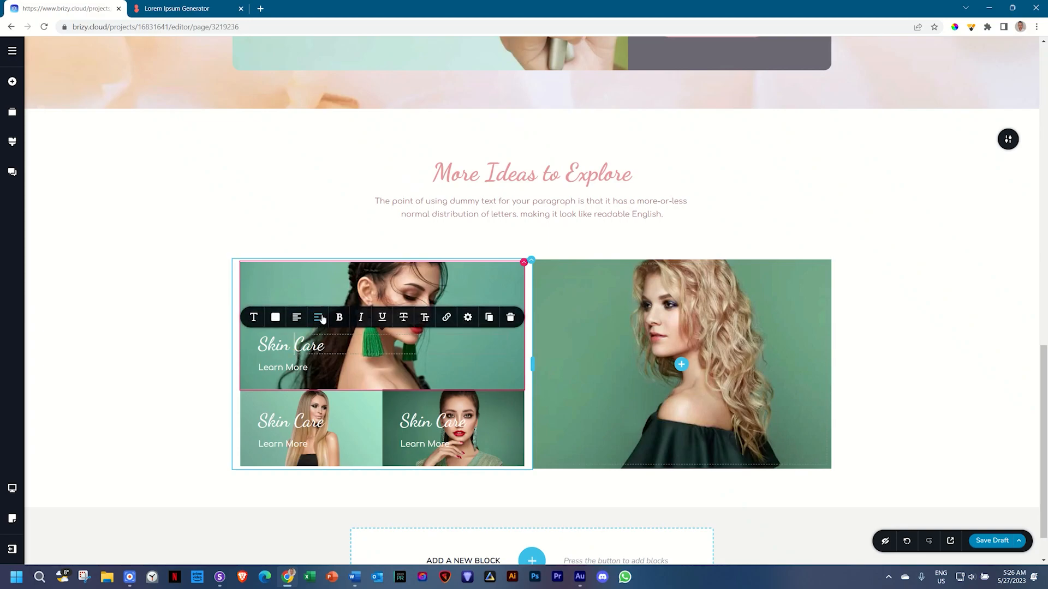
pyautogui.click(488, 319)
pyautogui.moveTo(302, 375); pyautogui.dragTo(680, 419)
pyautogui.click(272, 397)
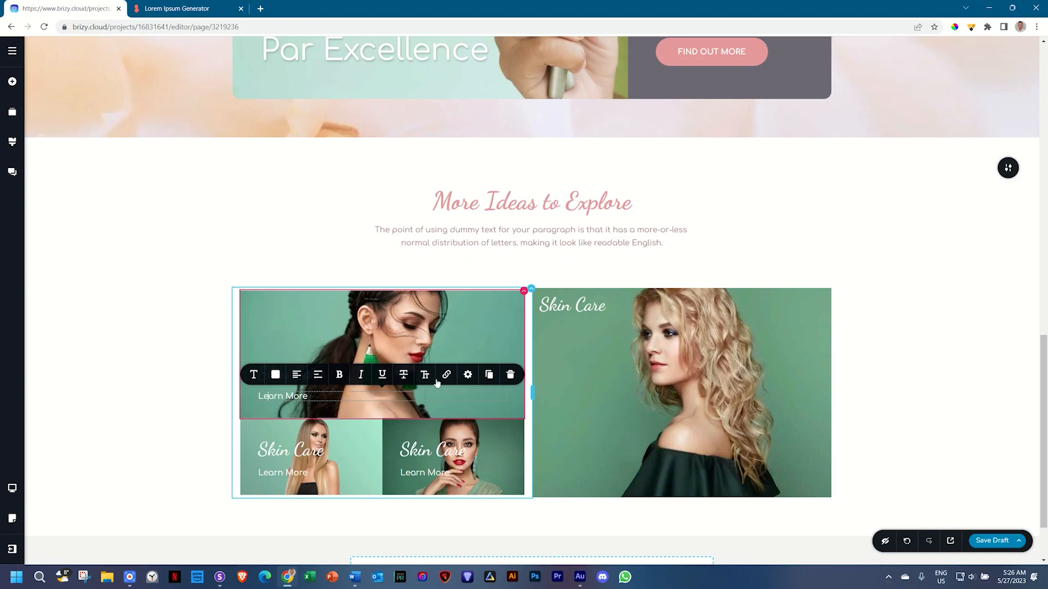
pyautogui.click(488, 374)
pyautogui.moveTo(291, 421); pyautogui.dragTo(587, 345)
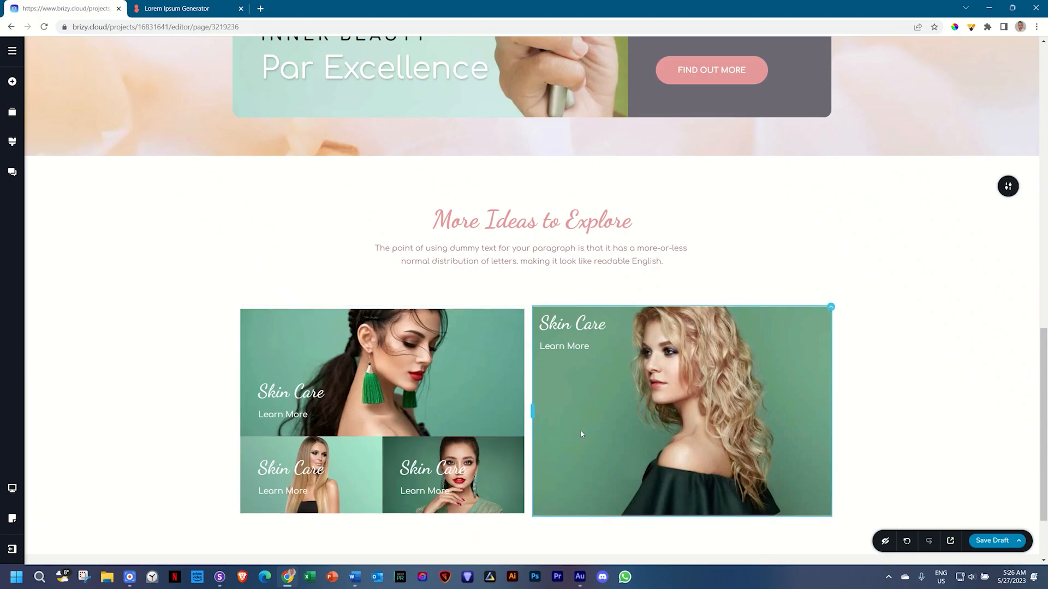
# - Align the content of the curly-haired woman's large tile to its bottom edge
pyautogui.click(828, 306)
pyautogui.click(863, 283)
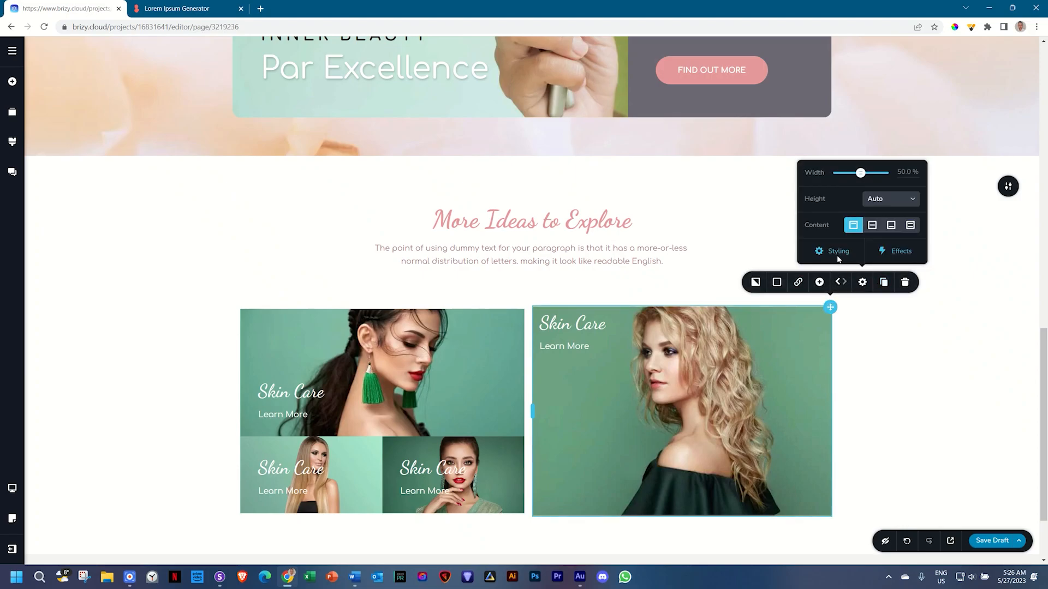
pyautogui.click(890, 226)
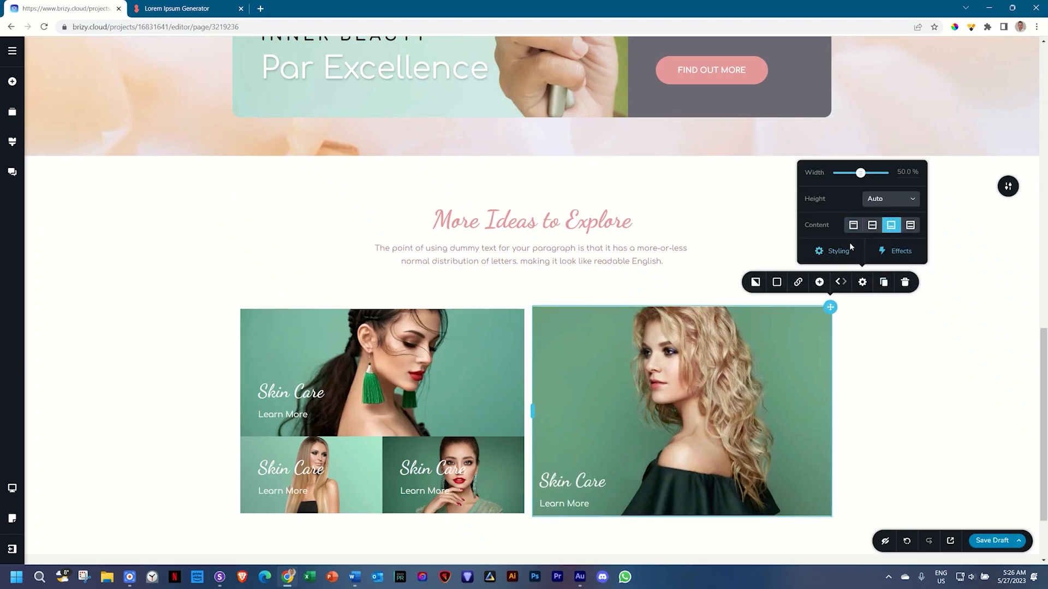
# - Set the large tile's padding to 25 px at top and bottom and 35 px at left and right
pyautogui.click(837, 252)
pyautogui.doubleClick(1009, 136)
pyautogui.write('25')
pyautogui.press('Tab')
pyautogui.write('3525')
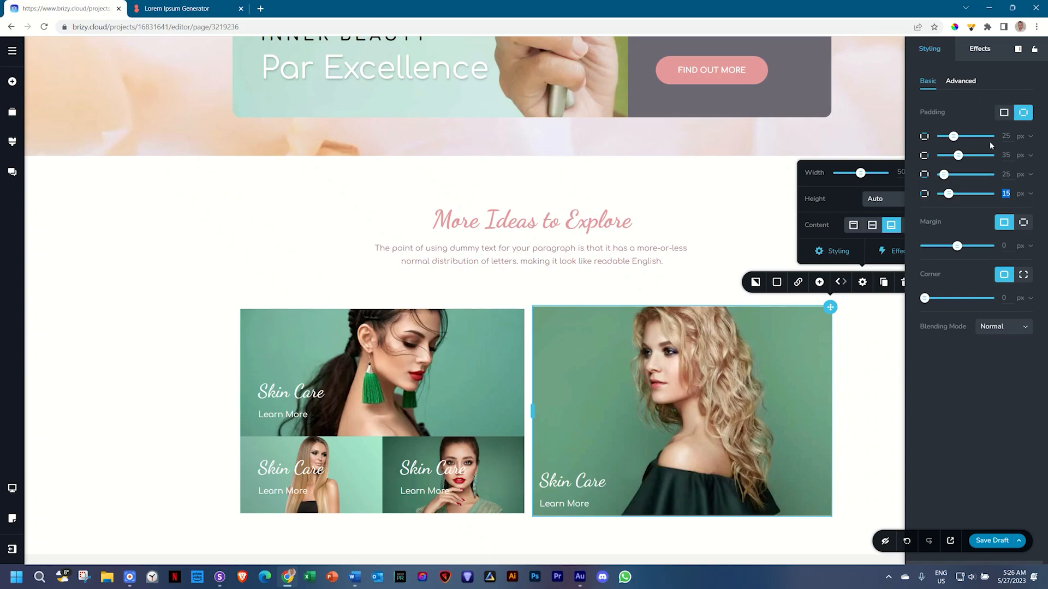
pyautogui.write('35')
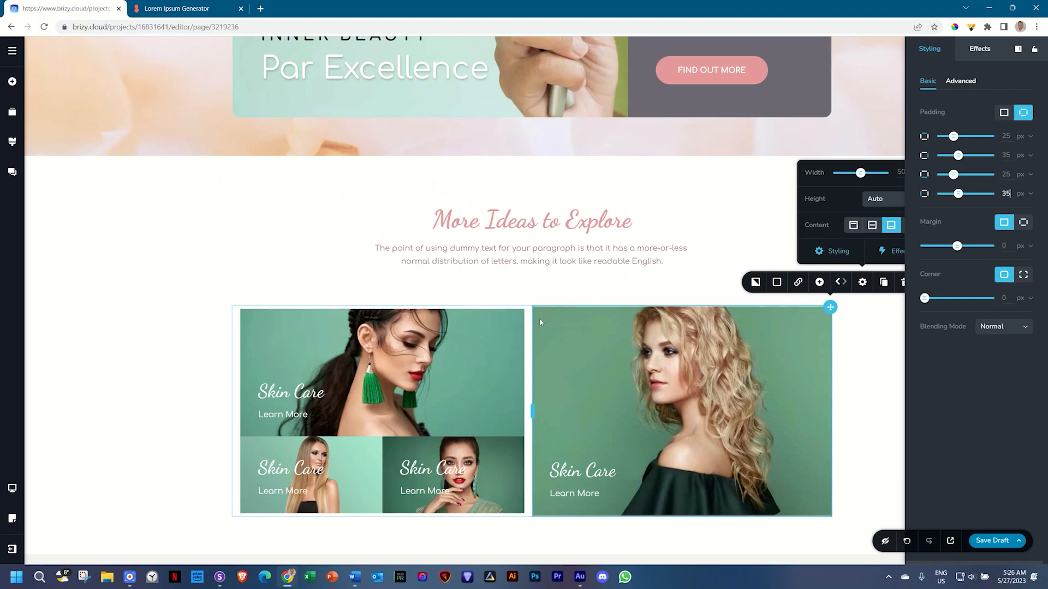
# - Set a uniform padding of 0 px on the column that holds the wide tile and the two small tiles
pyautogui.click(524, 311)
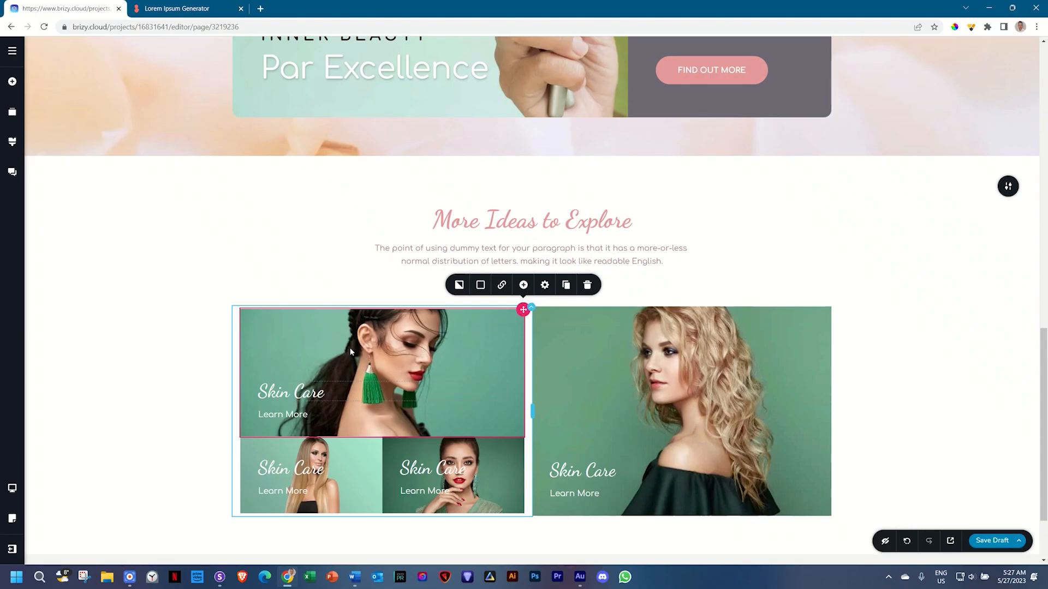
pyautogui.click(520, 313)
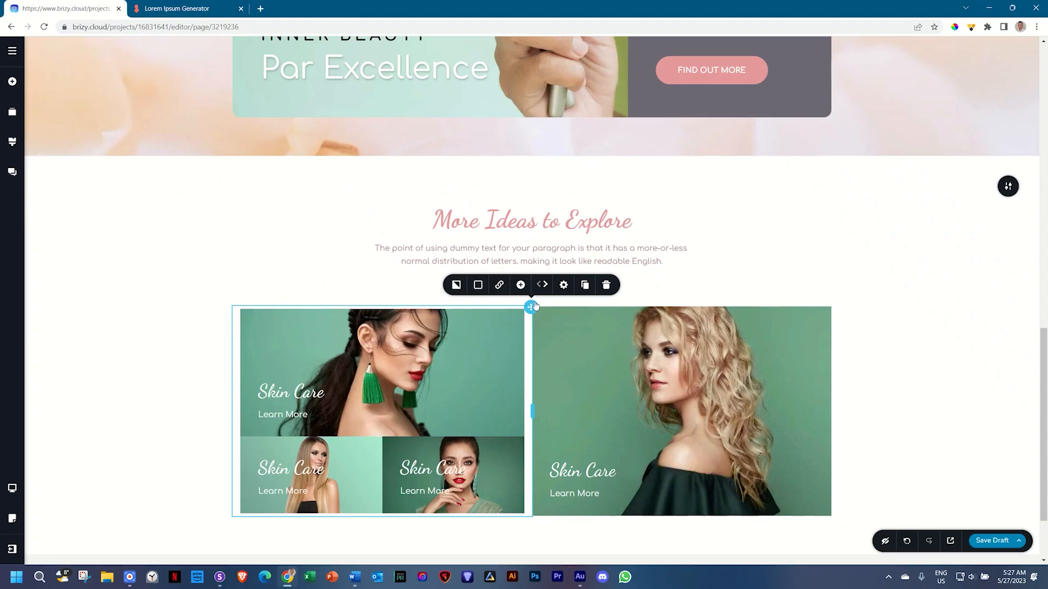
pyautogui.click(563, 285)
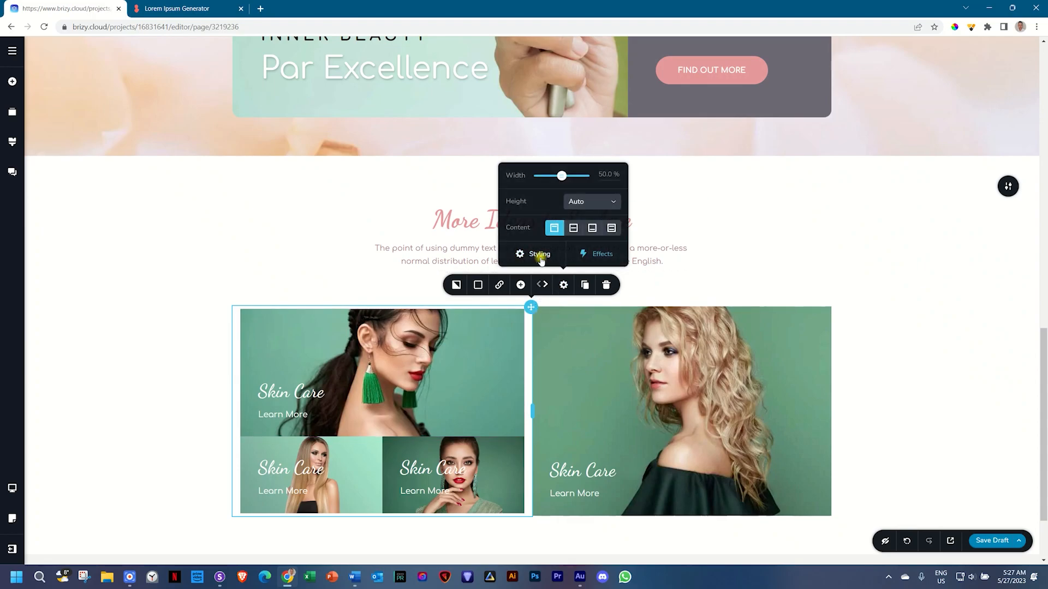
pyautogui.click(549, 257)
pyautogui.click(1004, 113)
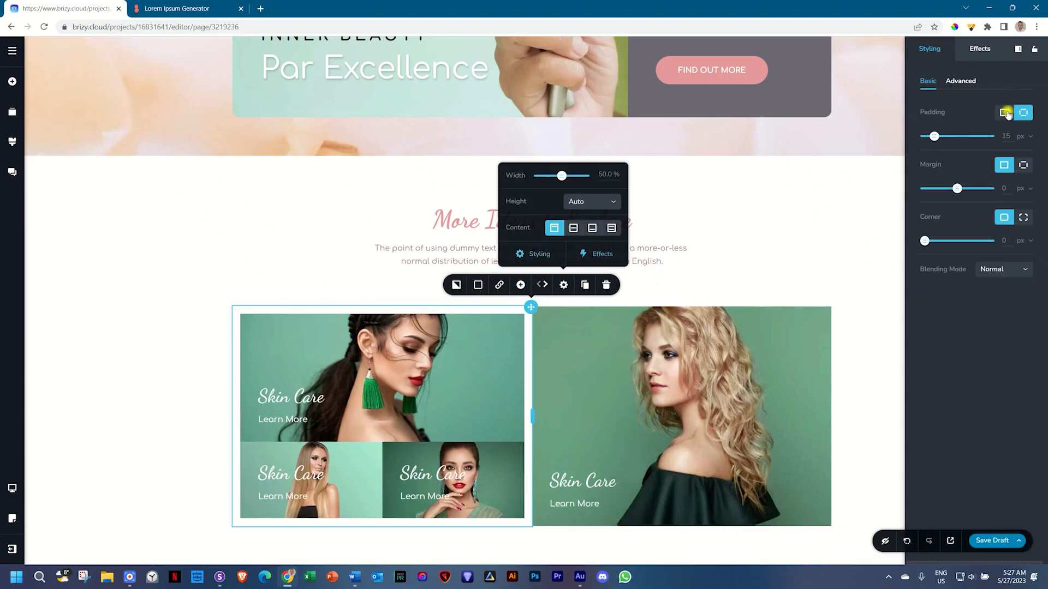
pyautogui.moveTo(934, 137); pyautogui.dragTo(924, 137)
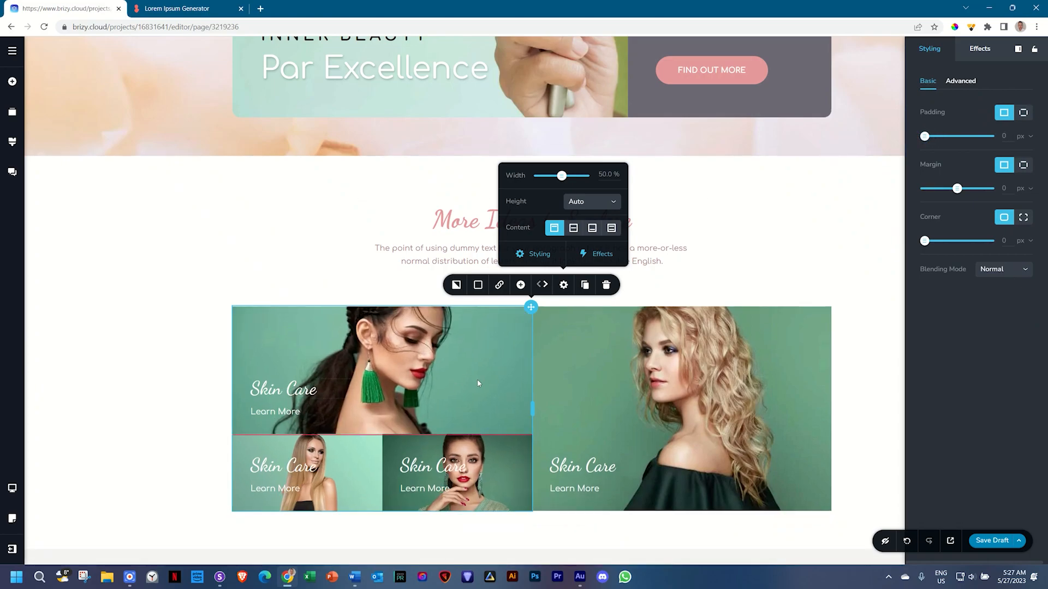
pyautogui.click(160, 438)
pyautogui.scroll(-2, 109, 410)
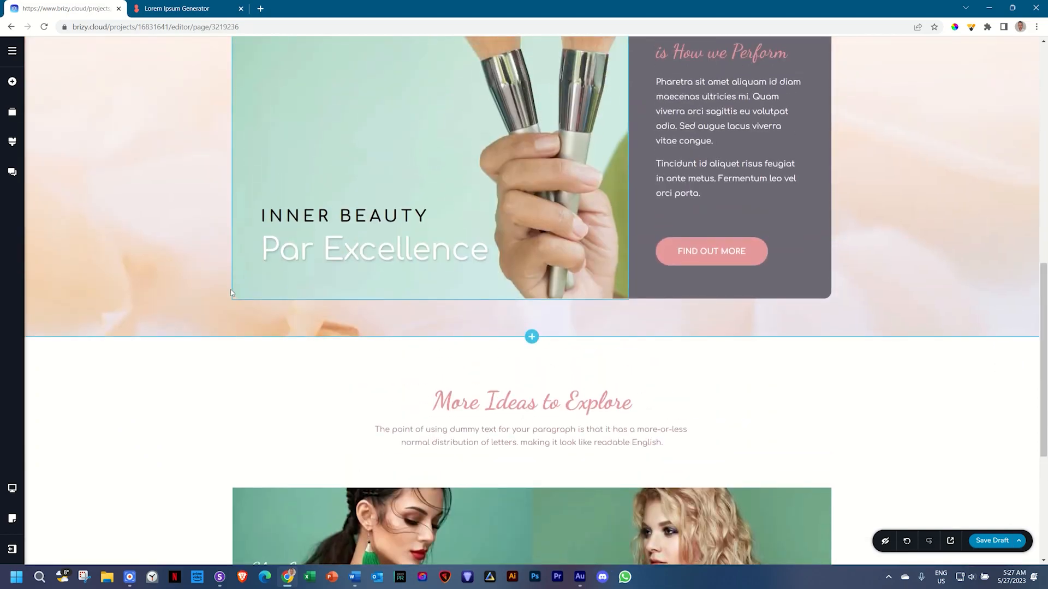
pyautogui.scroll(-5, 178, 465)
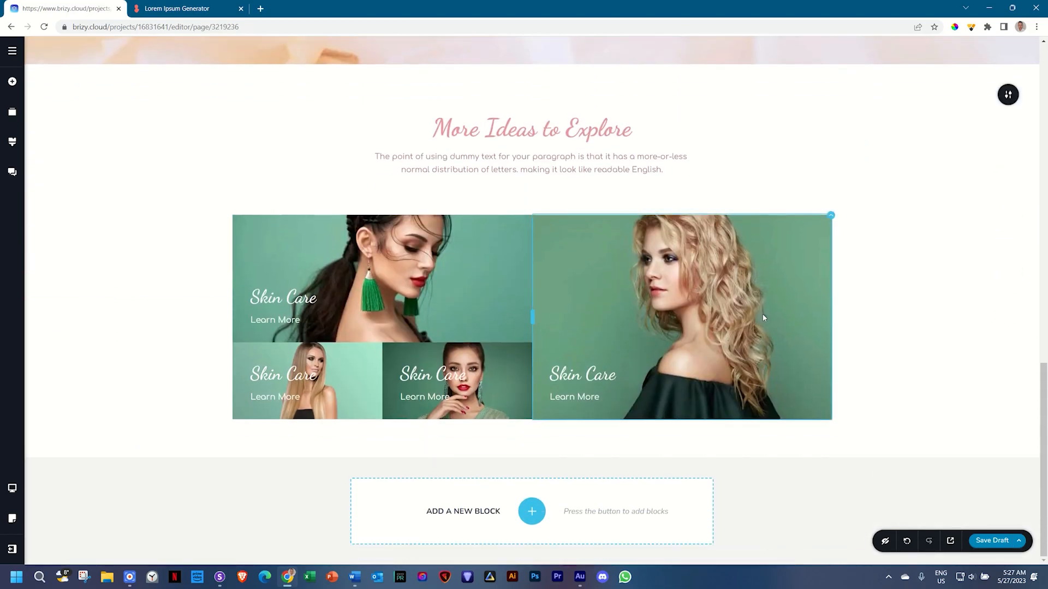
# - Round the top-right and bottom-right corners of the curly-haired woman's large tile to 15 px
pyautogui.click(829, 218)
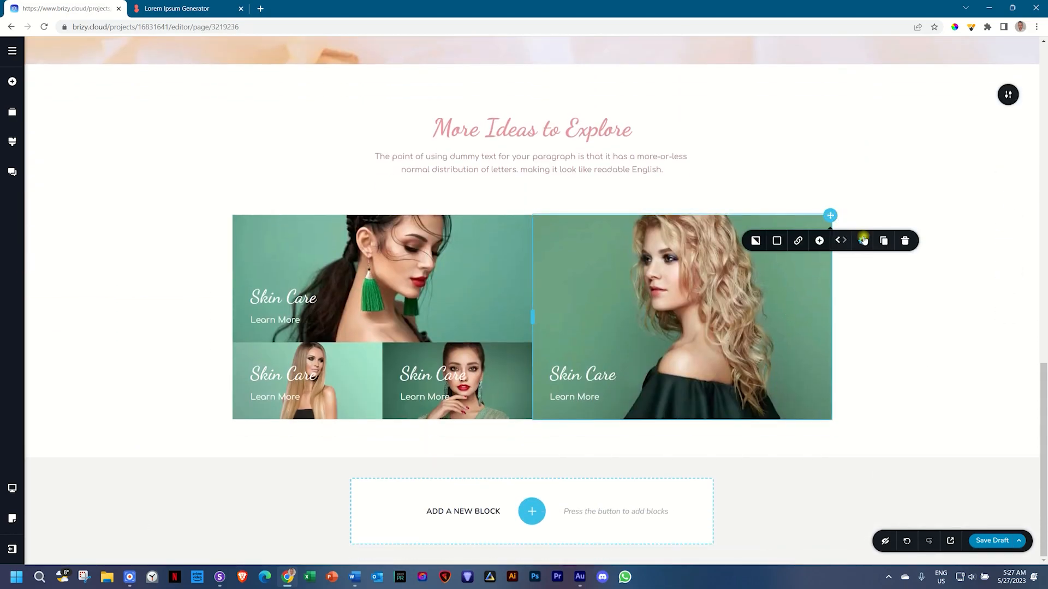
pyautogui.click(862, 240)
pyautogui.click(830, 352)
pyautogui.click(1023, 274)
pyautogui.doubleClick(1013, 316)
pyautogui.write('15')
pyautogui.doubleClick(999, 336)
pyautogui.write('15')
pyautogui.click(206, 258)
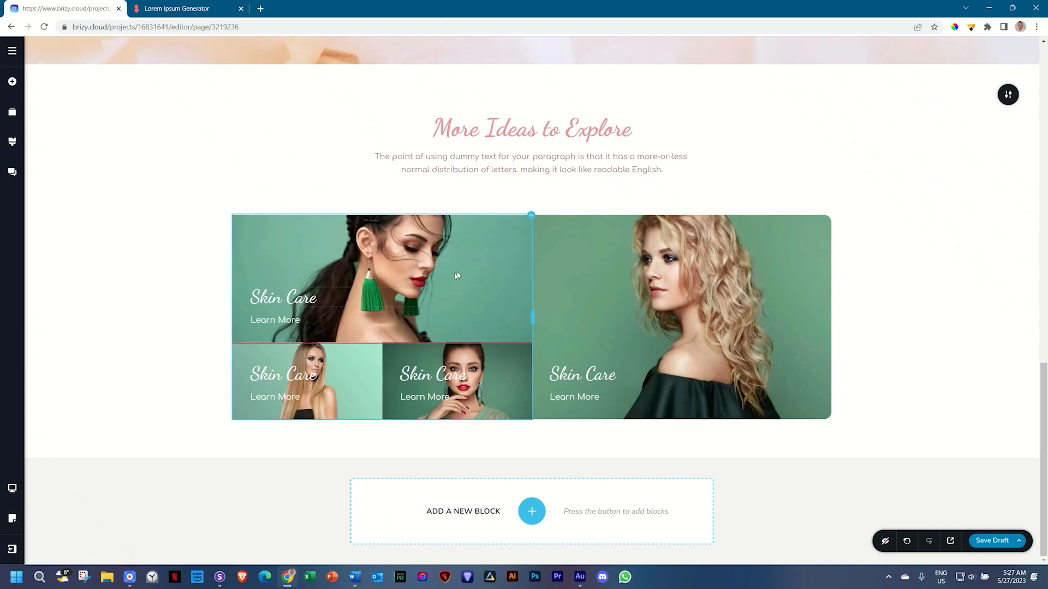
# - Round only the top-left corner of the wide Skin Care tile, using individual corner values
pyautogui.click(531, 218)
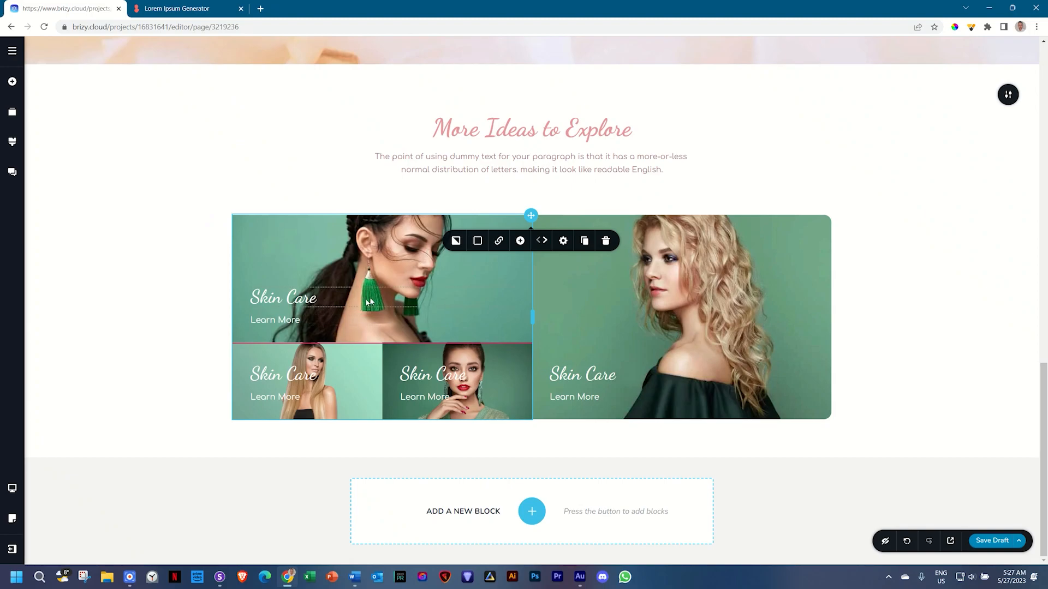
pyautogui.click(286, 292)
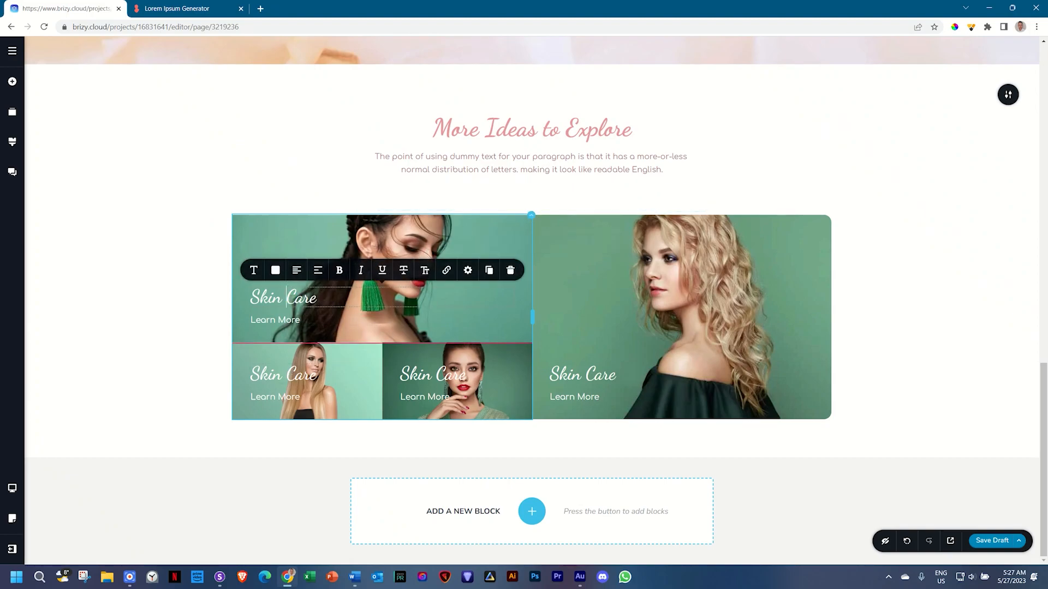
pyautogui.click(531, 216)
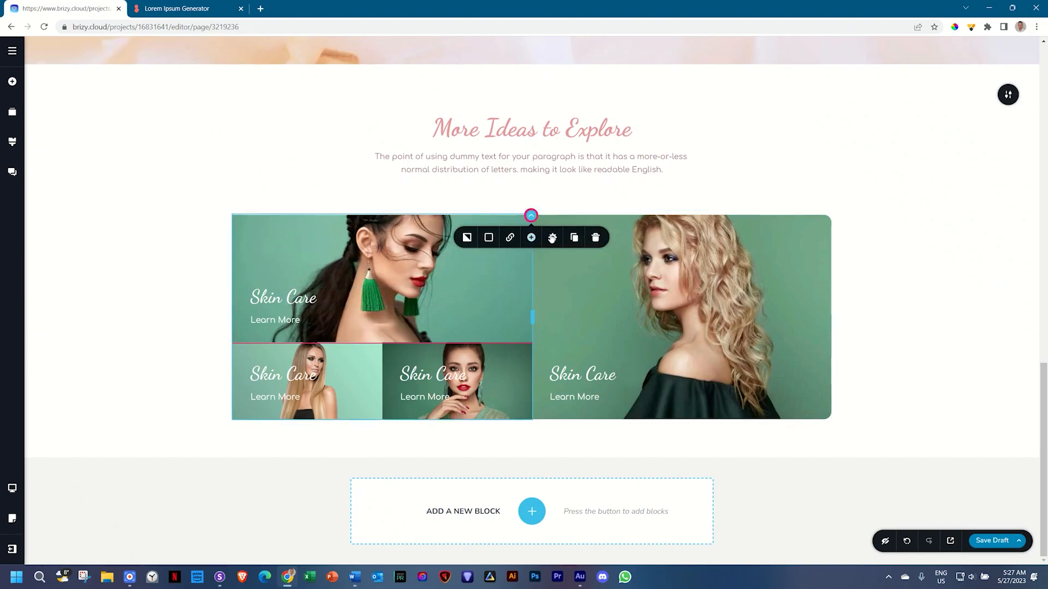
pyautogui.click(553, 238)
pyautogui.click(528, 336)
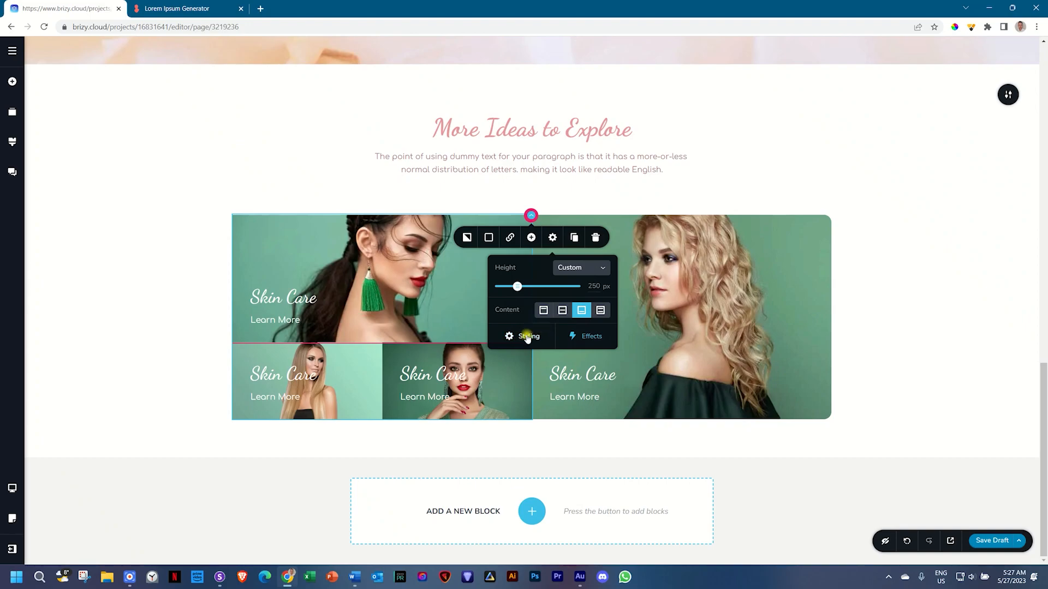
pyautogui.click(1023, 275)
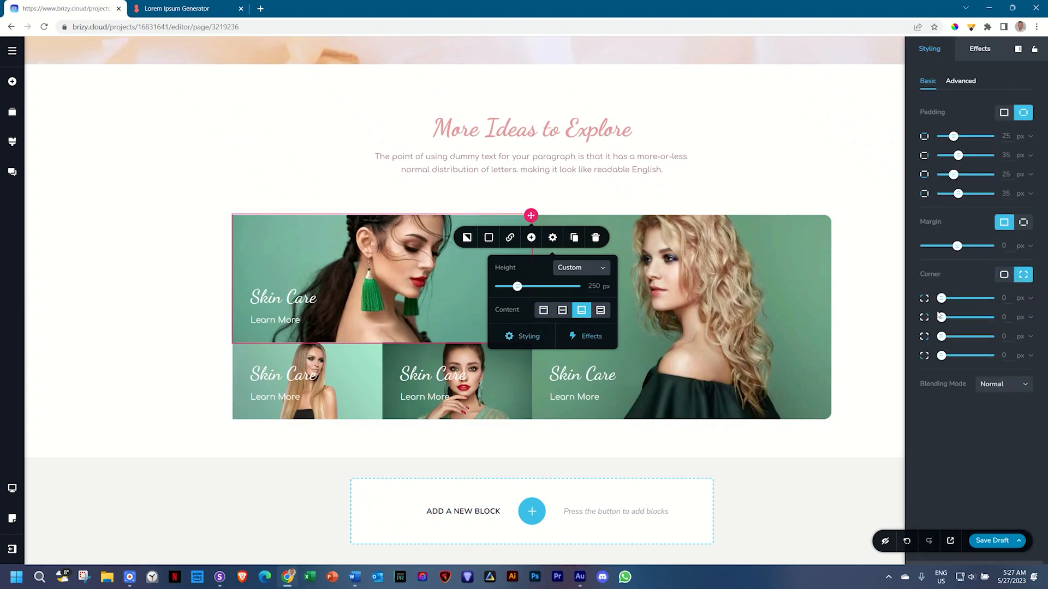
pyautogui.doubleClick(1005, 298)
pyautogui.click(192, 363)
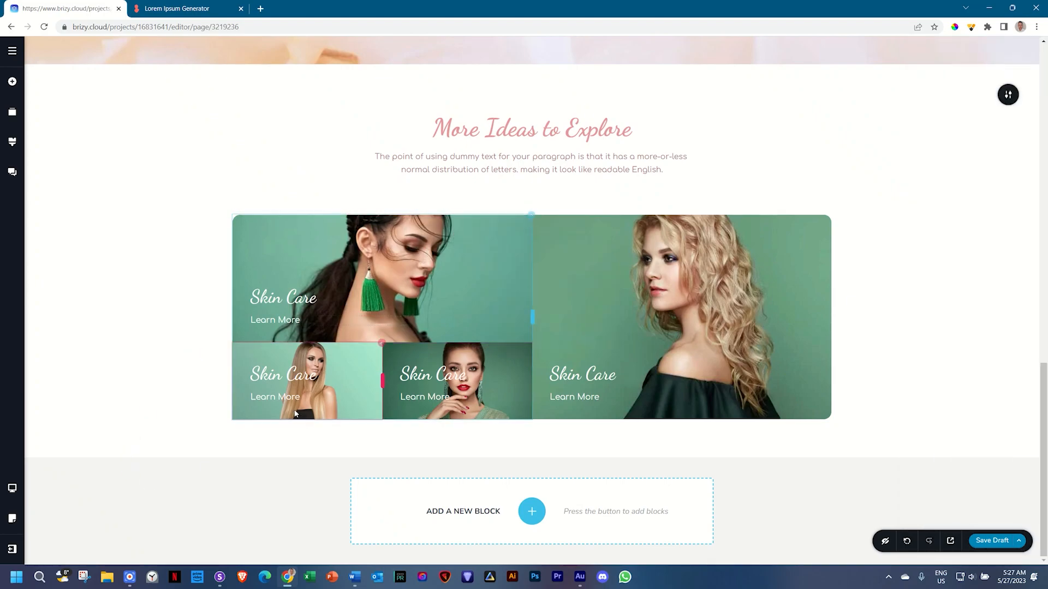
# - Round only the bottom-left corner of the small blonde woman's tile to 15 px, using individual corner values
pyautogui.click(380, 348)
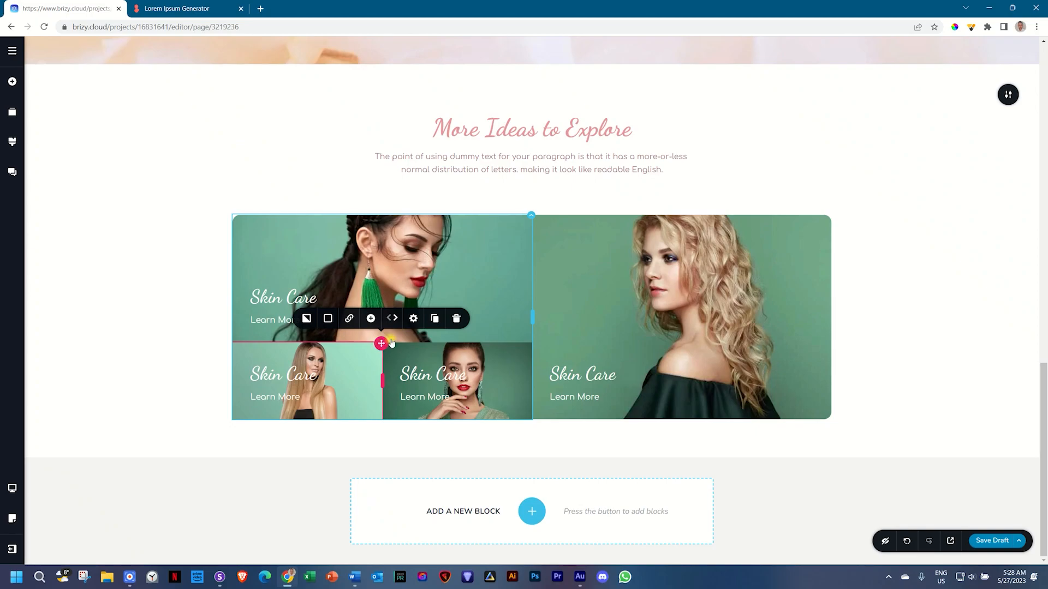
pyautogui.click(391, 316)
pyautogui.click(387, 287)
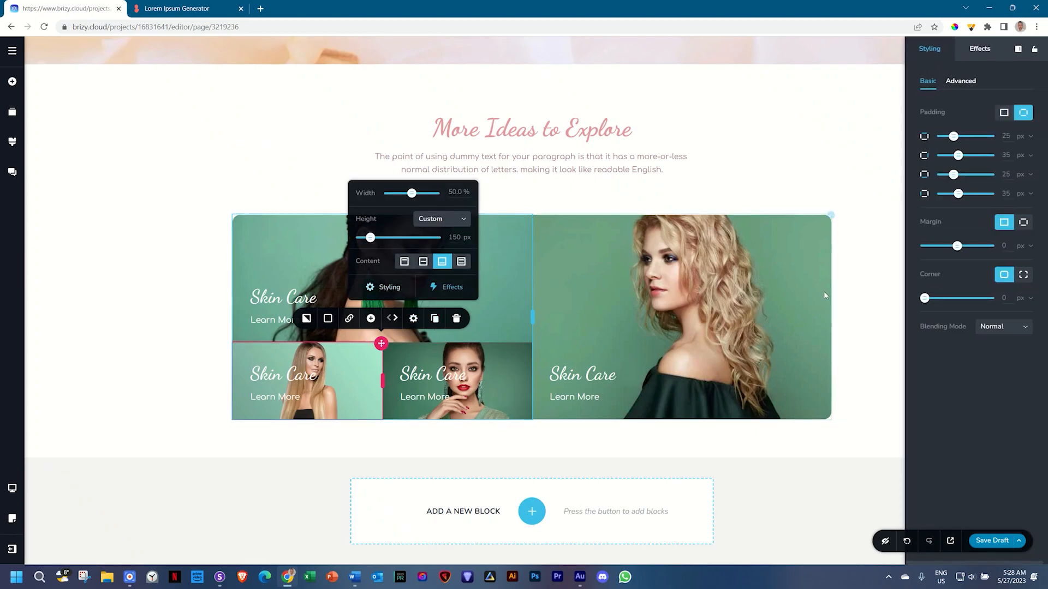
pyautogui.click(1022, 275)
pyautogui.click(1004, 355)
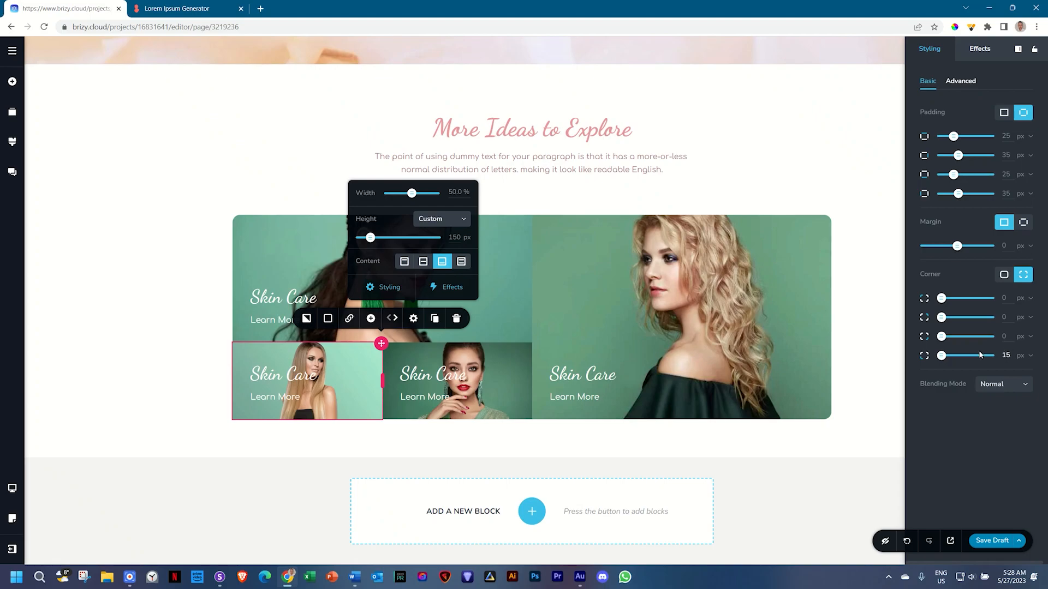
pyautogui.click(136, 347)
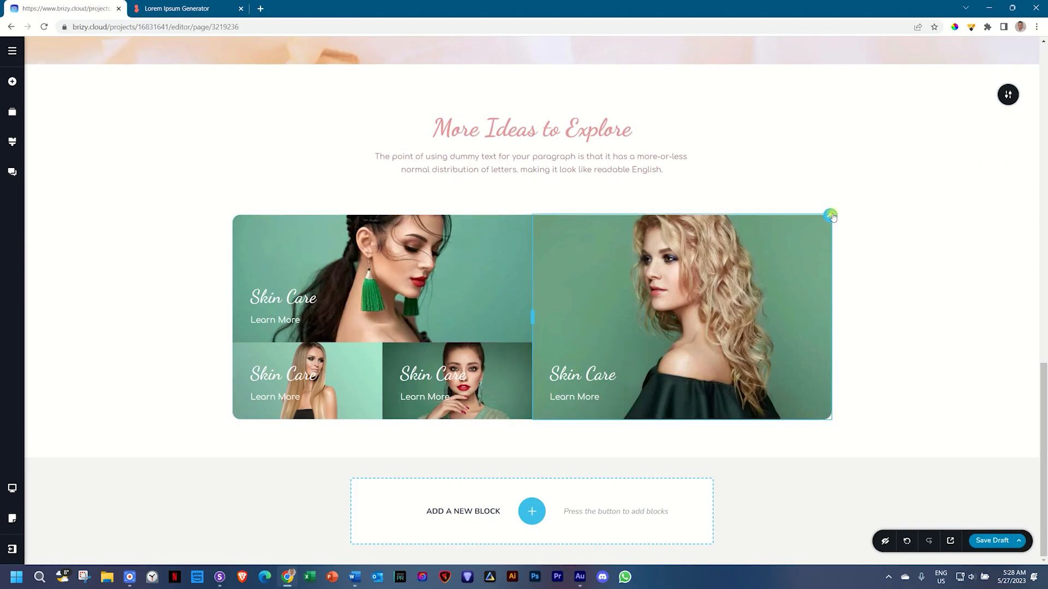
# - Give the curly-haired woman's large tile a solid black overlay at 21% opacity for its hover state
pyautogui.click(831, 216)
pyautogui.click(798, 241)
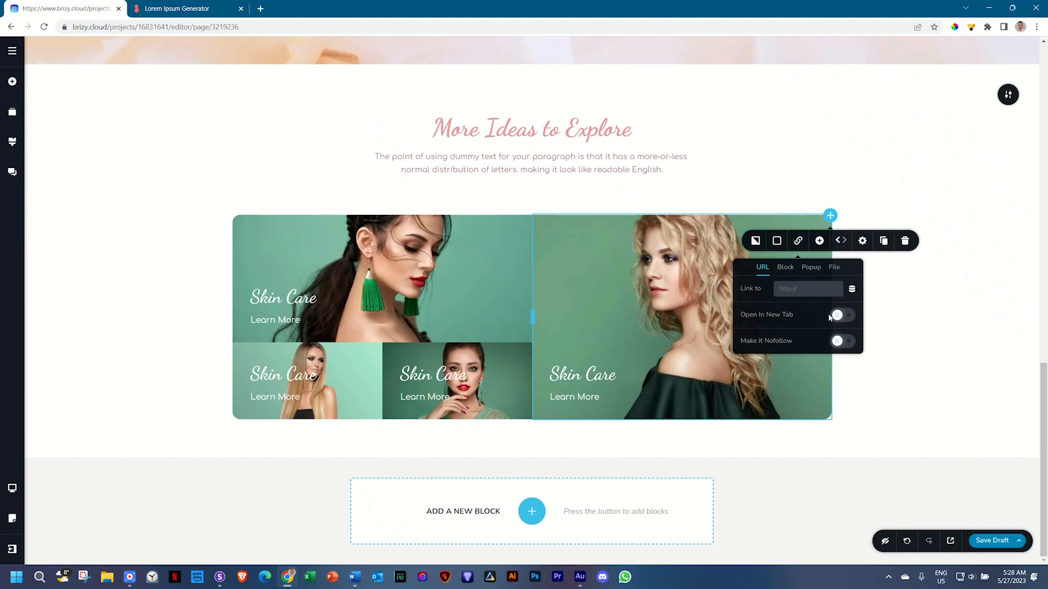
pyautogui.click(777, 241)
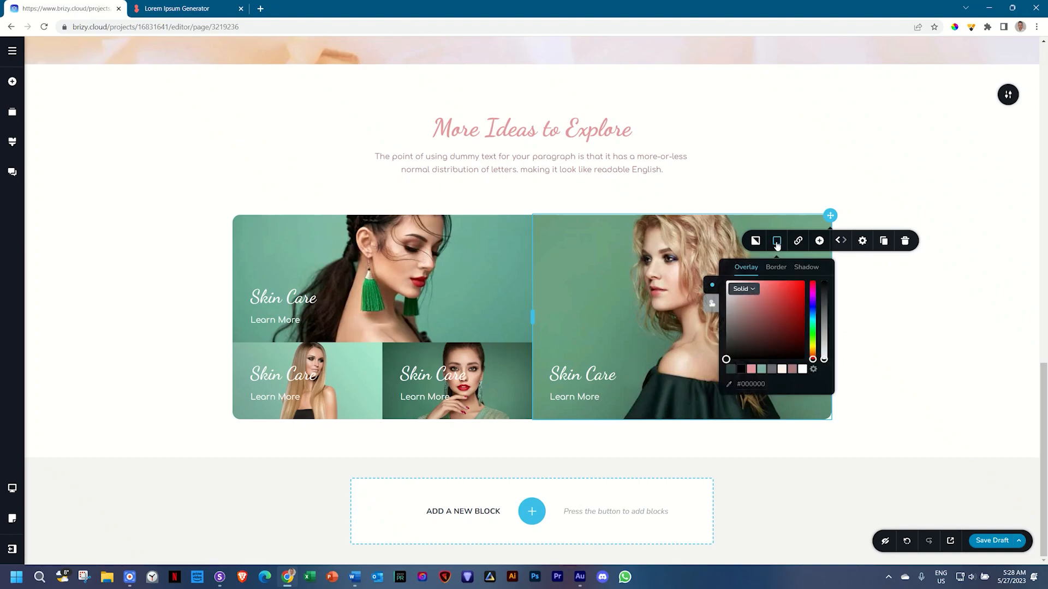
pyautogui.click(712, 305)
pyautogui.click(742, 370)
pyautogui.moveTo(824, 281); pyautogui.dragTo(825, 342)
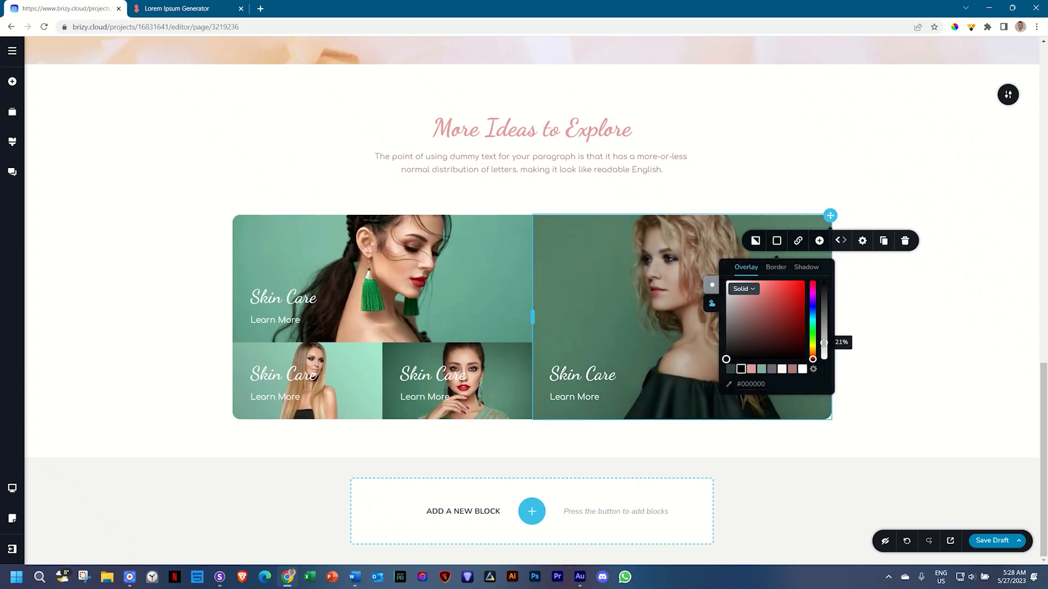
pyautogui.click(949, 344)
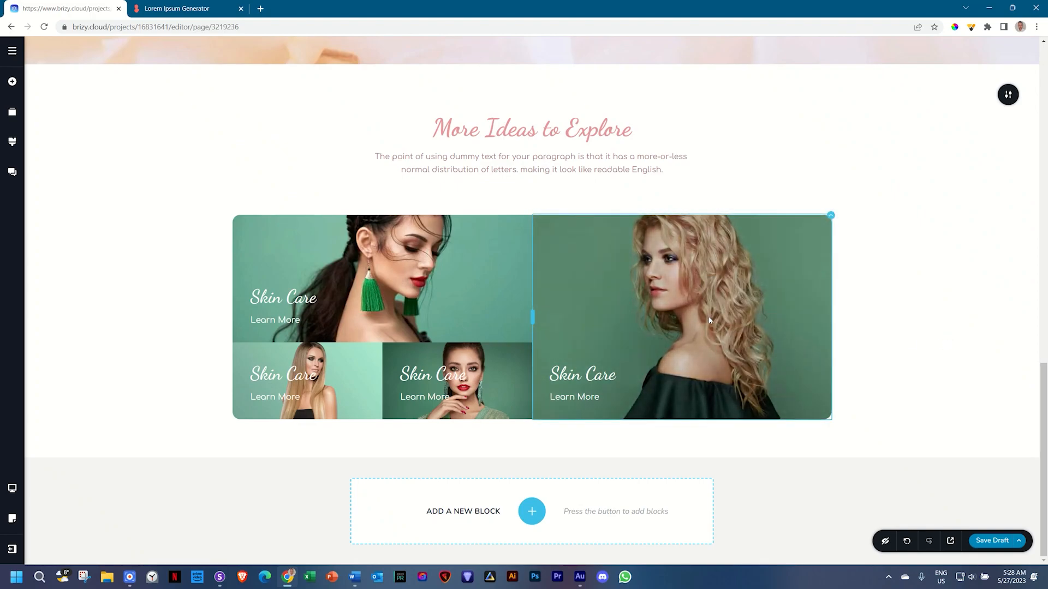
# - Apply a semi-transparent solid black hover overlay to the whole column that holds the wide and two small tiles
pyautogui.click(531, 221)
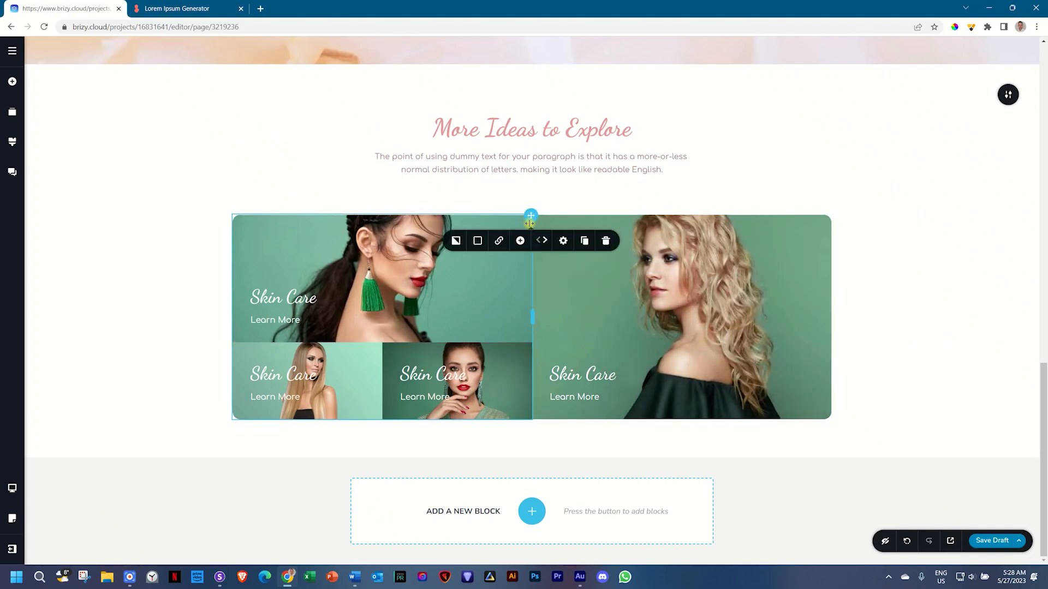
pyautogui.click(564, 241)
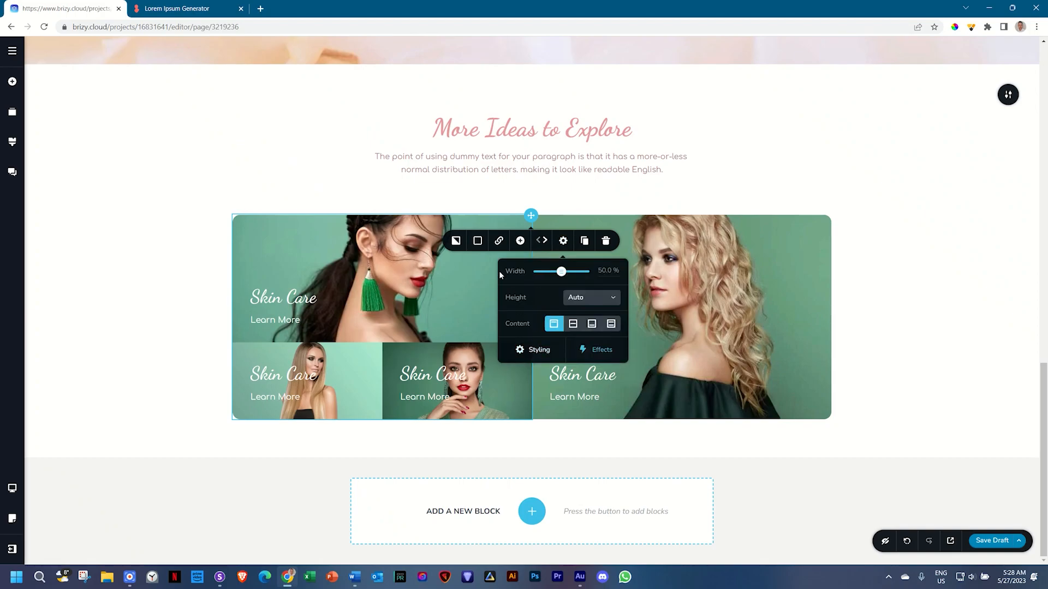
pyautogui.click(477, 241)
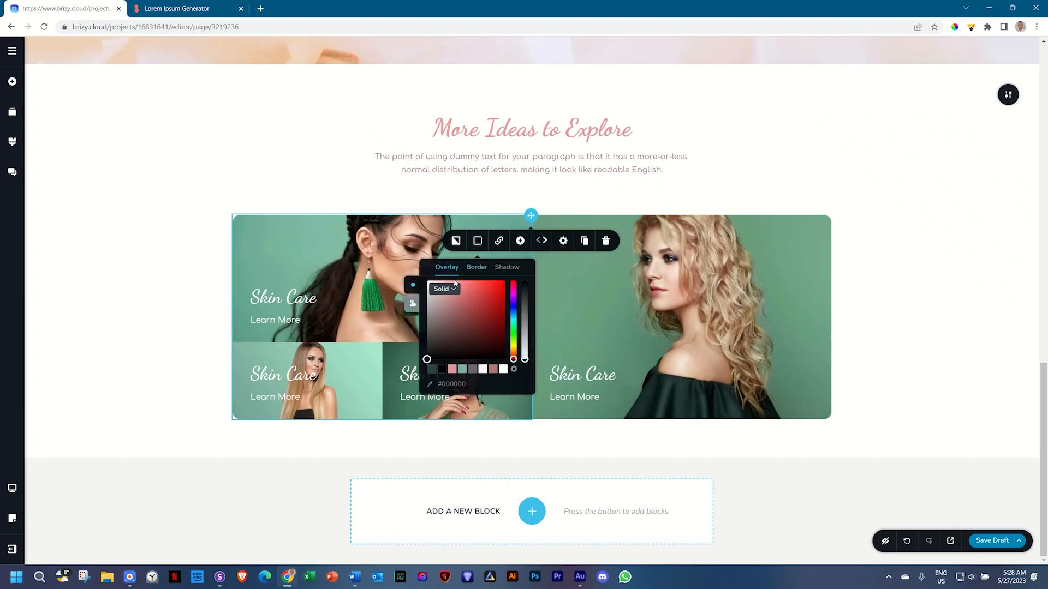
pyautogui.click(412, 306)
pyautogui.click(442, 370)
pyautogui.moveTo(525, 282); pyautogui.dragTo(525, 342)
# - Give the small blonde woman's tile a semi-transparent solid black overlay for its hover state
pyautogui.click(380, 344)
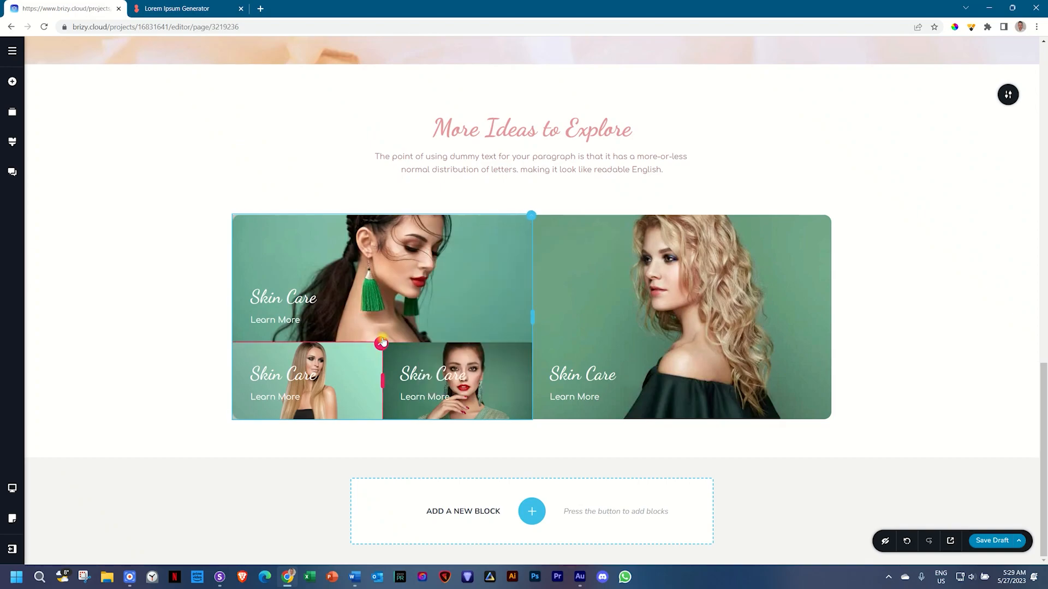
pyautogui.click(327, 318)
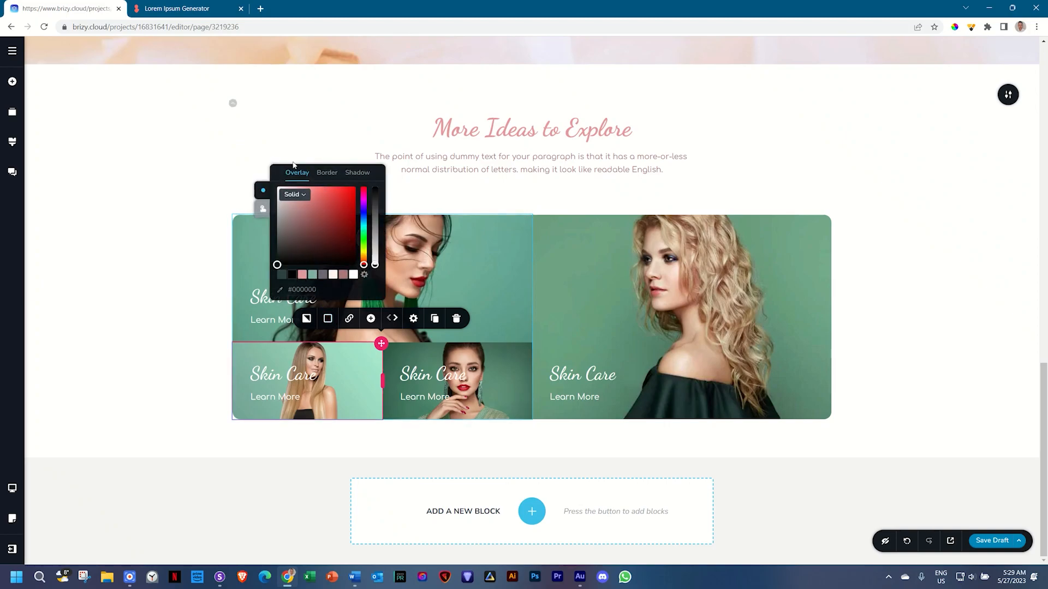
pyautogui.click(263, 209)
pyautogui.click(291, 275)
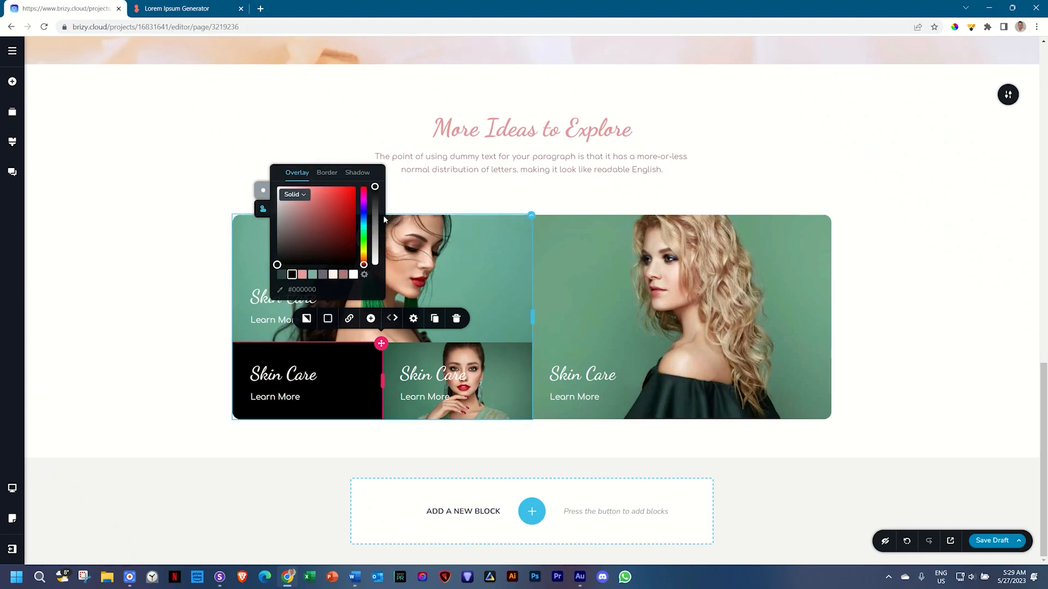
pyautogui.moveTo(375, 188); pyautogui.dragTo(375, 248)
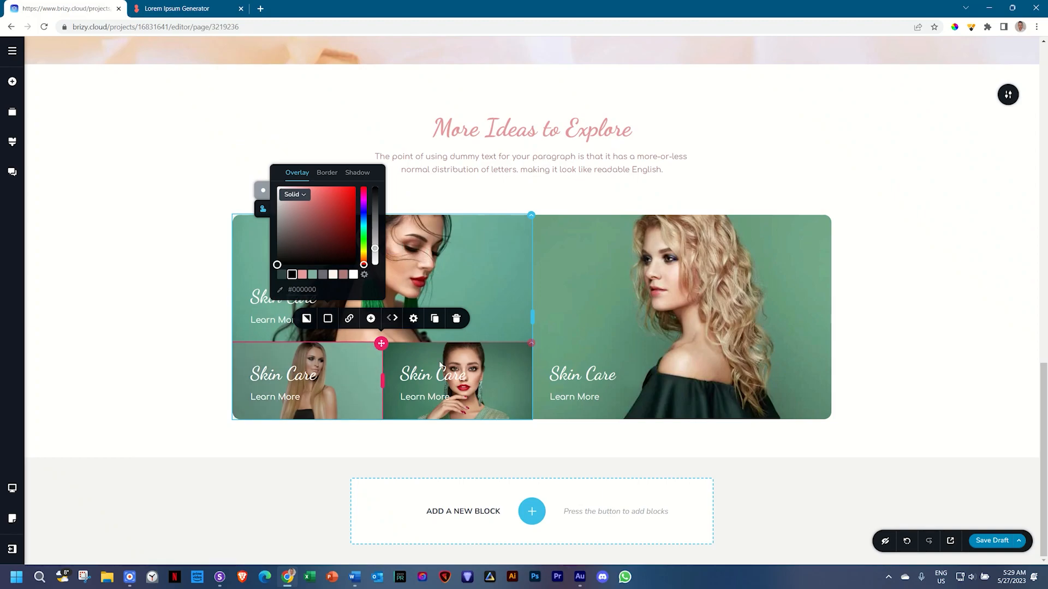
# - Add a semi-transparent solid black hover overlay to the small tile beside the blonde woman's tile
pyautogui.click(525, 348)
pyautogui.click(477, 318)
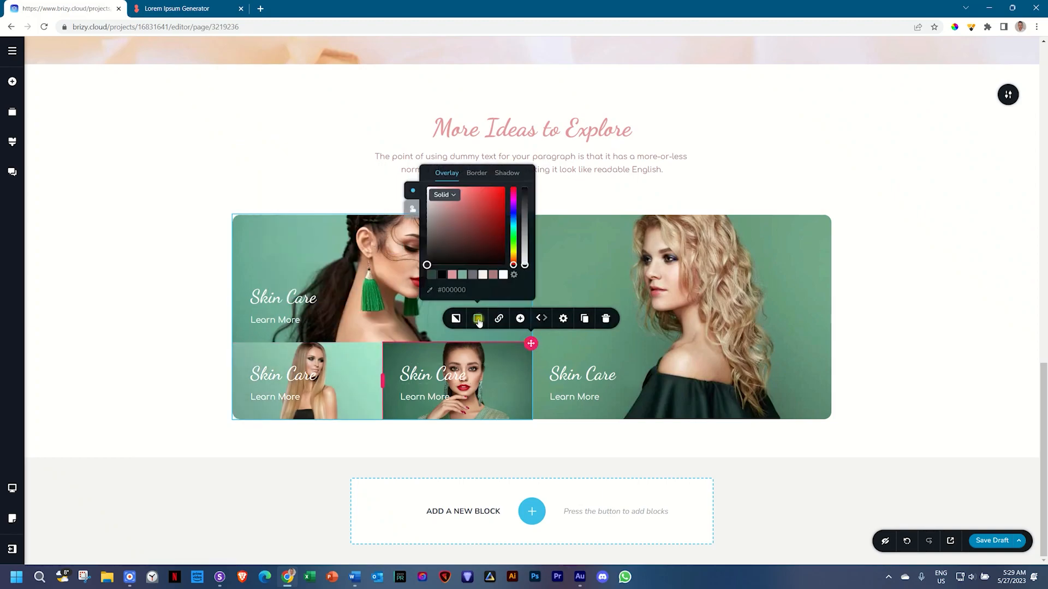
pyautogui.click(411, 210)
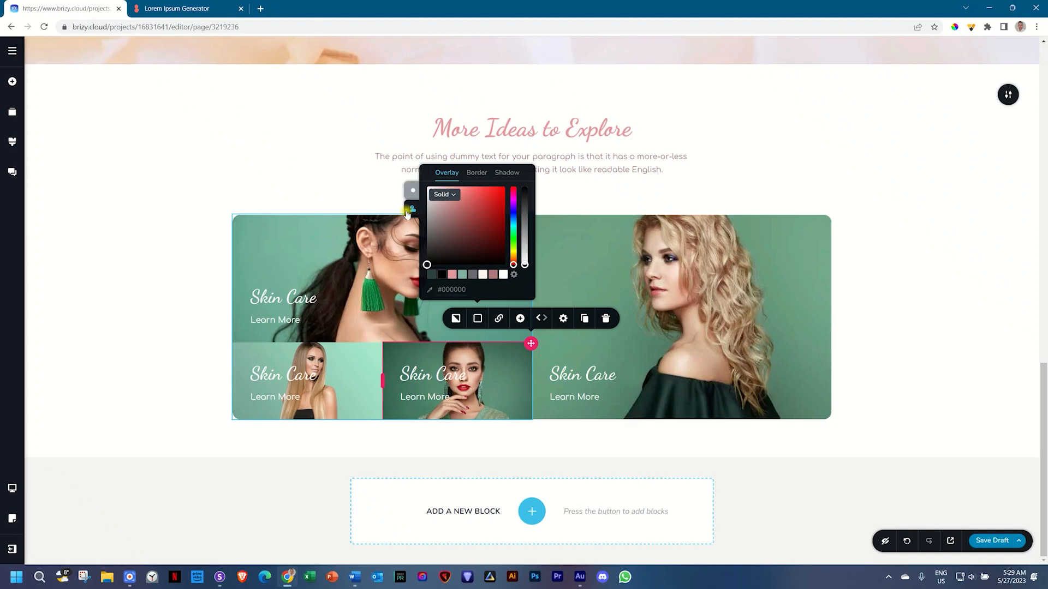
pyautogui.click(442, 275)
pyautogui.moveTo(525, 191); pyautogui.dragTo(524, 248)
pyautogui.click(145, 306)
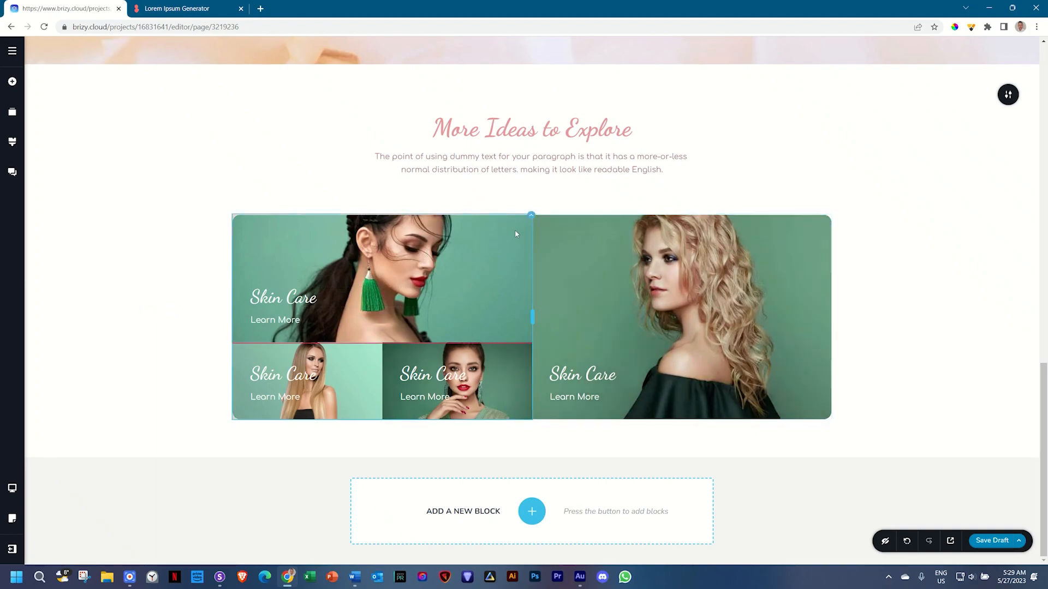
# - Remove the hover overlay from the column holding the wide and two small tiles by setting its type to None
pyautogui.click(483, 217)
pyautogui.click(477, 240)
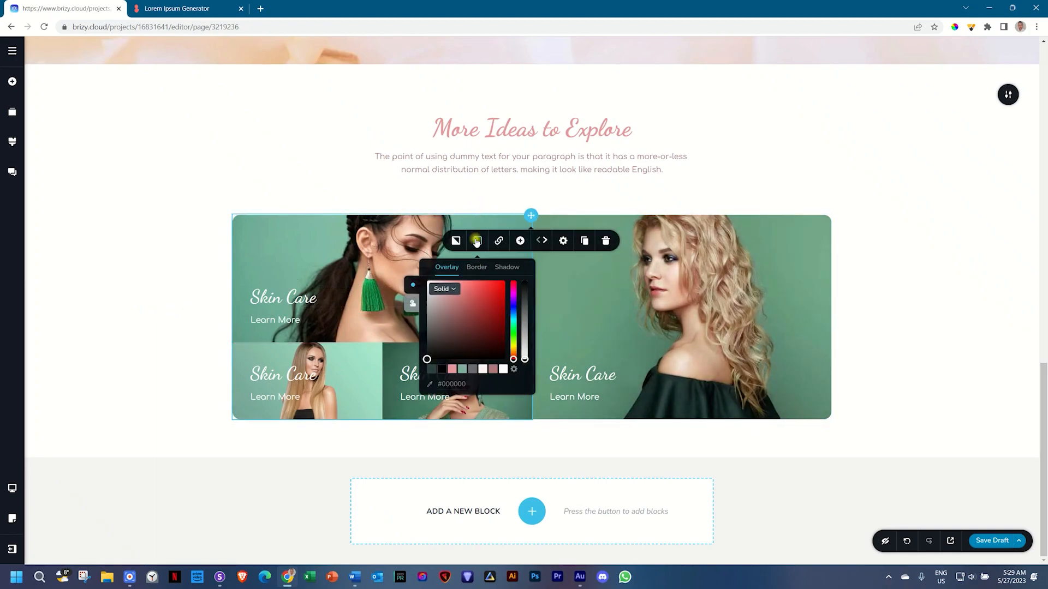
pyautogui.click(413, 303)
pyautogui.moveTo(524, 342)
pyautogui.mouseDown()
pyautogui.moveTo(525, 315)
pyautogui.moveTo(524, 343)
pyautogui.mouseUp()
pyautogui.click(442, 290)
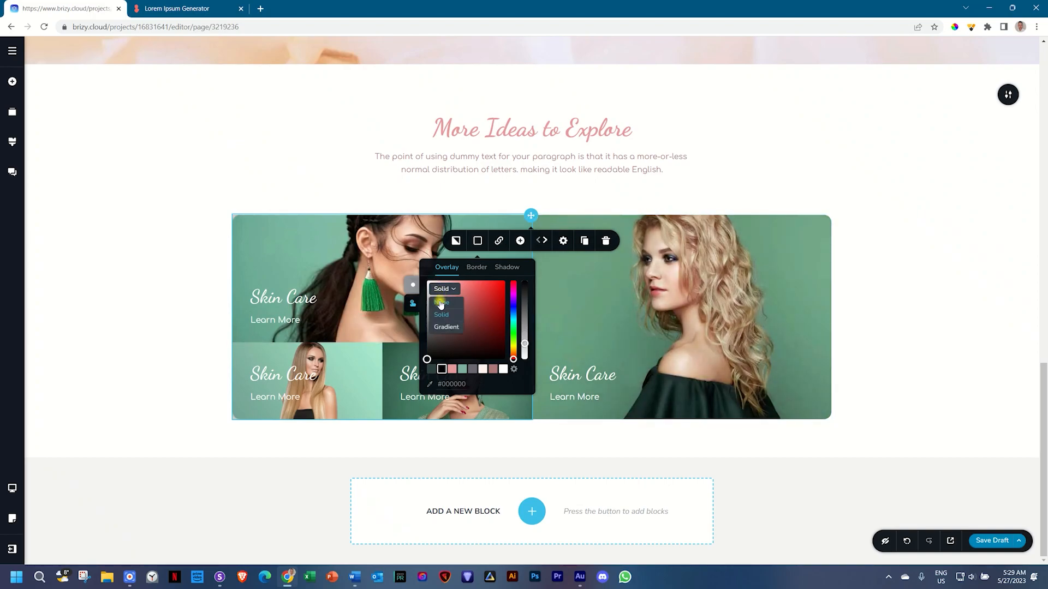
pyautogui.click(441, 303)
pyautogui.click(159, 229)
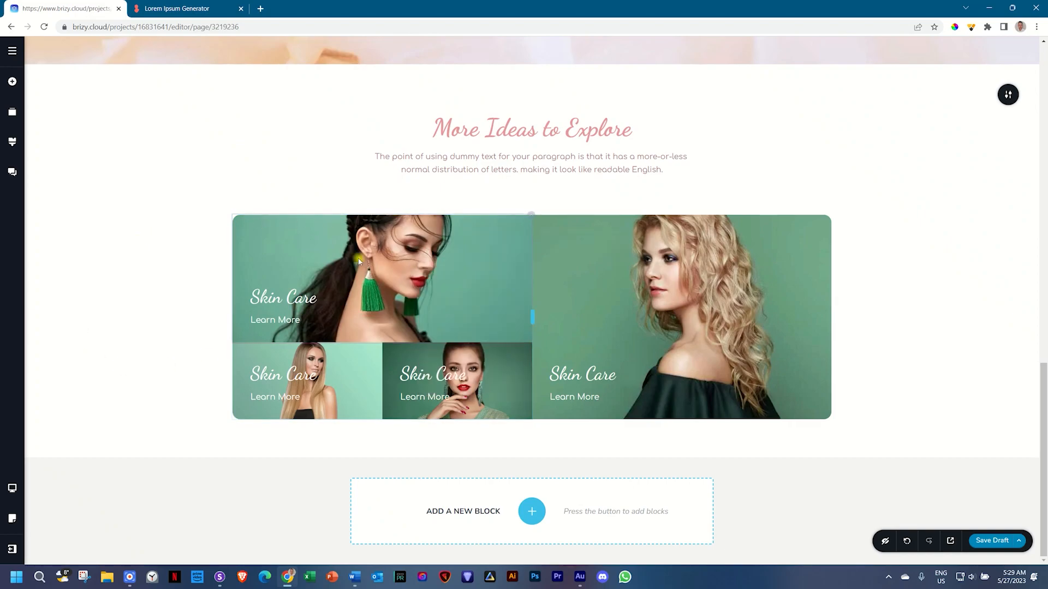
# - Give the wide Skin Care tile a solid black hover overlay at 21% opacity, and save the page draft
pyautogui.click(310, 295)
pyautogui.click(485, 275)
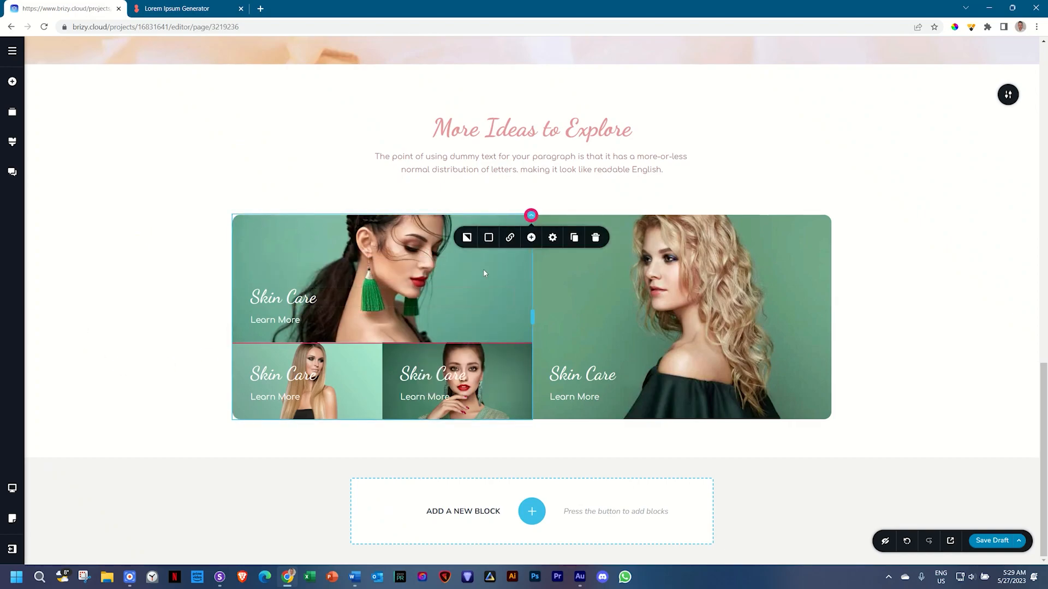
pyautogui.click(488, 238)
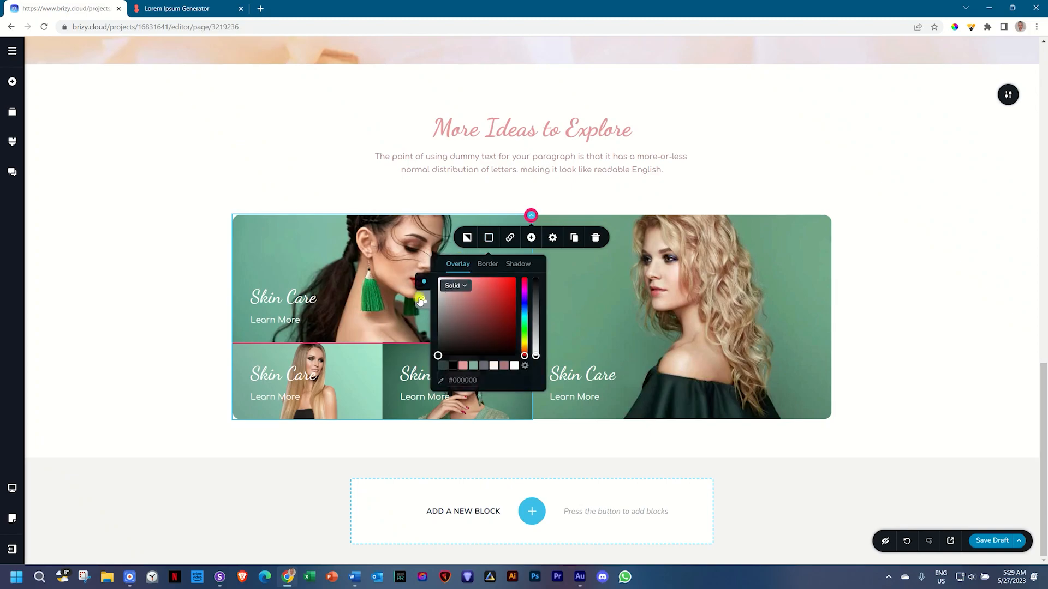
pyautogui.click(452, 365)
pyautogui.moveTo(535, 279); pyautogui.dragTo(535, 340)
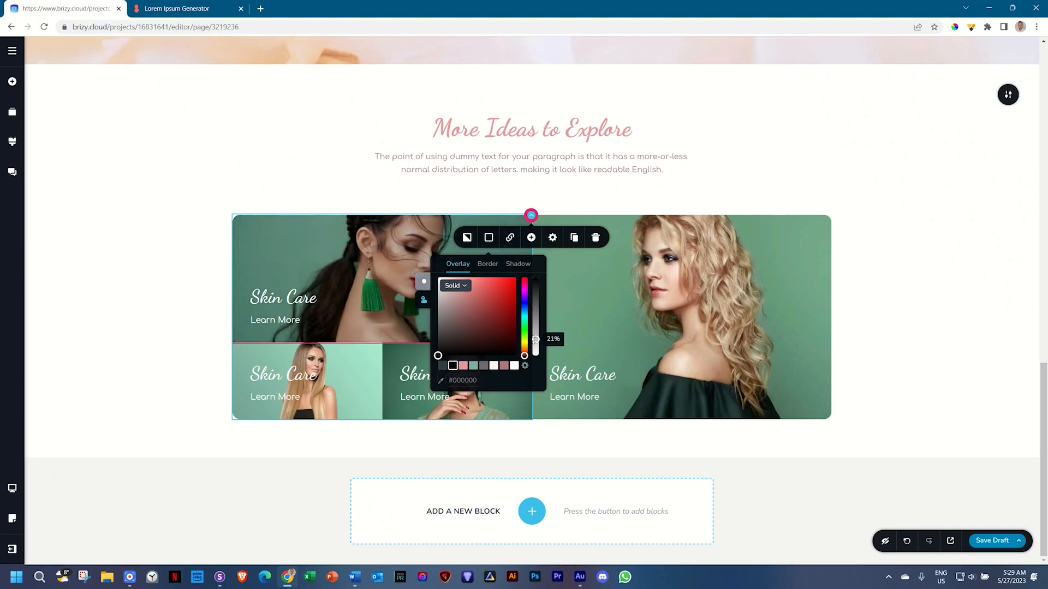
pyautogui.click(120, 327)
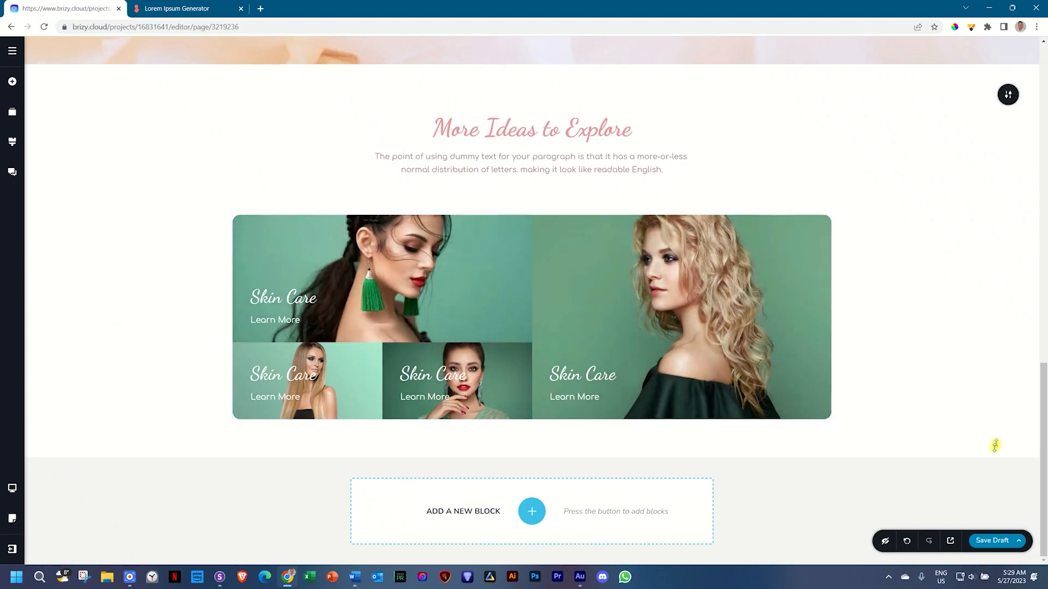
pyautogui.click(1018, 541)
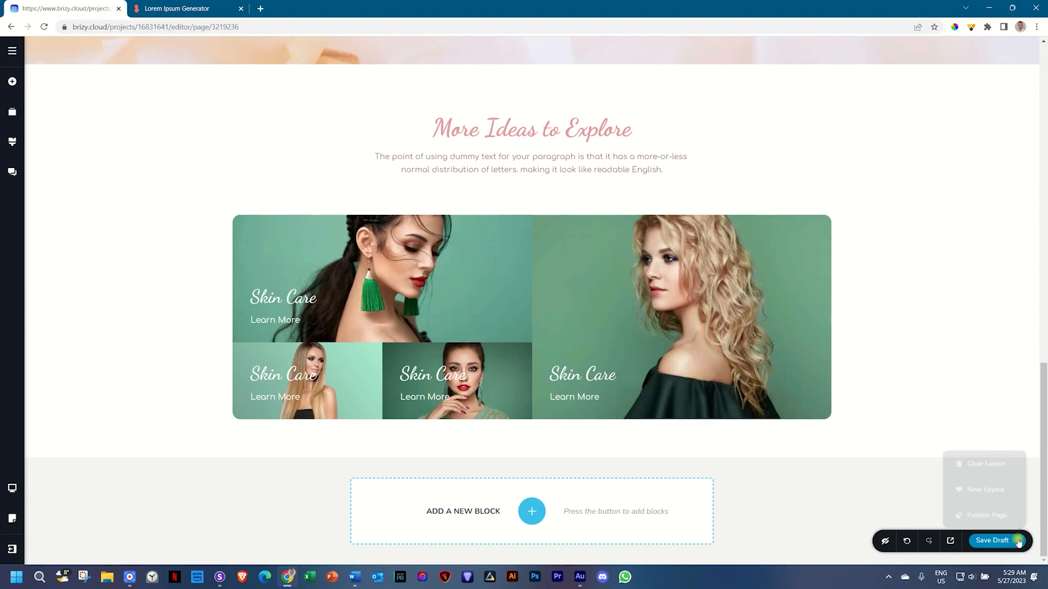
pyautogui.click(991, 543)
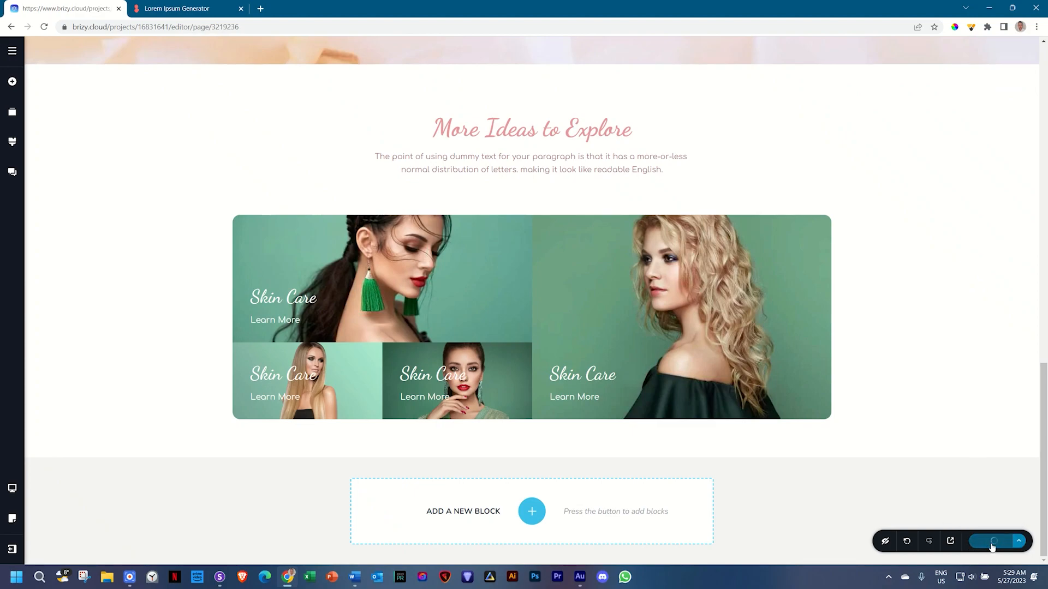
# - Add a blank block below the tile section and divide it into three equal columns
pyautogui.click(531, 511)
pyautogui.click(335, 163)
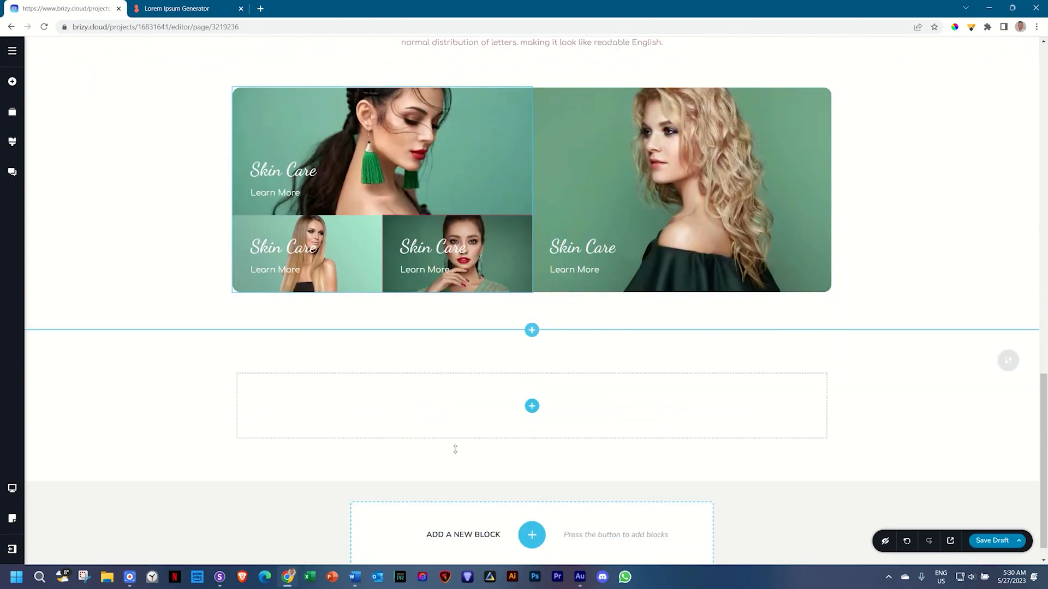
pyautogui.click(532, 383)
pyautogui.moveTo(61, 126); pyautogui.dragTo(527, 401)
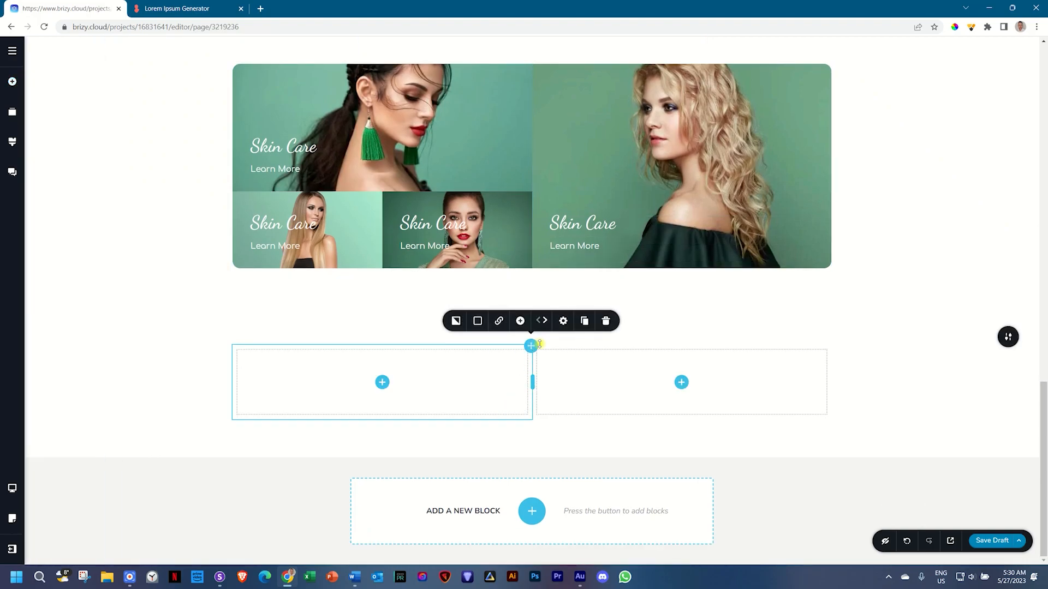
# - Set the new three-column block's width to Full
pyautogui.click(1008, 336)
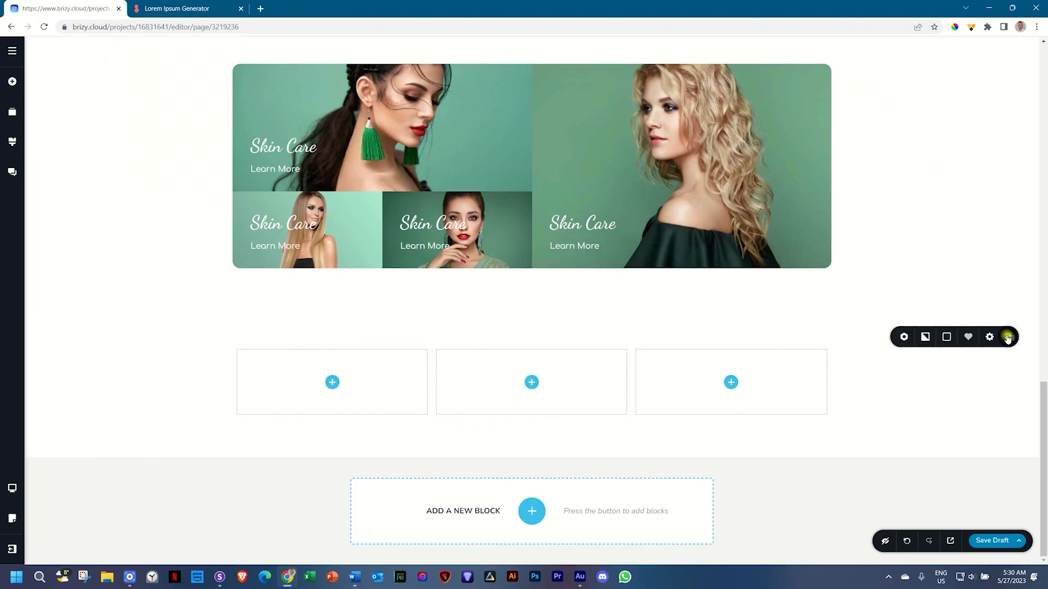
pyautogui.click(961, 337)
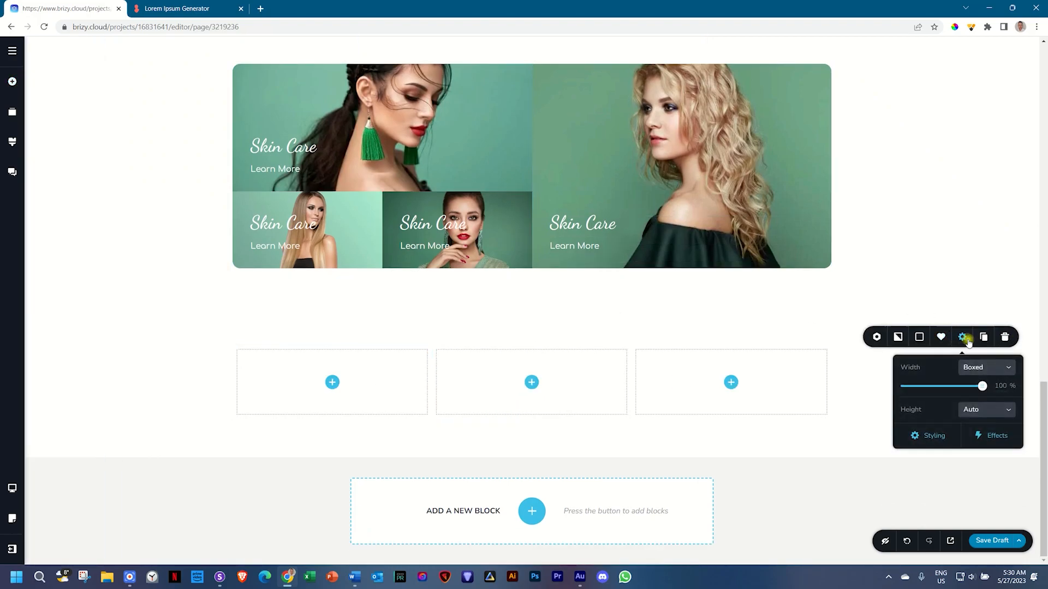
pyautogui.click(967, 374)
pyautogui.click(969, 402)
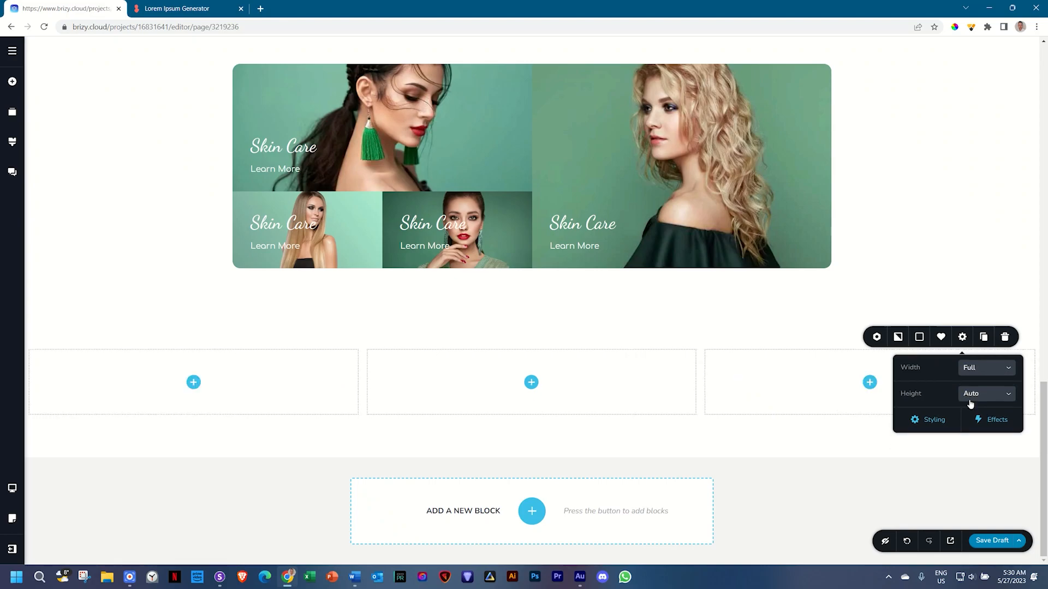
# - Set the image 07 _ Gallery 1 as the background of the first column in the three-column block
pyautogui.click(354, 353)
pyautogui.click(286, 321)
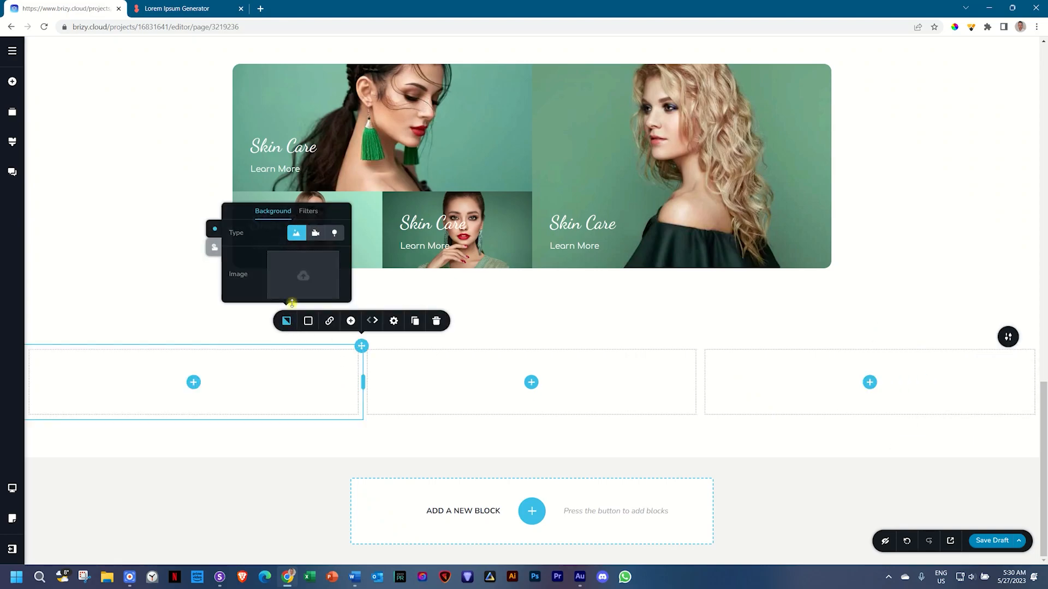
pyautogui.click(297, 261)
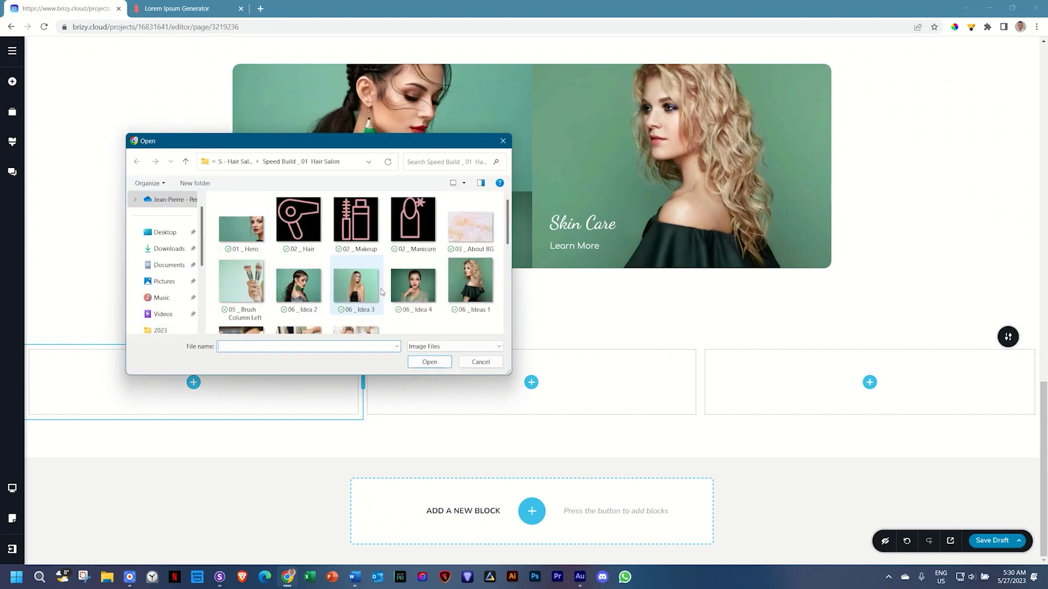
pyautogui.scroll(-2, 382, 292)
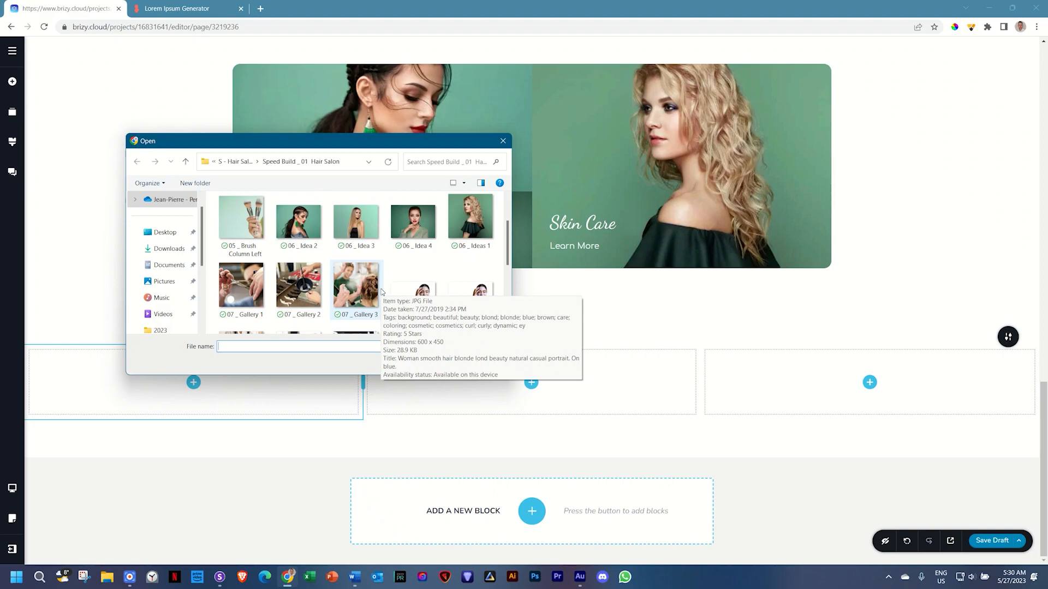
pyautogui.click(243, 286)
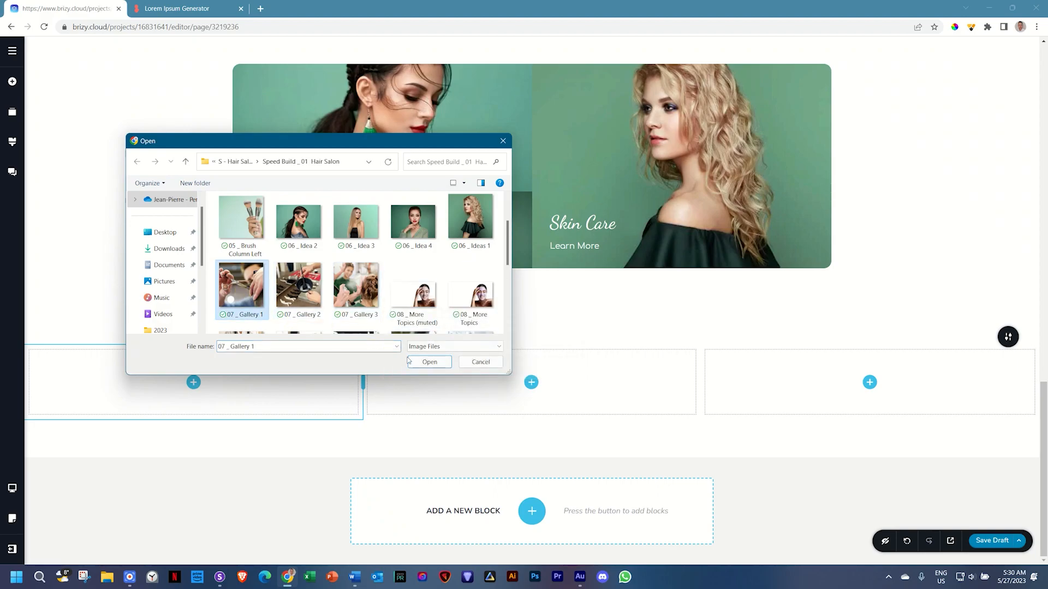
pyautogui.click(430, 362)
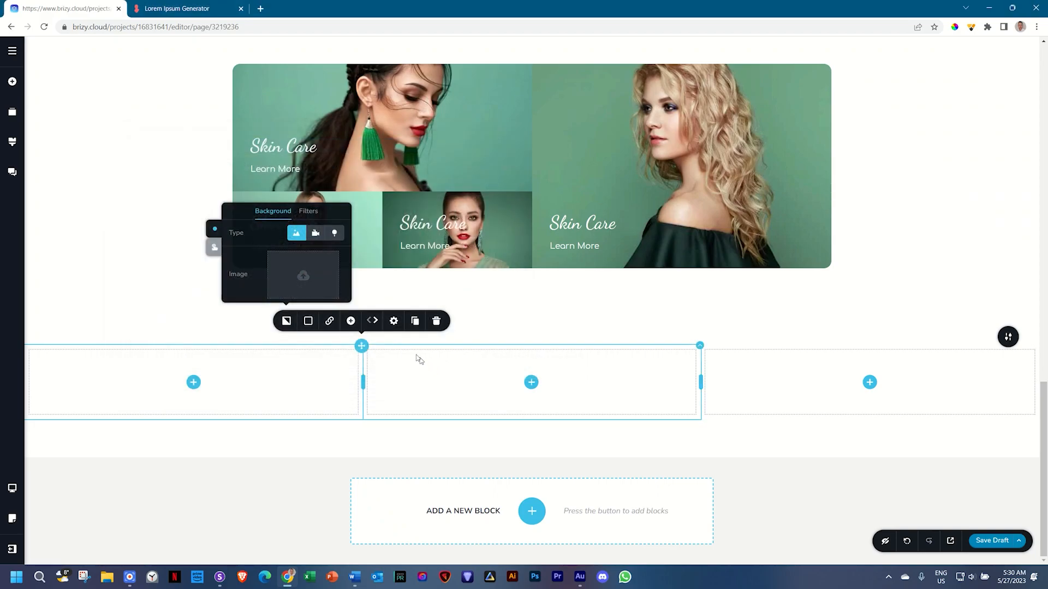
# - Give the first gallery column a solid pink #e5989b overlay at 85% opacity
pyautogui.click(308, 321)
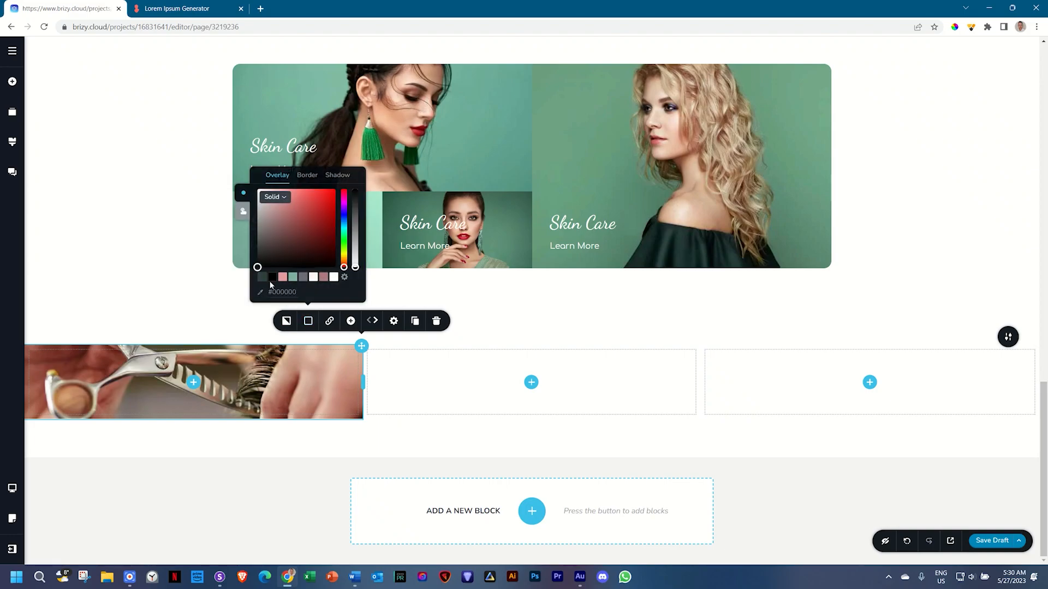
pyautogui.click(283, 277)
pyautogui.moveTo(355, 191); pyautogui.dragTo(356, 200)
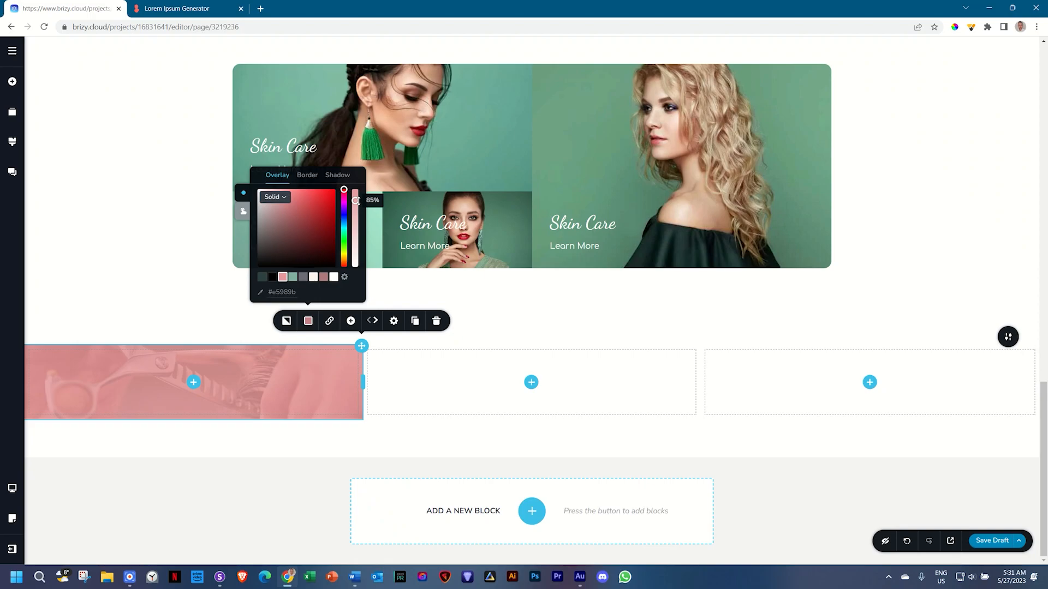
# - Set the first gallery column to a custom height of 500 px
pyautogui.click(394, 321)
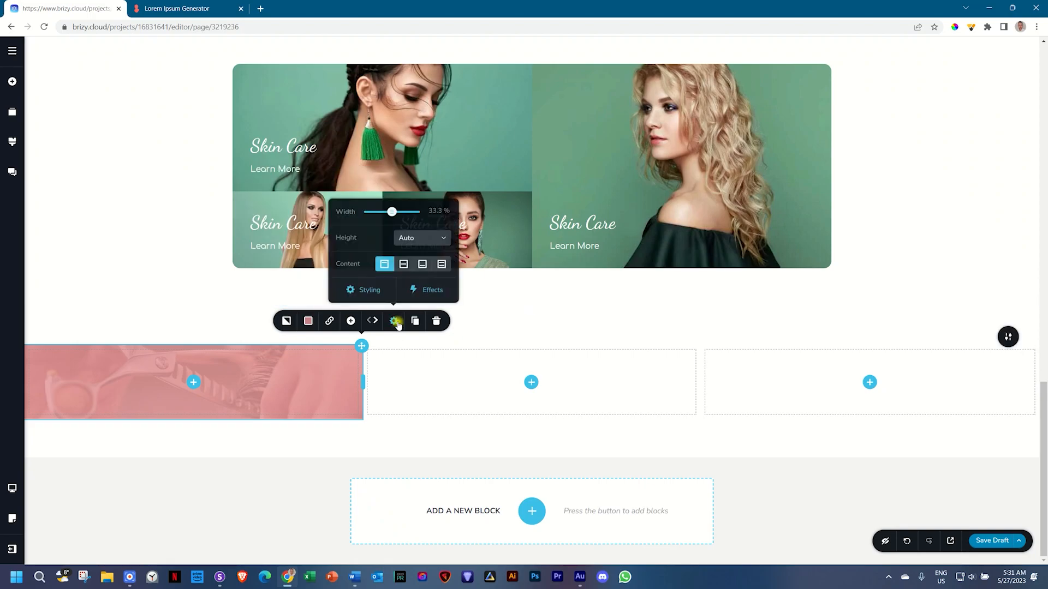
pyautogui.click(414, 240)
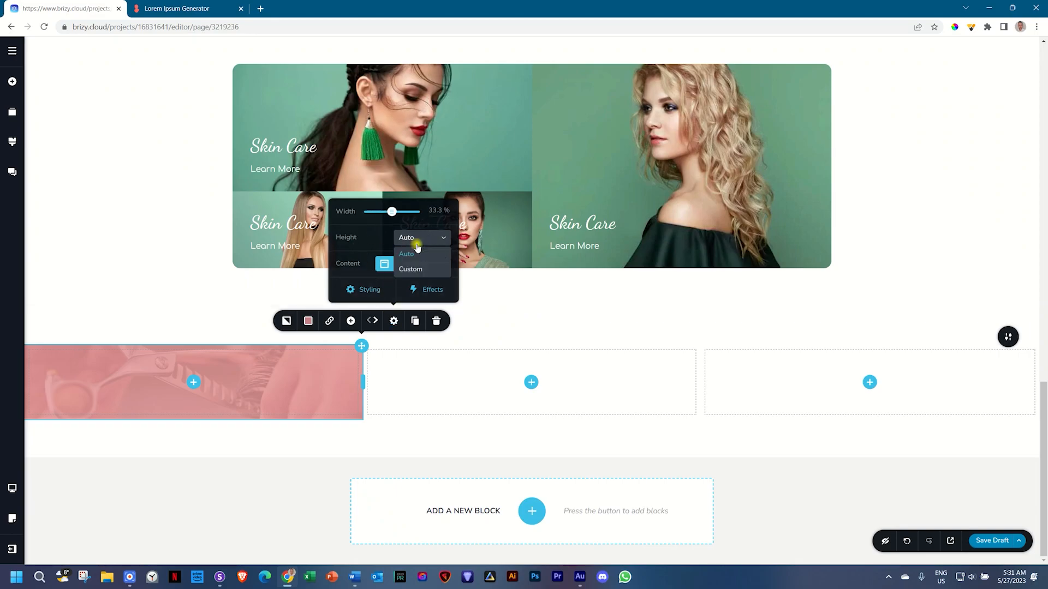
pyautogui.click(412, 263)
pyautogui.doubleClick(433, 240)
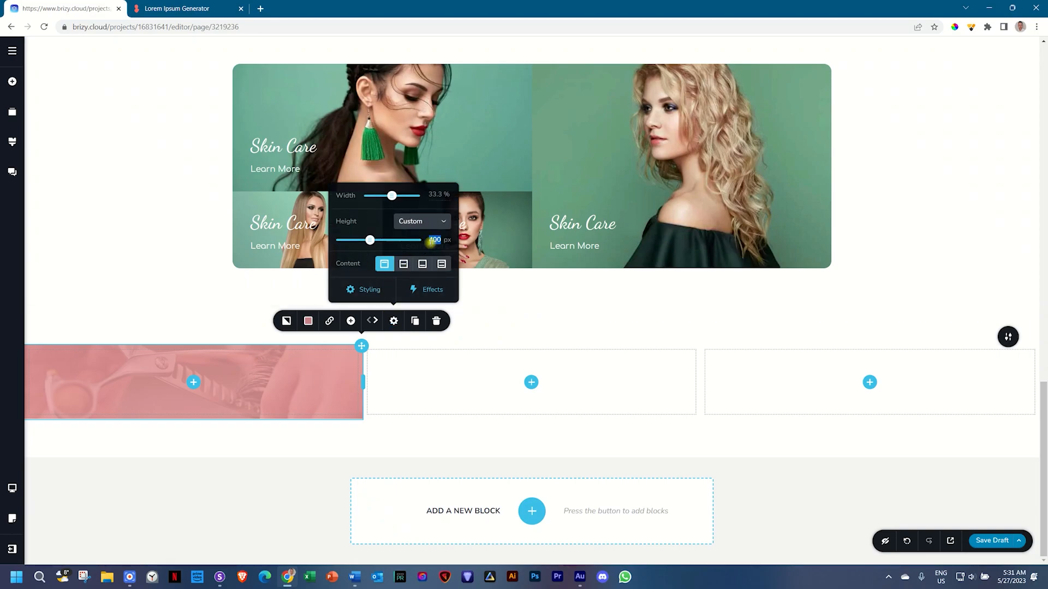
pyautogui.write('500')
# - Add two text elements with a spacer below them to the first gallery column
pyautogui.click(12, 83)
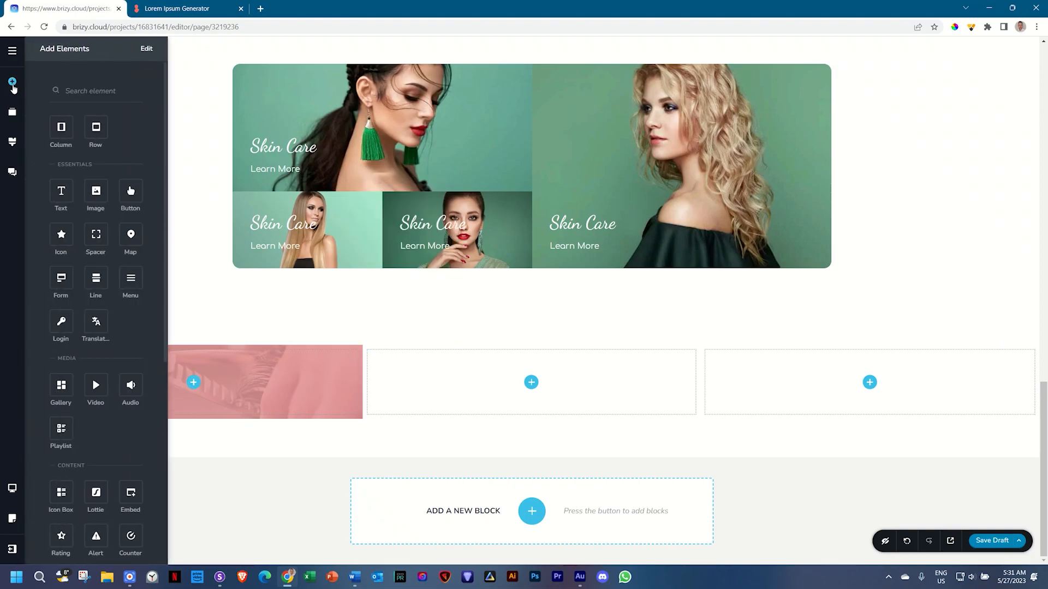
pyautogui.moveTo(61, 191); pyautogui.dragTo(194, 398)
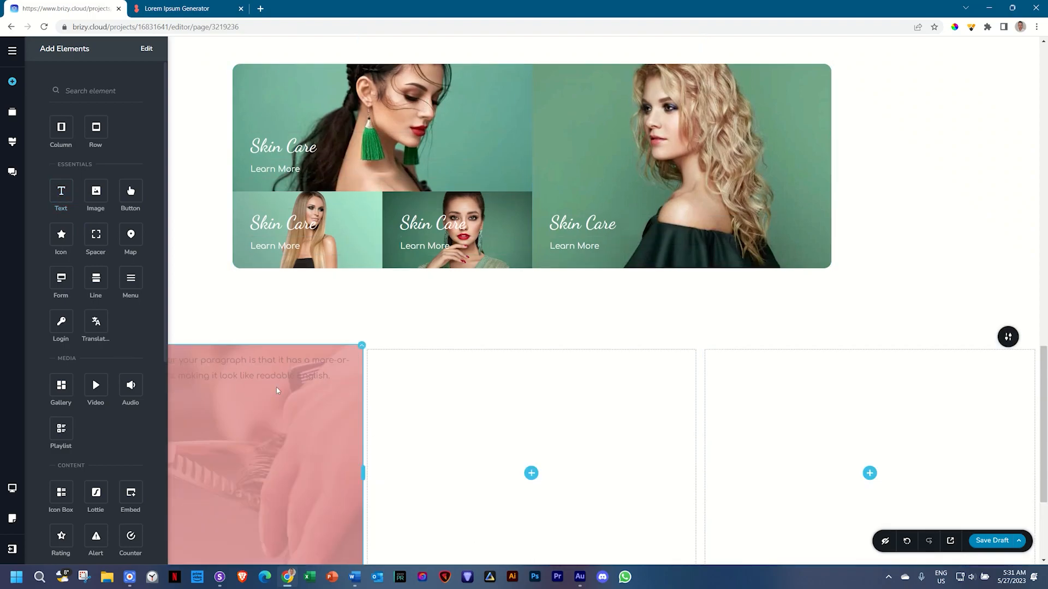
pyautogui.scroll(-3, 258, 355)
pyautogui.moveTo(54, 186); pyautogui.dragTo(198, 268)
pyautogui.moveTo(96, 234); pyautogui.dragTo(198, 301)
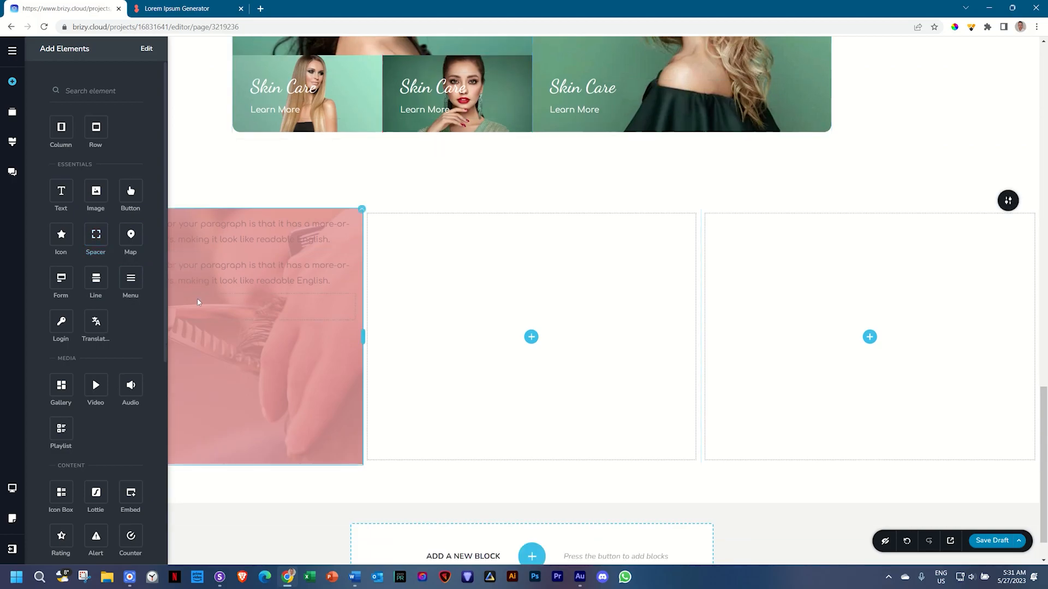
pyautogui.click(256, 355)
# - Duplicate the FIND OUT MORE button in the Inner Beauty section and move the copy below the spacer in the first gallery column
pyautogui.scroll(7, 175, 332)
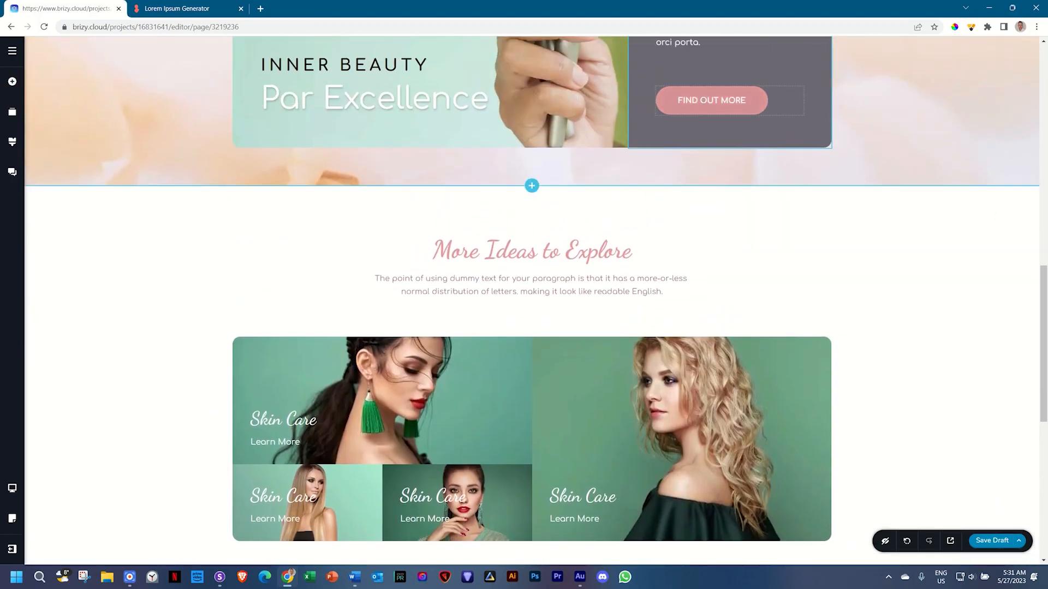
pyautogui.click(701, 101)
pyautogui.click(763, 137)
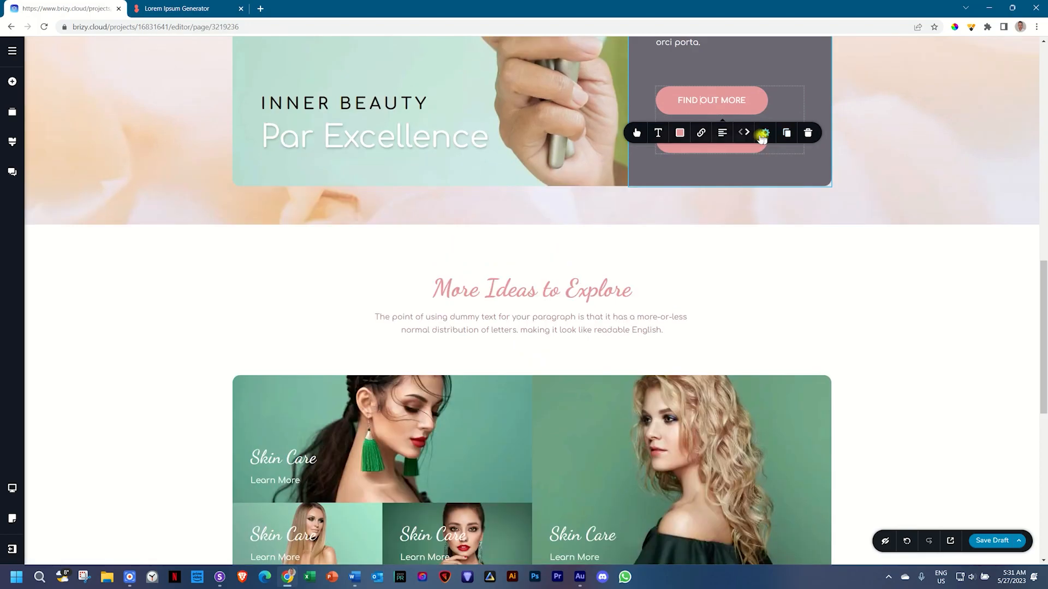
pyautogui.moveTo(733, 143); pyautogui.dragTo(216, 273)
pyautogui.scroll(-9, 650, 307)
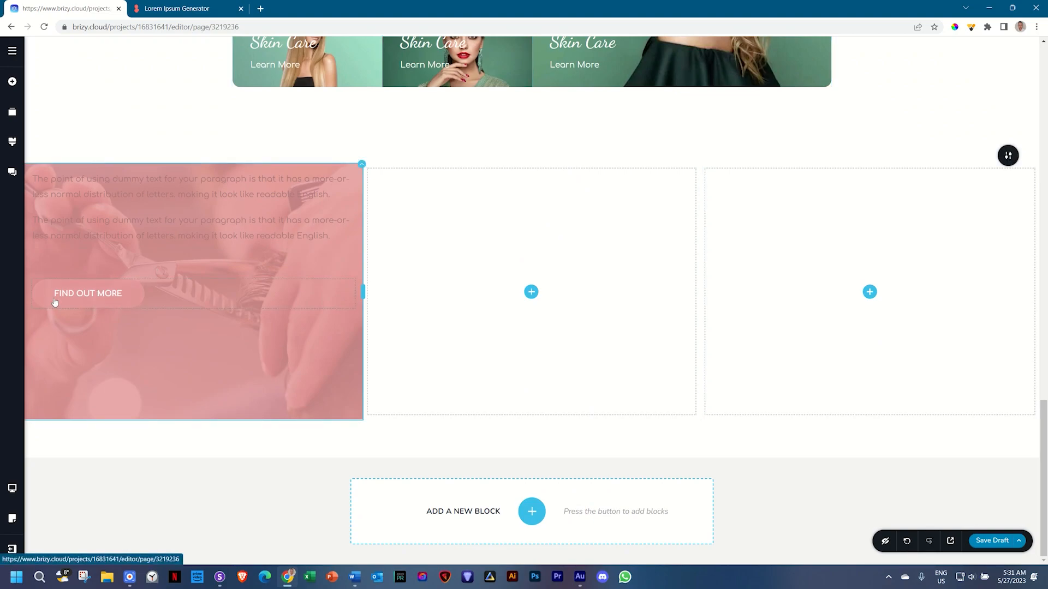
# - Replace the upper text in the first gallery column with "Something Special 4U", coloured white and centred
pyautogui.tripleClick(164, 187)
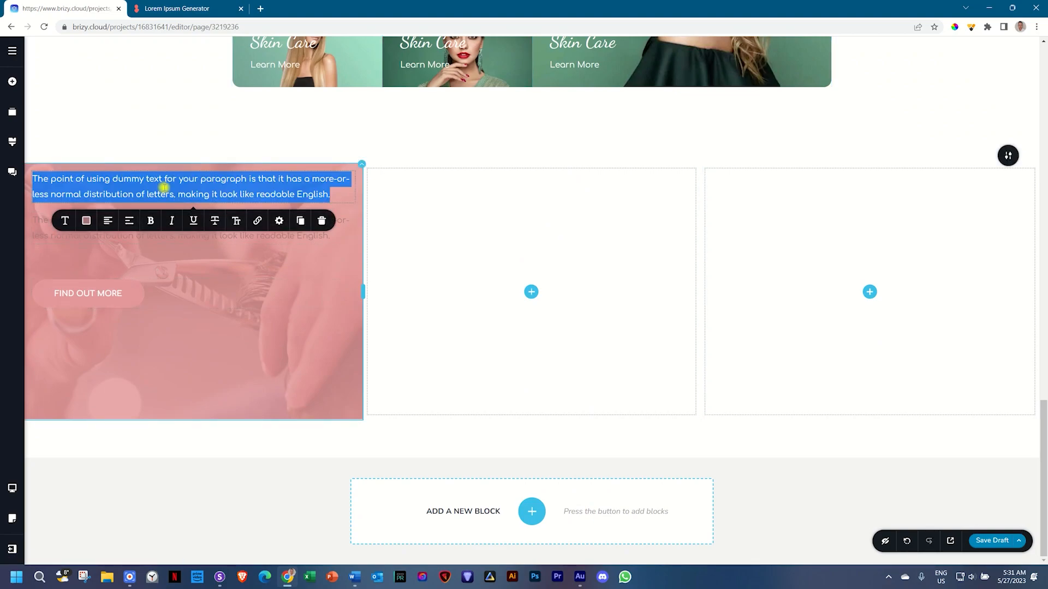
pyautogui.write('Something Special 4U')
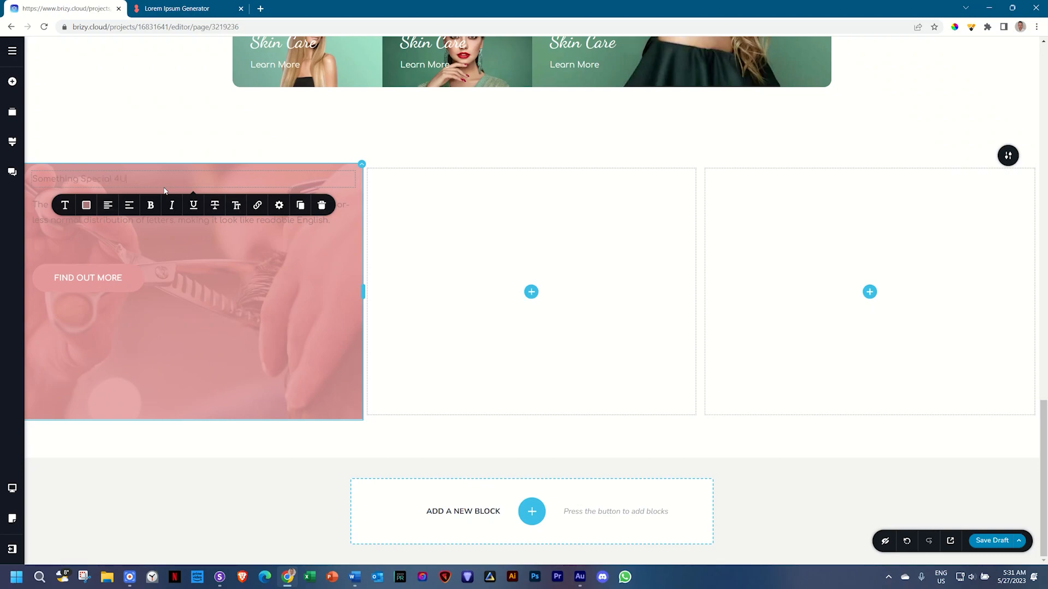
pyautogui.click(86, 205)
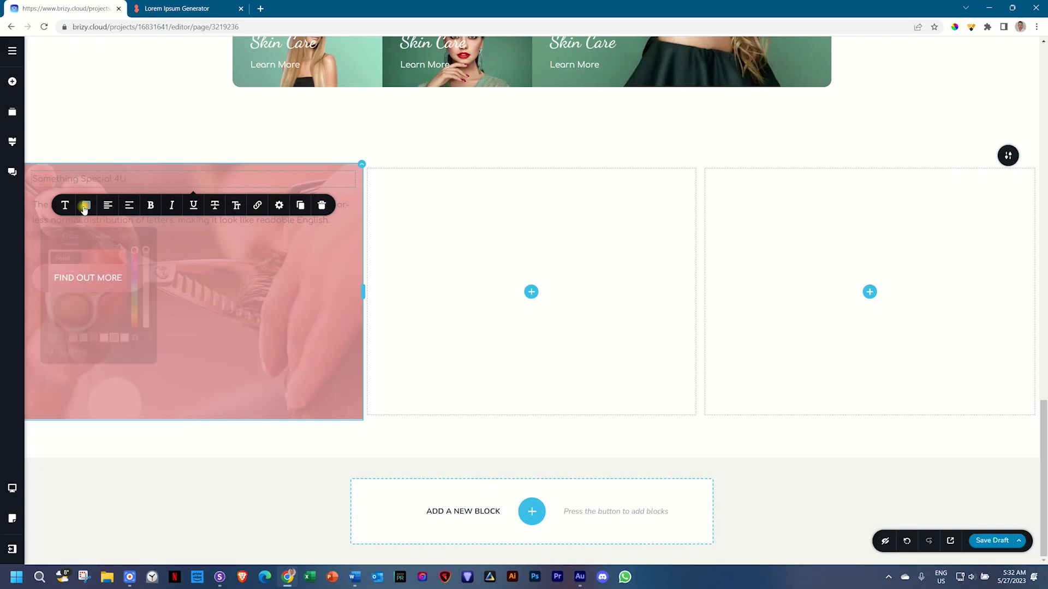
pyautogui.click(124, 333)
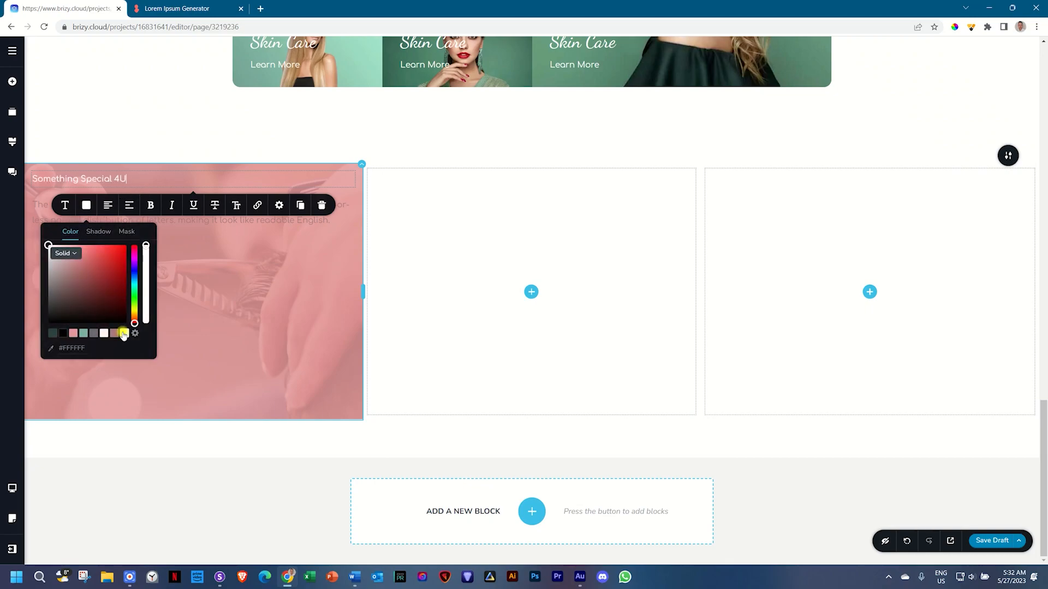
pyautogui.click(110, 210)
# - Set the "Something Special 4U" heading in Dancing Script at 42 px, Bold, with a line height of 1.0
pyautogui.click(64, 210)
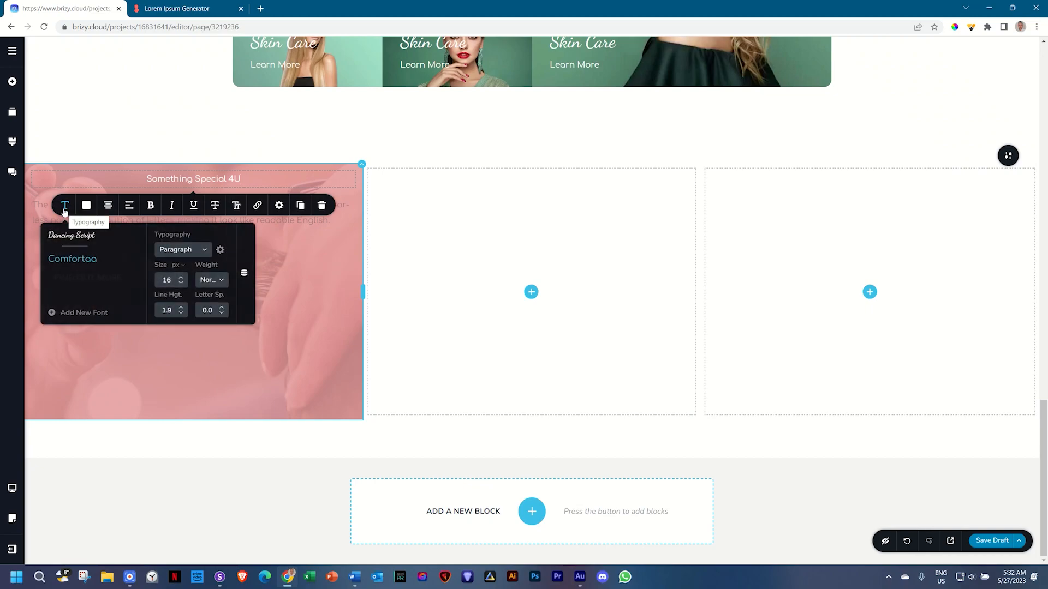
pyautogui.click(72, 239)
pyautogui.doubleClick(167, 279)
pyautogui.write('4')
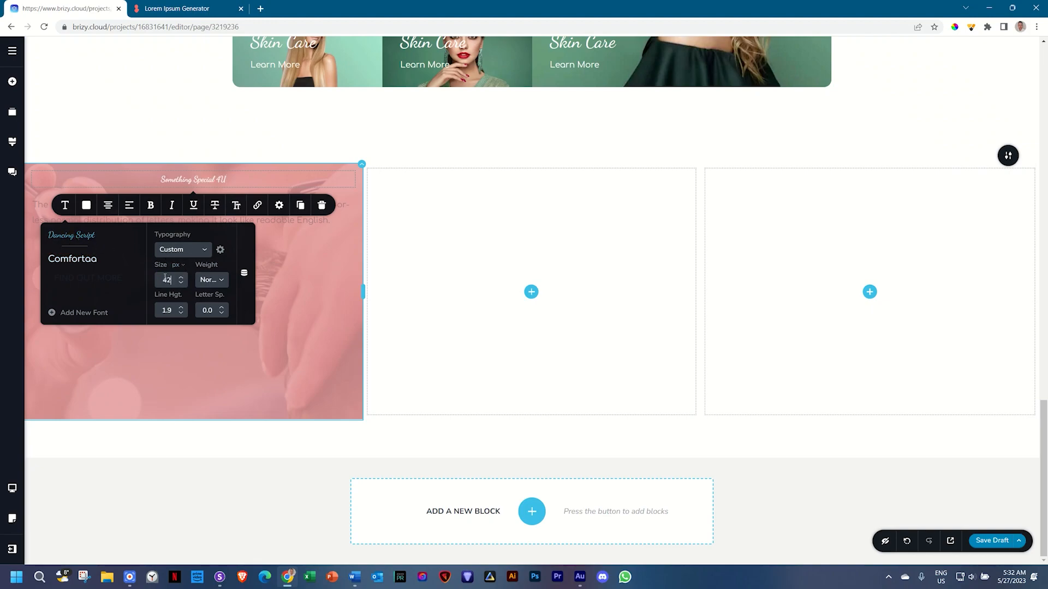
pyautogui.write('2')
pyautogui.click(211, 279)
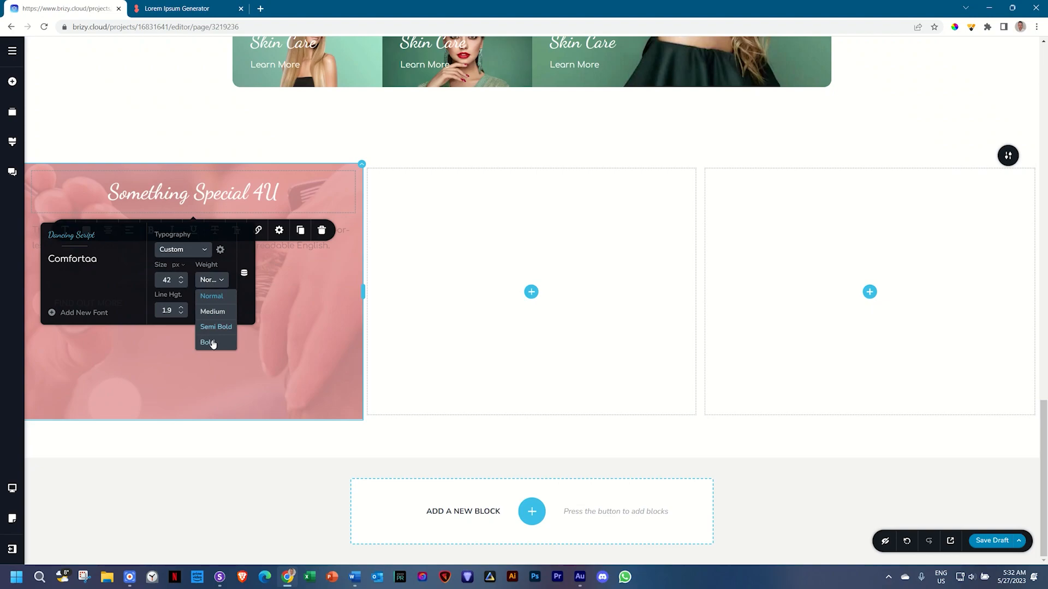
pyautogui.click(210, 340)
pyautogui.click(182, 315)
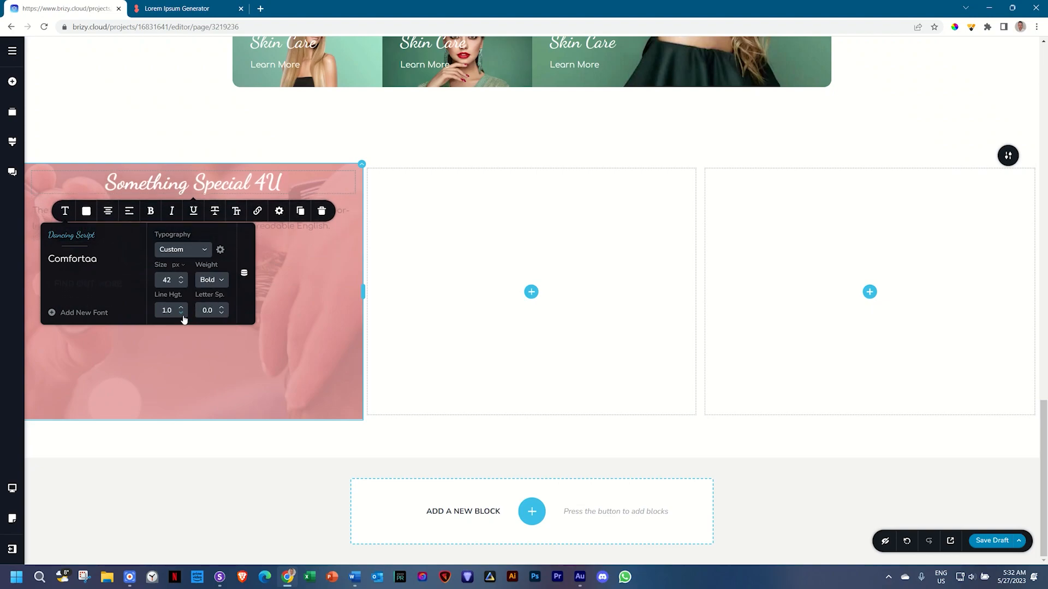
# - Colour the paragraph under the "Something Special 4U" heading white and set its line height to 1.8
pyautogui.click(277, 224)
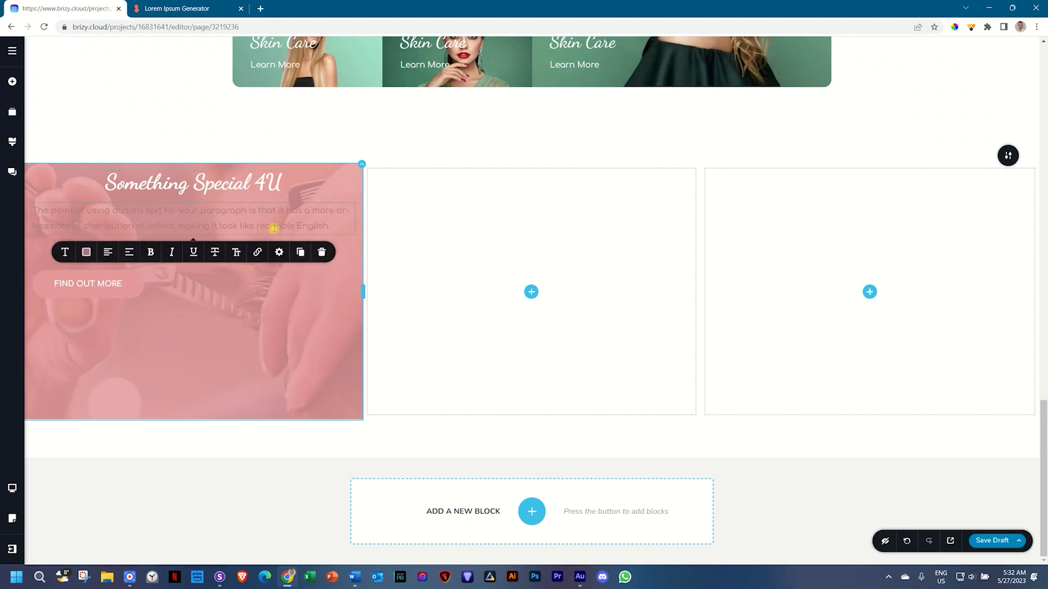
pyautogui.click(84, 252)
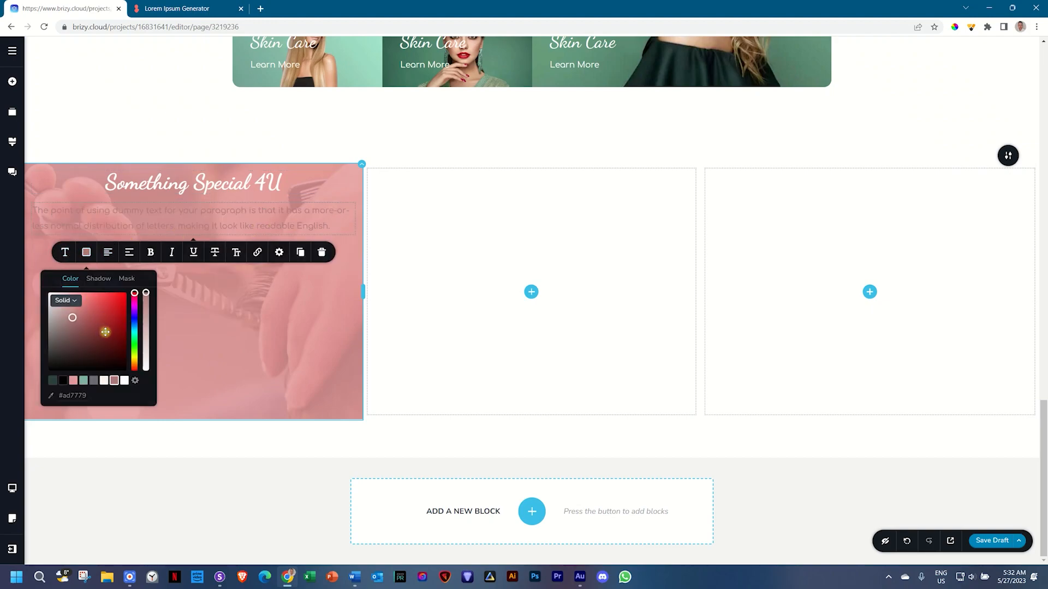
pyautogui.click(125, 380)
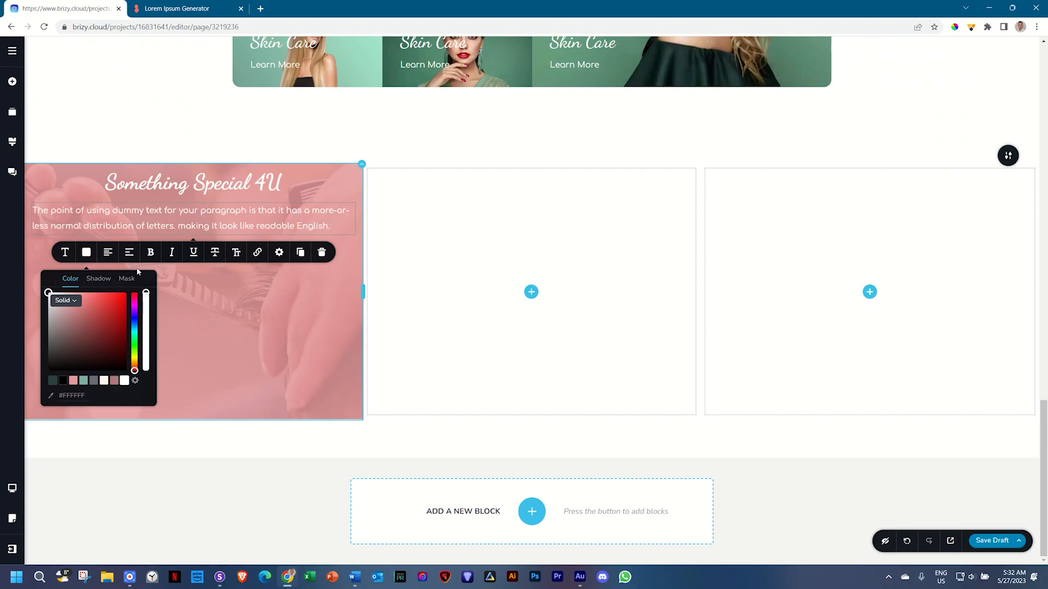
pyautogui.click(64, 253)
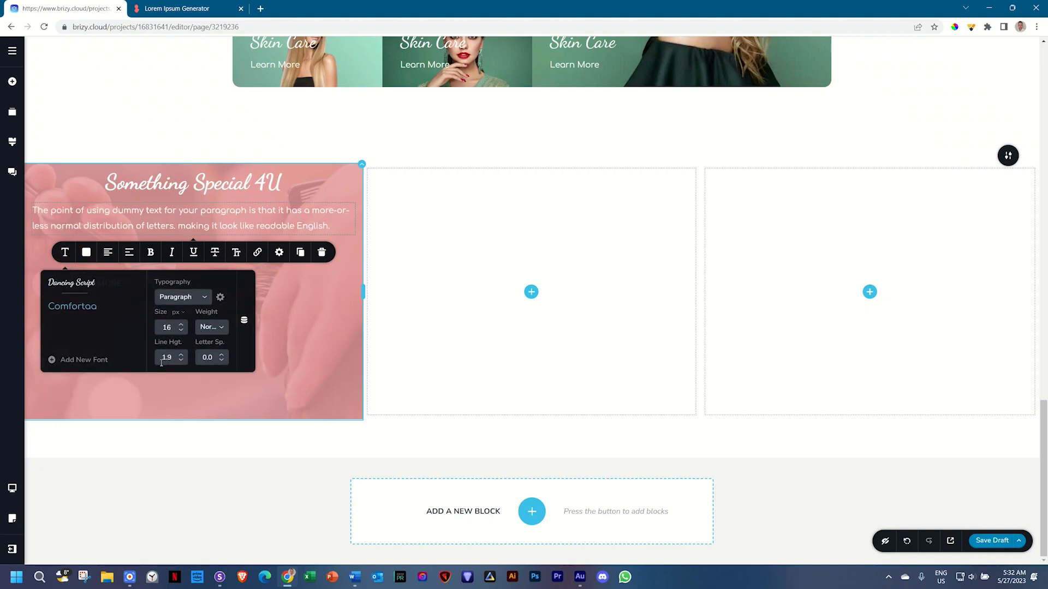
pyautogui.click(181, 361)
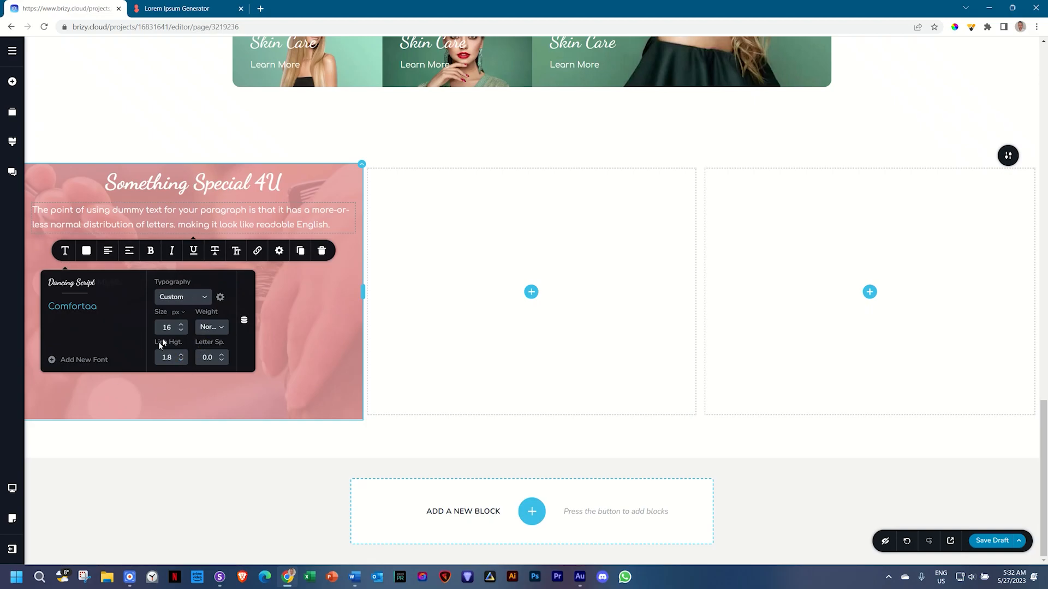
pyautogui.click(284, 303)
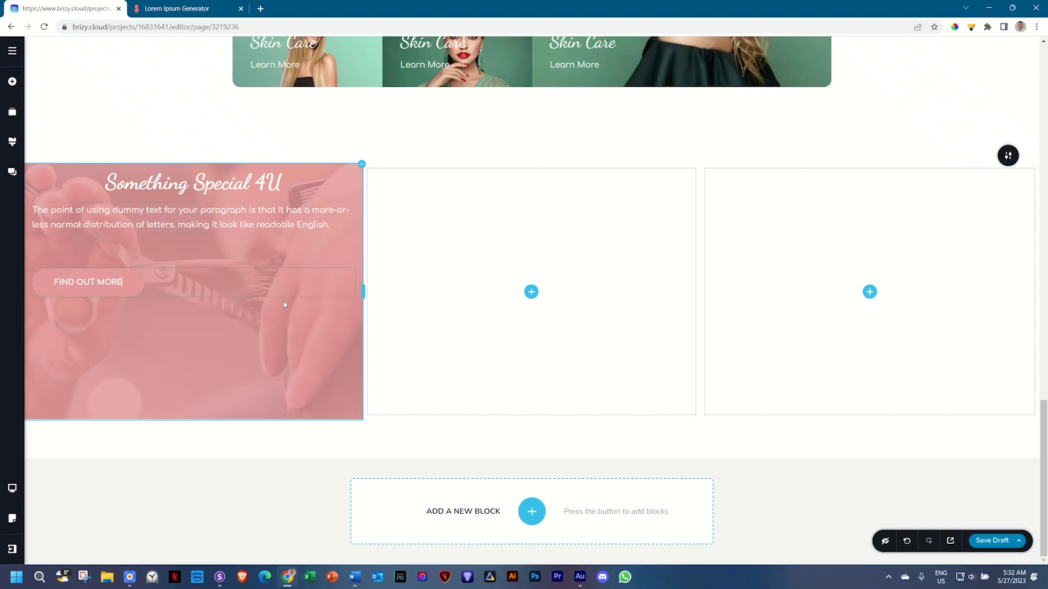
# - Set the line height of the site-wide Paragraph style to 1.8 in the global styling
pyautogui.click(12, 142)
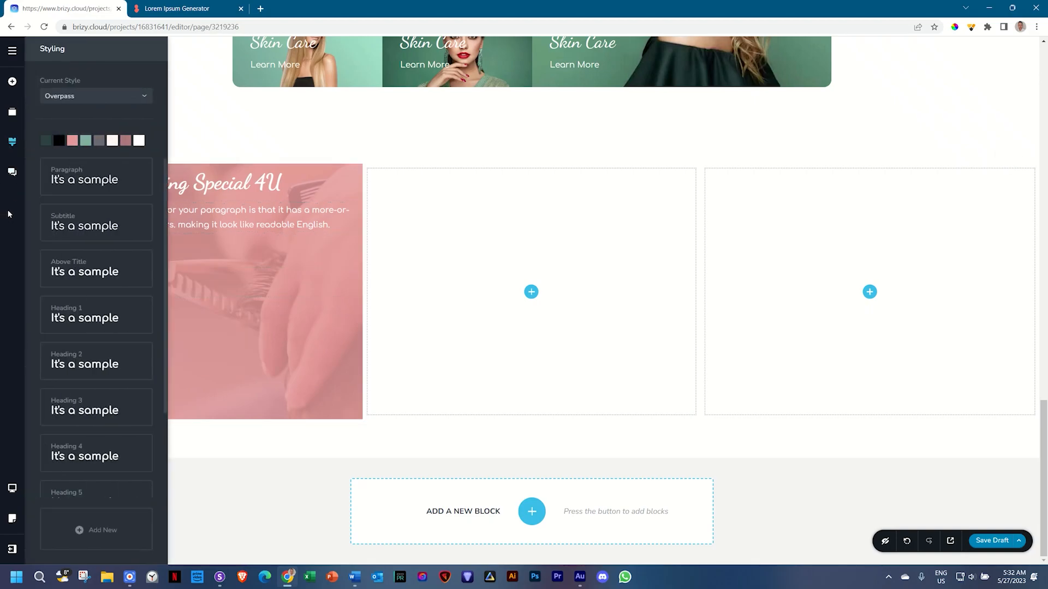
pyautogui.click(69, 180)
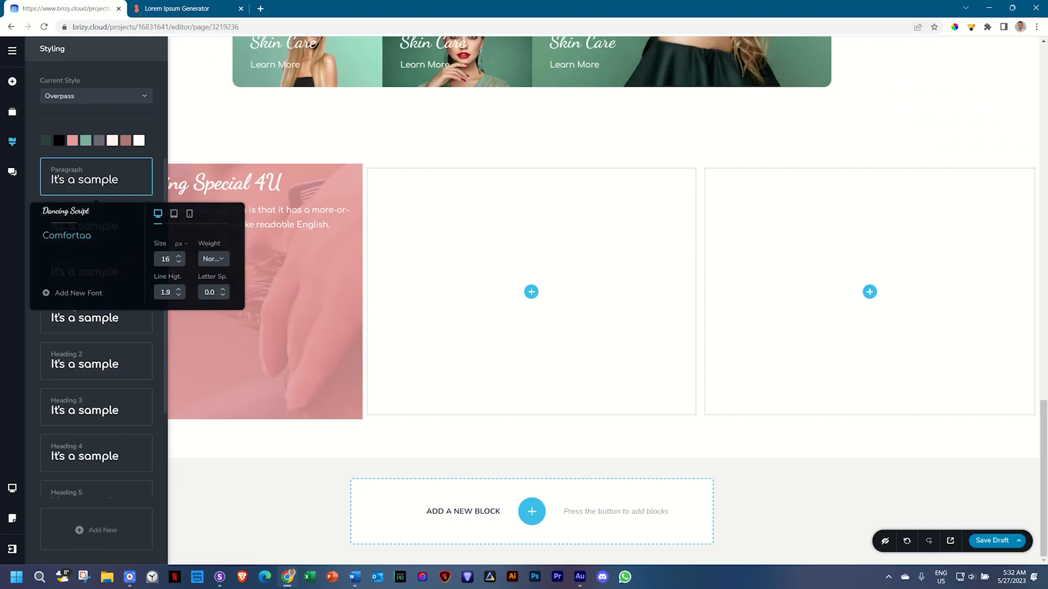
pyautogui.click(178, 300)
pyautogui.click(276, 255)
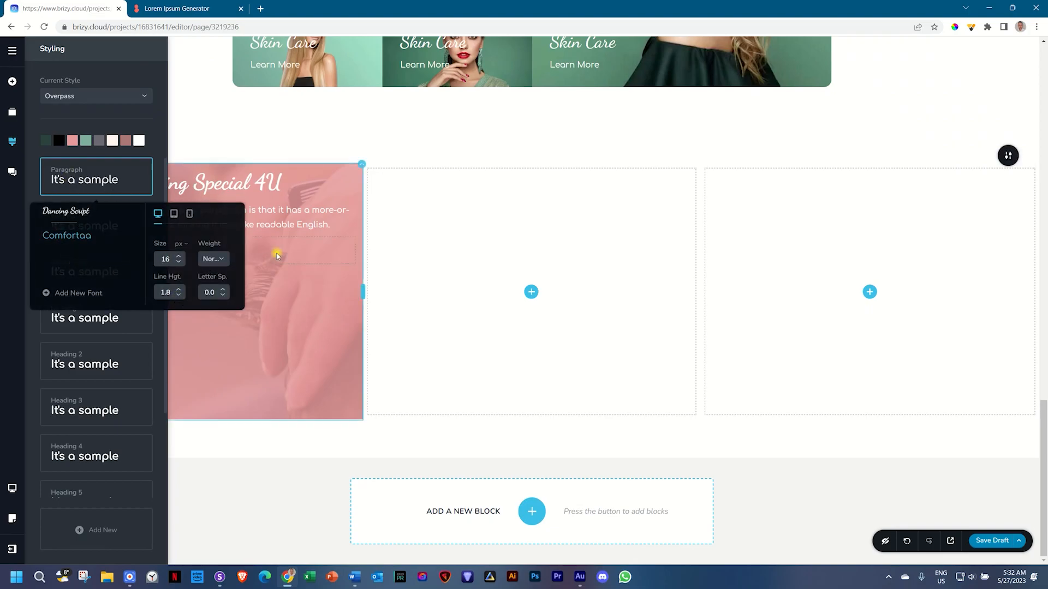
pyautogui.click(278, 232)
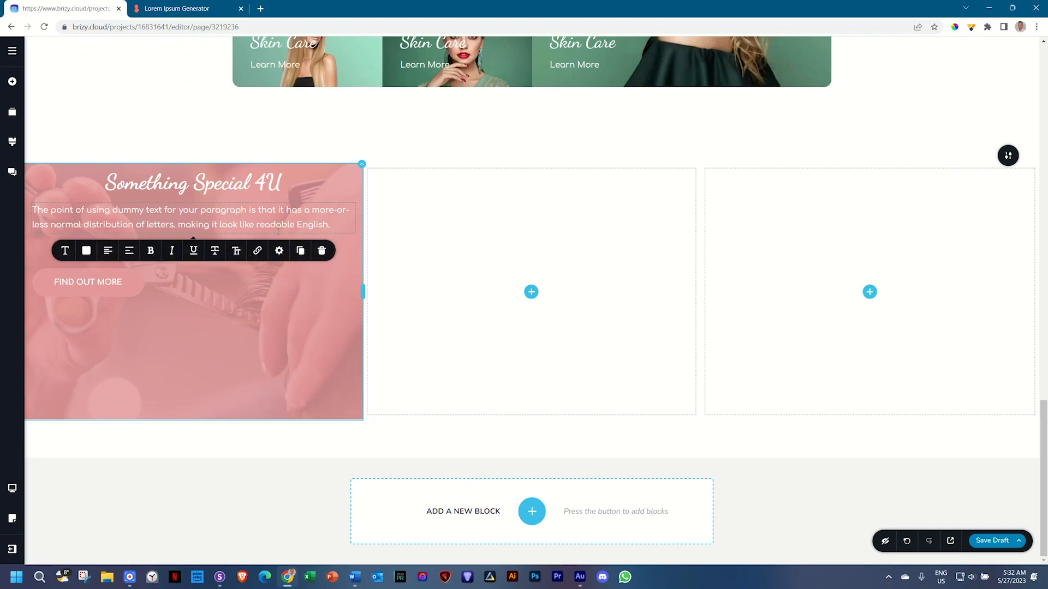
pyautogui.click(120, 362)
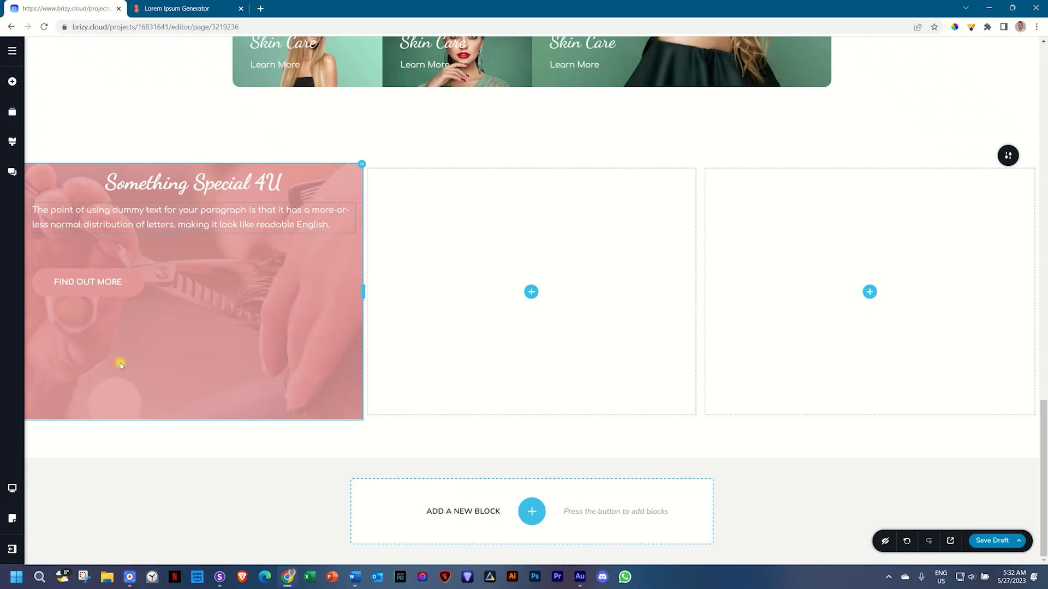
# - Set the height of the spacer between the first gallery column's paragraph and button to 30 px
pyautogui.click(210, 261)
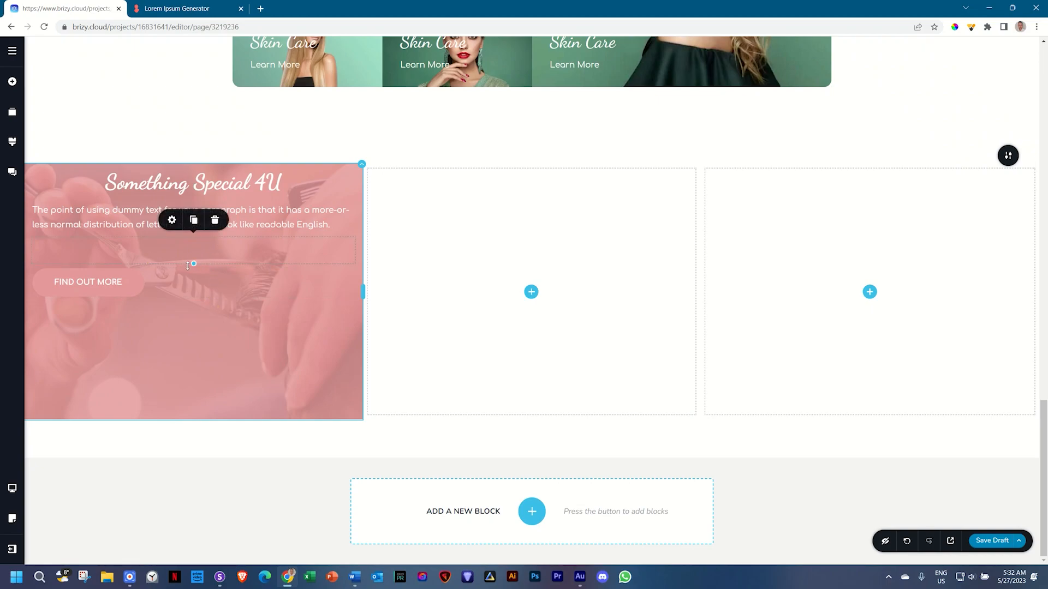
pyautogui.moveTo(194, 263); pyautogui.dragTo(193, 255)
pyautogui.click(172, 219)
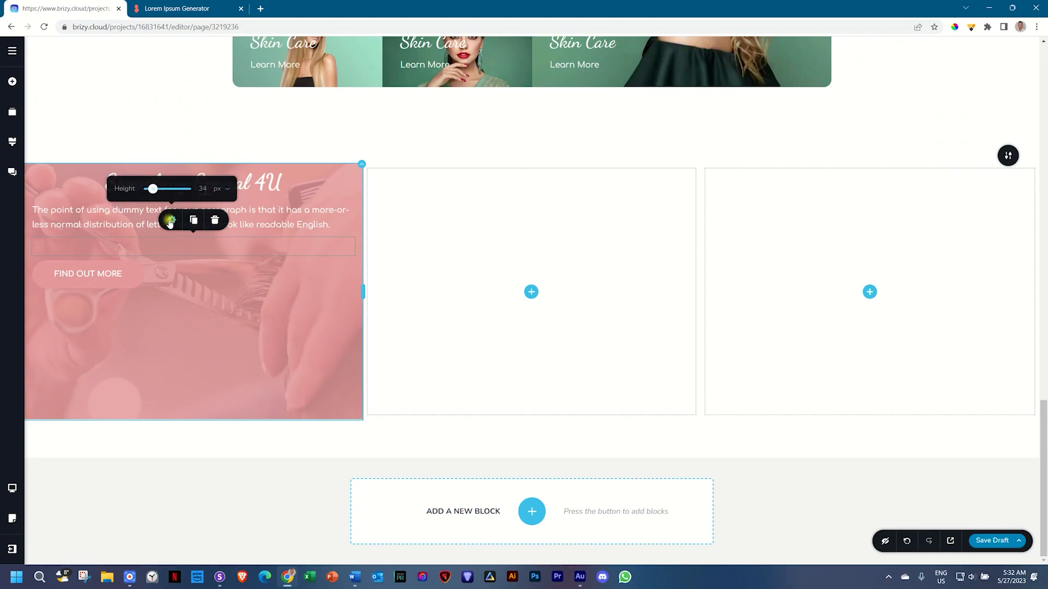
pyautogui.doubleClick(204, 190)
pyautogui.write('3')
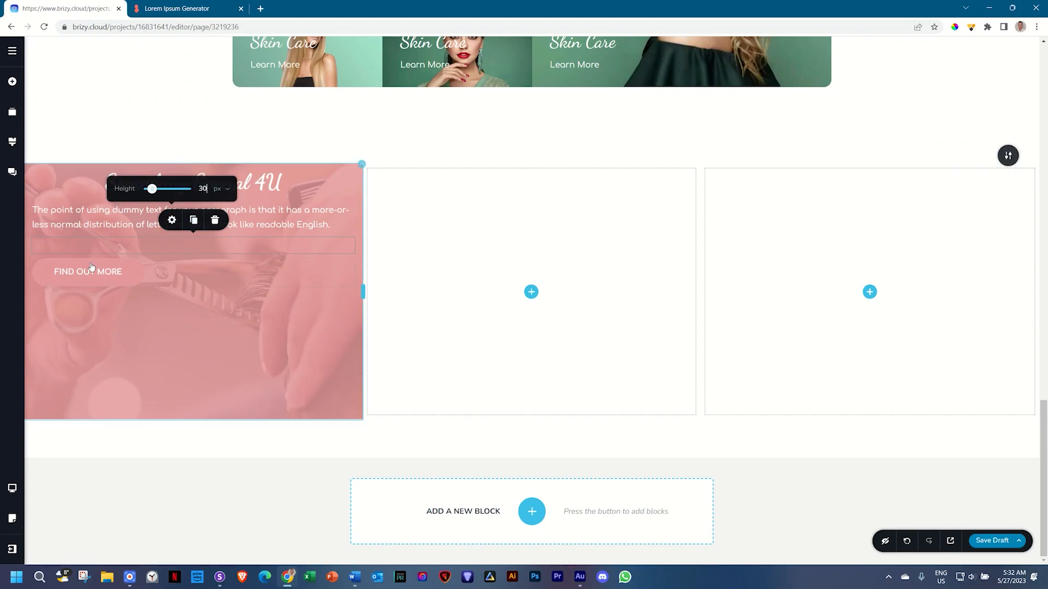
# - Give the "FIND OUT MORE" button in the first gallery column a white background and pink text (#e5989b)
pyautogui.click(87, 270)
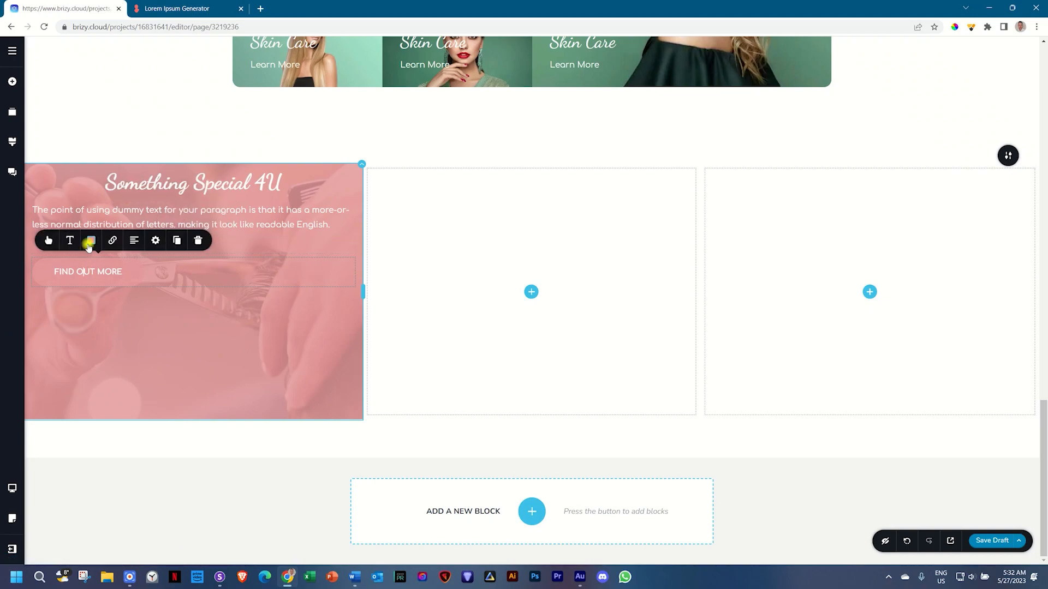
pyautogui.click(90, 241)
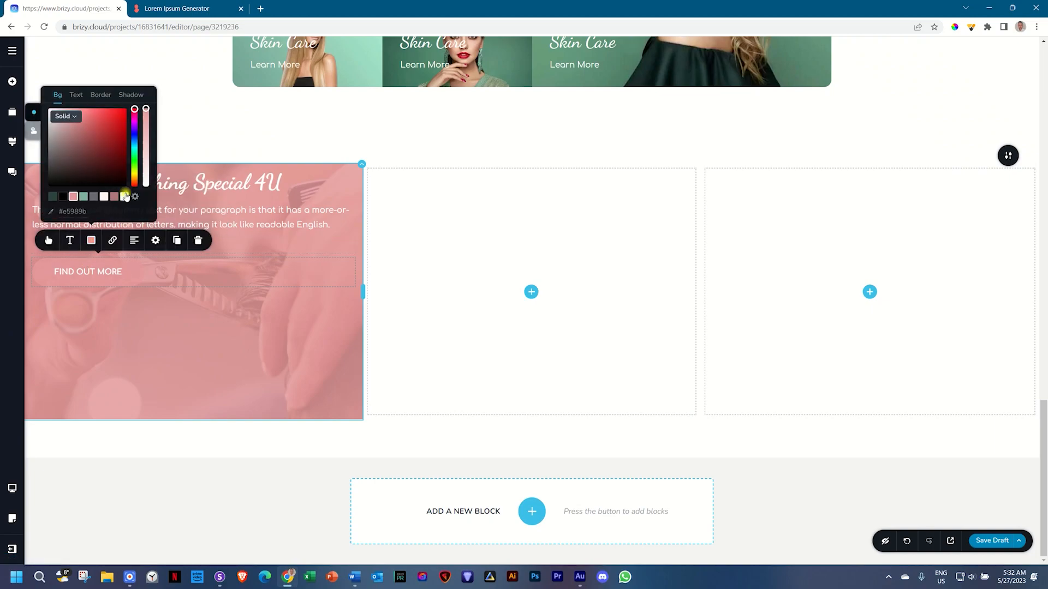
pyautogui.click(125, 196)
pyautogui.click(76, 95)
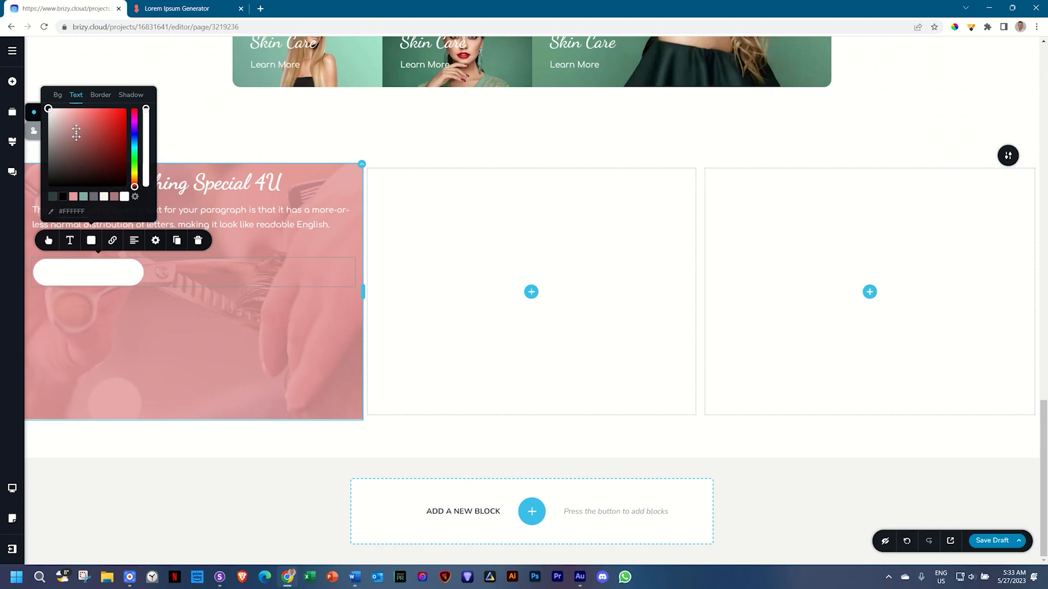
pyautogui.click(73, 196)
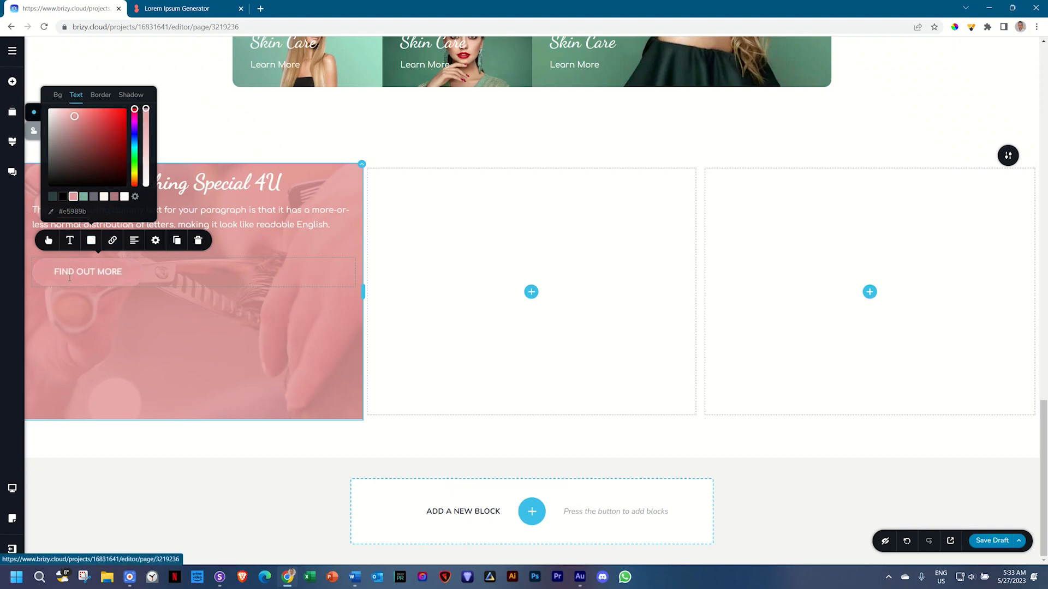
pyautogui.click(113, 351)
# - Centre the "FIND OUT MORE" button and the paragraph above it horizontally in the first gallery column
pyautogui.click(89, 271)
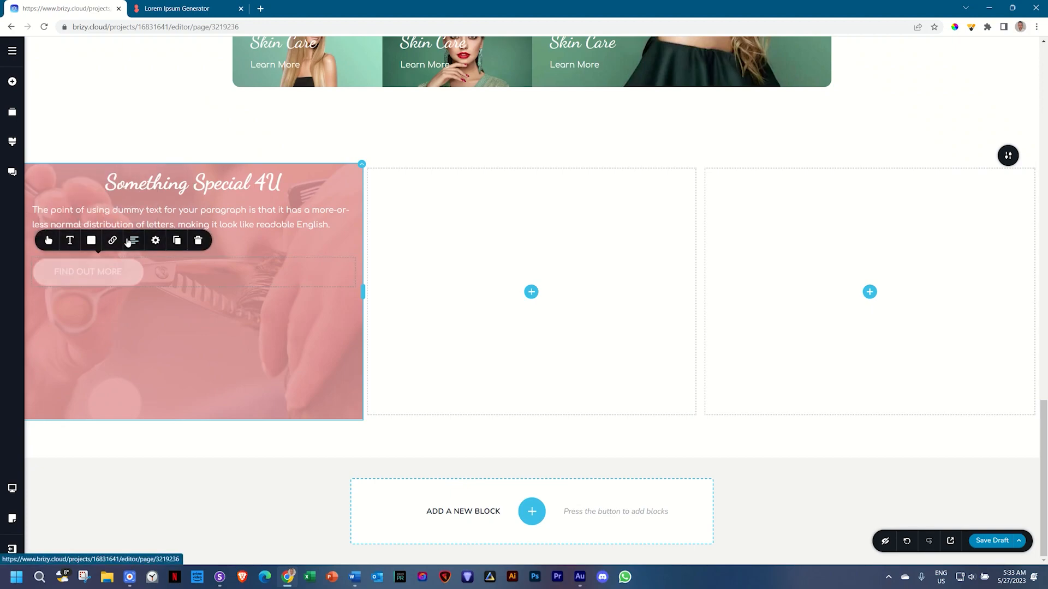
pyautogui.click(131, 243)
pyautogui.click(159, 216)
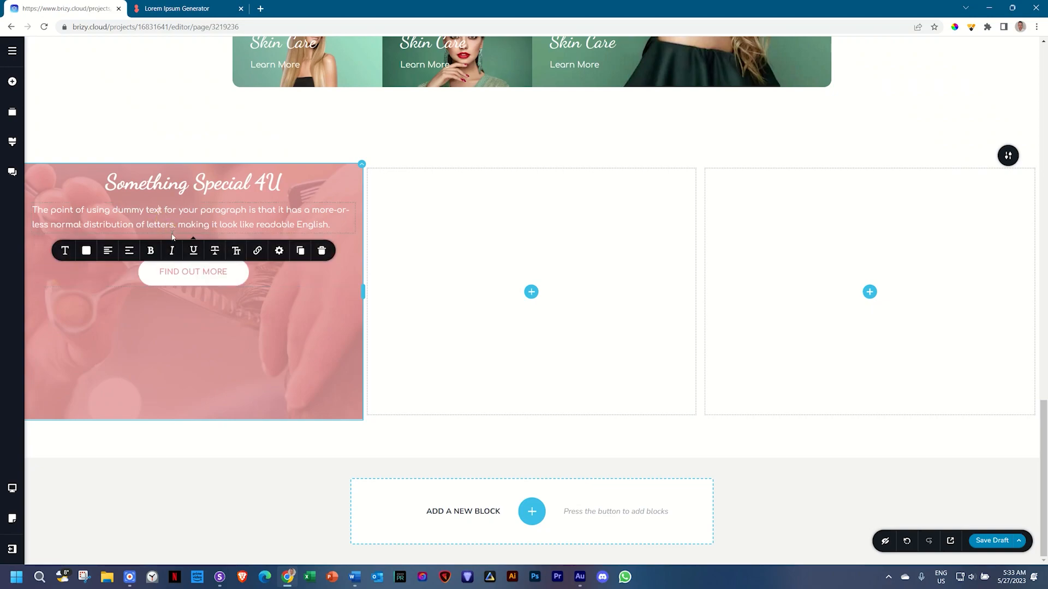
pyautogui.click(110, 251)
# - Set the first gallery column's left and right padding to 15 % and align its content to the vertical middle
pyautogui.click(361, 172)
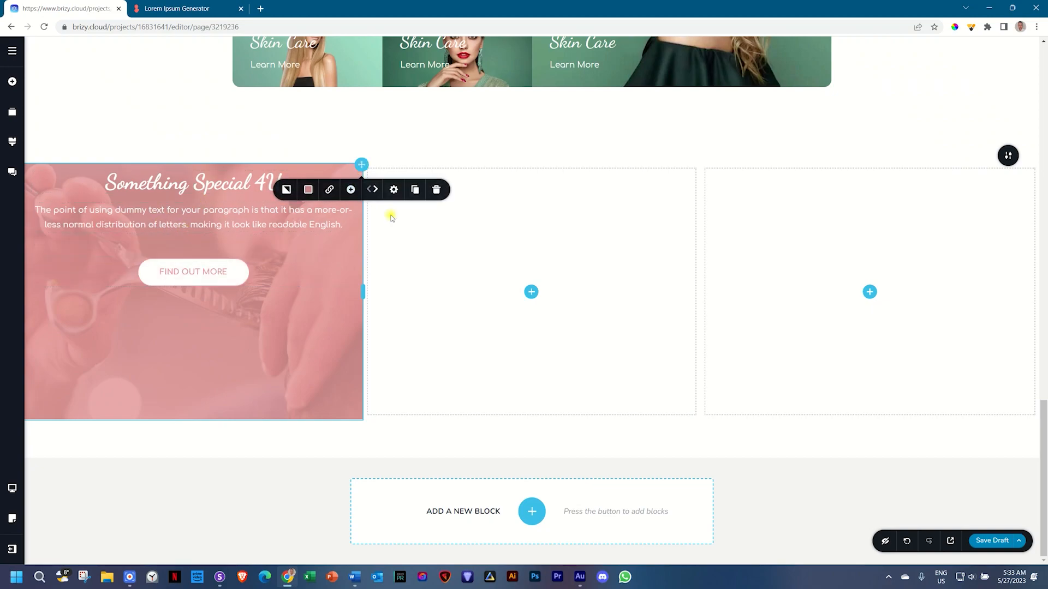
pyautogui.click(394, 190)
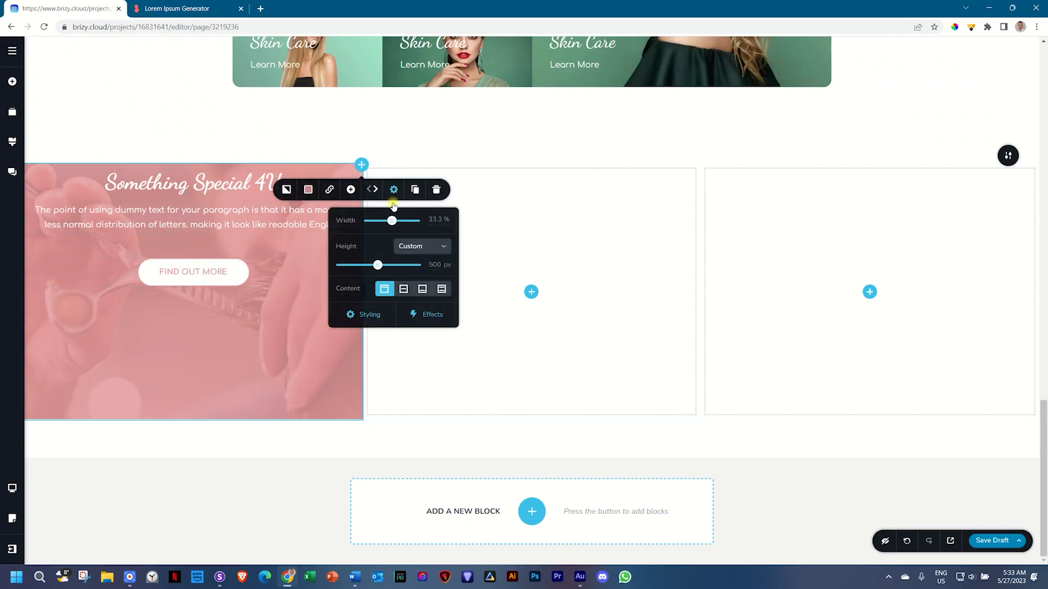
pyautogui.click(369, 315)
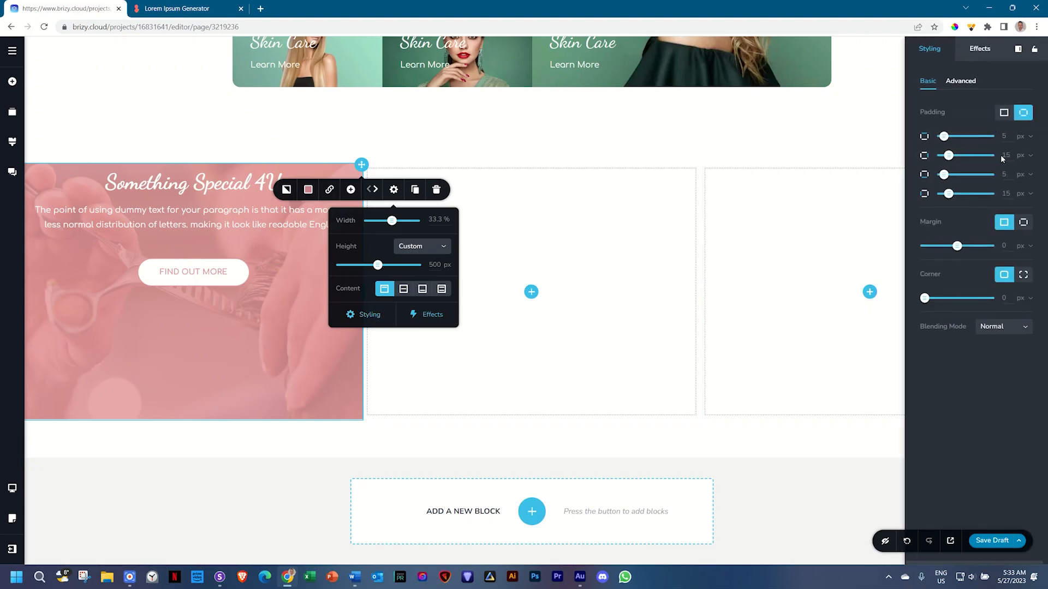
pyautogui.click(1028, 158)
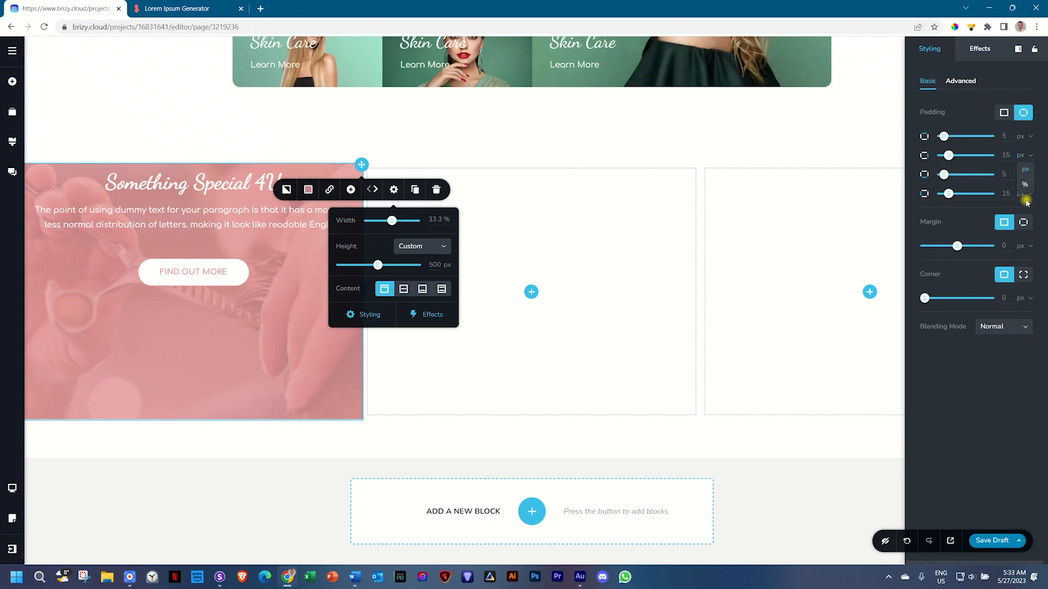
pyautogui.click(1029, 186)
pyautogui.click(1029, 194)
pyautogui.click(1027, 222)
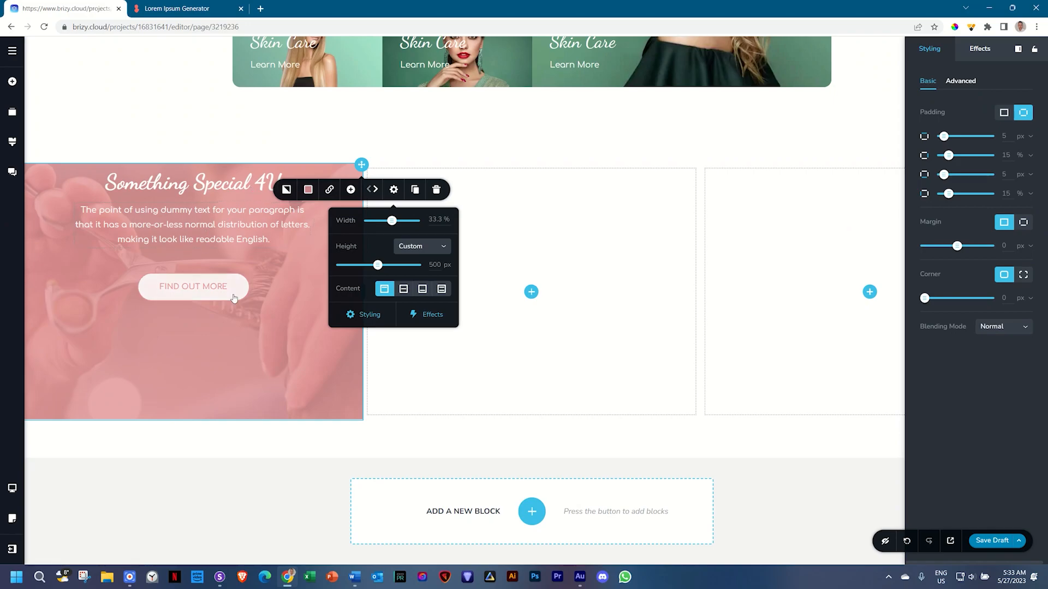
pyautogui.click(404, 289)
pyautogui.click(237, 324)
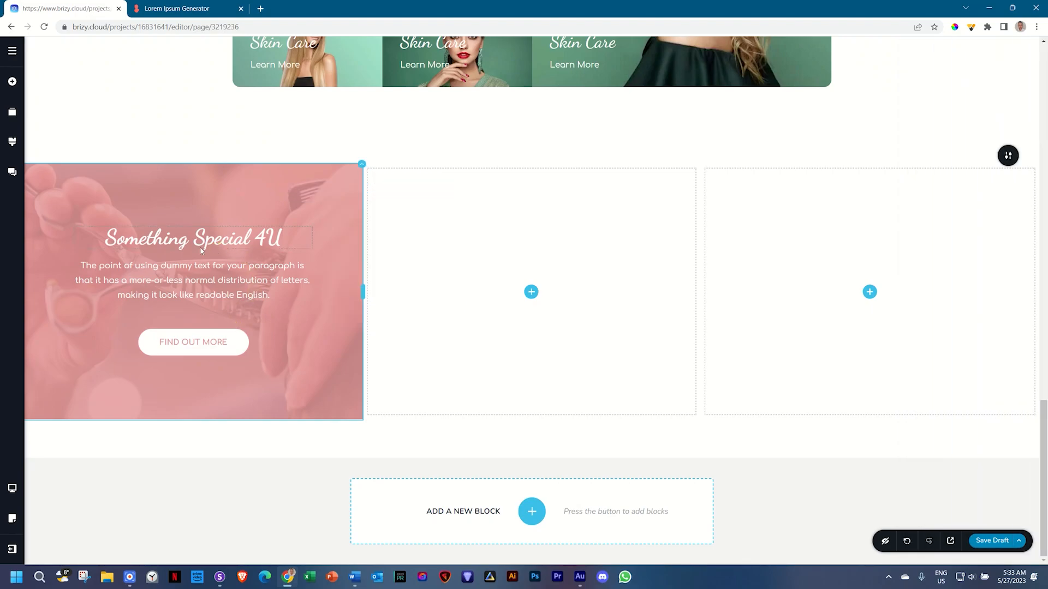
# - Change the colour of the paragraph under "Something Special 4U" to the black palette swatch
pyautogui.click(205, 281)
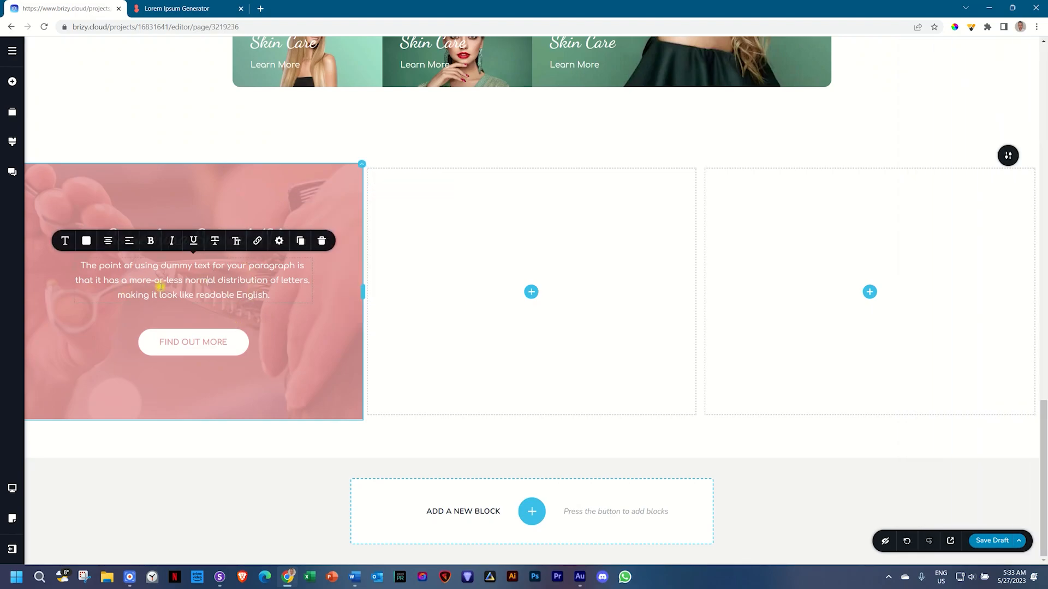
pyautogui.click(86, 241)
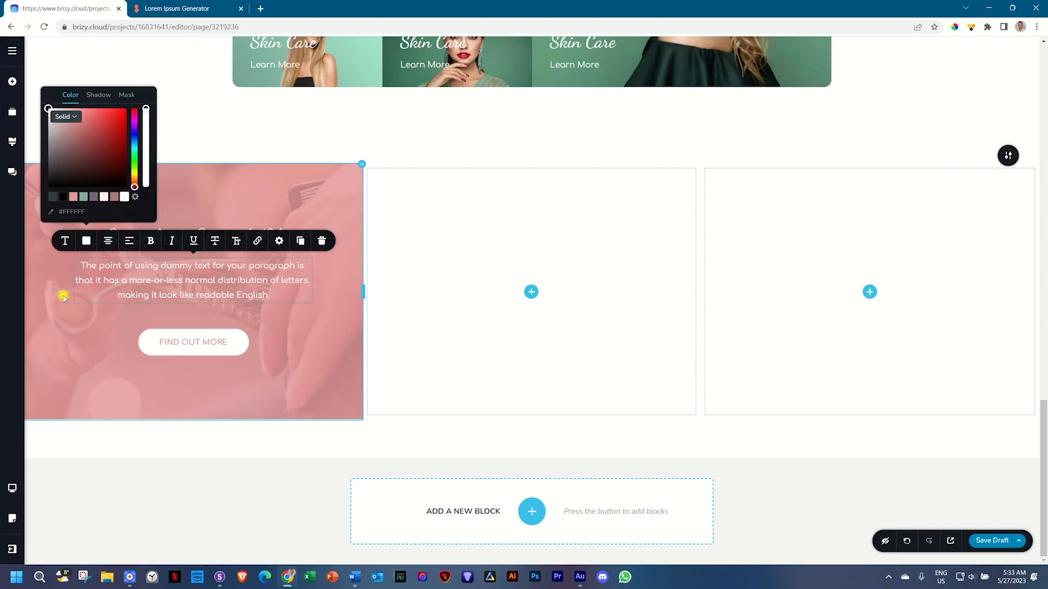
pyautogui.click(65, 199)
pyautogui.click(93, 295)
pyautogui.click(319, 359)
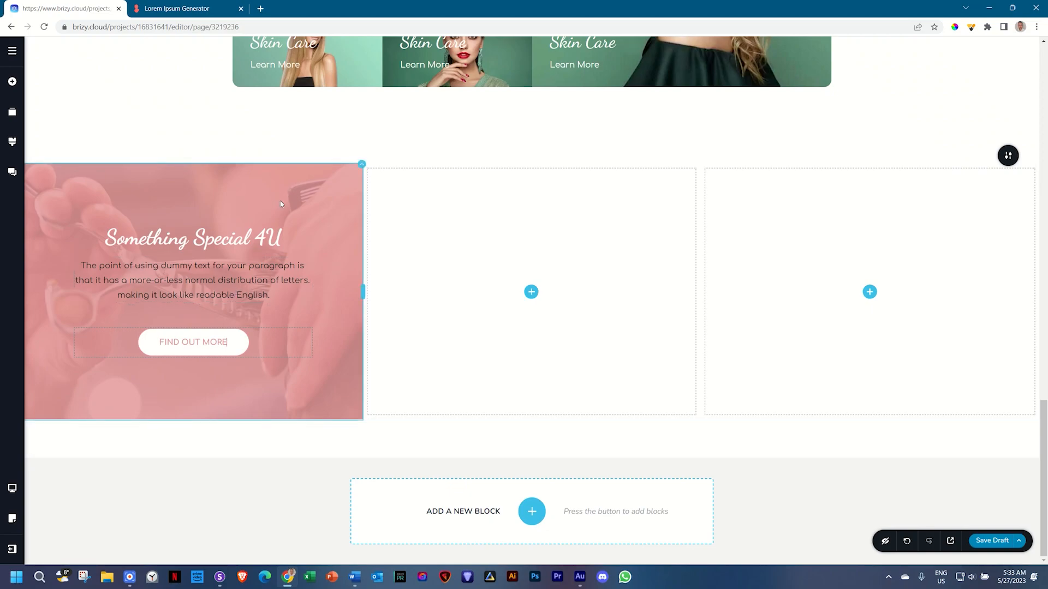
# - Duplicate the finished first gallery column twice and delete the two empty columns beside the copies
pyautogui.click(361, 165)
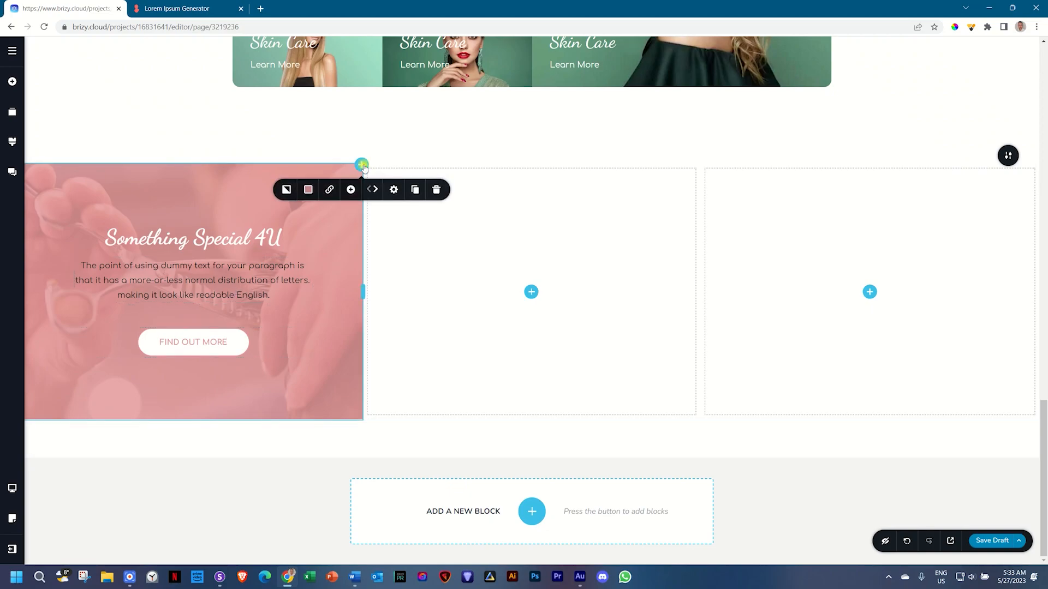
pyautogui.click(415, 196)
pyautogui.click(414, 191)
pyautogui.rightClick(728, 229)
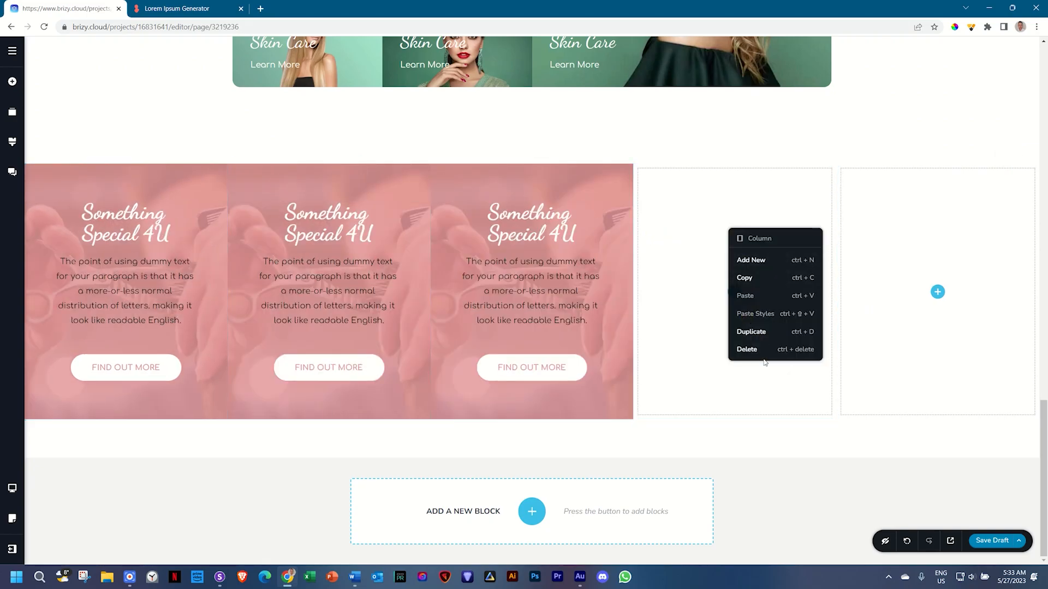
pyautogui.click(762, 348)
pyautogui.rightClick(872, 226)
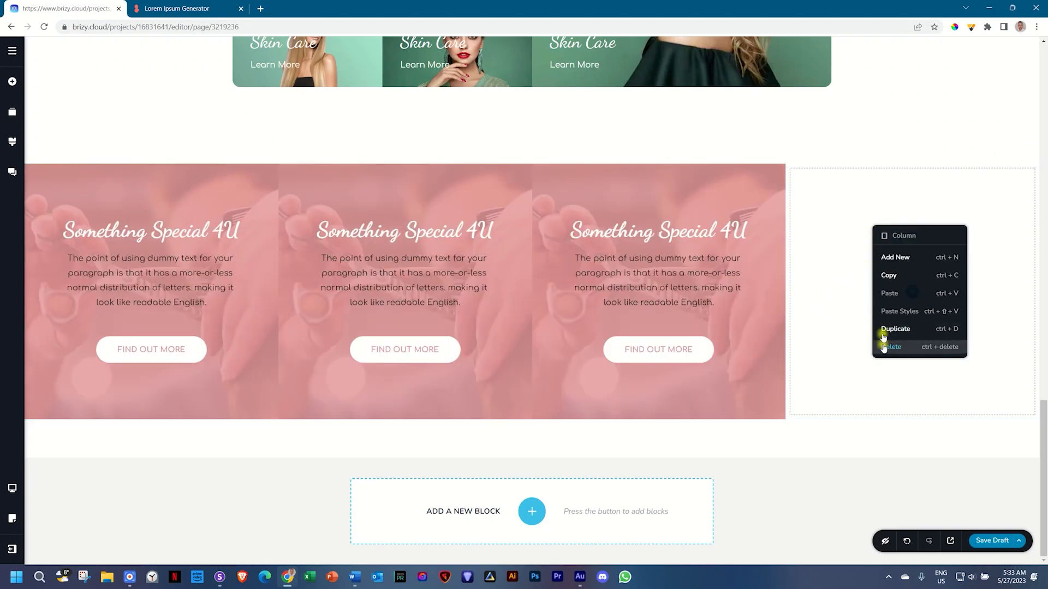
pyautogui.click(889, 347)
# - Replace the heading in the third gallery column with "Third Option Available"
pyautogui.tripleClick(858, 249)
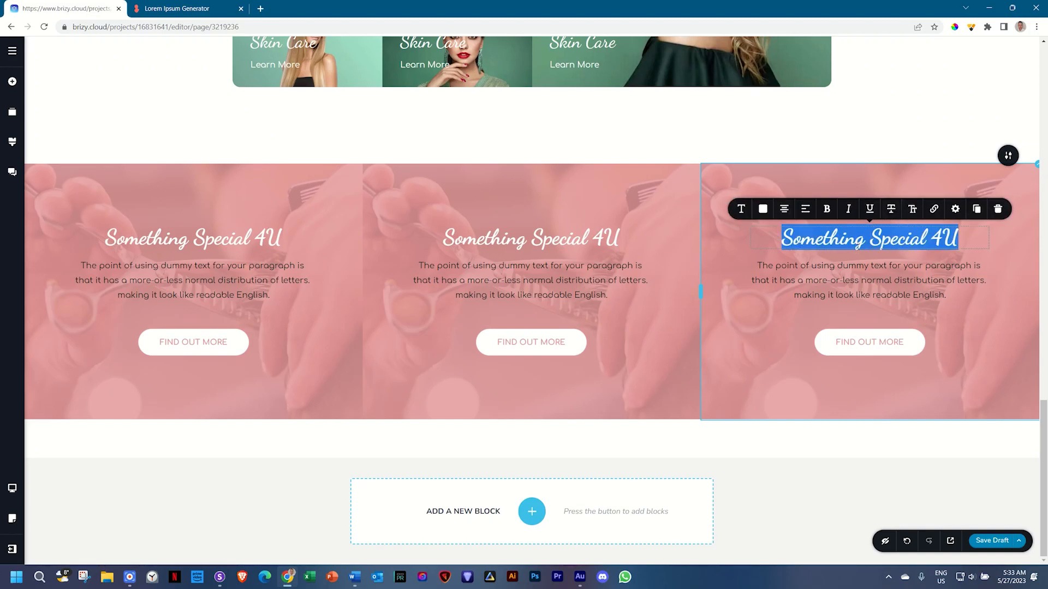
pyautogui.write('Third Opt')
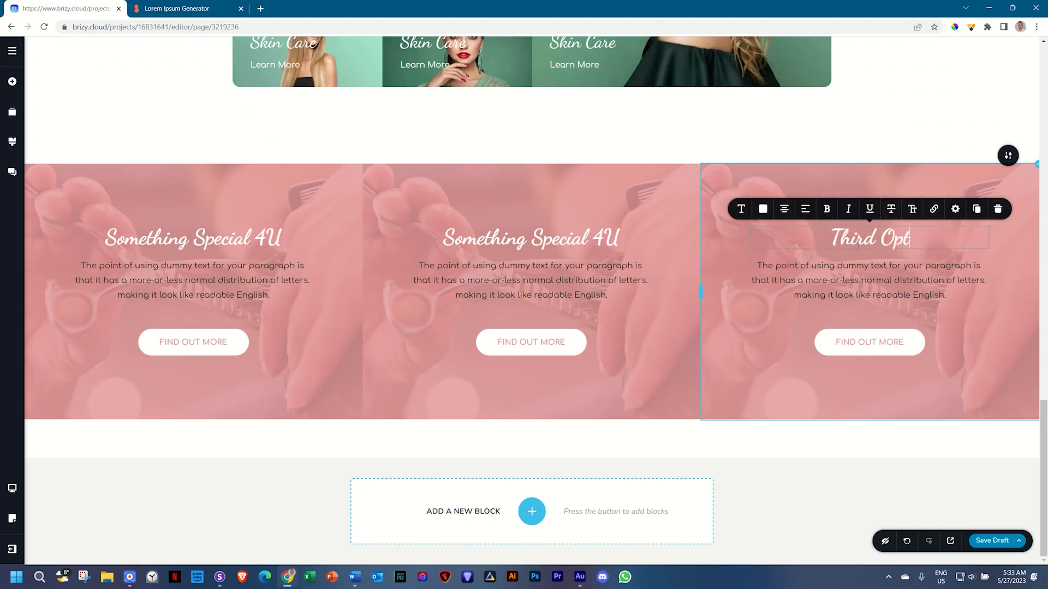
pyautogui.write('ion Availa')
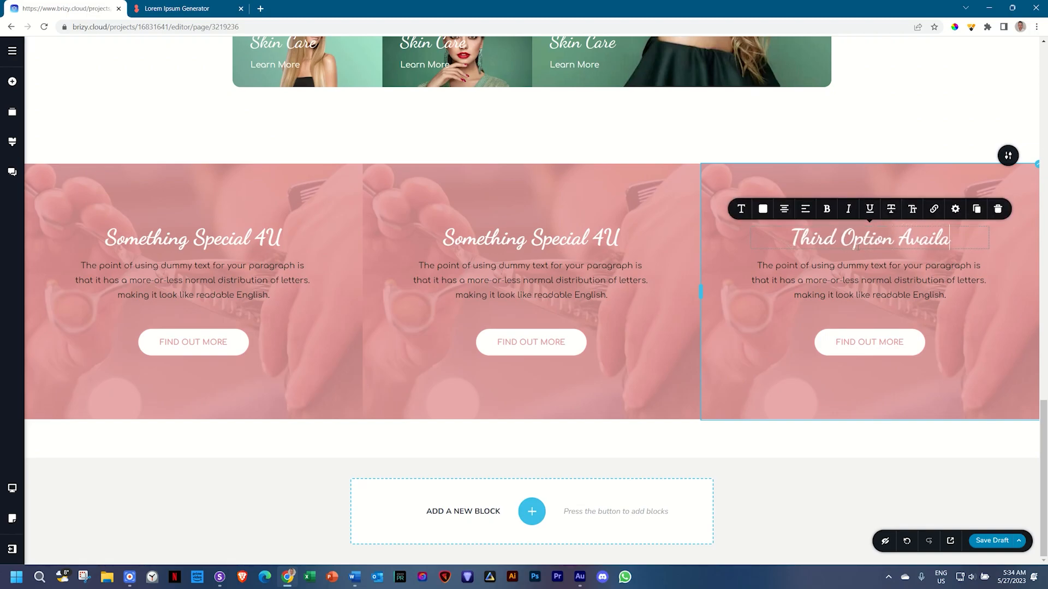
pyautogui.write('ble')
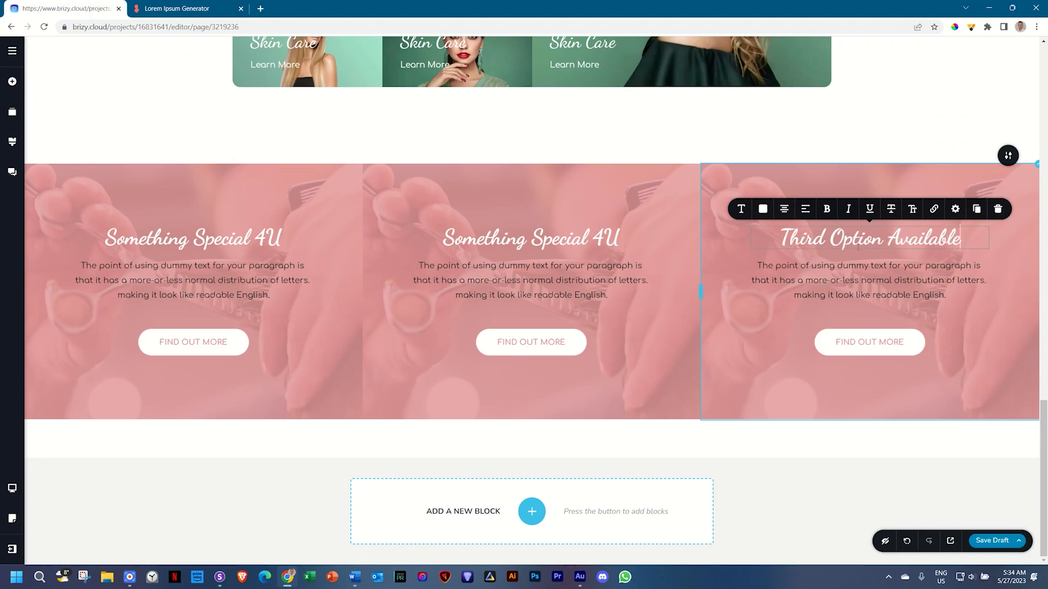
# - Change the middle gallery column's solid colour overlay to the green palette colour (#7daf9e)
pyautogui.click(696, 171)
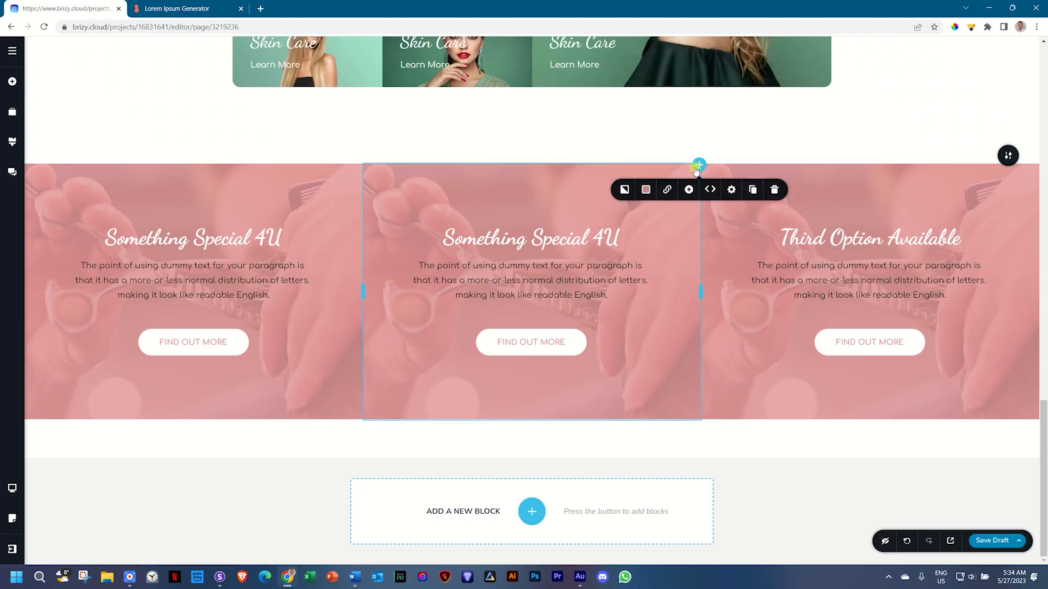
pyautogui.click(643, 191)
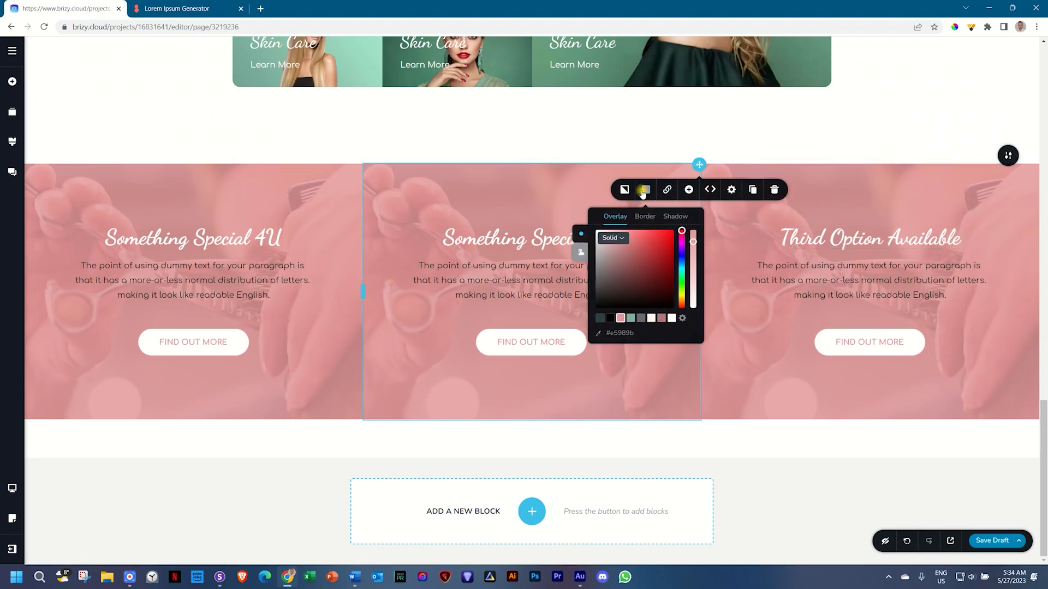
pyautogui.click(631, 318)
pyautogui.click(515, 378)
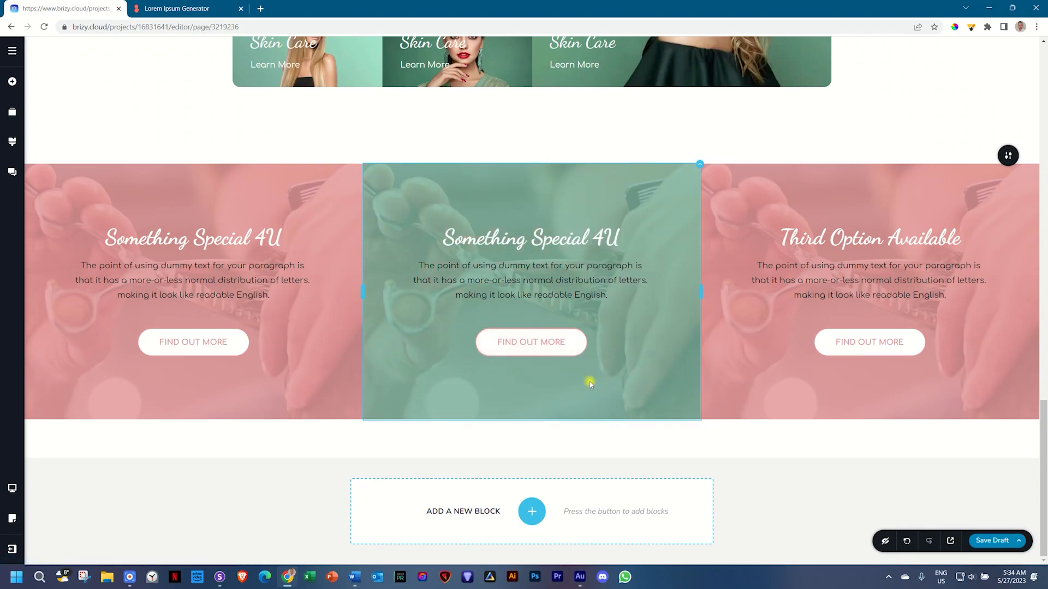
# - Remove the border from the "FIND OUT MORE" button in the middle gallery column by setting its style to None
pyautogui.click(535, 342)
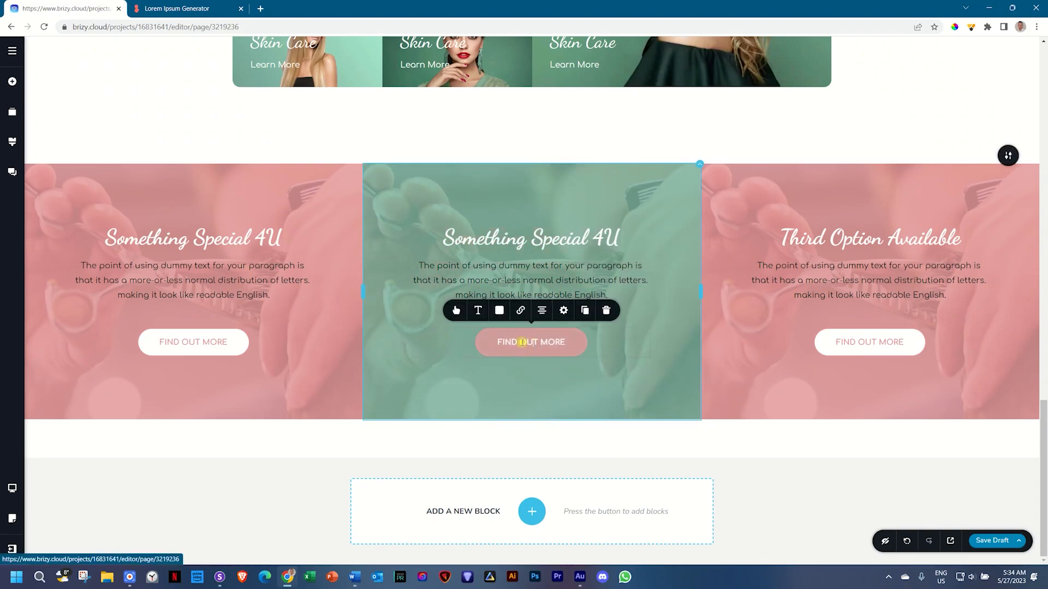
pyautogui.click(498, 311)
pyautogui.click(501, 164)
pyautogui.click(473, 187)
pyautogui.click(466, 187)
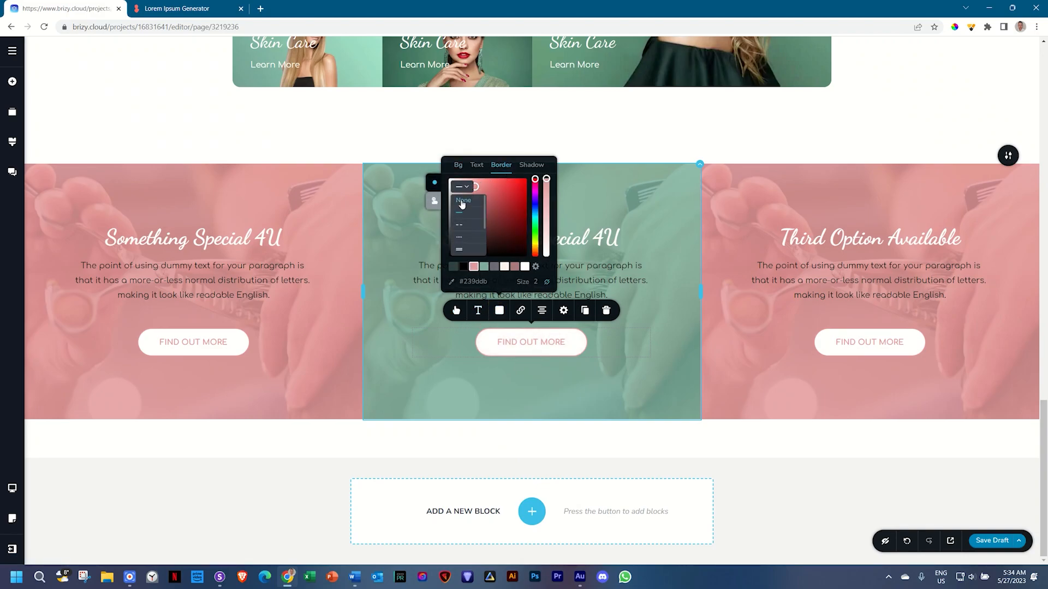
pyautogui.click(462, 200)
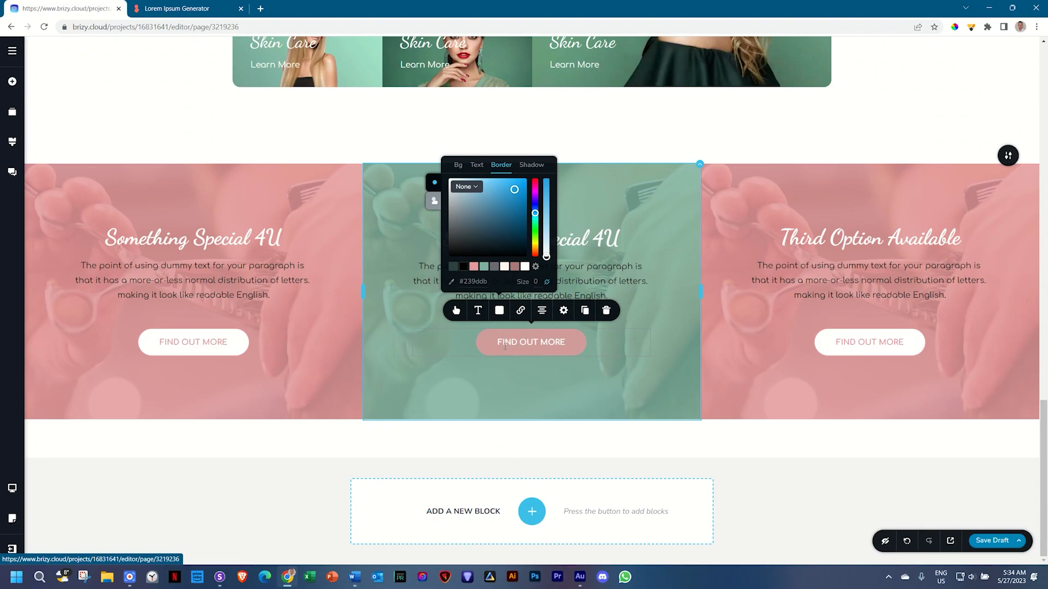
pyautogui.click(581, 374)
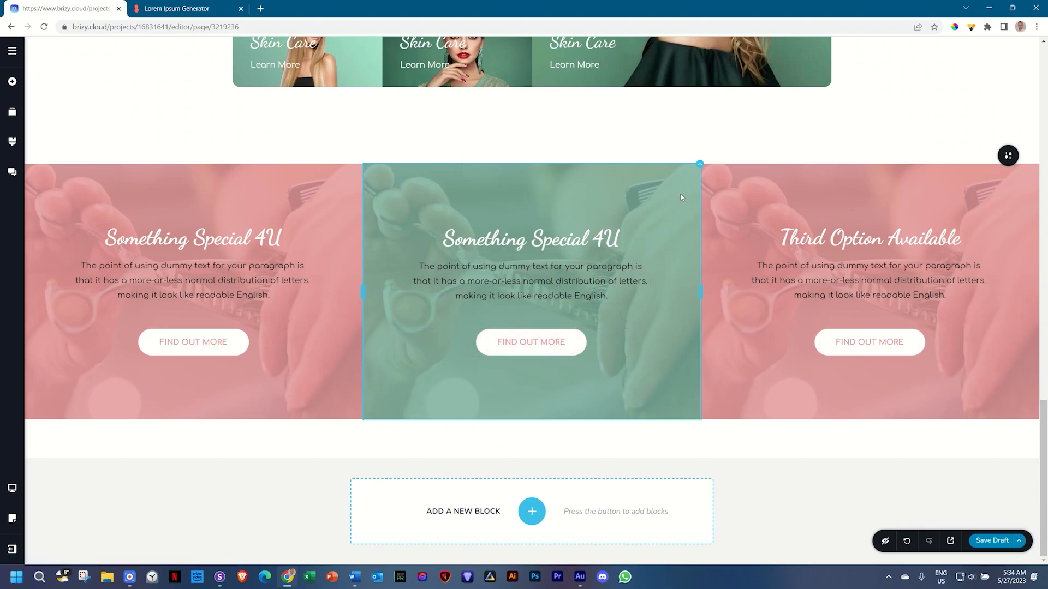
# - Change the middle gallery column's overlay to the cream palette colour (#fff4ee)
pyautogui.click(701, 166)
pyautogui.click(645, 189)
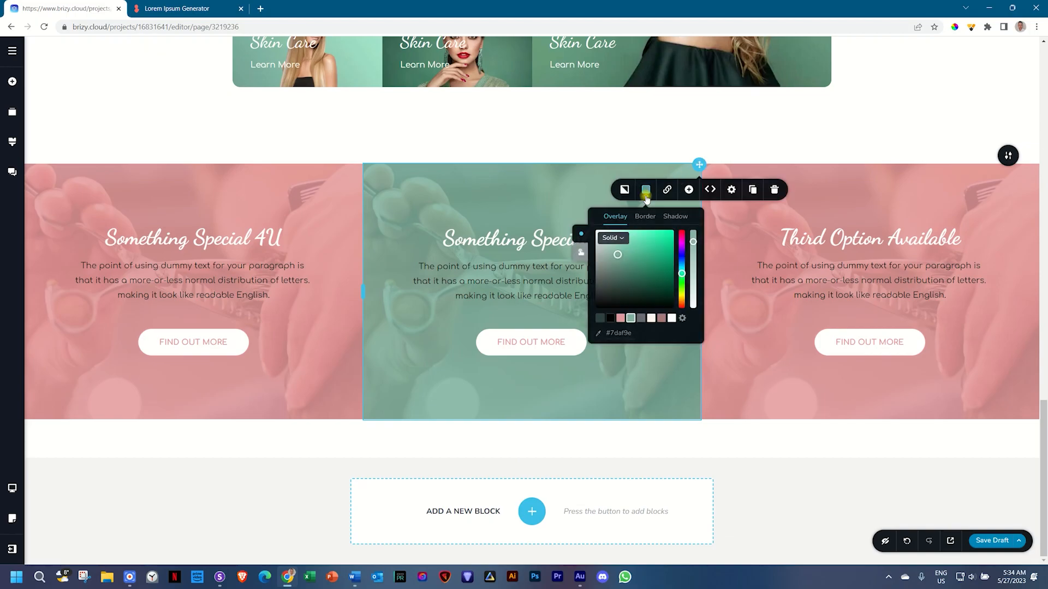
pyautogui.click(651, 318)
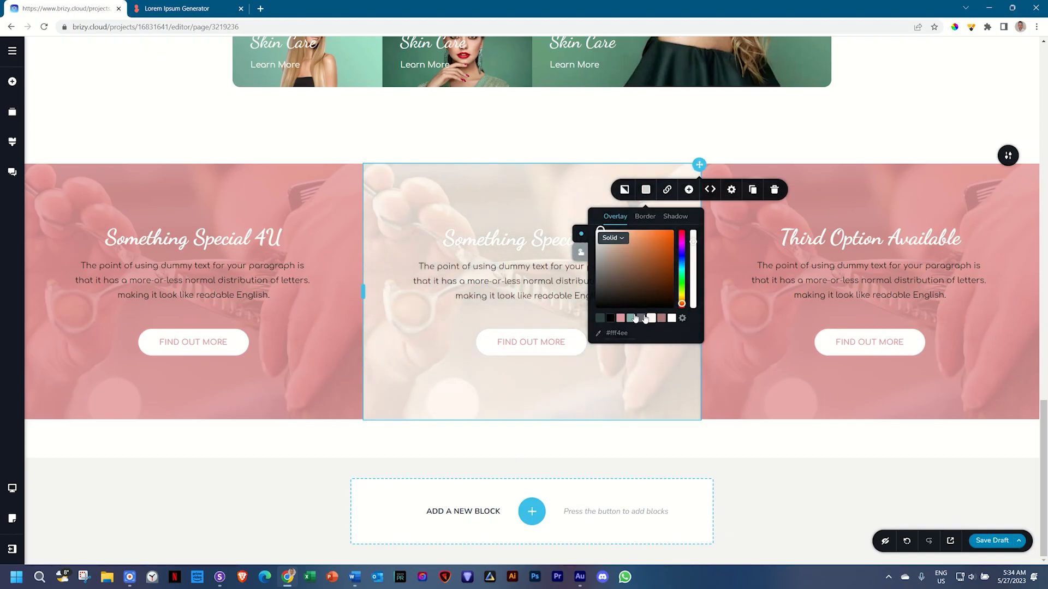
# - Change the middle gallery column's heading colour to the pink palette colour (#e5989b)
pyautogui.click(474, 266)
pyautogui.click(489, 280)
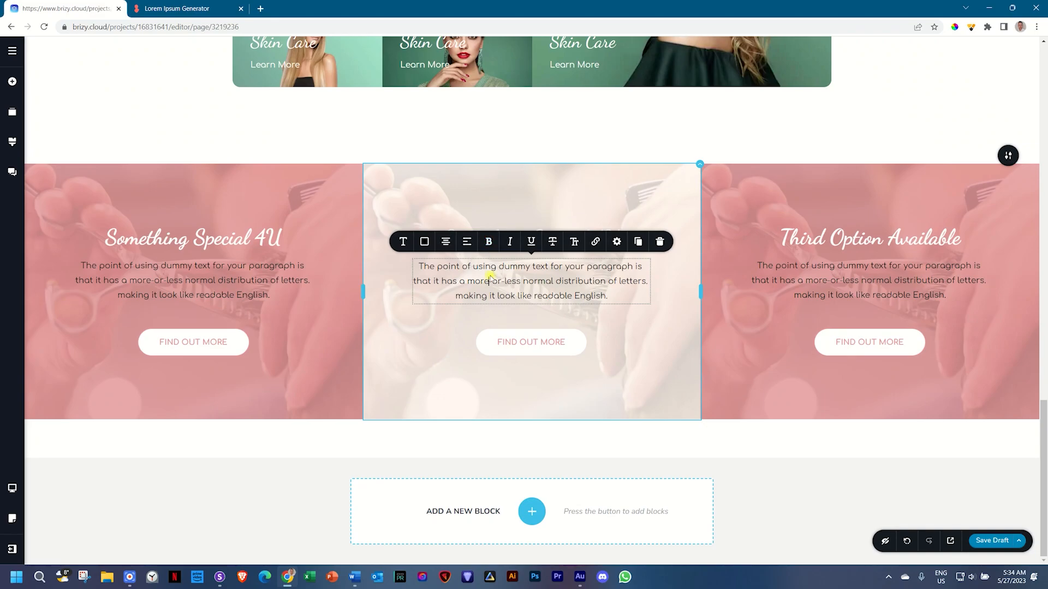
pyautogui.click(501, 238)
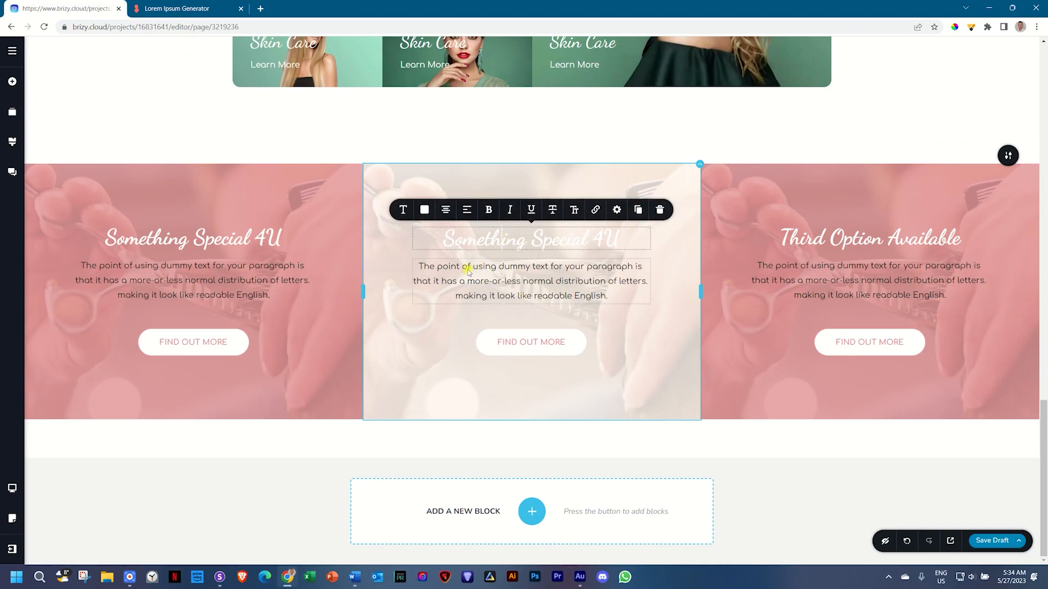
pyautogui.click(426, 210)
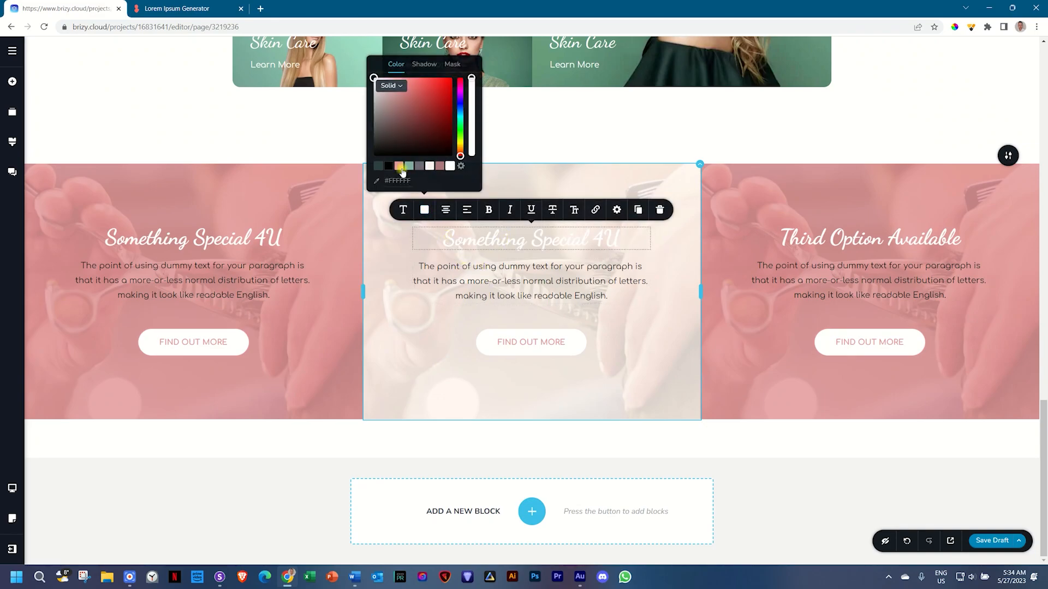
pyautogui.click(400, 168)
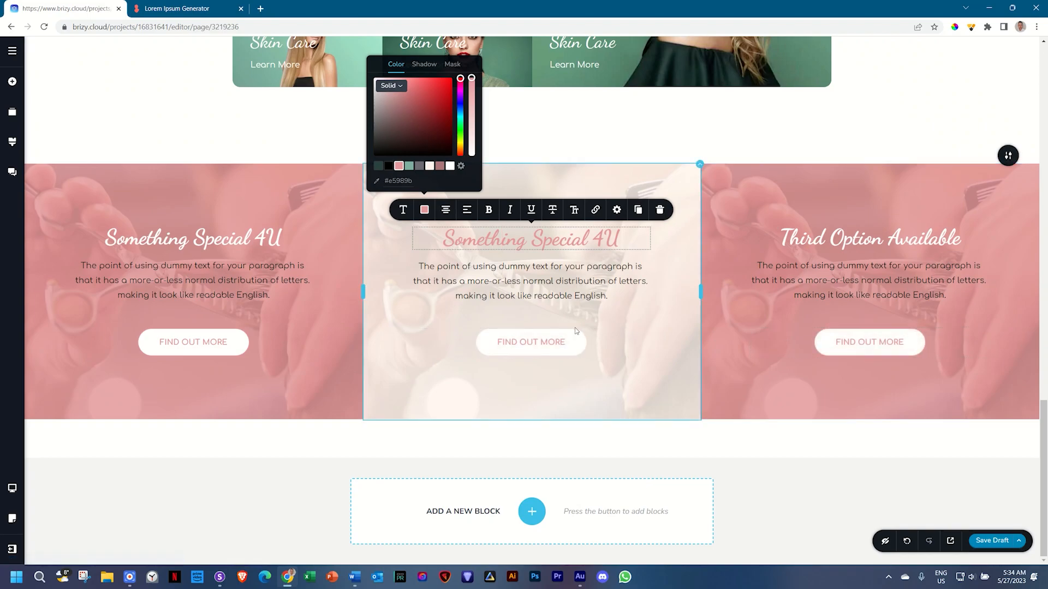
# - Give the middle column's "FIND OUT MORE" button a green background (#7daf9e) and white text
pyautogui.click(554, 341)
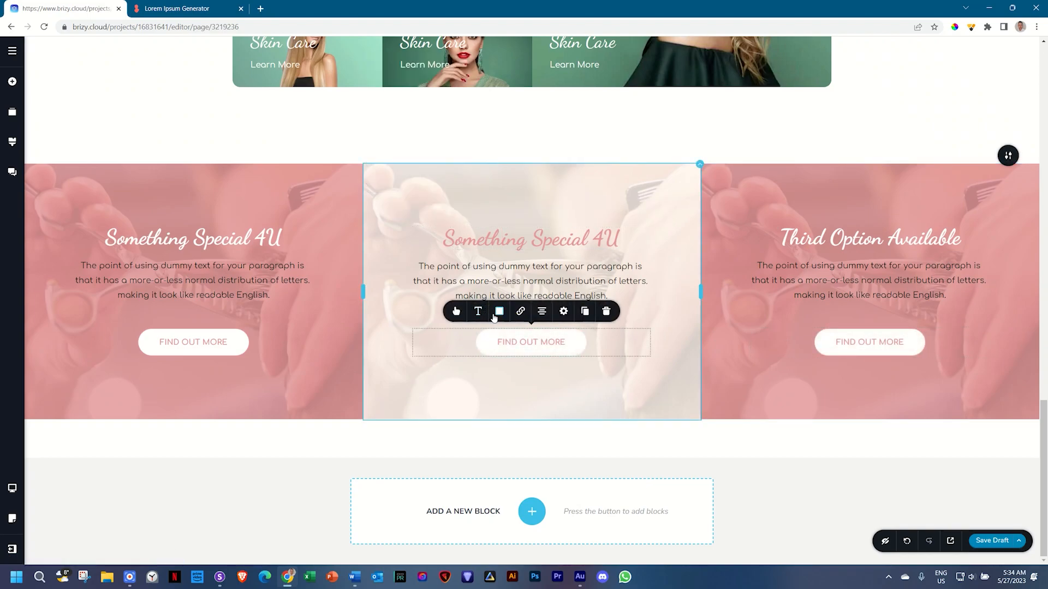
pyautogui.click(499, 311)
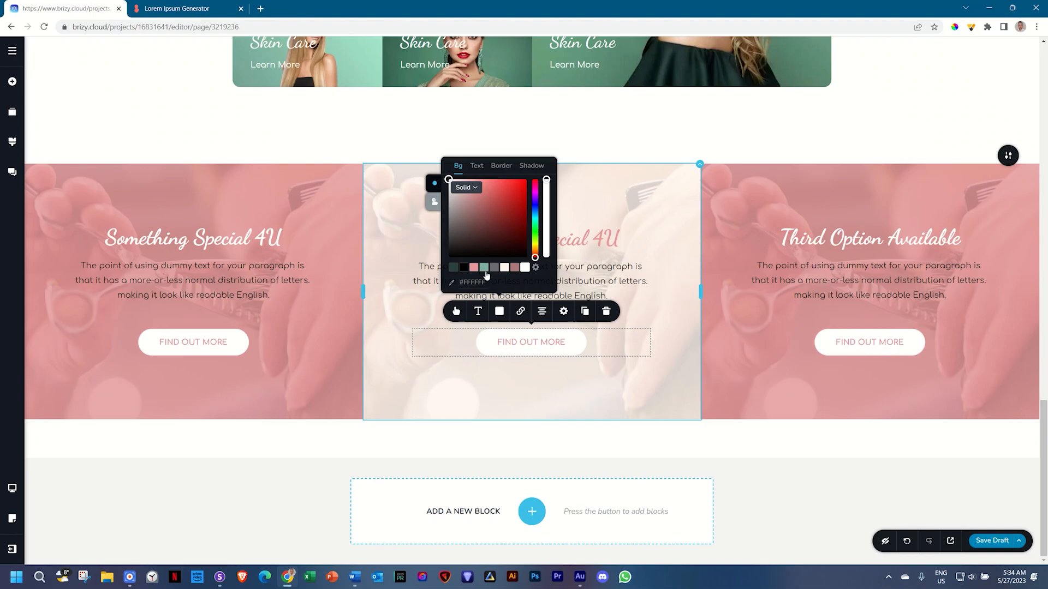
pyautogui.click(485, 267)
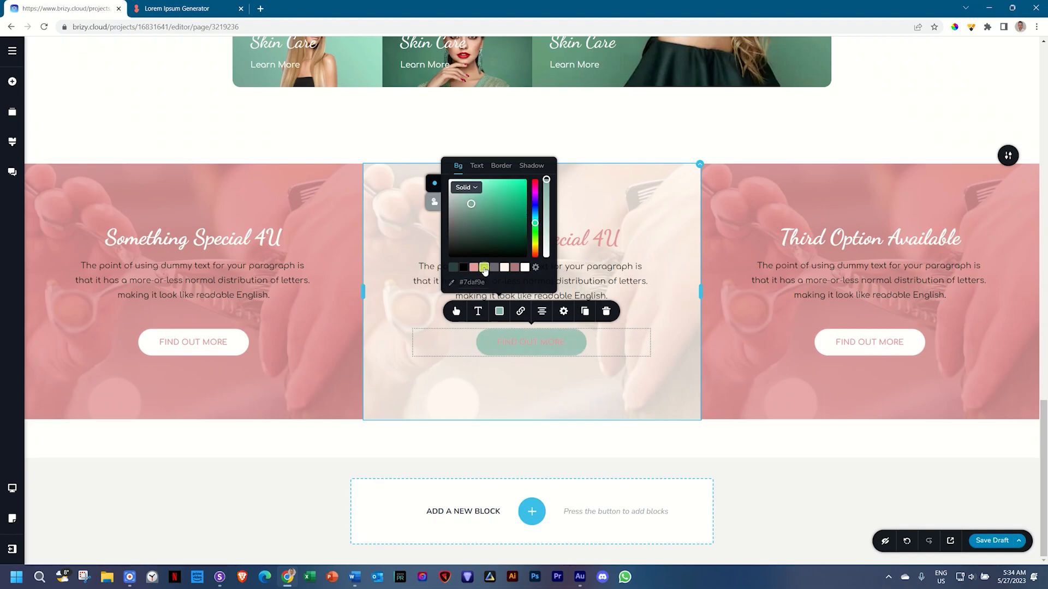
pyautogui.click(477, 166)
pyautogui.click(525, 267)
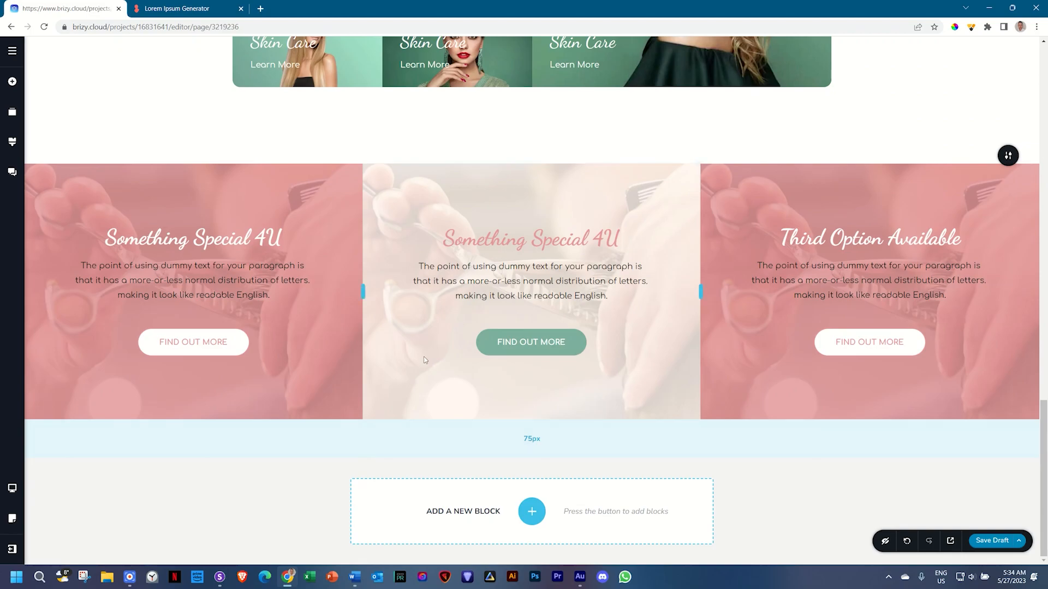
# - Replace the heading in the middle gallery column with "The 2nd Option Delivery"
pyautogui.doubleClick(518, 240)
pyautogui.tripleClick(518, 240)
pyautogui.write('T')
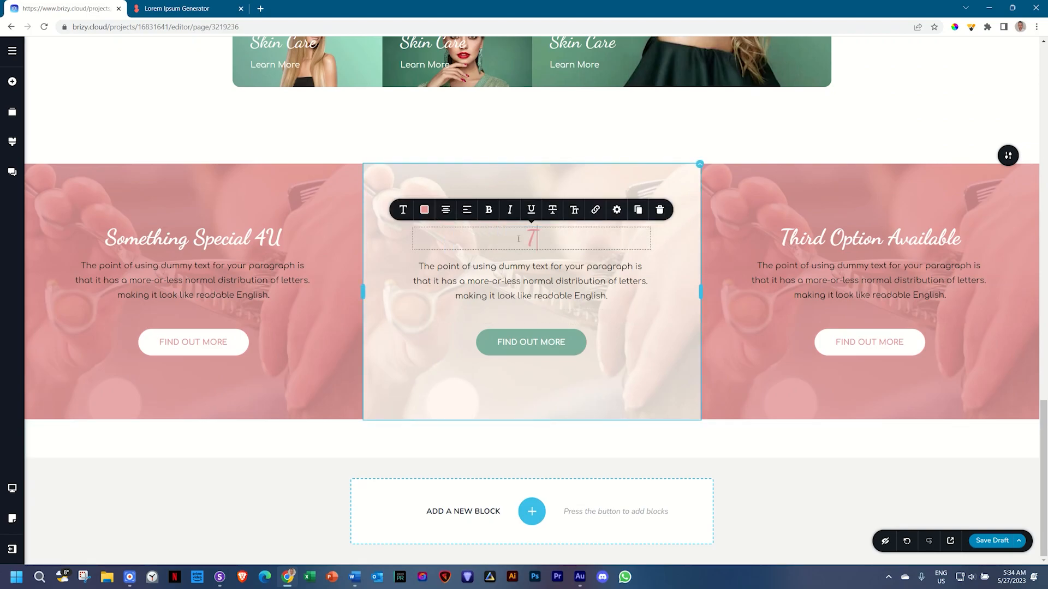
pyautogui.write('he 2nd Option Delivery')
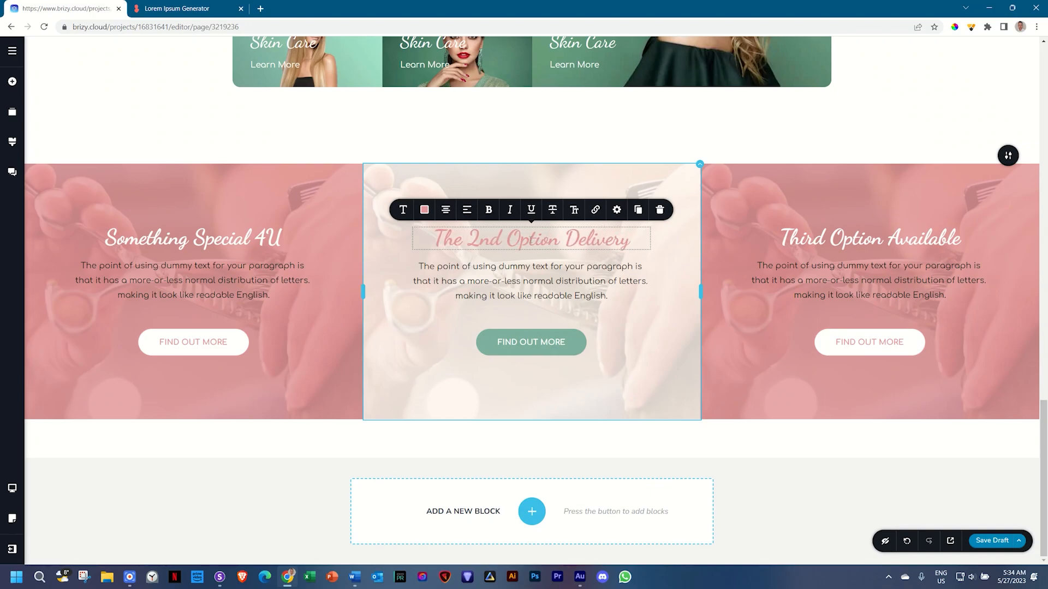
pyautogui.click(637, 300)
pyautogui.click(789, 336)
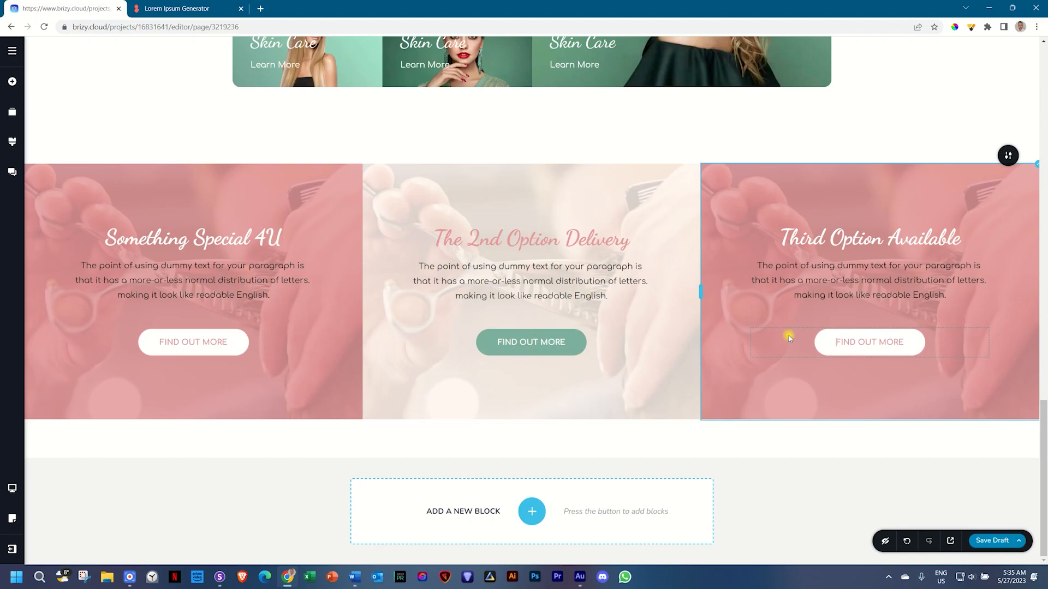
# - Remove the middle gallery column's background image and upload a different salon photo in its place
pyautogui.click(698, 167)
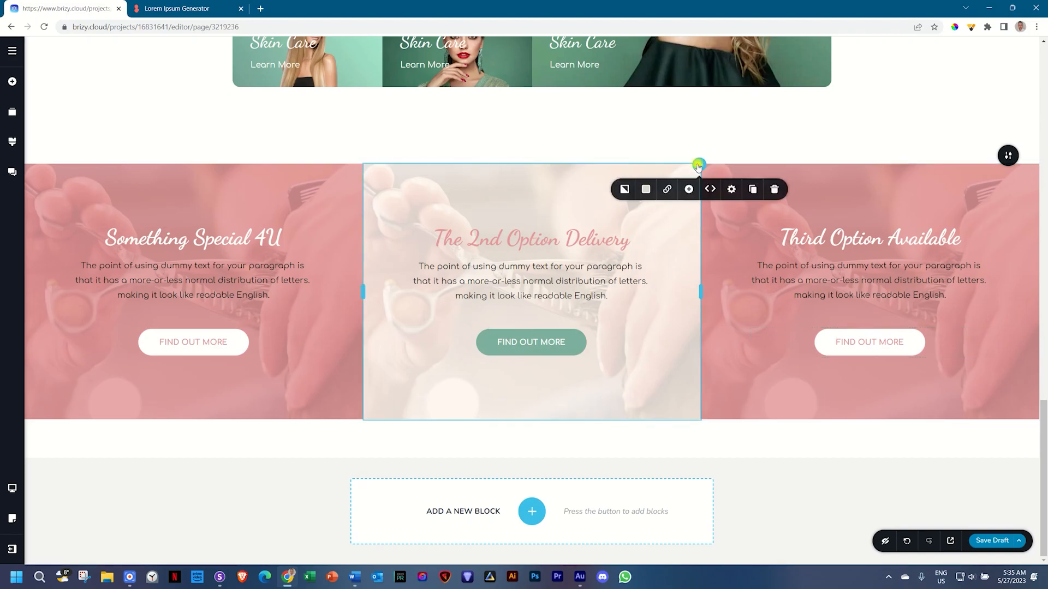
pyautogui.click(646, 189)
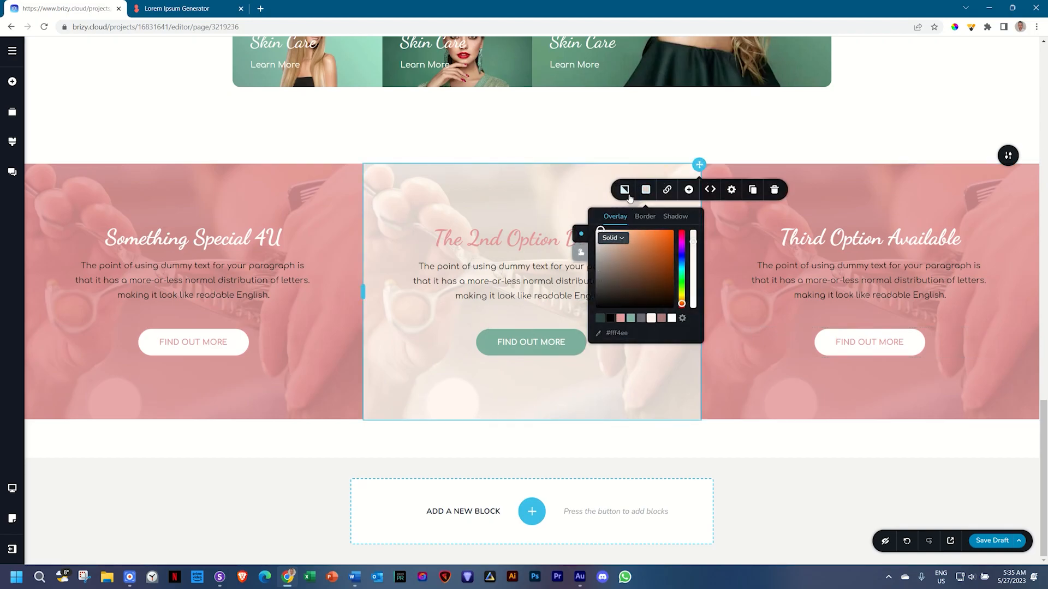
pyautogui.click(625, 189)
pyautogui.click(675, 261)
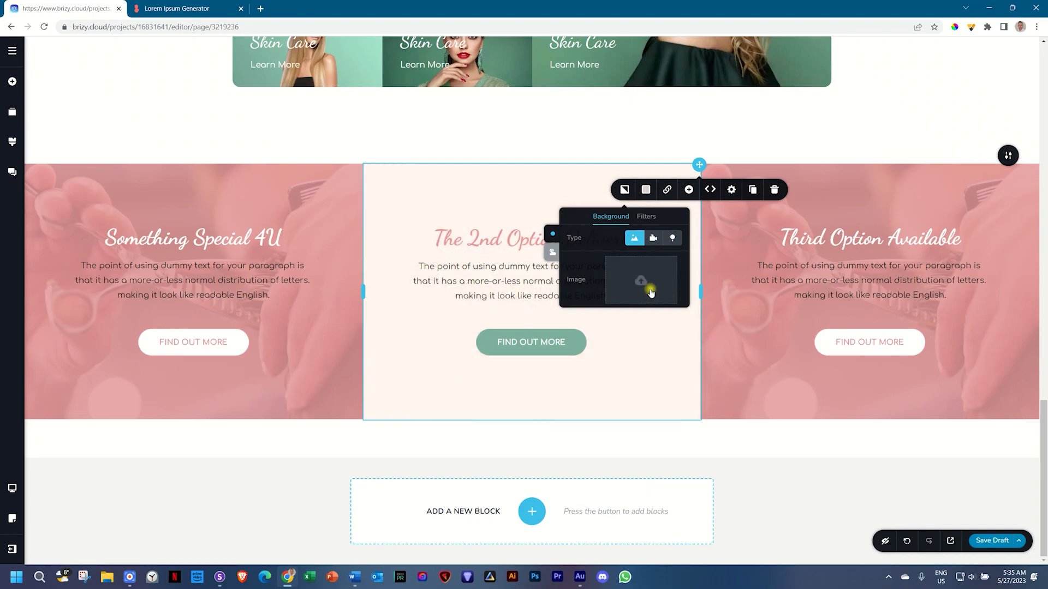
pyautogui.click(650, 293)
pyautogui.click(299, 291)
pyautogui.click(430, 362)
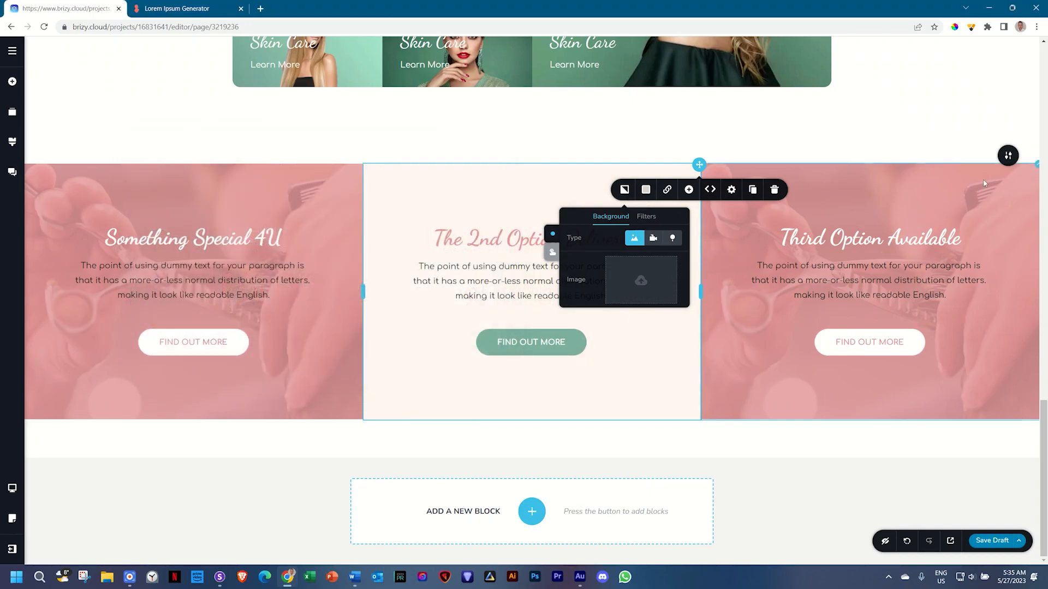
# - Replace the third gallery column's background image with a different salon photo
pyautogui.click(1036, 171)
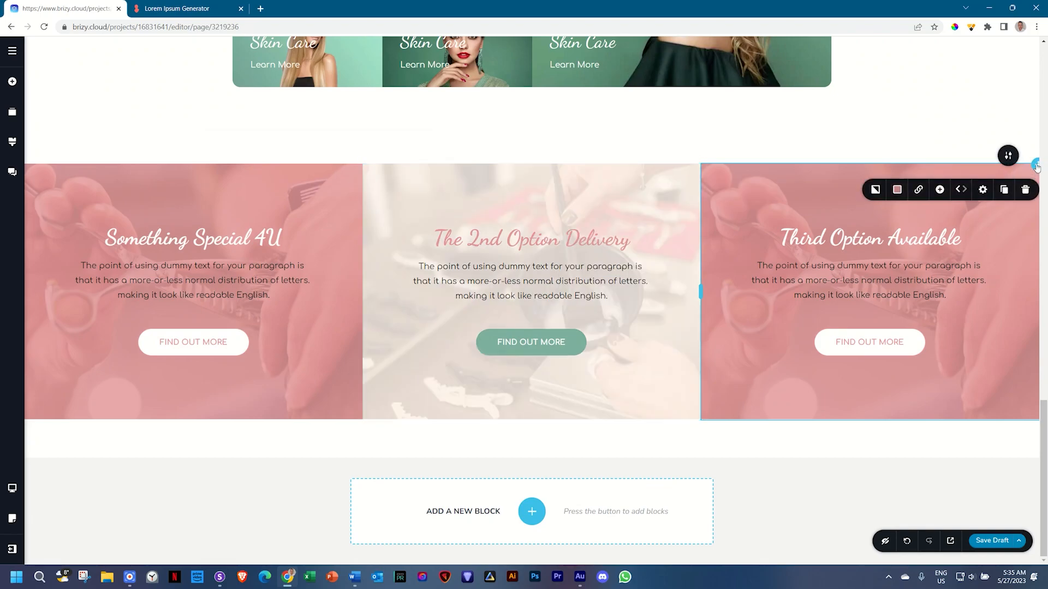
pyautogui.click(925, 233)
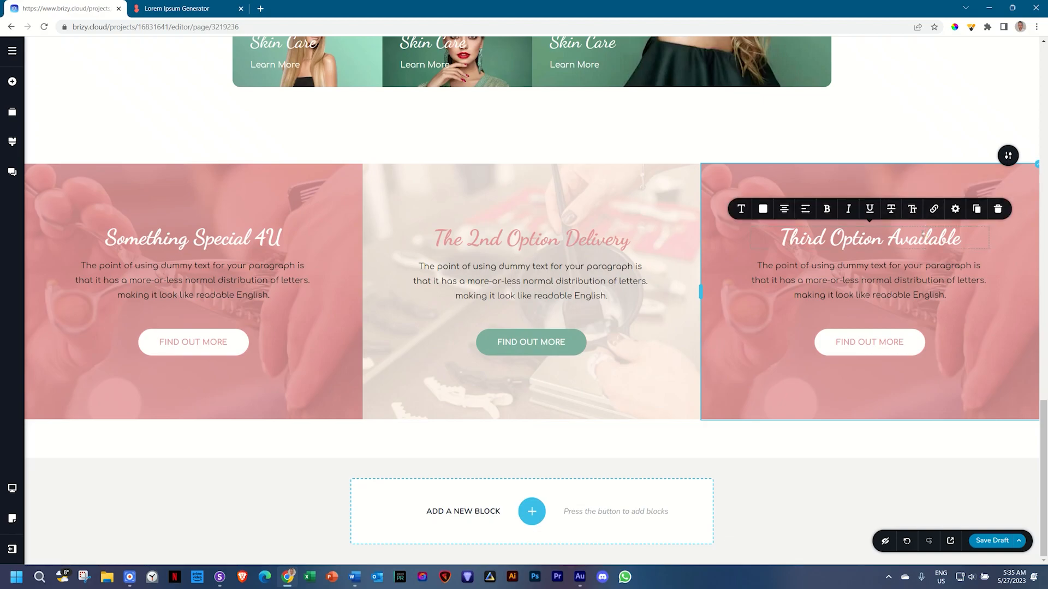
pyautogui.click(923, 234)
pyautogui.click(876, 187)
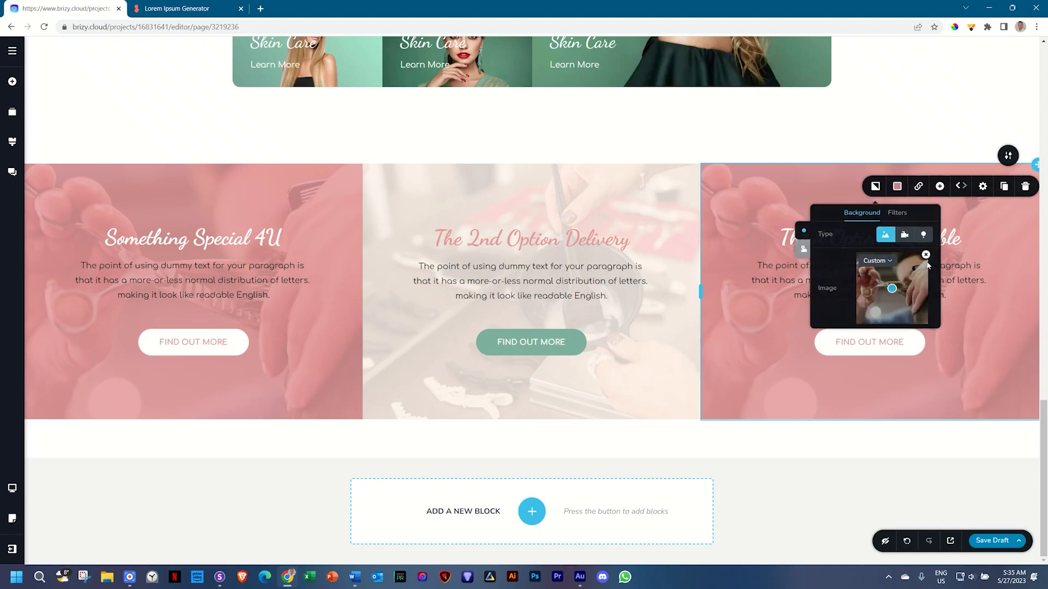
pyautogui.click(927, 252)
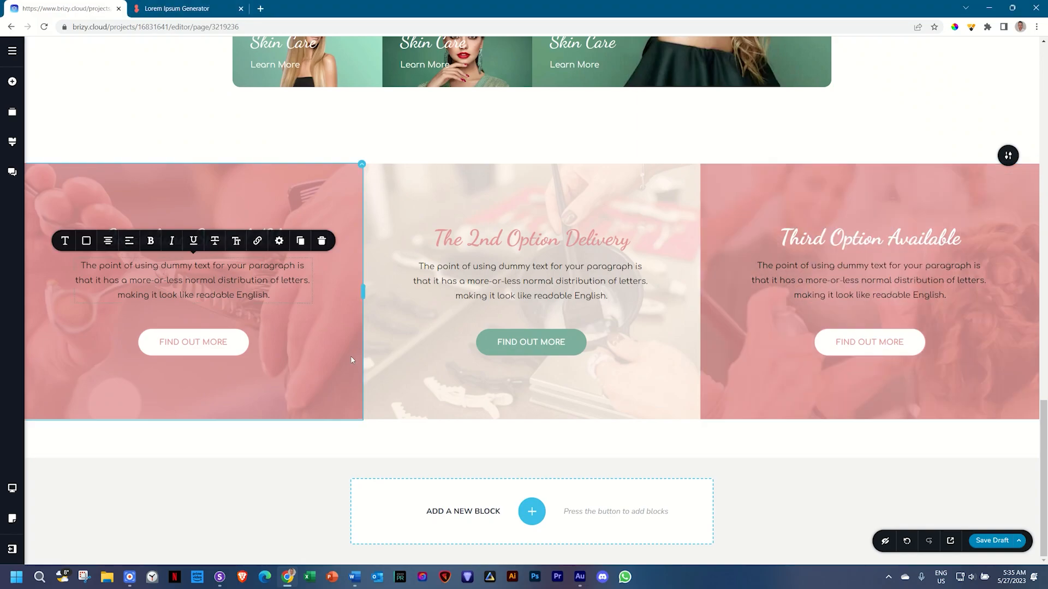
# - Raise the first gallery column's overlay opacity to full for the hover state
pyautogui.click(352, 350)
pyautogui.click(362, 165)
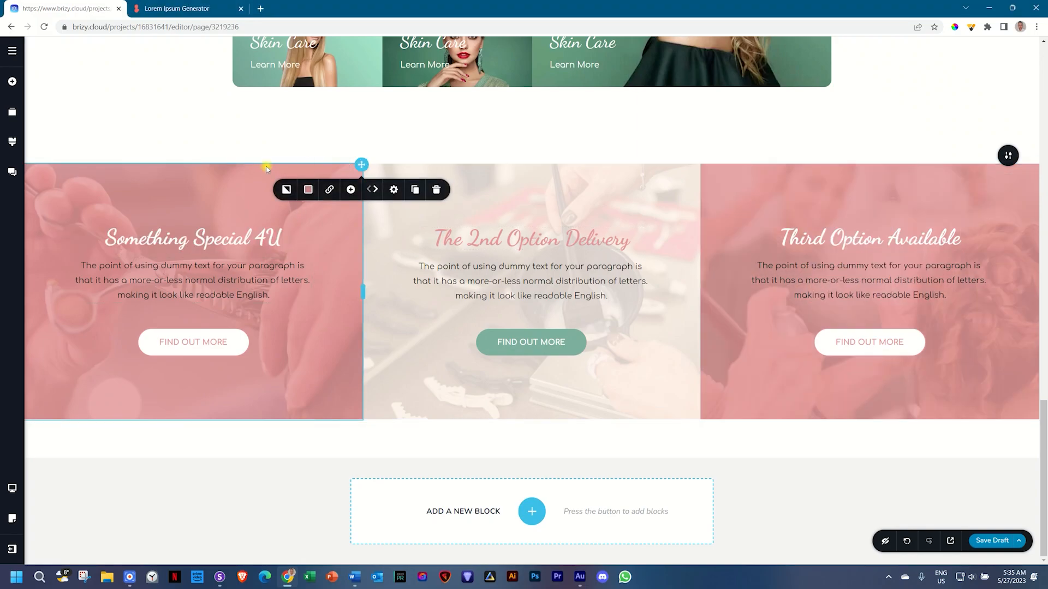
pyautogui.click(308, 189)
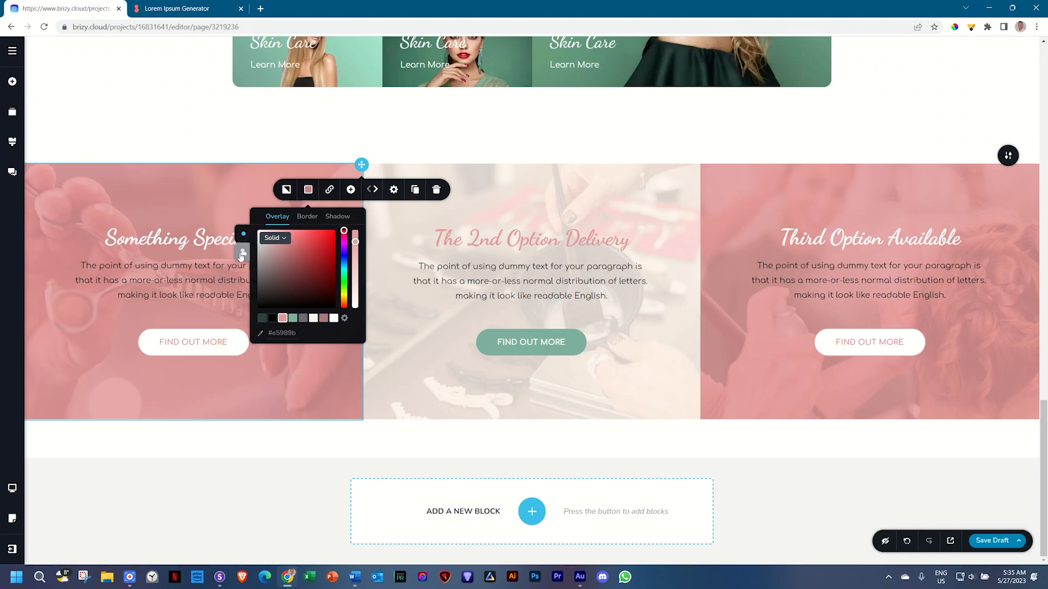
pyautogui.click(244, 255)
pyautogui.moveTo(355, 241); pyautogui.dragTo(355, 228)
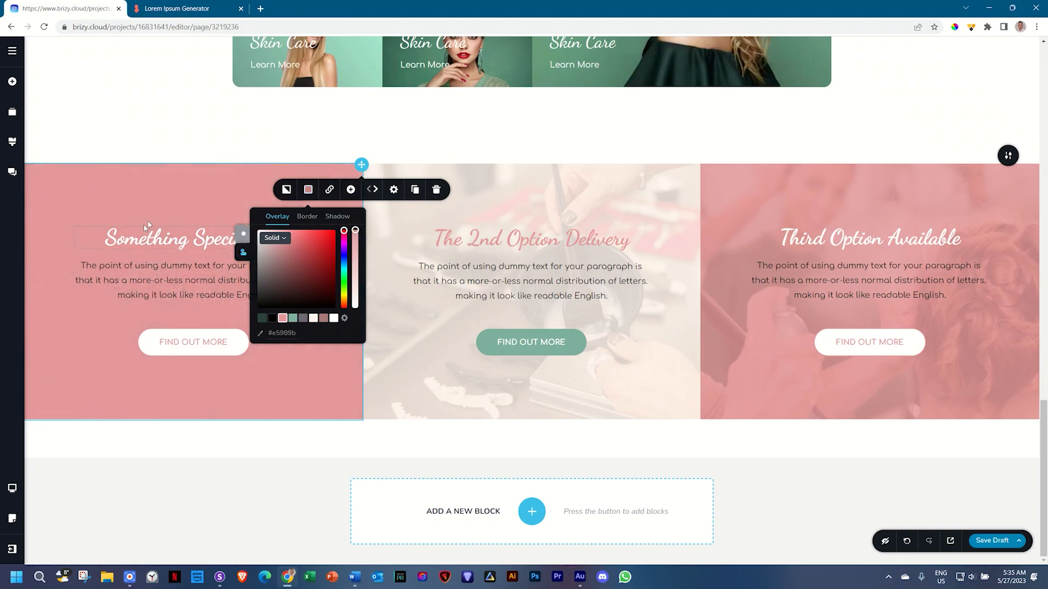
pyautogui.click(246, 138)
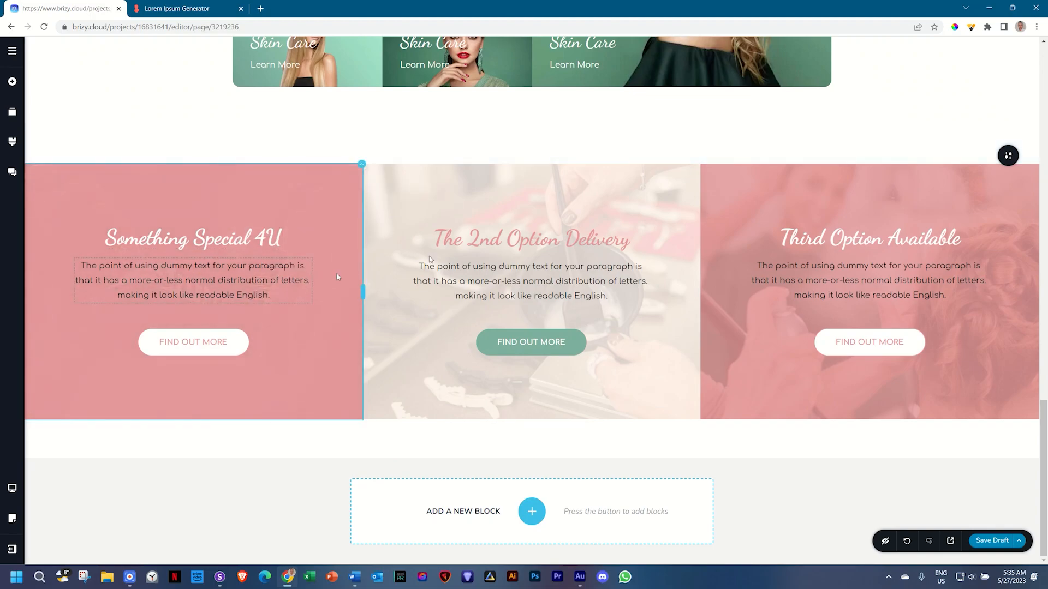
# - Make the middle gallery column's cream overlay fully opaque in its hover state
pyautogui.click(693, 169)
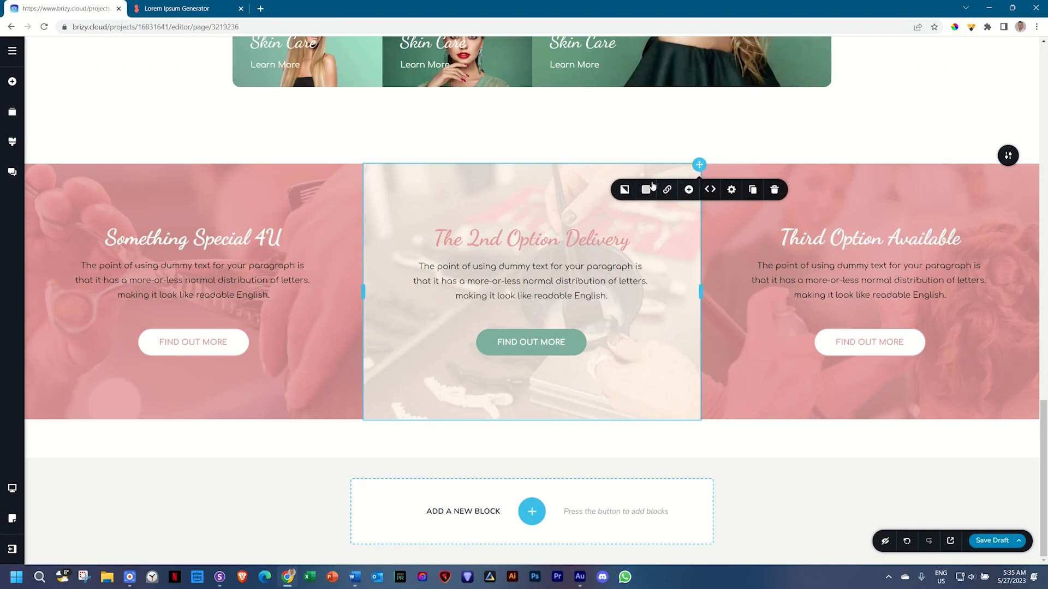
pyautogui.click(645, 189)
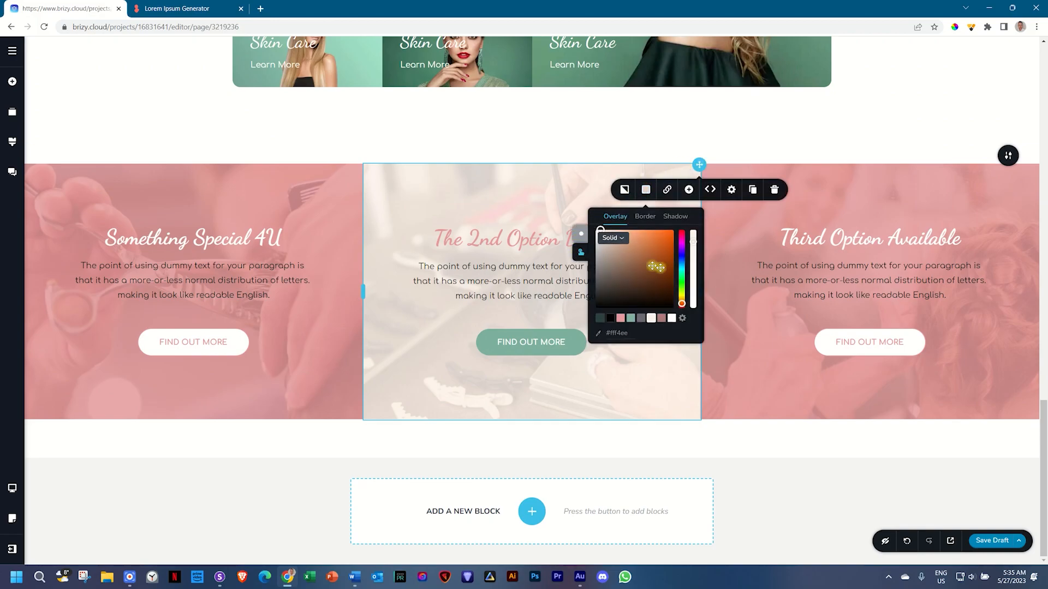
pyautogui.moveTo(694, 242); pyautogui.dragTo(693, 229)
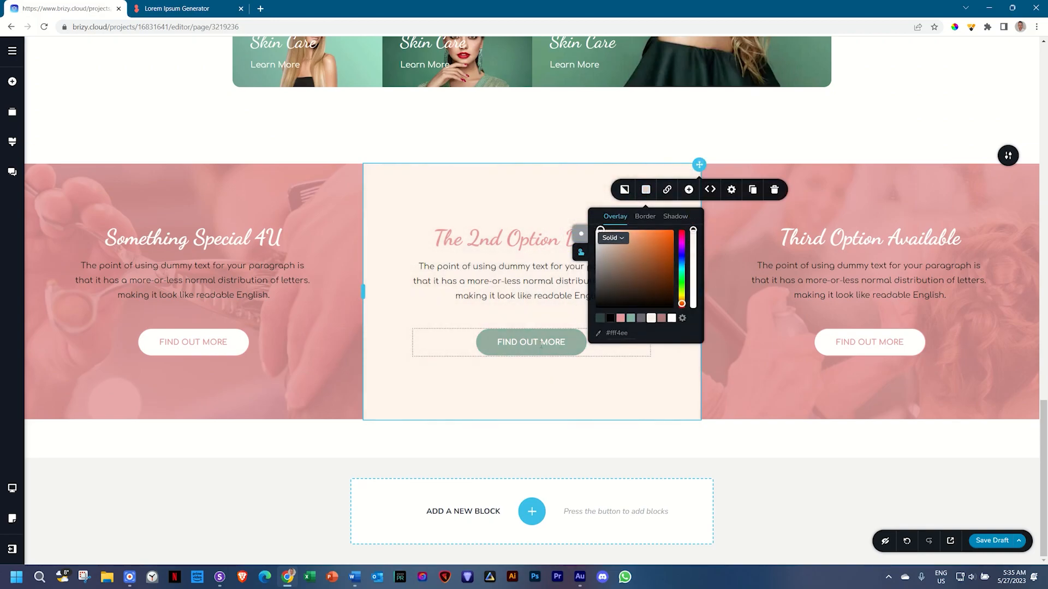
pyautogui.click(840, 146)
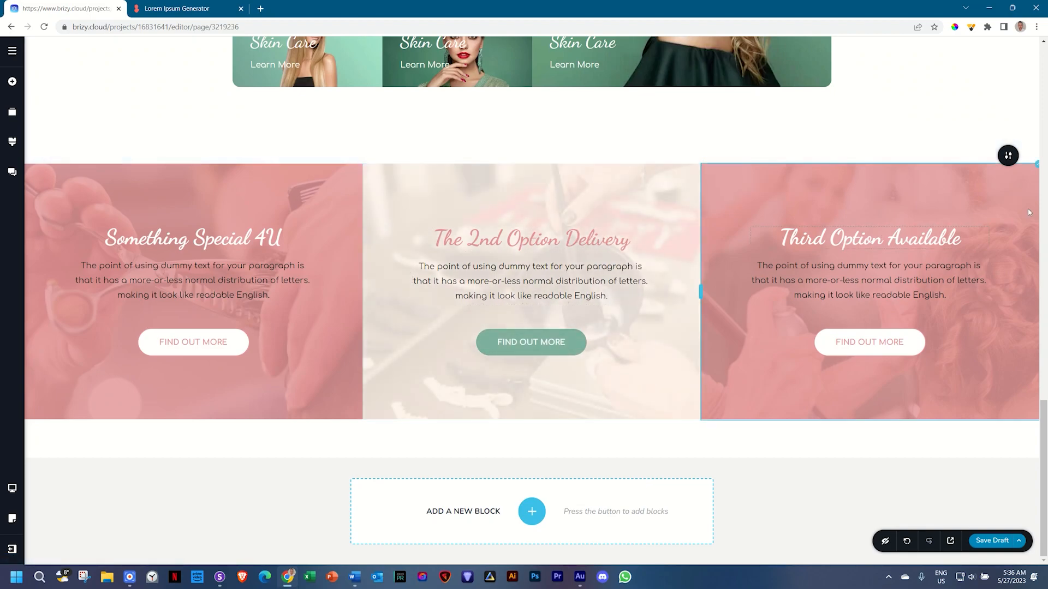
# - Set the third gallery column's pink hover-state overlay to full opacity
pyautogui.click(1034, 174)
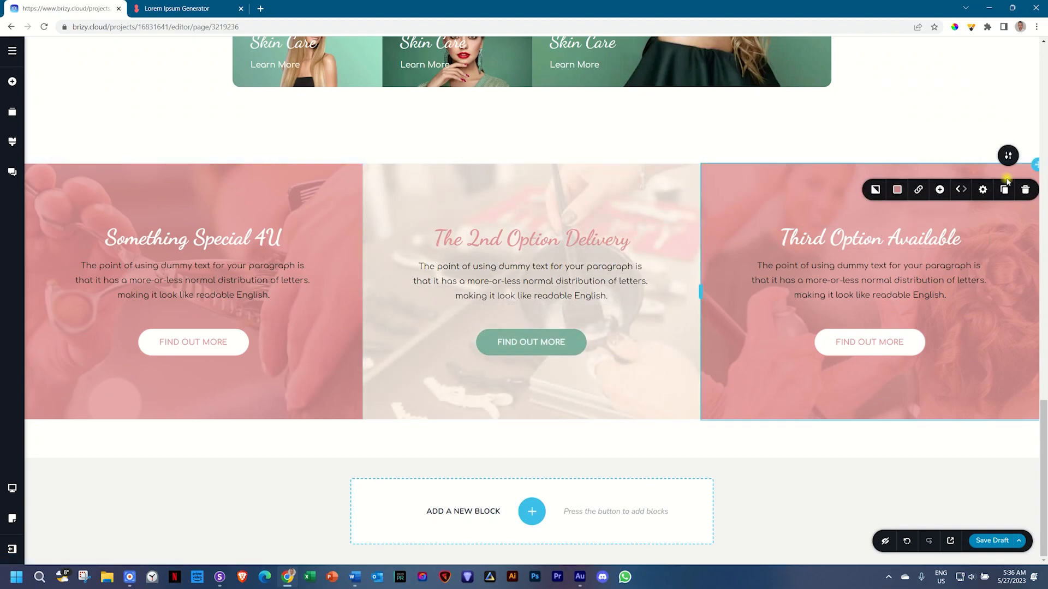
pyautogui.click(897, 189)
pyautogui.click(832, 254)
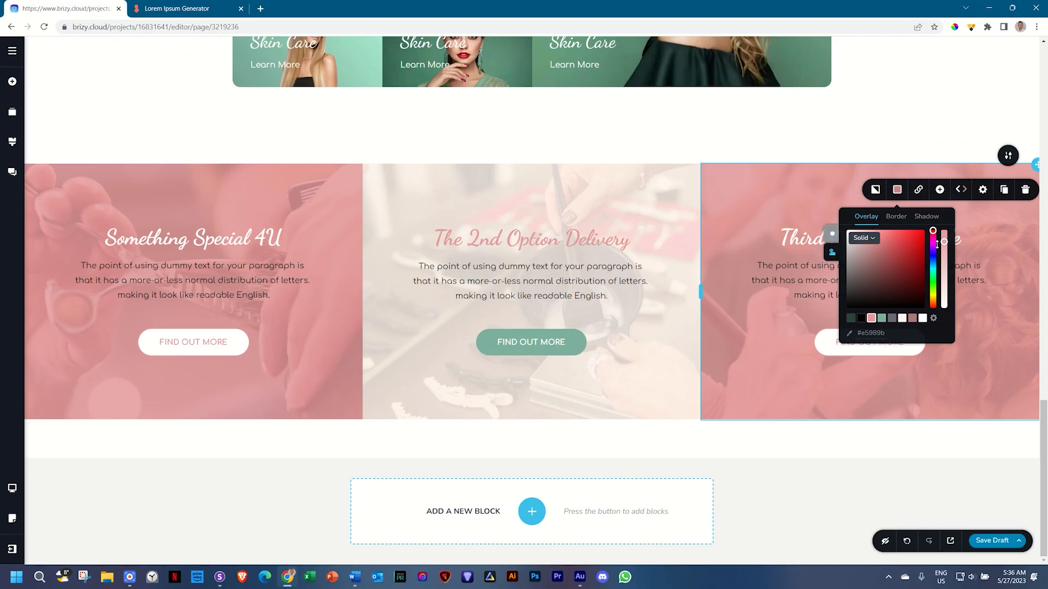
pyautogui.moveTo(945, 241); pyautogui.dragTo(944, 226)
pyautogui.click(967, 305)
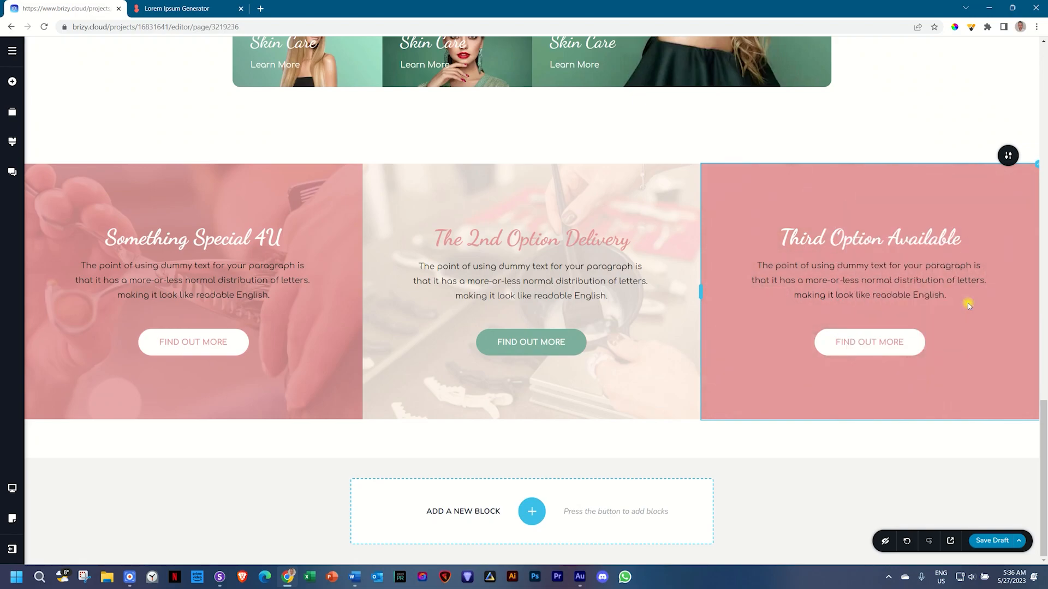
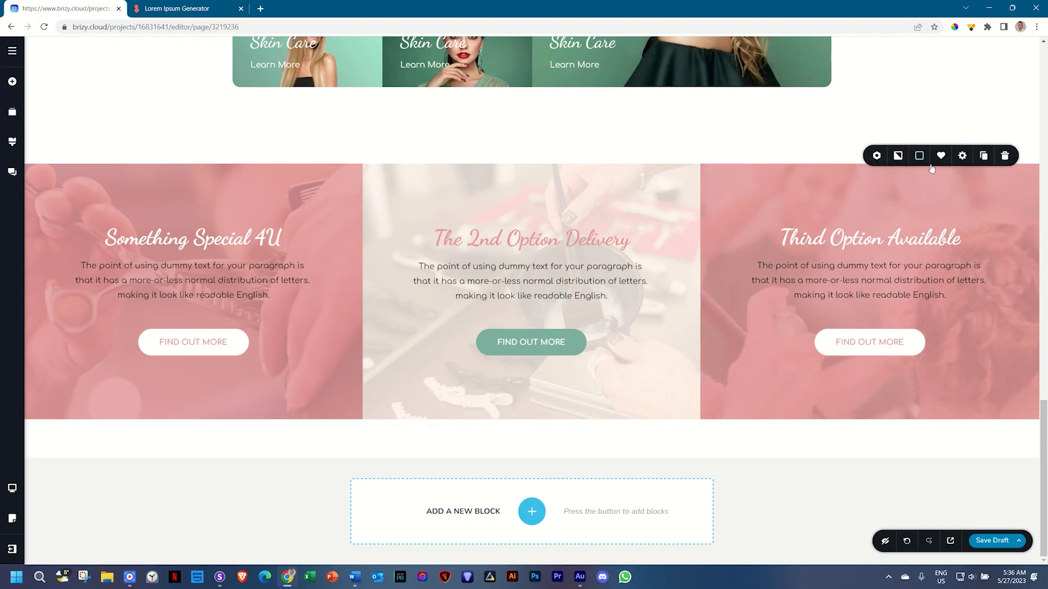
# - Set the gallery block's top and bottom padding to 0 px
pyautogui.click(963, 156)
pyautogui.click(927, 240)
pyautogui.moveTo(983, 137); pyautogui.dragTo(902, 147)
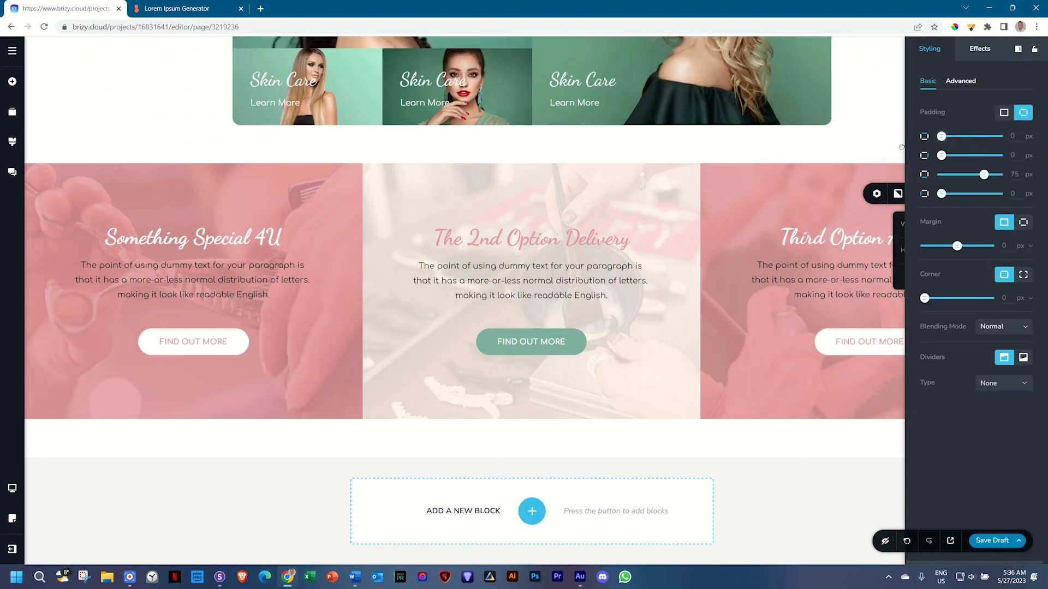
pyautogui.moveTo(985, 174); pyautogui.dragTo(928, 176)
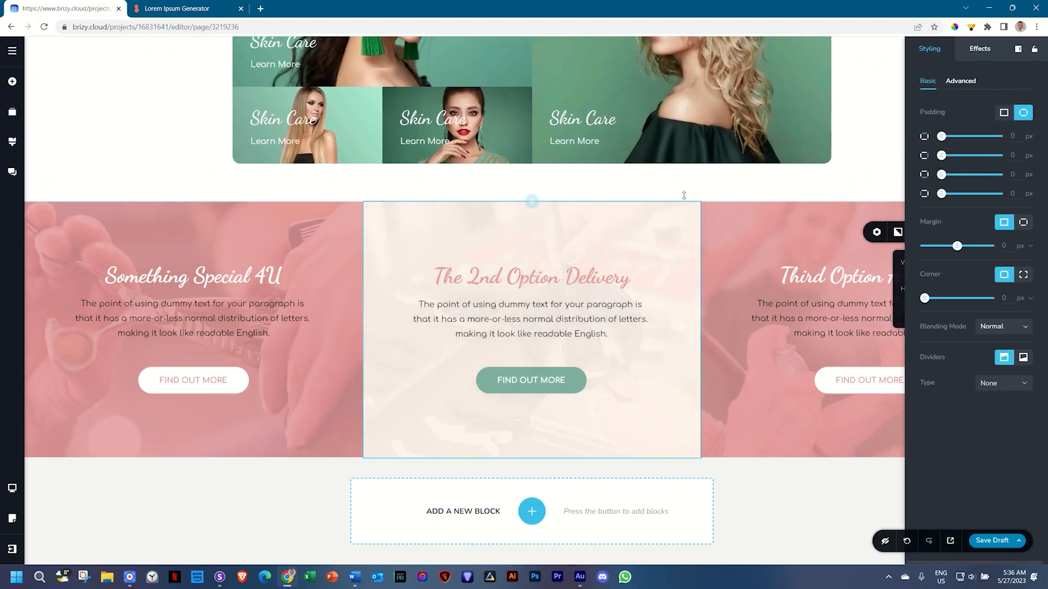
pyautogui.click(749, 475)
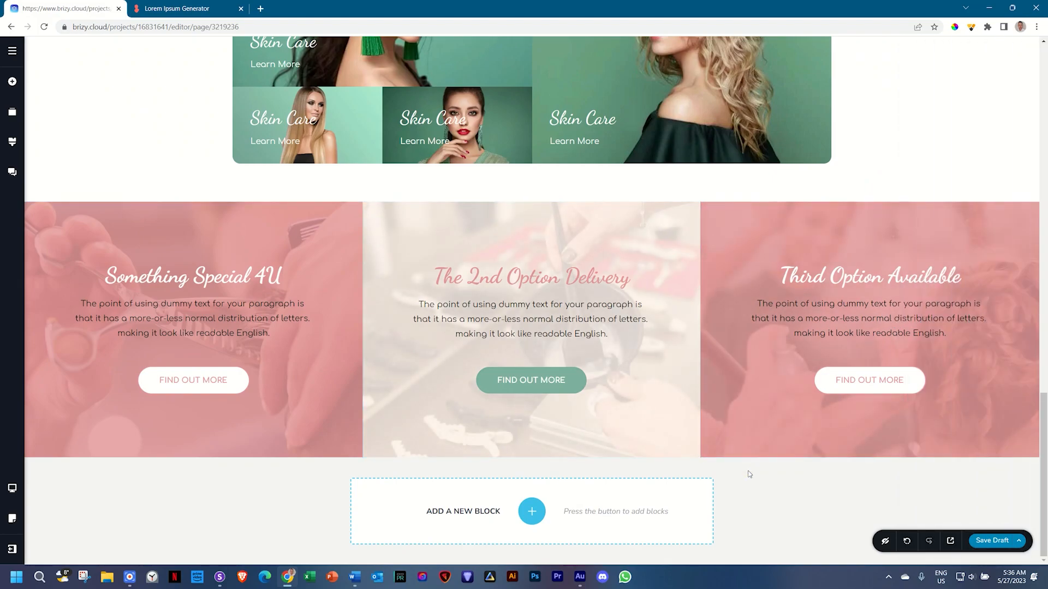
pyautogui.scroll(4, 744, 213)
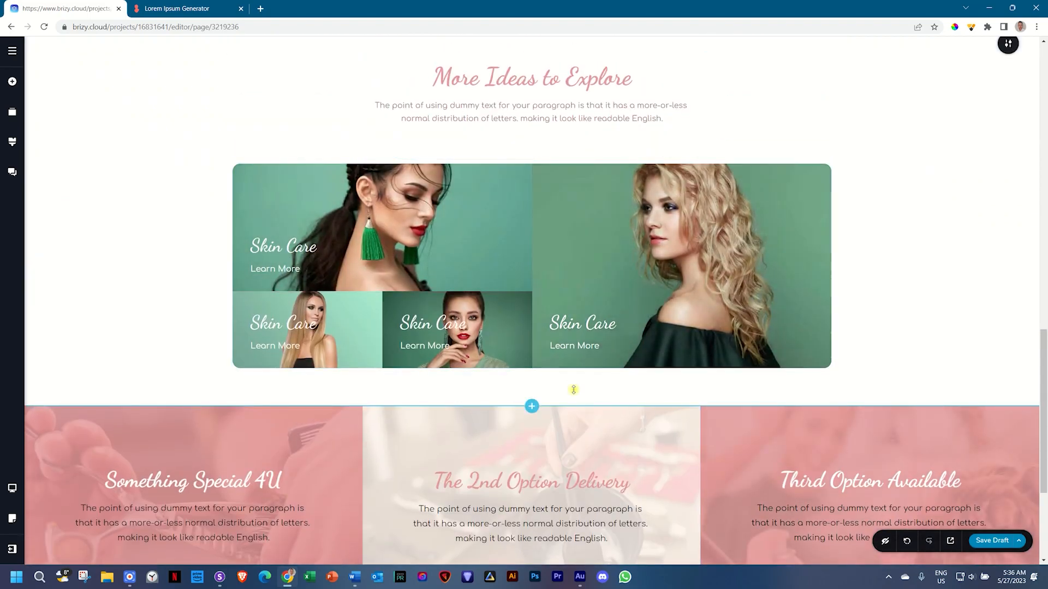
# - Increase the bottom padding of the More Ideas to Explore block to 114 px
pyautogui.moveTo(571, 394); pyautogui.dragTo(572, 414)
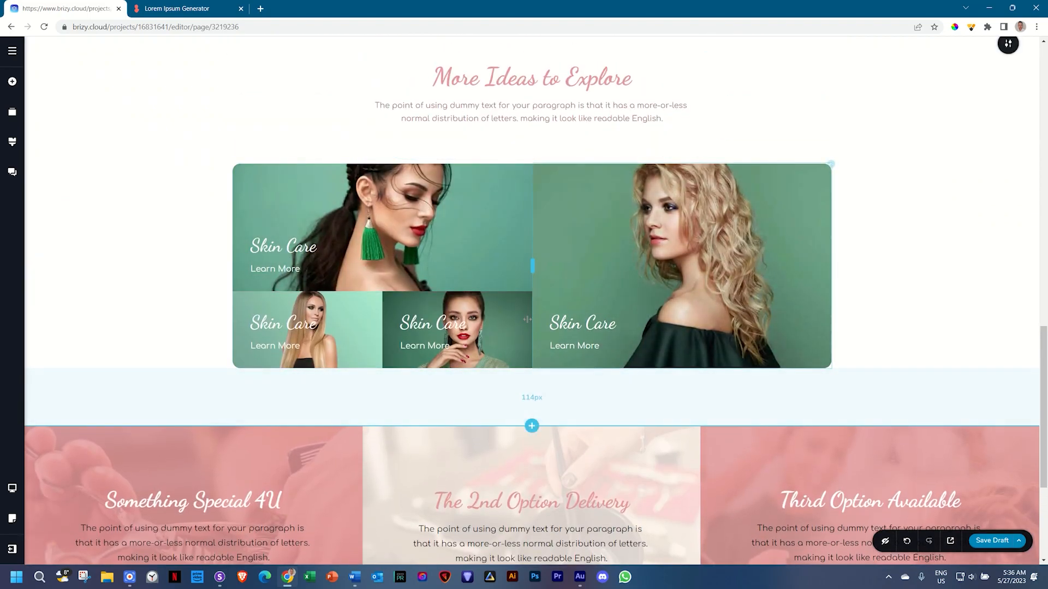
pyautogui.scroll(-4, 626, 264)
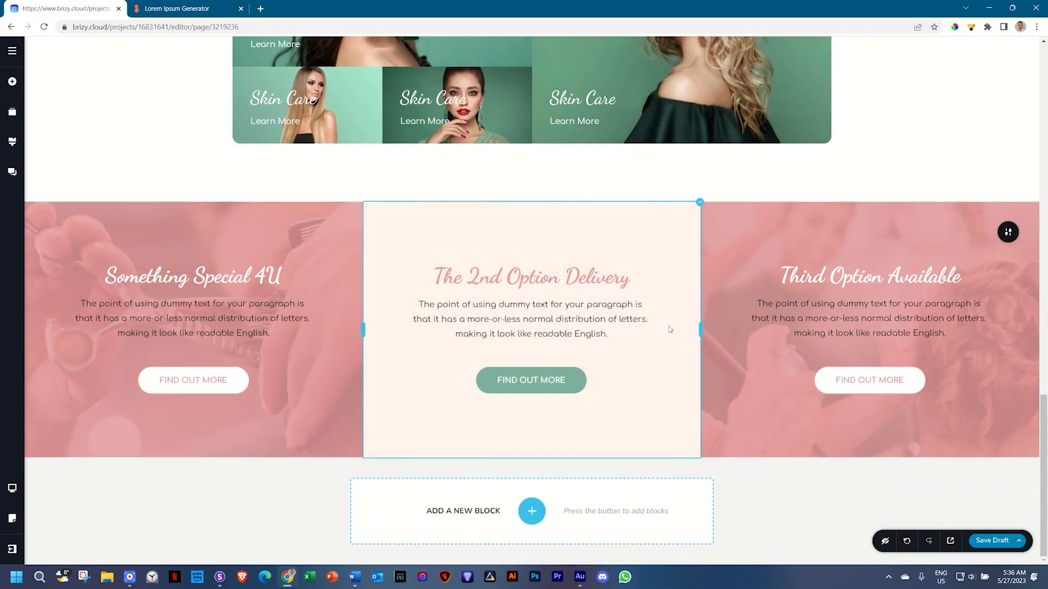
# - Add a blank block below the three-column gallery and set the 08 _ More Topics (muted) picture as its background image
pyautogui.click(532, 511)
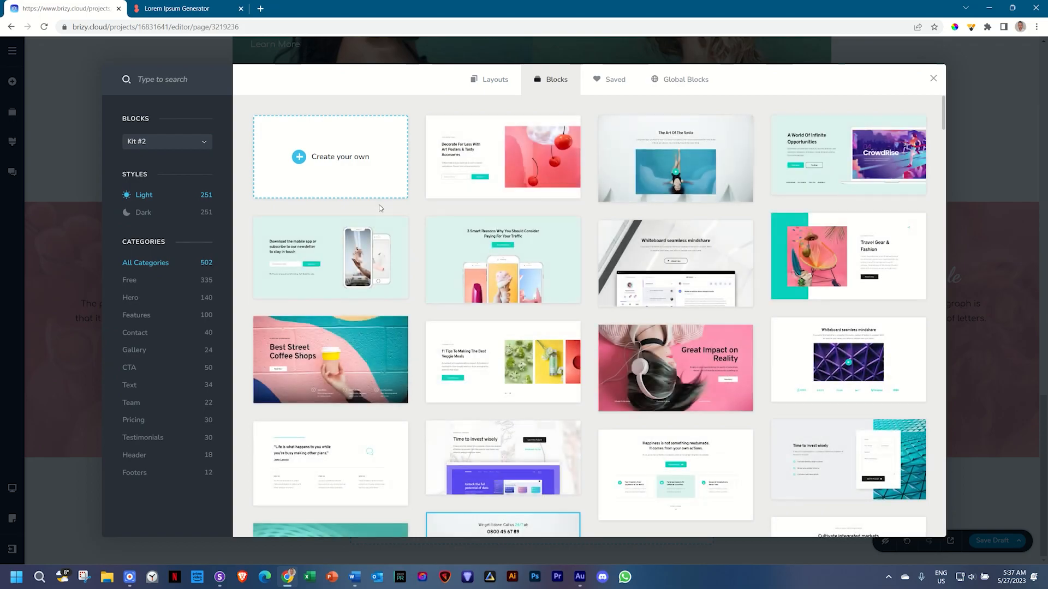
pyautogui.click(349, 163)
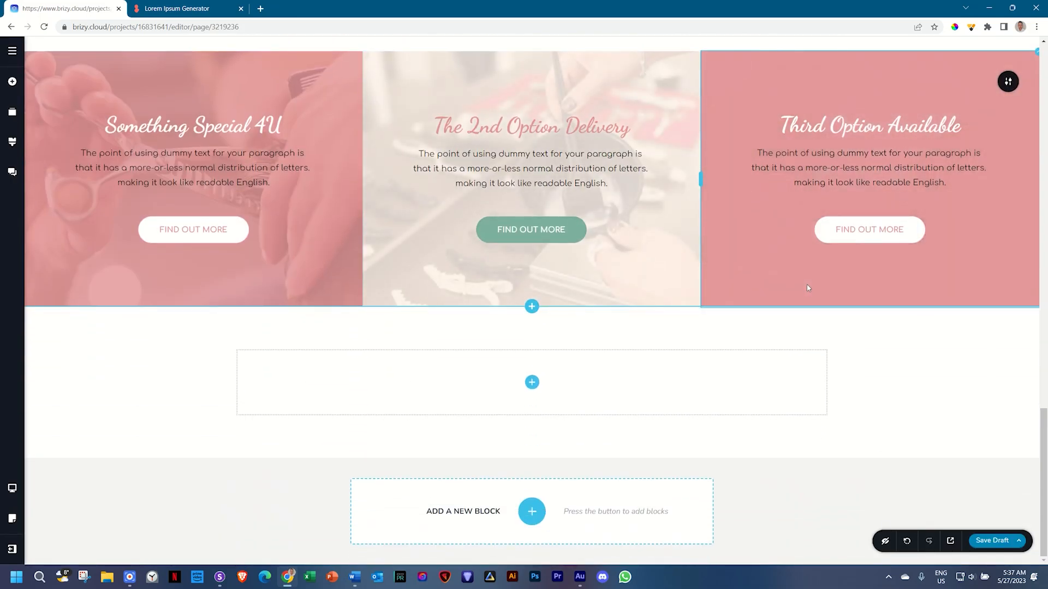
pyautogui.click(1006, 338)
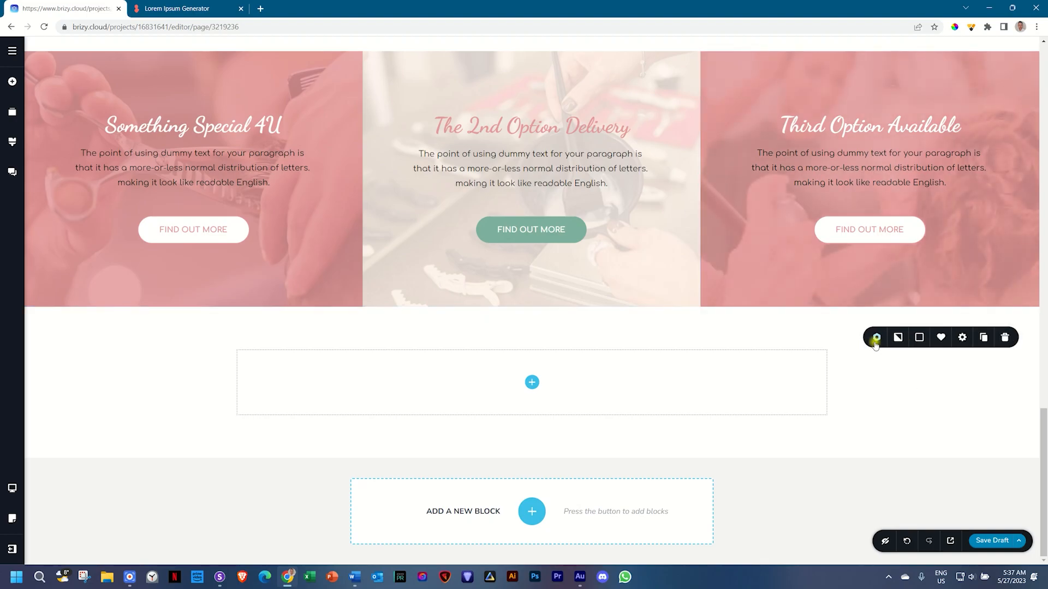
pyautogui.click(897, 337)
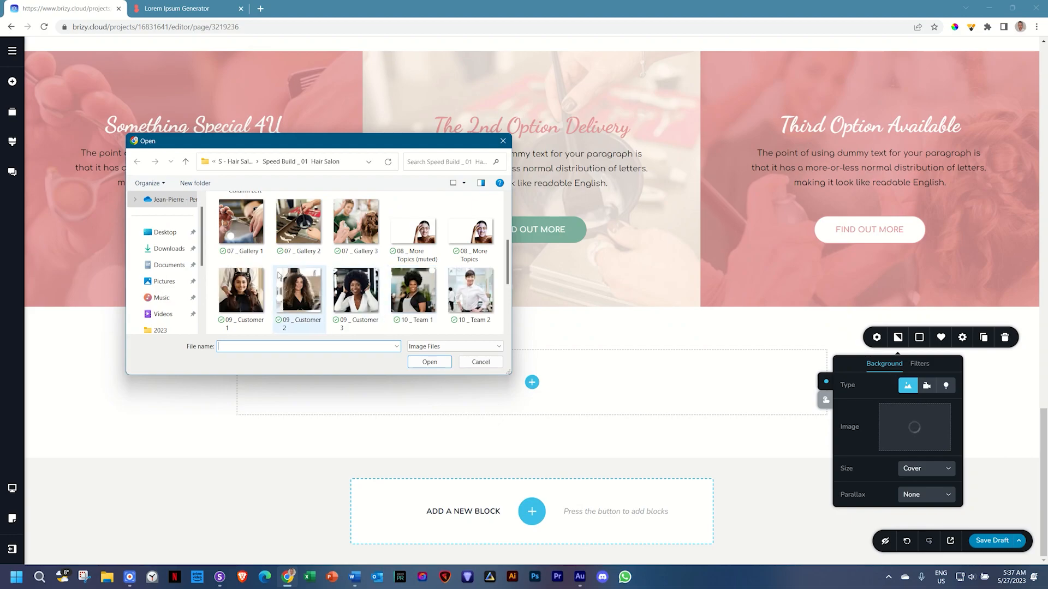
pyautogui.click(413, 228)
pyautogui.click(430, 362)
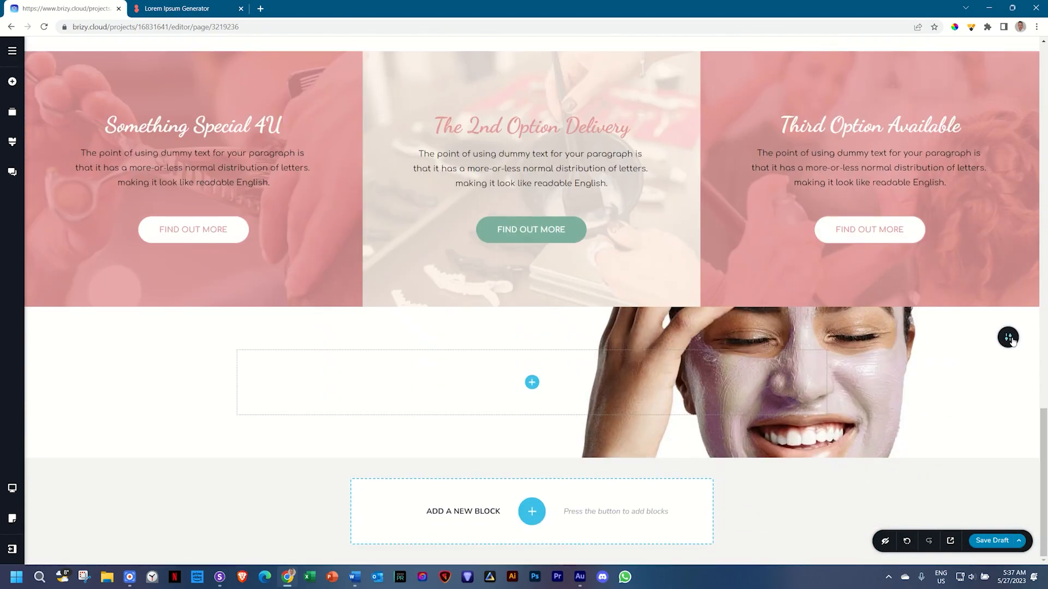
# - Set the new block's background parallax to Fixed and move the image's focal point onto the woman's face
pyautogui.click(1008, 338)
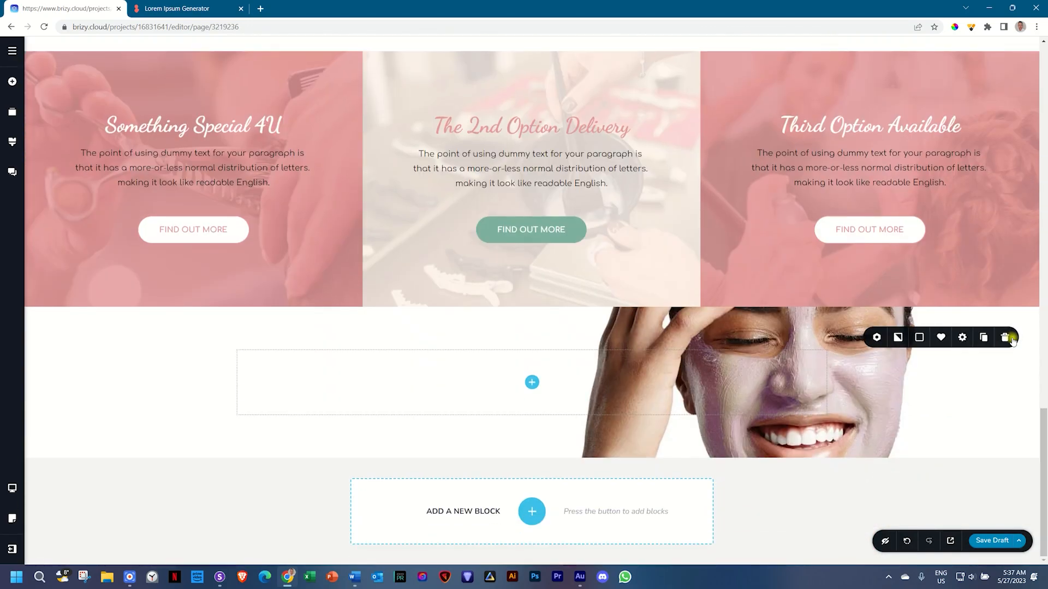
pyautogui.click(898, 338)
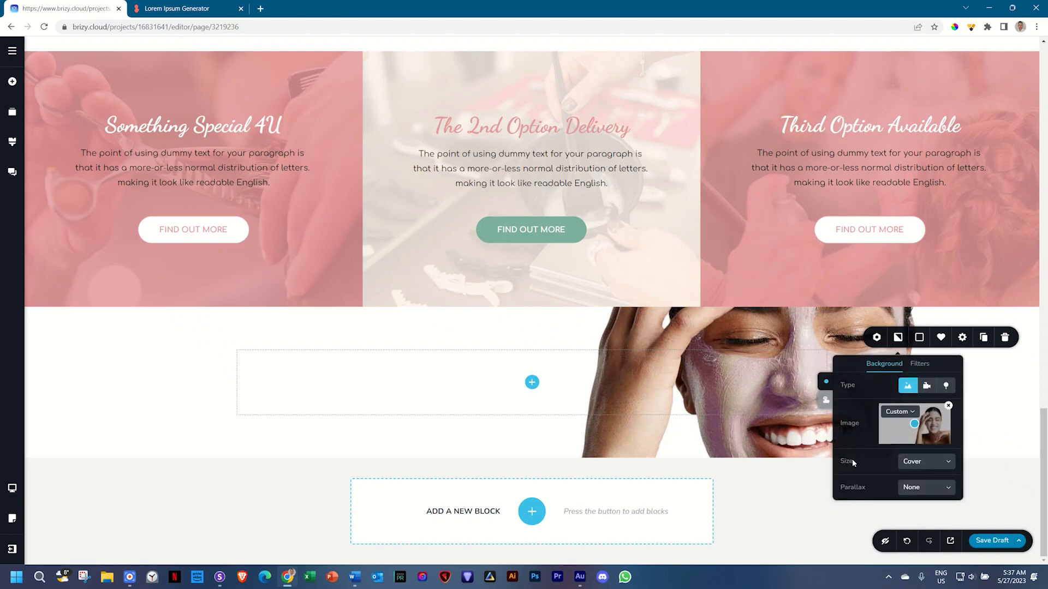
pyautogui.click(923, 490)
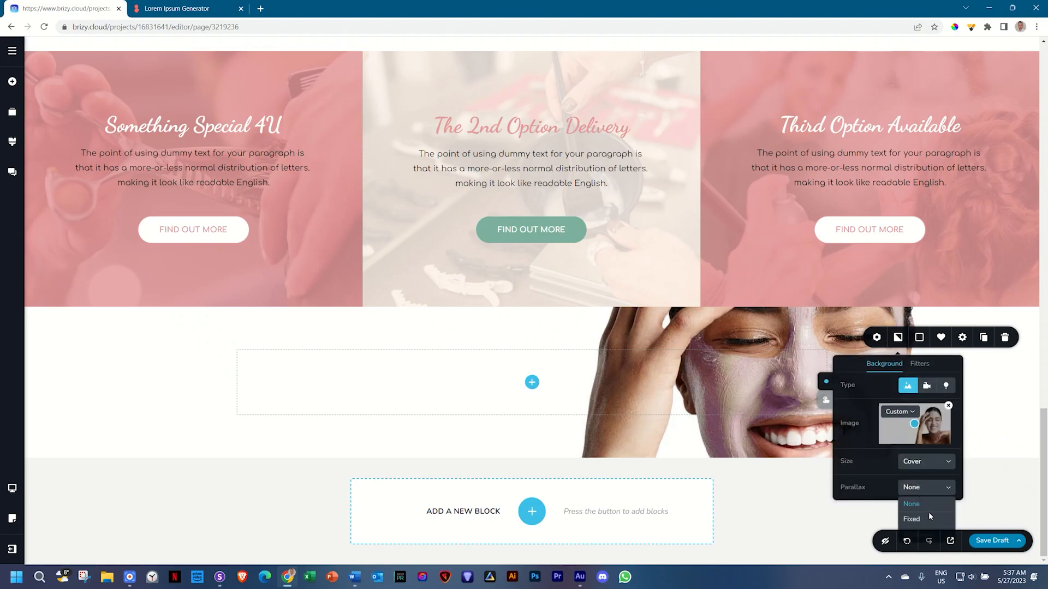
pyautogui.click(911, 519)
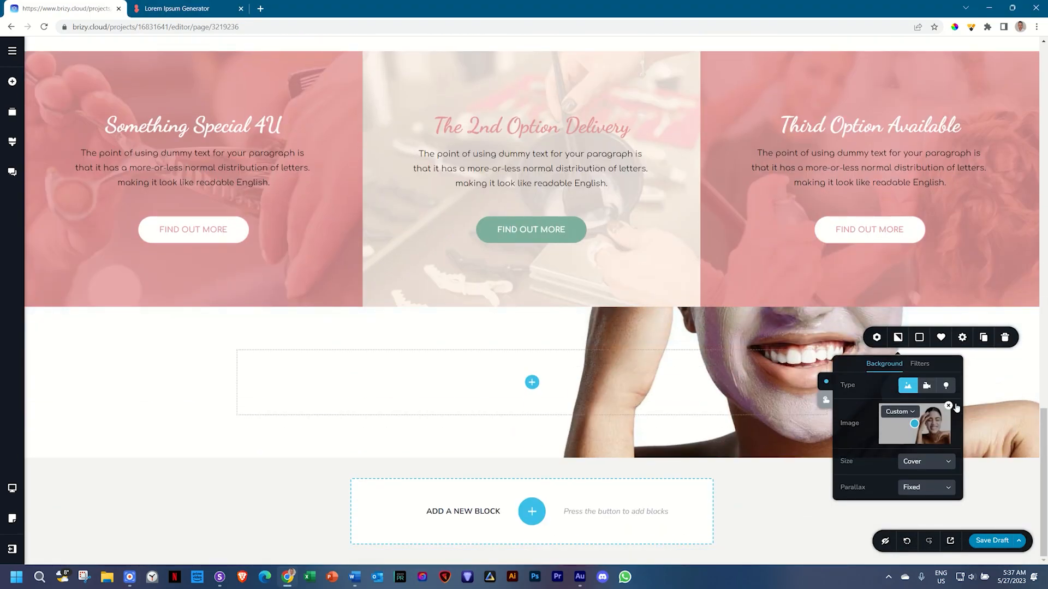
pyautogui.moveTo(915, 426); pyautogui.dragTo(933, 425)
pyautogui.scroll(6, 761, 301)
pyautogui.scroll(-6, 762, 302)
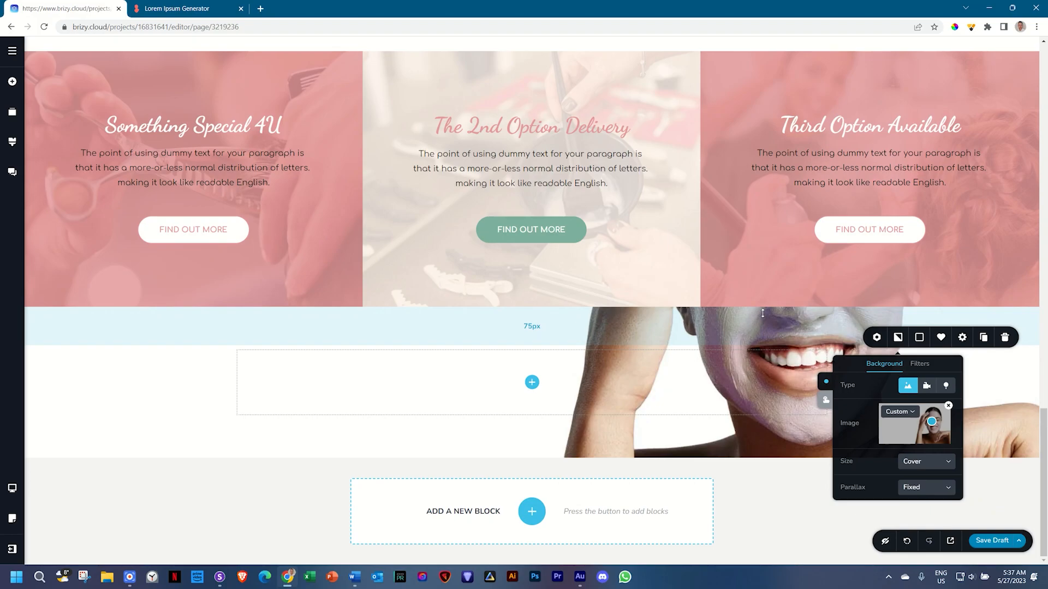
# - Divide the new block into two columns and set the left column's width to 55%
pyautogui.click(12, 81)
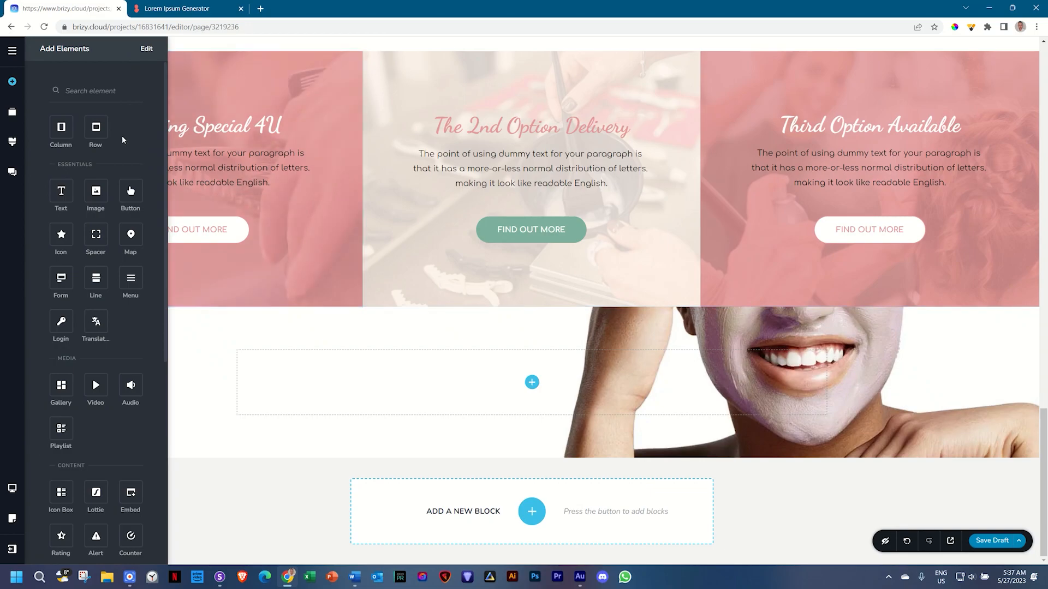
pyautogui.moveTo(61, 126); pyautogui.dragTo(533, 385)
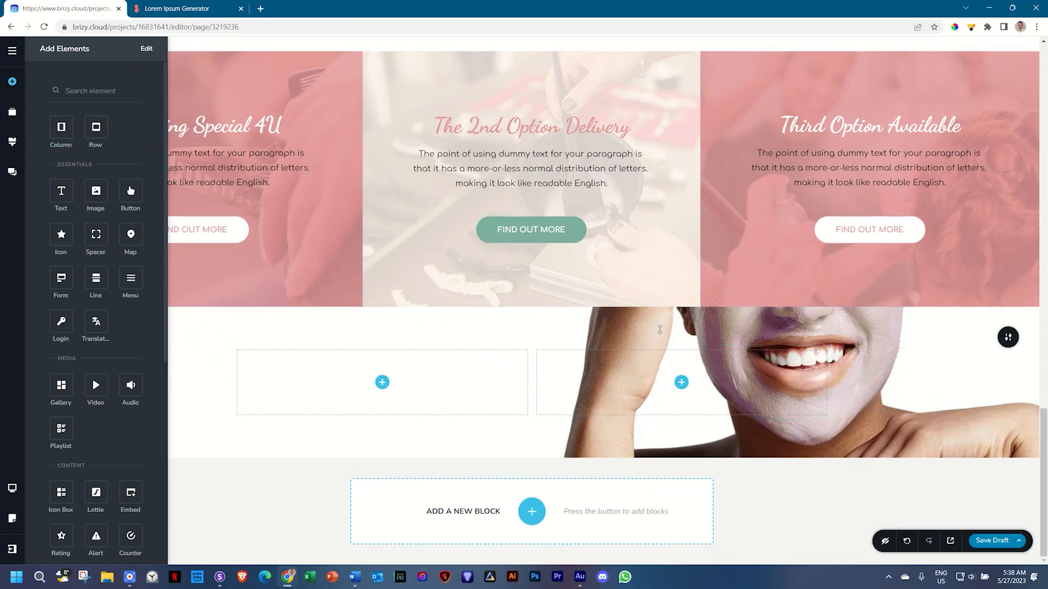
pyautogui.click(533, 381)
pyautogui.moveTo(533, 380); pyautogui.dragTo(562, 381)
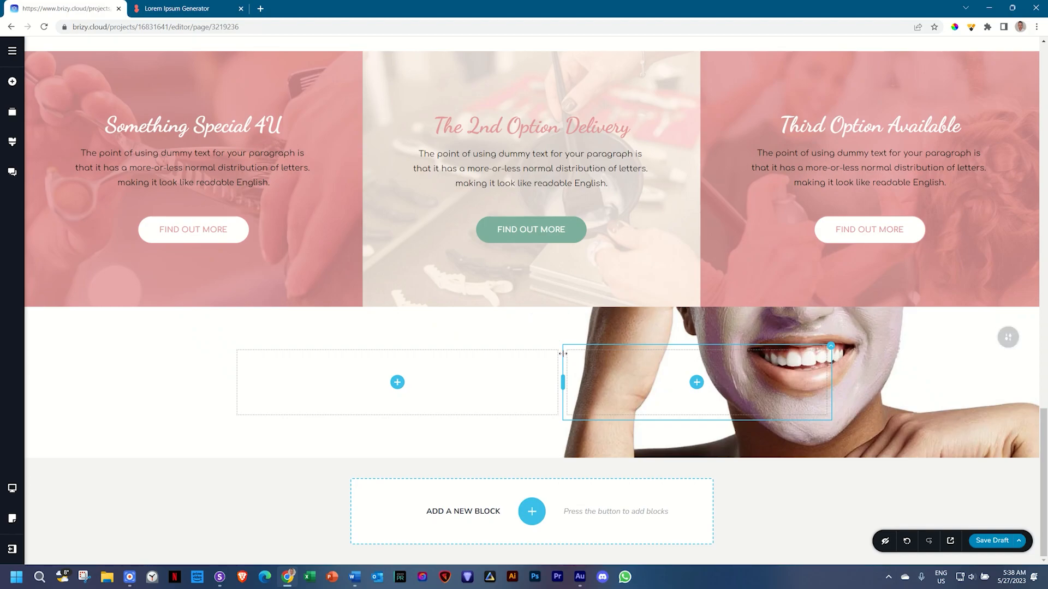
pyautogui.click(562, 346)
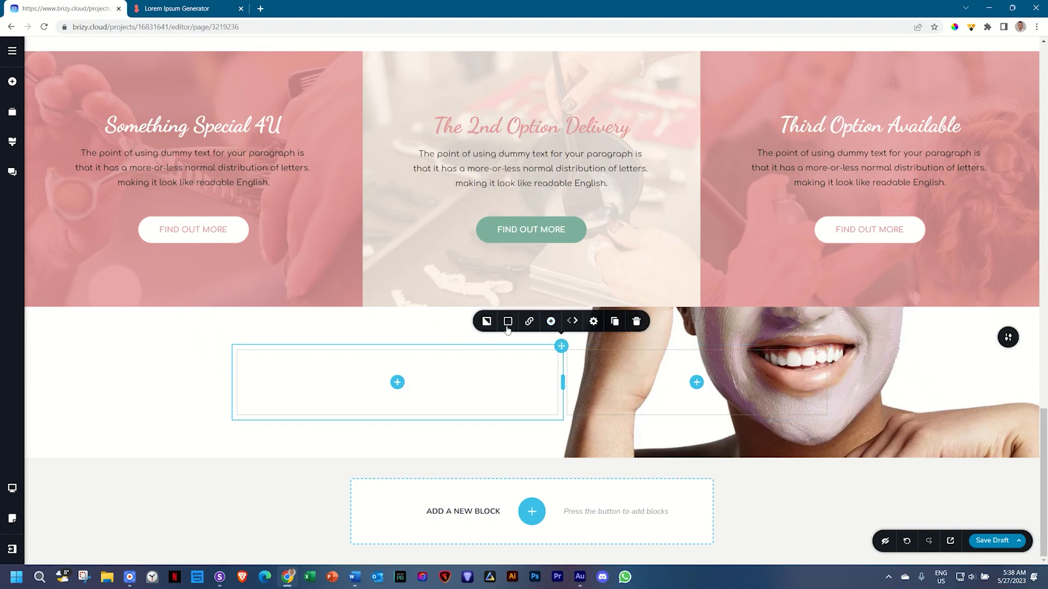
pyautogui.click(593, 321)
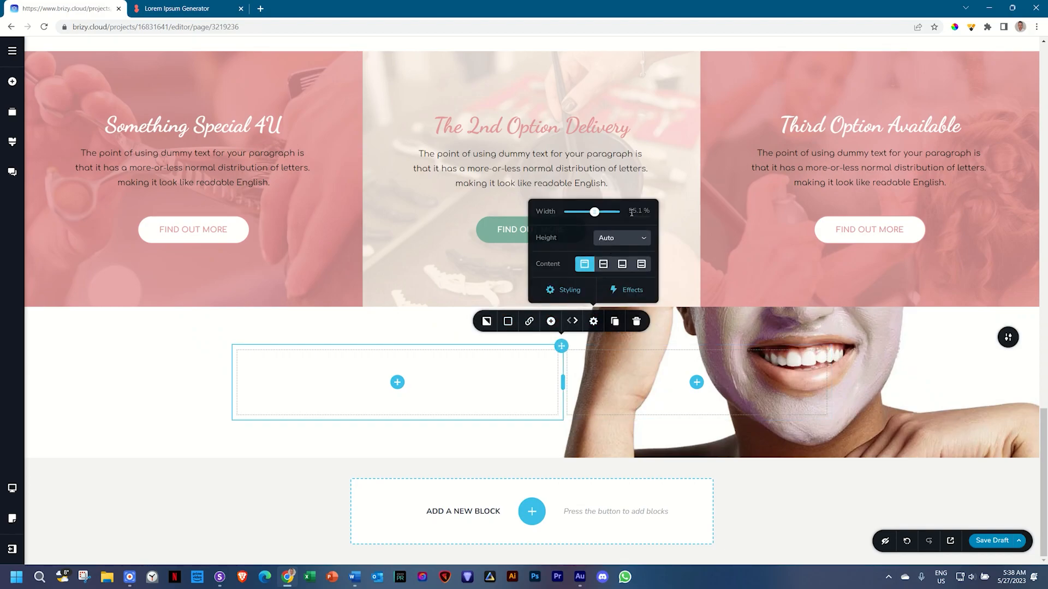
pyautogui.write('55.0')
pyautogui.click(505, 384)
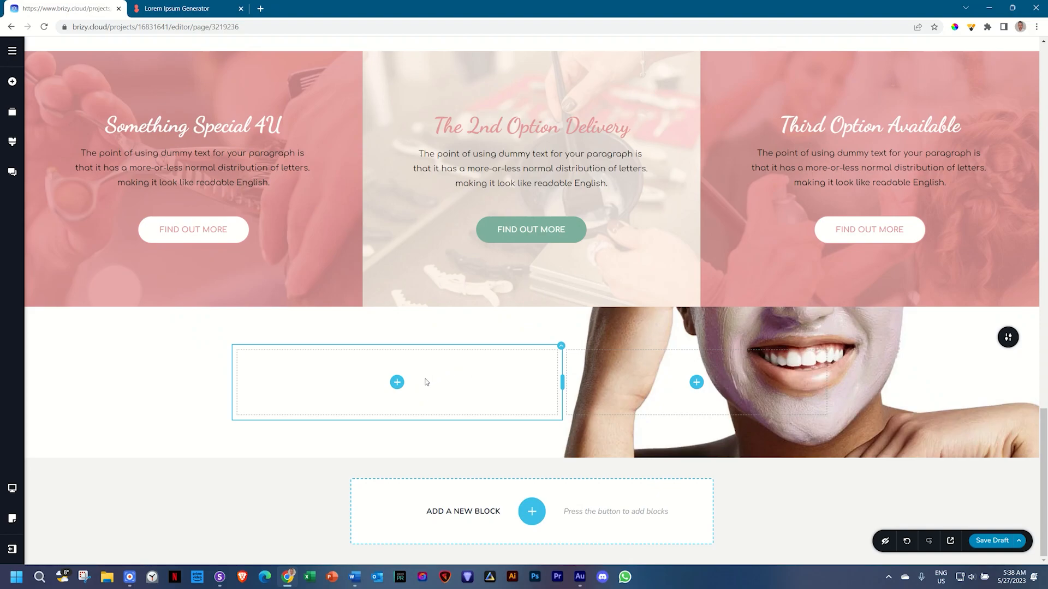
# - Fill the left column with a text element, a spacer, two nested columns and a line beneath them
pyautogui.click(396, 383)
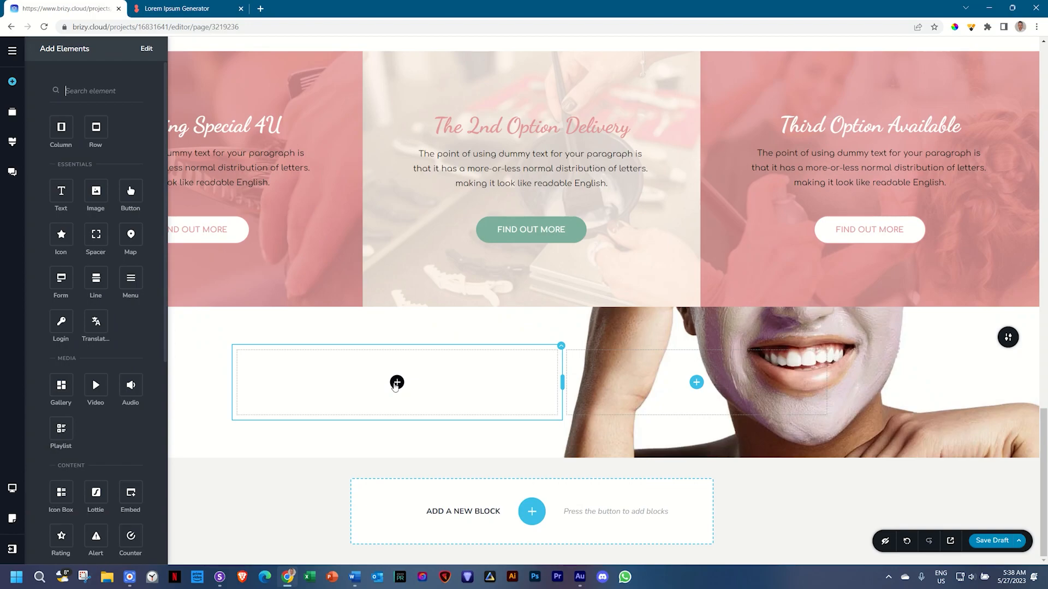
pyautogui.moveTo(60, 191); pyautogui.dragTo(399, 384)
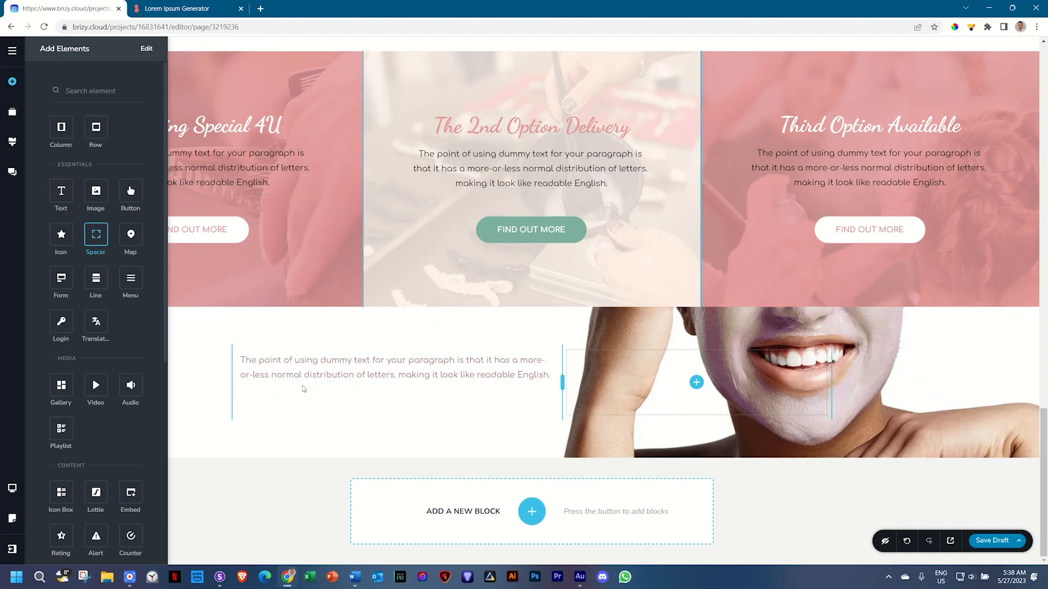
pyautogui.moveTo(256, 274); pyautogui.dragTo(291, 412)
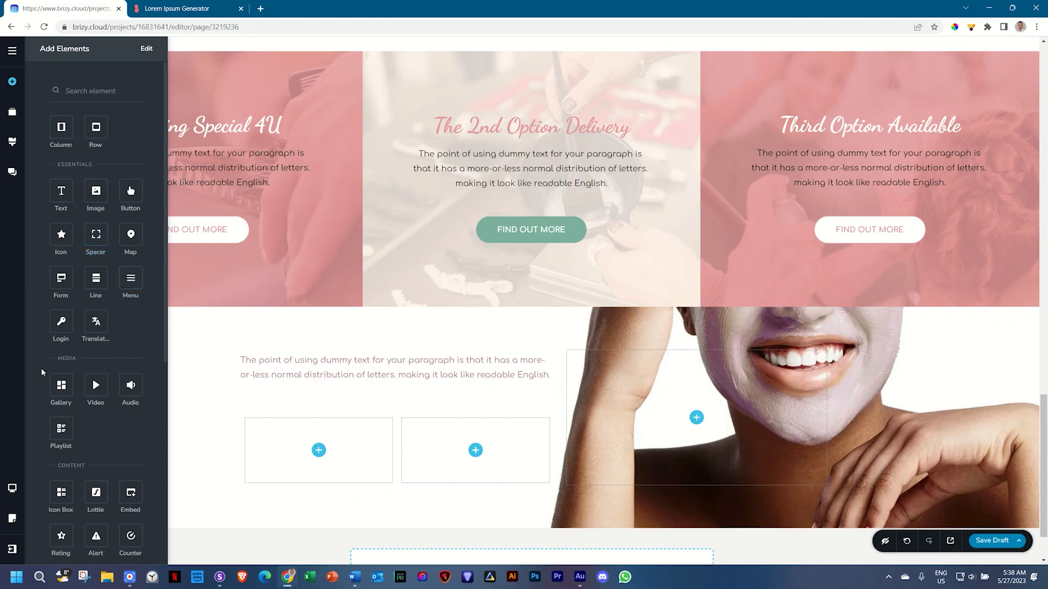
pyautogui.moveTo(95, 279); pyautogui.dragTo(257, 490)
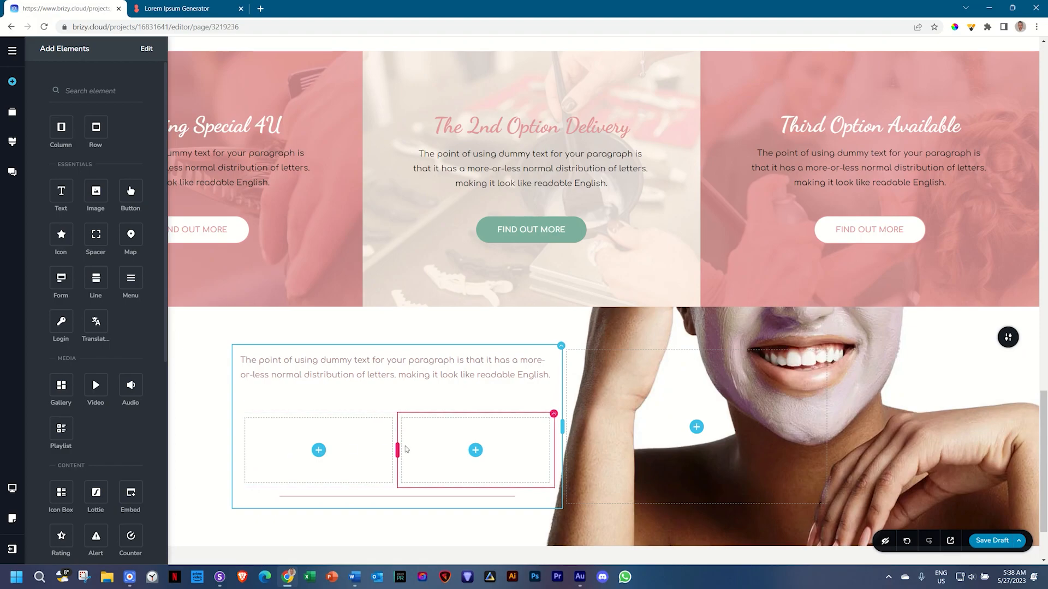
# - Replace the nested columns in the left column with a two-column row between the spacer and the line
pyautogui.rightClick(347, 432)
pyautogui.click(372, 549)
pyautogui.rightClick(356, 474)
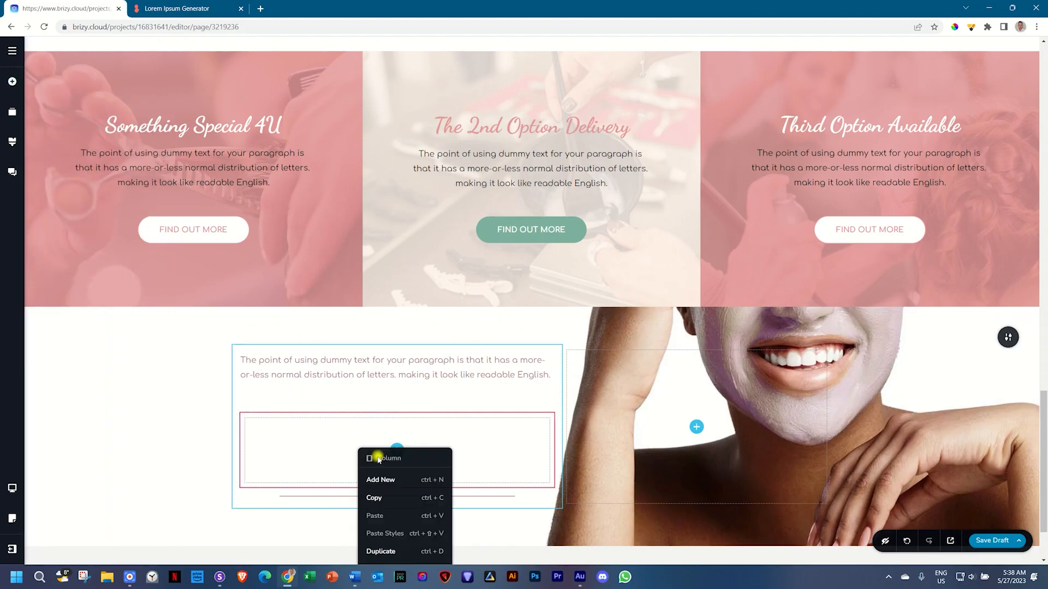
pyautogui.scroll(-2, 375, 436)
pyautogui.rightClick(372, 347)
pyautogui.click(385, 468)
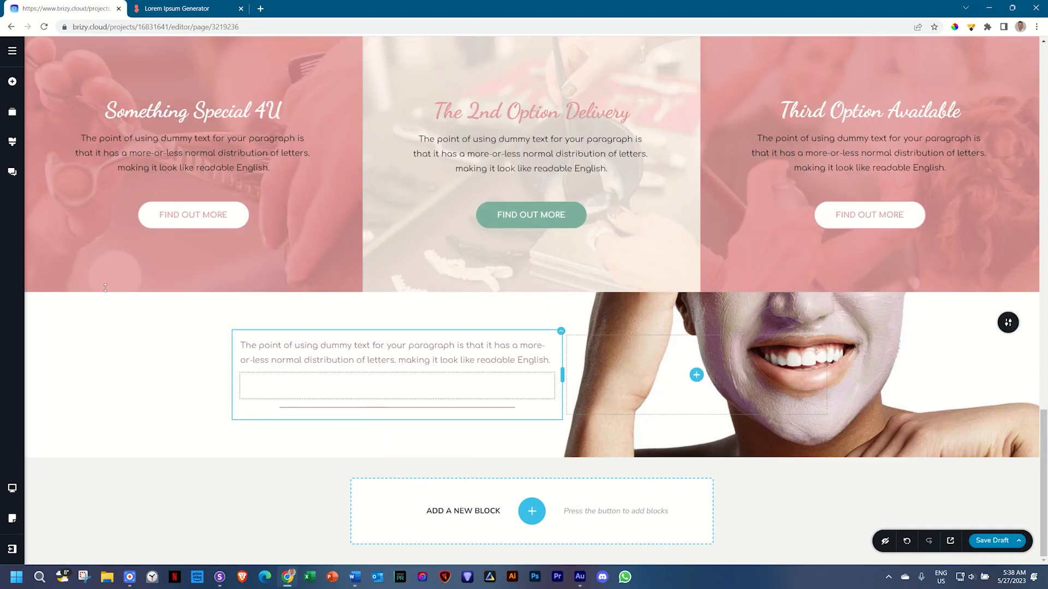
pyautogui.click(12, 81)
pyautogui.moveTo(112, 125); pyautogui.dragTo(270, 399)
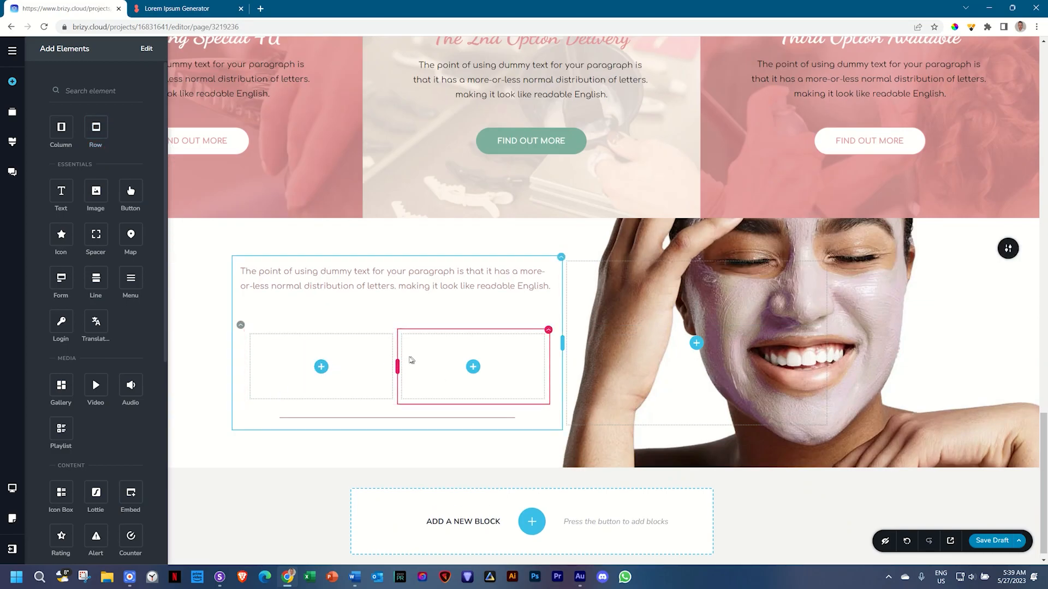
# - Replace the left column's placeholder paragraph with the heading text "What People Say"
pyautogui.tripleClick(340, 272)
pyautogui.write('What People Say')
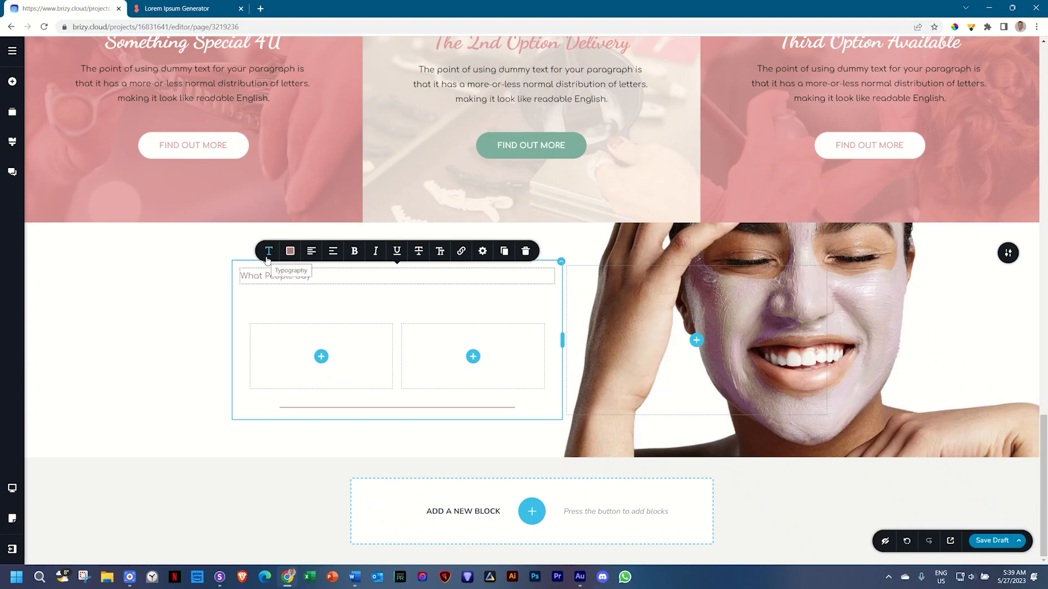
pyautogui.click(267, 261)
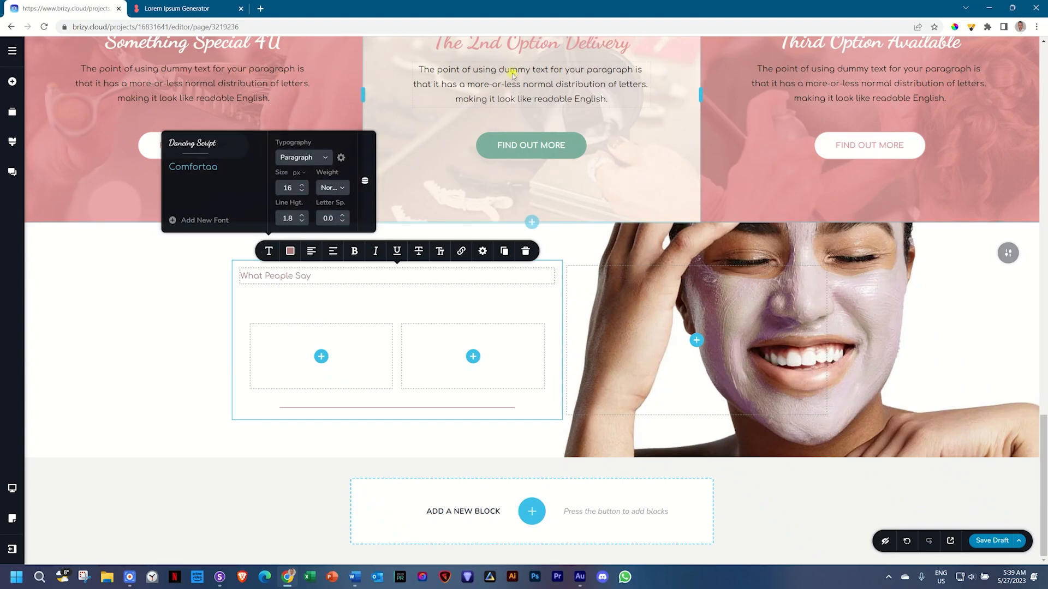
# - Try to copy the styling of the "The 2nd Option Delivery" heading onto the "What People Say" text
pyautogui.click(491, 46)
pyautogui.scroll(1, 363, 223)
pyautogui.scroll(2, 363, 222)
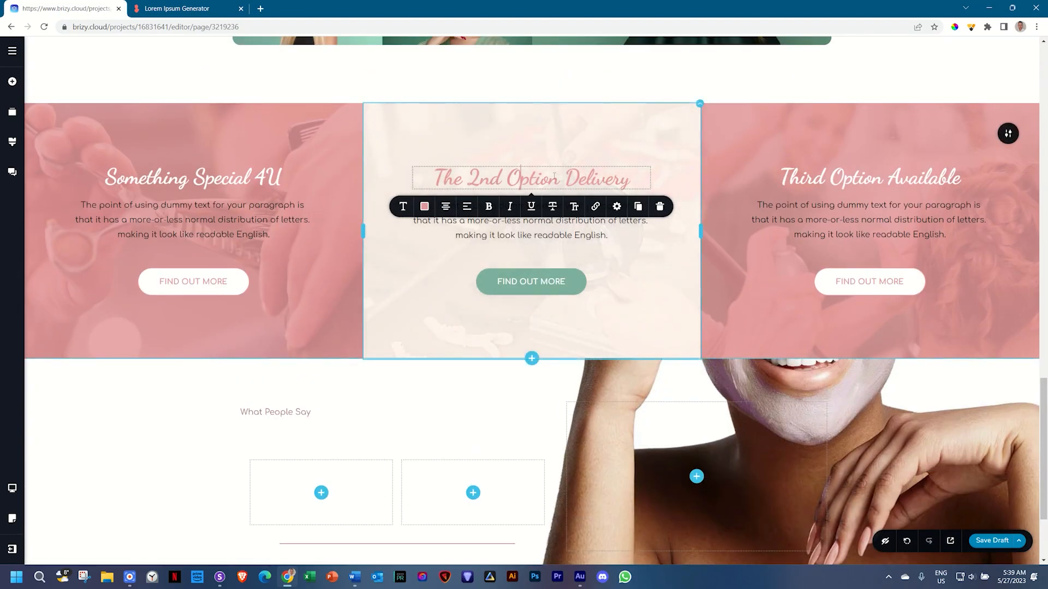
pyautogui.rightClick(576, 175)
pyautogui.click(591, 207)
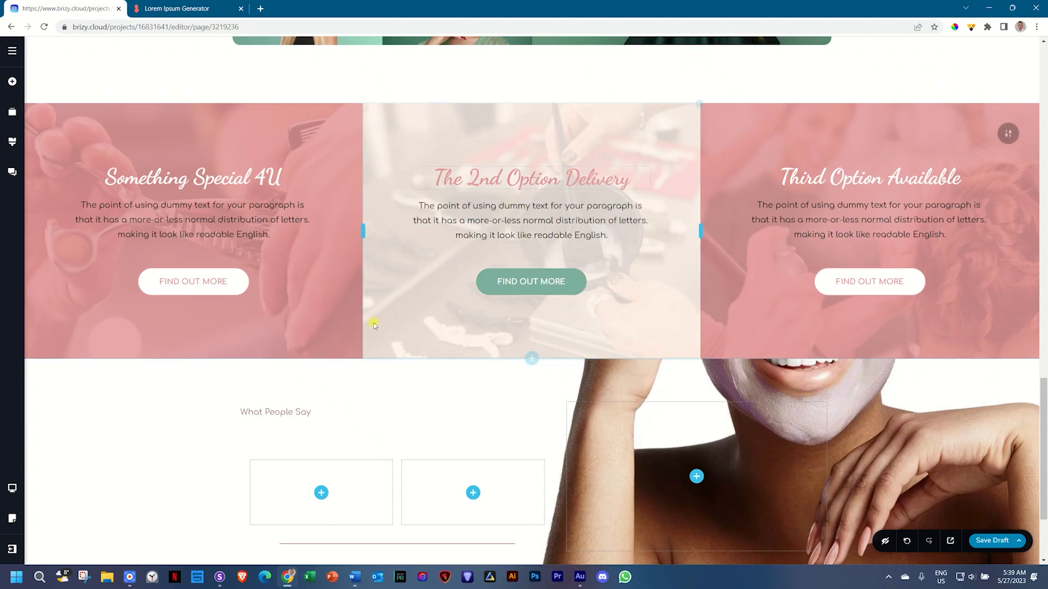
pyautogui.rightClick(266, 414)
pyautogui.click(291, 481)
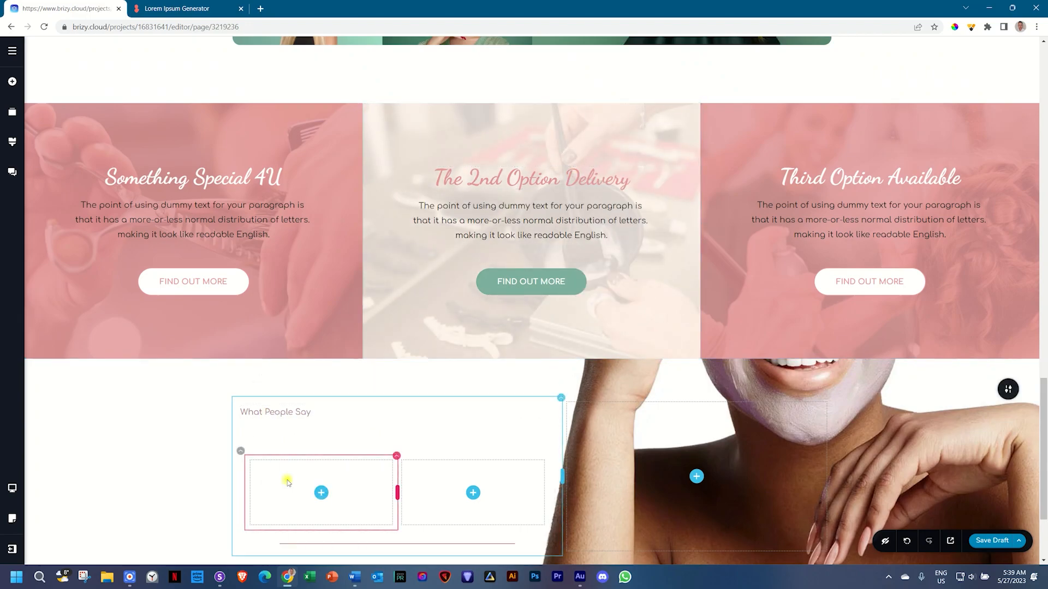
# - Format the "What People Say" heading in Dancing Script at 42 px
pyautogui.tripleClick(289, 411)
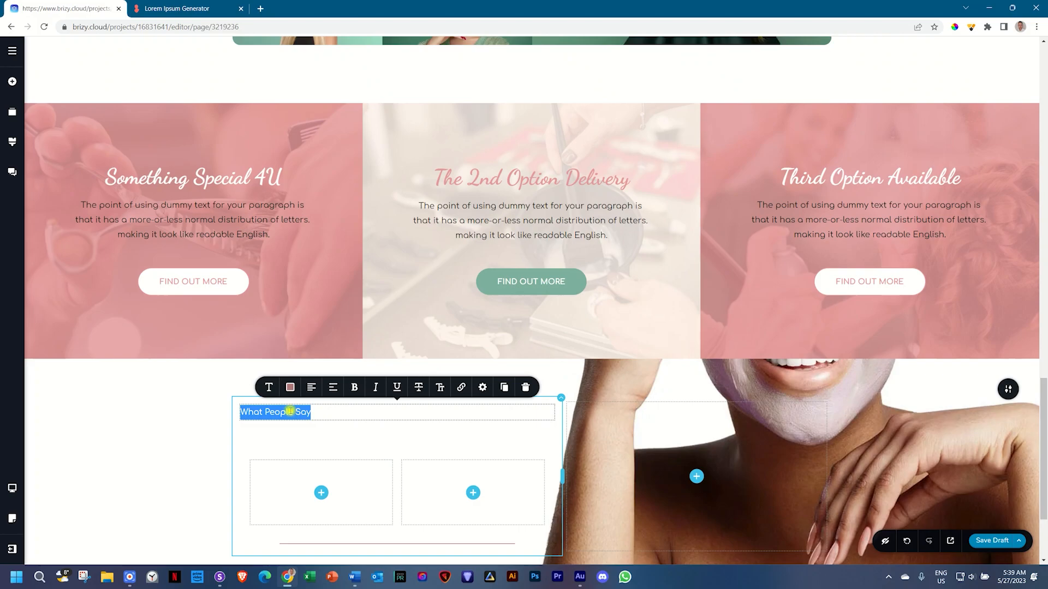
pyautogui.click(269, 389)
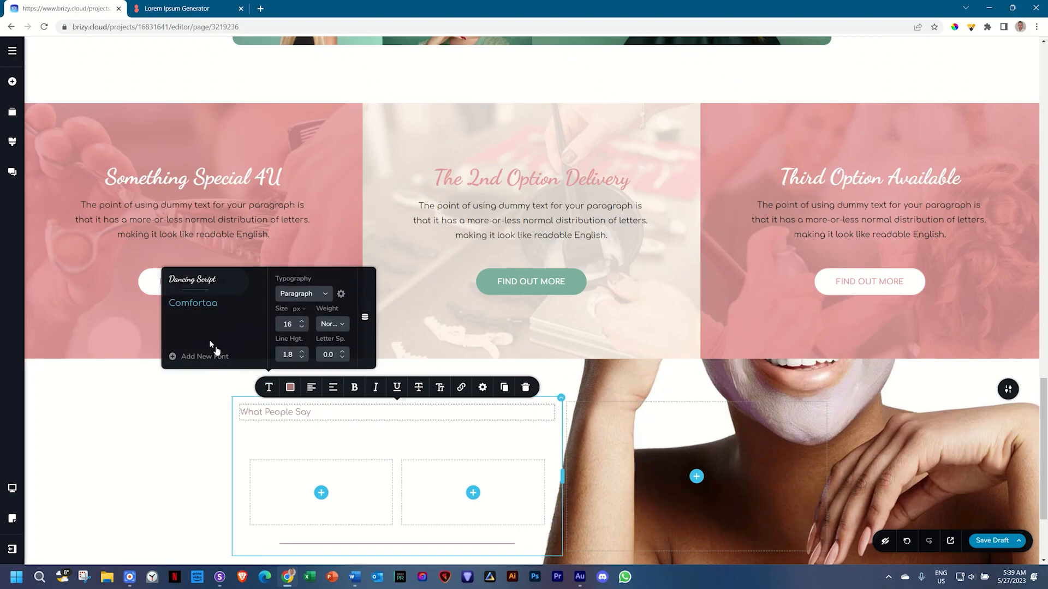
pyautogui.click(212, 285)
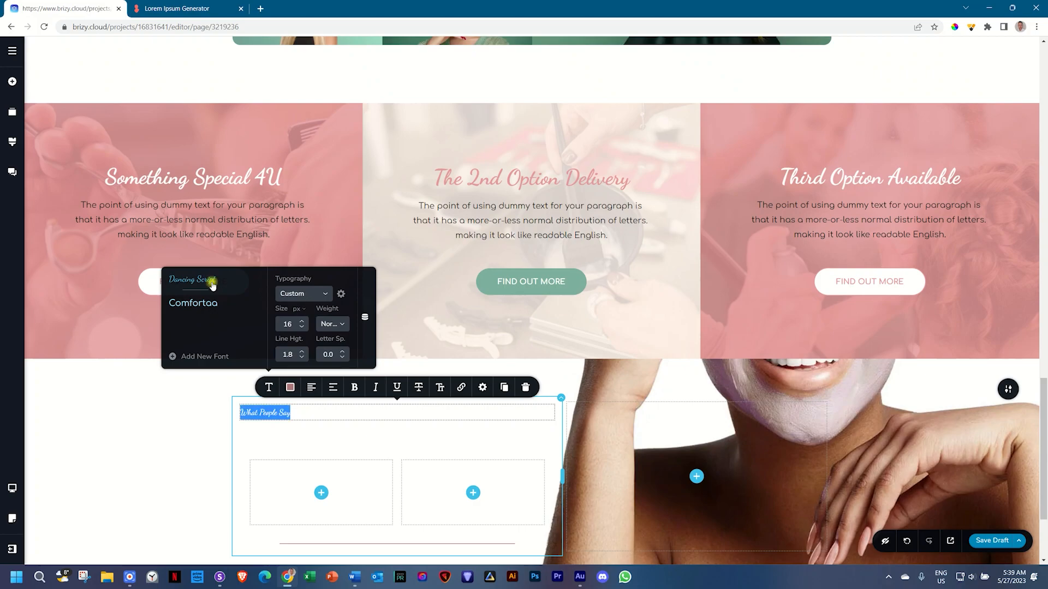
pyautogui.moveTo(283, 324); pyautogui.dragTo(291, 323)
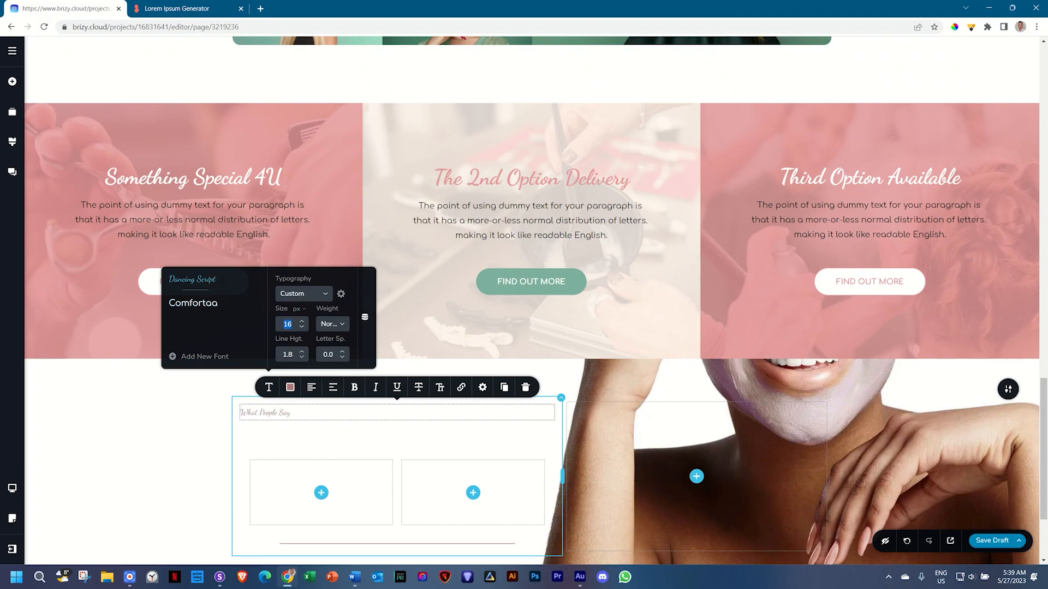
pyautogui.write('42')
pyautogui.press('Return')
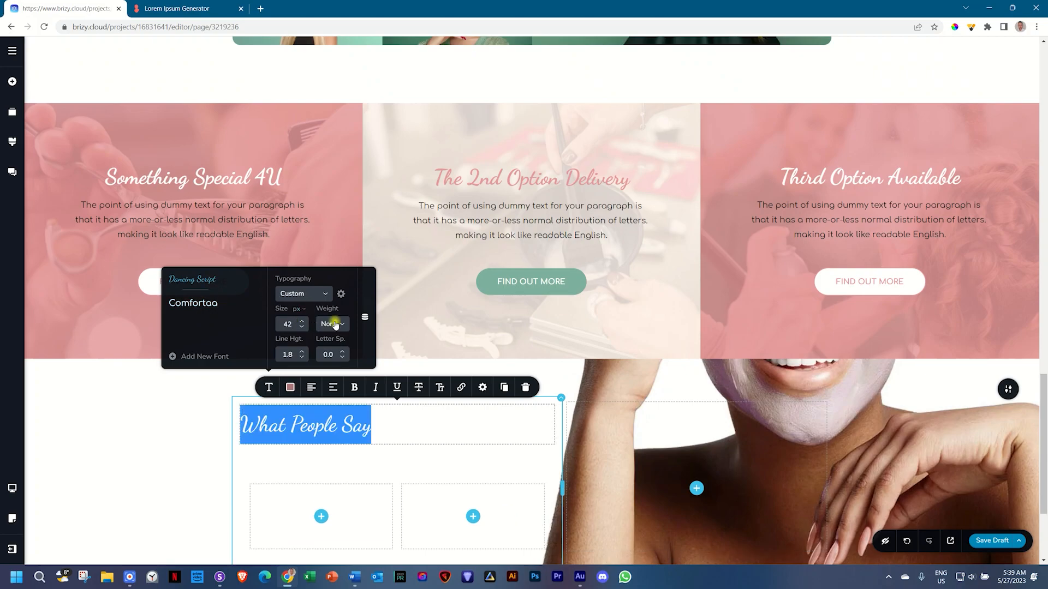
# - Make the "What People Say" heading bold and reduce its line height
pyautogui.click(332, 324)
pyautogui.click(331, 389)
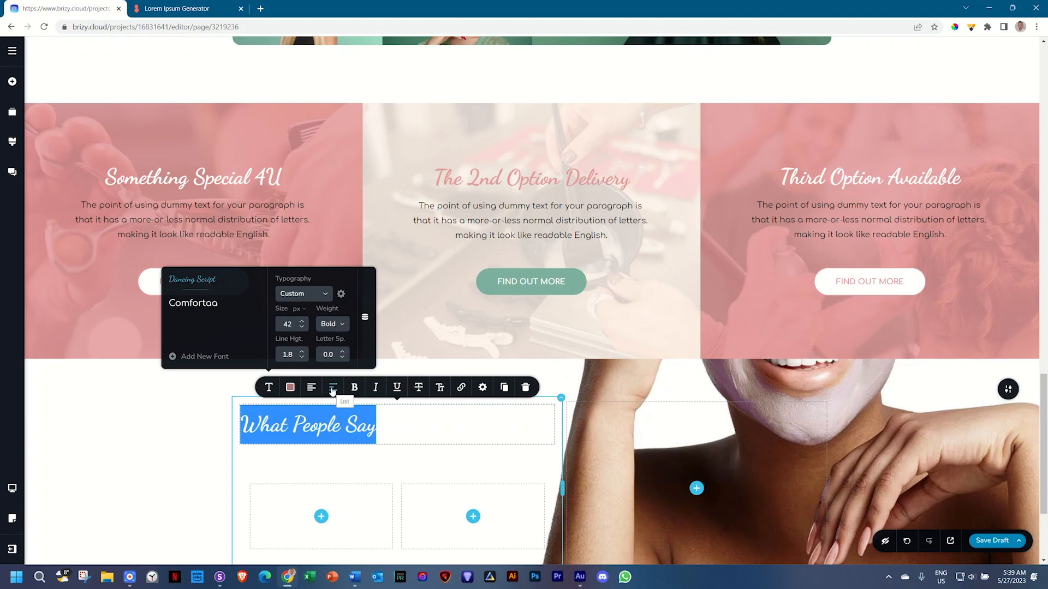
pyautogui.click(302, 358)
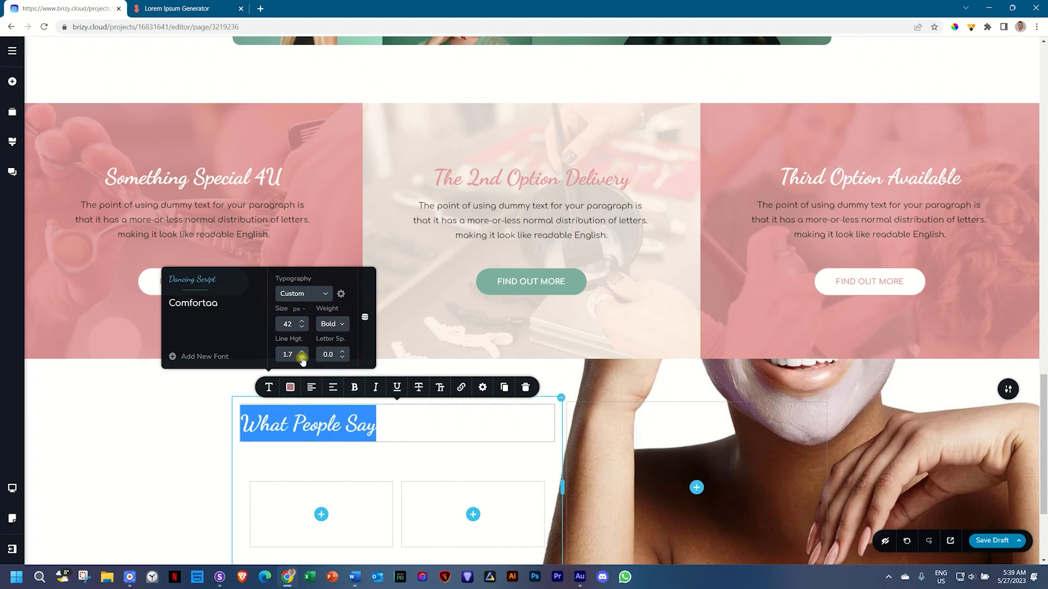
pyautogui.click(328, 417)
pyautogui.click(511, 182)
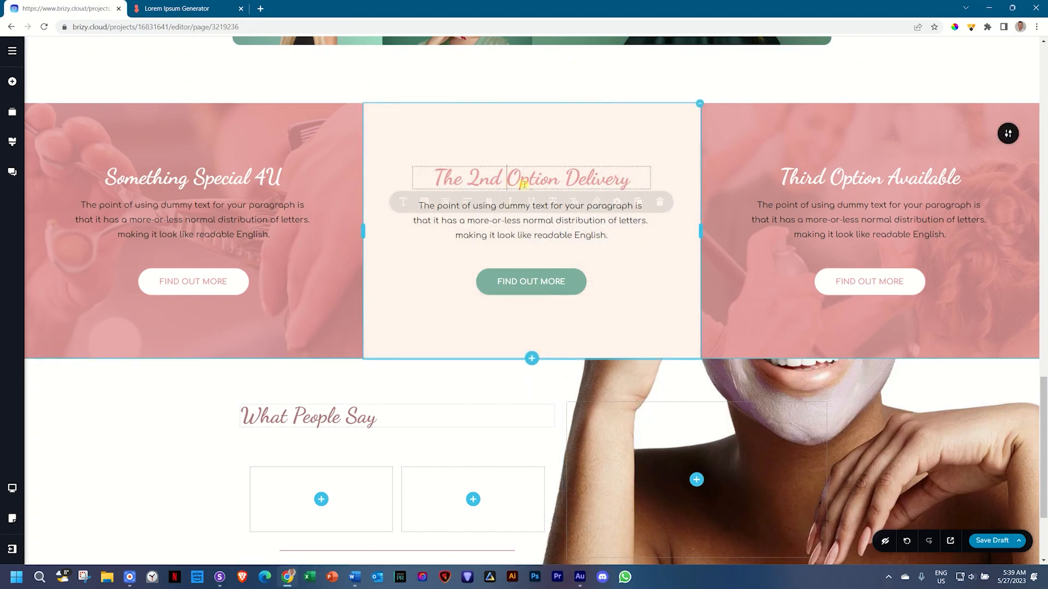
pyautogui.scroll(-3, 360, 350)
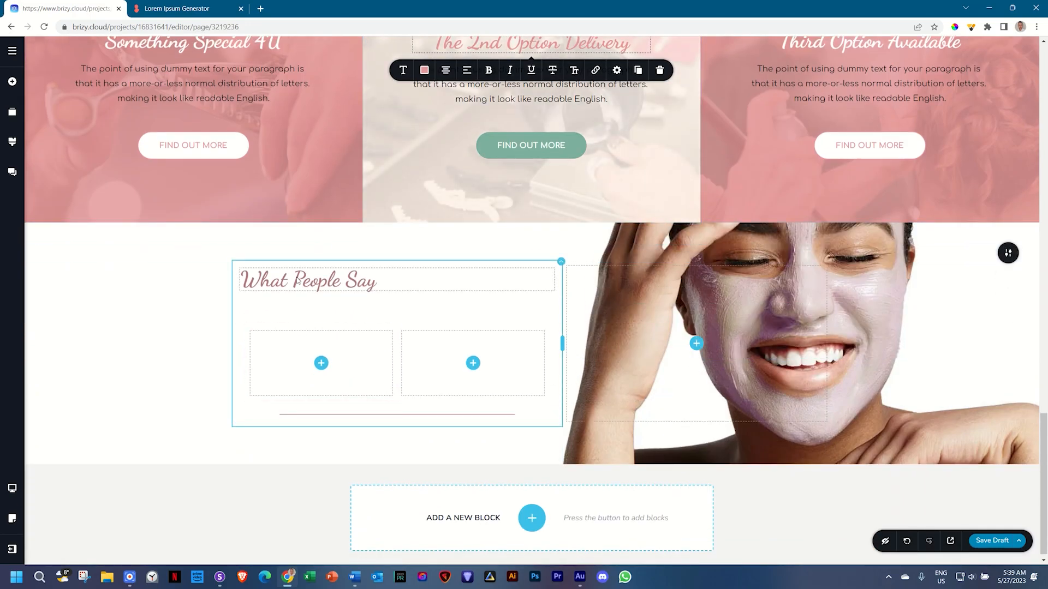
# - Narrow the first column of the row below the spacer to a width of 20%
pyautogui.click(385, 310)
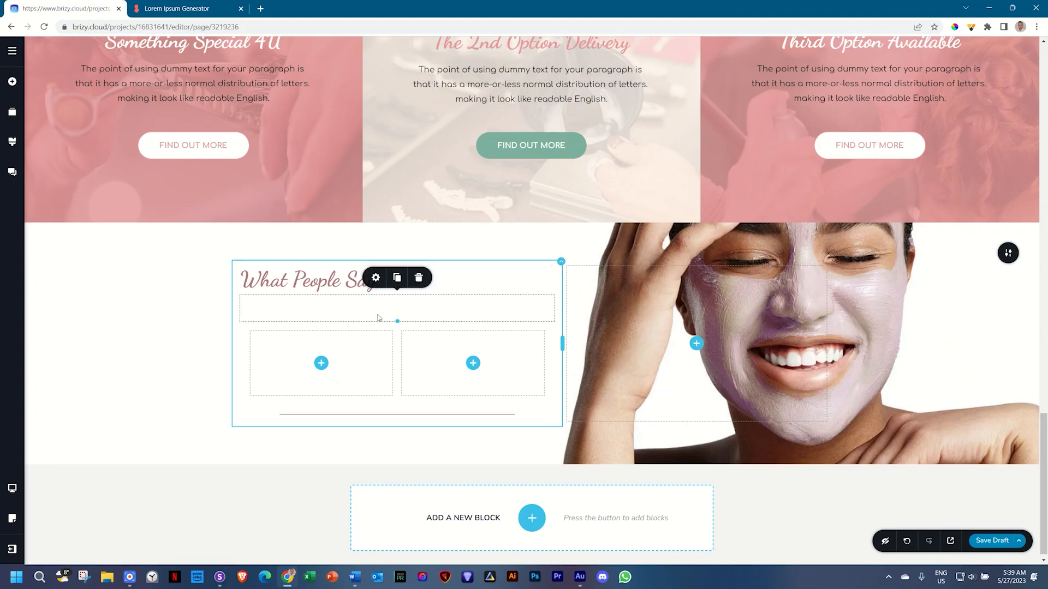
pyautogui.moveTo(397, 363); pyautogui.dragTo(309, 363)
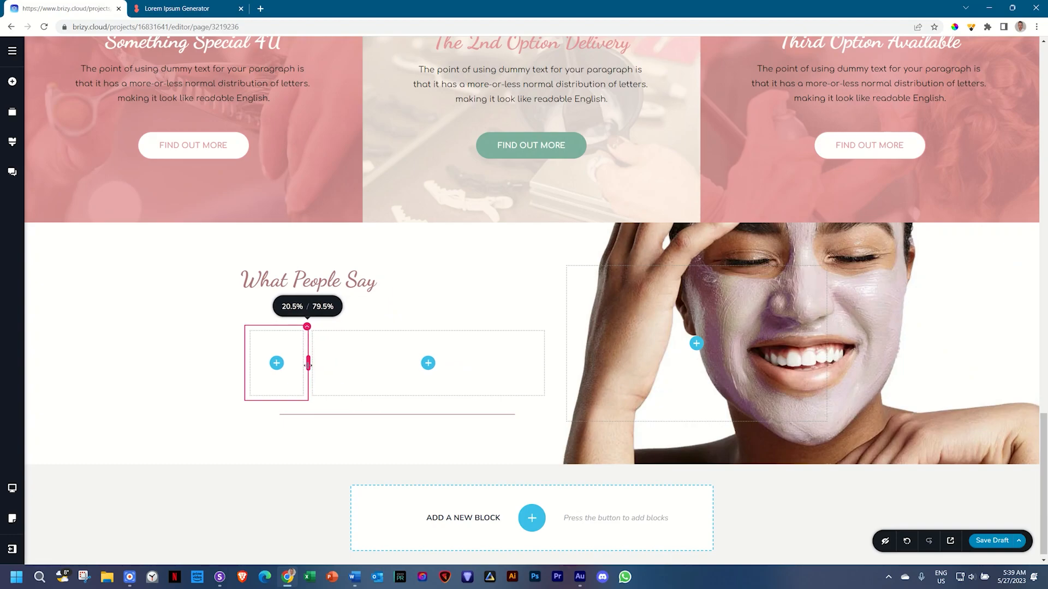
pyautogui.click(307, 327)
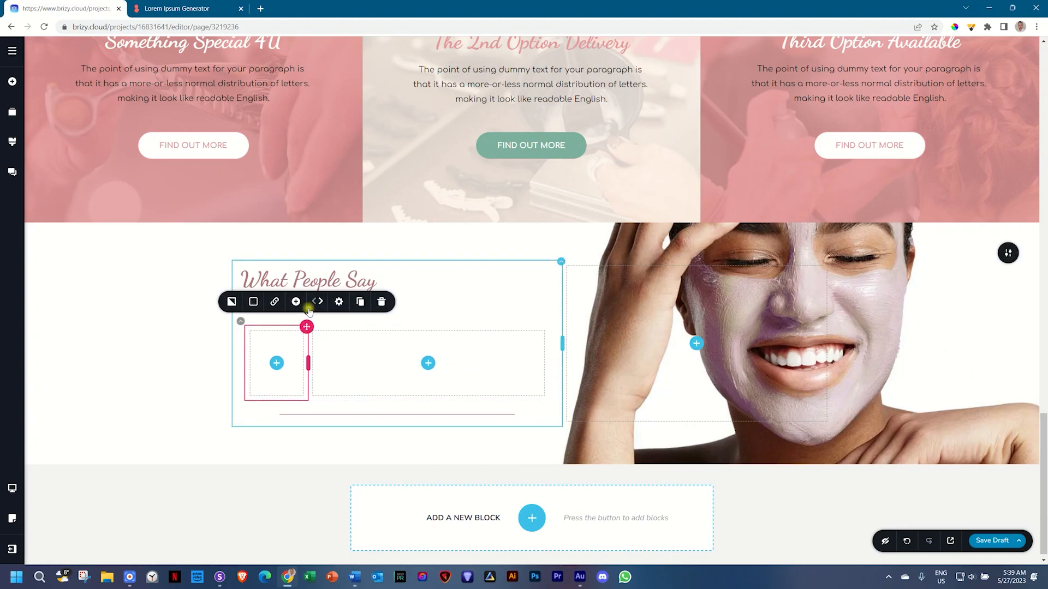
pyautogui.click(339, 302)
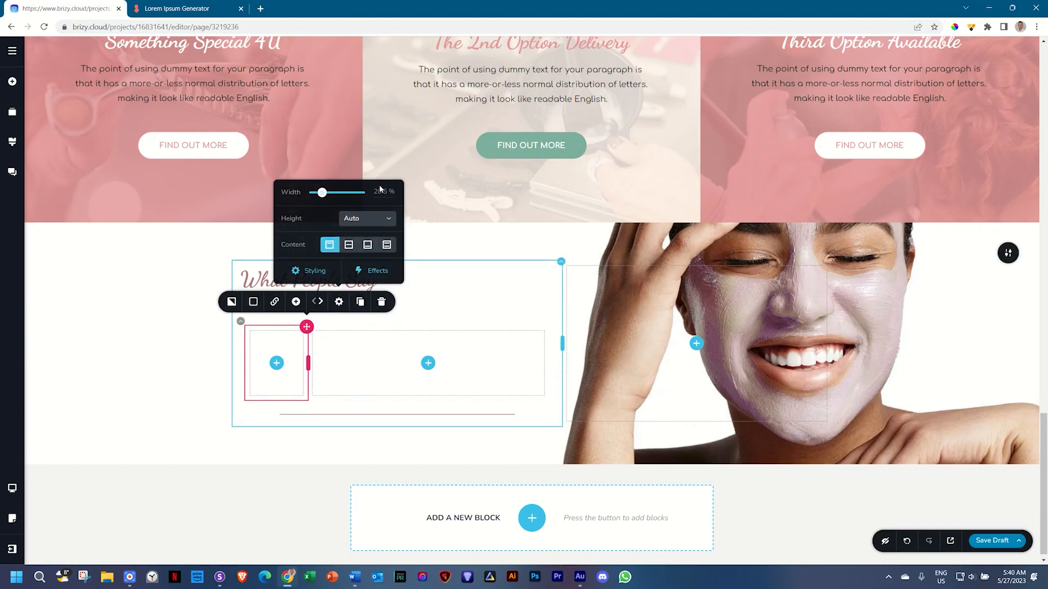
pyautogui.write('20')
# - Add an image element to the narrow column and upload the "09 _ Customer 1" photo into it
pyautogui.click(276, 363)
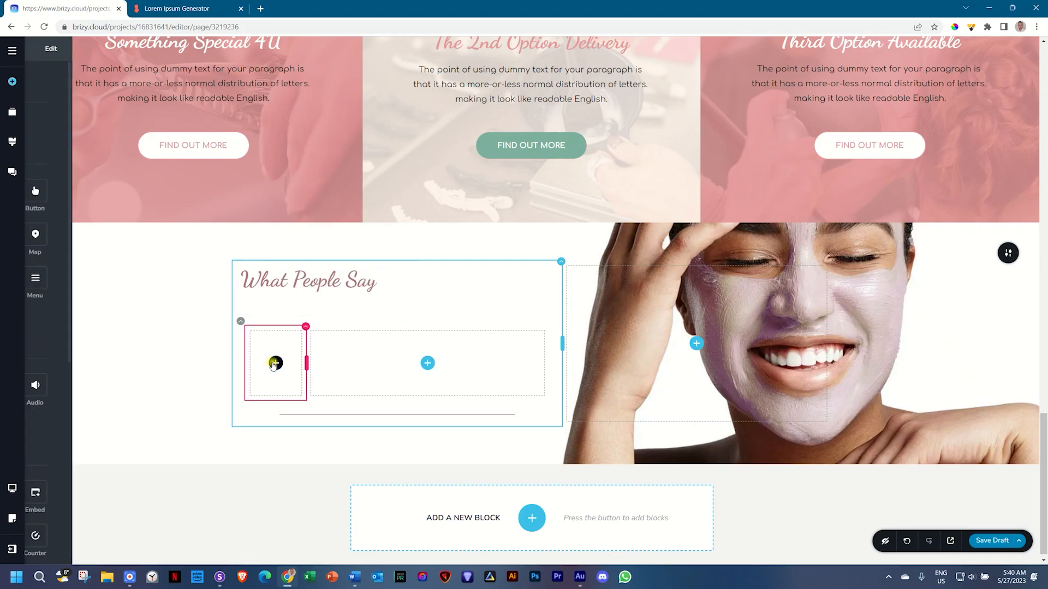
pyautogui.moveTo(96, 191); pyautogui.dragTo(276, 371)
pyautogui.click(211, 316)
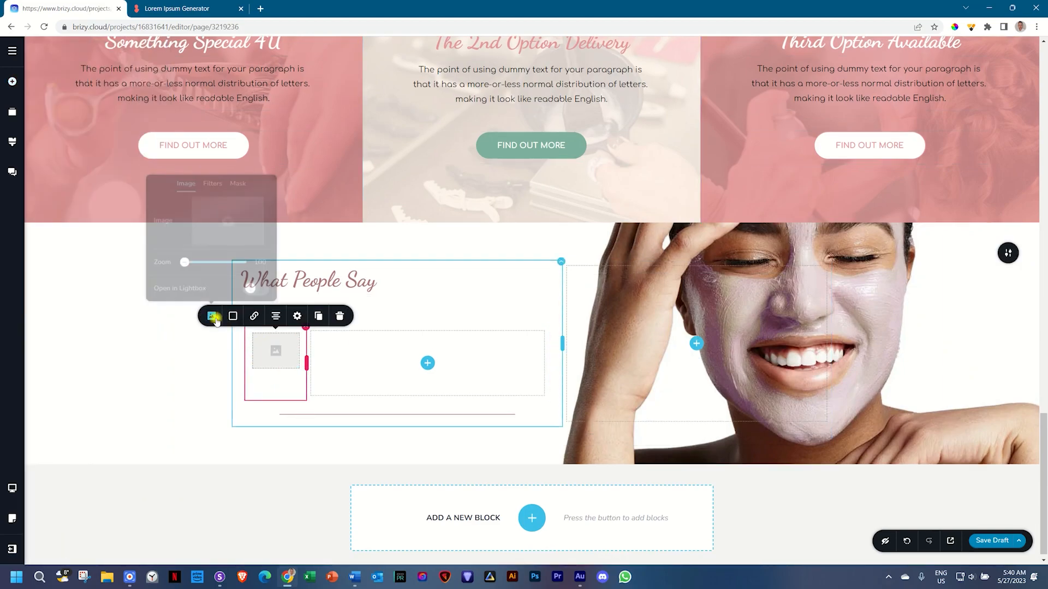
pyautogui.click(228, 218)
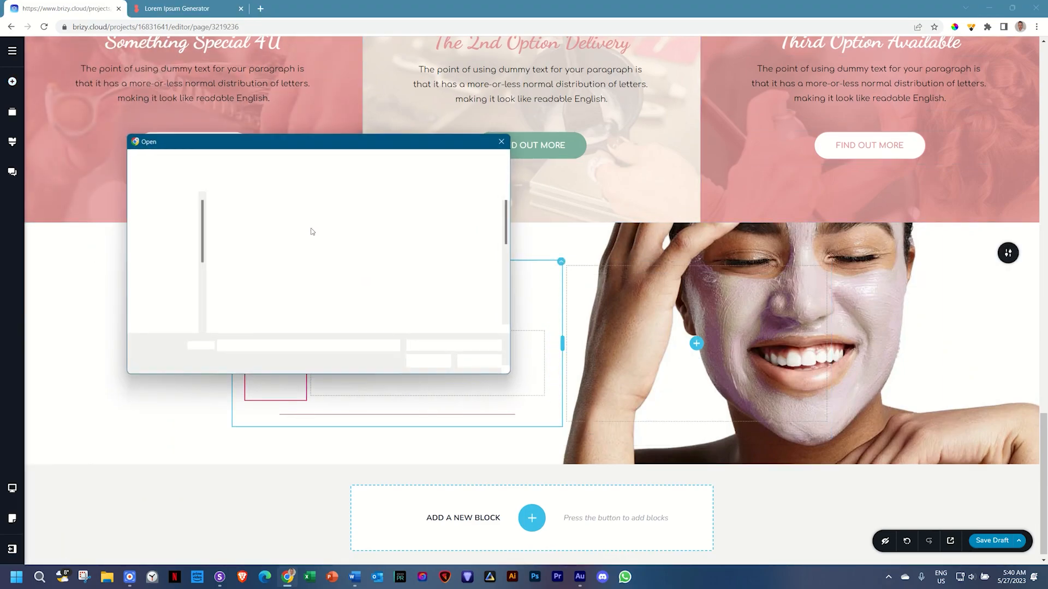
pyautogui.scroll(-3, 313, 242)
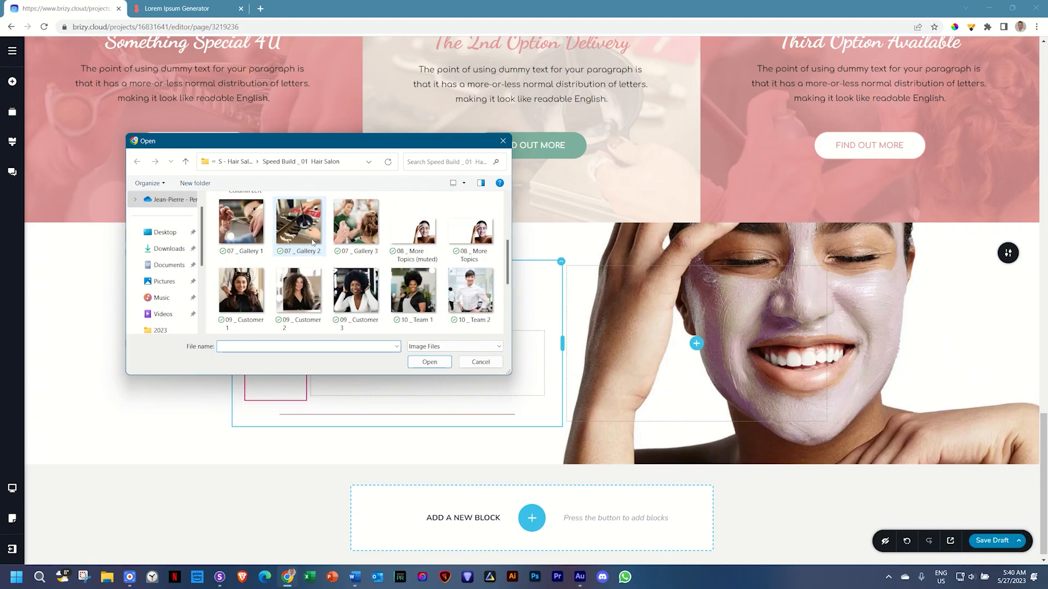
pyautogui.click(246, 296)
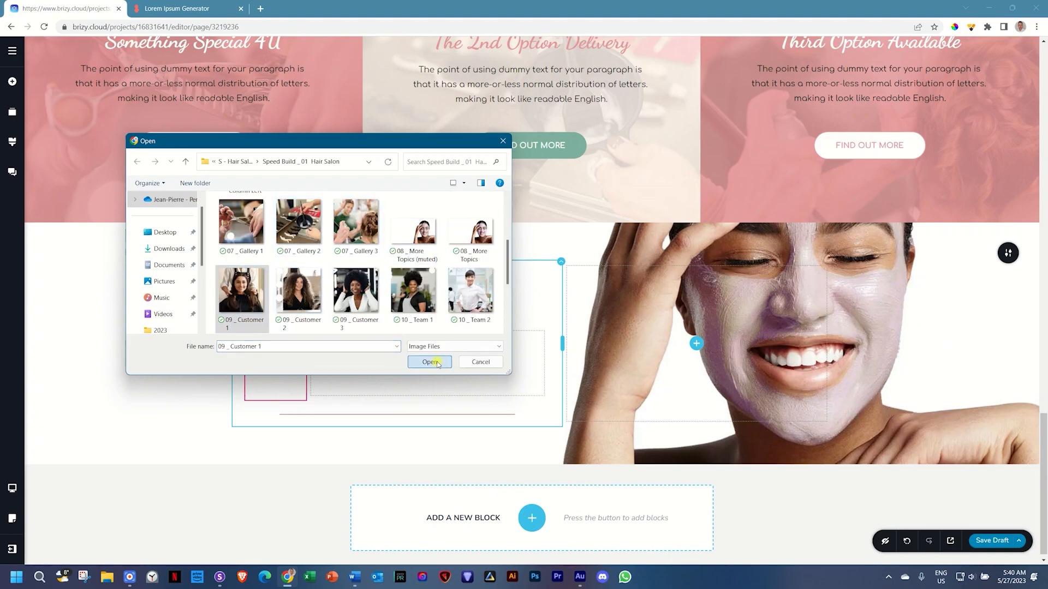
pyautogui.click(431, 363)
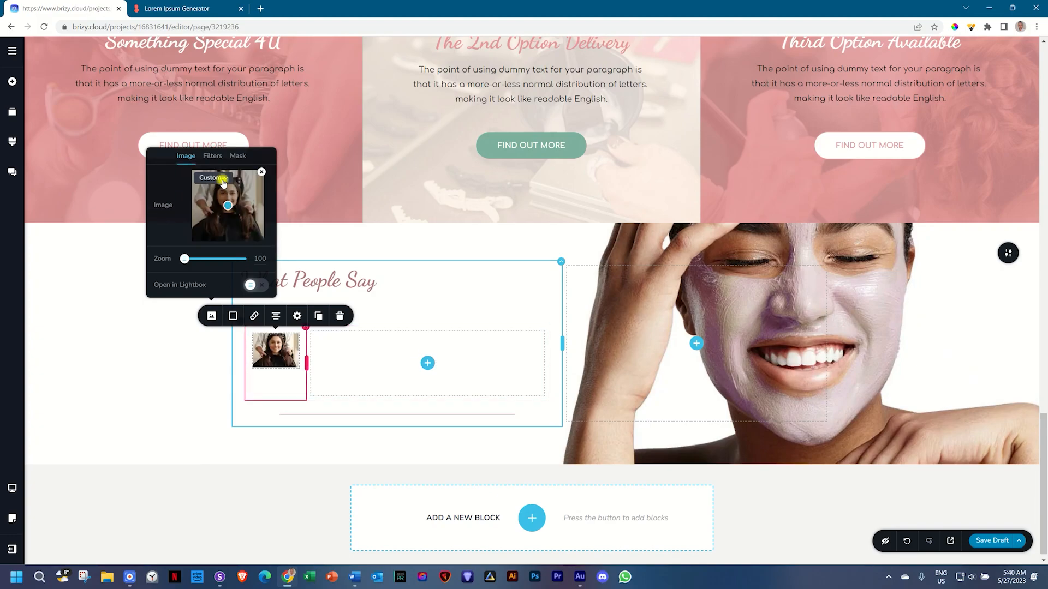
# - Set the customer photo to Original size and apply a circle mask with its size set to Fit
pyautogui.click(223, 180)
pyautogui.click(216, 205)
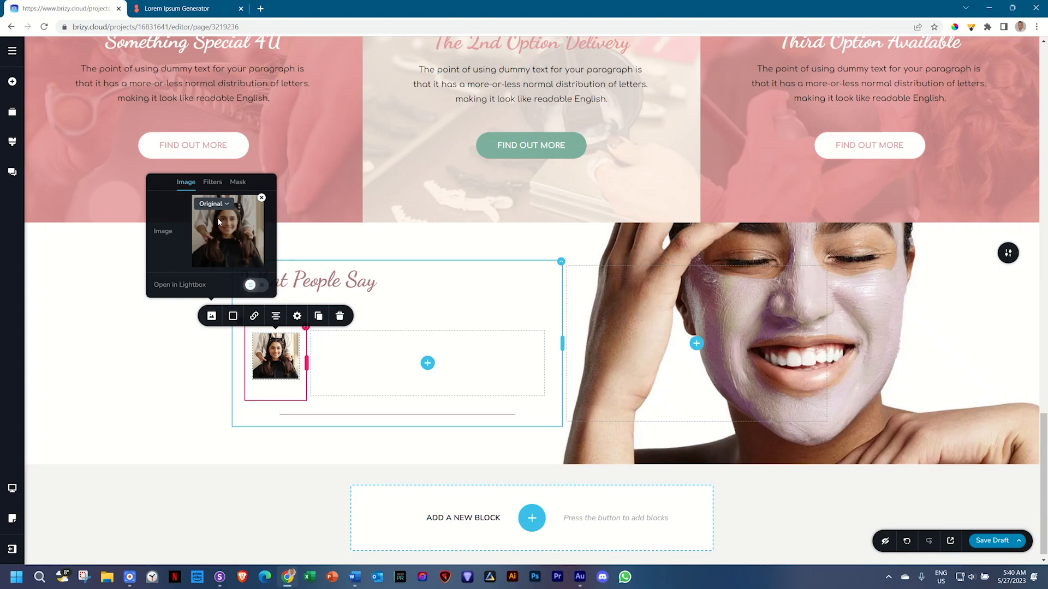
pyautogui.click(238, 181)
pyautogui.click(227, 284)
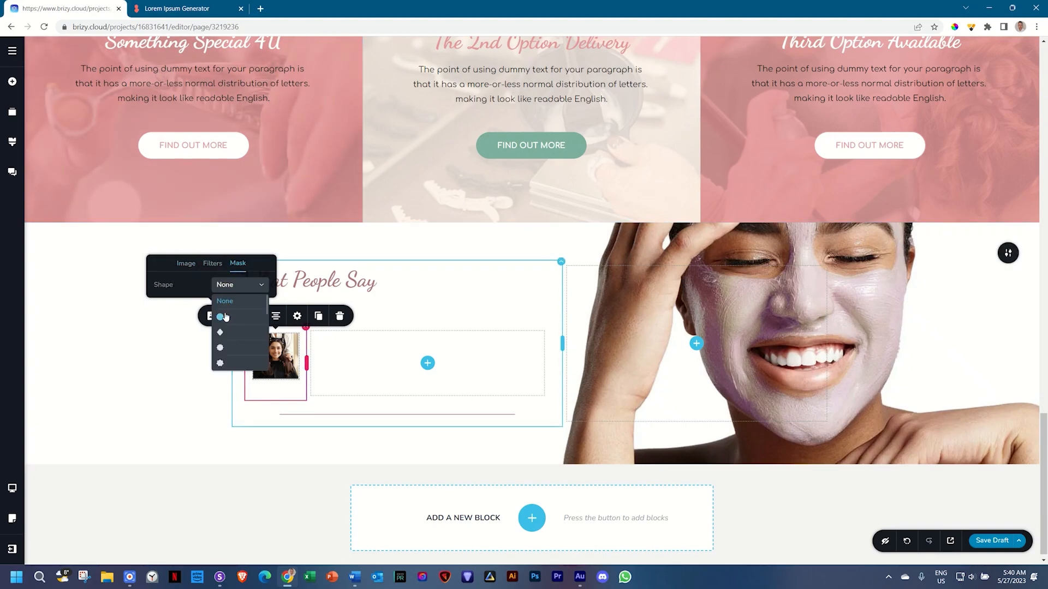
pyautogui.click(223, 317)
pyautogui.click(223, 262)
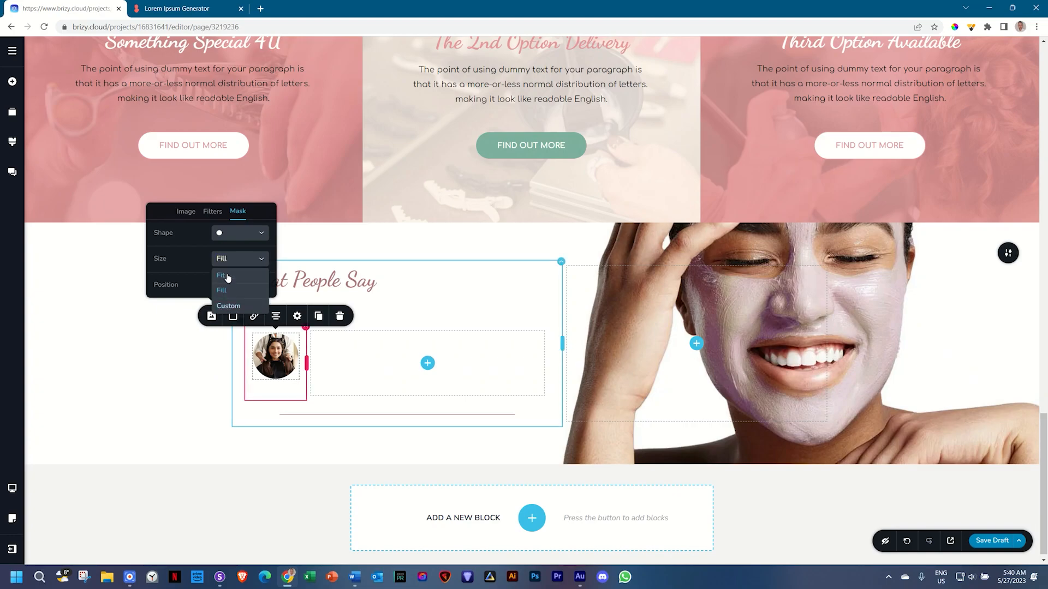
pyautogui.click(224, 277)
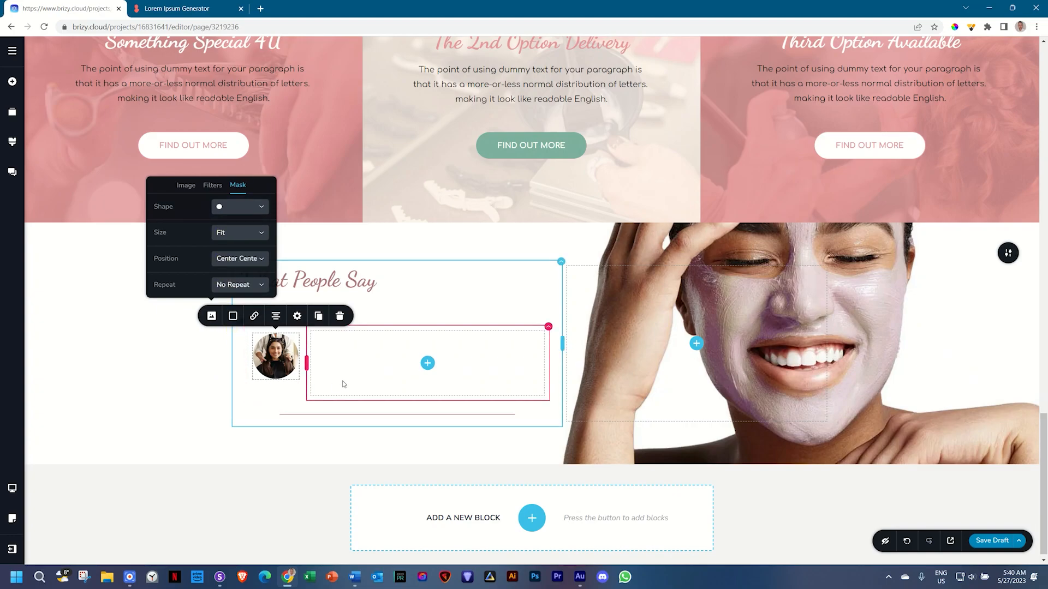
# - Add a text element to the wide column beside the photo, enclose its placeholder paragraph in quotation marks and italicize it
pyautogui.click(428, 363)
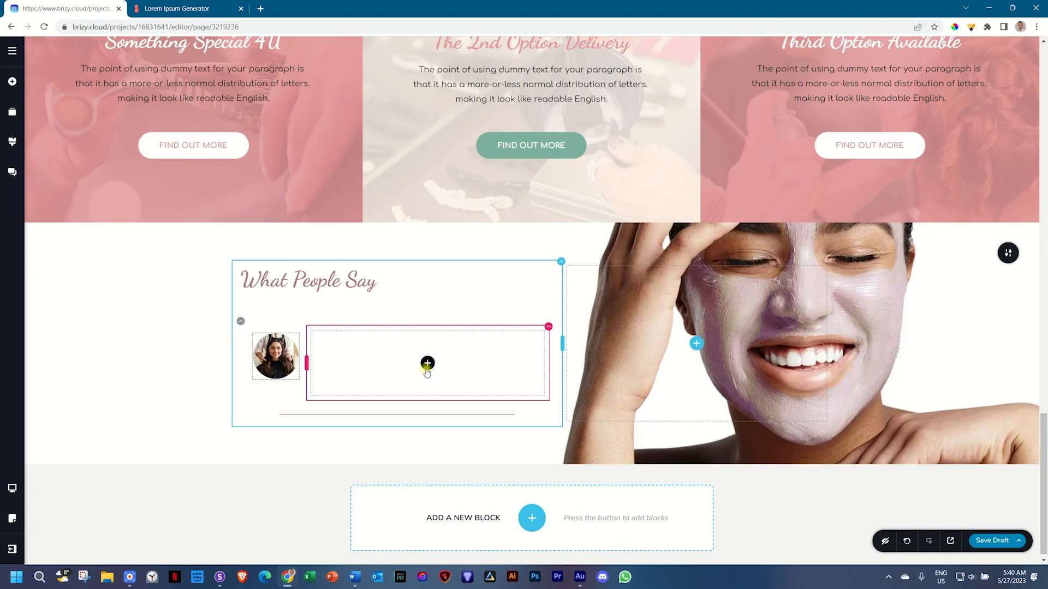
pyautogui.moveTo(61, 190); pyautogui.dragTo(414, 377)
pyautogui.click(379, 355)
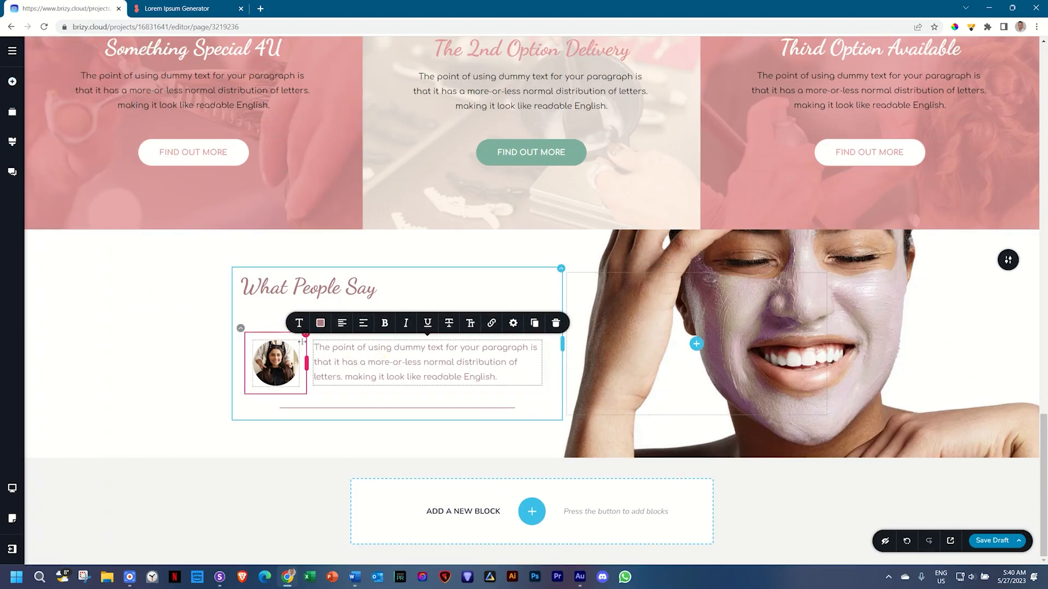
pyautogui.write("'")
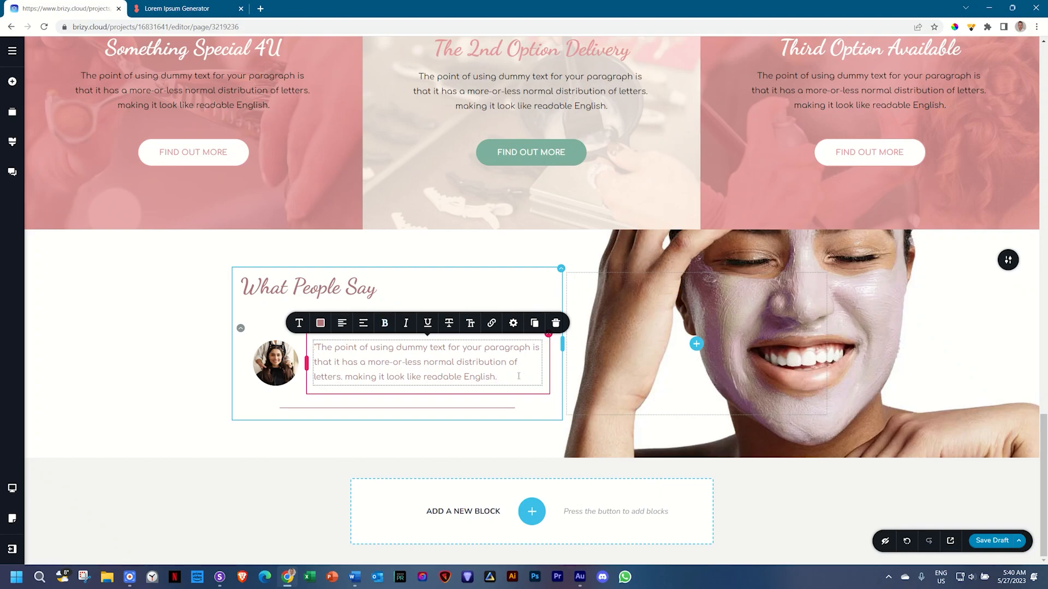
pyautogui.click(403, 324)
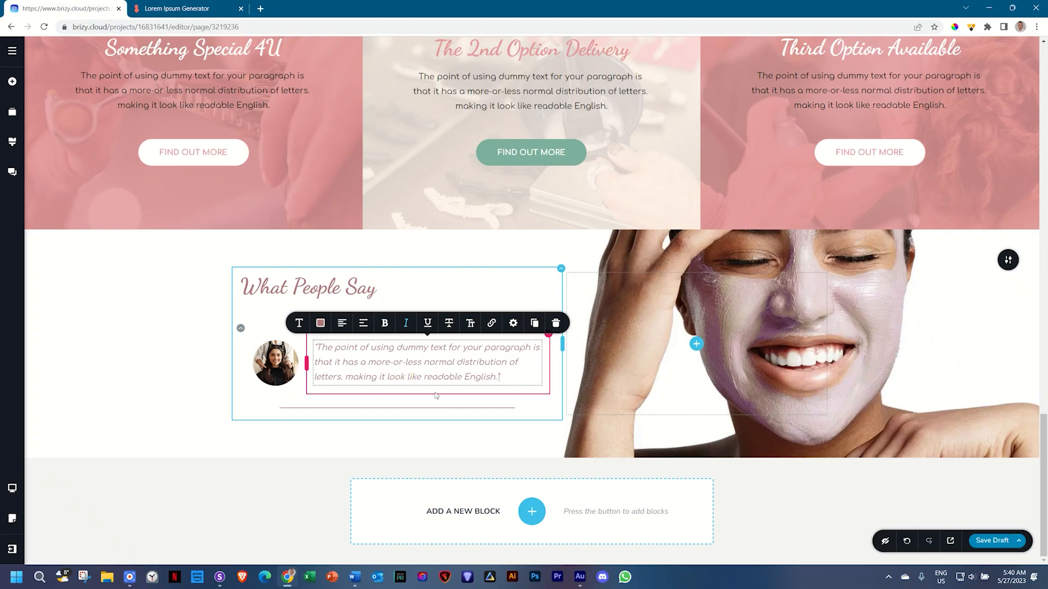
pyautogui.click(426, 399)
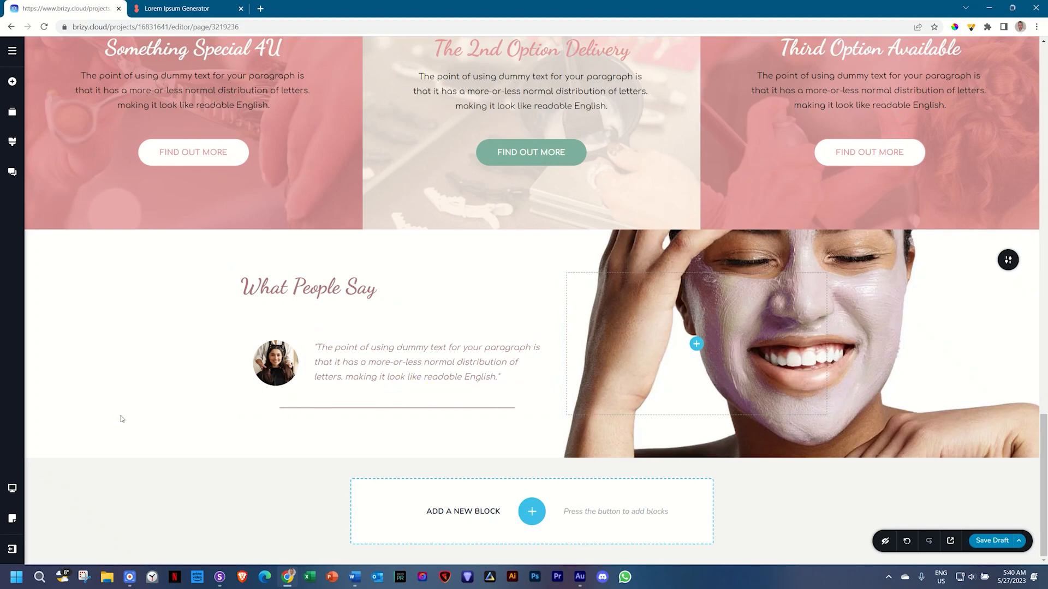
# - Recolor the "What People Say" heading with the green palette color
pyautogui.click(299, 298)
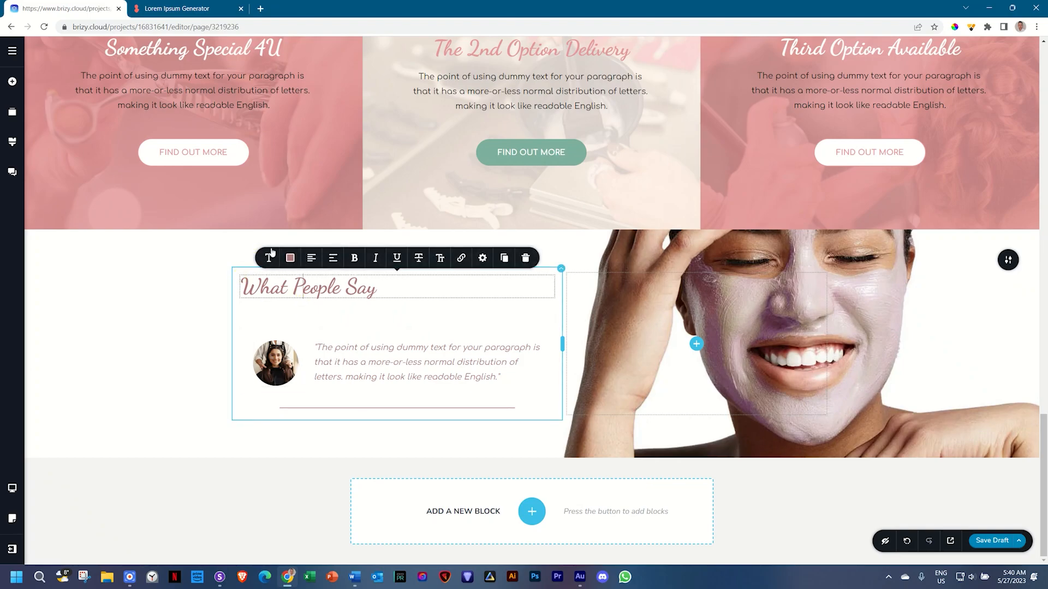
pyautogui.click(290, 258)
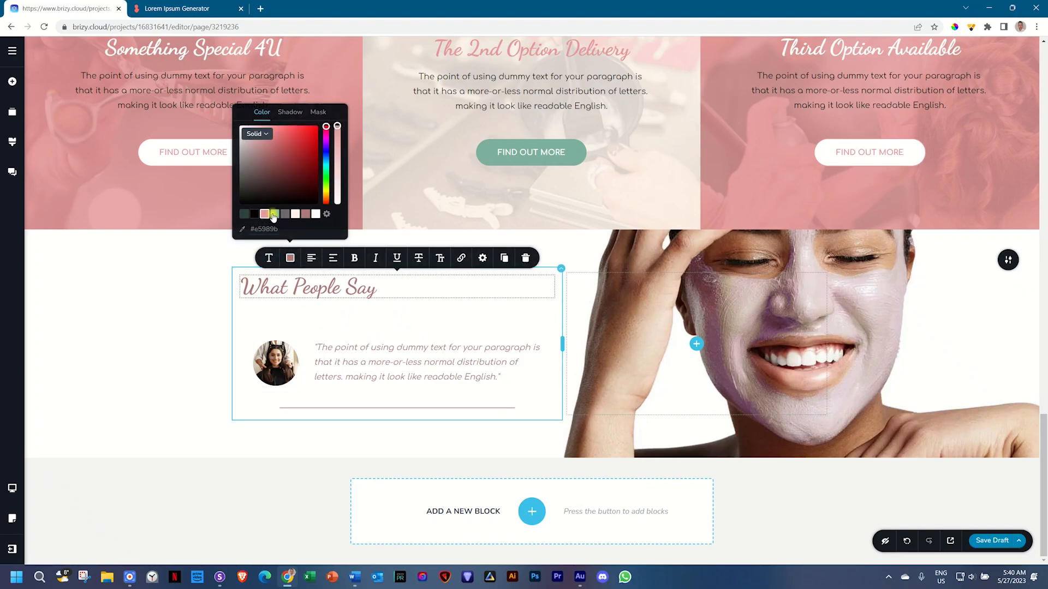
pyautogui.click(274, 214)
pyautogui.click(152, 481)
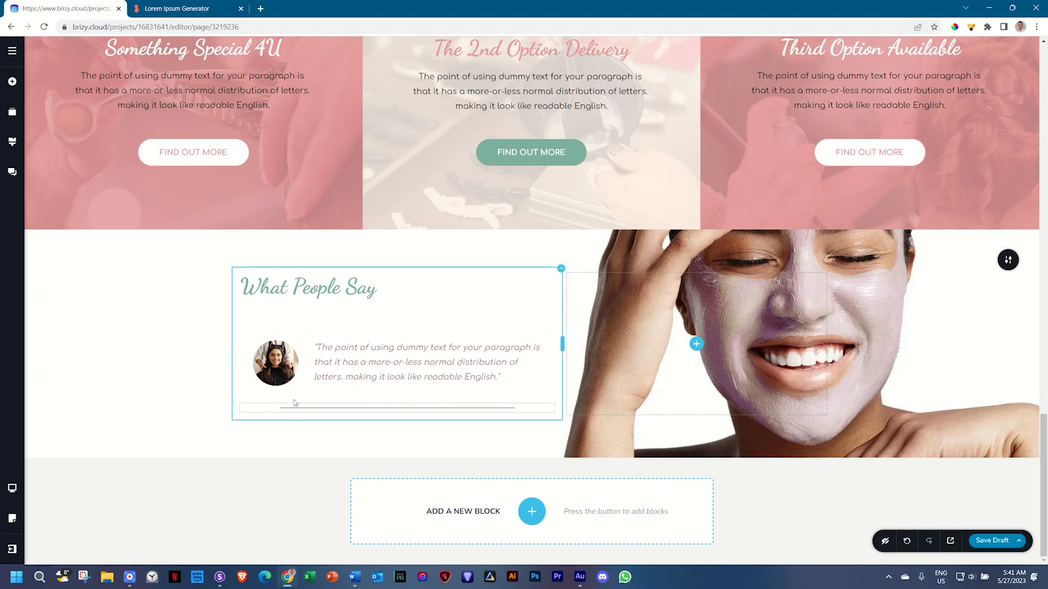
# - Place a duplicate of the testimonial row below the line, with its photo column to the right of the quote
pyautogui.click(241, 328)
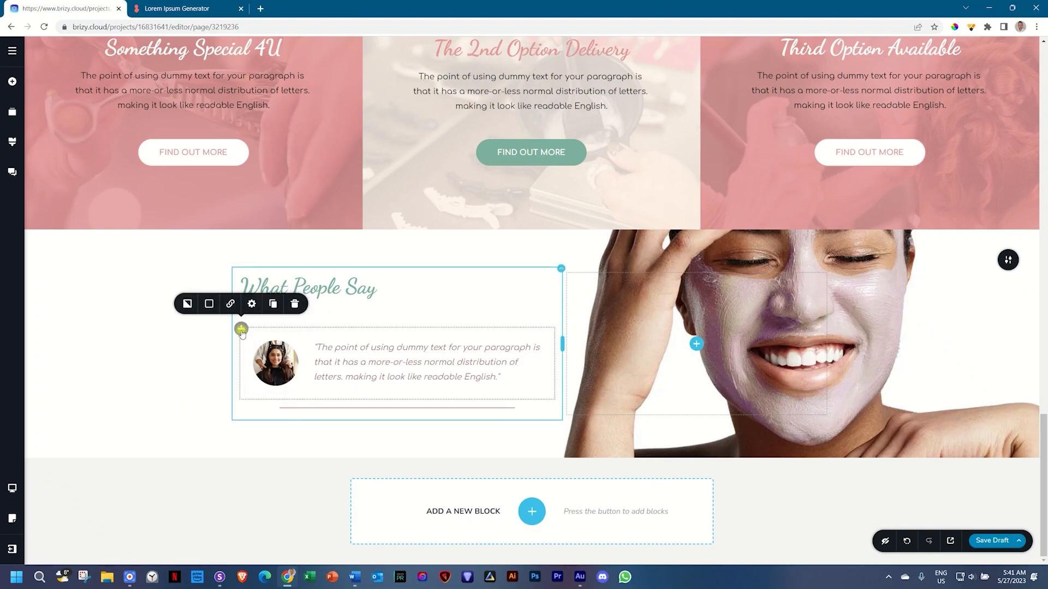
pyautogui.click(273, 304)
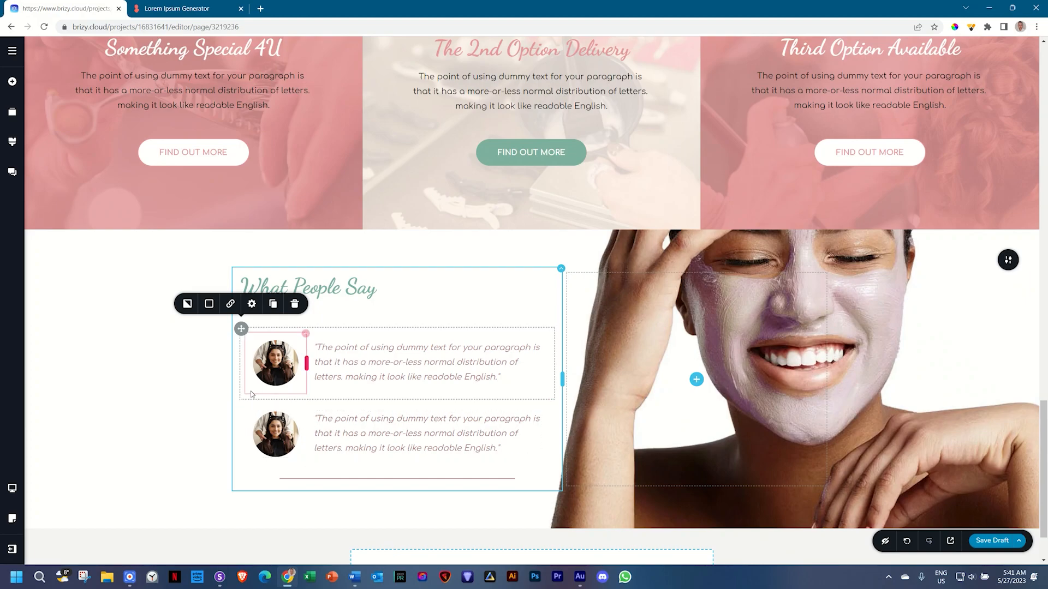
pyautogui.moveTo(241, 399); pyautogui.dragTo(247, 479)
pyautogui.click(306, 428)
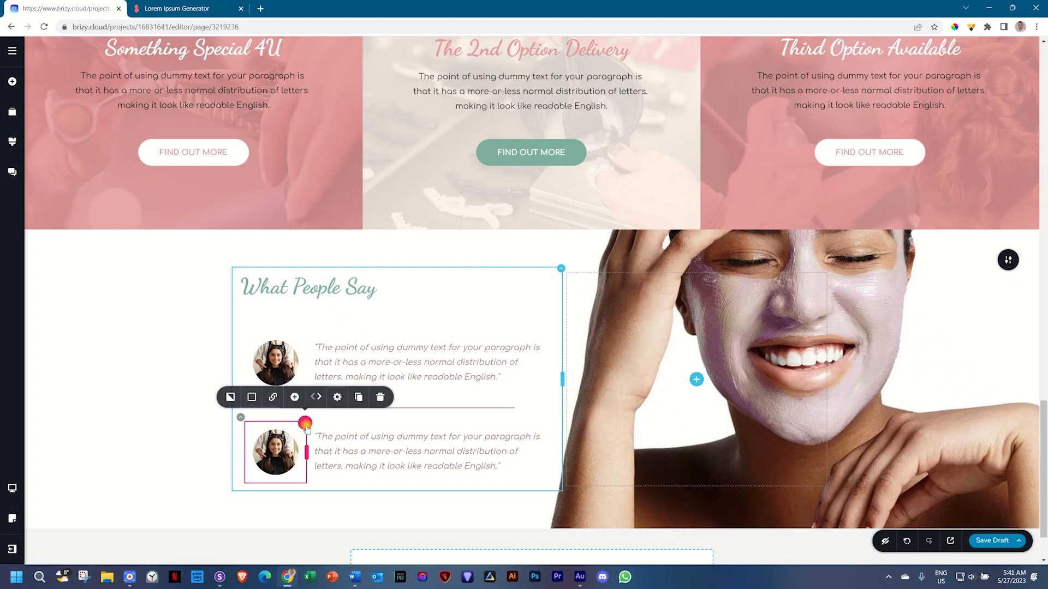
pyautogui.click(317, 398)
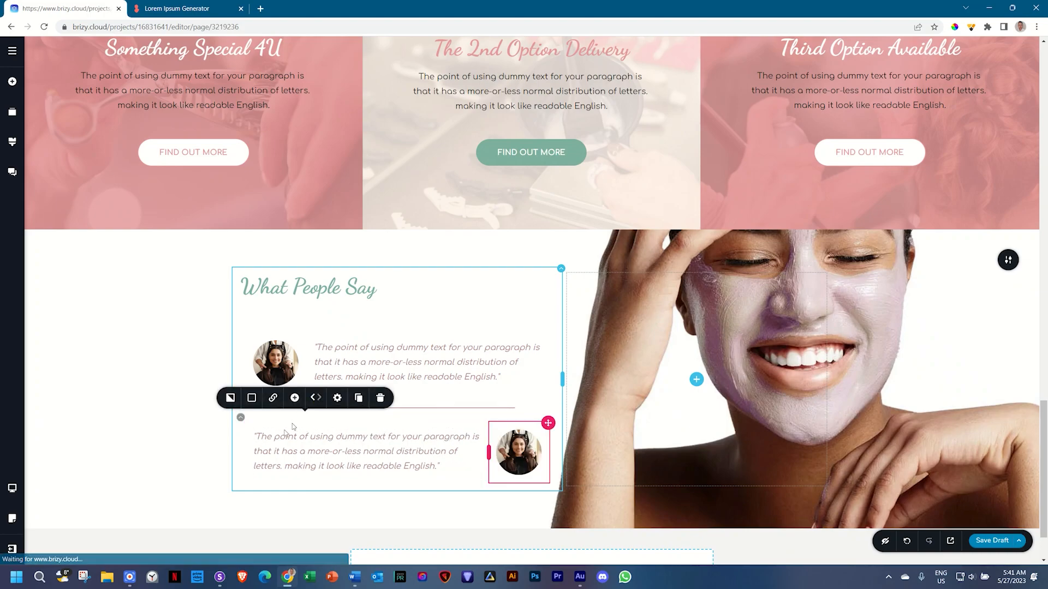
# - Replace the photo in the second testimonial with the "09 _ Customer 3" image
pyautogui.click(512, 456)
pyautogui.click(454, 412)
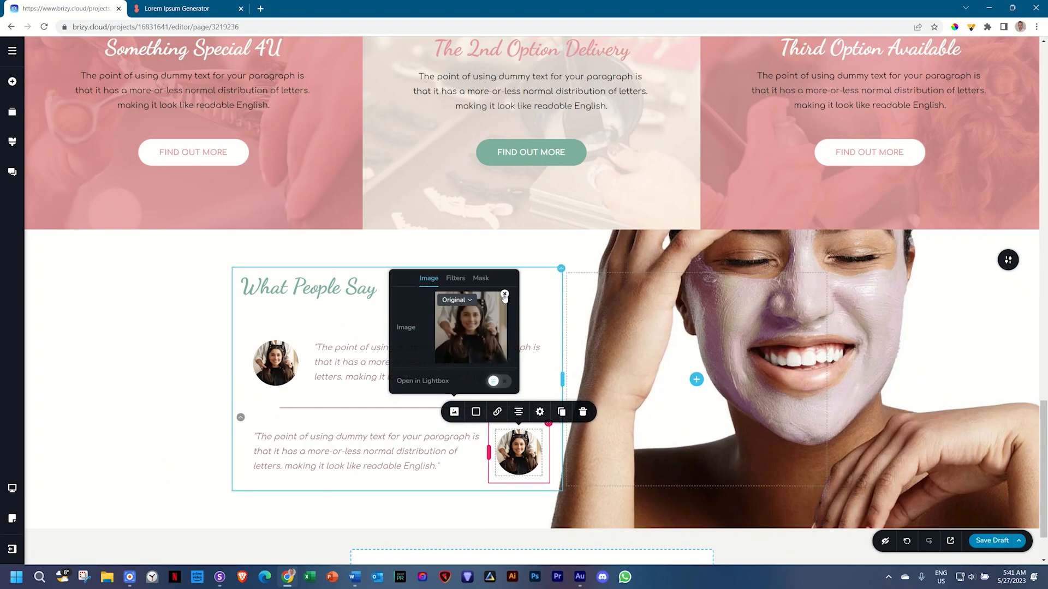
pyautogui.click(505, 295)
pyautogui.click(463, 331)
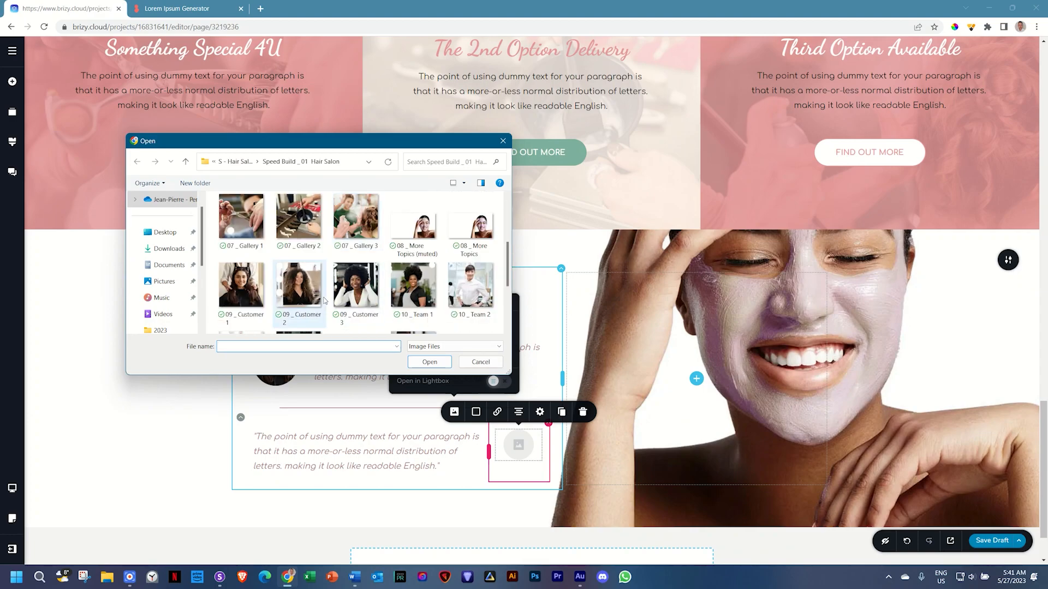
pyautogui.click(355, 286)
pyautogui.click(421, 363)
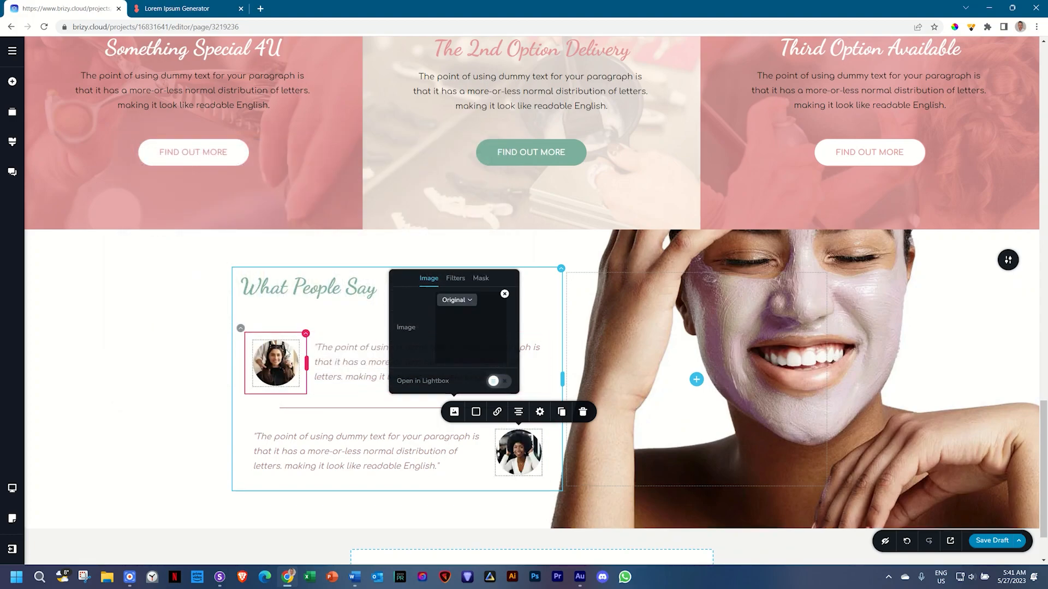
pyautogui.click(275, 363)
pyautogui.click(155, 437)
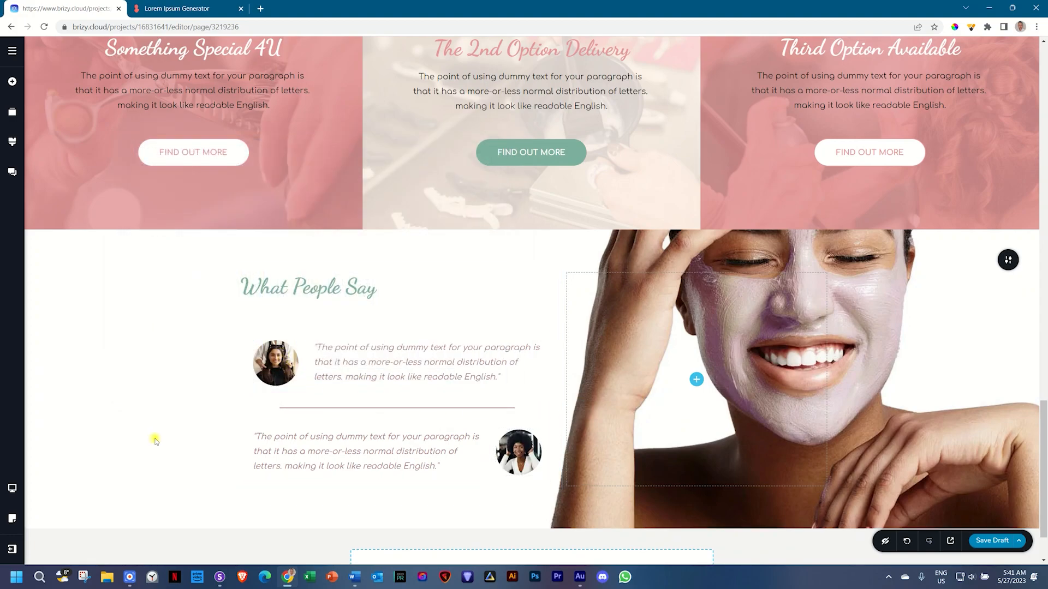
pyautogui.scroll(-1, 157, 421)
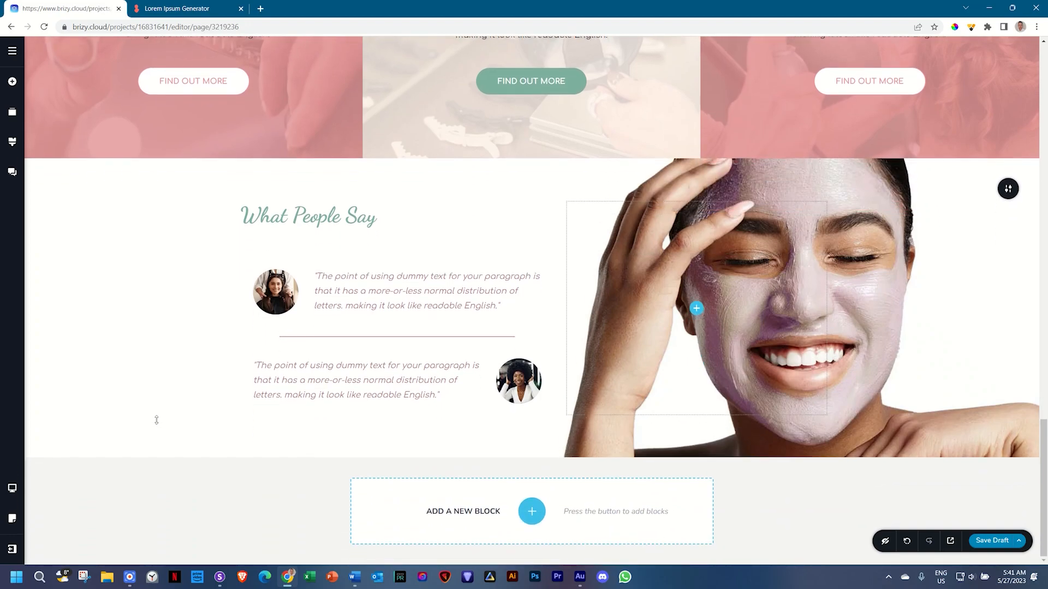
pyautogui.click(329, 337)
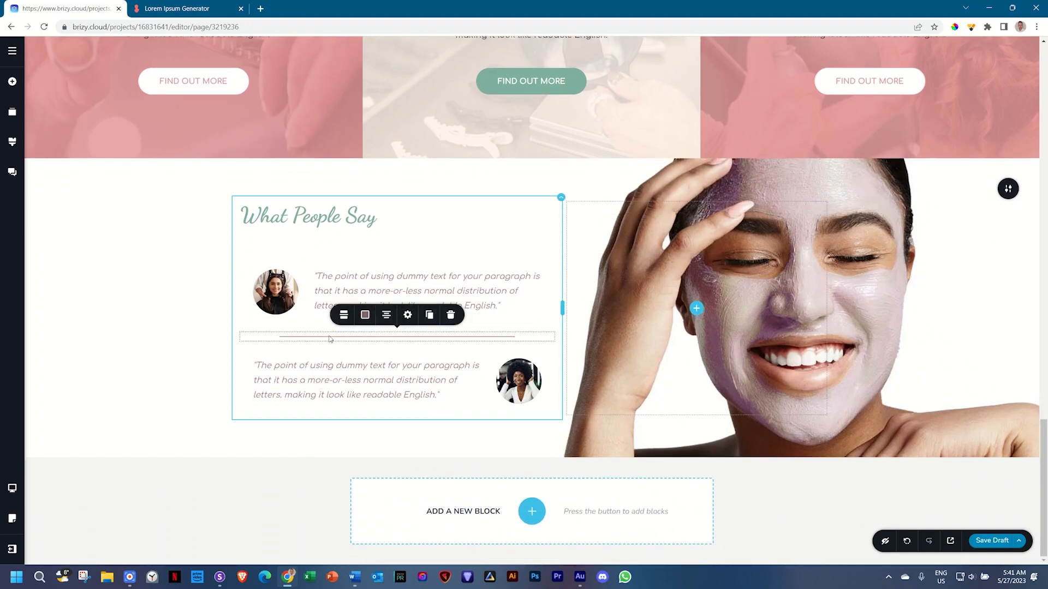
pyautogui.click(344, 314)
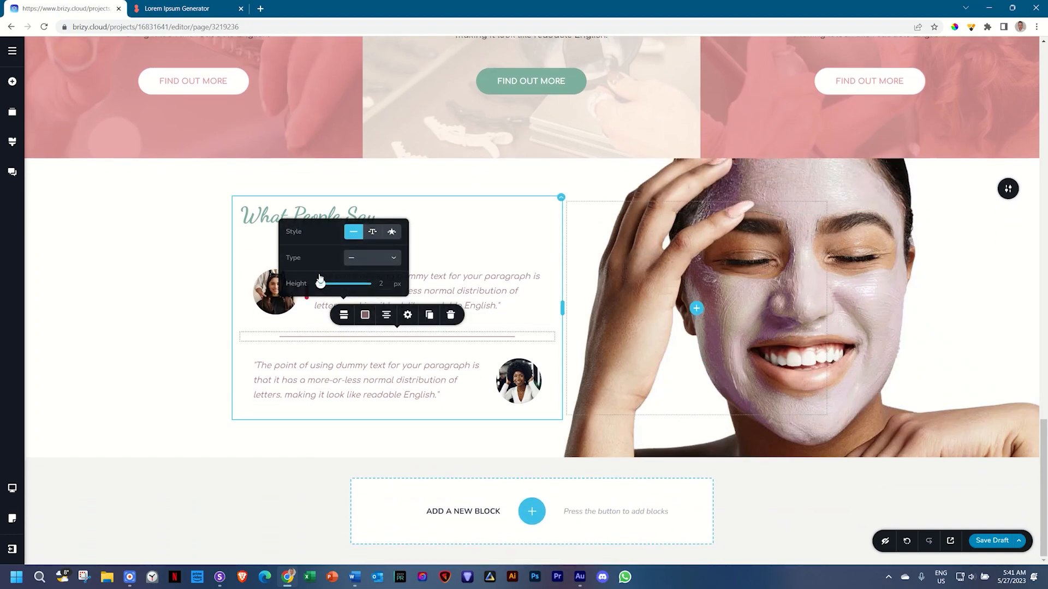
pyautogui.click(140, 352)
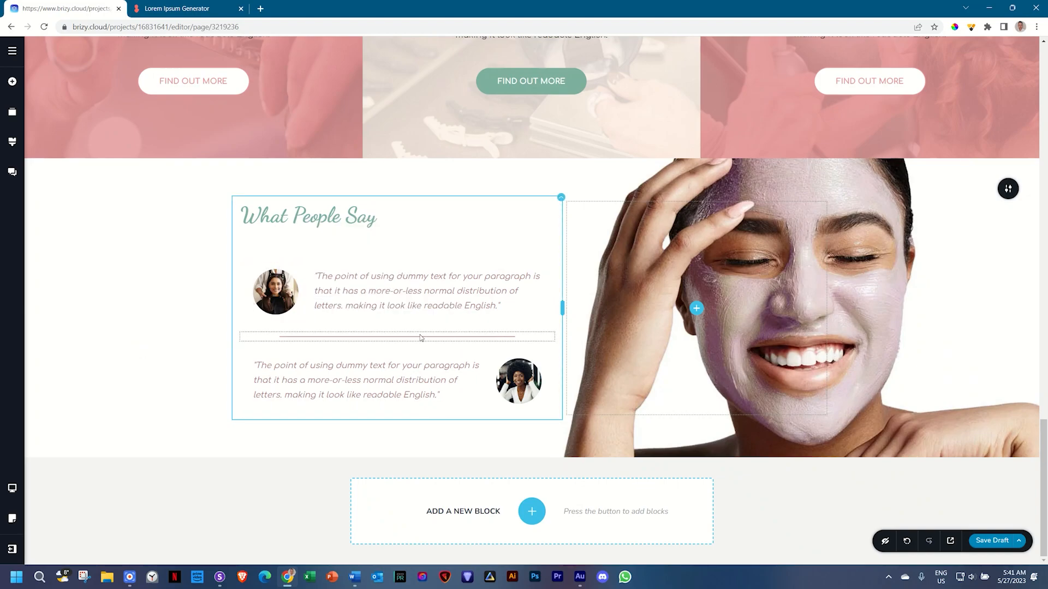
# - Increase the top padding of the "What People Say" block to 160 px
pyautogui.scroll(3, 103, 369)
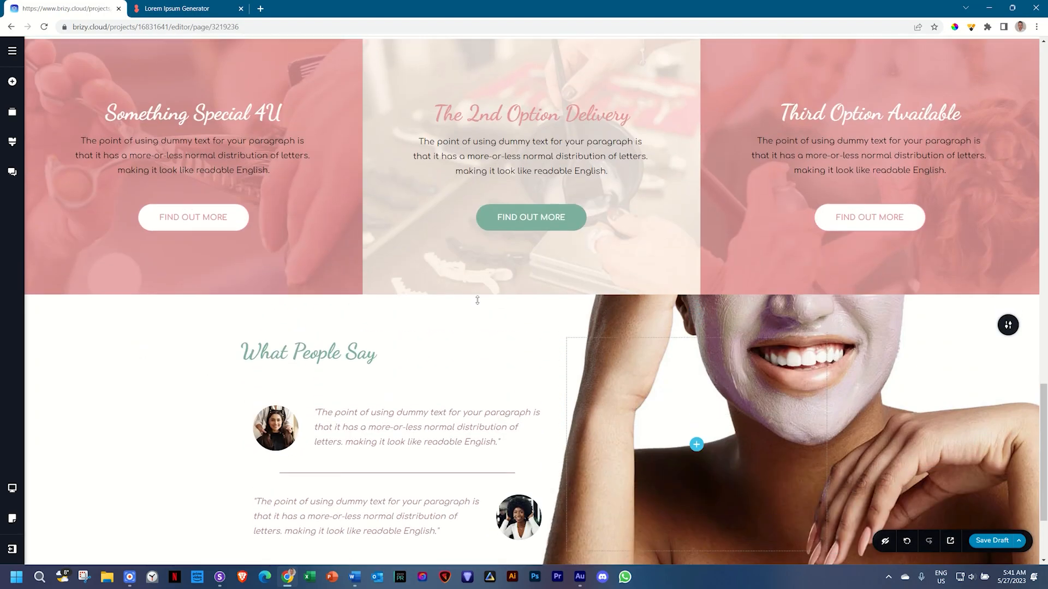
pyautogui.scroll(-1, 475, 302)
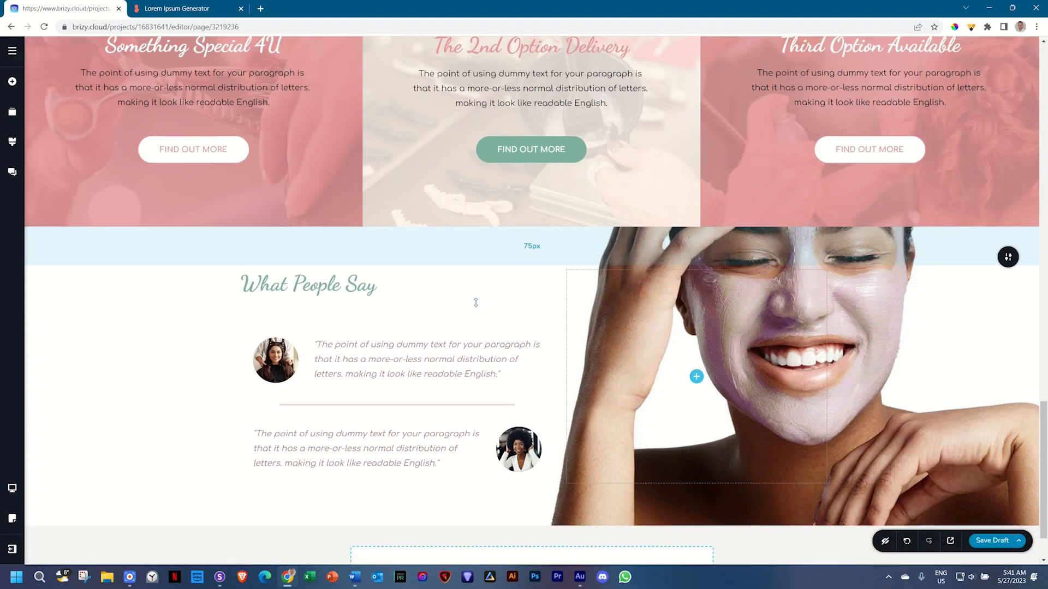
pyautogui.moveTo(503, 238); pyautogui.dragTo(491, 285)
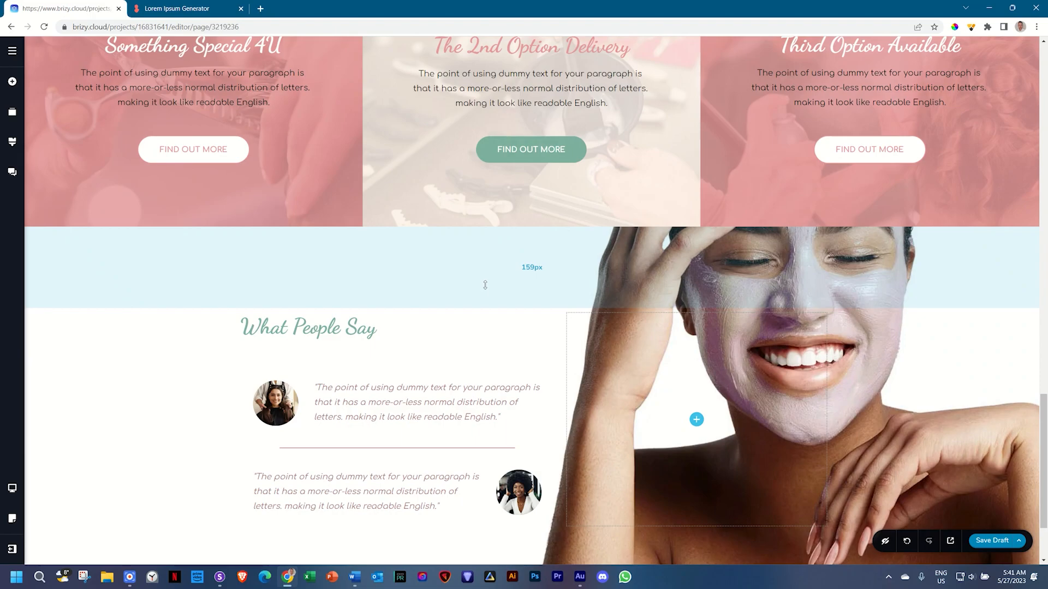
pyautogui.moveTo(484, 285); pyautogui.dragTo(480, 287)
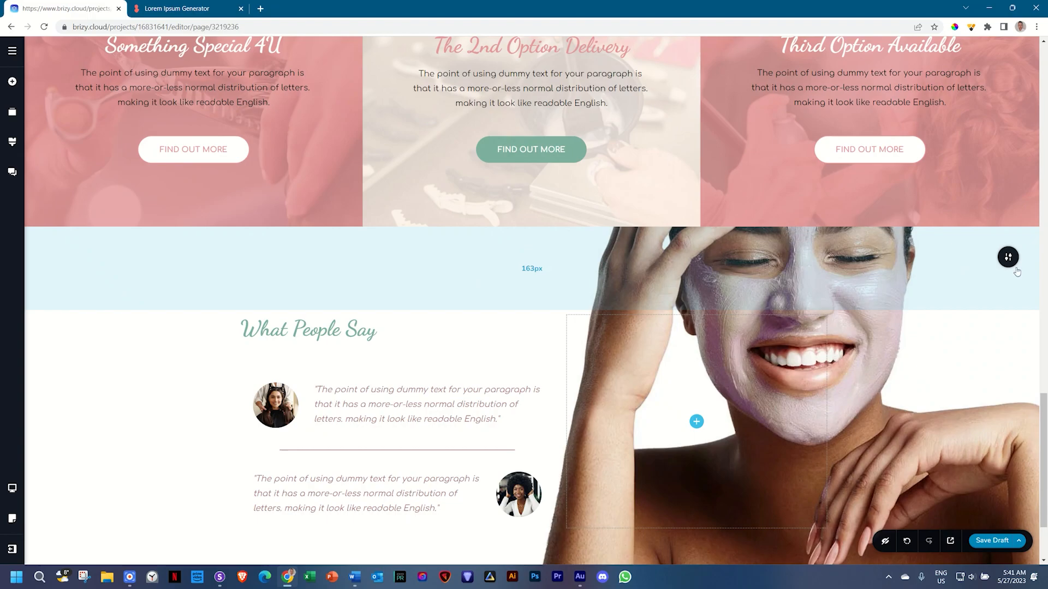
pyautogui.click(1009, 258)
pyautogui.click(965, 258)
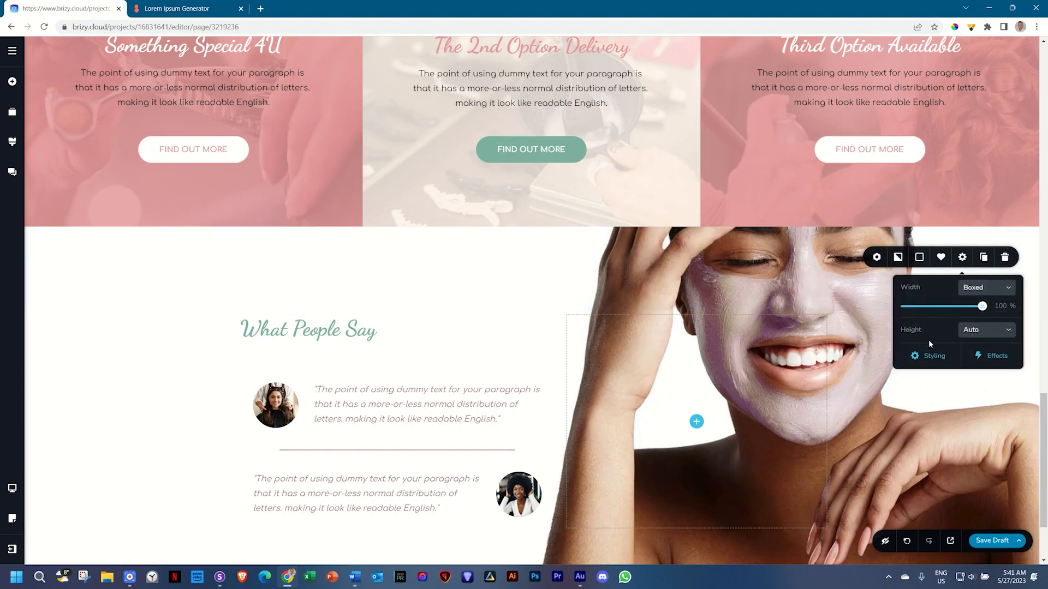
pyautogui.click(930, 357)
pyautogui.doubleClick(1016, 137)
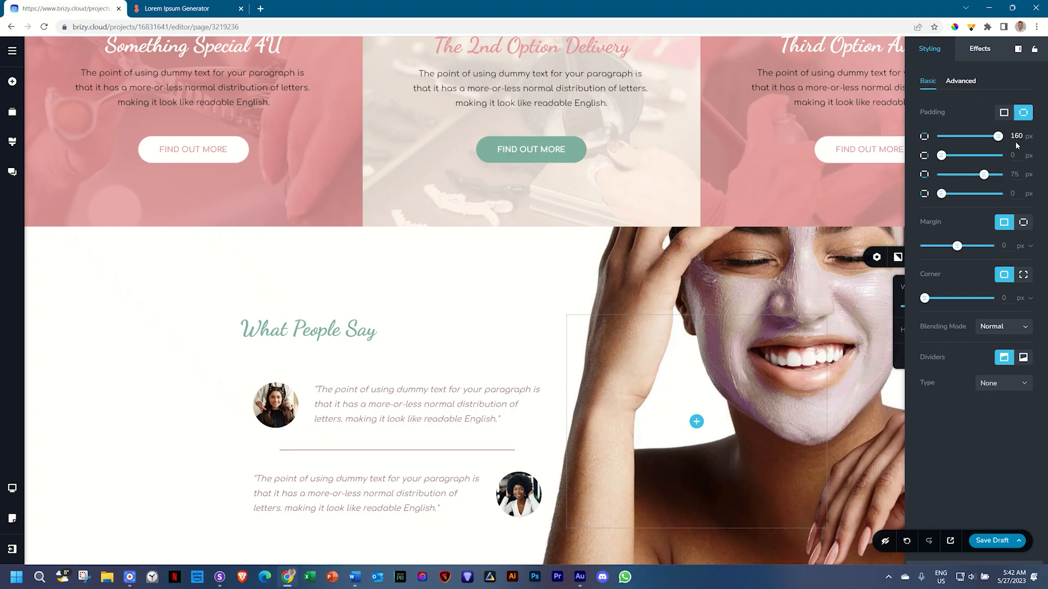
pyautogui.click(494, 322)
# - Increase the bottom padding of the "What People Say" block to match its top padding, and save the page draft
pyautogui.scroll(-2, 220, 341)
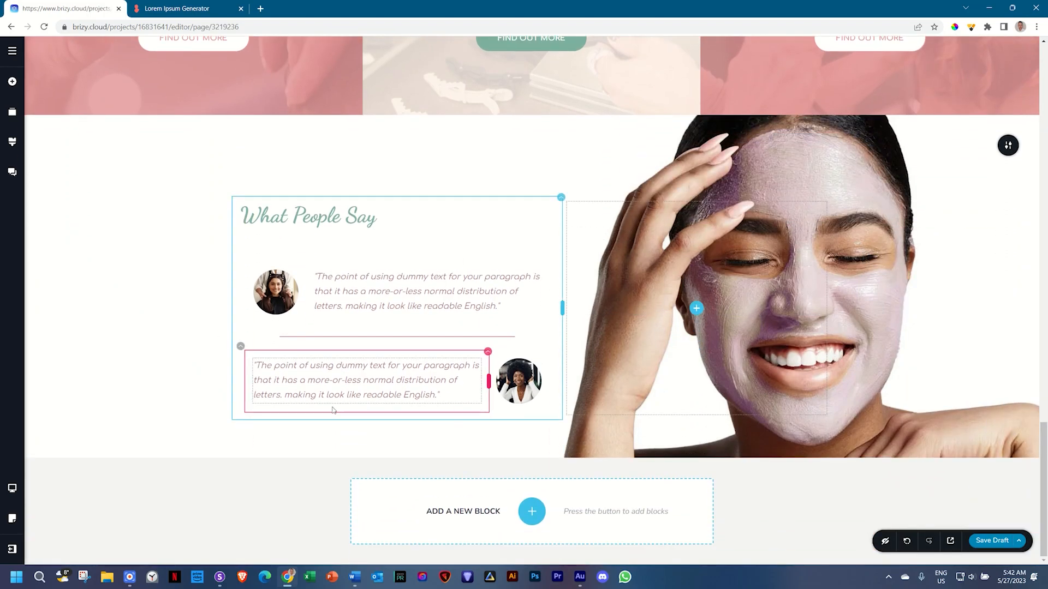
pyautogui.moveTo(377, 458); pyautogui.dragTo(375, 490)
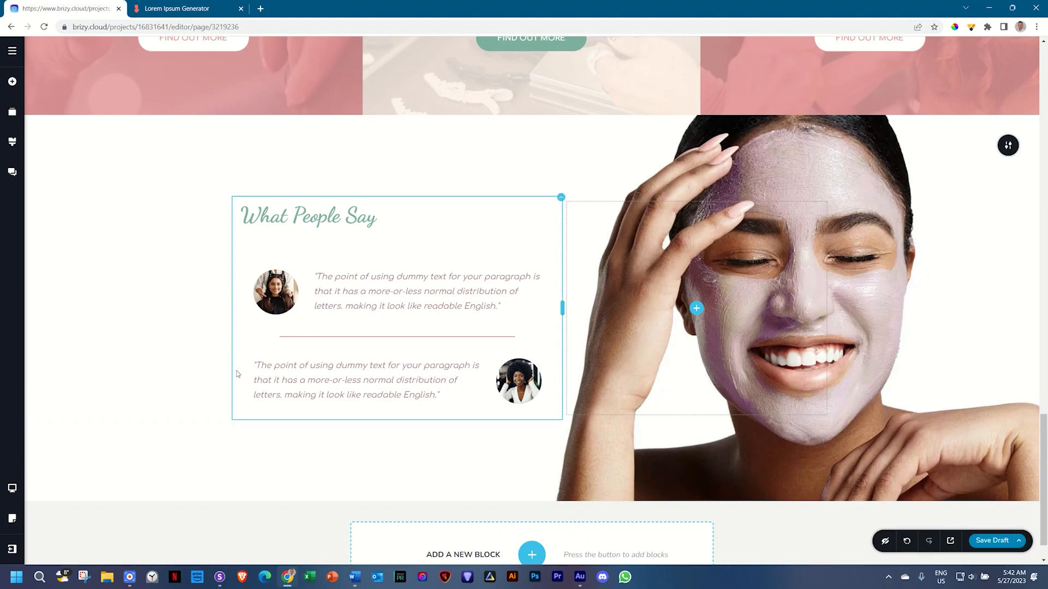
pyautogui.scroll(-1, 48, 262)
pyautogui.scroll(5, 48, 263)
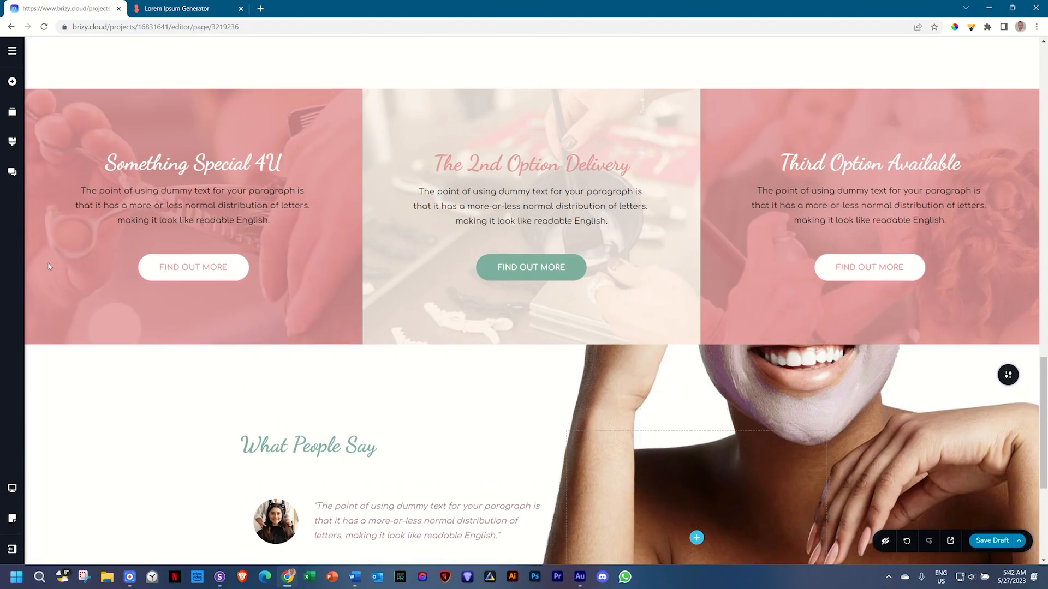
pyautogui.scroll(-5, 48, 266)
pyautogui.scroll(1, 49, 266)
pyautogui.scroll(-1, 49, 266)
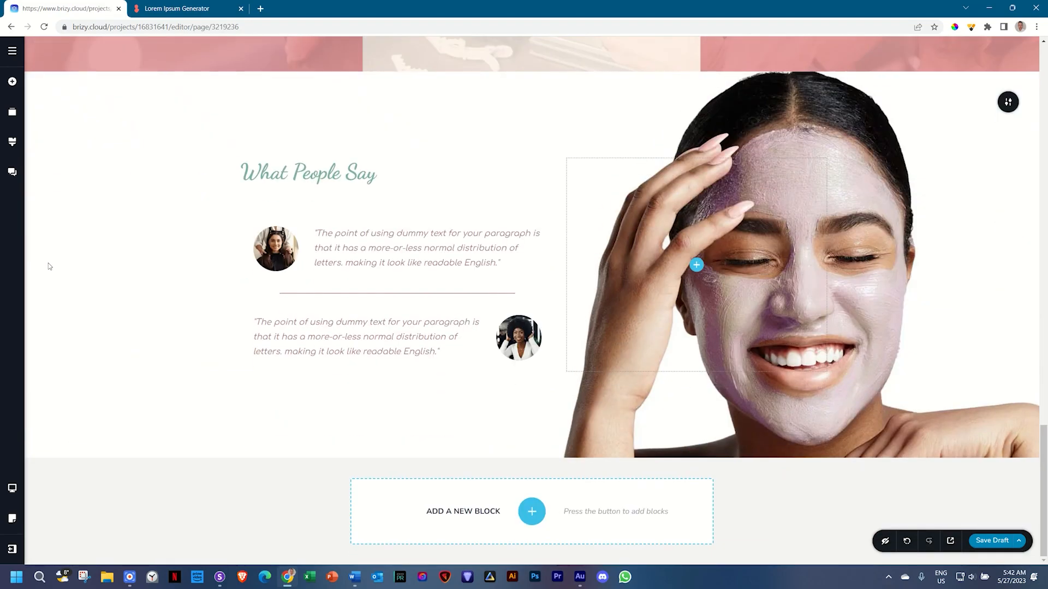
pyautogui.hotkey('ctrl', 's')
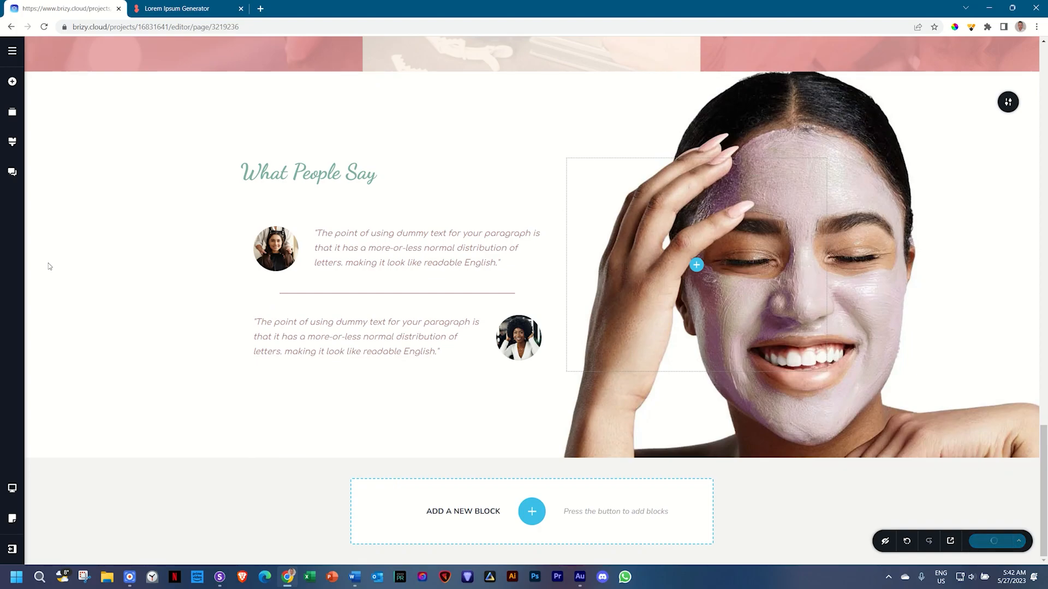
# - Add a blank block below the testimonials and give it a solid green palette background, #7daf9e
pyautogui.click(532, 512)
pyautogui.click(375, 180)
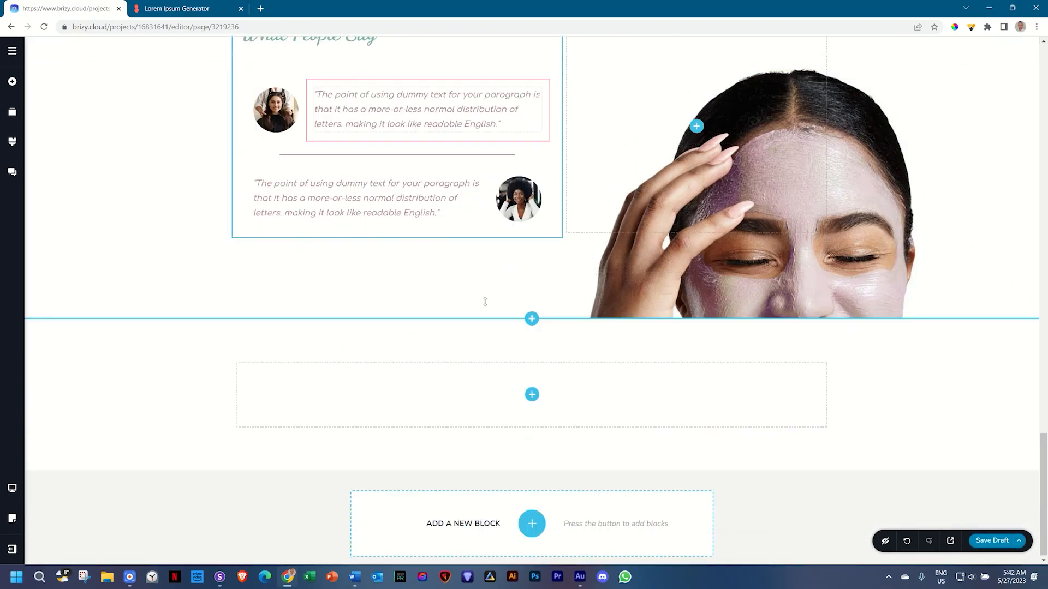
pyautogui.click(1018, 338)
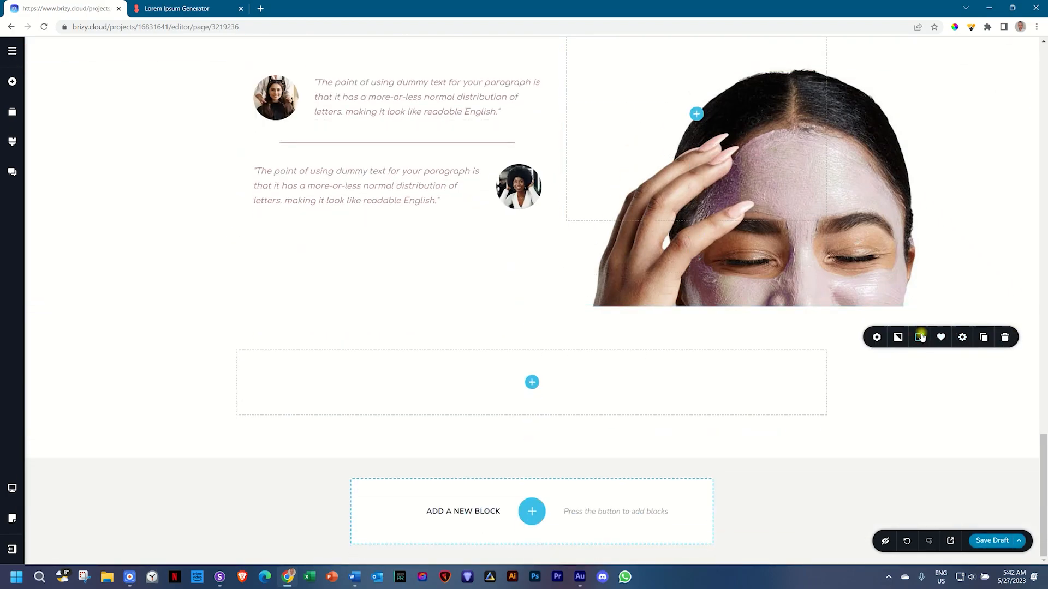
pyautogui.click(919, 338)
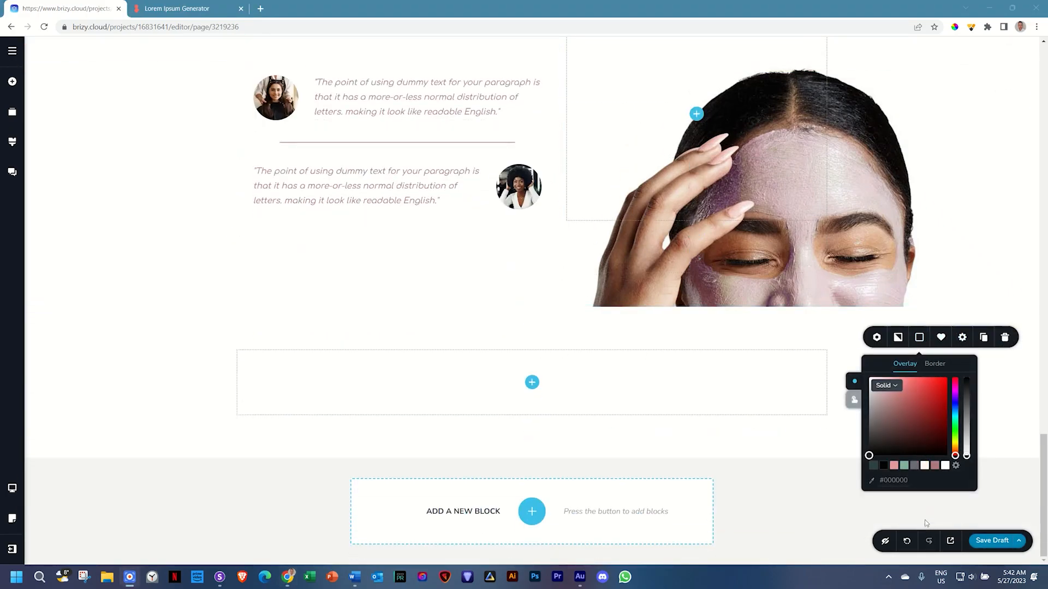
pyautogui.click(905, 466)
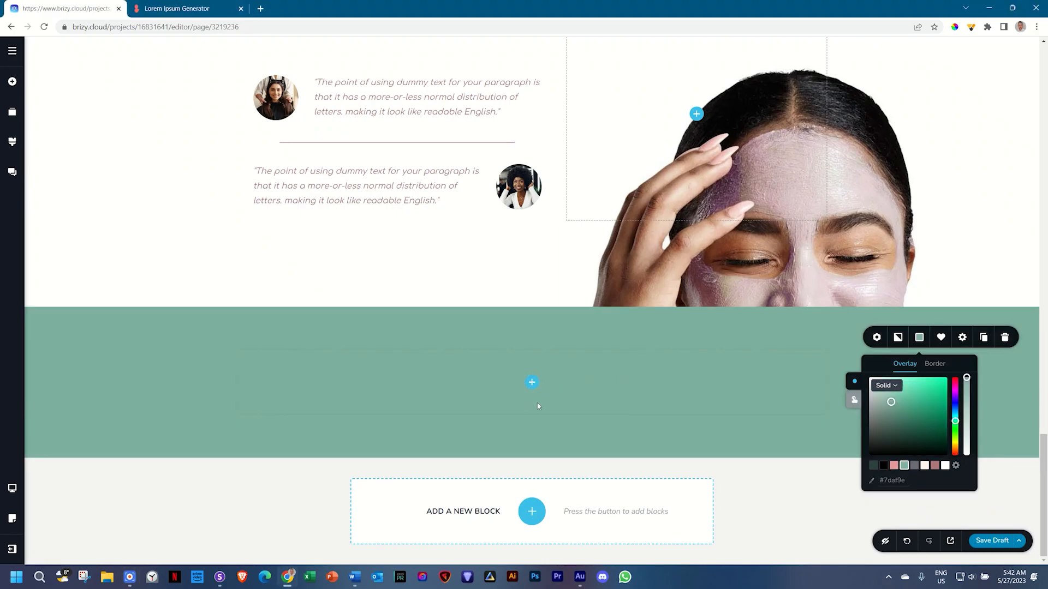
# - Duplicate the "More Ideas to Explore" heading row and move one copy into the empty green block
pyautogui.scroll(10, 545, 391)
pyautogui.scroll(10, 546, 388)
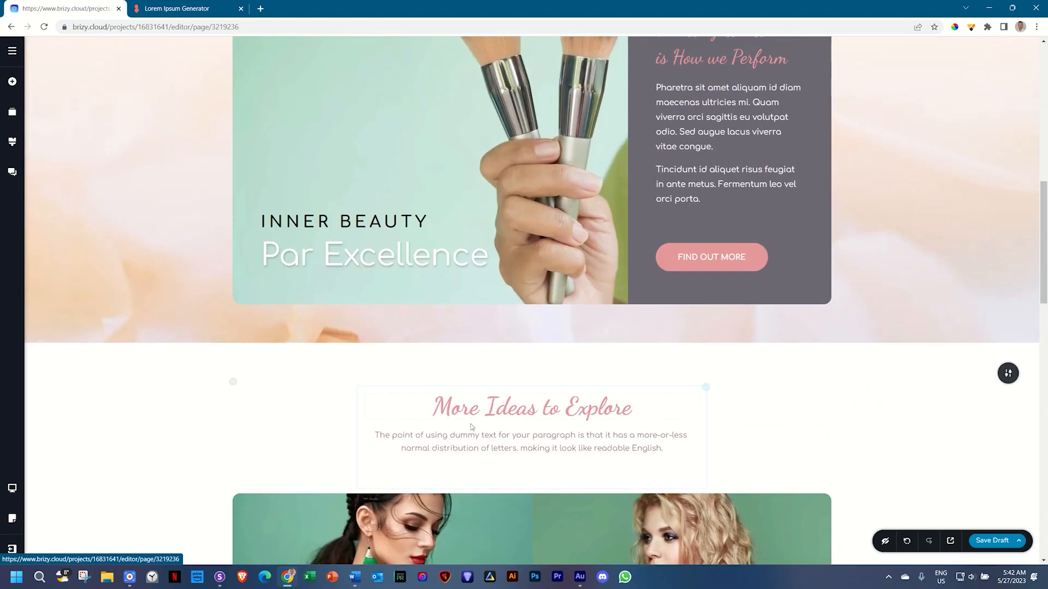
pyautogui.scroll(-1, 535, 416)
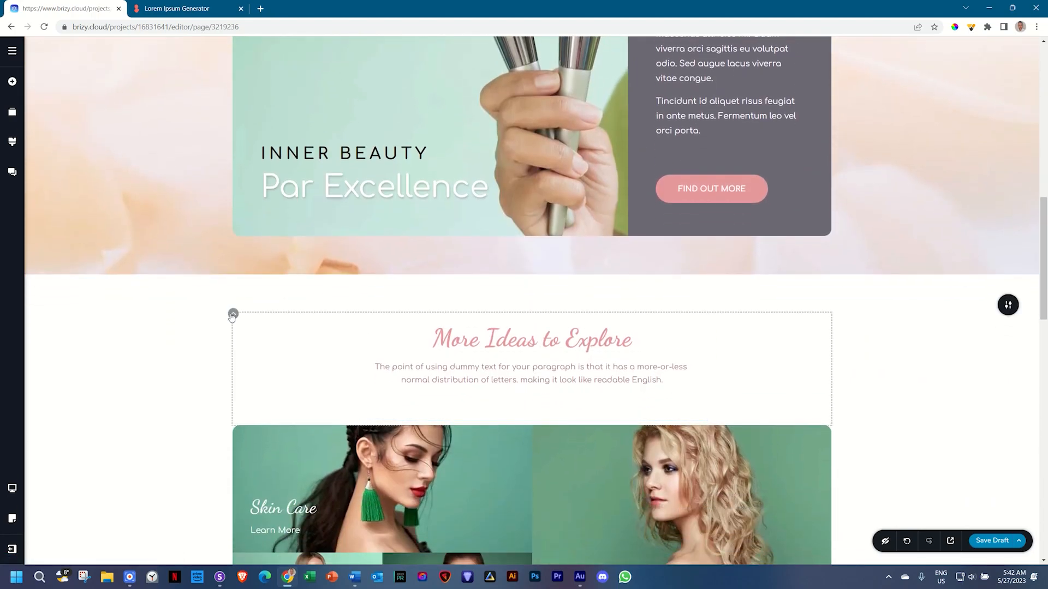
pyautogui.click(234, 313)
pyautogui.click(264, 290)
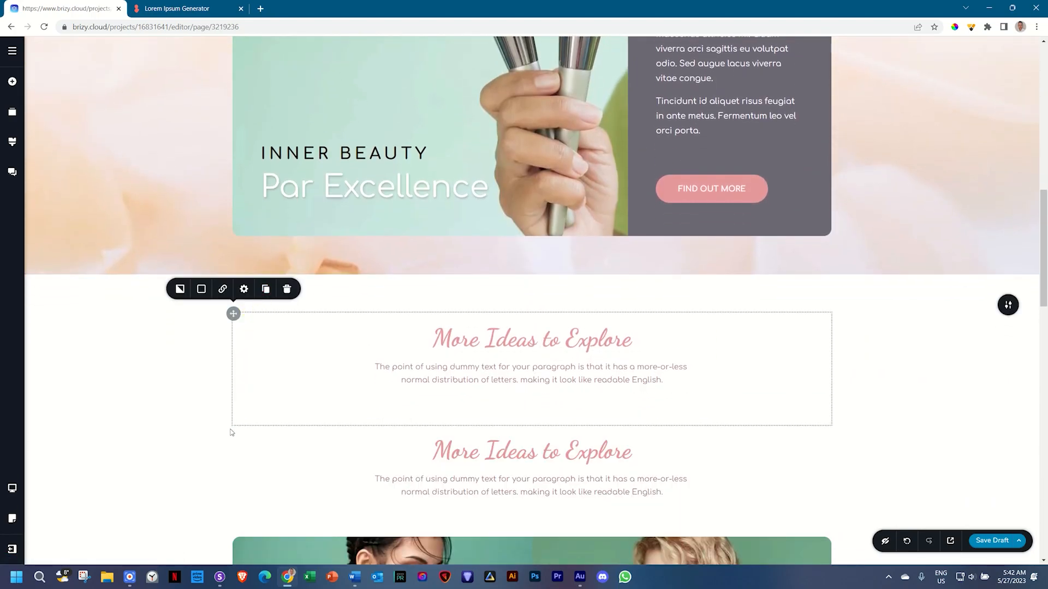
pyautogui.moveTo(233, 427); pyautogui.dragTo(341, 459)
pyautogui.scroll(-20, 341, 459)
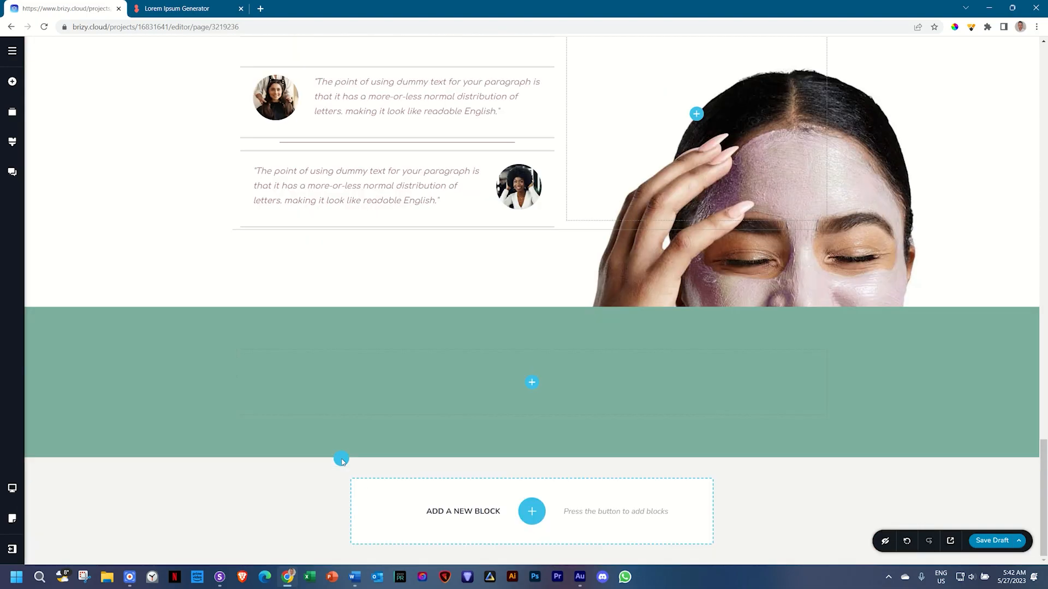
pyautogui.moveTo(531, 380); pyautogui.dragTo(541, 371)
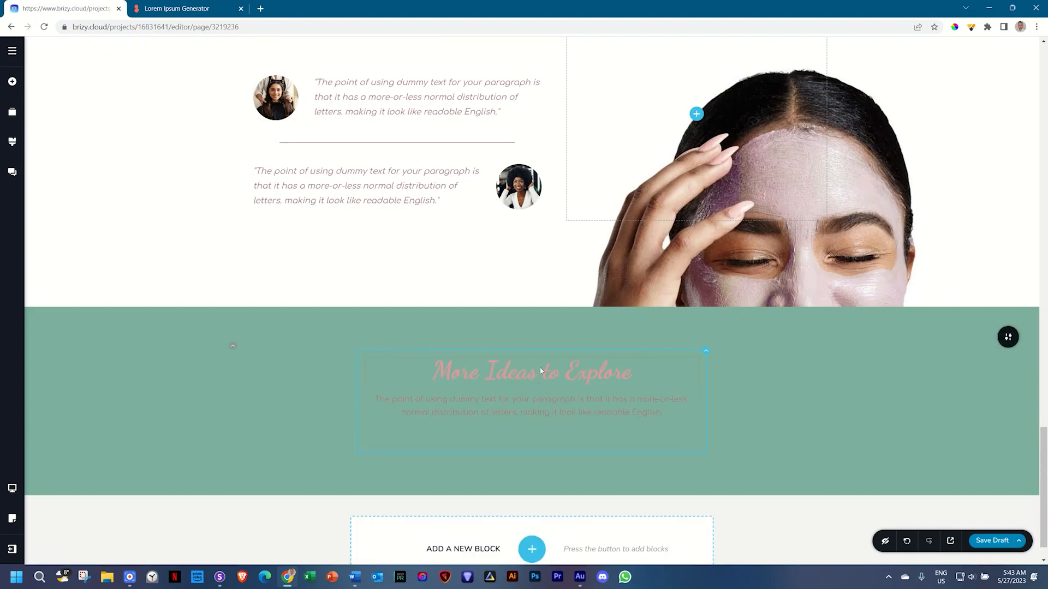
# - Recolor the copied heading and its paragraph in the green block to white
pyautogui.click(507, 374)
pyautogui.click(425, 340)
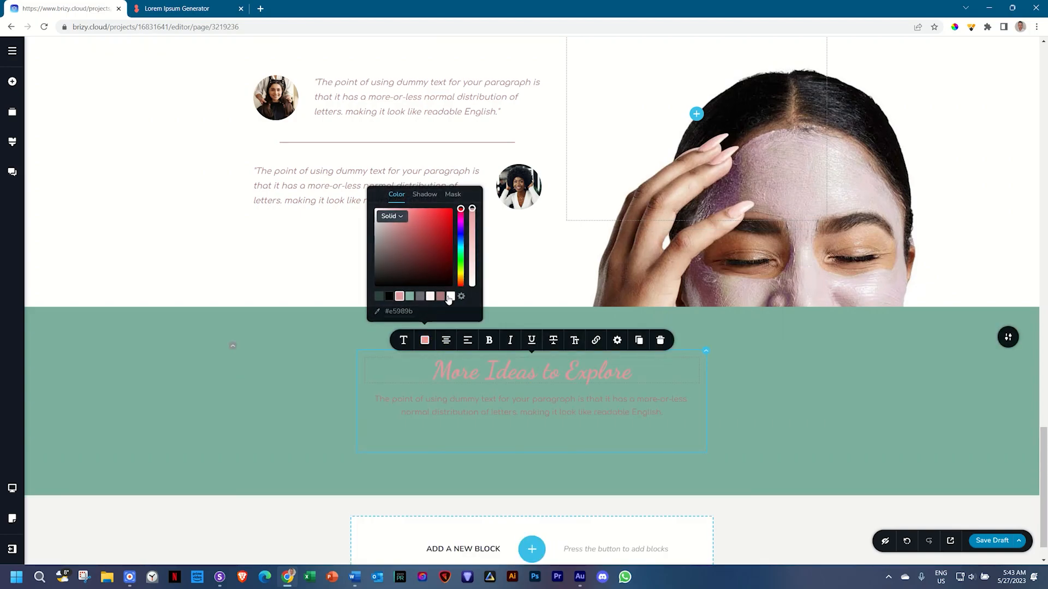
pyautogui.click(450, 296)
pyautogui.click(450, 418)
pyautogui.click(429, 385)
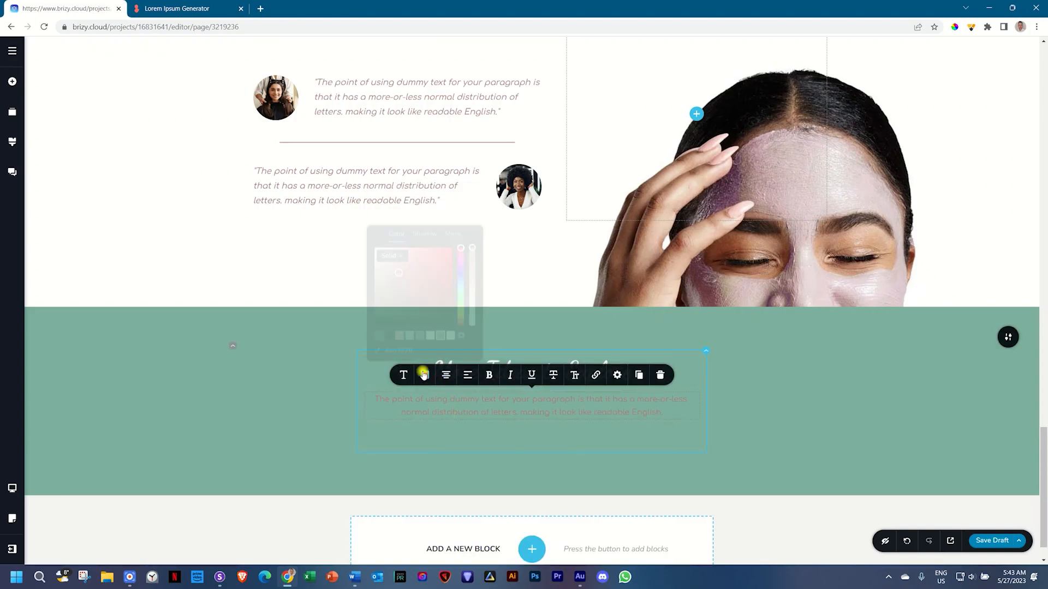
pyautogui.click(451, 328)
pyautogui.click(443, 424)
# - Change the heading text in the green block to "Our Team"
pyautogui.click(450, 383)
pyautogui.tripleClick(451, 372)
pyautogui.write('Our Team')
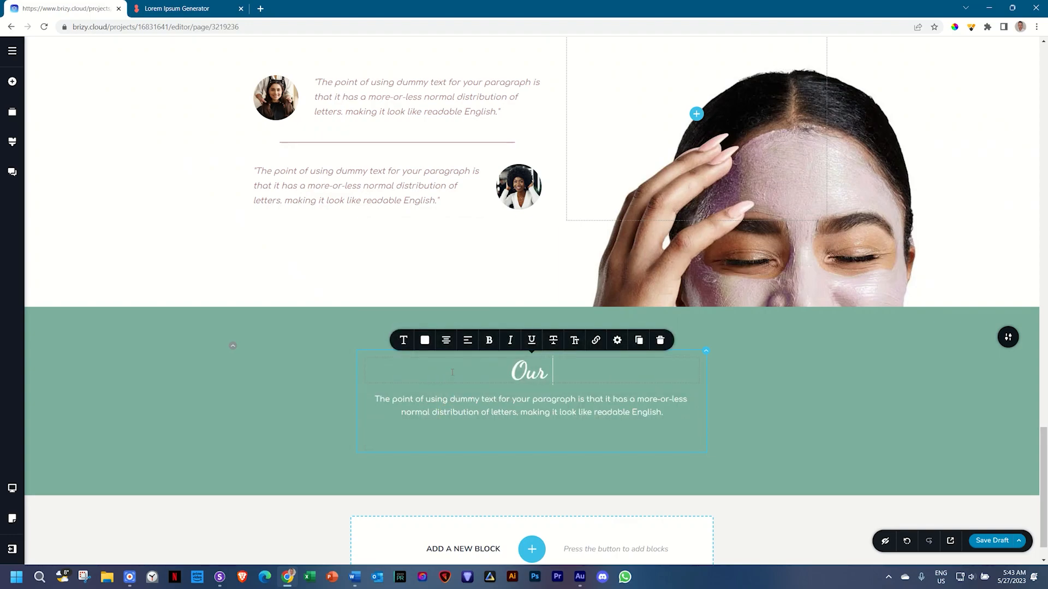
pyautogui.click(476, 400)
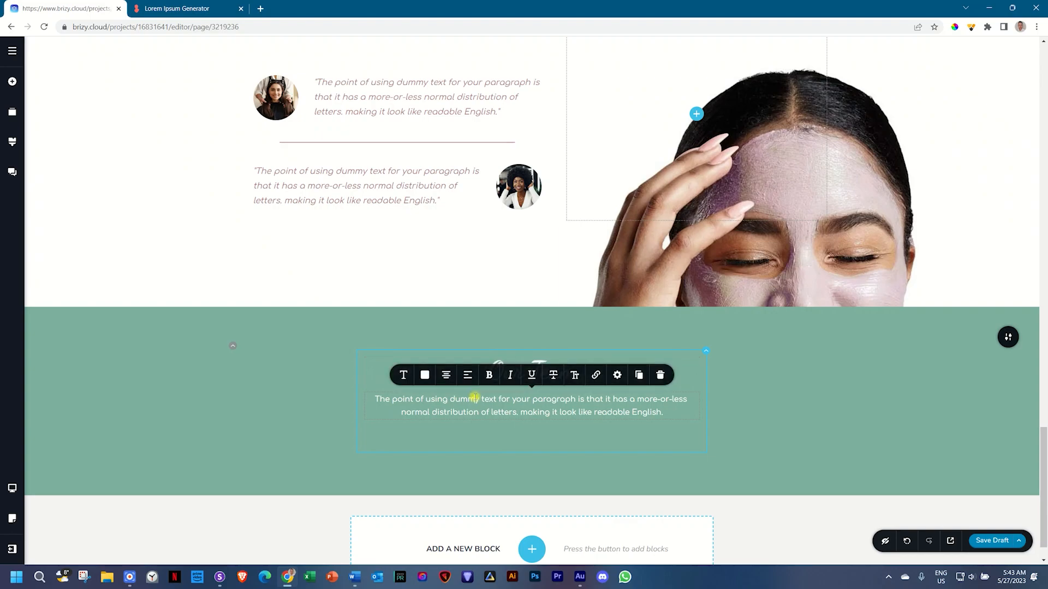
pyautogui.click(755, 409)
# - Add a row of four equal empty columns below the "Our Team" introduction in the green block
pyautogui.scroll(-1, 756, 410)
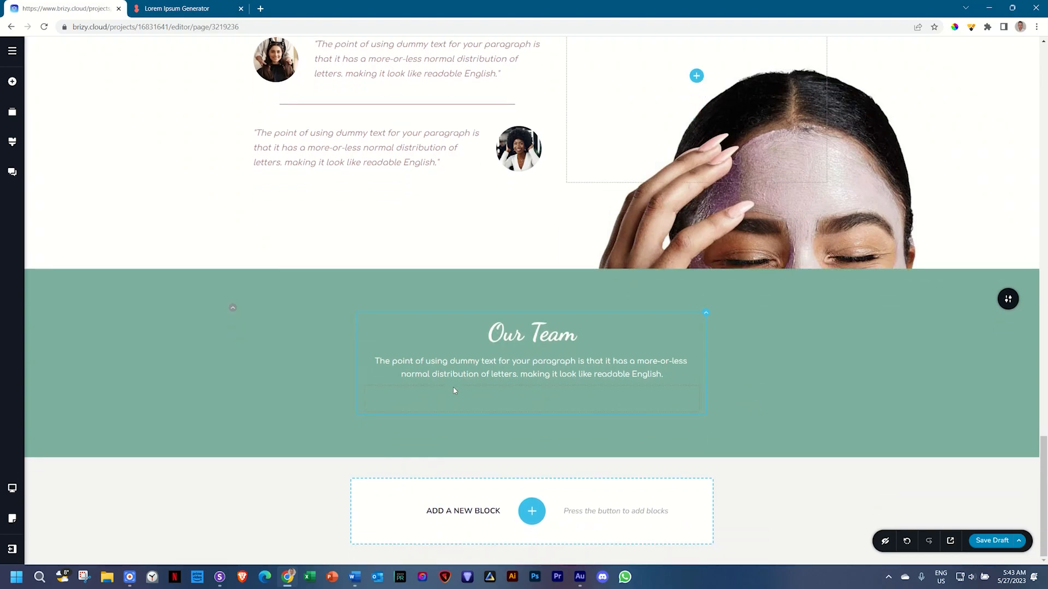
pyautogui.click(12, 81)
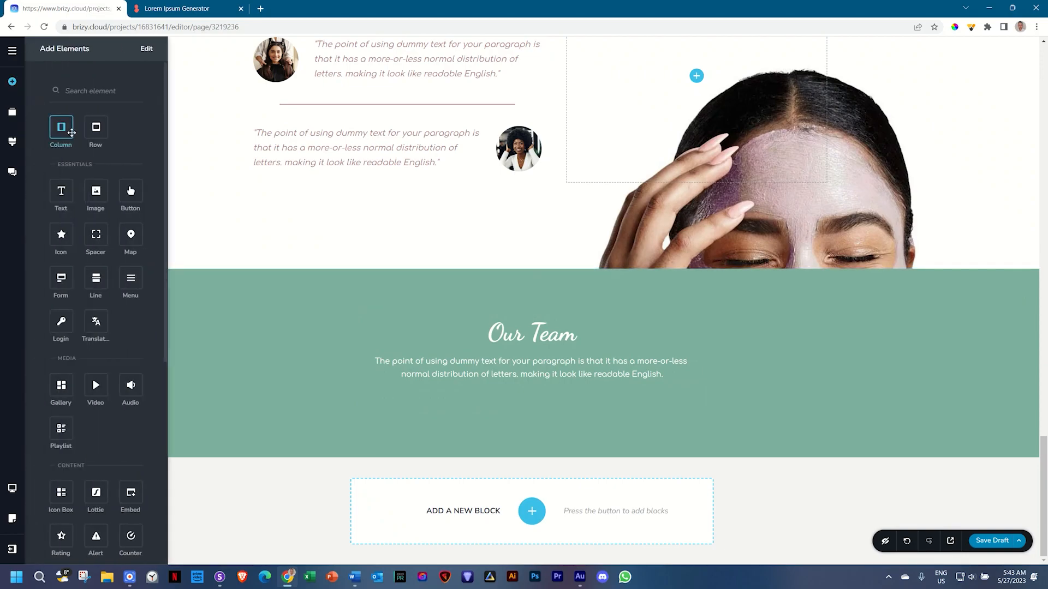
pyautogui.moveTo(71, 132); pyautogui.dragTo(499, 439)
pyautogui.click(532, 348)
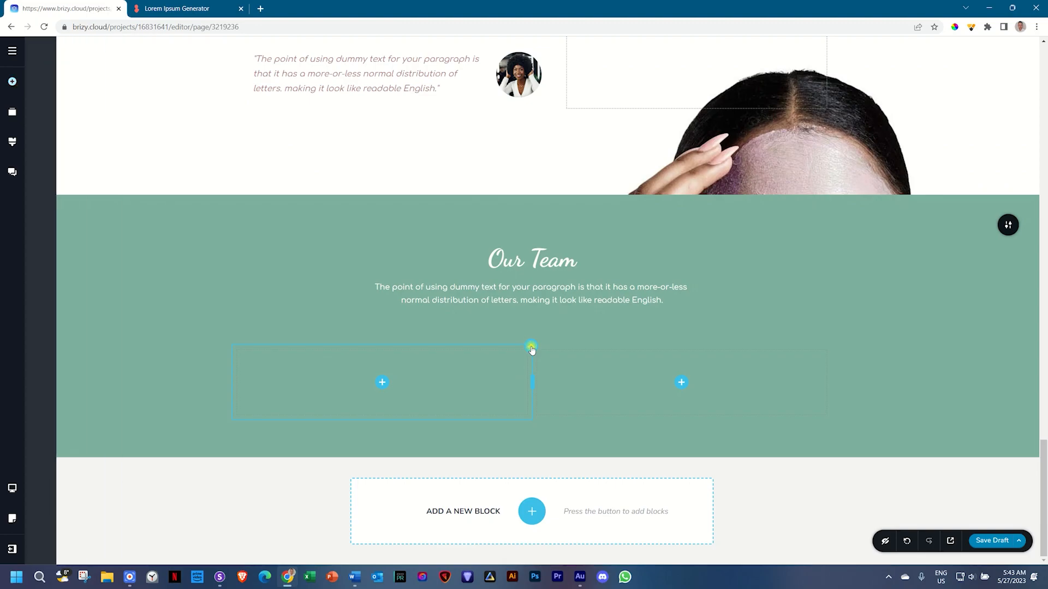
pyautogui.click(520, 323)
pyautogui.click(520, 324)
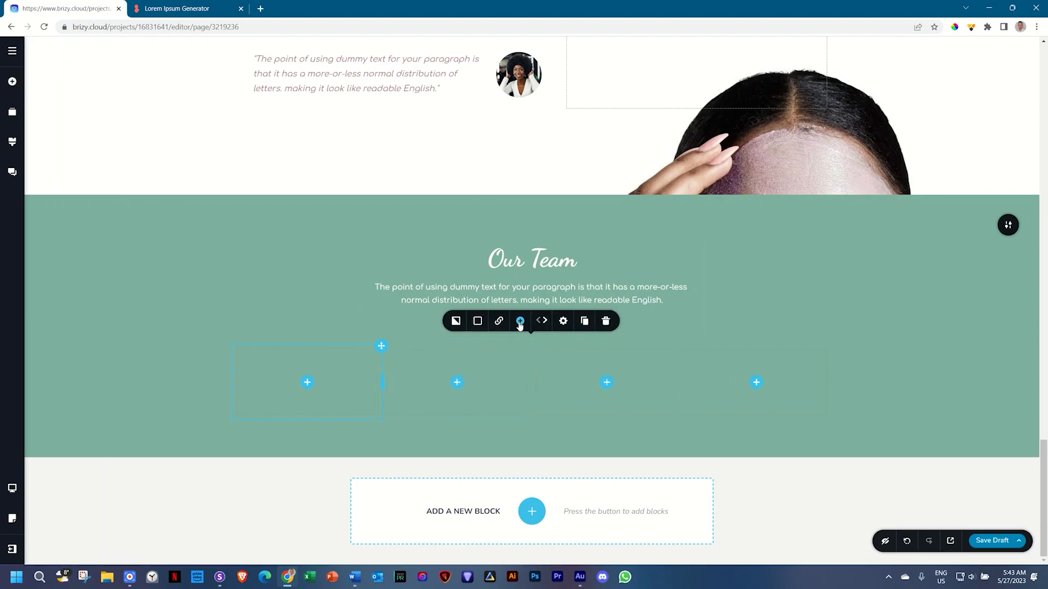
# - Give the first team column a solid white #FFFFFF background and a 15 px margin on all sides
pyautogui.click(381, 347)
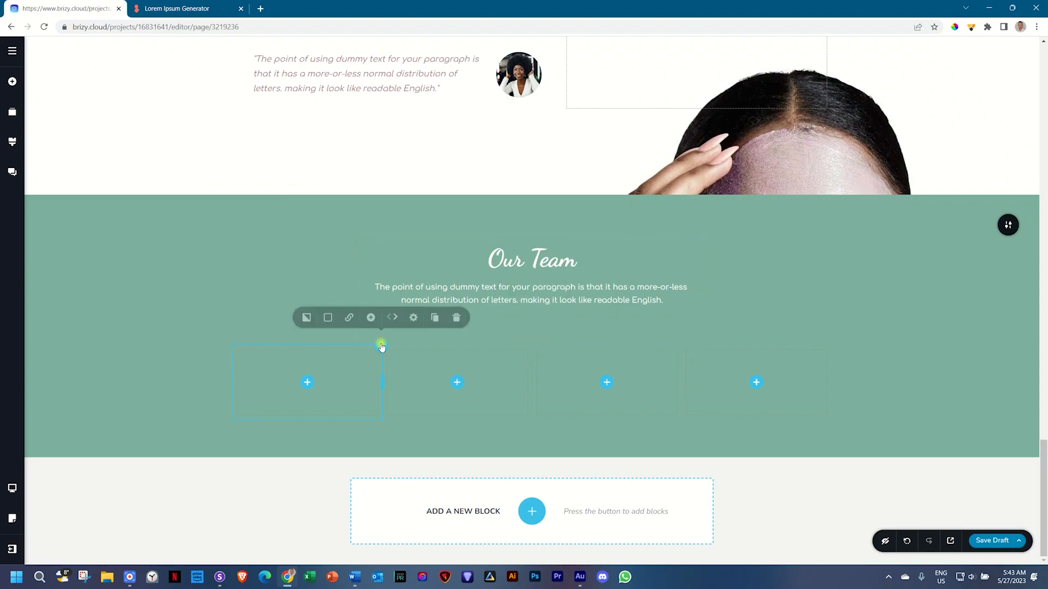
pyautogui.click(328, 321)
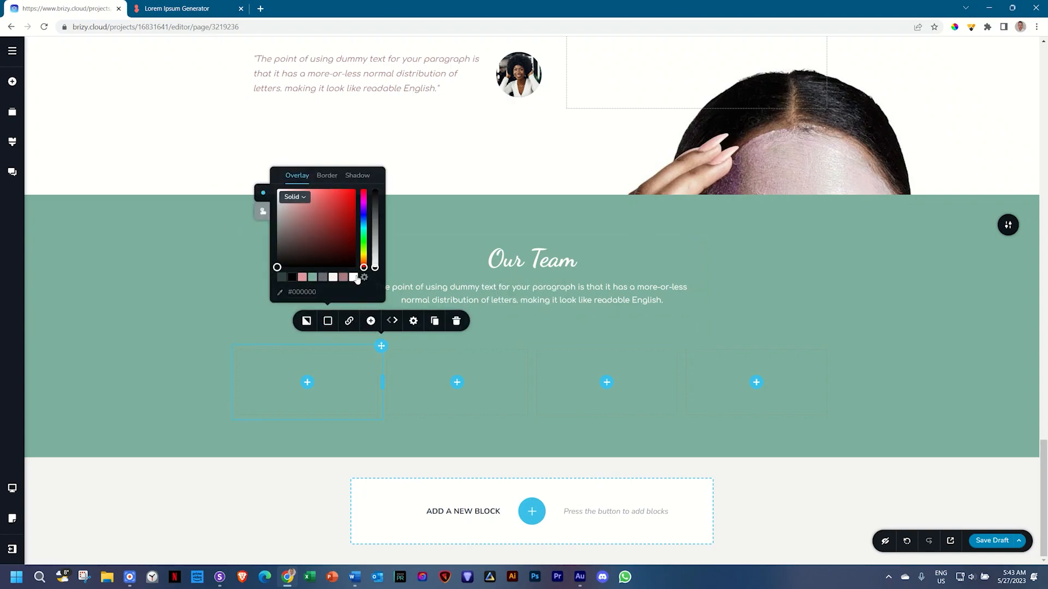
pyautogui.click(354, 277)
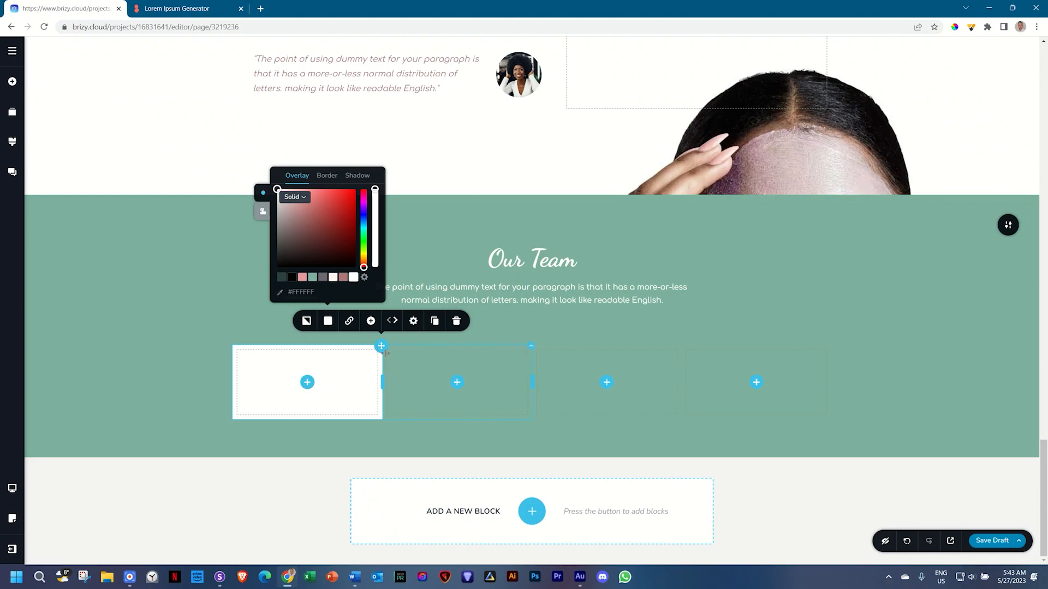
pyautogui.click(413, 321)
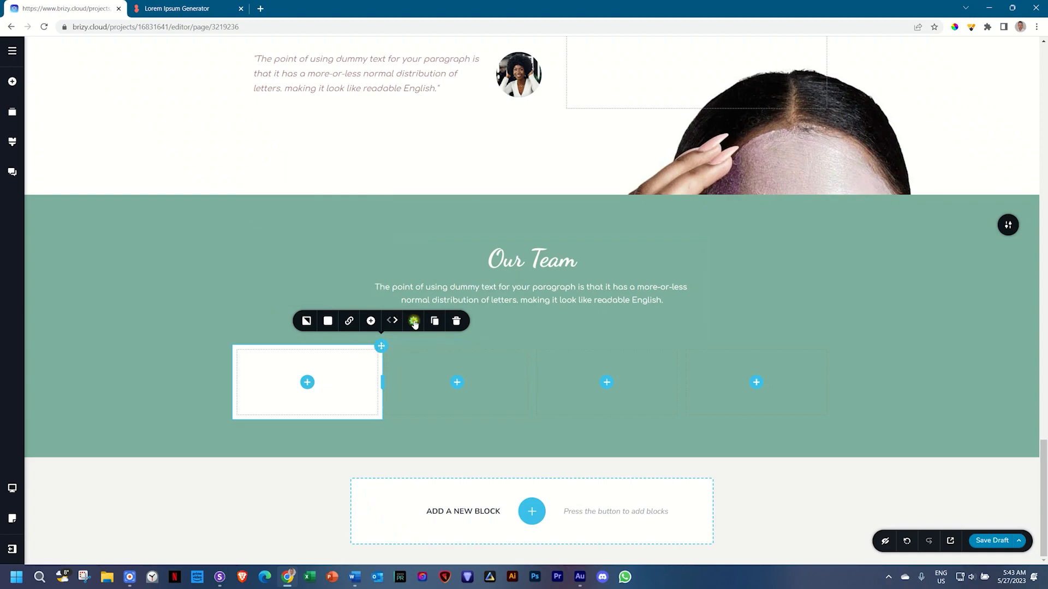
pyautogui.click(386, 292)
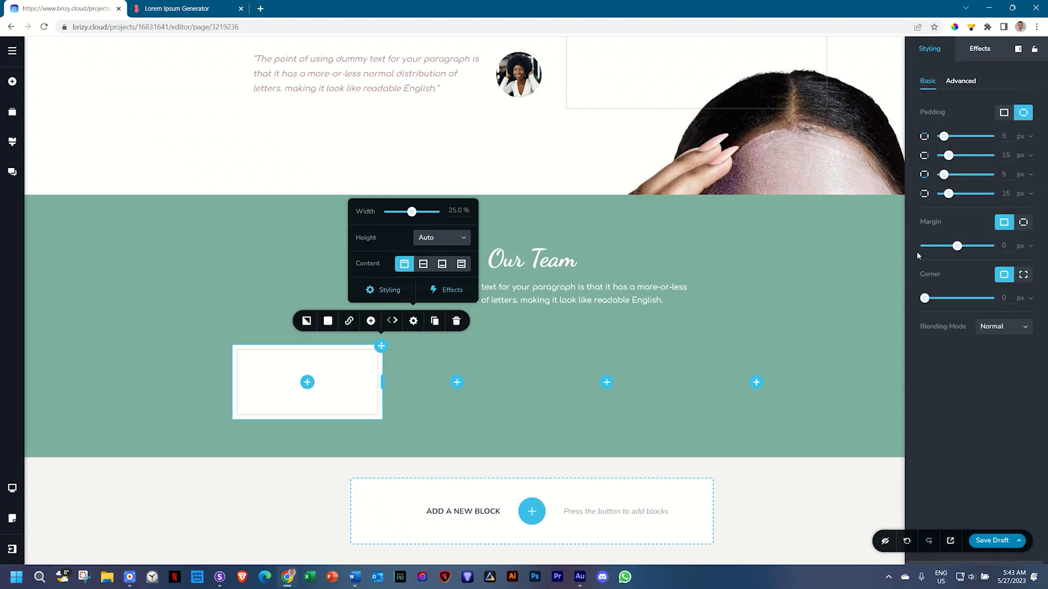
pyautogui.doubleClick(1004, 244)
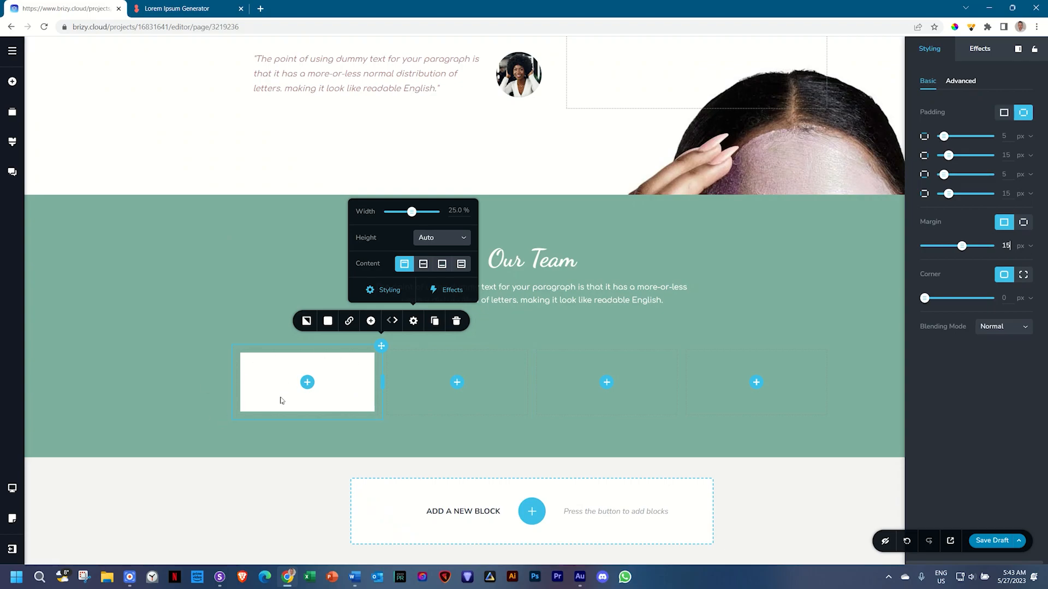
# - Fill the white column with two text elements, a button, a spacer and an image placeholder, stacked in that order
pyautogui.click(307, 382)
pyautogui.moveTo(65, 193); pyautogui.dragTo(306, 402)
pyautogui.moveTo(107, 249); pyautogui.dragTo(299, 460)
pyautogui.scroll(-3, 297, 425)
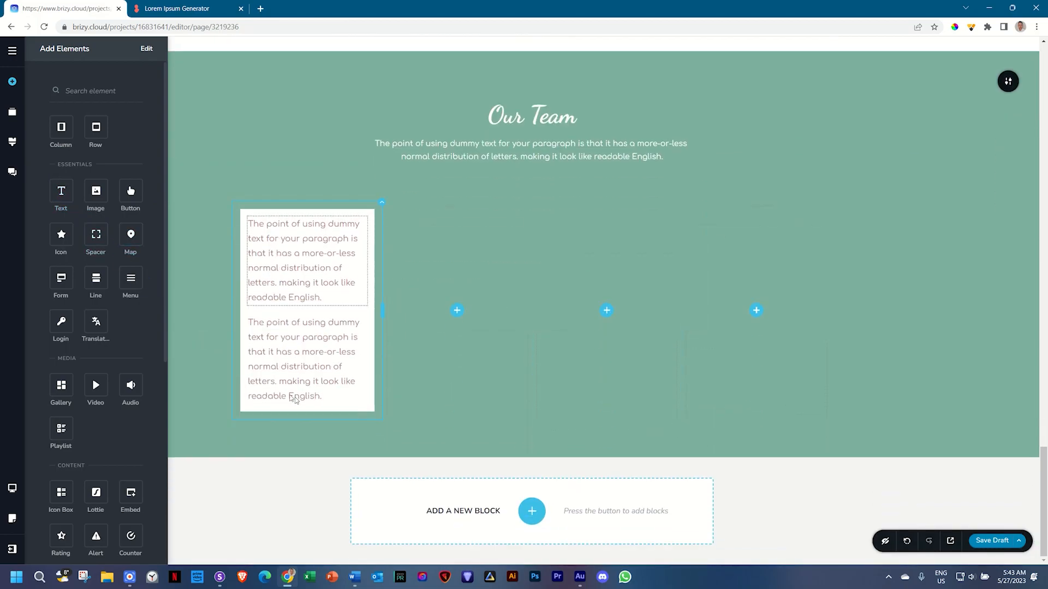
pyautogui.moveTo(131, 192); pyautogui.dragTo(330, 408)
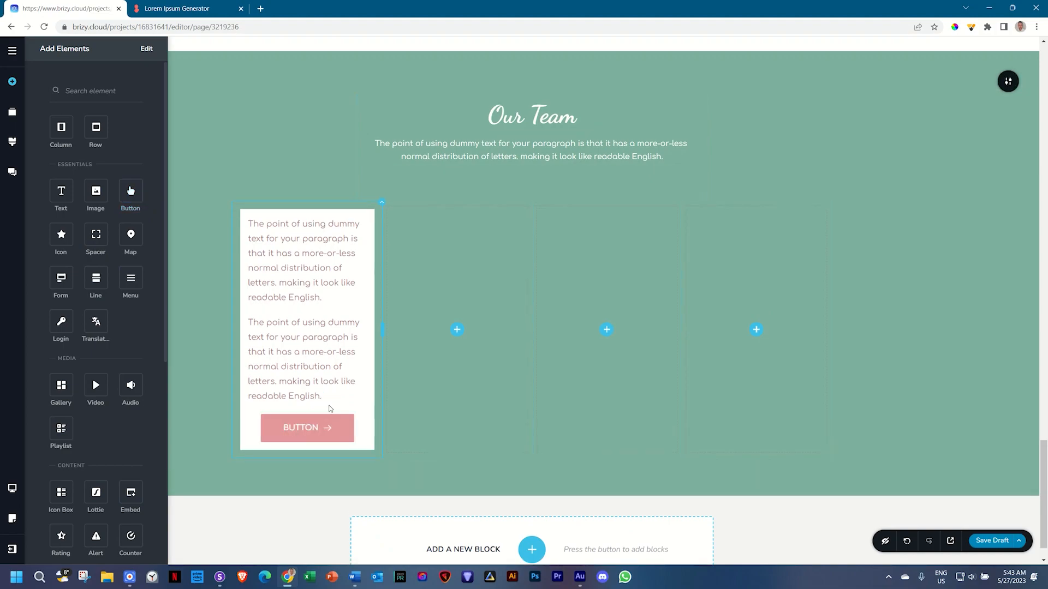
pyautogui.moveTo(96, 234); pyautogui.dragTo(279, 437)
pyautogui.moveTo(96, 191); pyautogui.dragTo(273, 477)
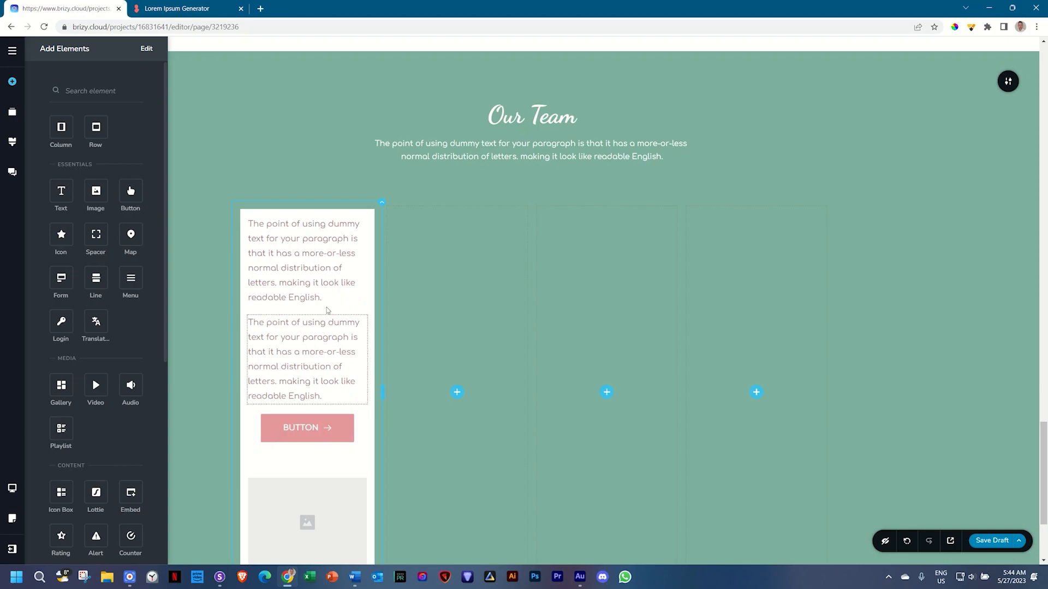
# - Replace the first text in the white card with the team member's full name and the second with "Shower Person"
pyautogui.tripleClick(322, 267)
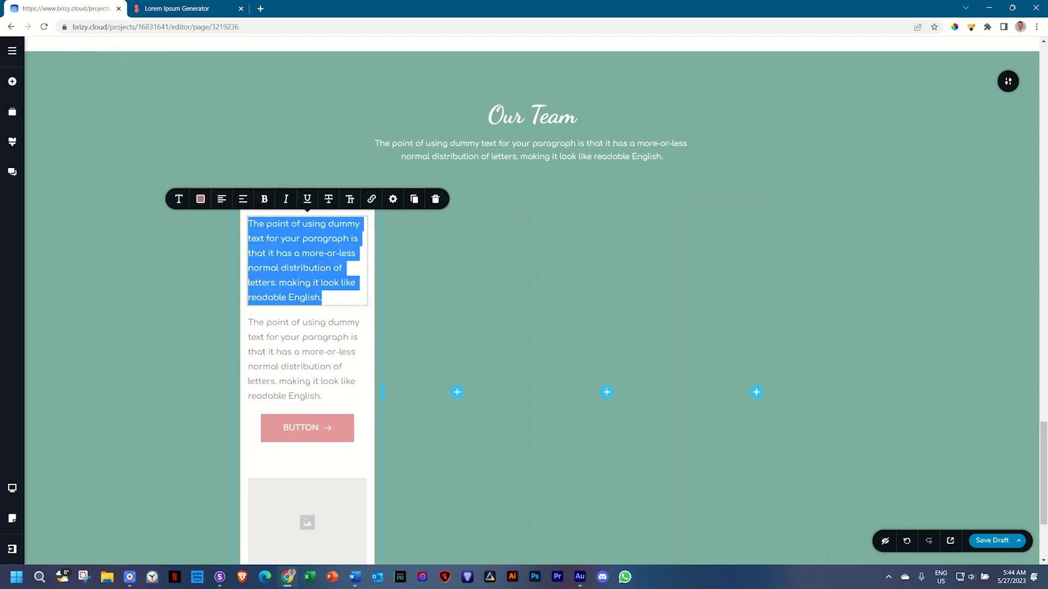
pyautogui.write('mar')
pyautogui.press('BackSpace')
pyautogui.press('BackSpace')
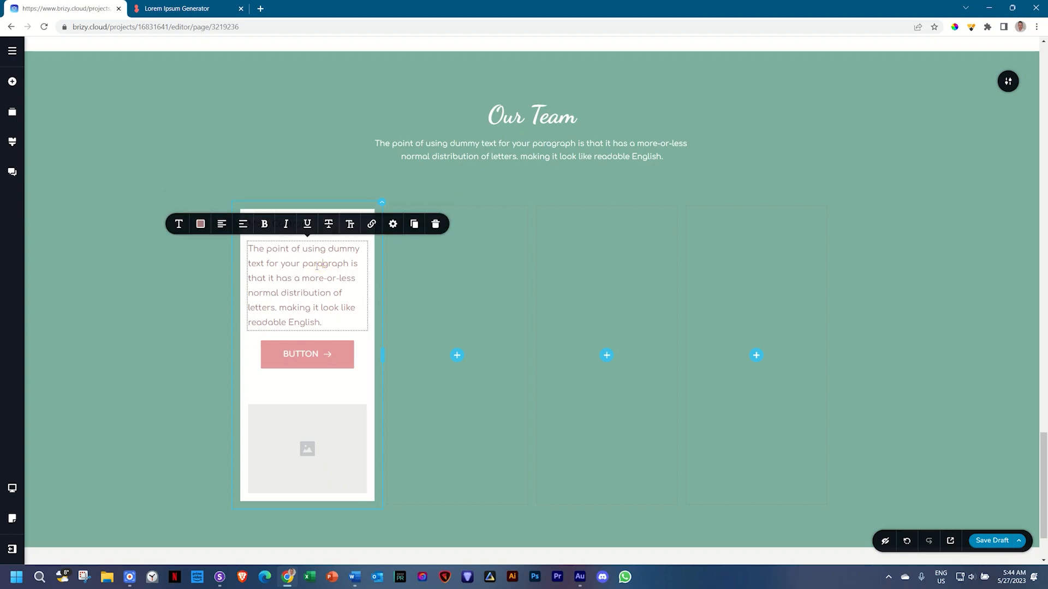
pyautogui.tripleClick(322, 267)
pyautogui.write('Sh')
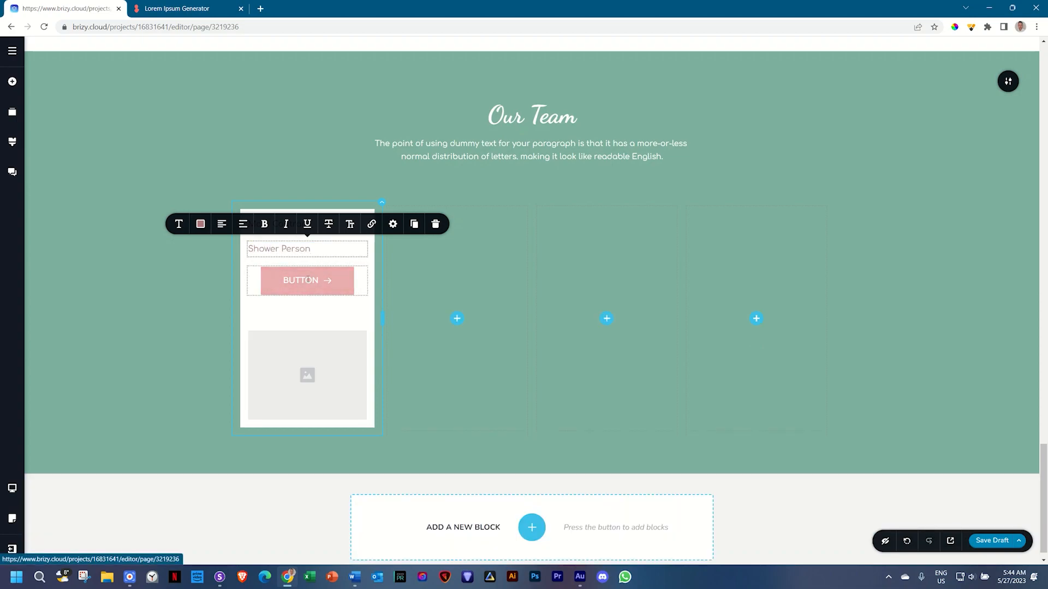
pyautogui.write('ower Person')
# - Delete the card's button and put an icon element in its place below the "Shower Person" text
pyautogui.click(308, 280)
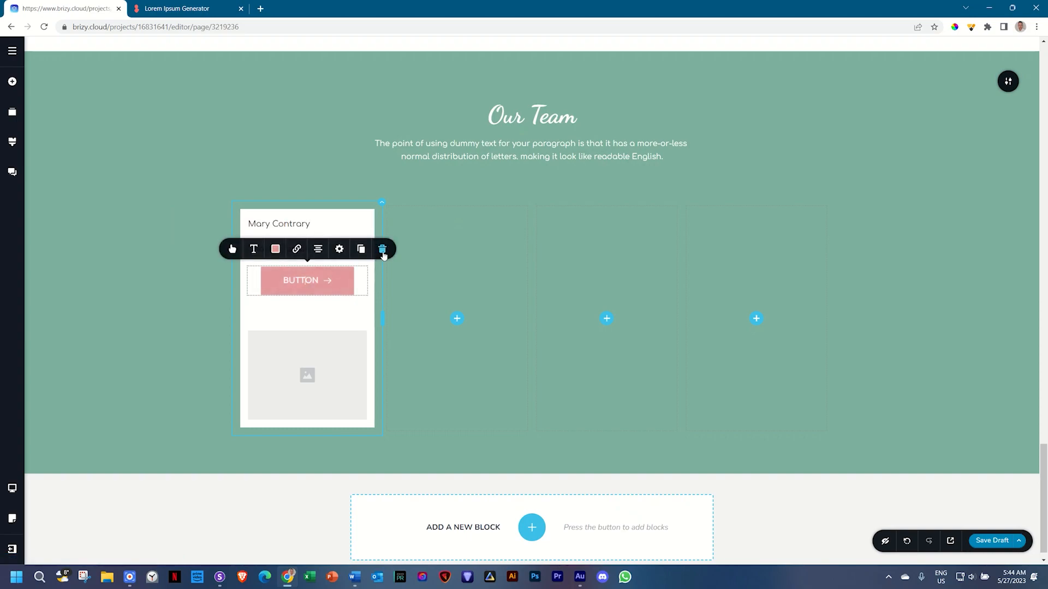
pyautogui.click(383, 248)
pyautogui.click(12, 81)
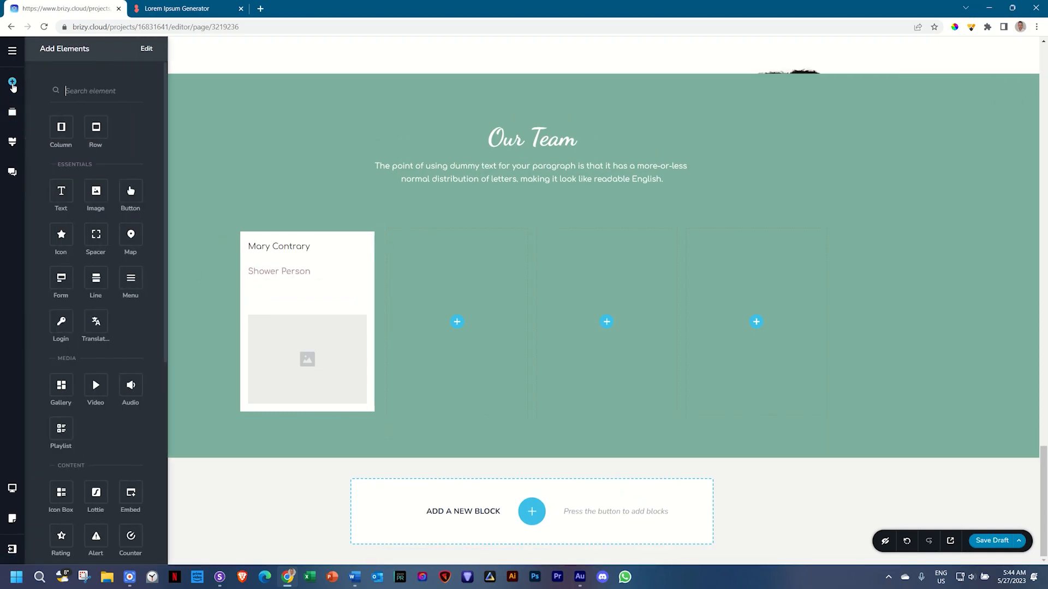
pyautogui.moveTo(62, 234); pyautogui.dragTo(276, 280)
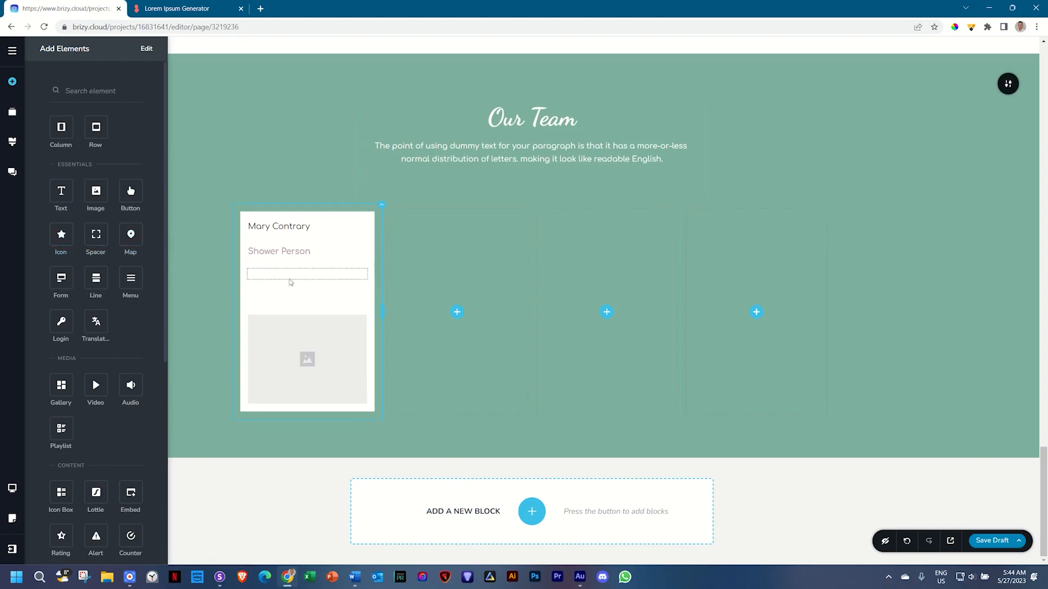
# - Set the team member's name to size 18 px and Bold weight, and reduce its line height
pyautogui.click(285, 227)
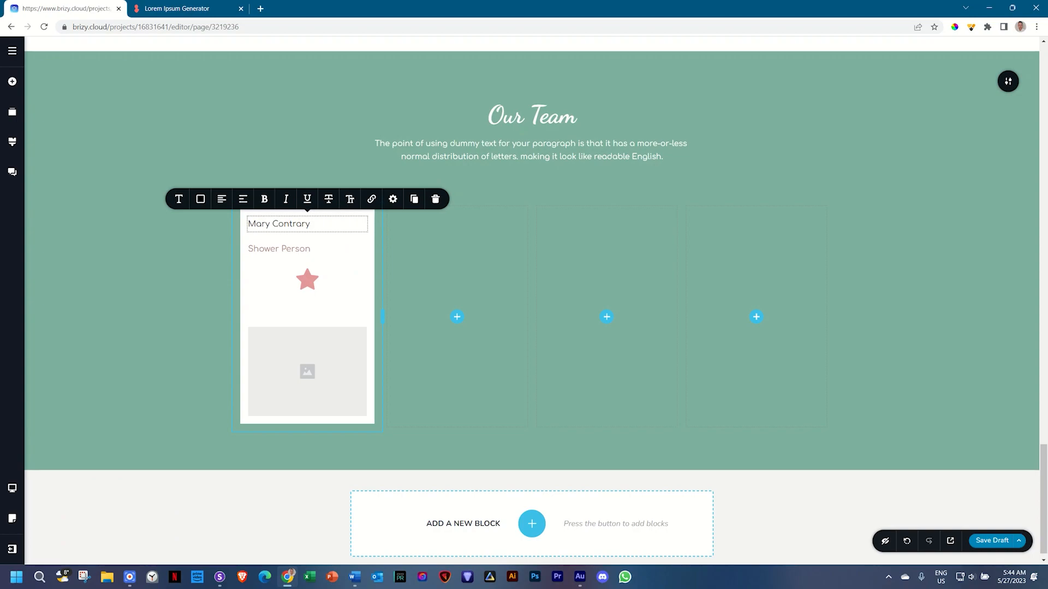
pyautogui.click(179, 199)
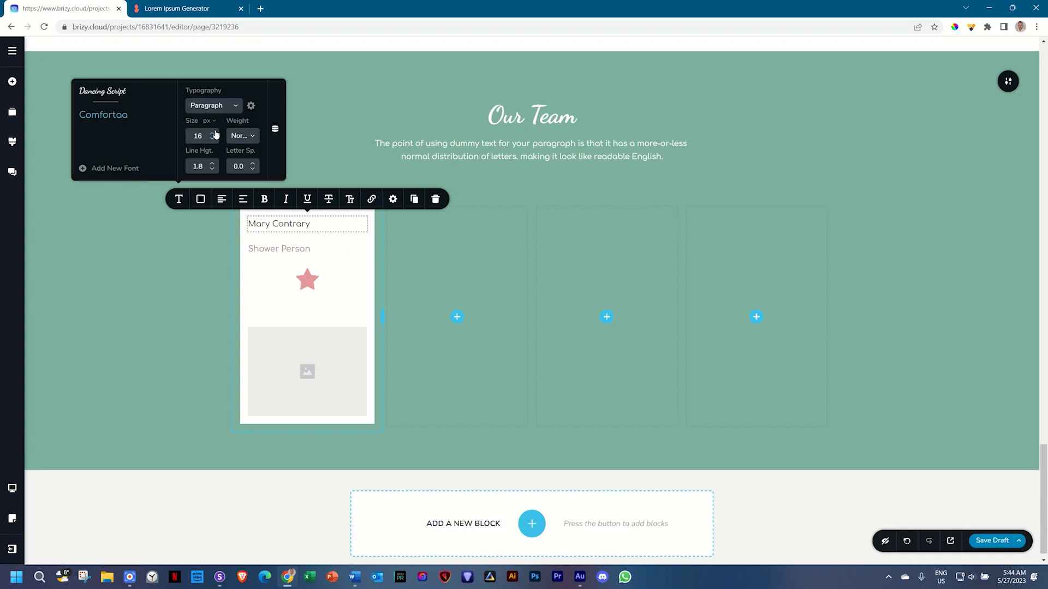
pyautogui.click(211, 134)
pyautogui.click(211, 134)
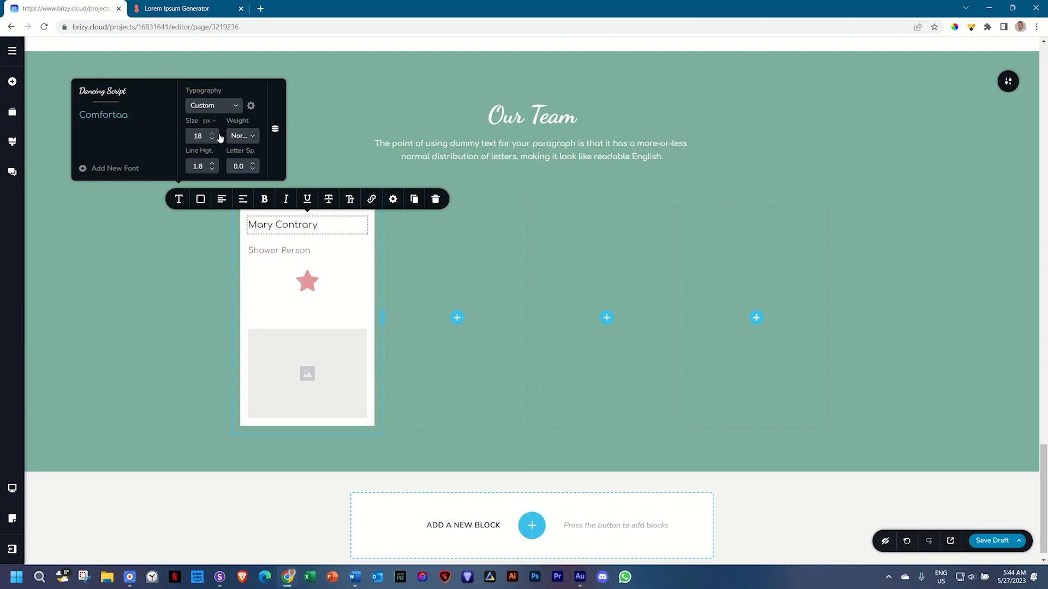
pyautogui.click(251, 138)
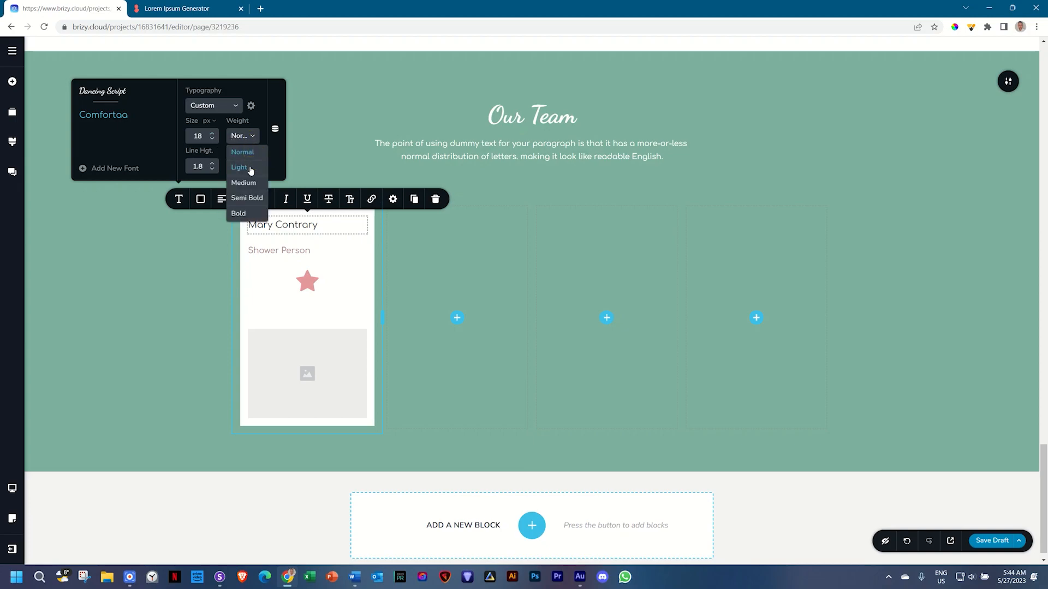
pyautogui.click(251, 213)
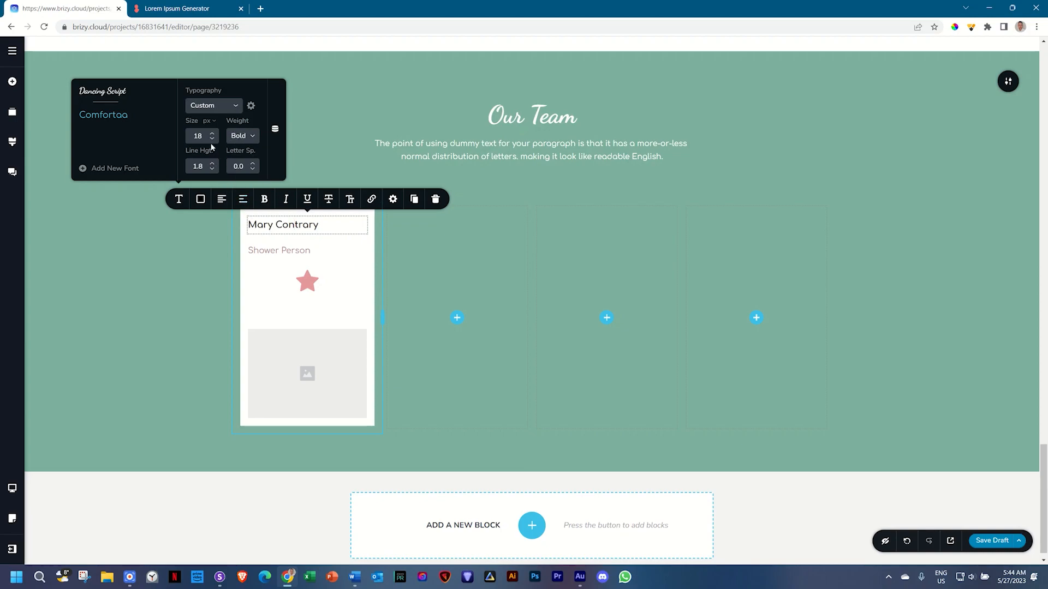
pyautogui.click(213, 169)
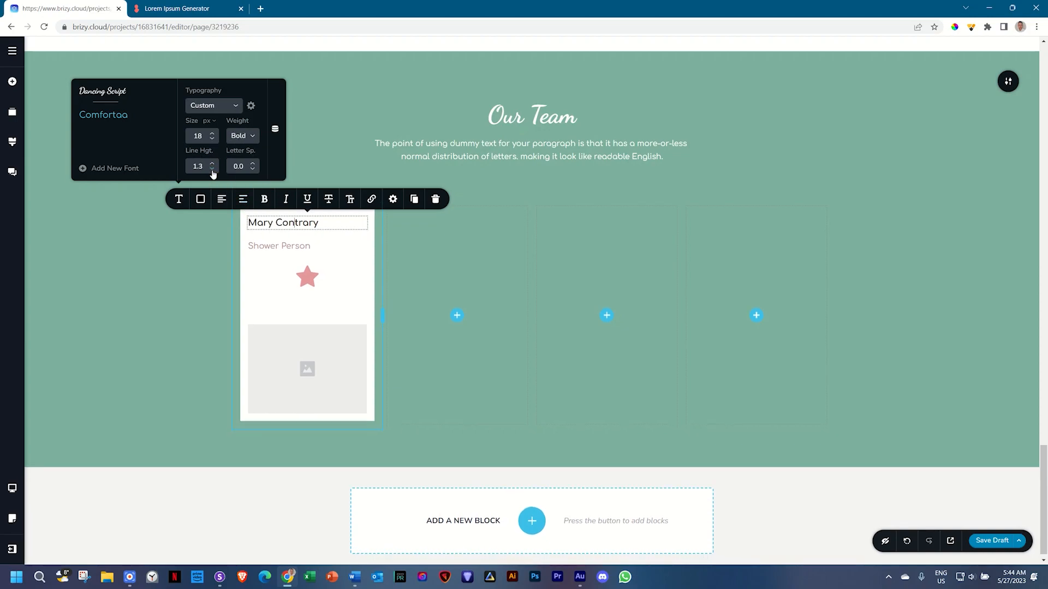
# - Make the team member's name uppercase and centered, in the dark green color #2b423d
pyautogui.click(350, 199)
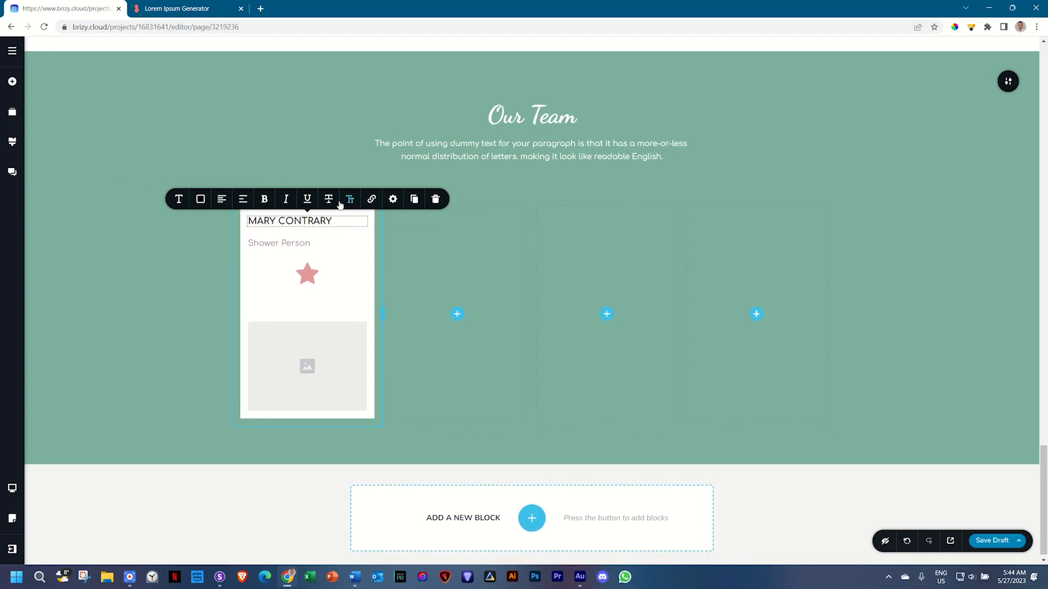
pyautogui.click(221, 199)
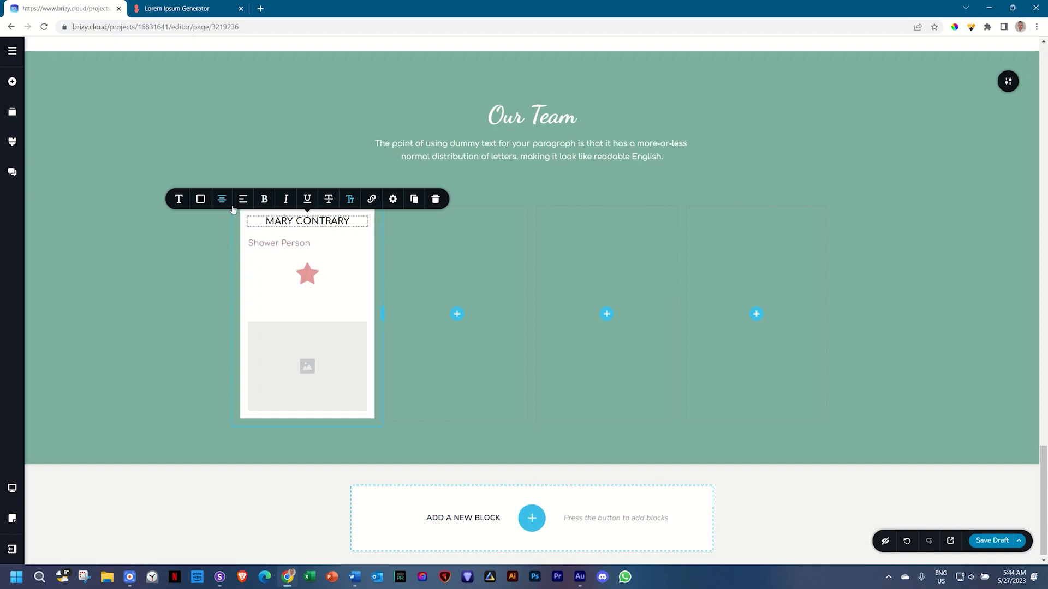
pyautogui.click(200, 199)
pyautogui.click(155, 156)
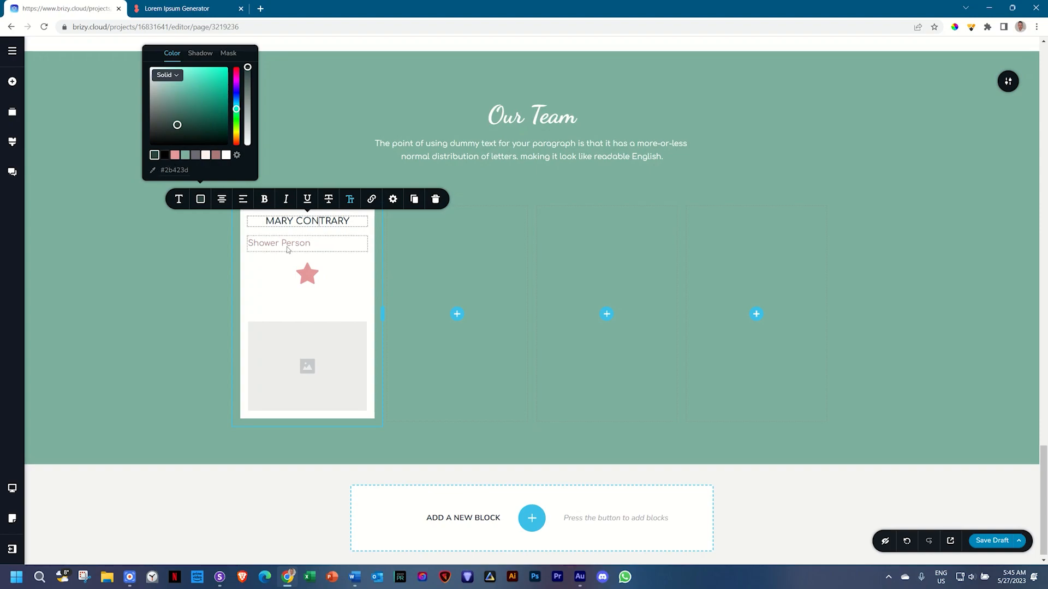
pyautogui.click(317, 221)
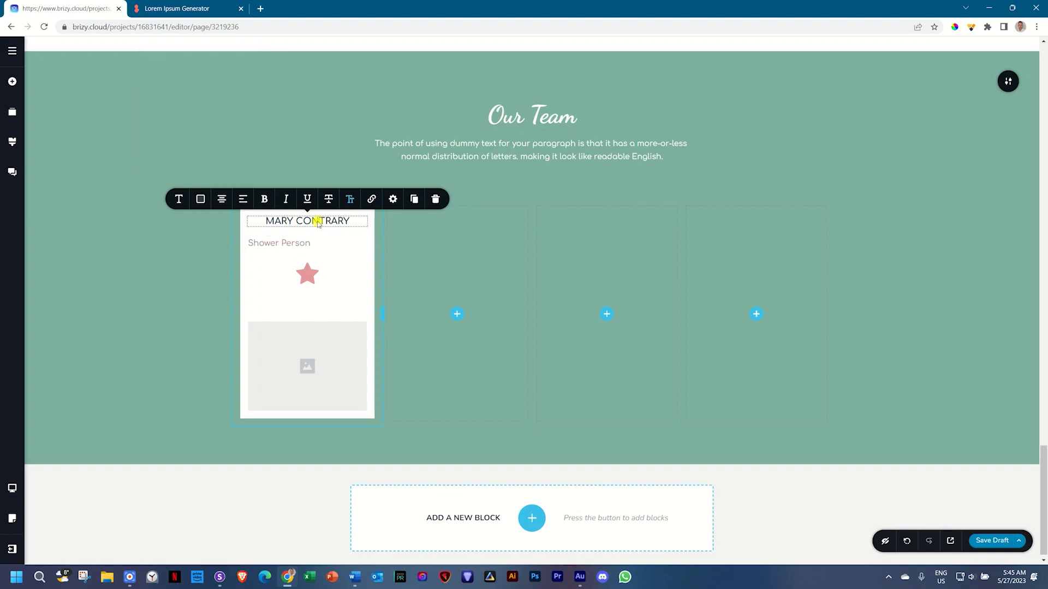
pyautogui.click(201, 199)
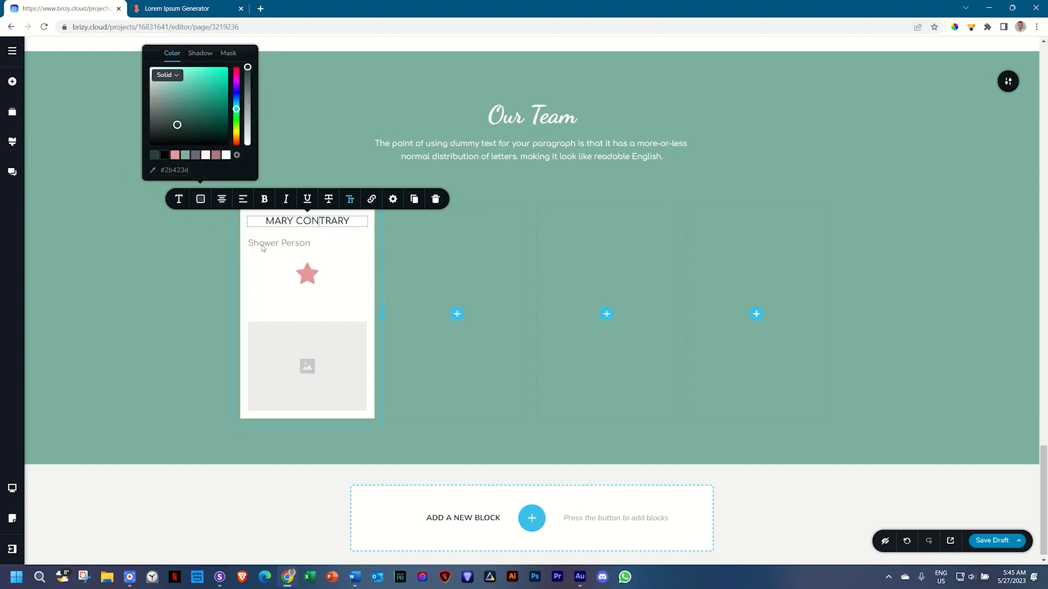
# - Format the "Shower Person" text as centered uppercase in Light weight with a line height of 1.0
pyautogui.click(297, 243)
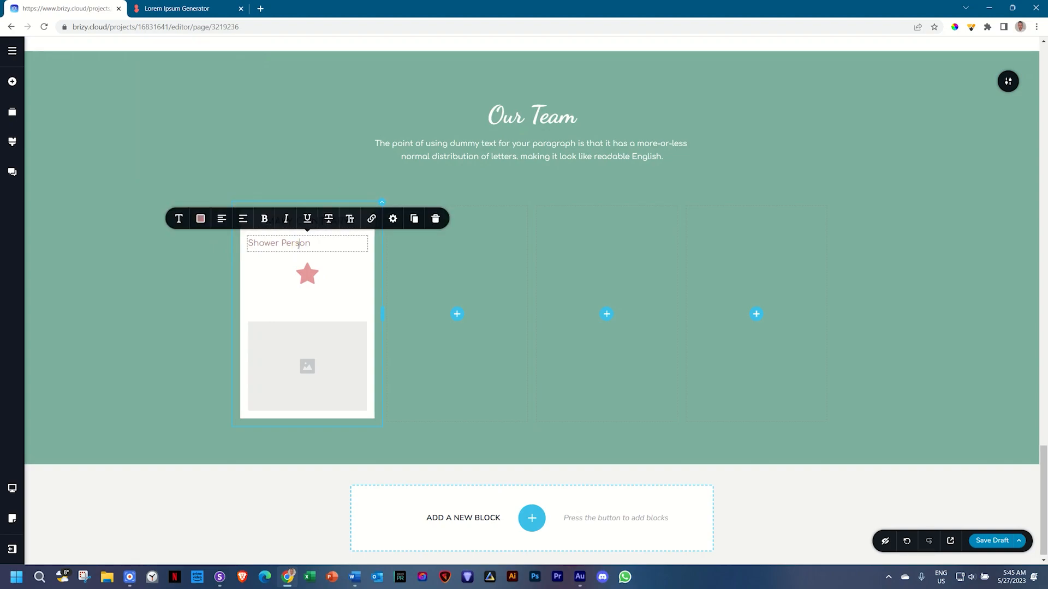
pyautogui.click(349, 219)
pyautogui.click(178, 219)
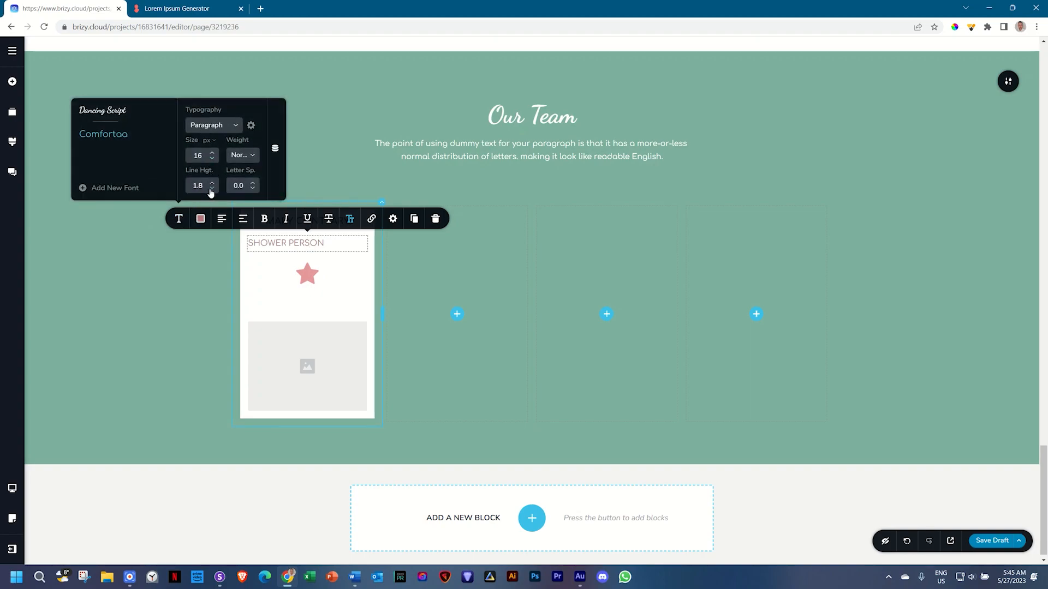
pyautogui.click(238, 157)
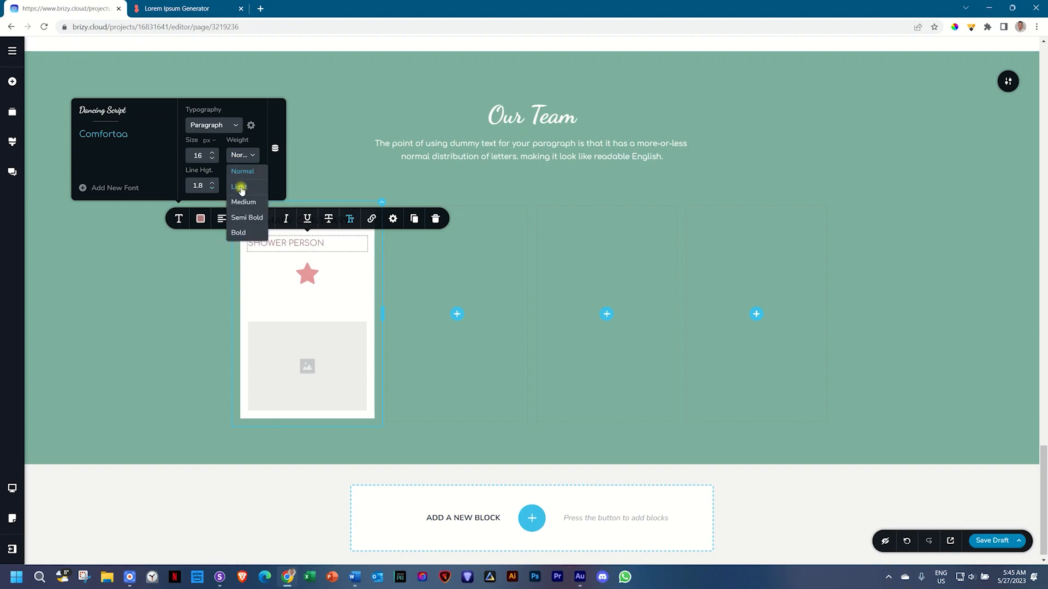
pyautogui.click(241, 187)
pyautogui.click(212, 188)
pyautogui.click(212, 188)
pyautogui.click(212, 189)
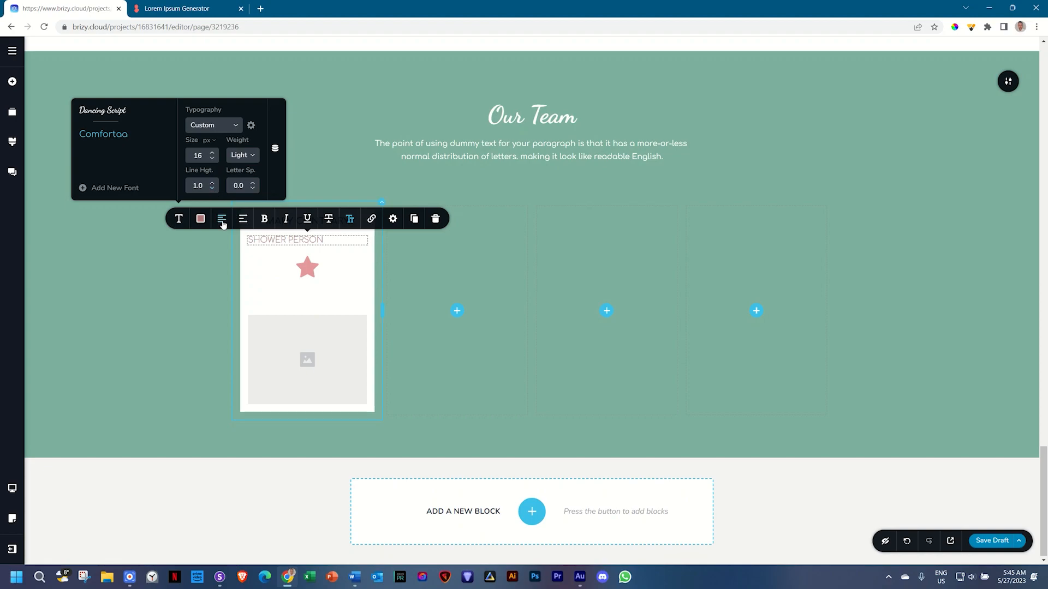
pyautogui.click(222, 219)
pyautogui.click(283, 262)
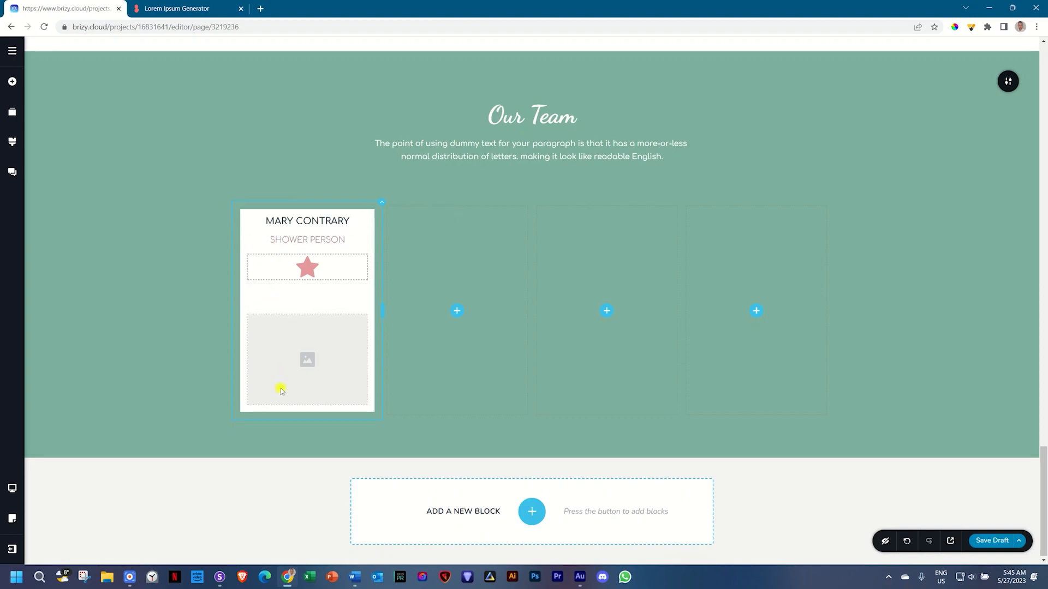
# - Set the bottom margin of the team member's name to -5 px to tighten the gap above the job title
pyautogui.click(324, 226)
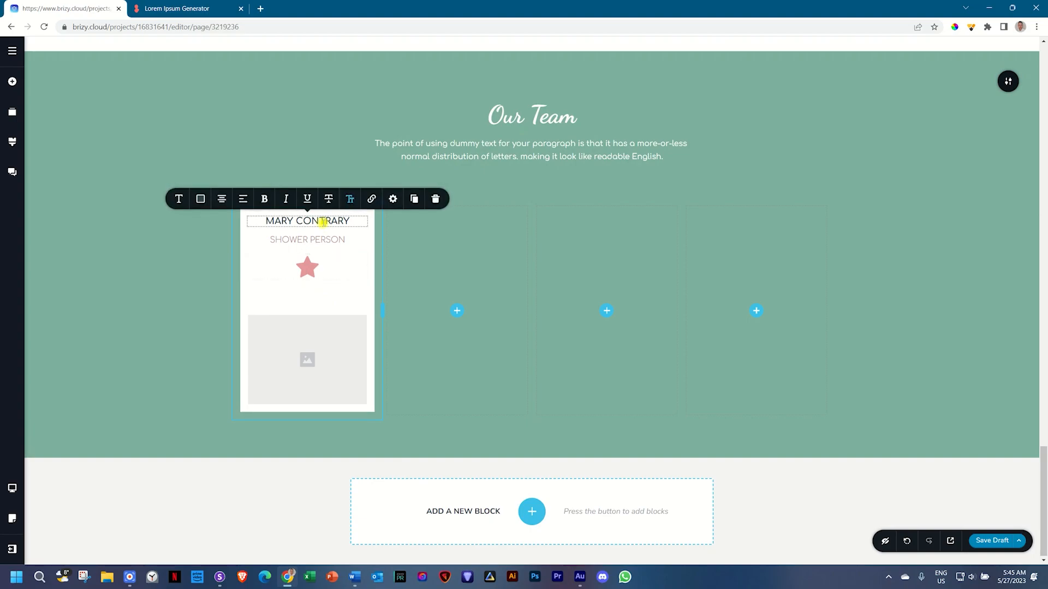
pyautogui.click(393, 199)
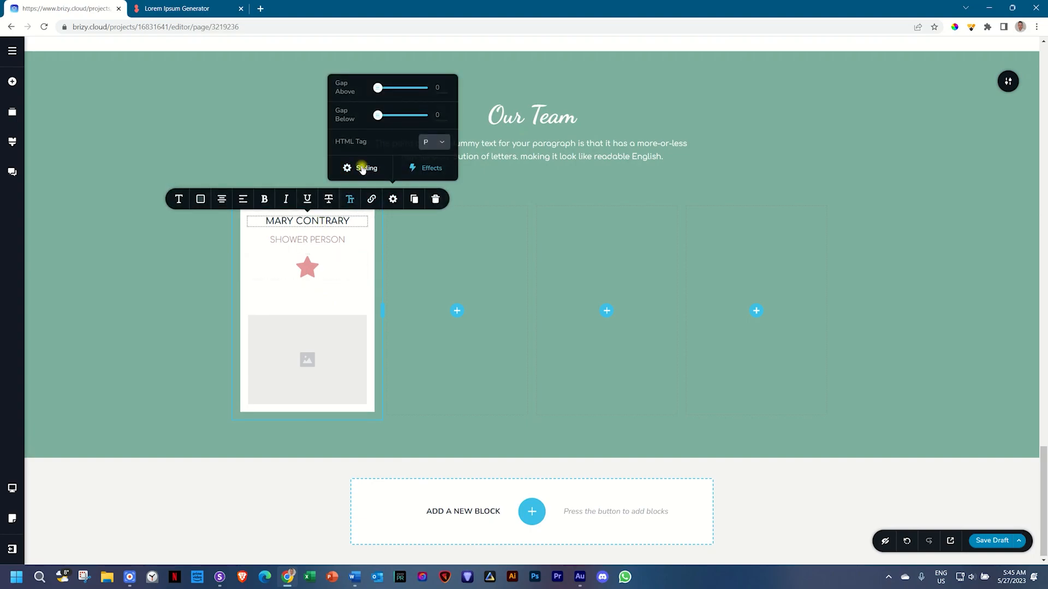
pyautogui.click(363, 168)
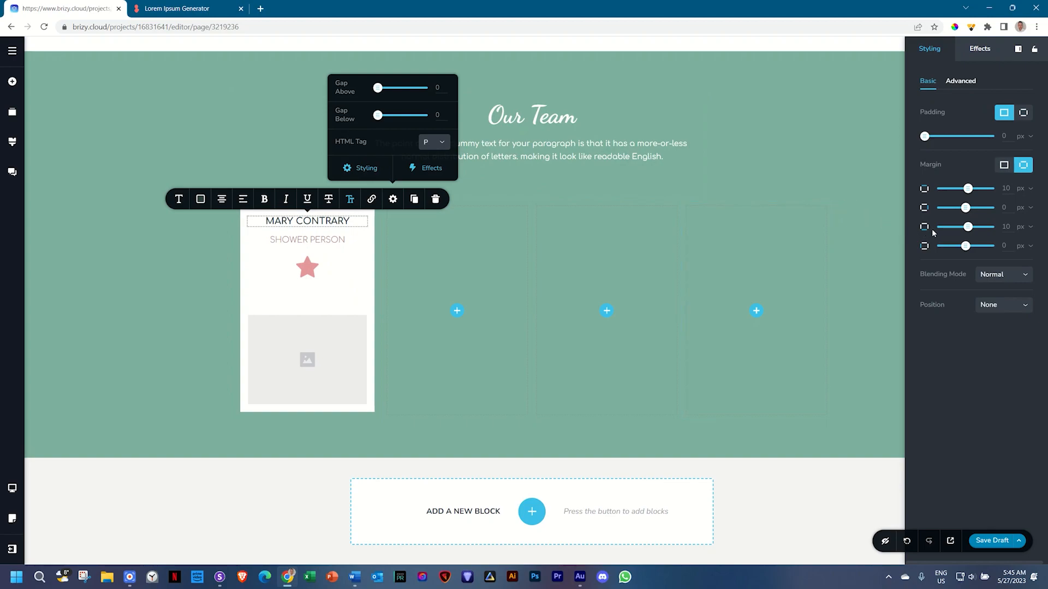
pyautogui.moveTo(968, 227); pyautogui.dragTo(964, 227)
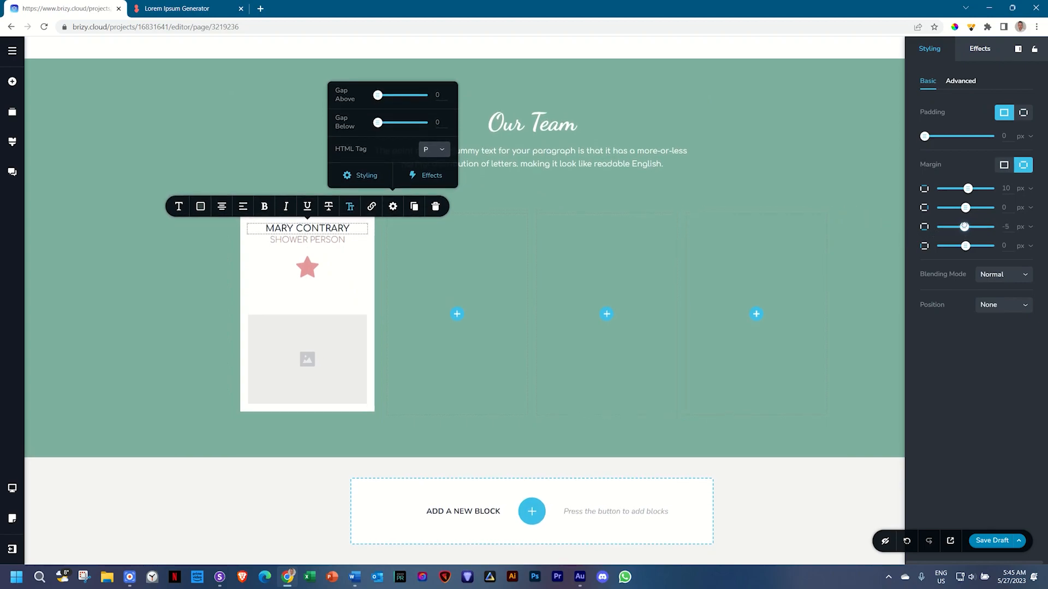
# - Set the bottom margin of the team member's name to 0 px
pyautogui.moveTo(1010, 229); pyautogui.dragTo(999, 224)
pyautogui.click(328, 228)
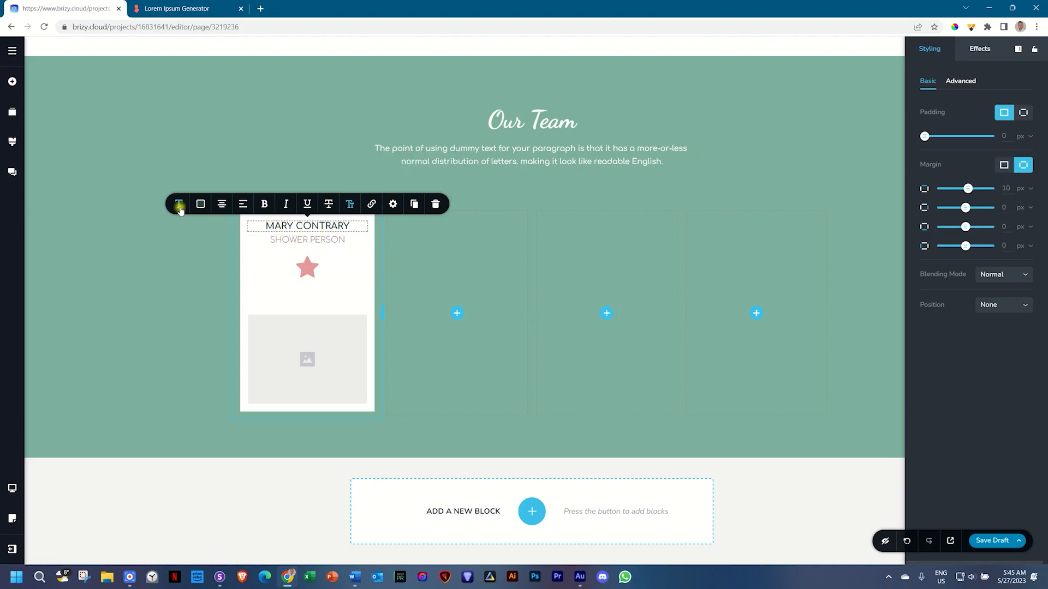
pyautogui.click(179, 205)
pyautogui.click(326, 279)
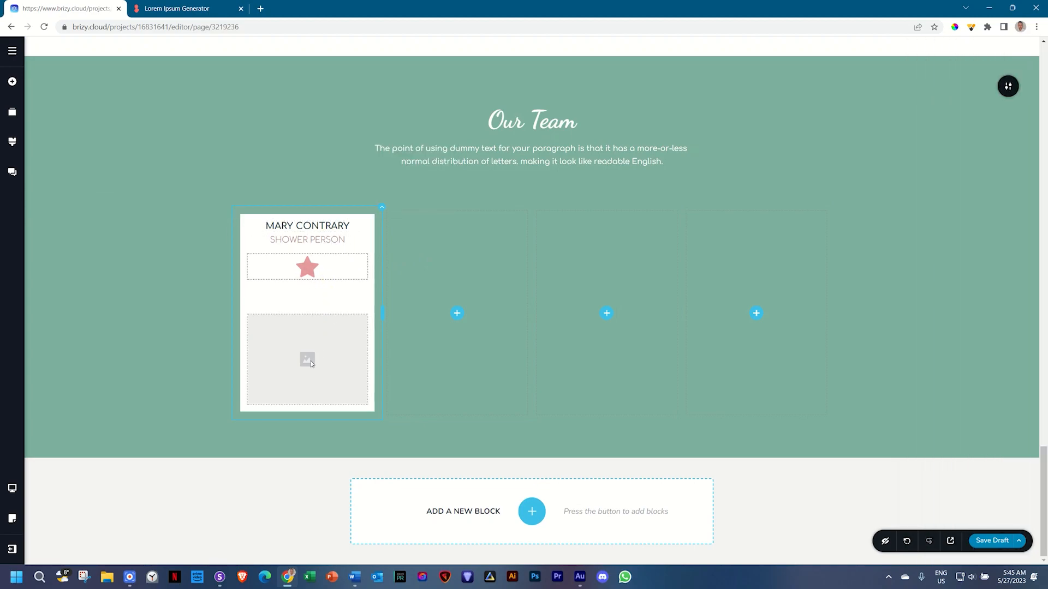
# - Replace the card's star icon with the Instagram glyph by searching for "insta", and set the icon size to 28 px
pyautogui.click(308, 269)
pyautogui.click(243, 236)
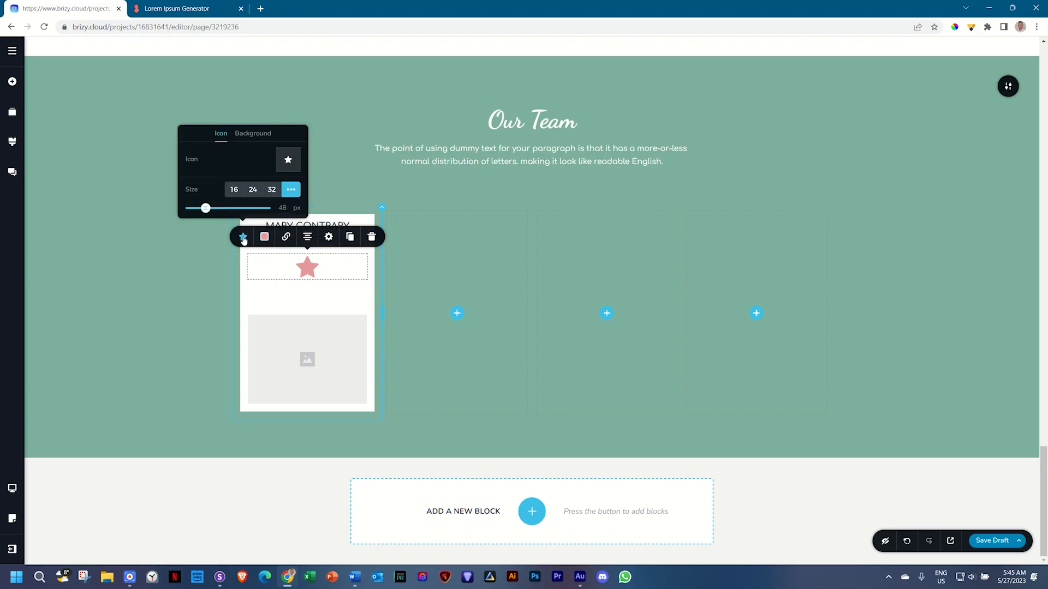
pyautogui.click(289, 160)
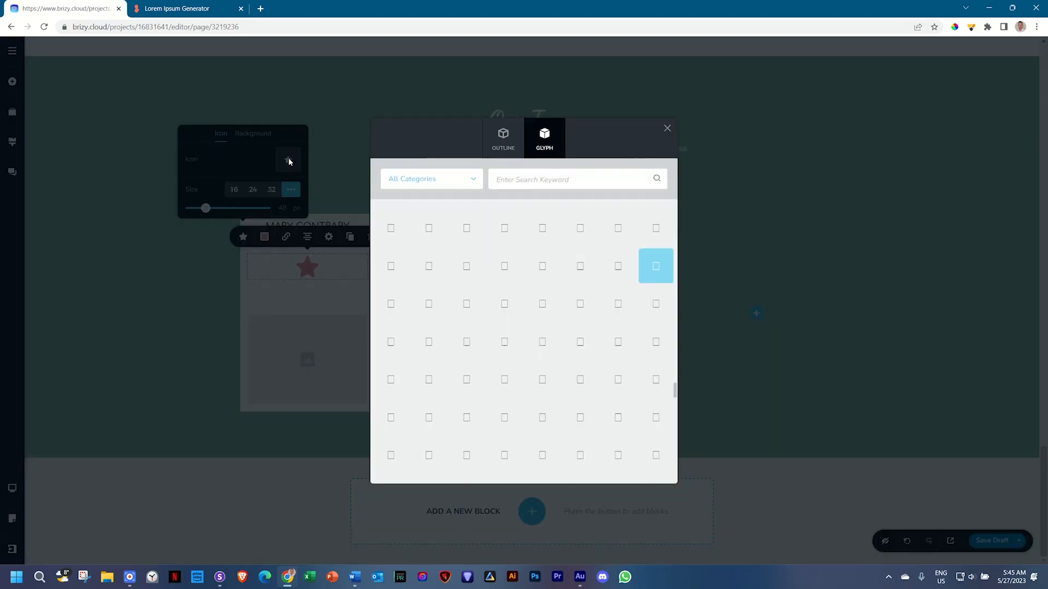
pyautogui.click(533, 186)
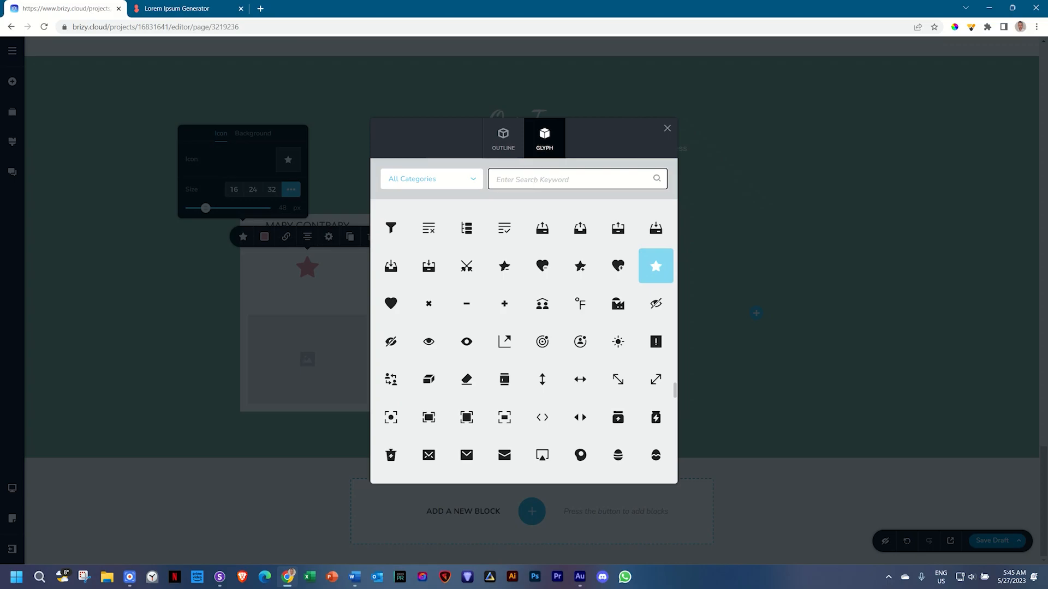
pyautogui.write('insta')
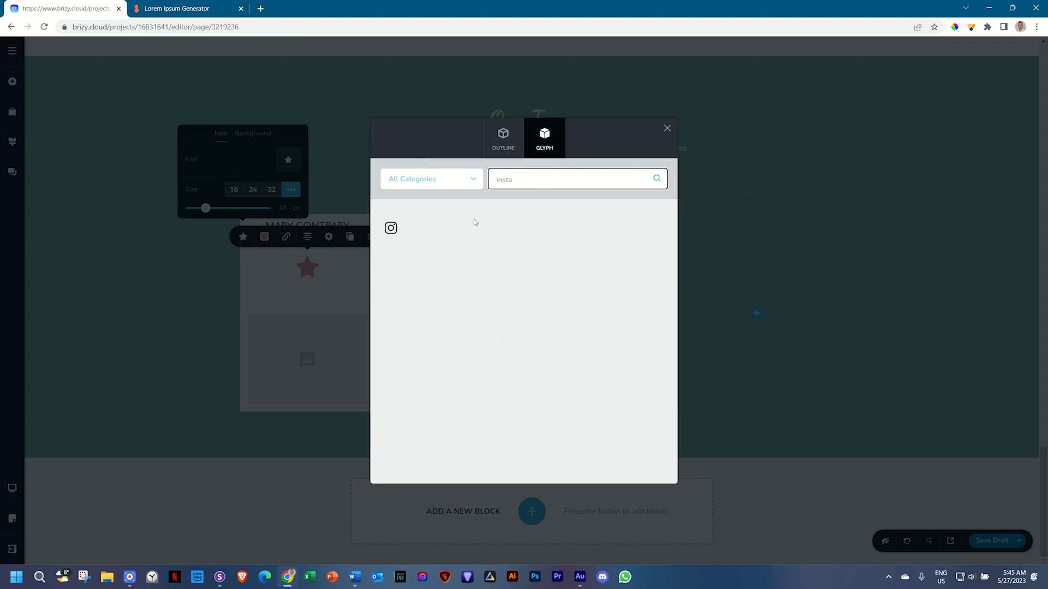
pyautogui.click(389, 230)
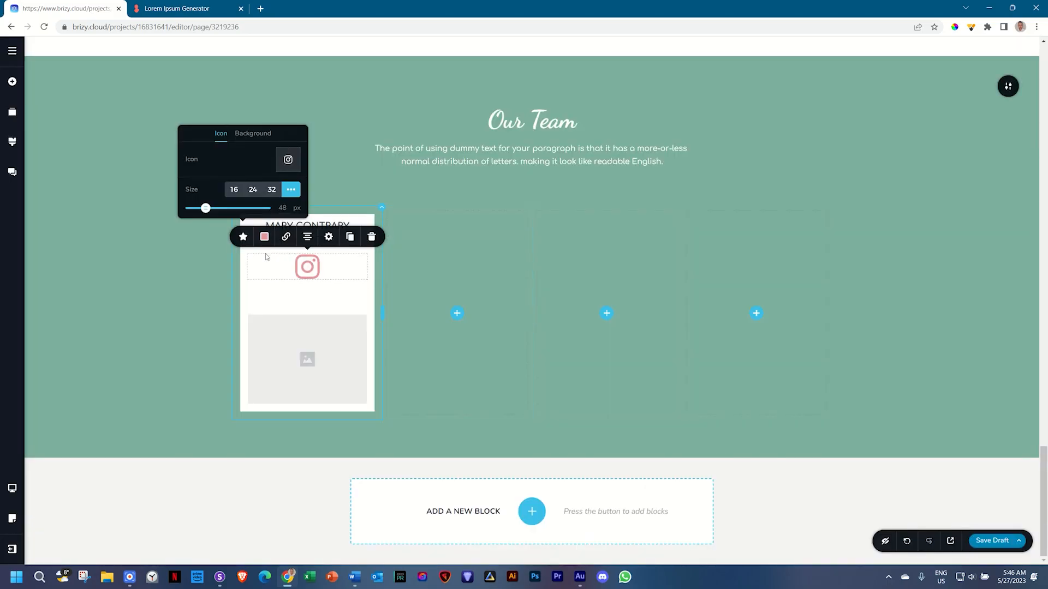
pyautogui.click(291, 207)
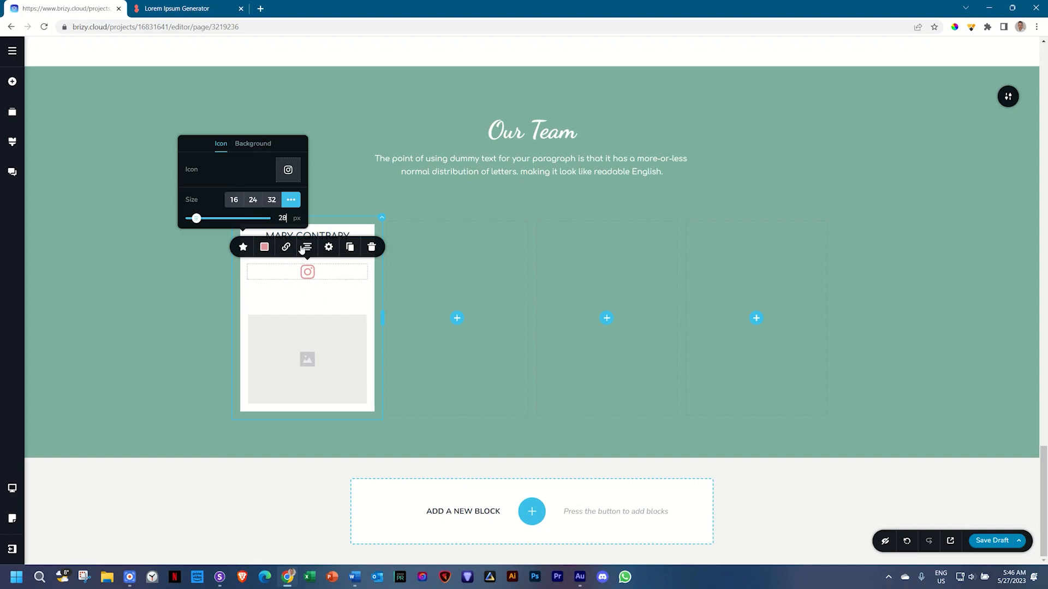
# - Duplicate the team card's Instagram icon twice and change the middle icon to the square Facebook glyph
pyautogui.click(348, 250)
pyautogui.click(372, 246)
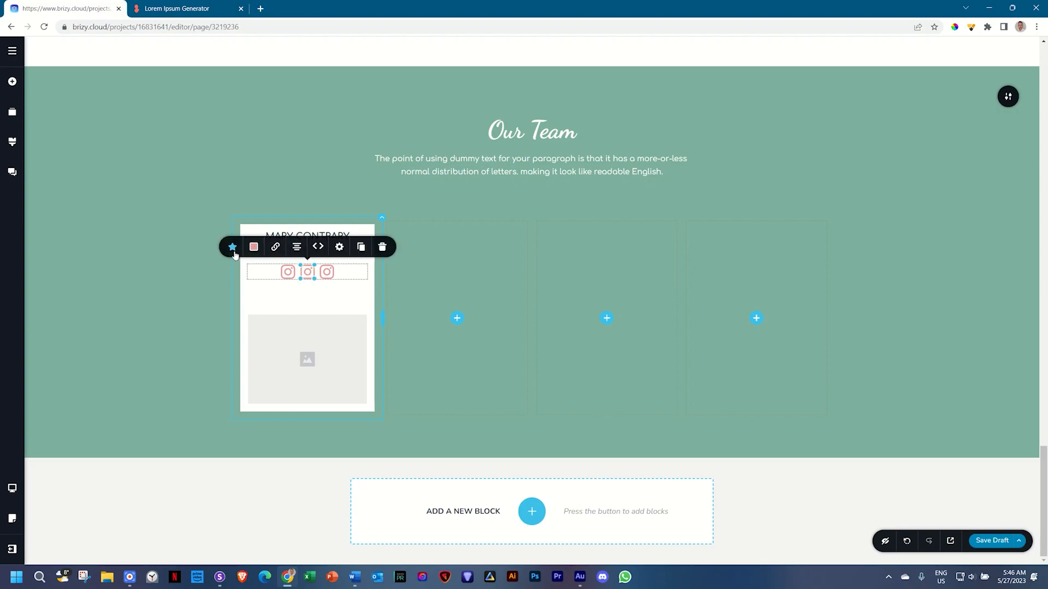
pyautogui.click(232, 246)
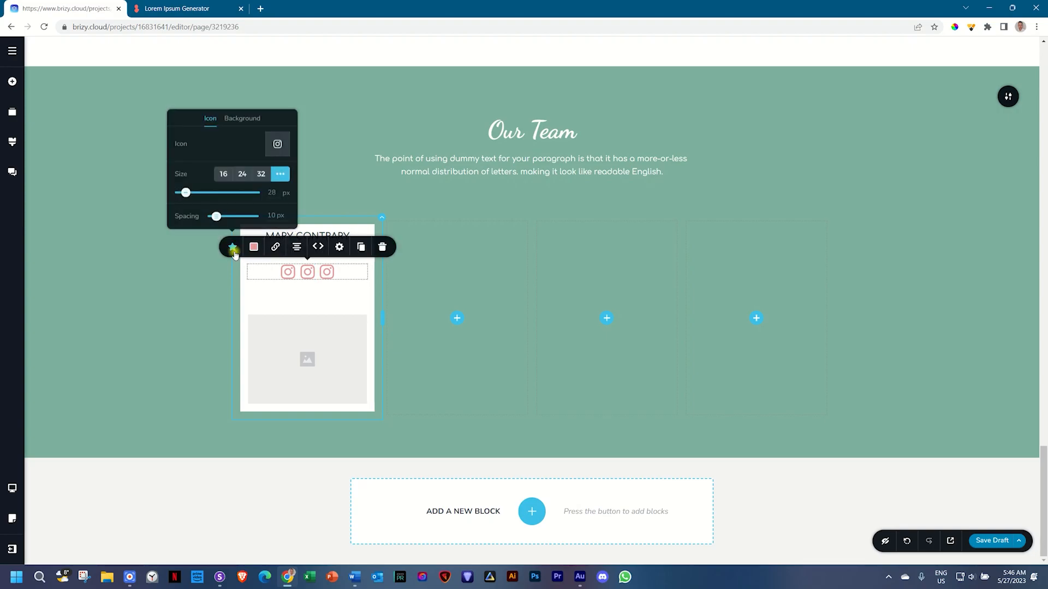
pyautogui.click(279, 152)
pyautogui.click(518, 180)
pyautogui.write('face')
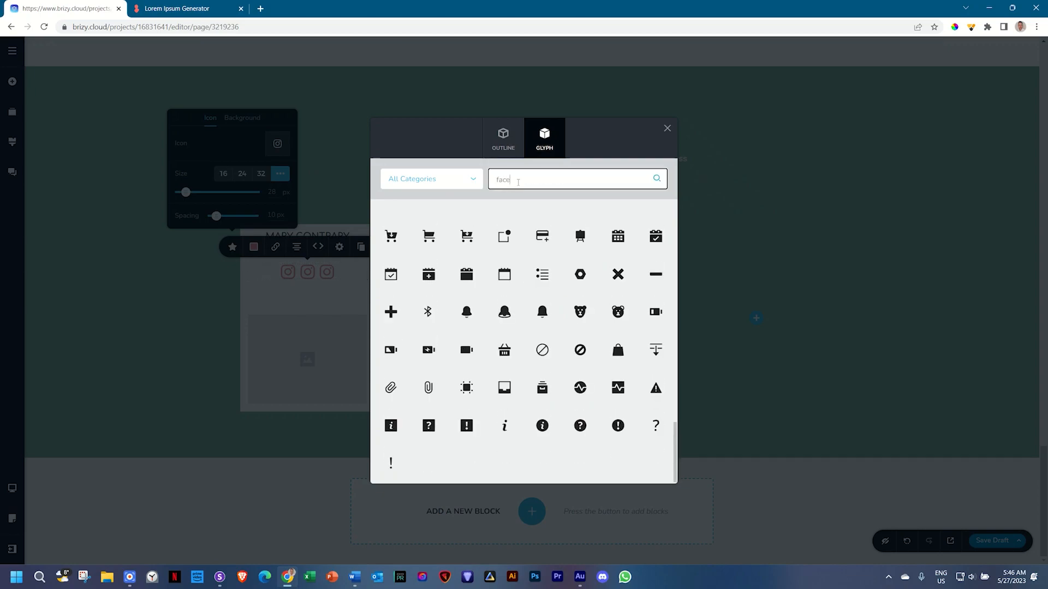
pyautogui.write('book')
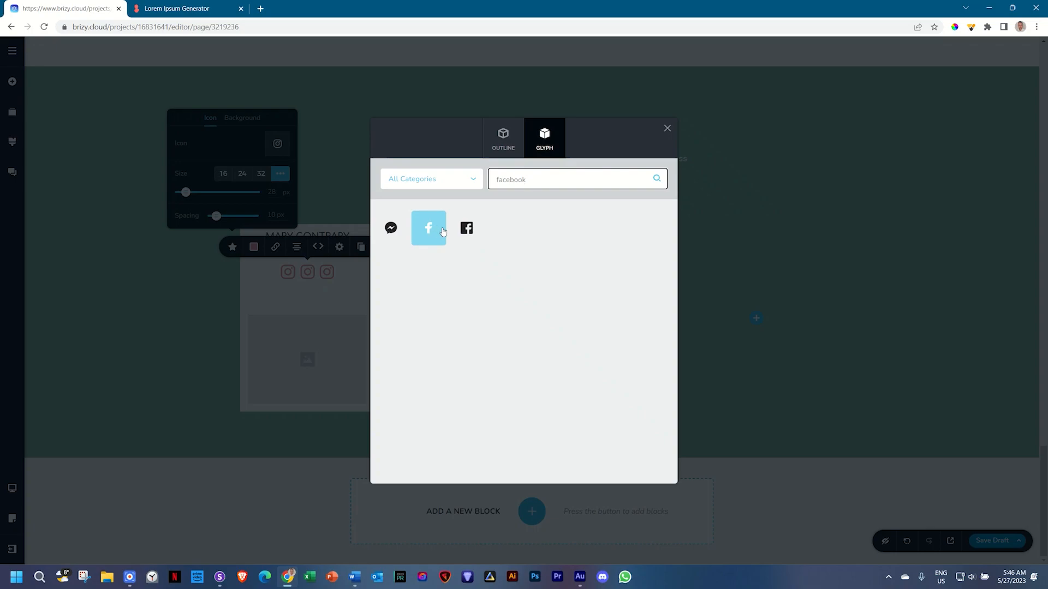
pyautogui.click(467, 228)
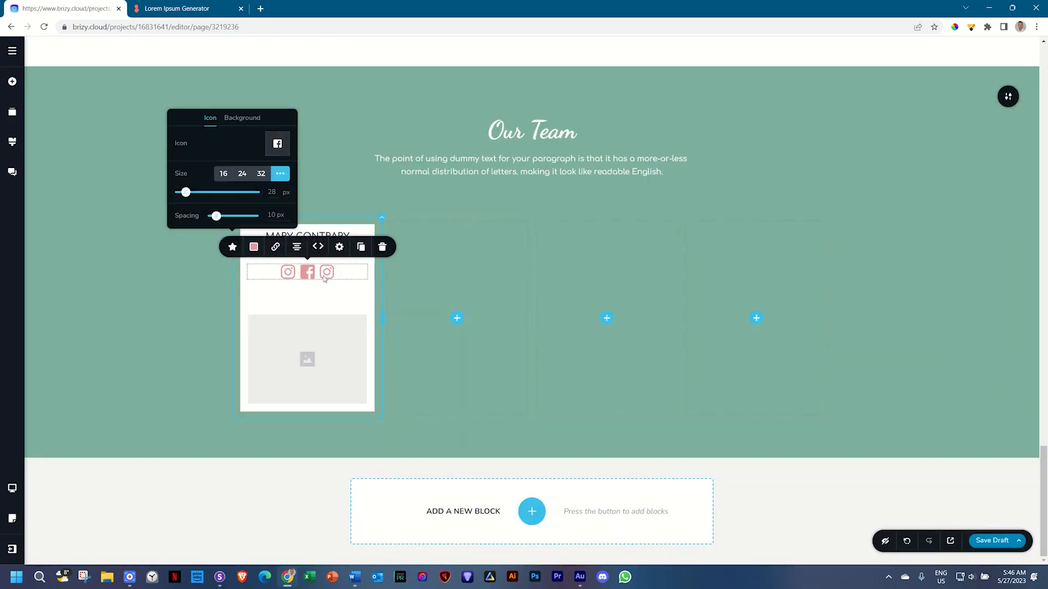
# - Change the third social icon to the Twitter glyph and set the icon spacing to 15 px
pyautogui.click(326, 271)
pyautogui.click(252, 247)
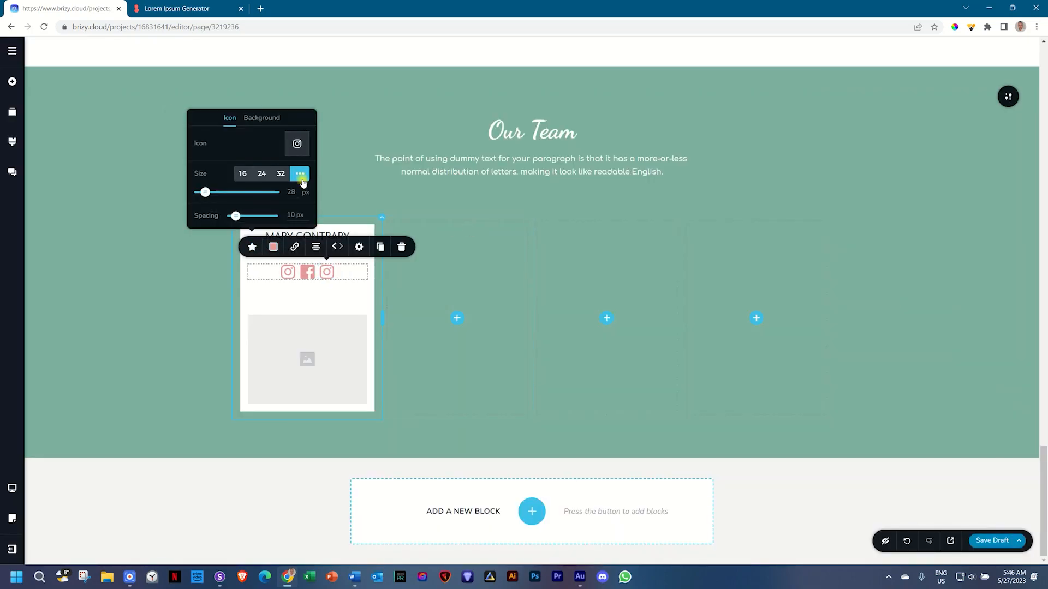
pyautogui.click(298, 142)
pyautogui.click(527, 178)
pyautogui.write('twitter')
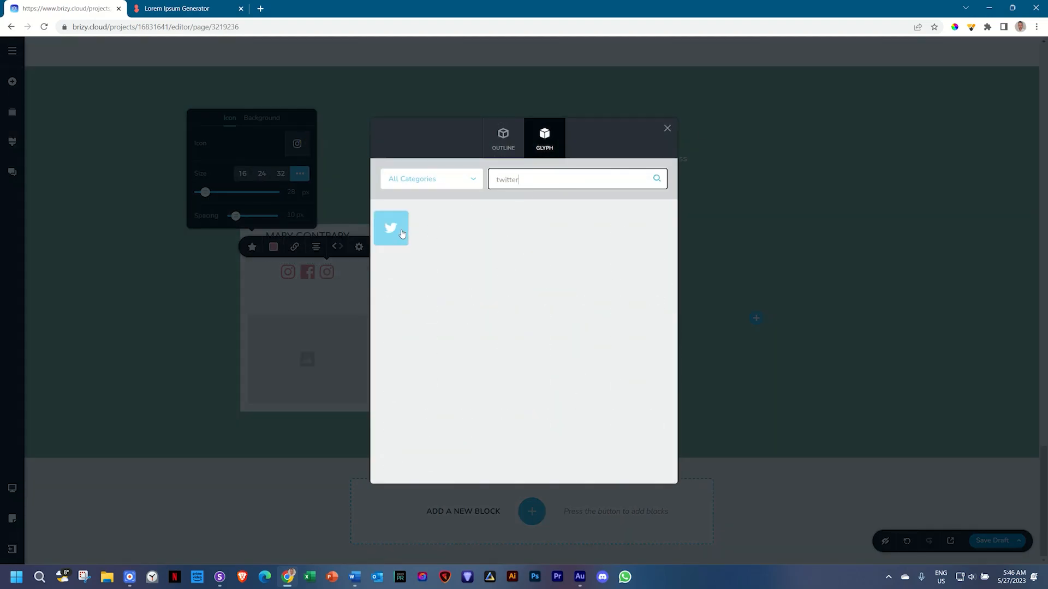
pyautogui.click(391, 227)
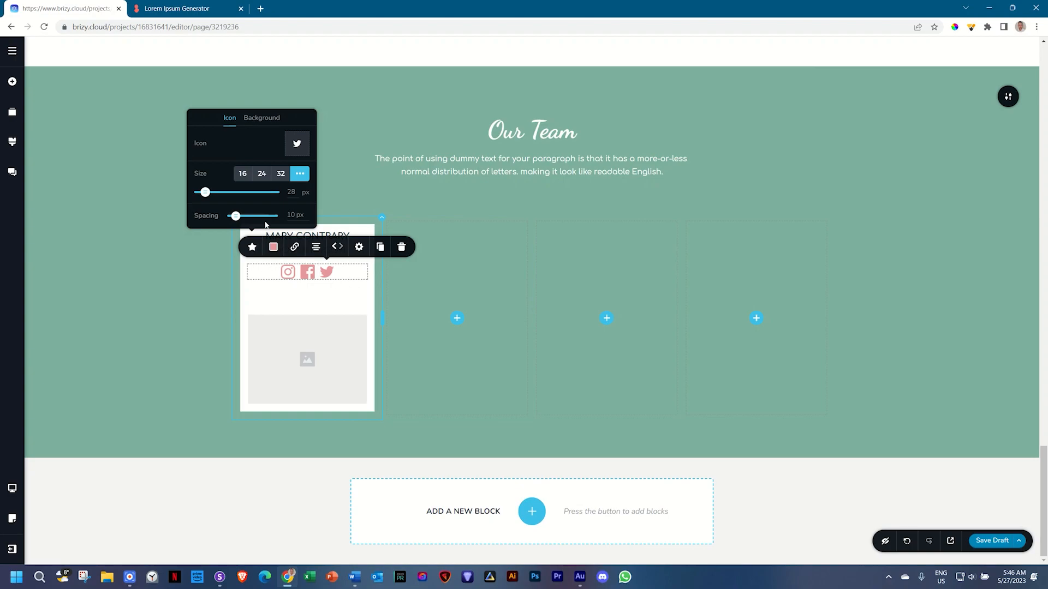
pyautogui.doubleClick(291, 215)
pyautogui.write('15')
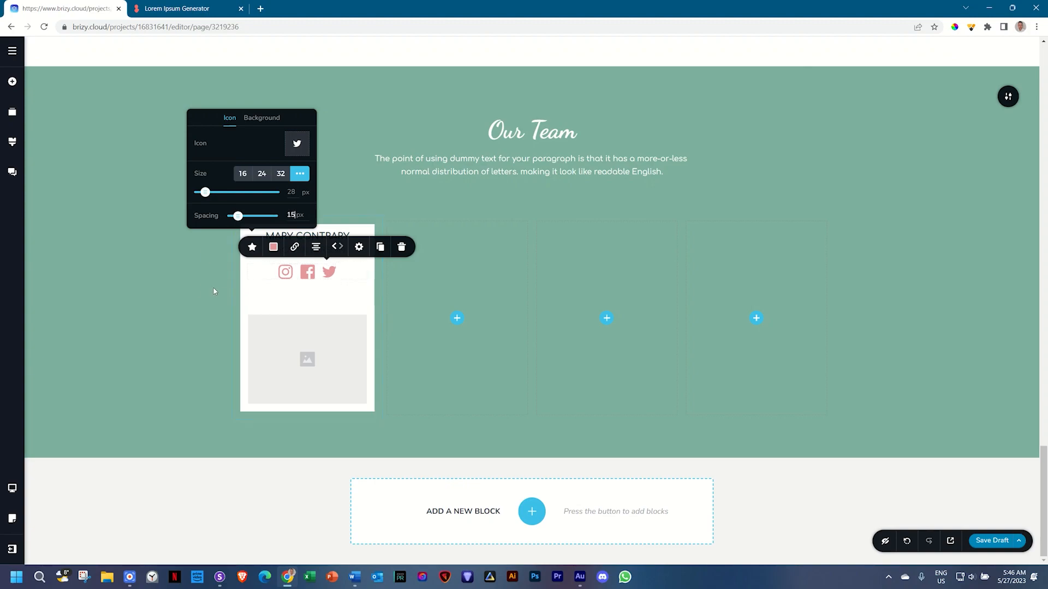
# - Set the height of the spacer between the social icons and the image placeholder to 30 px
pyautogui.click(293, 299)
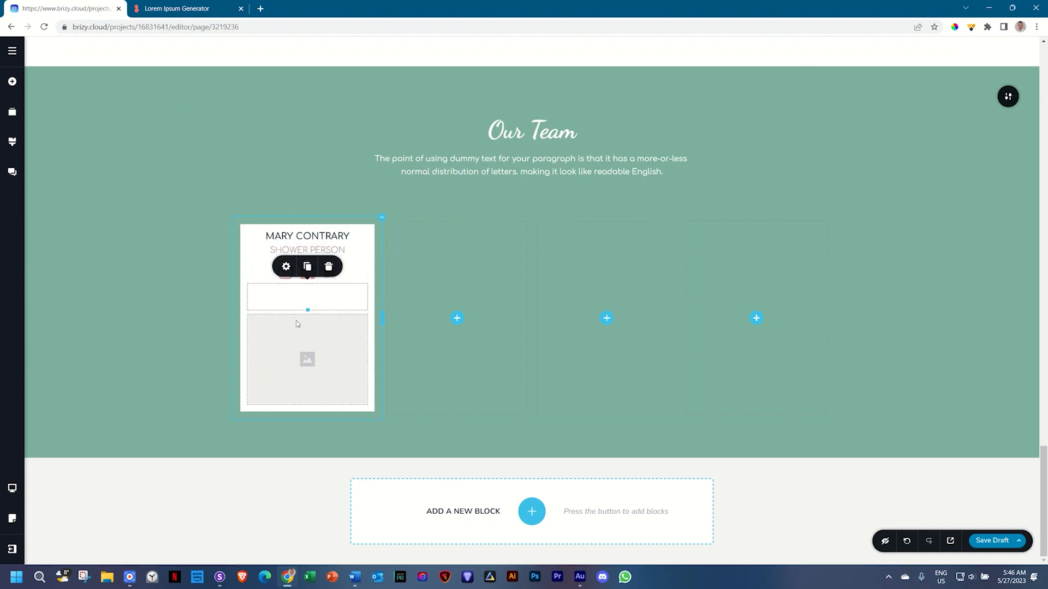
pyautogui.moveTo(308, 310); pyautogui.dragTo(307, 304)
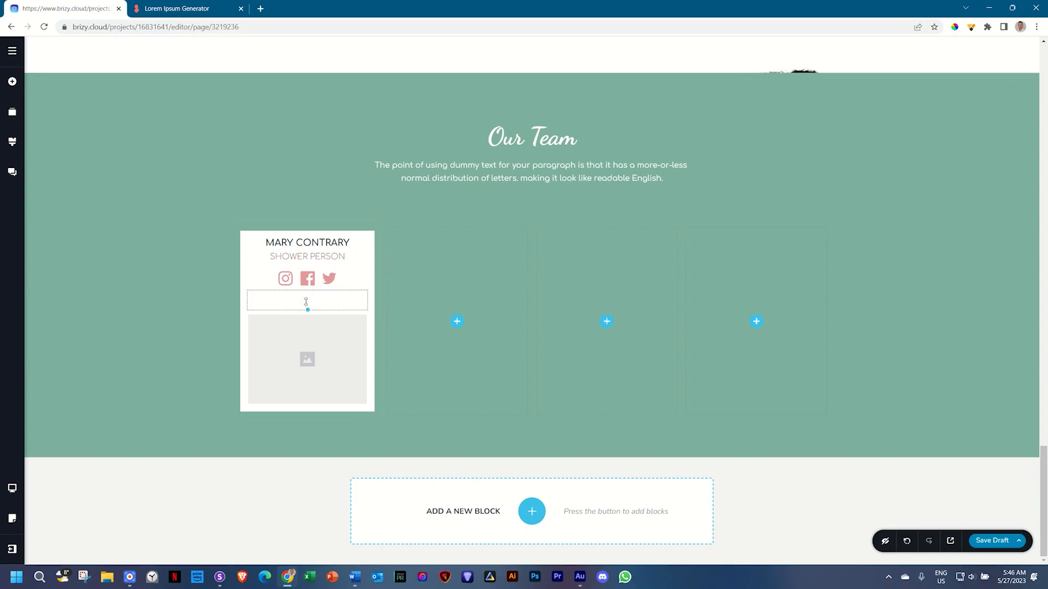
pyautogui.click(286, 273)
pyautogui.doubleClick(316, 242)
pyautogui.write('30')
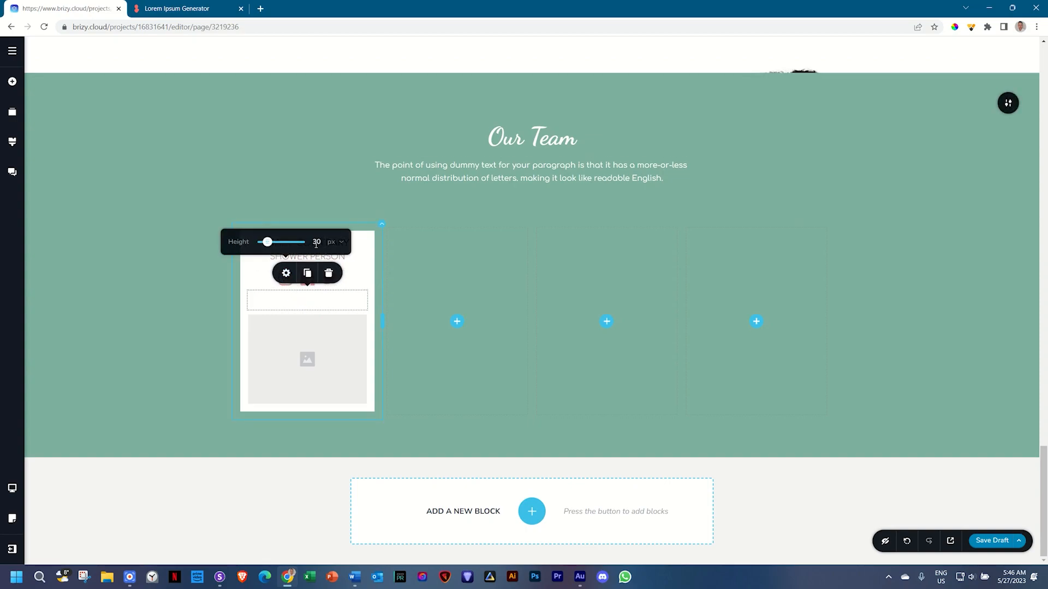
# - Upload the image "10 _ Team 1" into the team card's image placeholder and set its size to Original
pyautogui.click(318, 353)
pyautogui.click(244, 298)
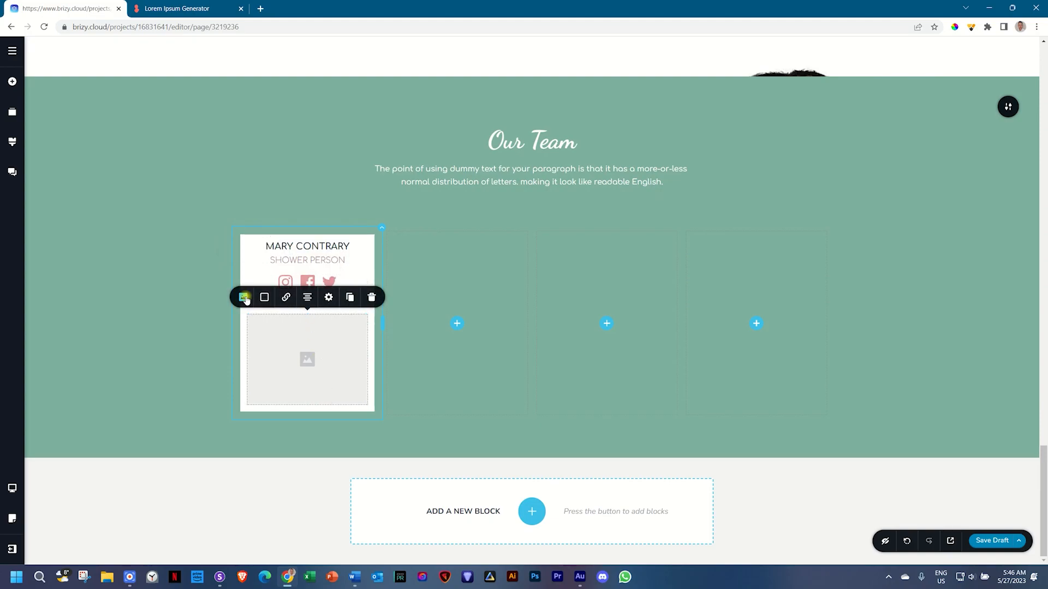
pyautogui.click(280, 203)
pyautogui.scroll(-3, 281, 224)
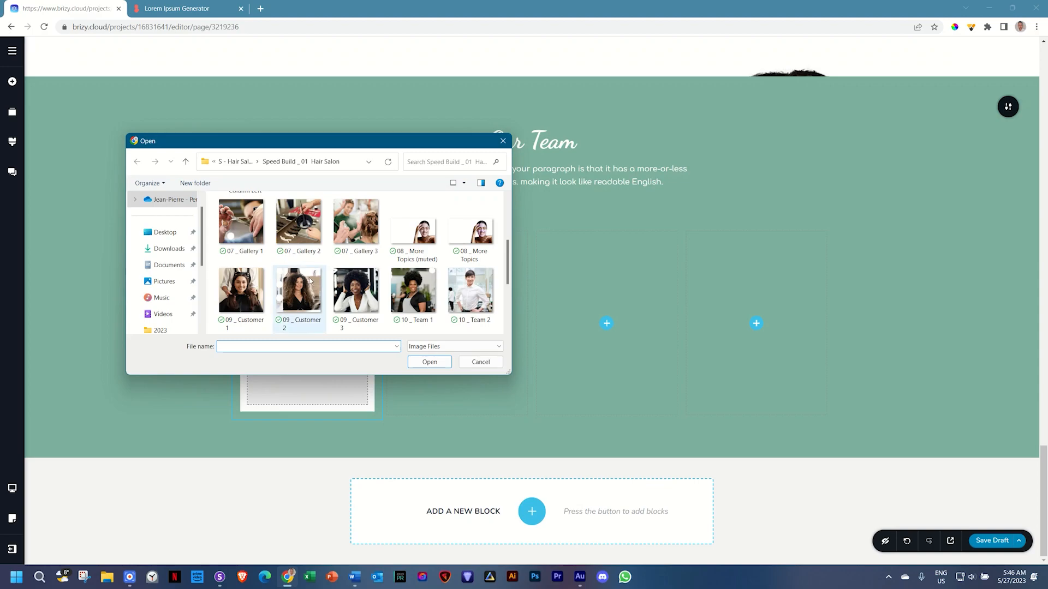
pyautogui.click(416, 306)
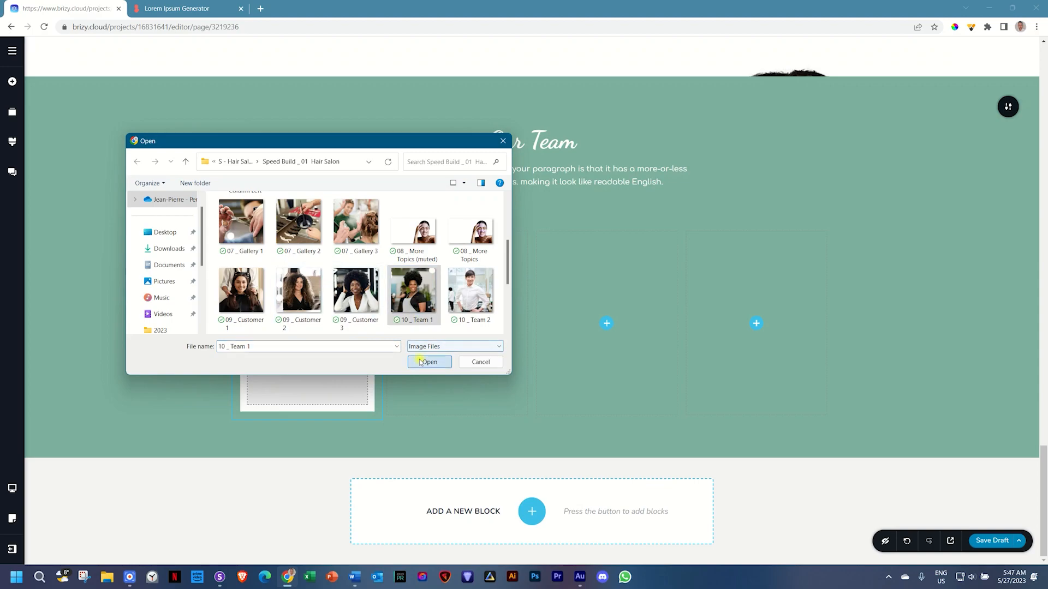
pyautogui.click(418, 362)
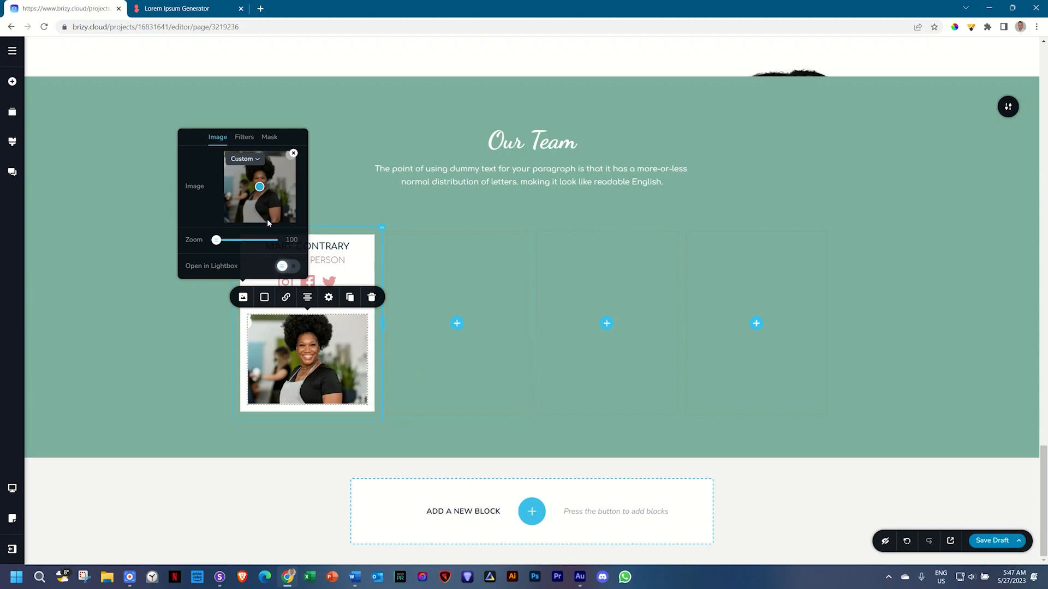
pyautogui.click(243, 159)
pyautogui.click(244, 187)
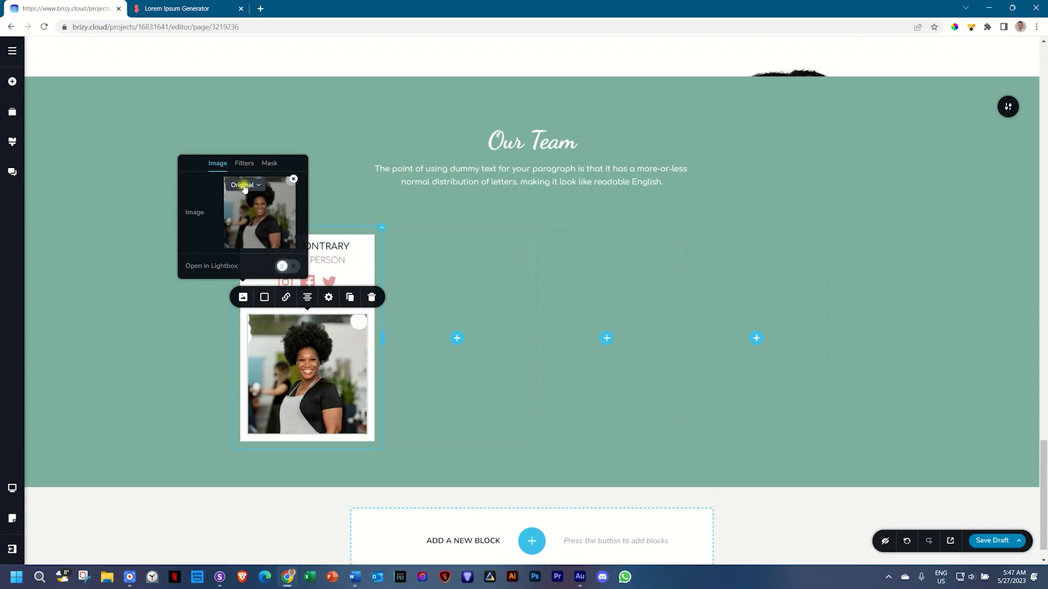
# - Apply a circular mask to the team photo and choose its mask size
pyautogui.click(264, 164)
pyautogui.click(251, 266)
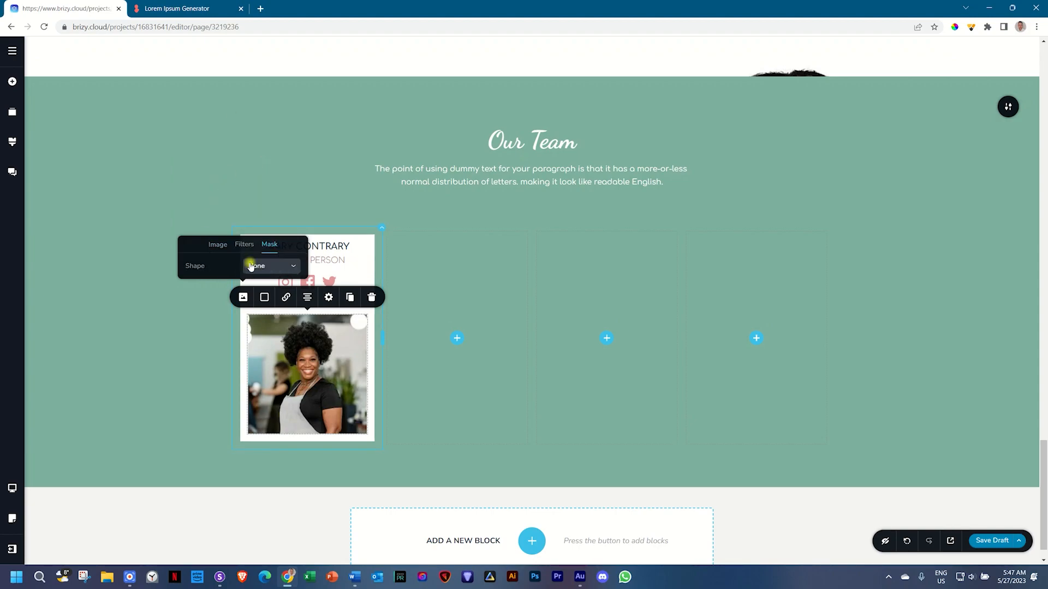
pyautogui.click(261, 300)
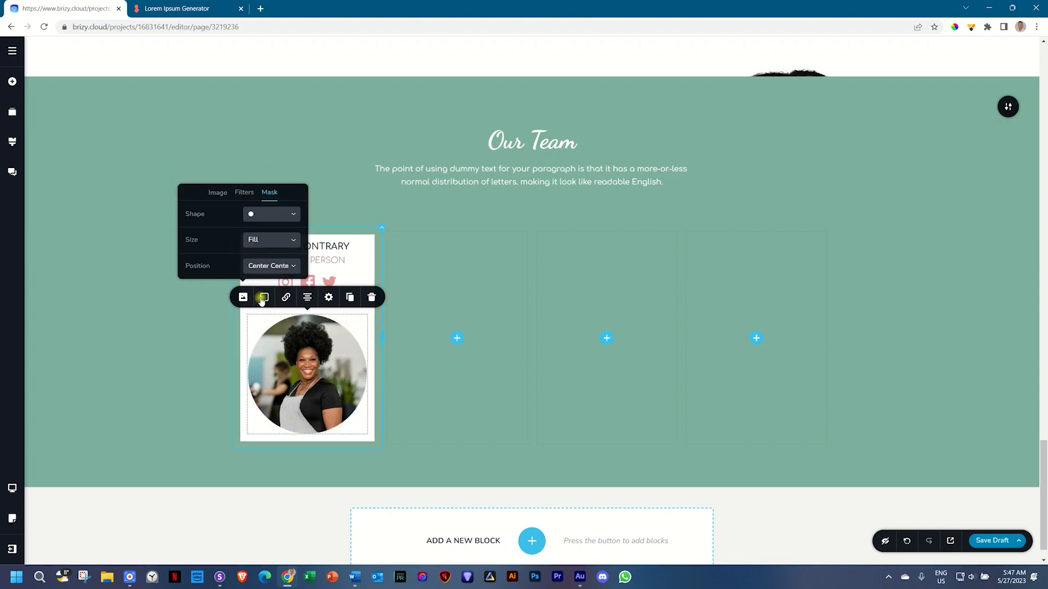
pyautogui.click(269, 240)
pyautogui.click(257, 257)
pyautogui.click(278, 376)
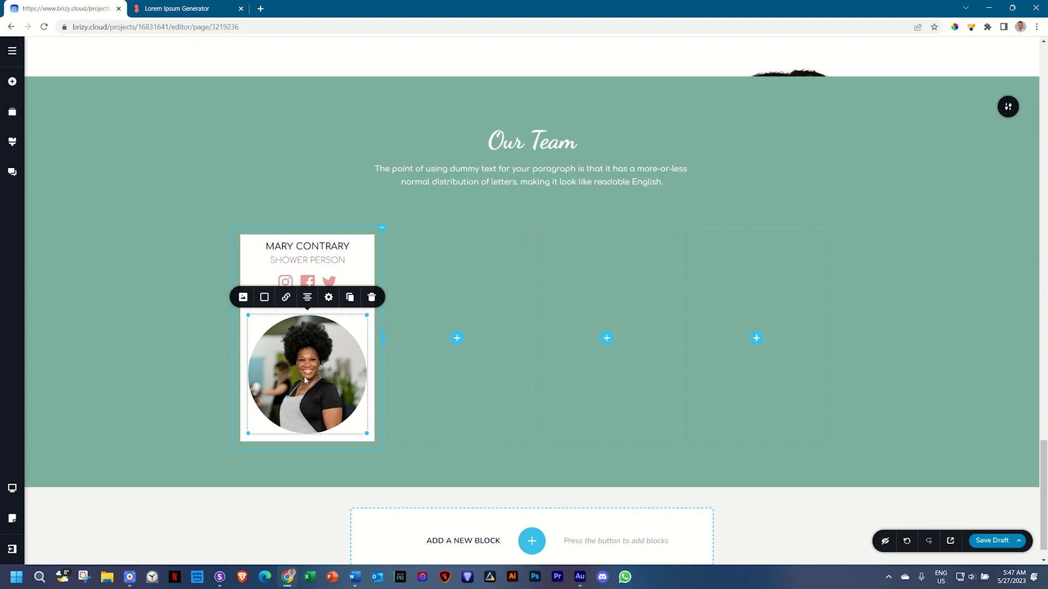
# - Set the size of the circular team photo to 75%
pyautogui.click(328, 298)
pyautogui.doubleClick(370, 240)
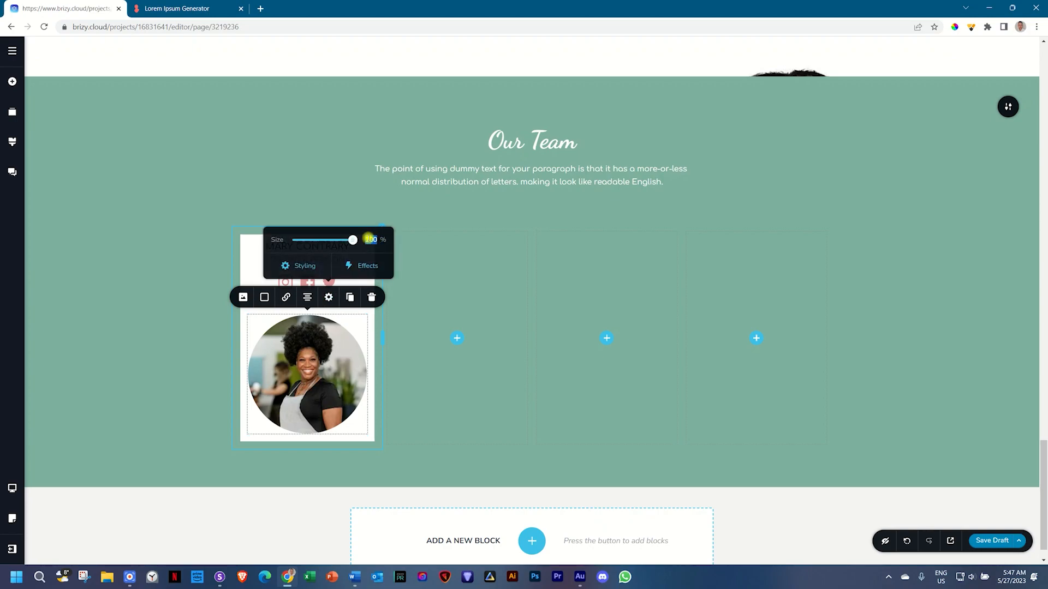
pyautogui.write('75')
pyautogui.press('Return')
pyautogui.click(166, 361)
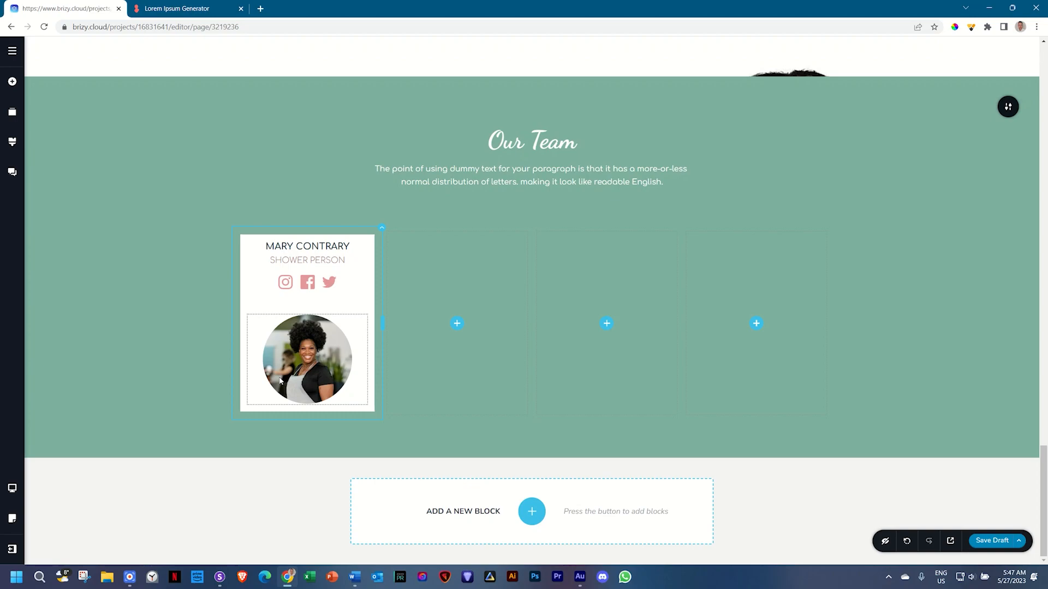
# - Align the team card column's content vertically to the middle
pyautogui.click(381, 231)
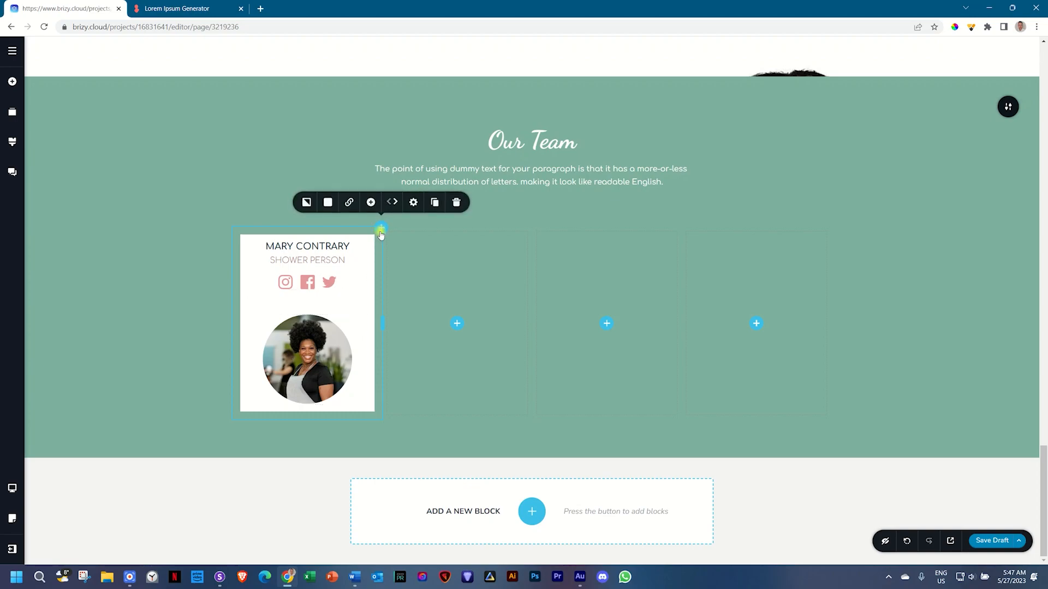
pyautogui.click(413, 205)
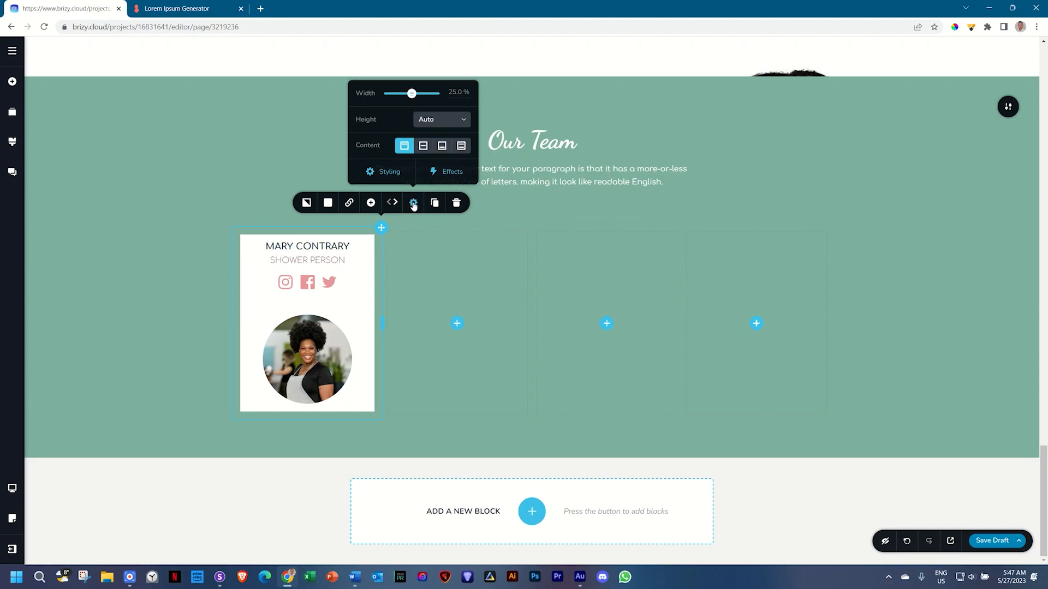
pyautogui.click(423, 147)
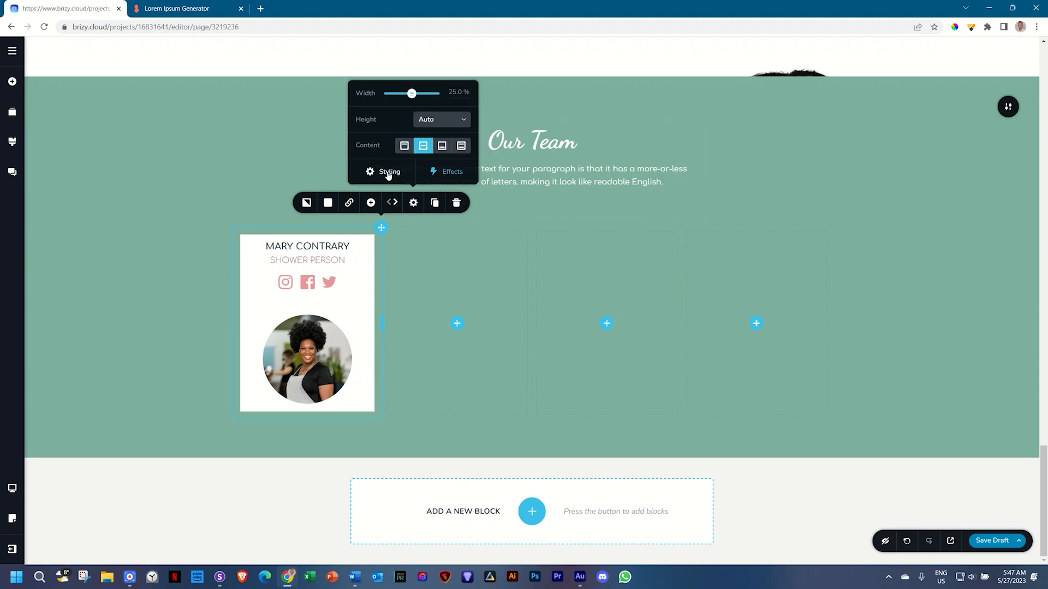
# - Set the card column's padding to 65 px top and bottom and 35 px on both sides, and save the draft
pyautogui.click(389, 173)
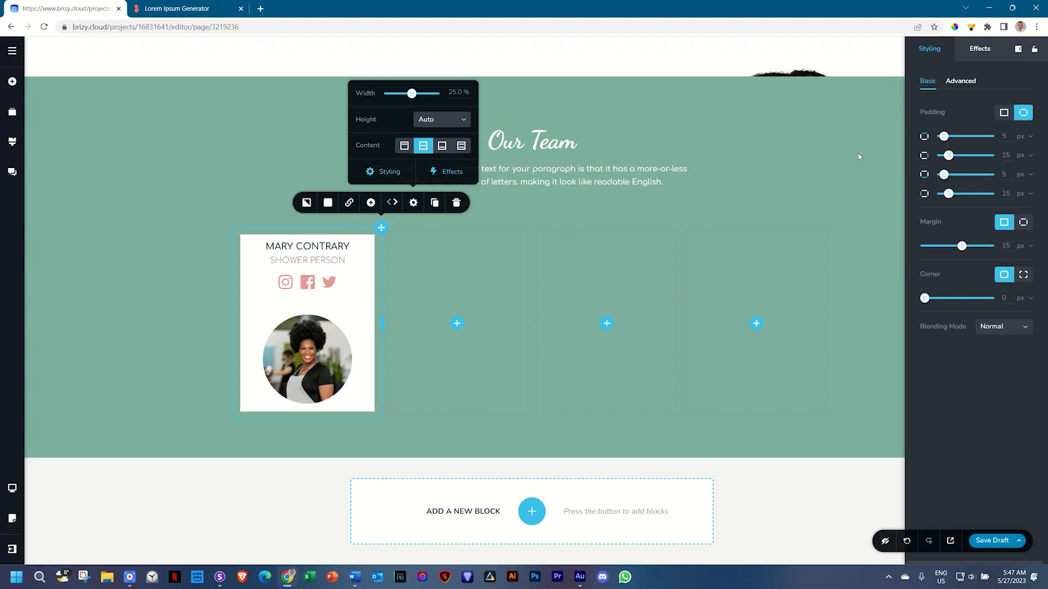
pyautogui.doubleClick(1007, 138)
pyautogui.write('65')
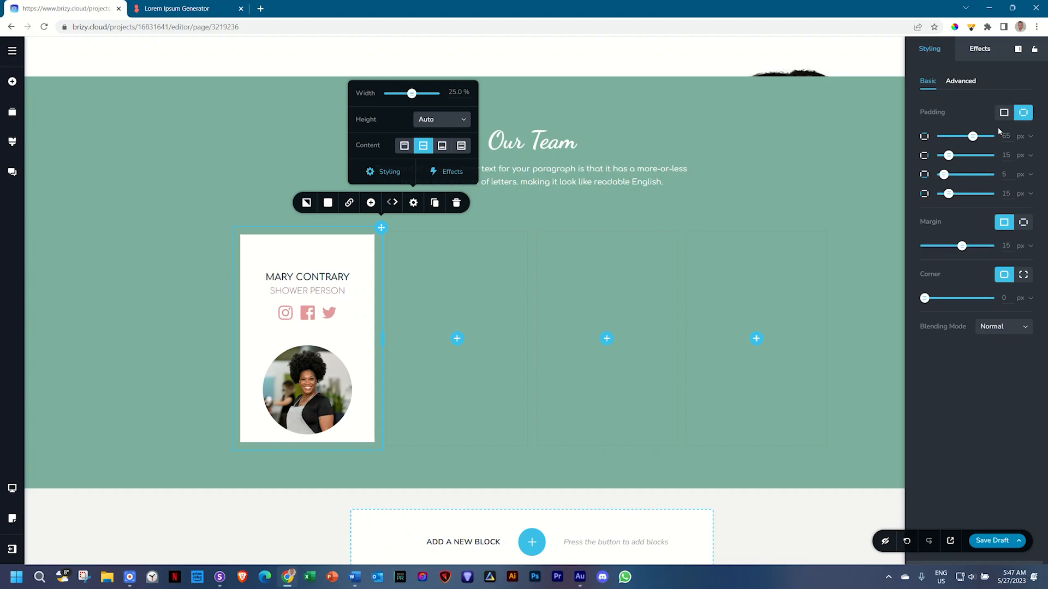
pyautogui.write('35')
pyautogui.press('Tab')
pyautogui.write('65')
pyautogui.press('Tab')
pyautogui.write('35')
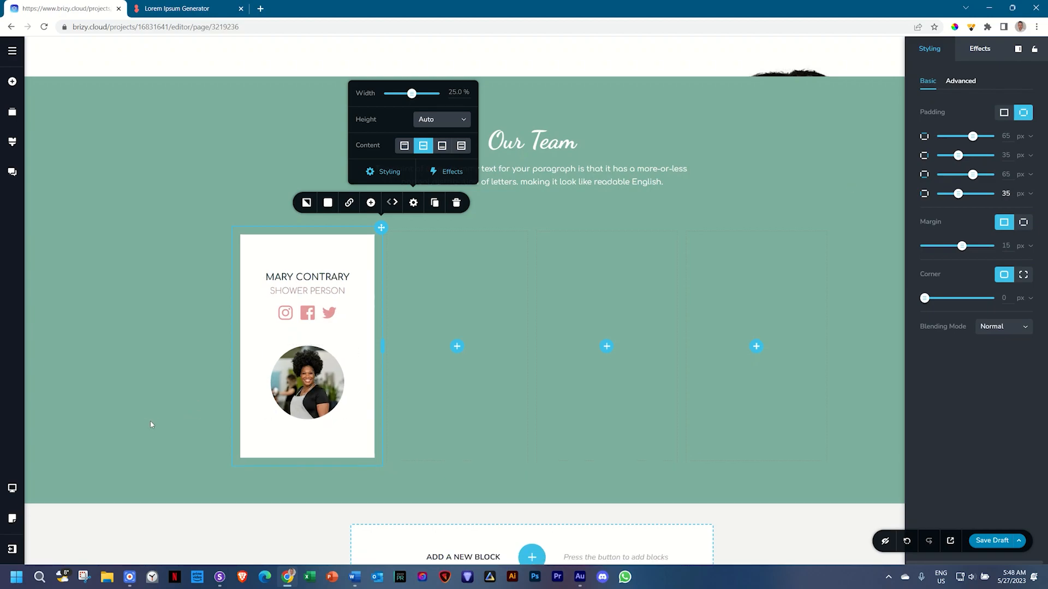
pyautogui.click(133, 413)
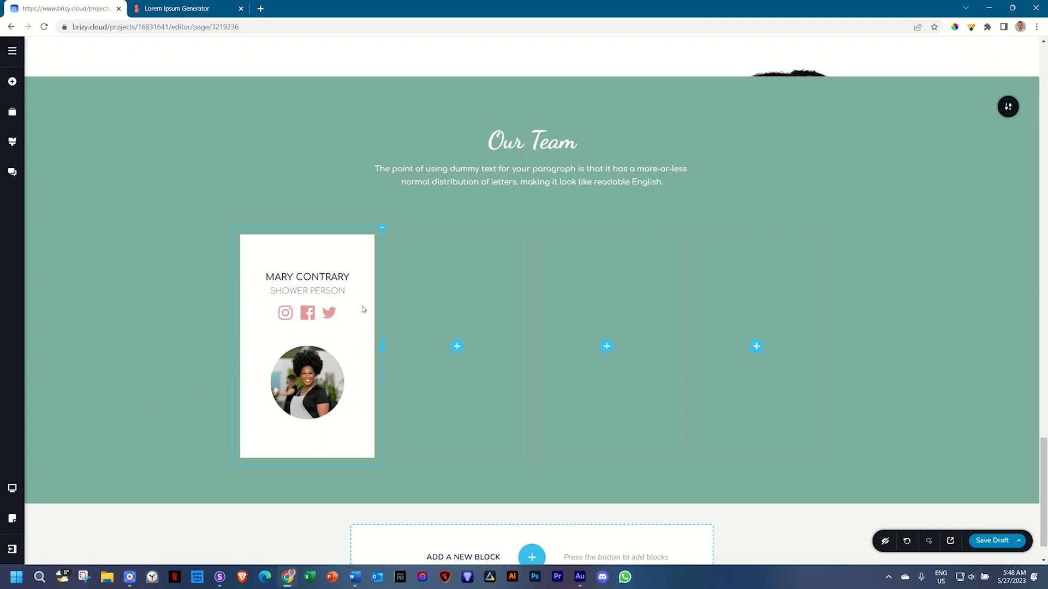
pyautogui.hotkey('ctrl', 's')
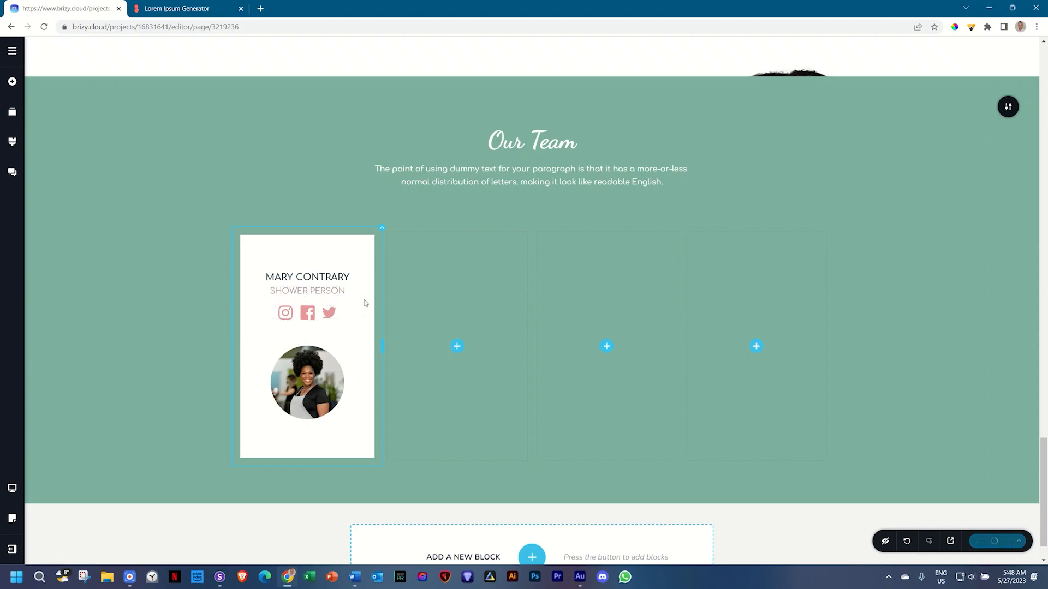
# - Duplicate the finished team card column twice
pyautogui.click(381, 230)
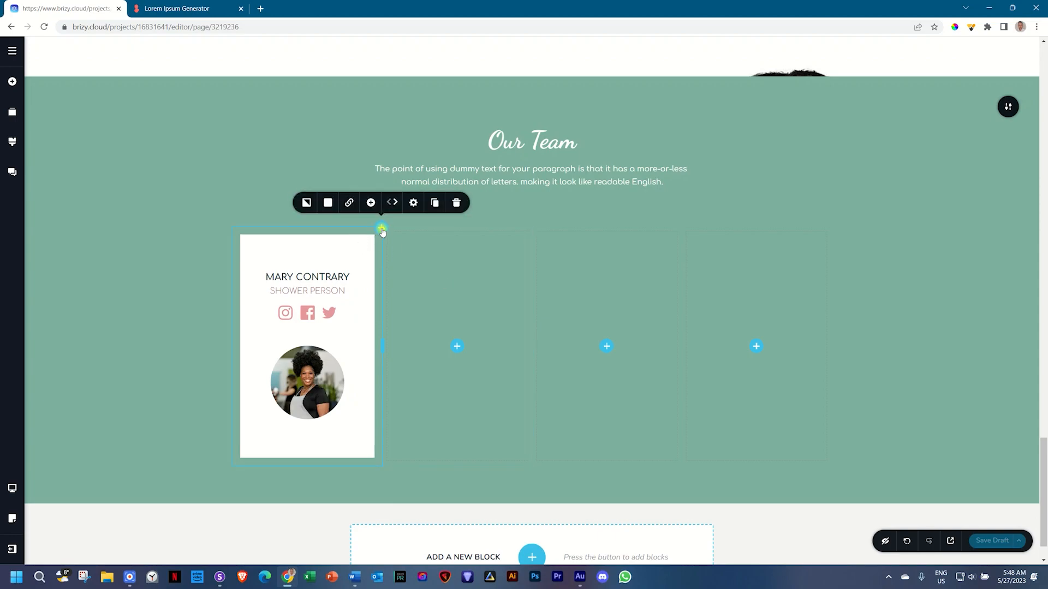
pyautogui.click(434, 203)
pyautogui.click(435, 203)
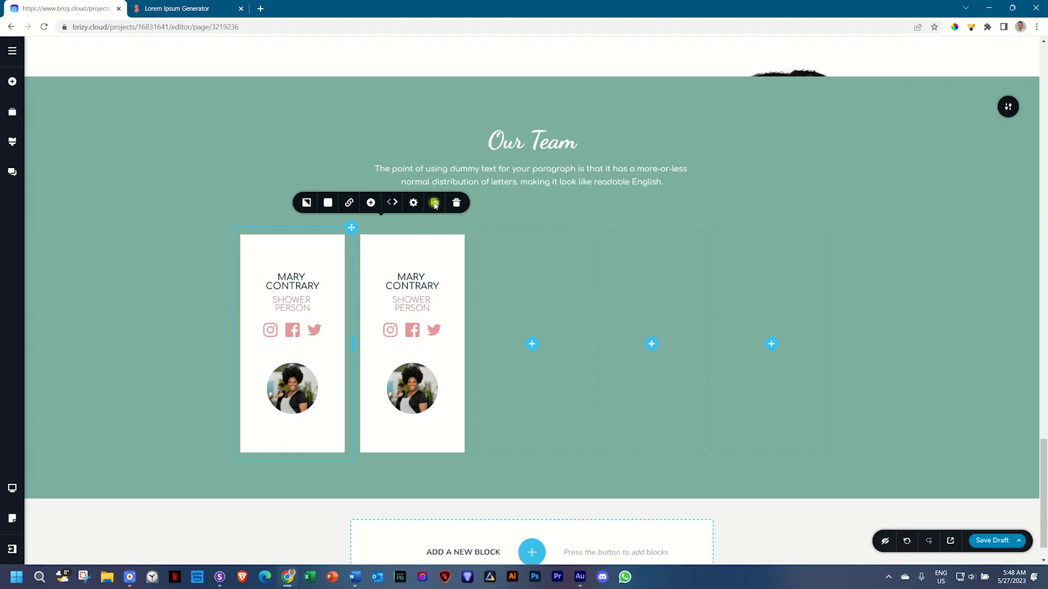
# - Delete the three empty columns beside the team cards
pyautogui.rightClick(606, 278)
pyautogui.click(616, 382)
pyautogui.rightClick(640, 277)
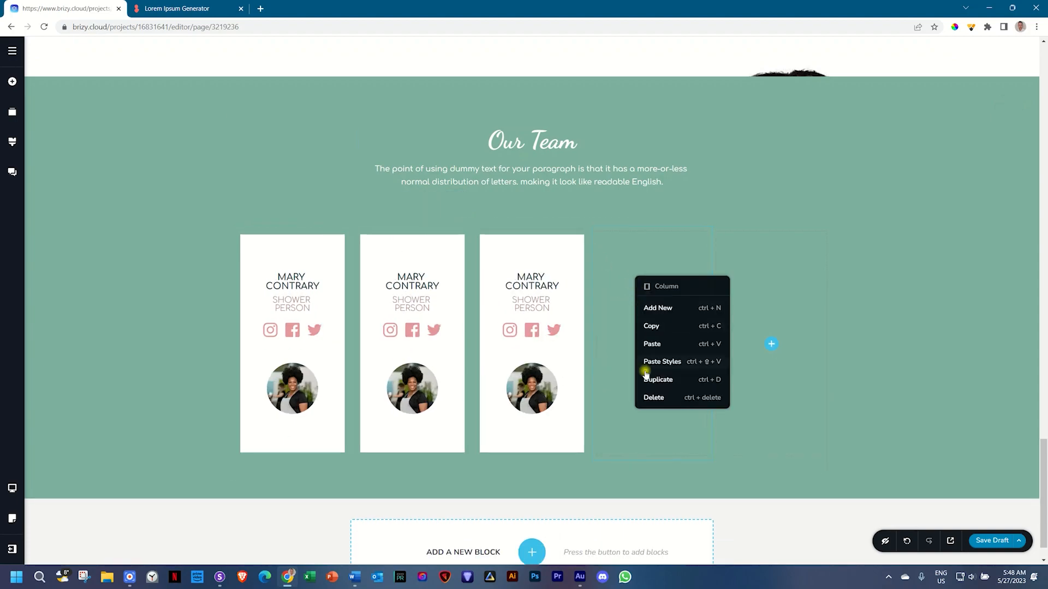
pyautogui.click(649, 397)
pyautogui.rightClick(744, 267)
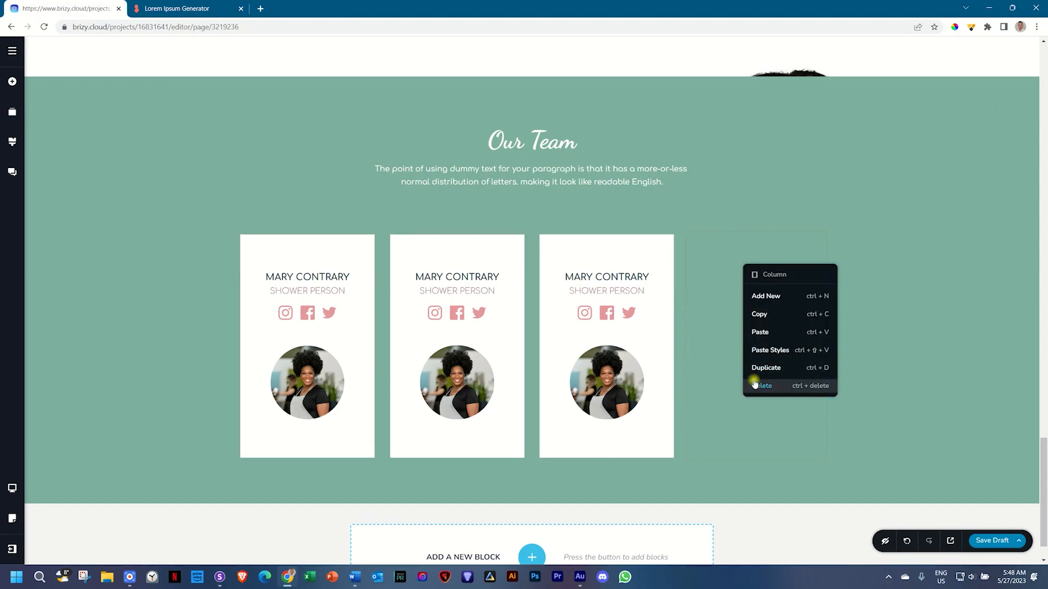
pyautogui.click(759, 385)
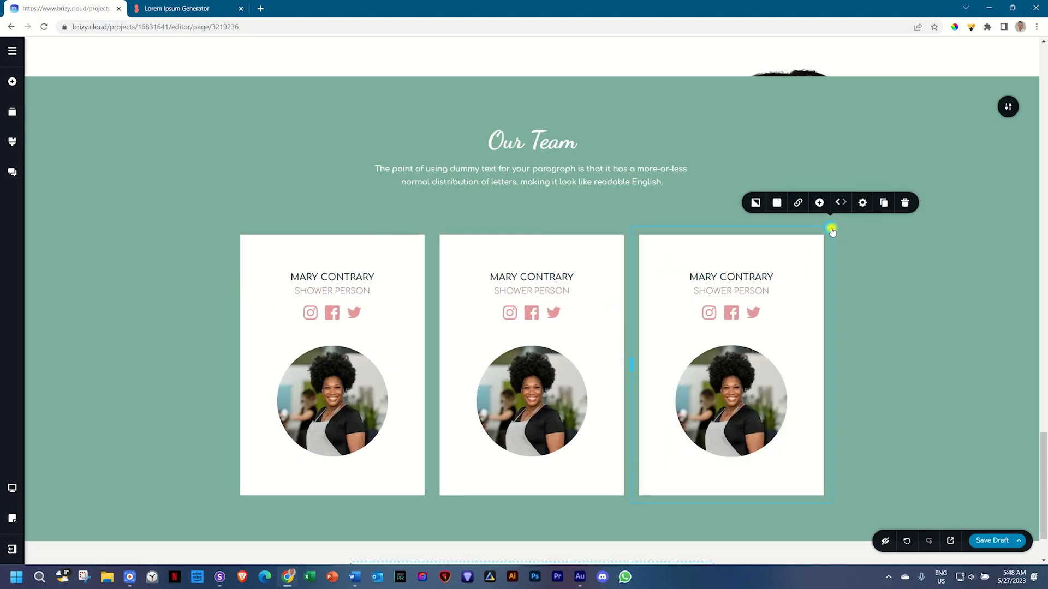
# - Duplicate the last team card to make a fourth, and round the first card's corners to 15 px
pyautogui.click(884, 203)
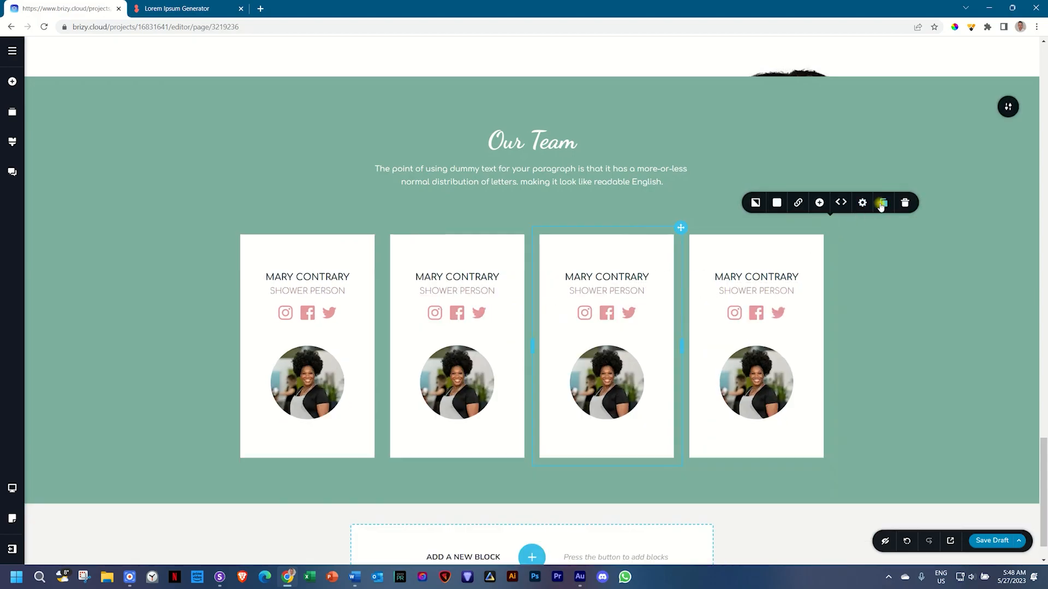
pyautogui.click(938, 314)
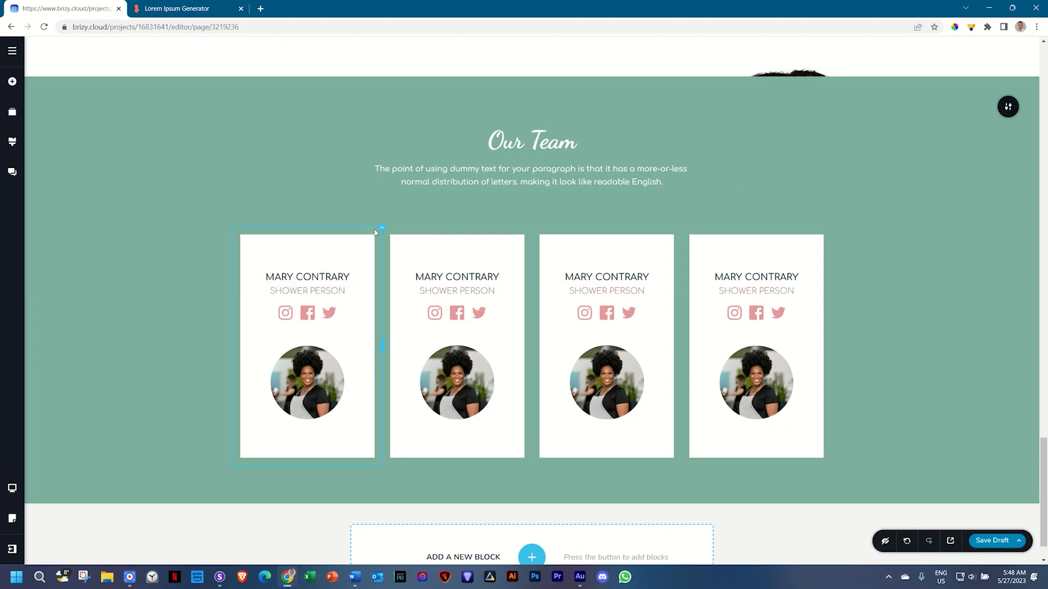
pyautogui.click(381, 227)
pyautogui.click(413, 204)
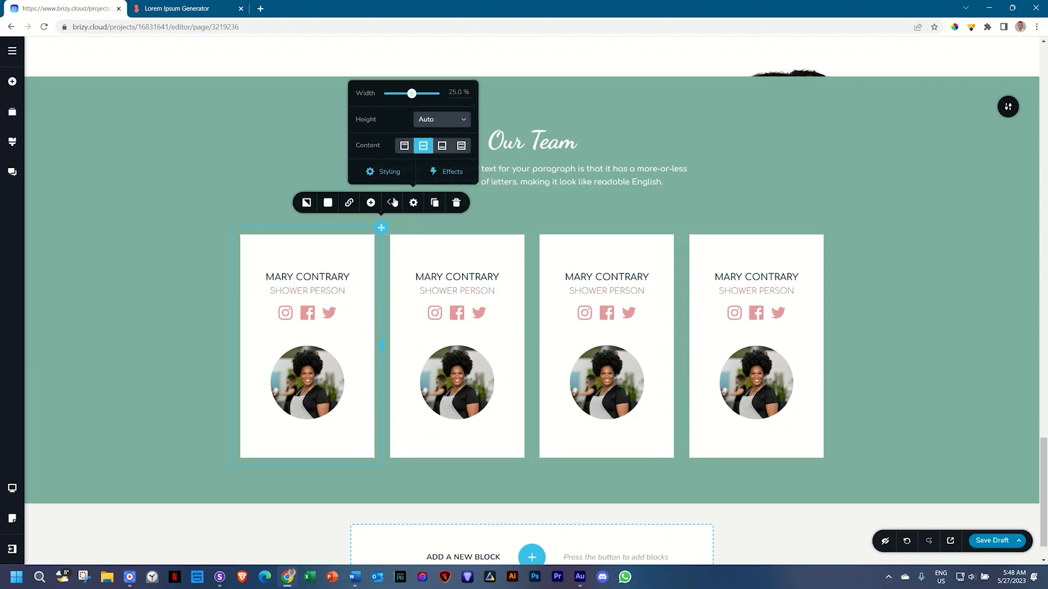
pyautogui.click(391, 172)
pyautogui.moveTo(1010, 298); pyautogui.dragTo(981, 300)
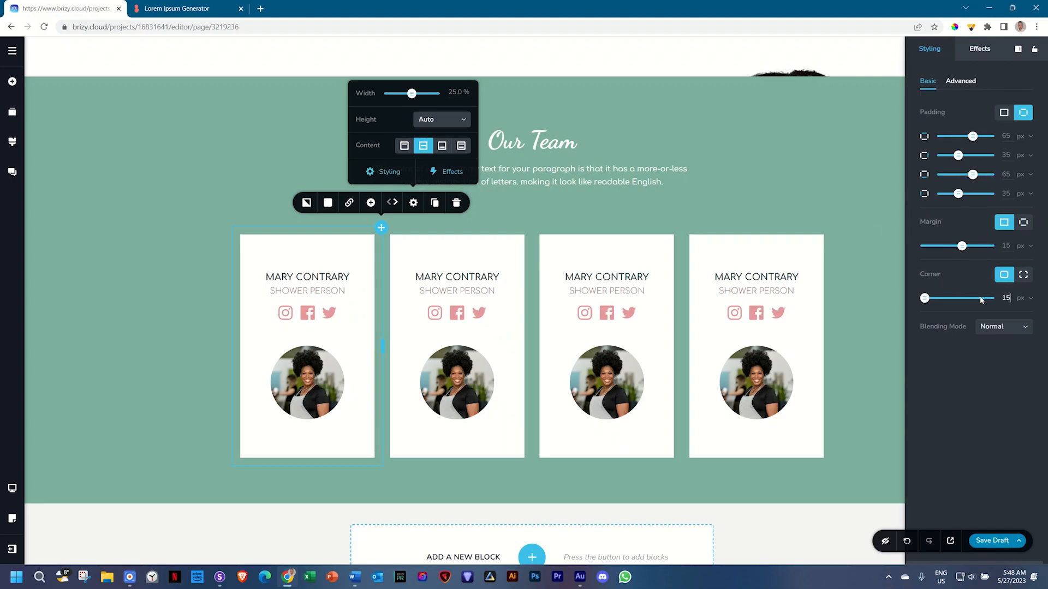
pyautogui.write('15')
pyautogui.click(104, 281)
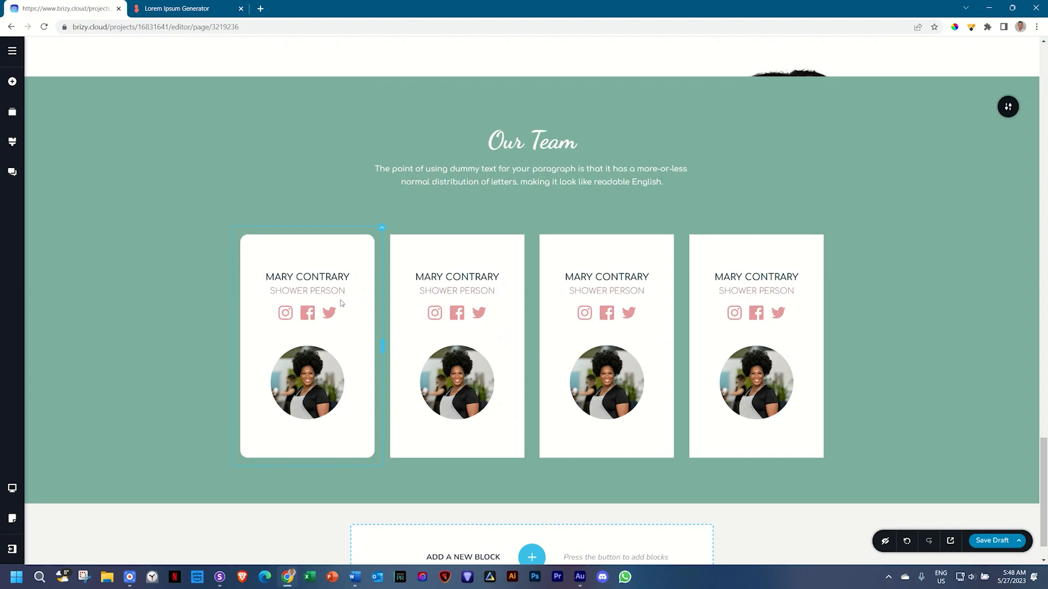
# - Copy the first team card's column styles onto the other three card columns
pyautogui.rightClick(381, 229)
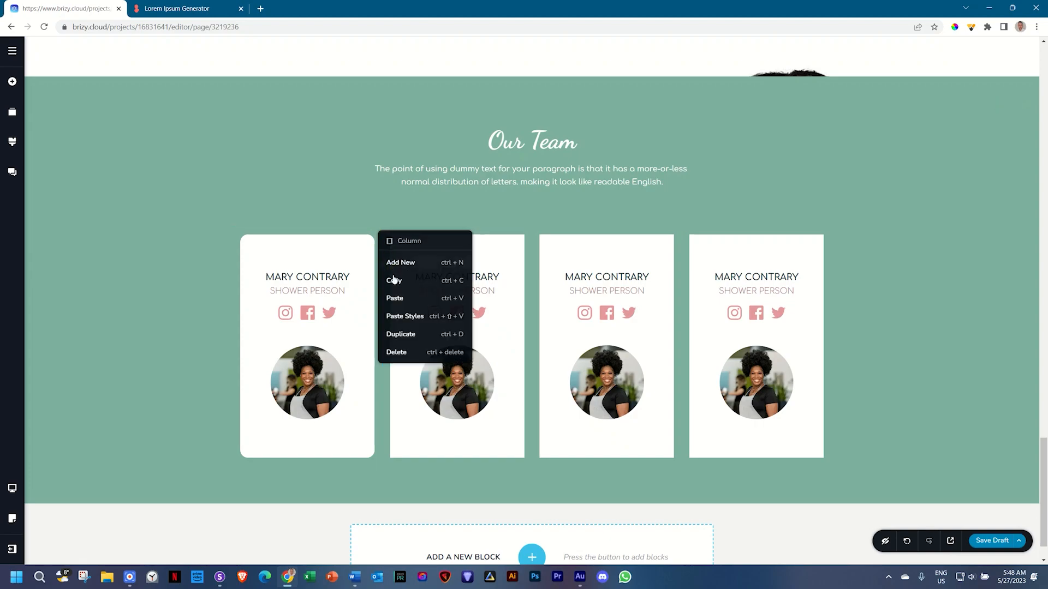
pyautogui.click(394, 280)
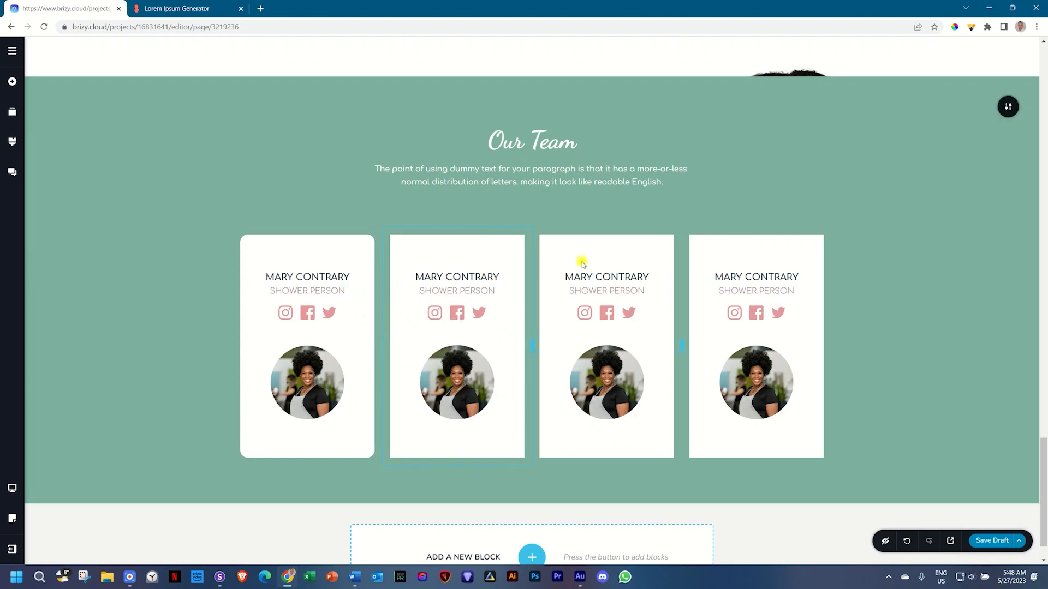
pyautogui.rightClick(531, 229)
pyautogui.click(555, 312)
pyautogui.rightClick(680, 228)
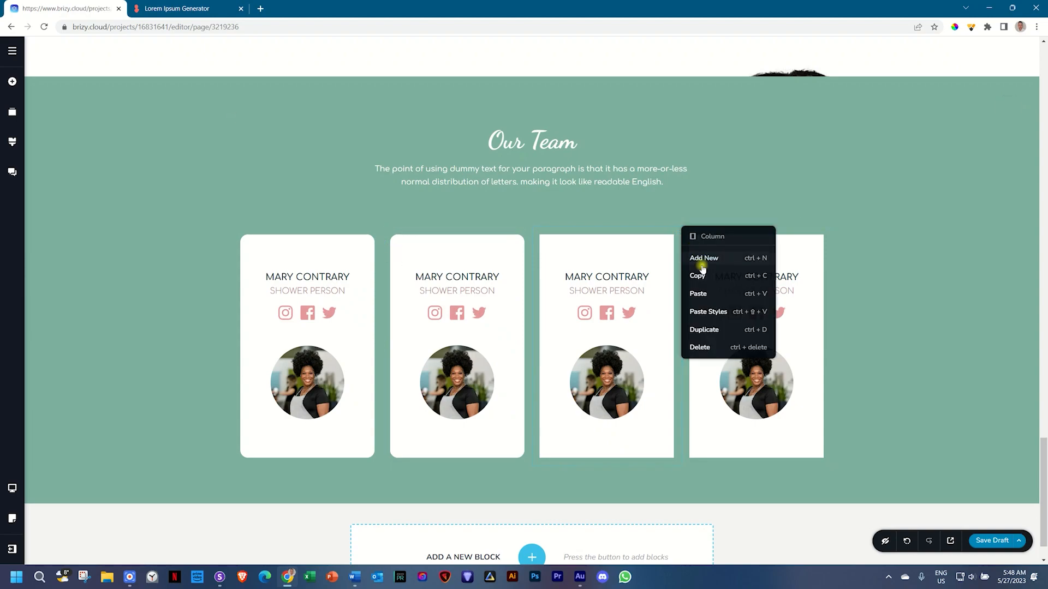
pyautogui.click(732, 295)
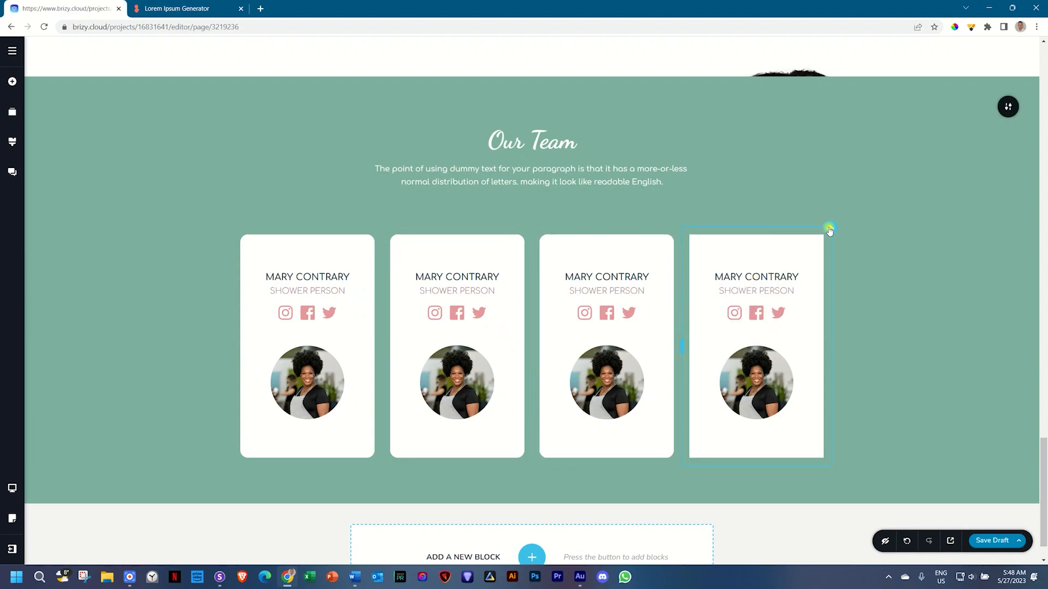
pyautogui.rightClick(828, 228)
pyautogui.click(841, 313)
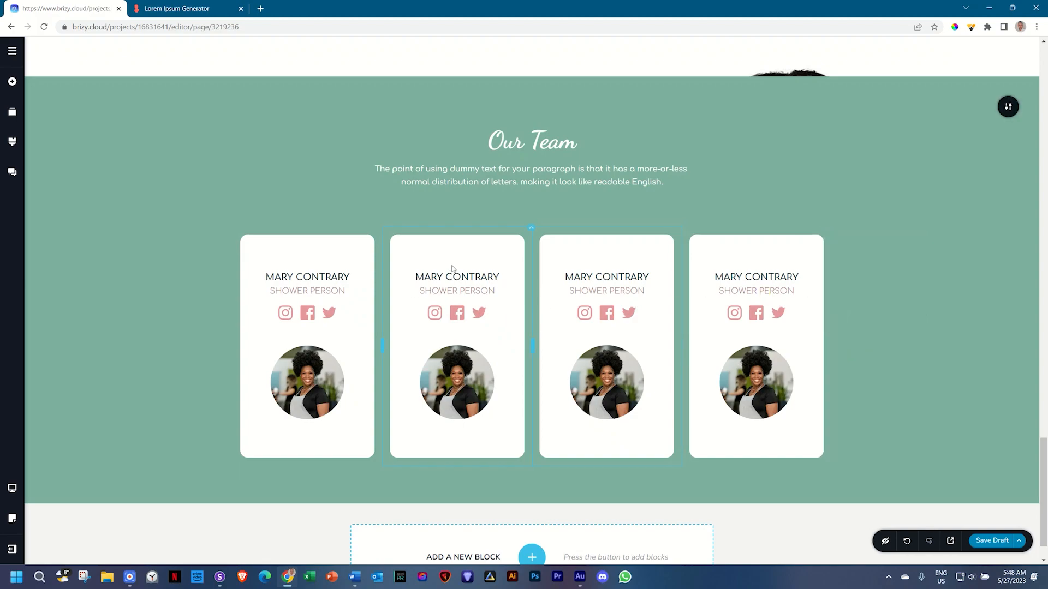
# - Replace the photo on the second team card with a portrait of a man in a white shirt
pyautogui.click(455, 402)
pyautogui.click(393, 328)
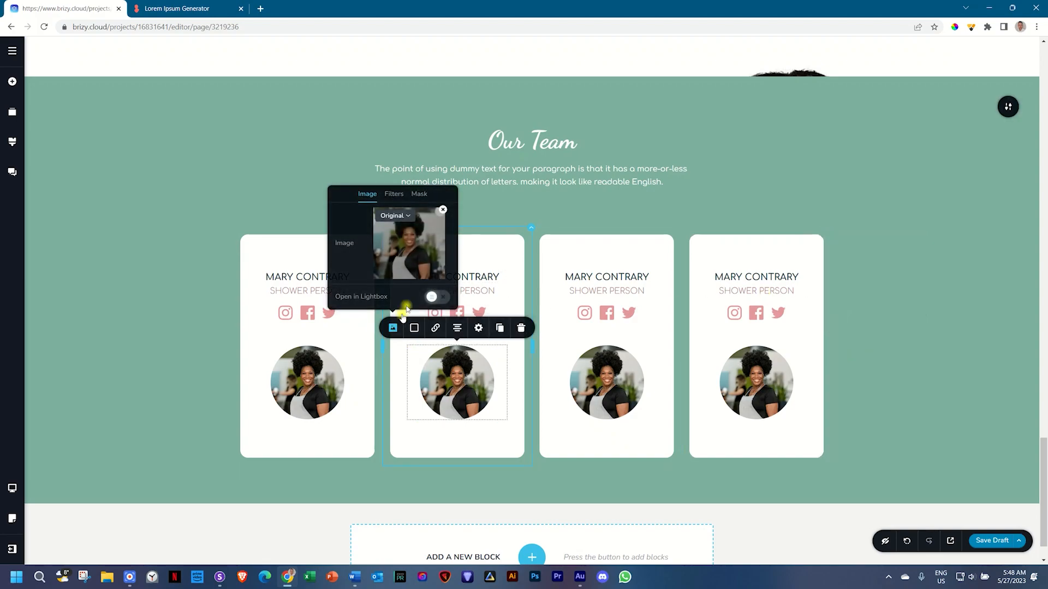
pyautogui.click(414, 267)
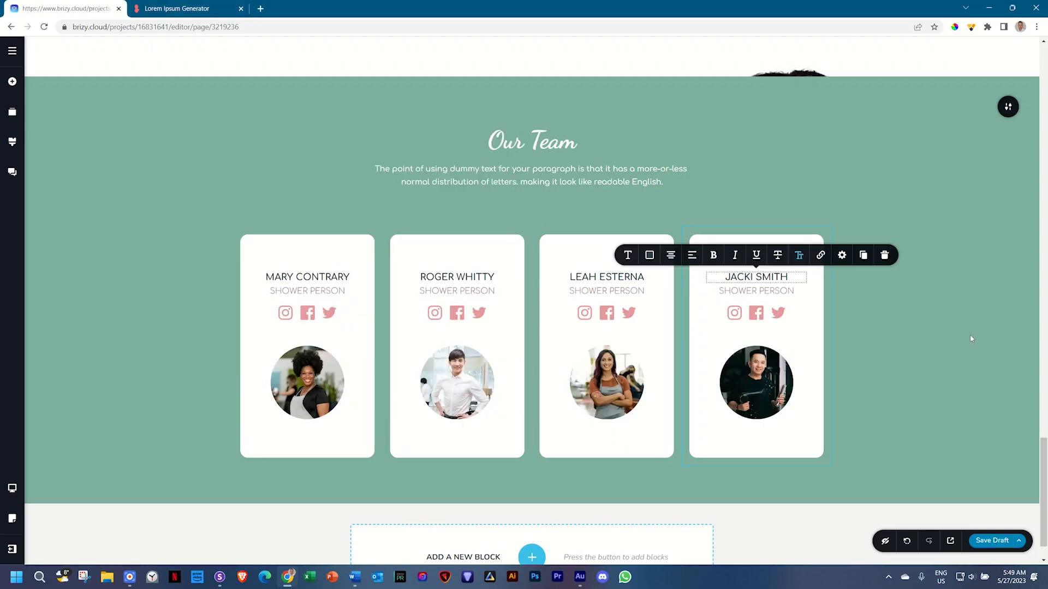
pyautogui.click(971, 339)
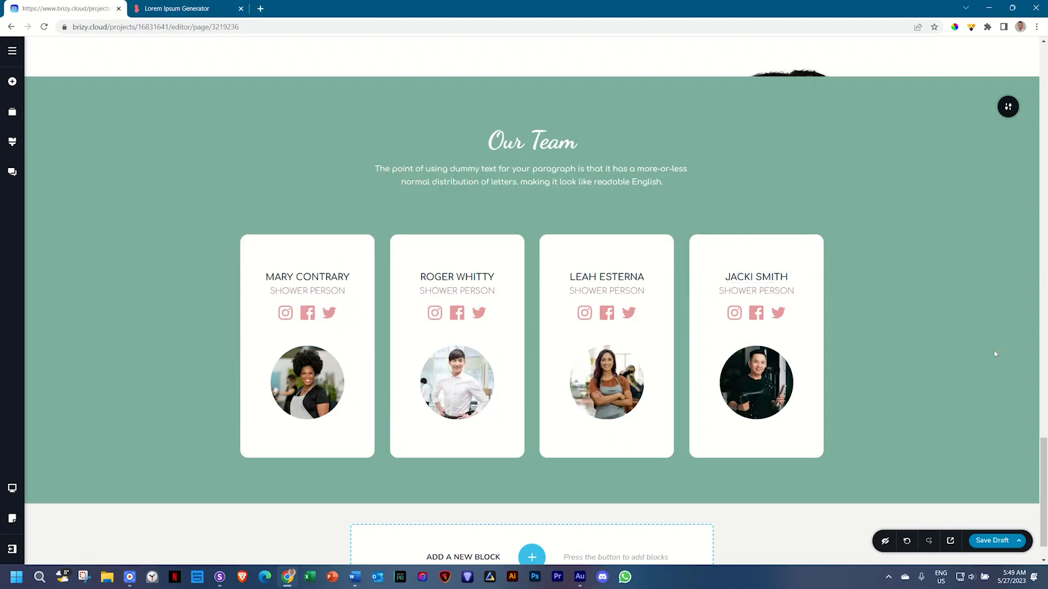
# - Give the first team card a Fade entrance effect and shorten the effect's delay
pyautogui.click(383, 231)
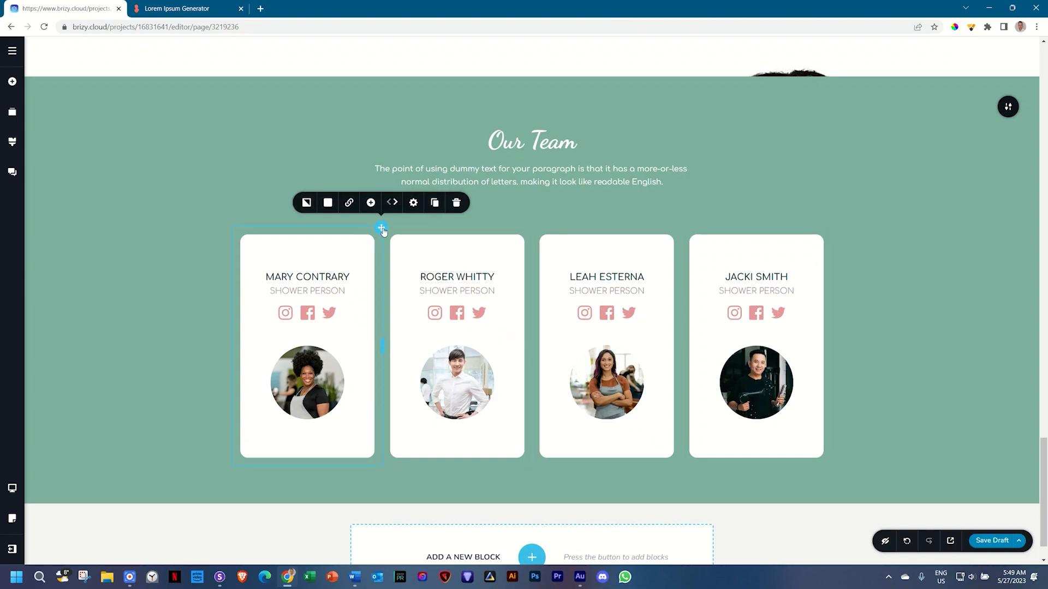
pyautogui.click(413, 203)
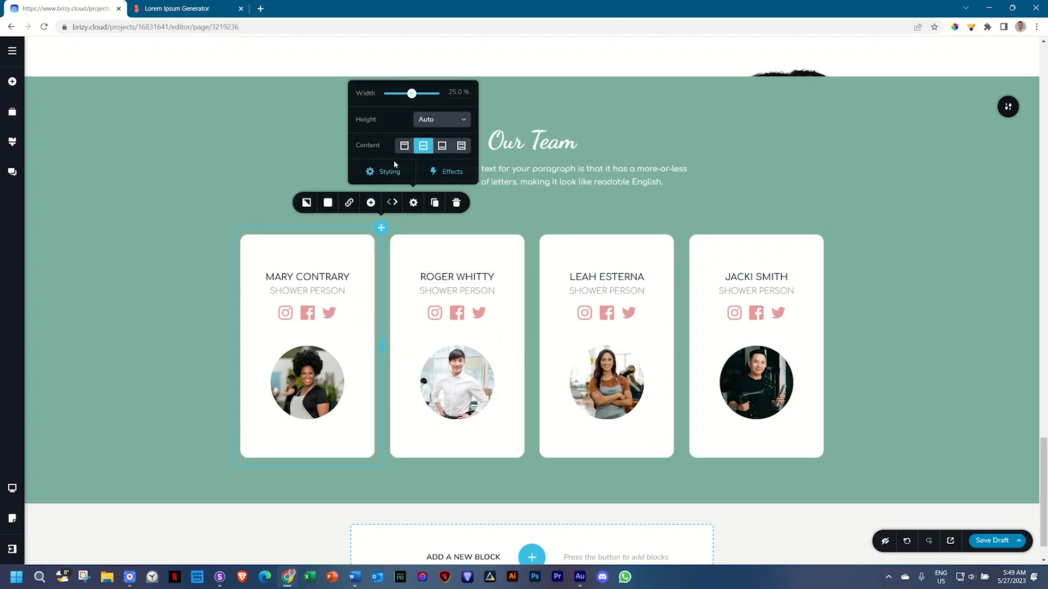
pyautogui.click(452, 172)
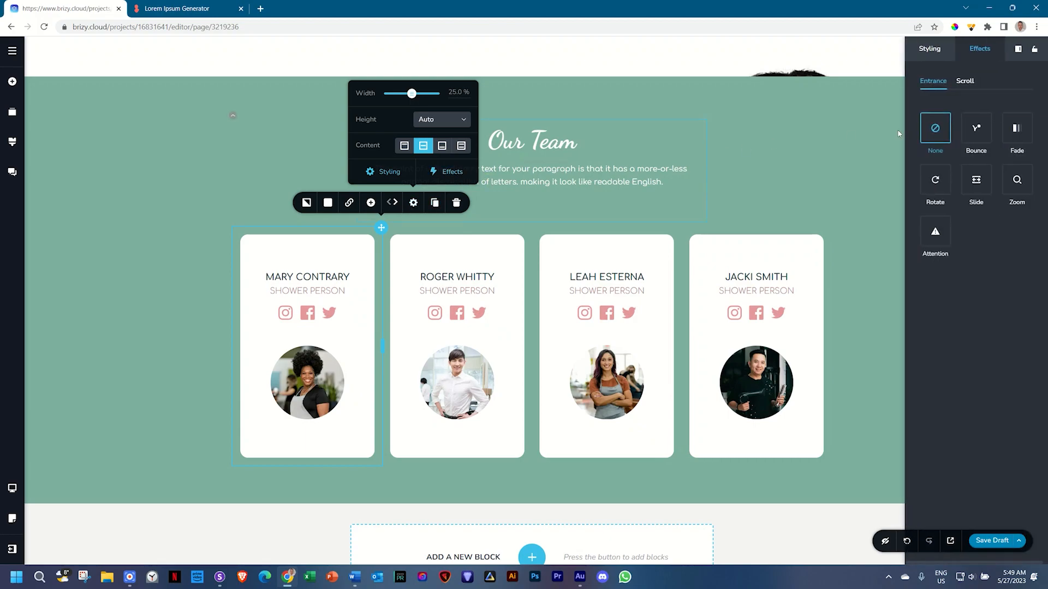
pyautogui.click(1012, 137)
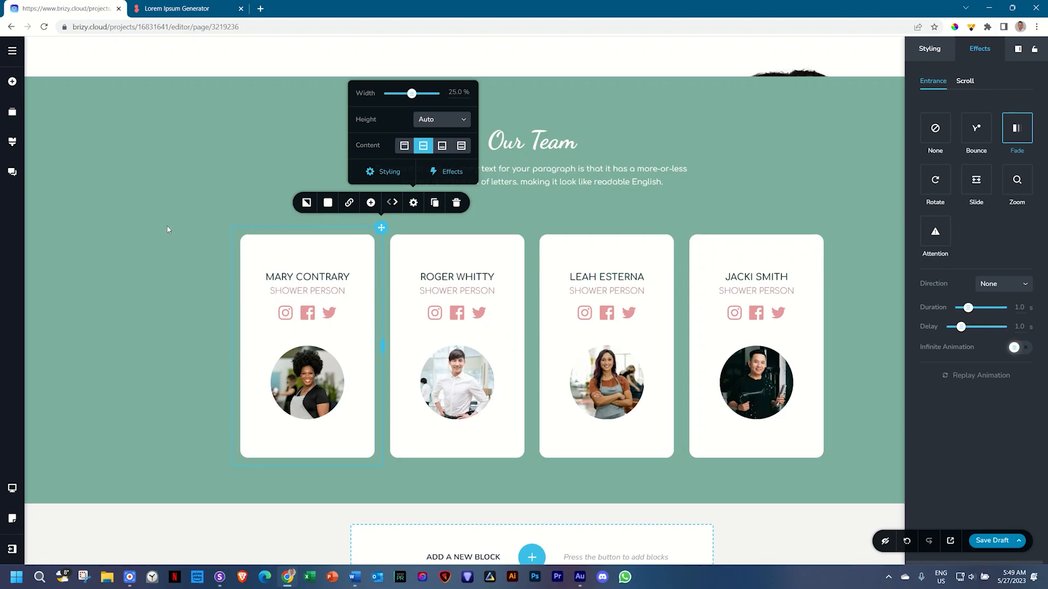
pyautogui.moveTo(961, 326); pyautogui.dragTo(952, 331)
pyautogui.click(853, 317)
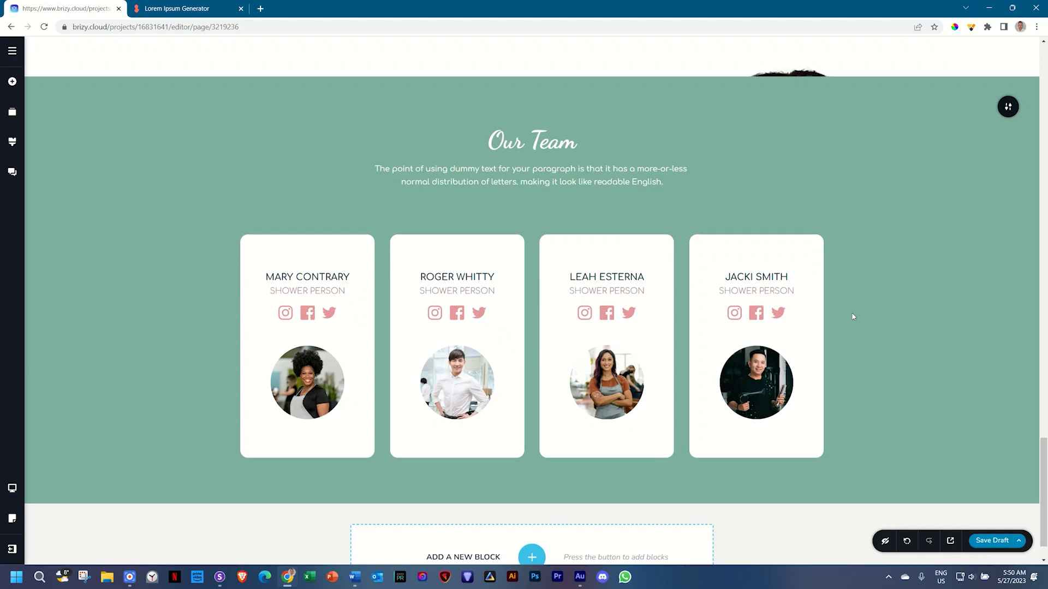
# - Add a blank block below the Our Team section and place a Gallery element in it
pyautogui.scroll(-1, 853, 316)
pyautogui.click(531, 512)
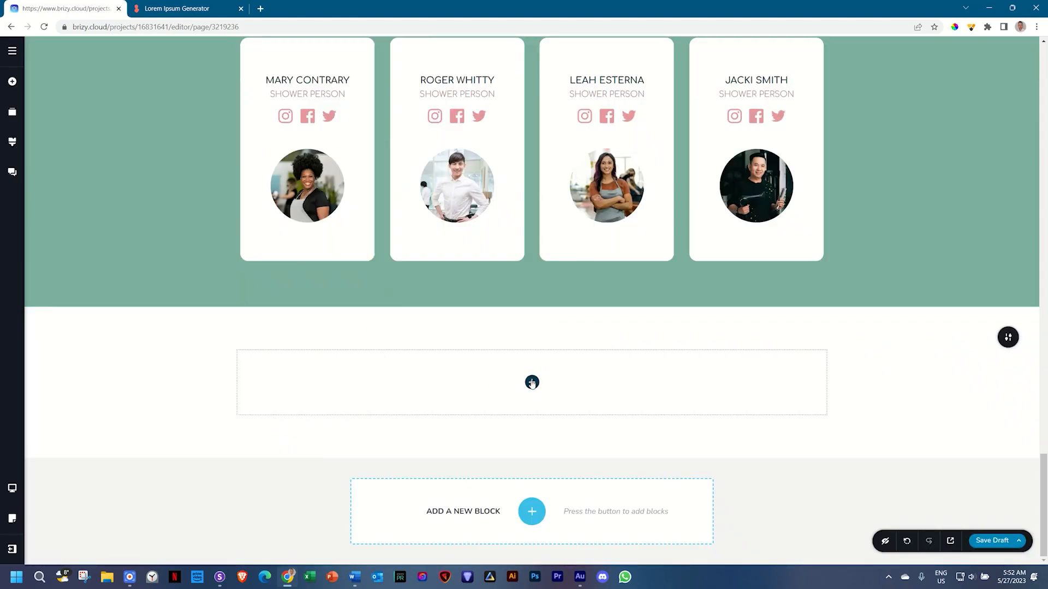
pyautogui.click(531, 382)
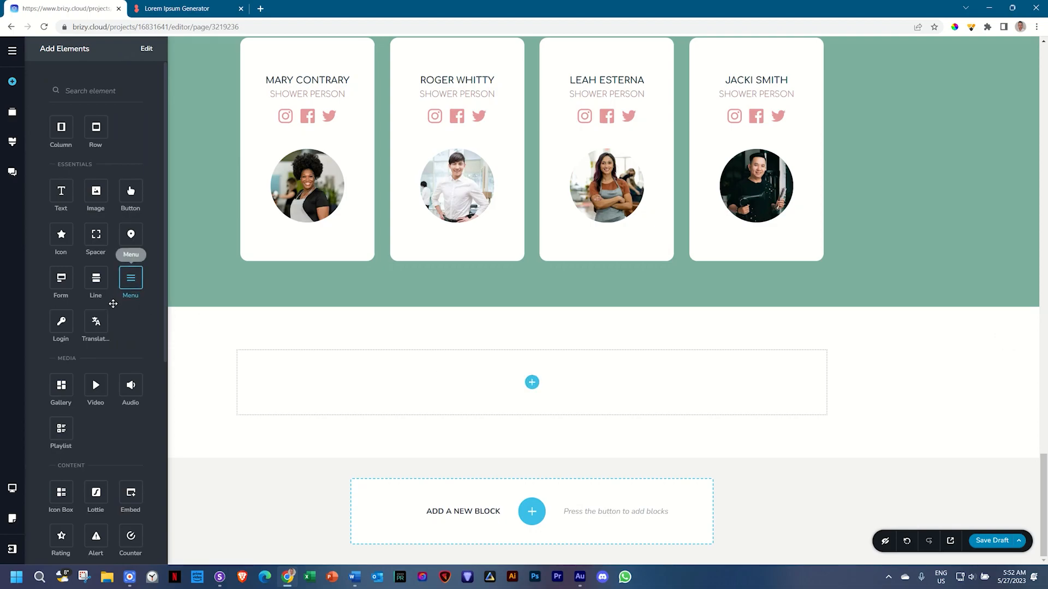
pyautogui.moveTo(61, 386); pyautogui.dragTo(410, 385)
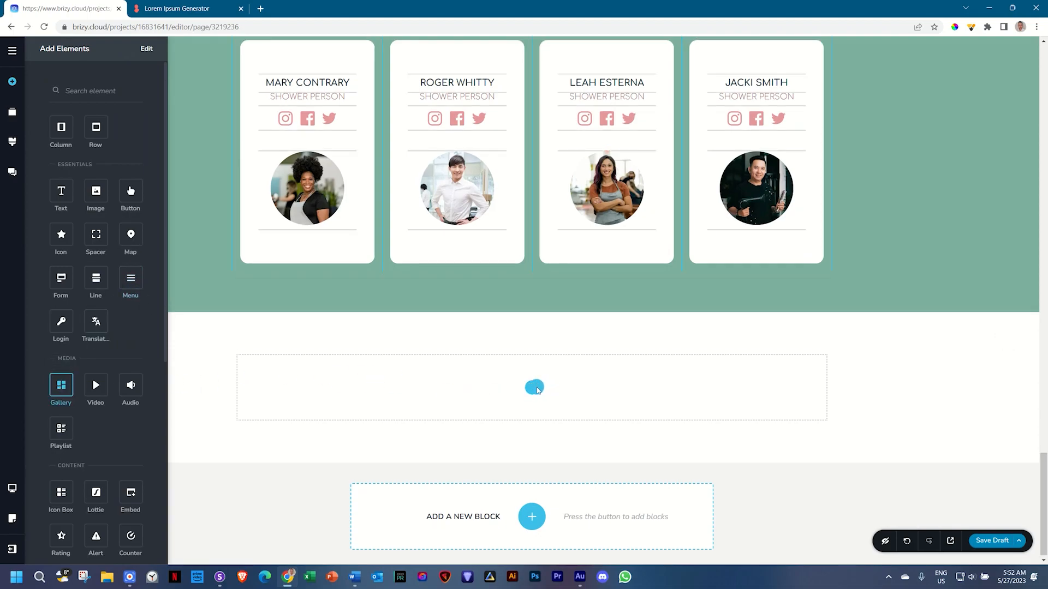
pyautogui.scroll(-3, 810, 412)
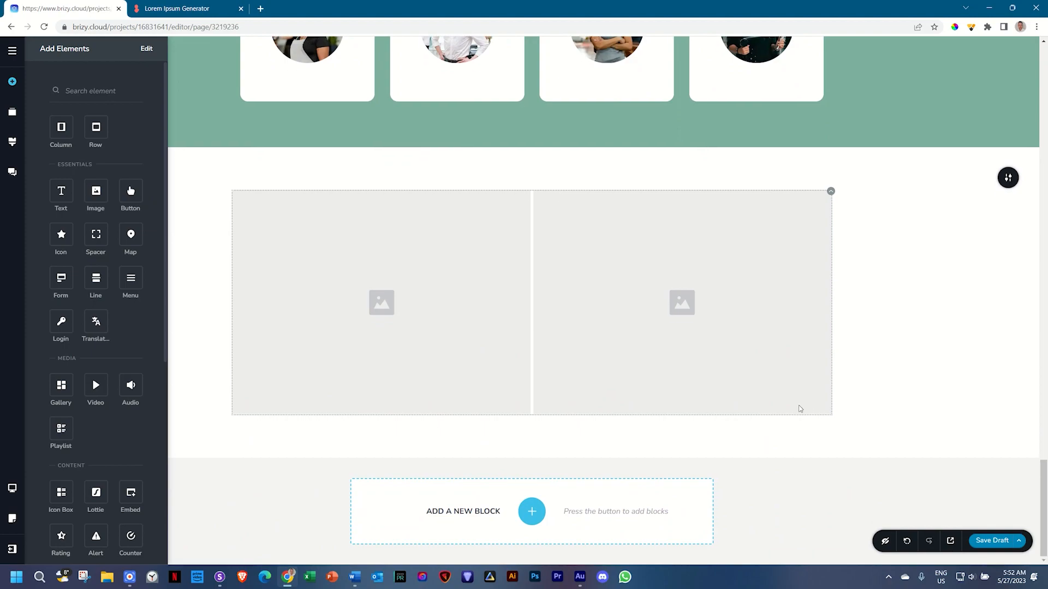
# - Make the gallery block full width and set its padding to 0 px on all sides
pyautogui.click(410, 310)
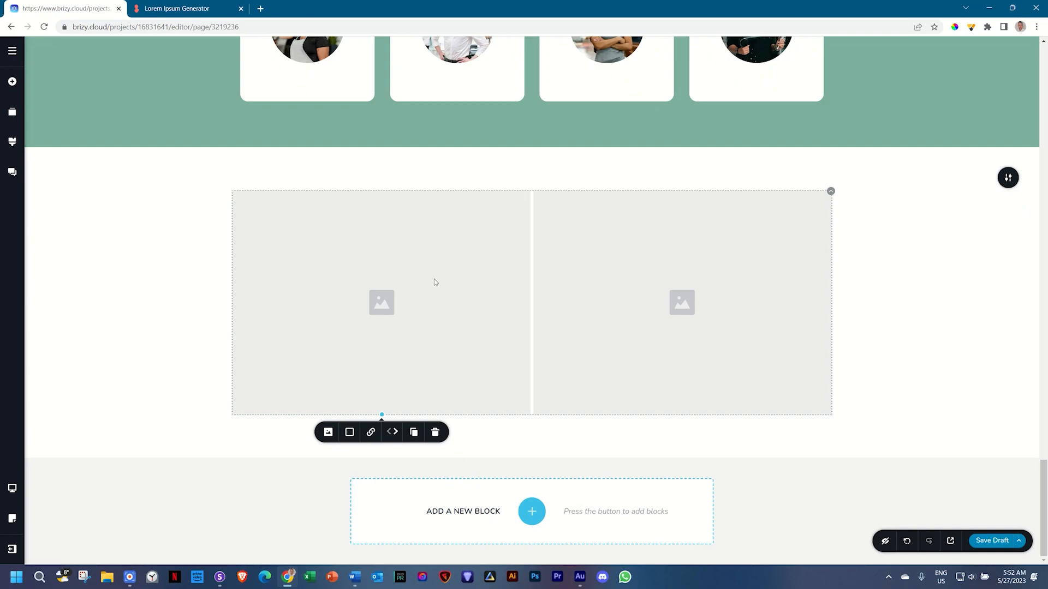
pyautogui.click(1008, 177)
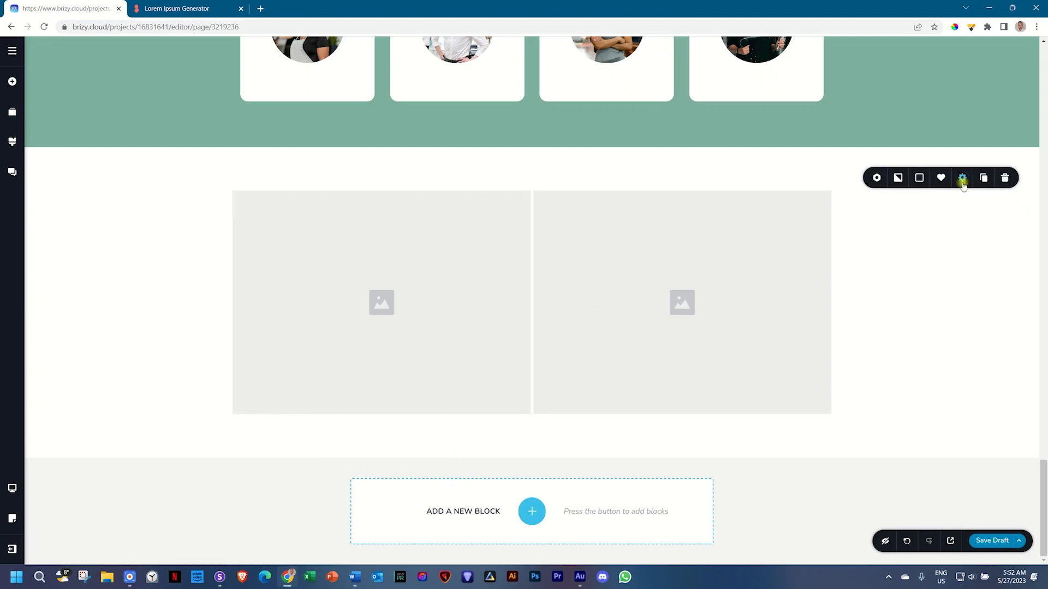
pyautogui.click(962, 178)
pyautogui.click(970, 210)
pyautogui.click(966, 240)
pyautogui.click(947, 266)
pyautogui.click(1002, 113)
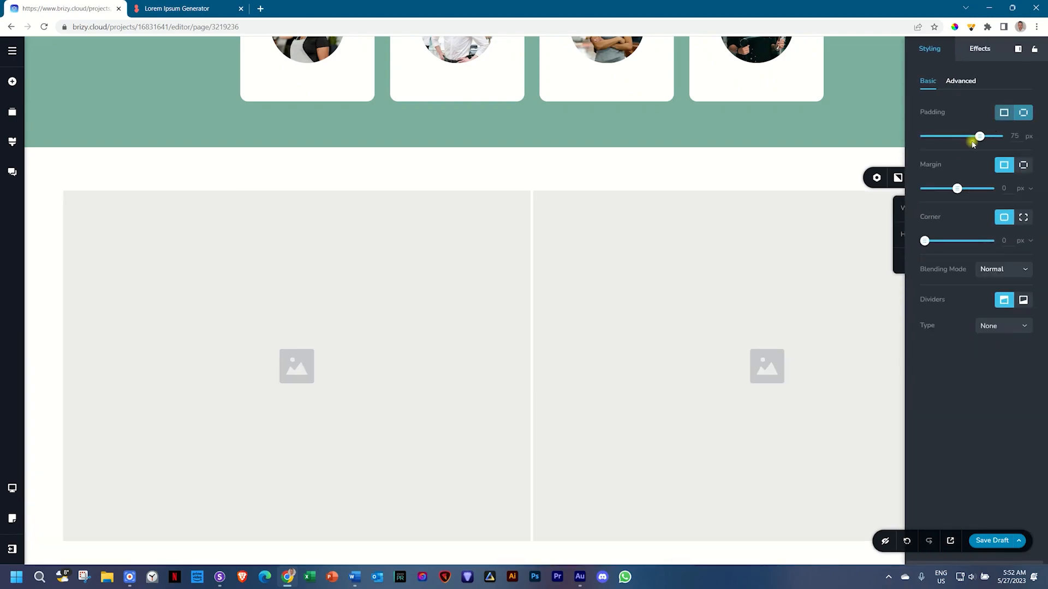
pyautogui.moveTo(983, 136); pyautogui.dragTo(925, 136)
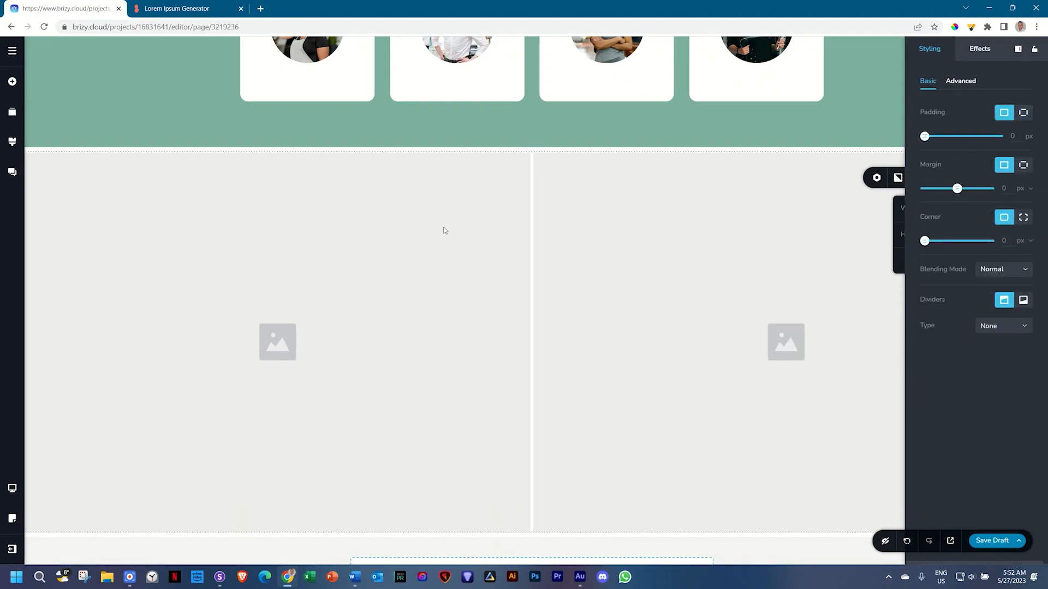
# - Duplicate the first gallery image placeholder to make a third image
pyautogui.click(439, 228)
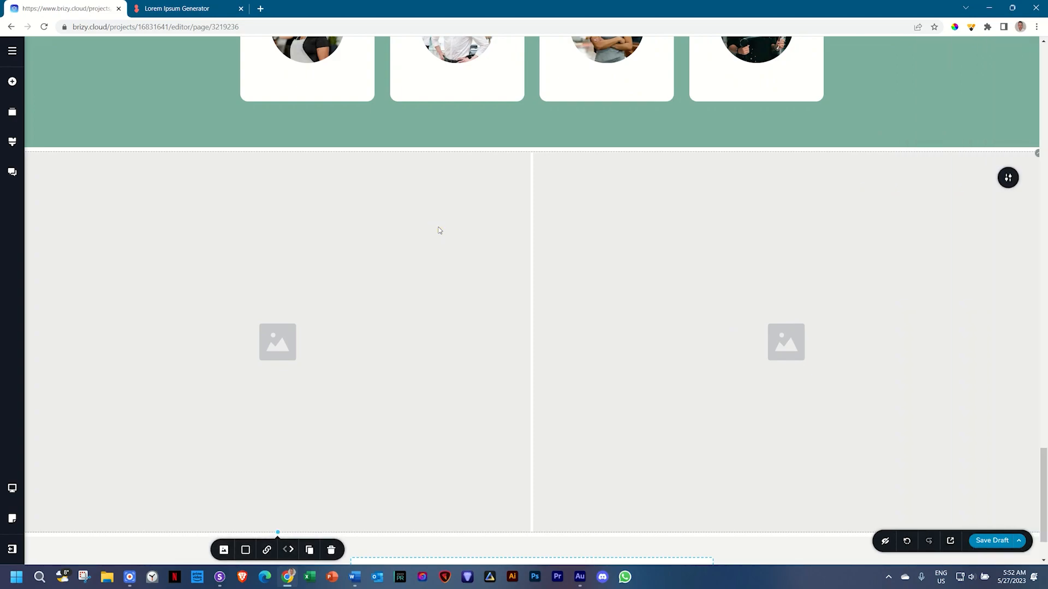
pyautogui.click(310, 550)
pyautogui.scroll(-4, 365, 446)
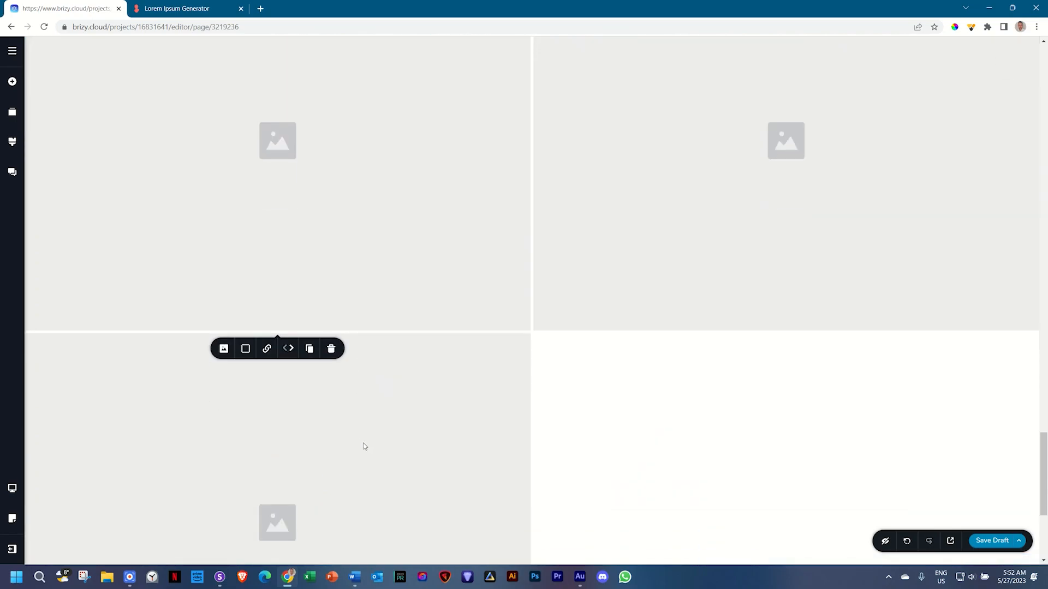
# - Set the gallery to 3 columns so the images sit in one row
pyautogui.scroll(4, 336, 181)
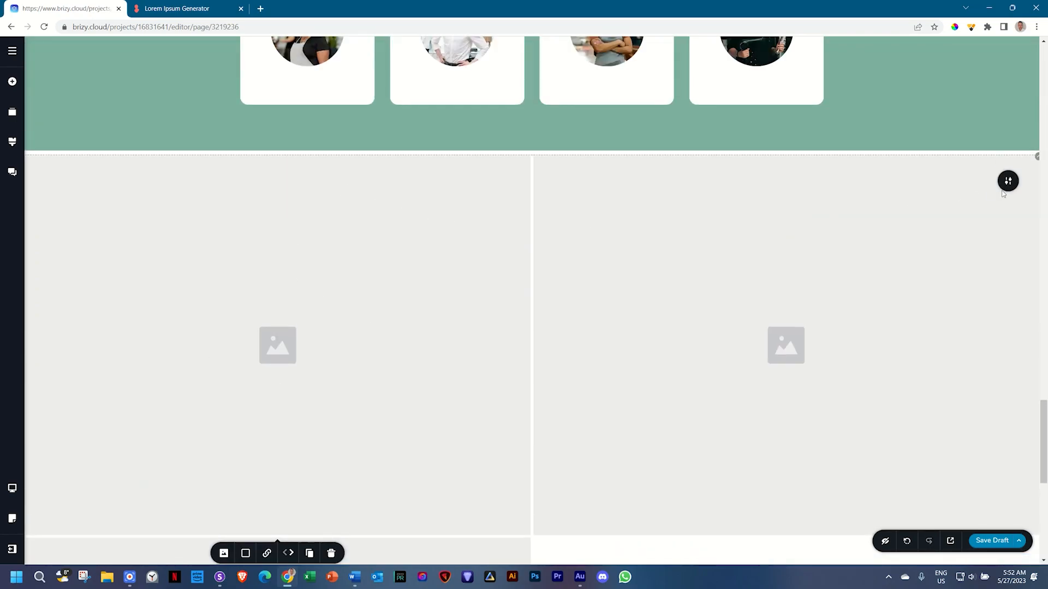
pyautogui.moveTo(1007, 181)
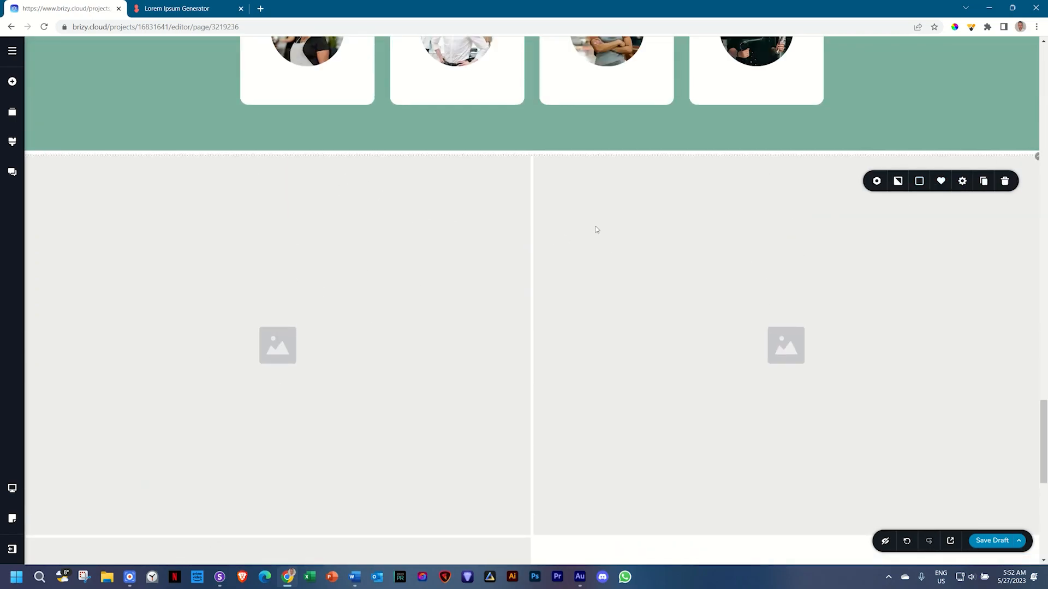
pyautogui.click(814, 215)
pyautogui.moveTo(1007, 180)
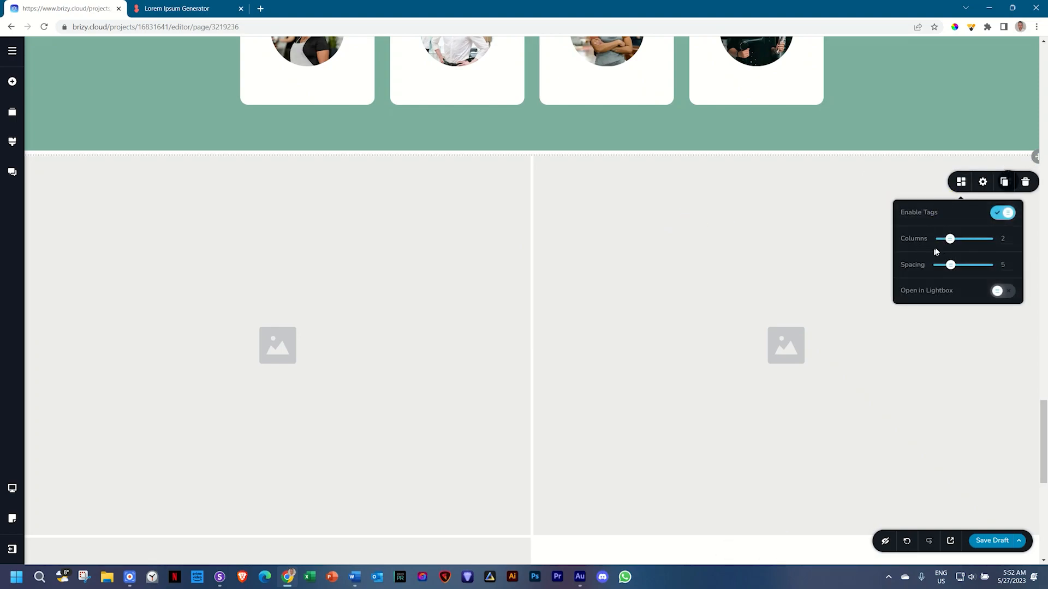
pyautogui.moveTo(950, 239); pyautogui.dragTo(959, 240)
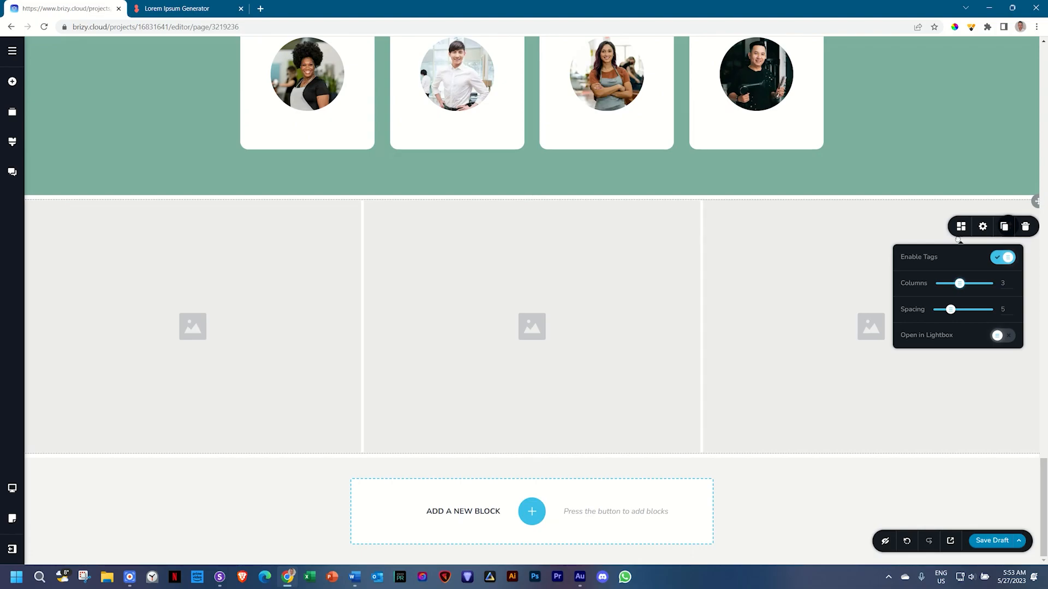
# - Duplicate the third gallery image placeholder to add a fourth image
pyautogui.click(741, 311)
pyautogui.scroll(2, 899, 472)
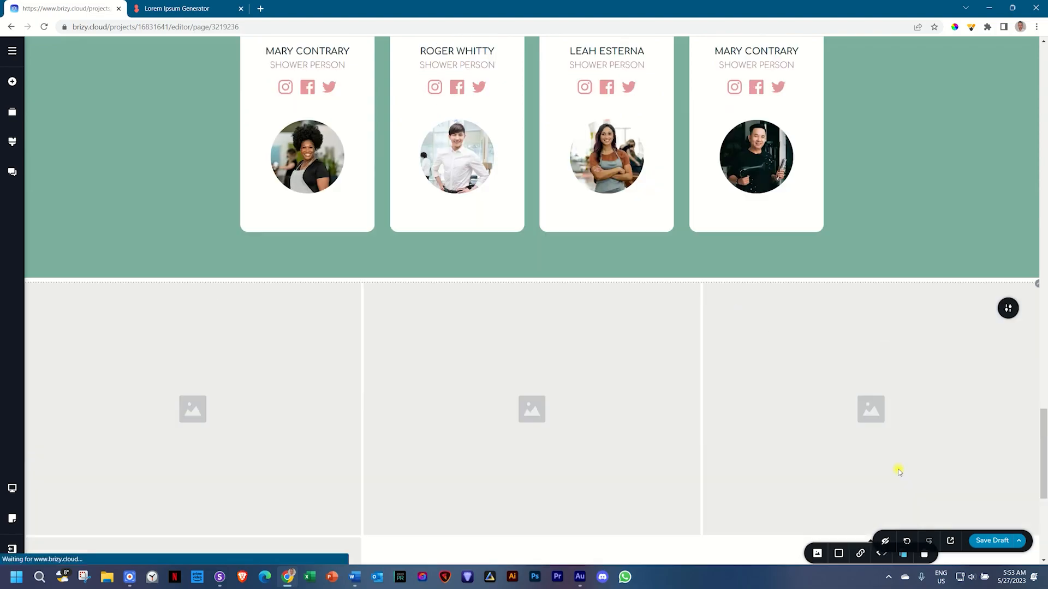
pyautogui.scroll(-4, 624, 355)
# - Shorten the left, middle and right gallery placeholders, making the middle one shortest so the fourth image stacks beneath it
pyautogui.click(145, 232)
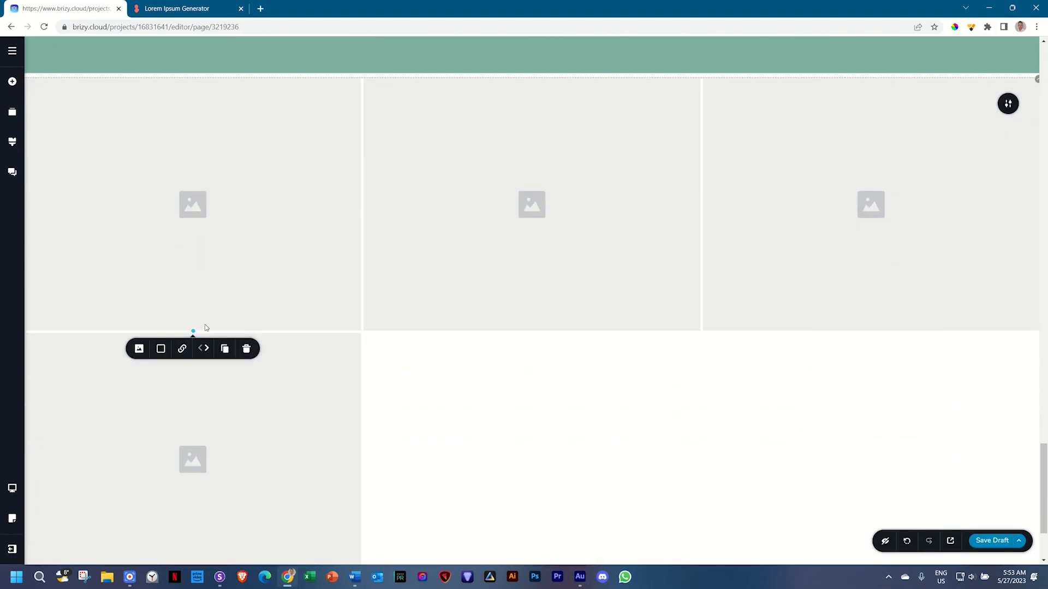
pyautogui.moveTo(192, 330); pyautogui.dragTo(190, 253)
pyautogui.click(497, 311)
pyautogui.moveTo(531, 330); pyautogui.dragTo(495, 169)
pyautogui.click(872, 337)
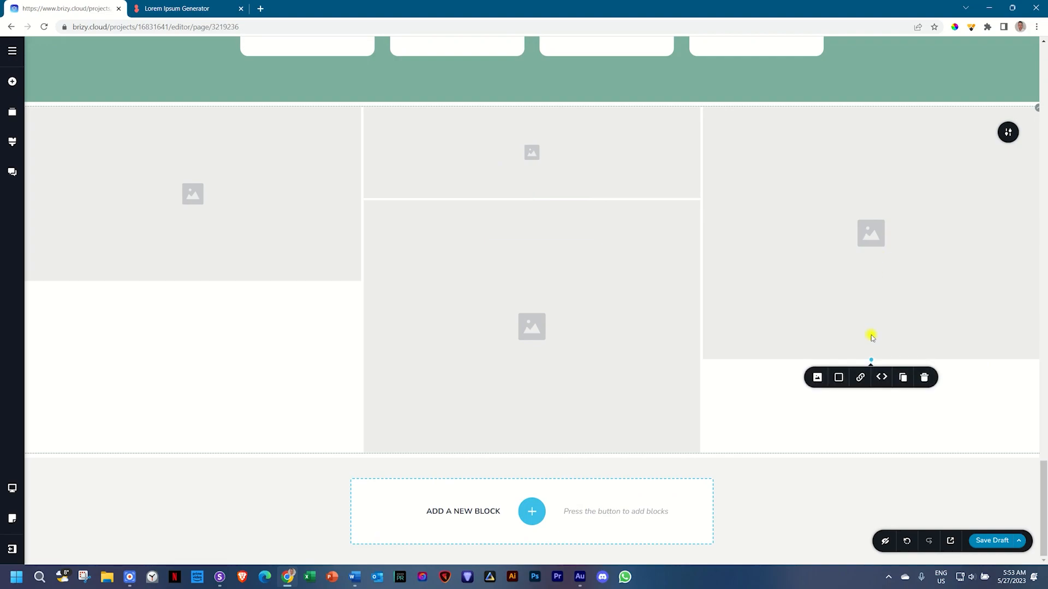
pyautogui.moveTo(871, 358); pyautogui.dragTo(857, 273)
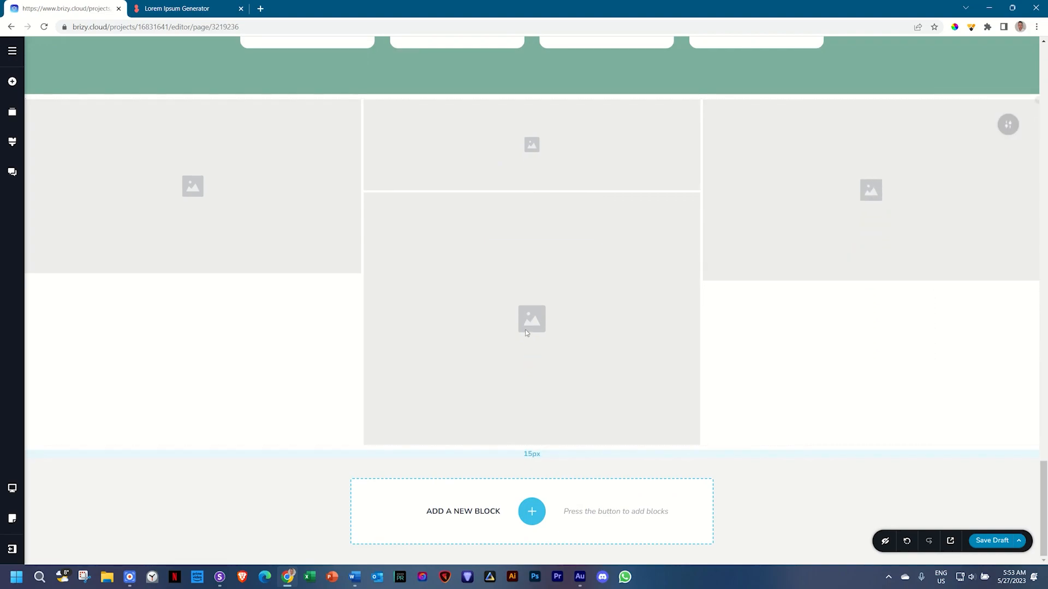
# - Shorten the lower middle placeholder and trim the right one so all three gallery columns end level
pyautogui.click(519, 381)
pyautogui.moveTo(532, 444); pyautogui.dragTo(530, 269)
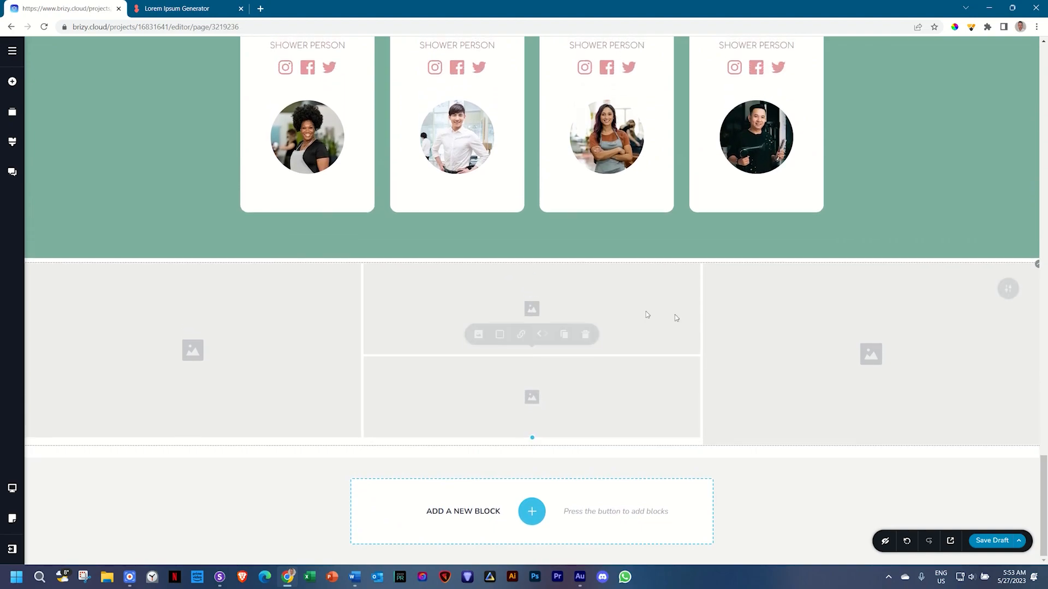
pyautogui.moveTo(870, 443); pyautogui.dragTo(871, 441)
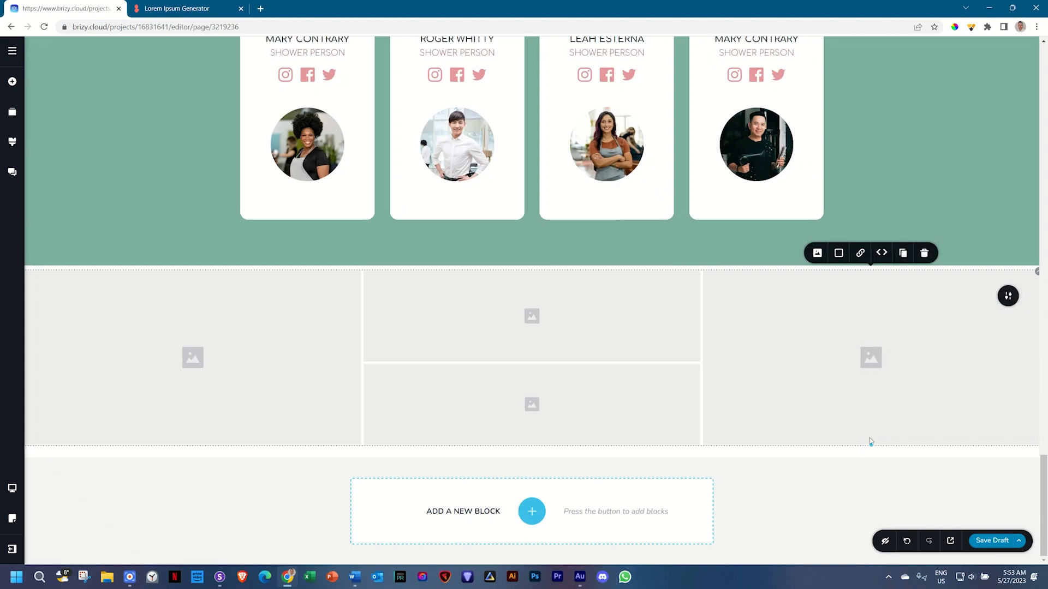
# - Upload the image "11 _ Gallery" into the left gallery placeholder
pyautogui.click(164, 393)
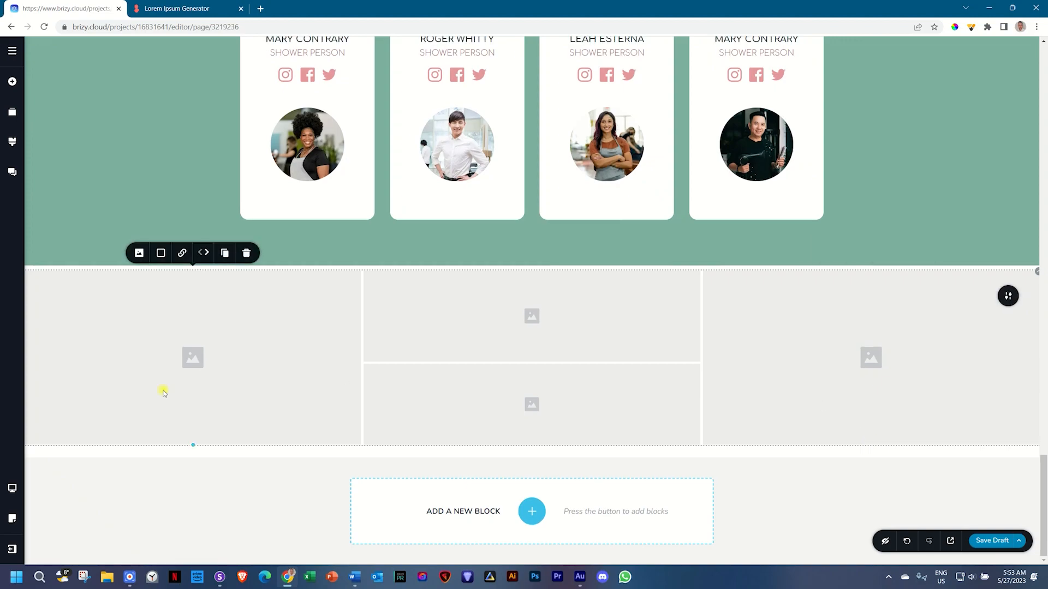
pyautogui.click(141, 253)
pyautogui.click(159, 180)
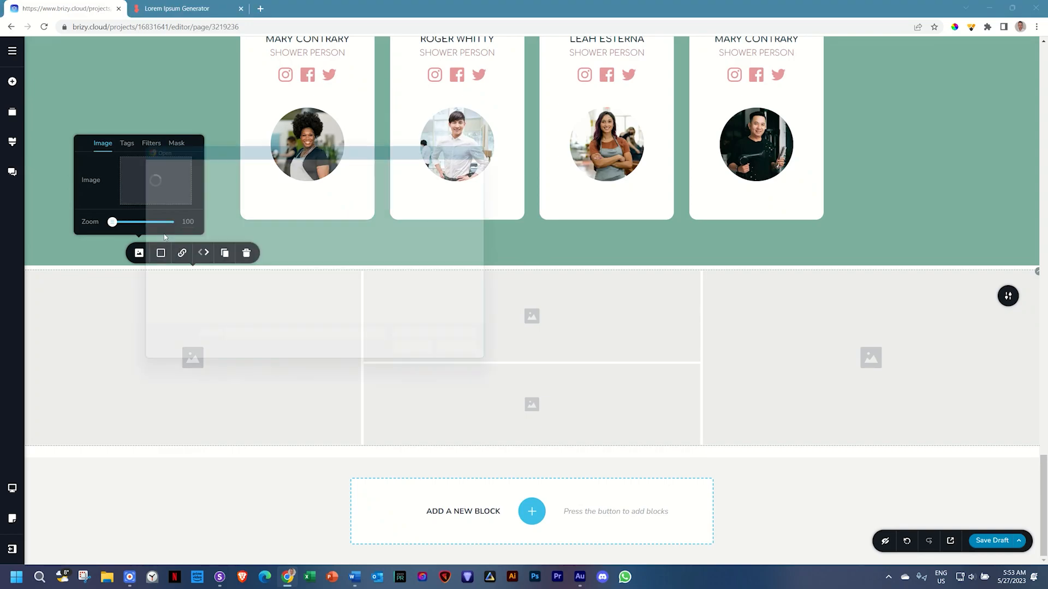
pyautogui.scroll(-3, 251, 262)
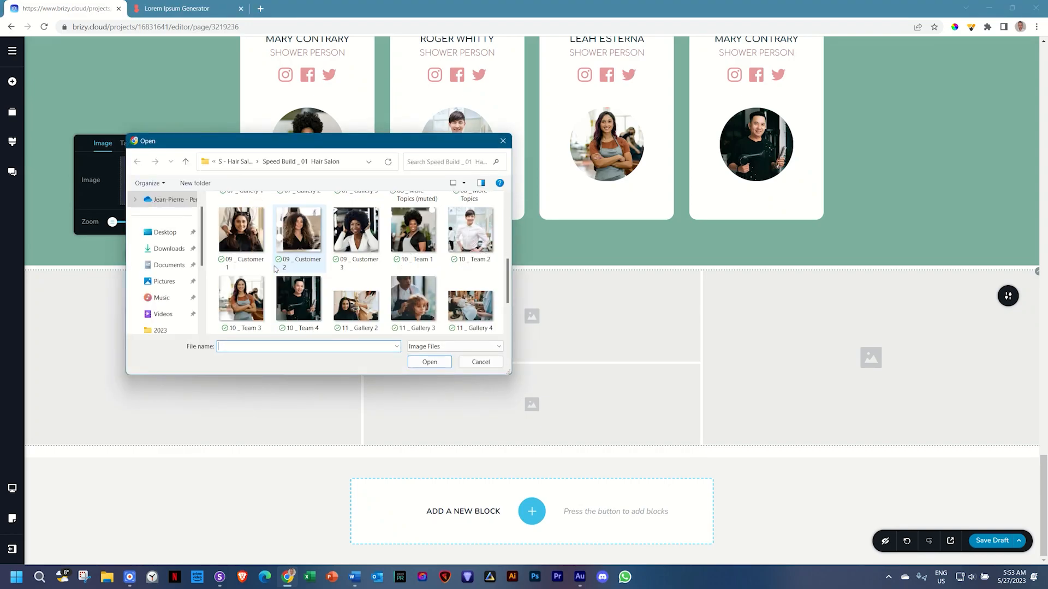
pyautogui.scroll(-2, 368, 308)
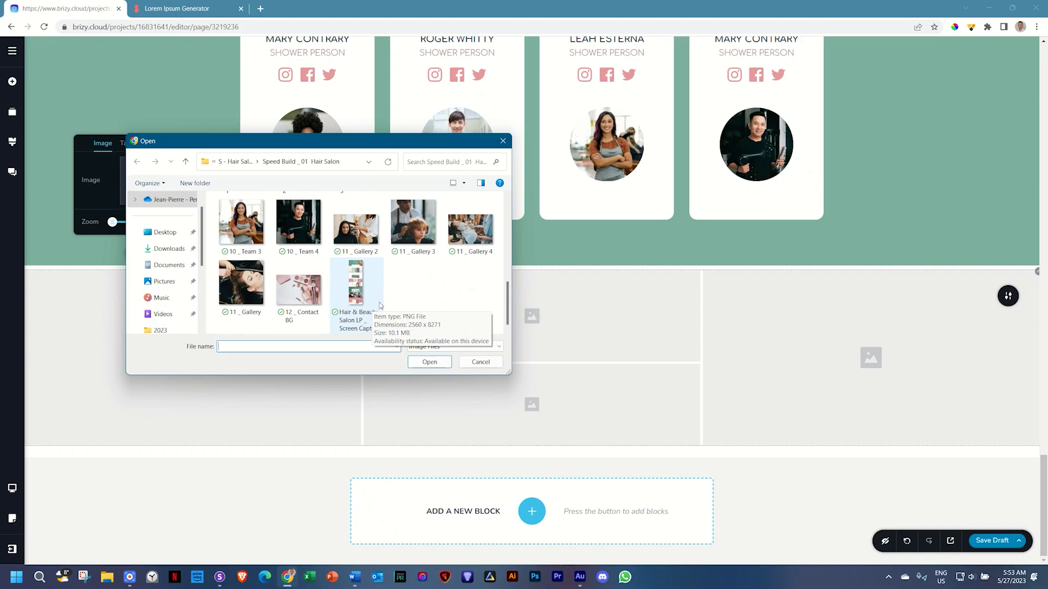
pyautogui.click(246, 277)
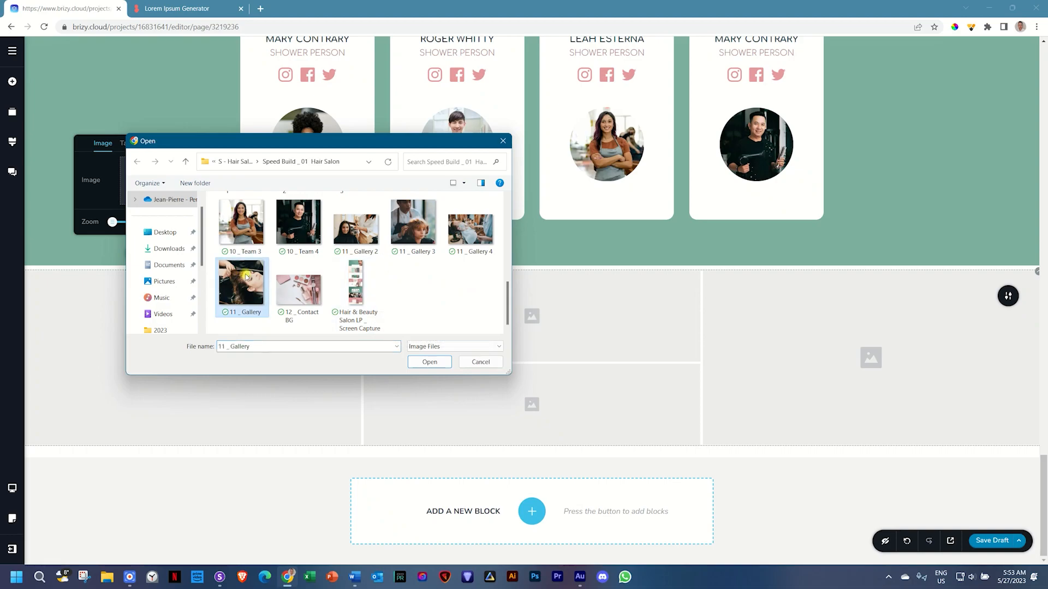
pyautogui.click(418, 363)
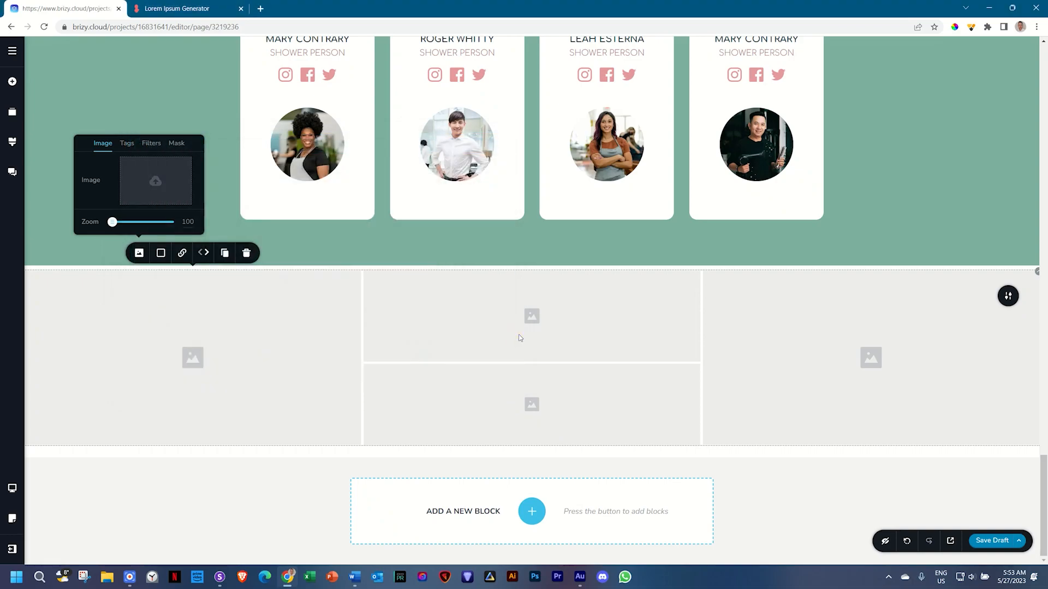
# - Upload "11 _ Gallery 2" into the upper middle placeholder and shift its focal point toward the woman's face
pyautogui.click(475, 325)
pyautogui.click(479, 252)
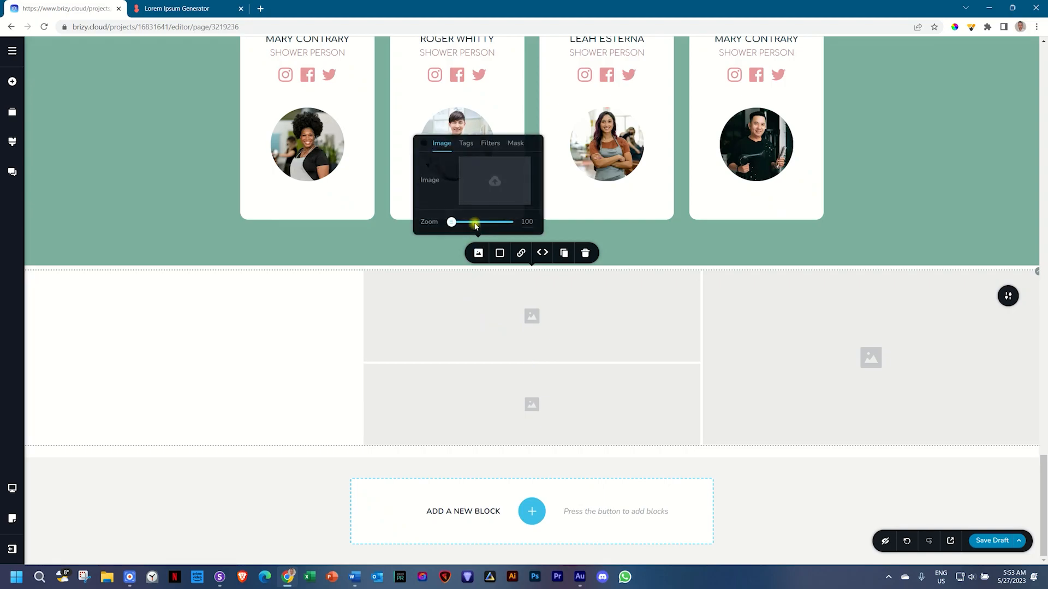
pyautogui.click(485, 180)
pyautogui.scroll(-3, 338, 309)
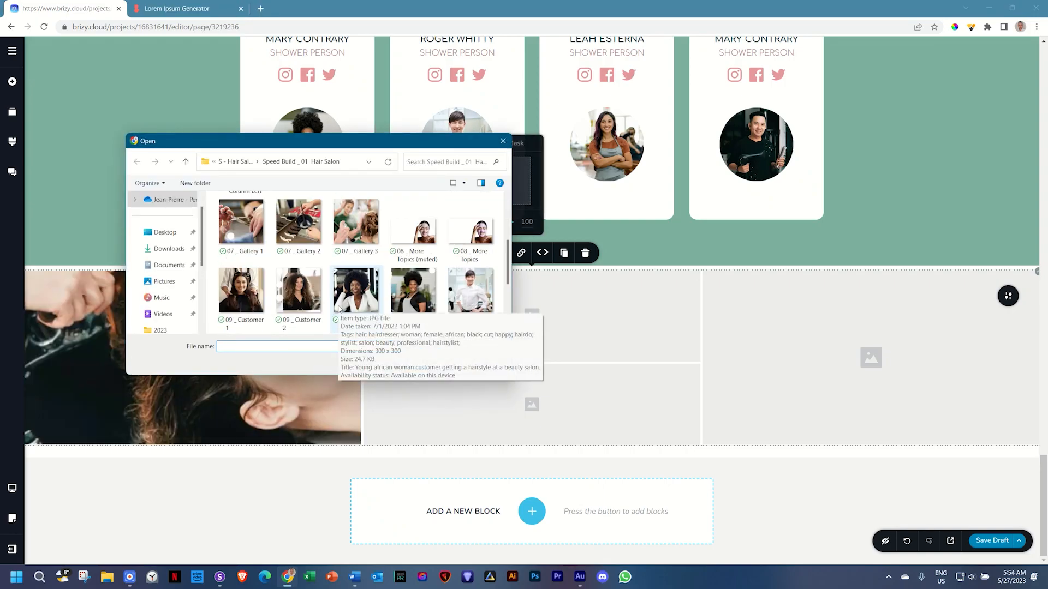
pyautogui.click(352, 229)
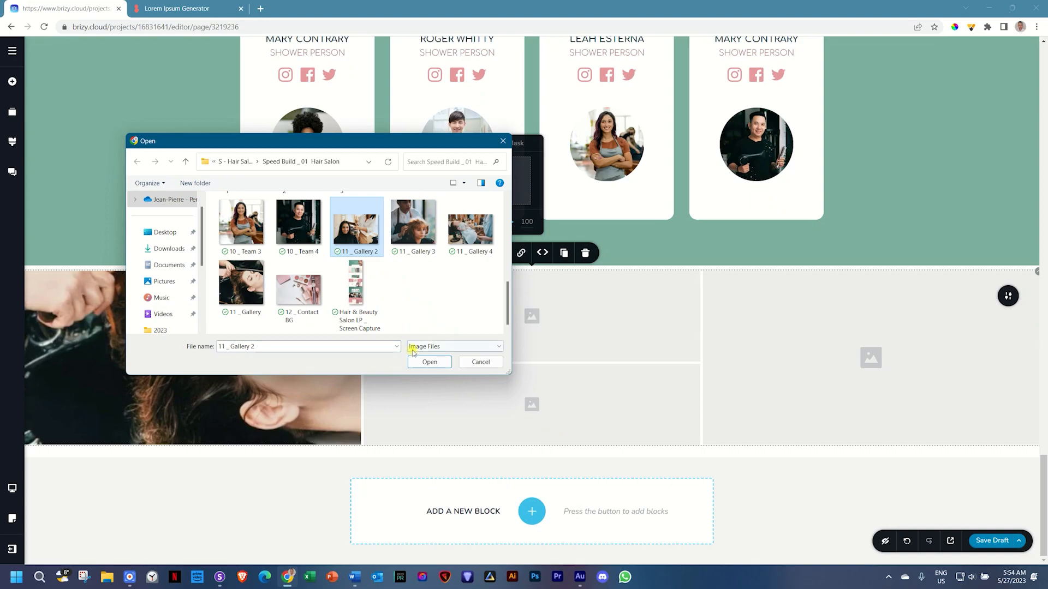
pyautogui.click(424, 361)
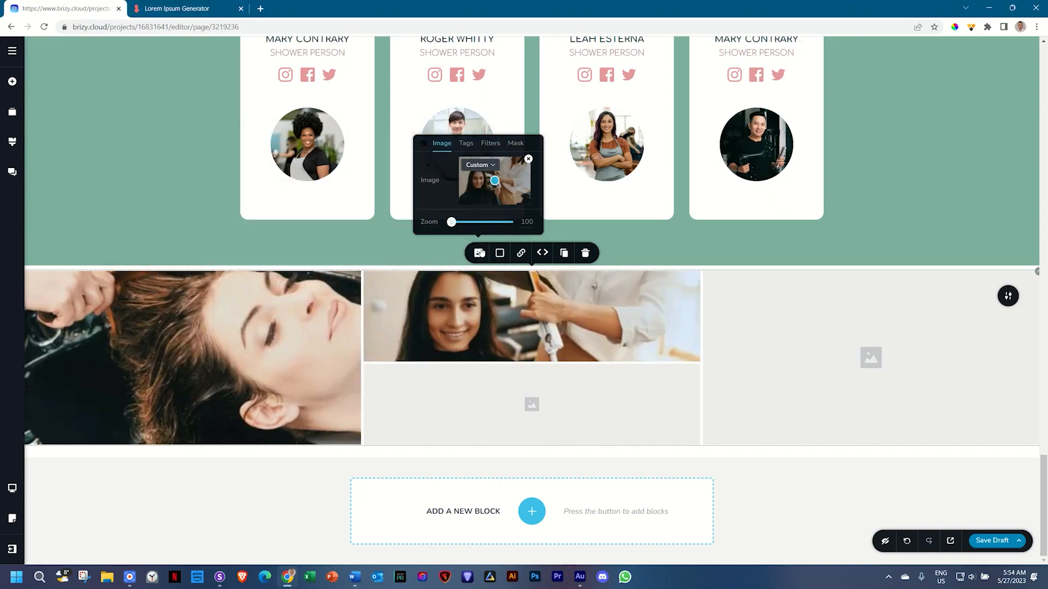
pyautogui.moveTo(496, 184); pyautogui.dragTo(478, 185)
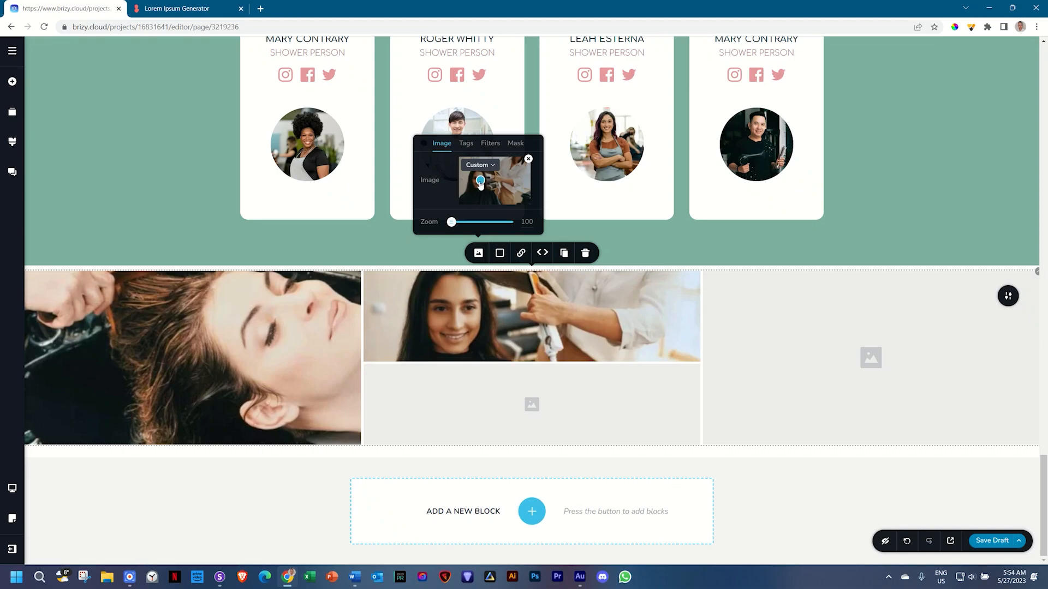
# - Upload "11 _ Gallery 4" into the lower middle placeholder and move its focal point left and slightly up
pyautogui.click(510, 391)
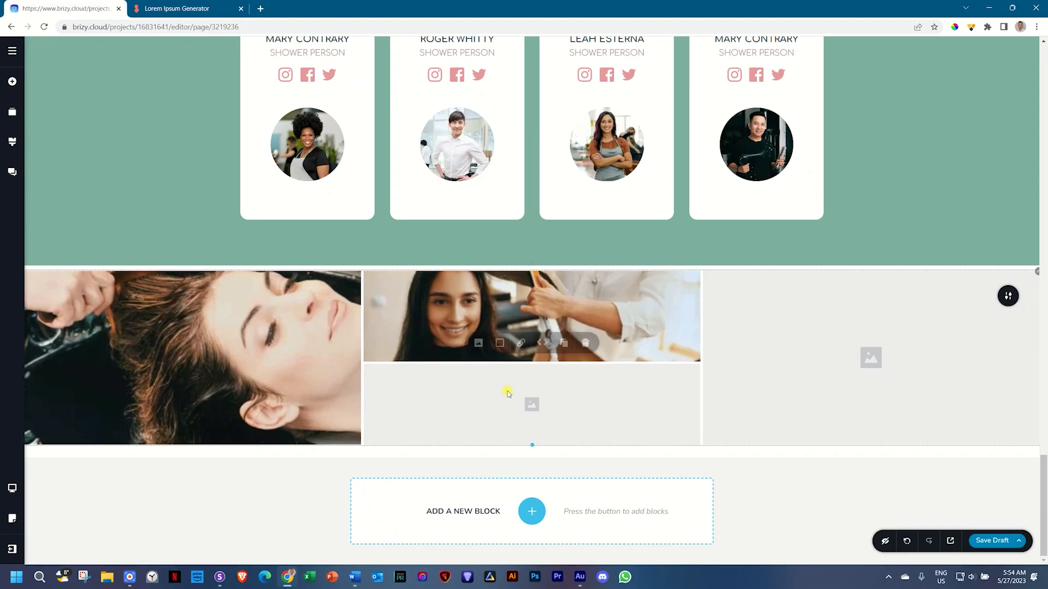
pyautogui.click(477, 347)
pyautogui.click(488, 283)
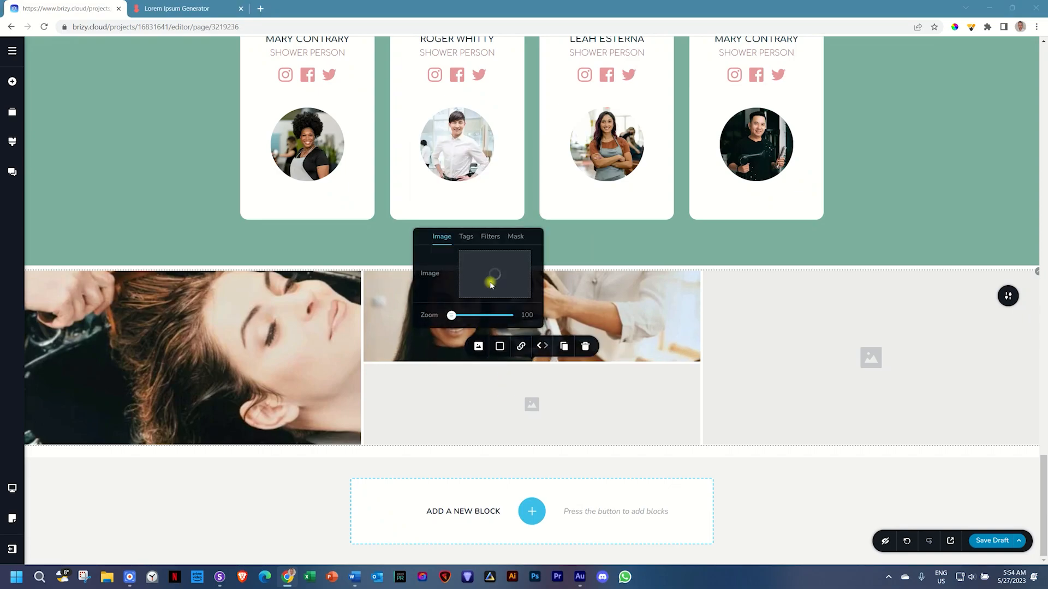
pyautogui.scroll(-5, 368, 252)
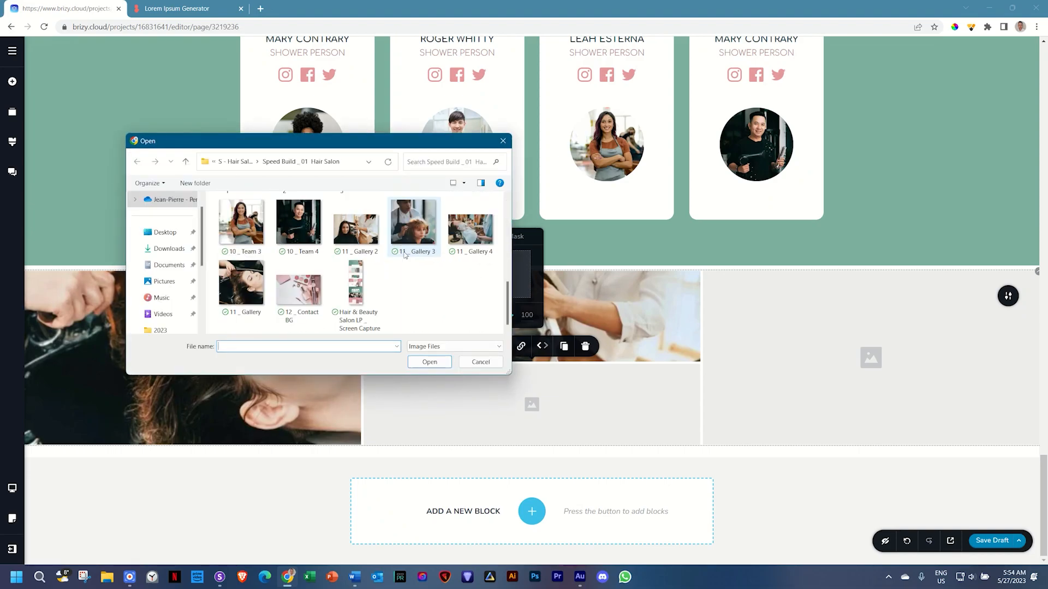
pyautogui.click(470, 234)
pyautogui.click(429, 362)
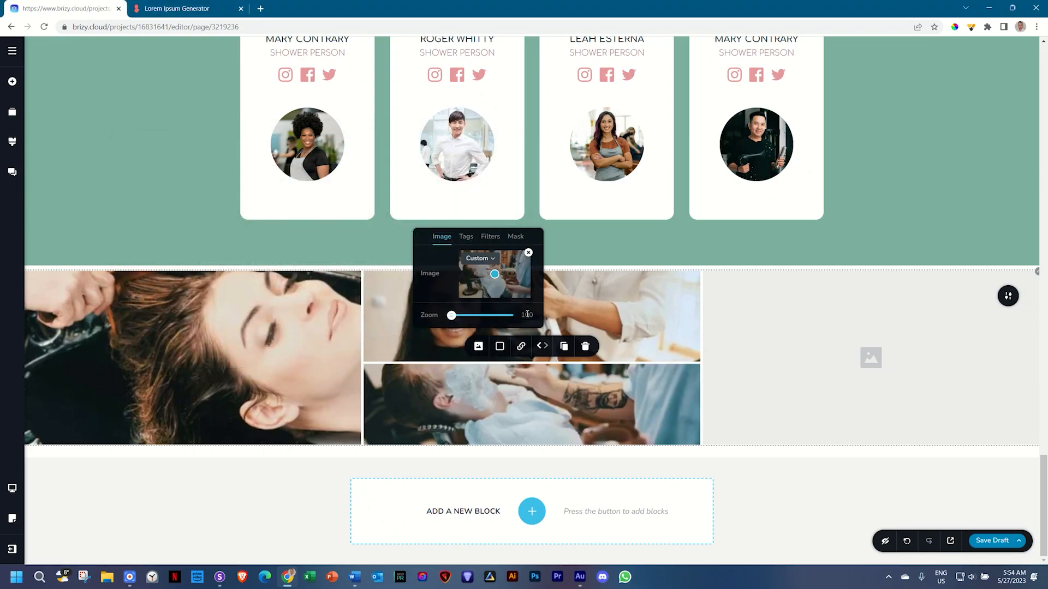
pyautogui.moveTo(496, 276); pyautogui.dragTo(483, 271)
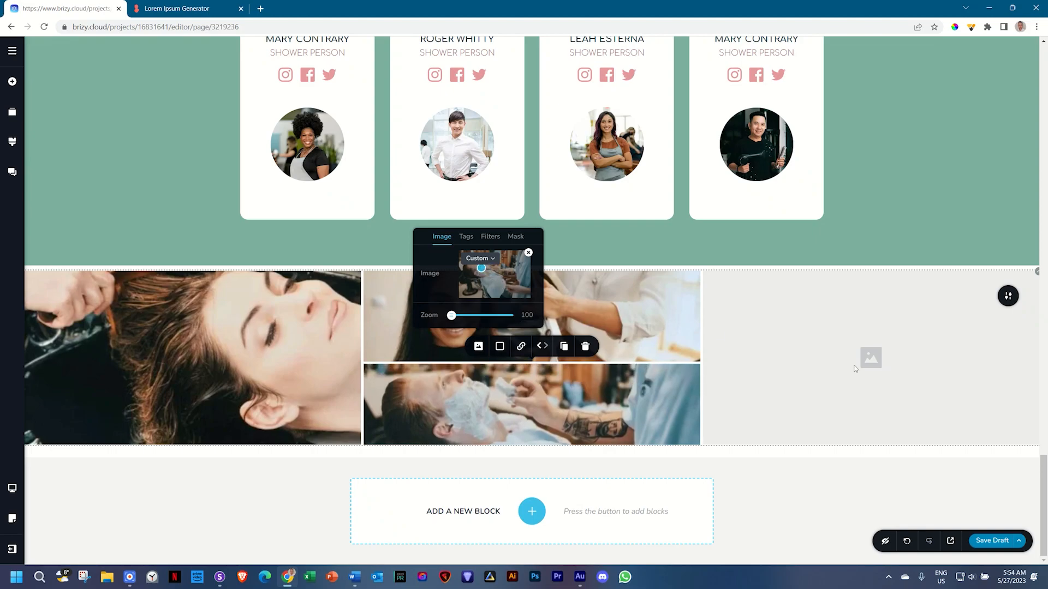
# - Upload "11 _ Gallery 3" into the right gallery placeholder and move its focal point slightly left and down
pyautogui.click(879, 361)
pyautogui.click(817, 253)
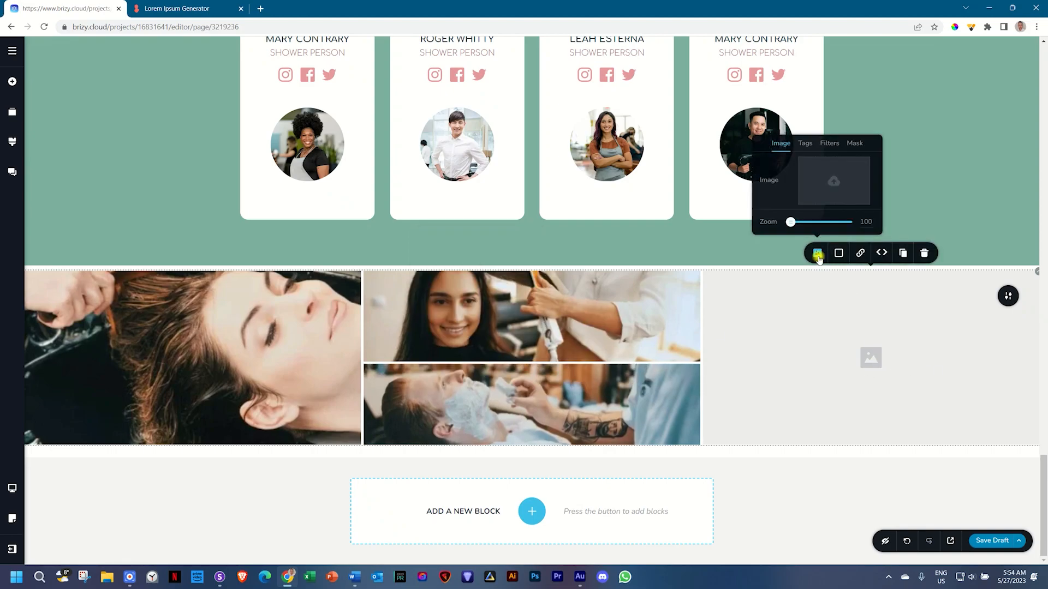
pyautogui.click(833, 192)
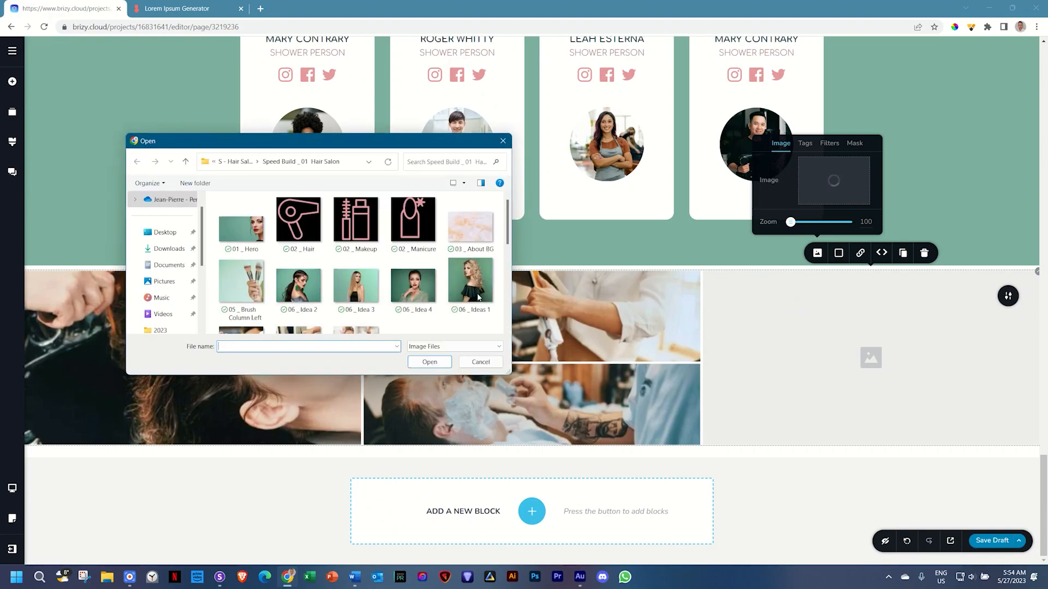
pyautogui.scroll(-2, 406, 297)
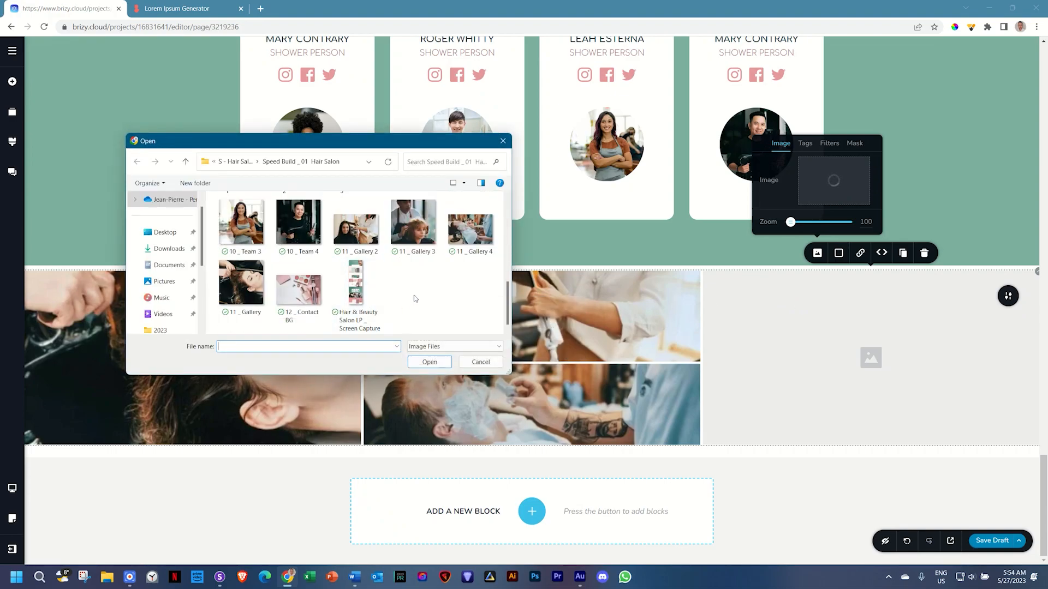
pyautogui.click(418, 228)
pyautogui.click(430, 362)
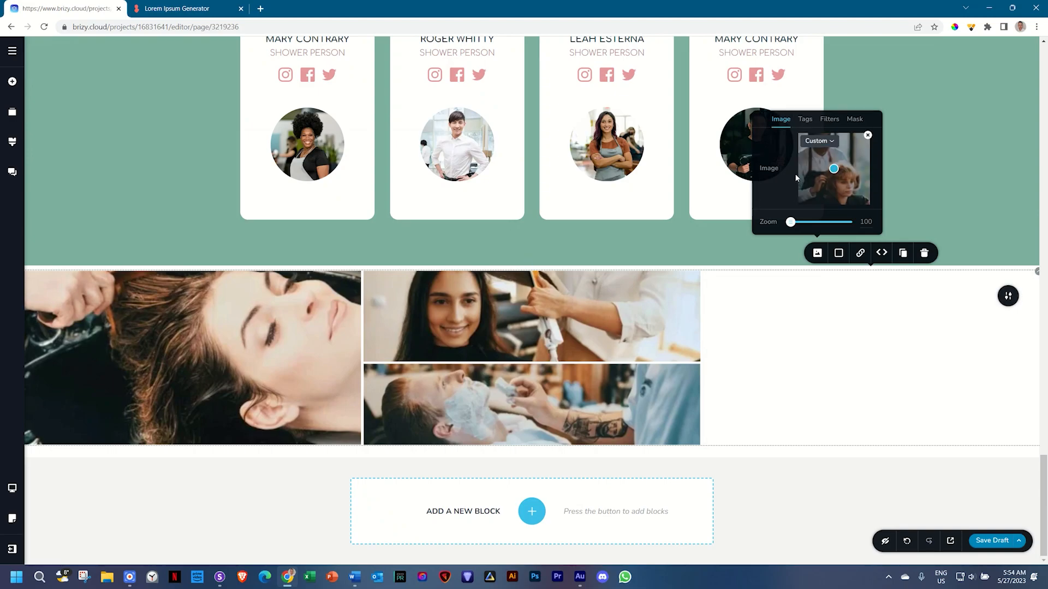
pyautogui.moveTo(833, 171); pyautogui.dragTo(827, 177)
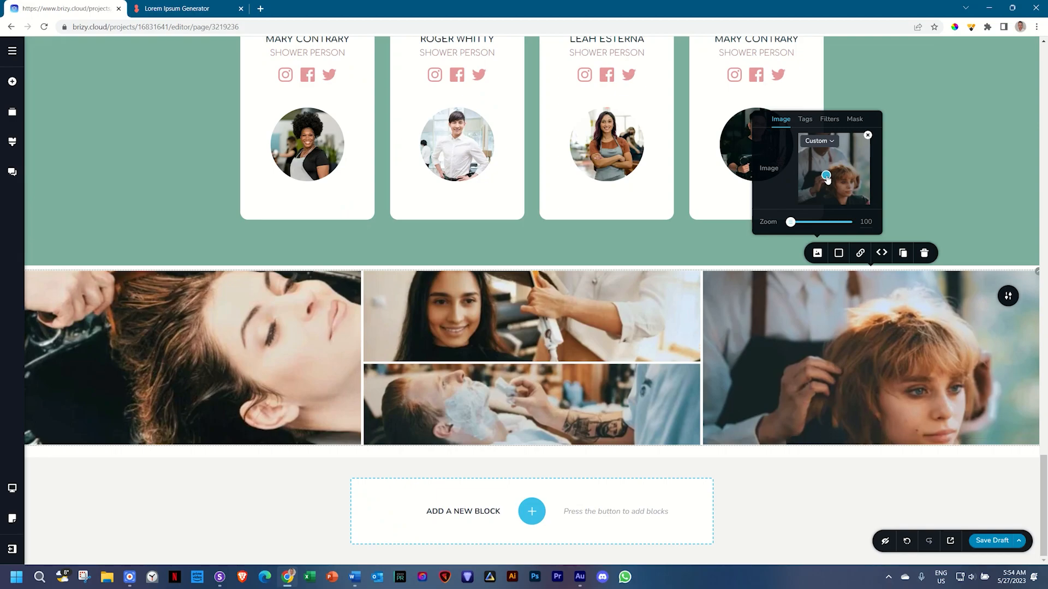
# - Increase the height of all four gallery images, keeping the bottoms of the three columns level
pyautogui.click(202, 327)
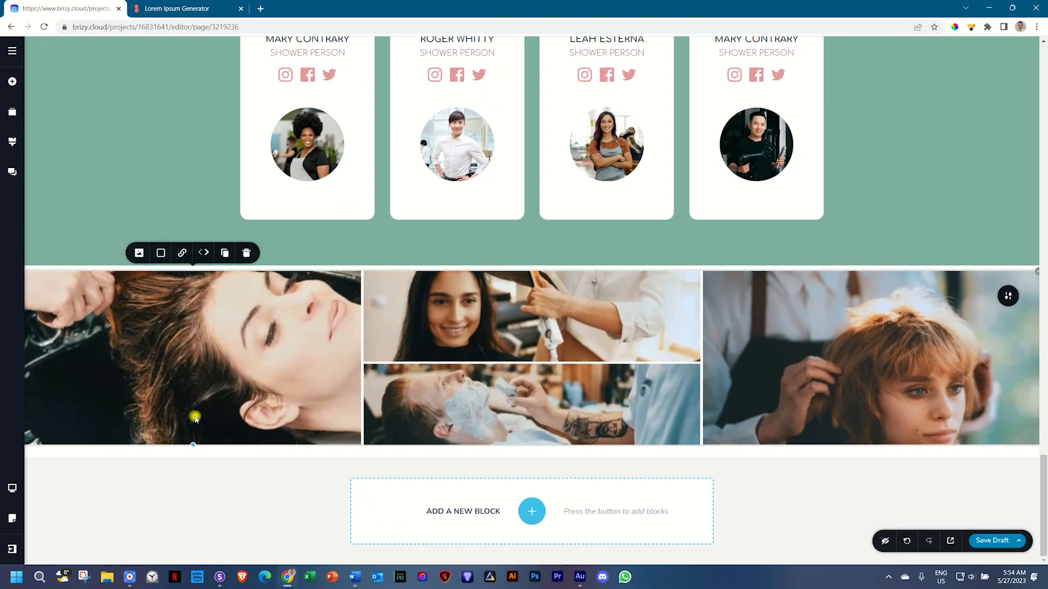
pyautogui.moveTo(195, 445); pyautogui.dragTo(184, 494)
pyautogui.click(531, 298)
pyautogui.moveTo(531, 298); pyautogui.dragTo(531, 311)
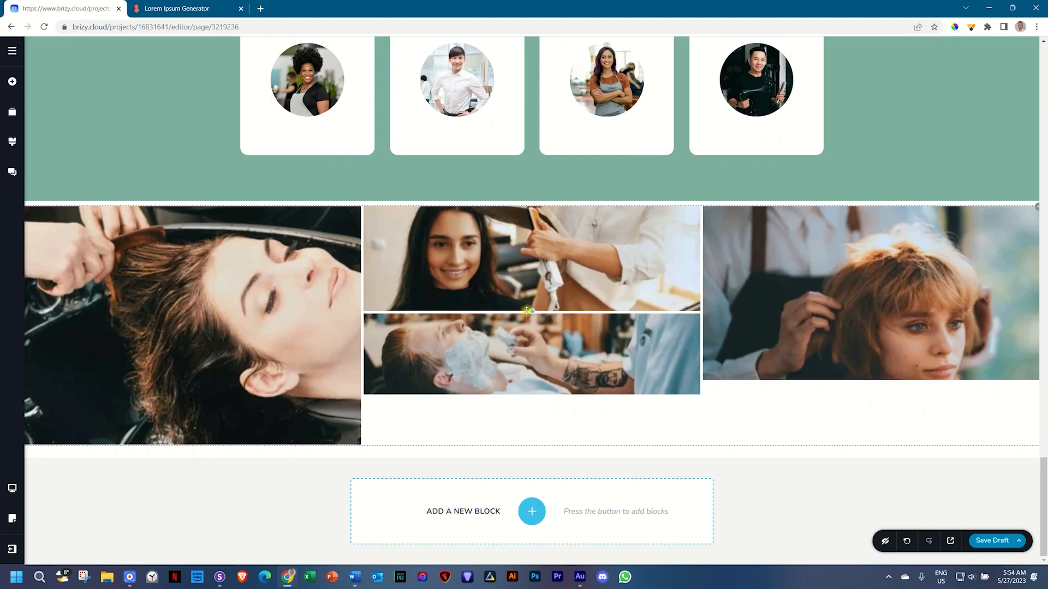
pyautogui.click(532, 389)
pyautogui.moveTo(532, 393); pyautogui.dragTo(527, 434)
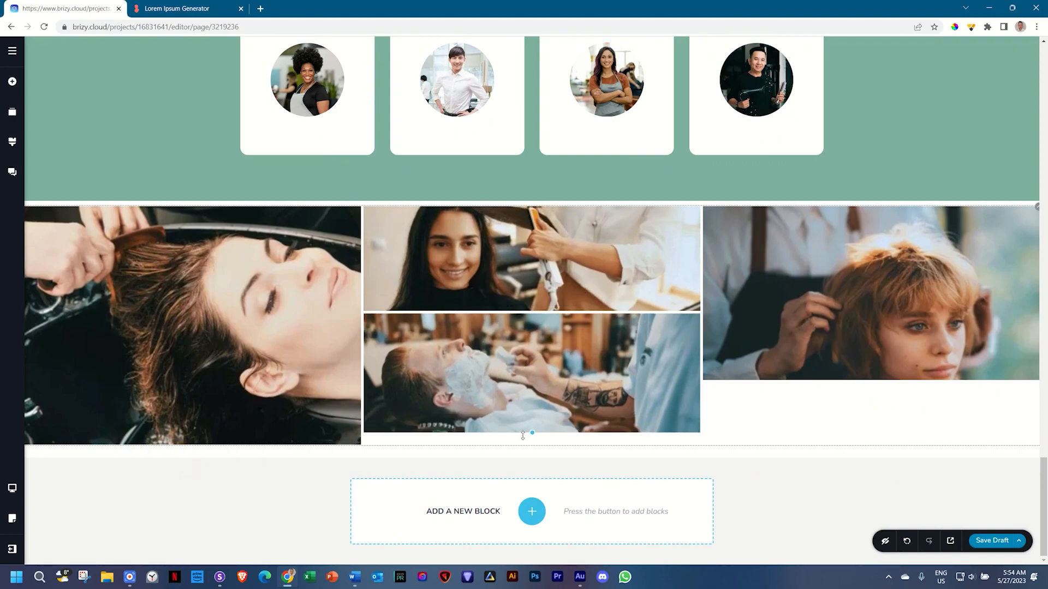
pyautogui.moveTo(531, 309); pyautogui.dragTo(527, 321)
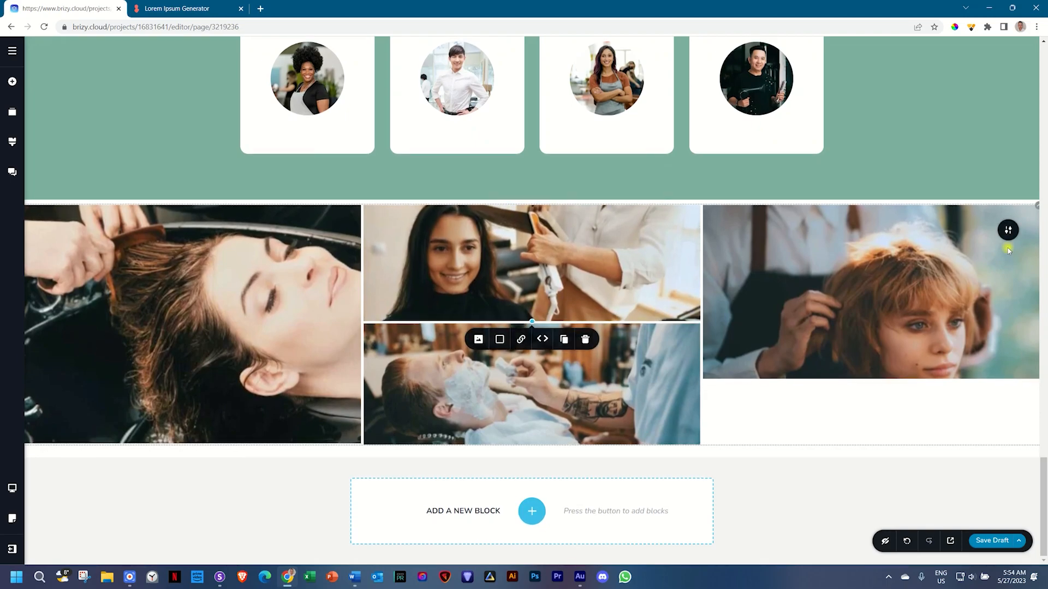
pyautogui.click(906, 280)
pyautogui.moveTo(871, 379); pyautogui.dragTo(871, 444)
# - Set the gallery block's background to the solid pink palette color #e5989b
pyautogui.click(1002, 229)
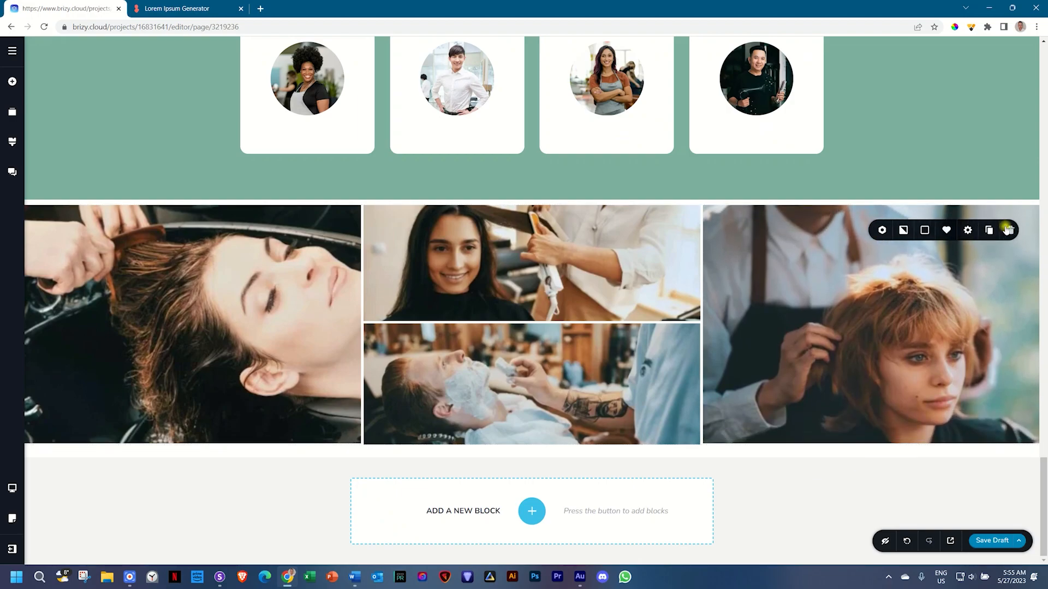
pyautogui.click(919, 230)
pyautogui.click(893, 358)
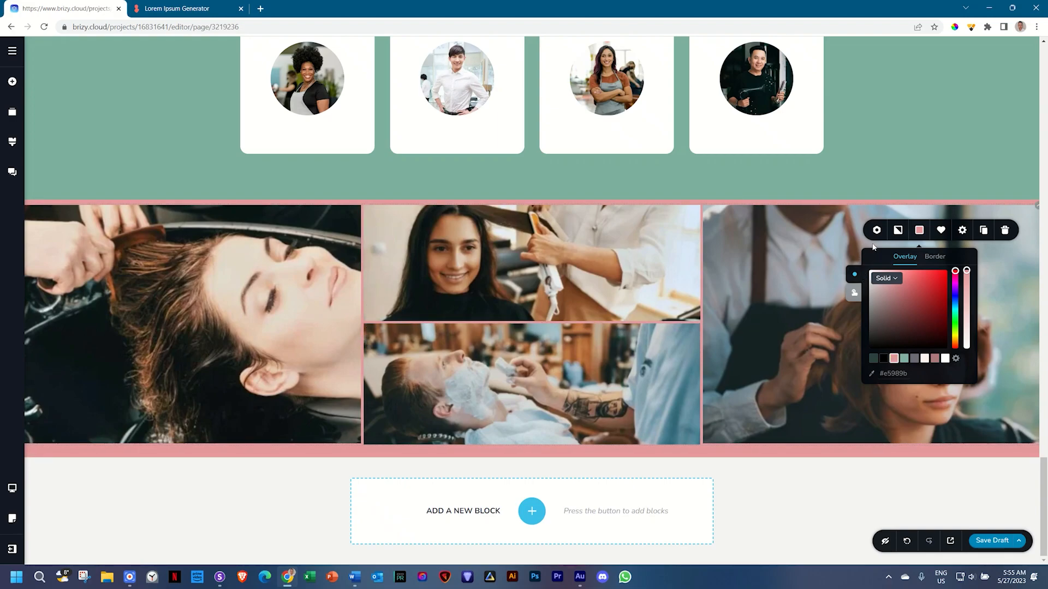
pyautogui.click(758, 253)
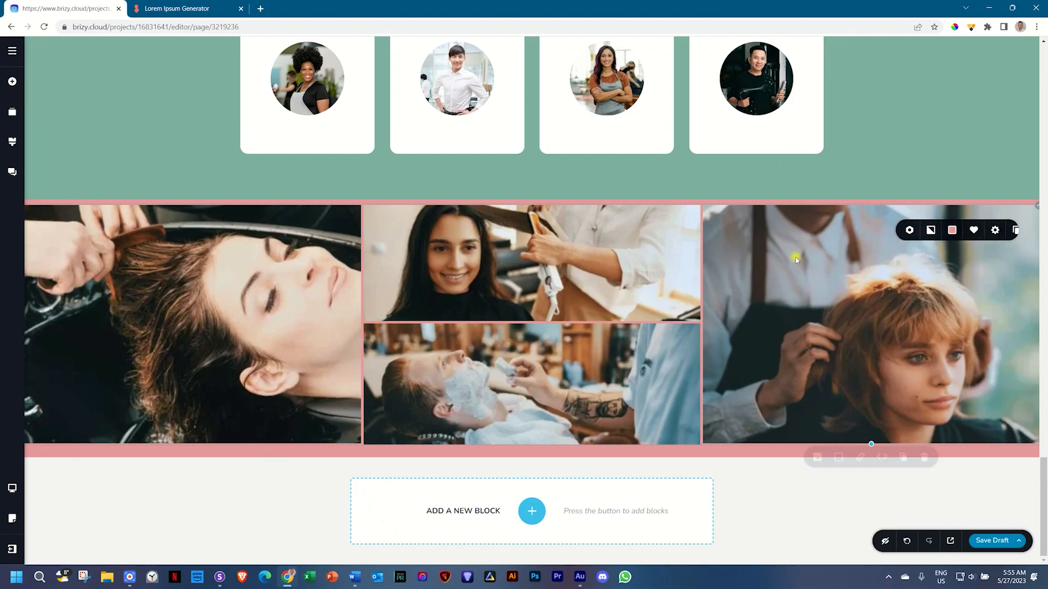
# - Check the gallery's column and spacing settings
pyautogui.click(1036, 207)
pyautogui.click(963, 231)
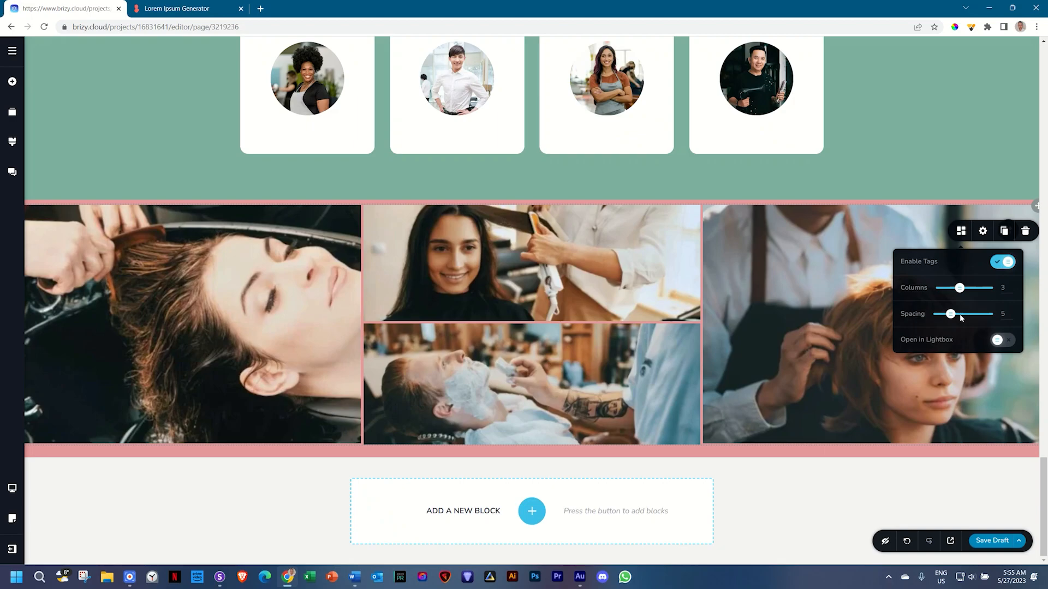
pyautogui.click(814, 356)
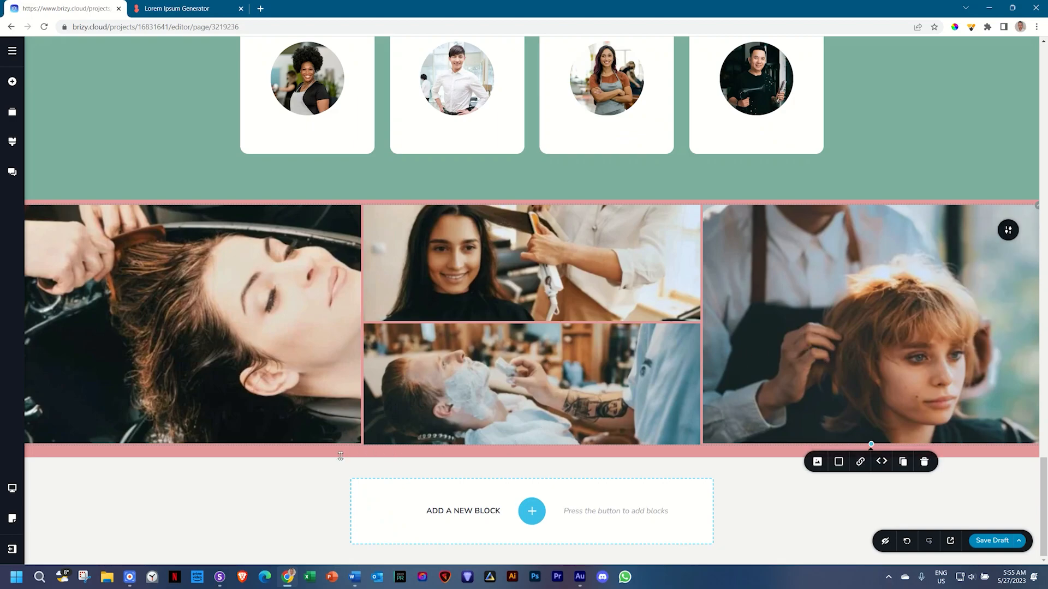
# - Set the gallery block's top and bottom padding to 5 px each
pyautogui.click(1004, 240)
pyautogui.click(962, 230)
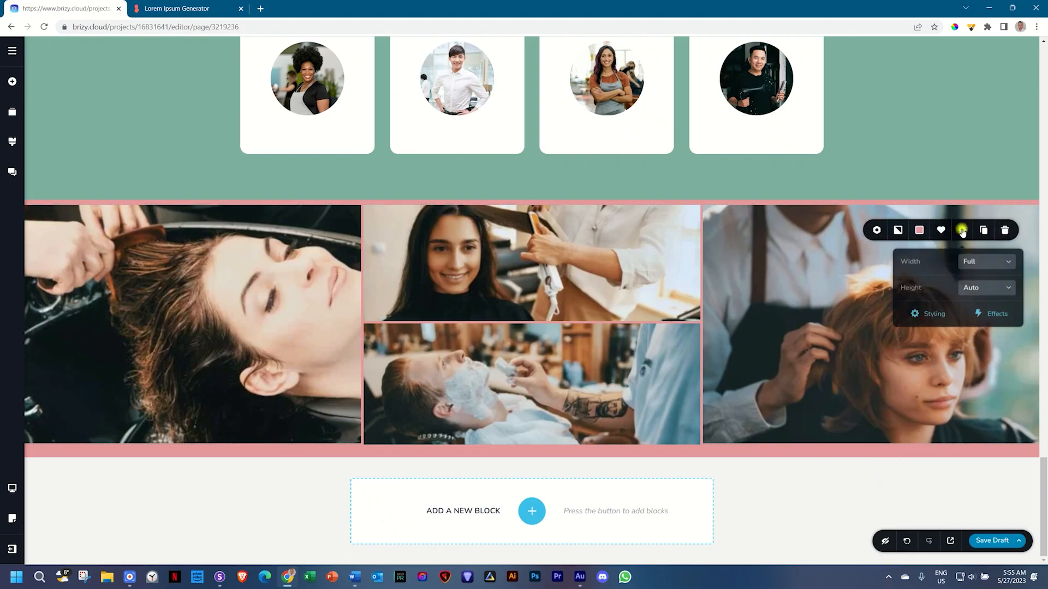
pyautogui.click(936, 313)
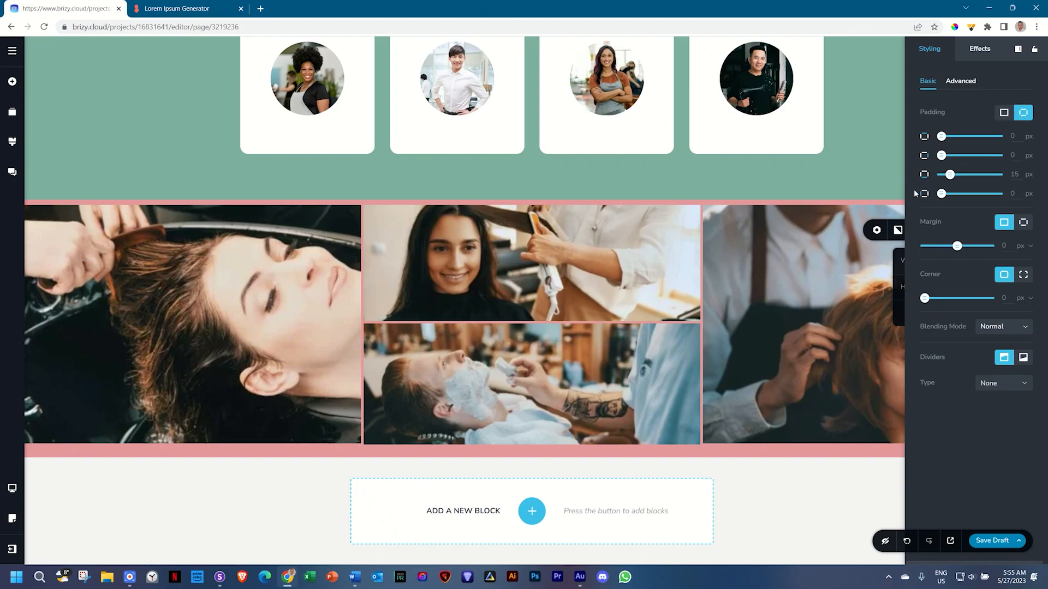
pyautogui.doubleClick(1014, 175)
pyautogui.doubleClick(1013, 137)
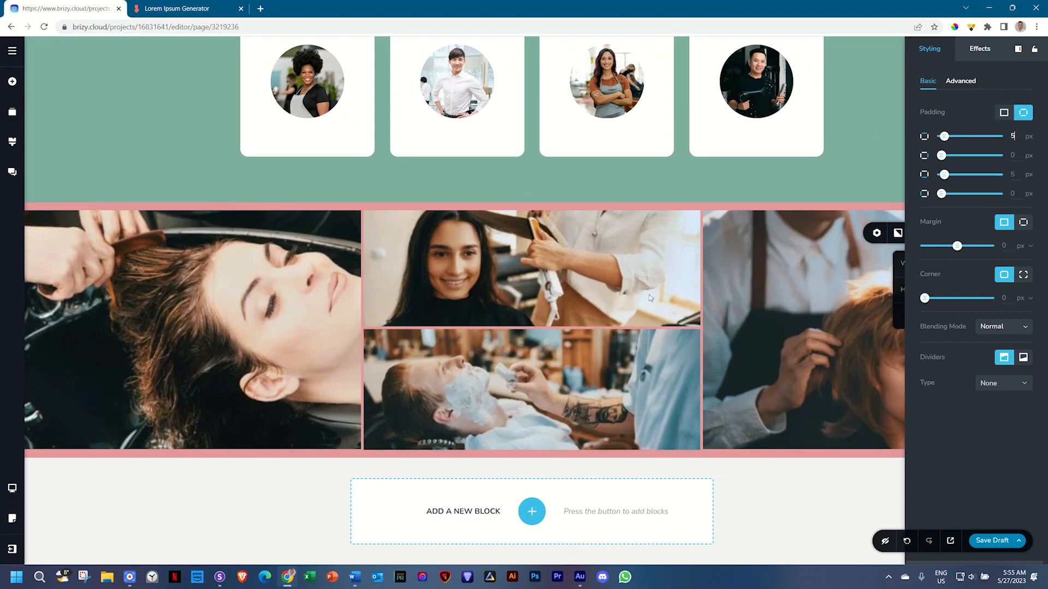
pyautogui.click(827, 235)
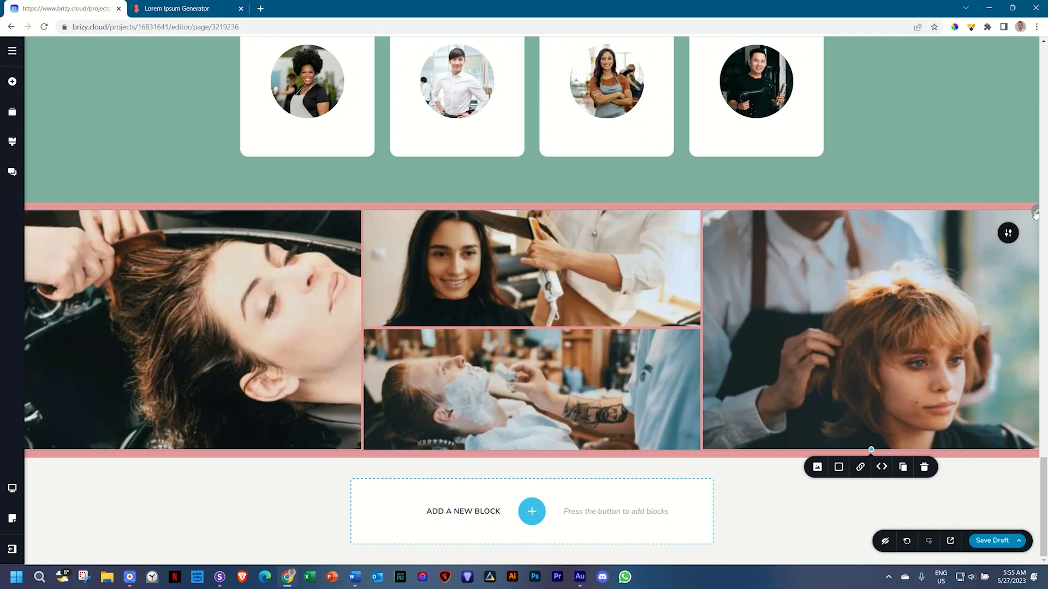
# - Set the gallery row's margin to a uniform 0 px on all sides
pyautogui.click(1008, 233)
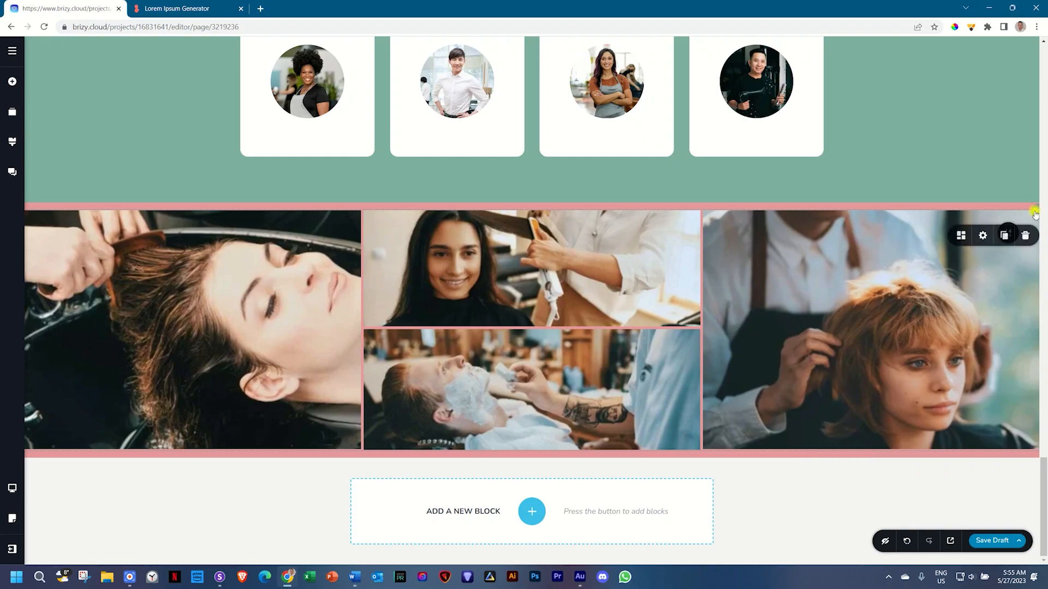
pyautogui.click(986, 237)
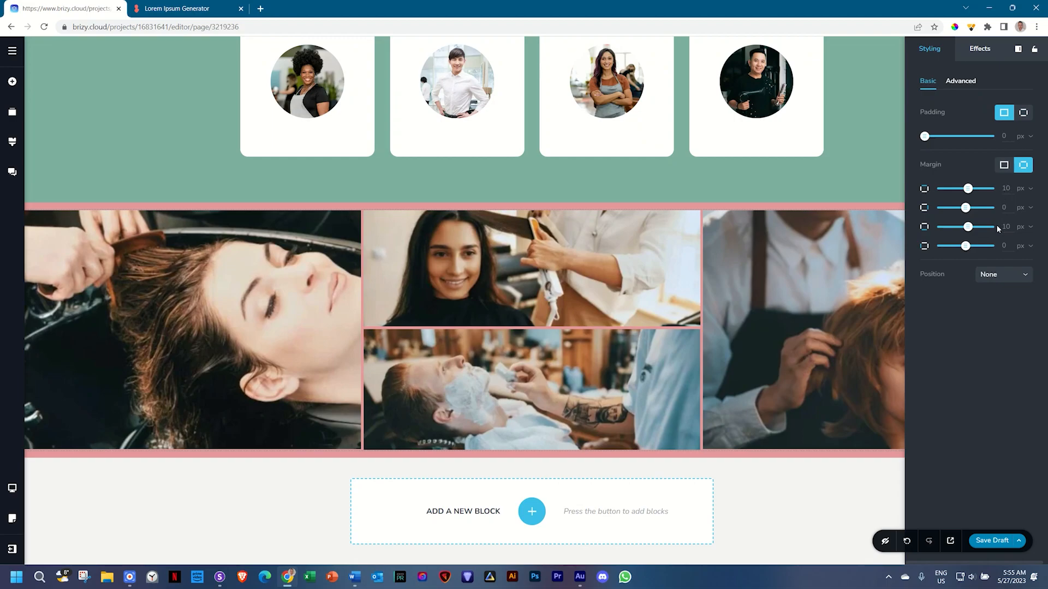
pyautogui.click(1004, 166)
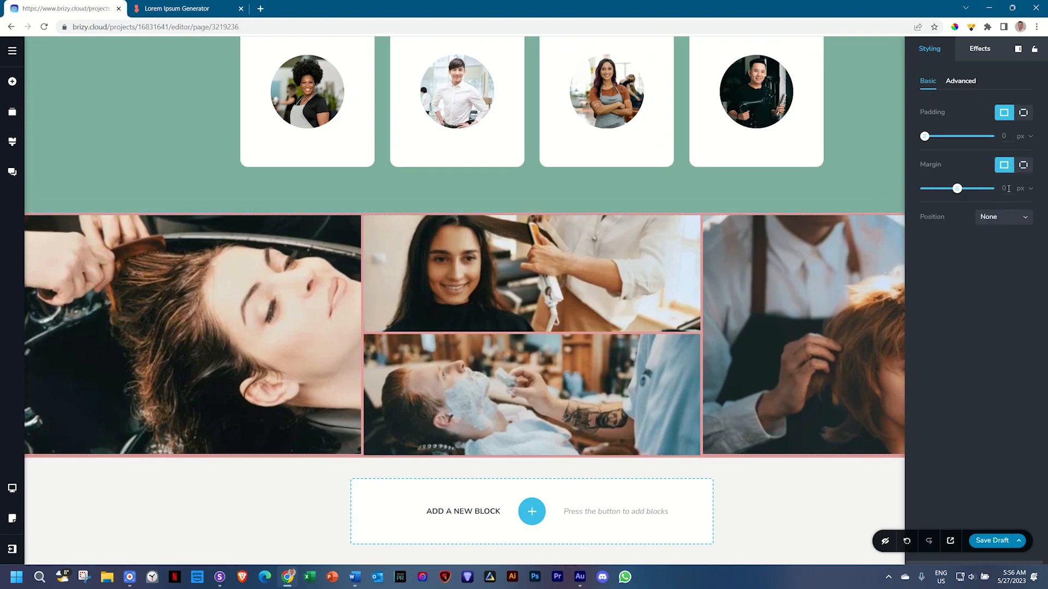
pyautogui.click(846, 320)
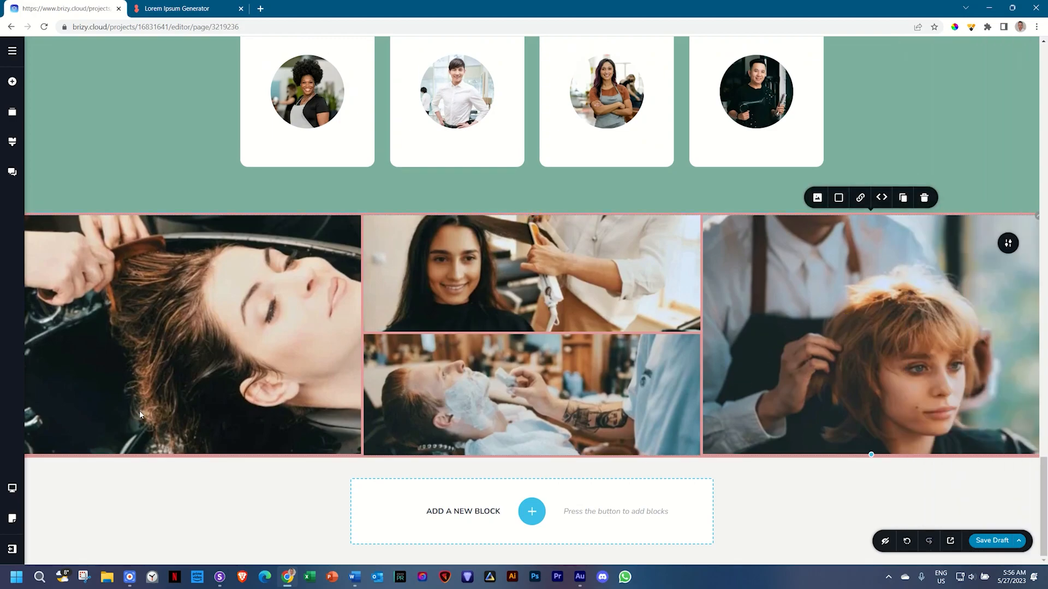
# - Try to fine-tune the height of the lower middle gallery image at its bottom edge
pyautogui.click(540, 452)
pyautogui.moveTo(535, 457); pyautogui.dragTo(533, 456)
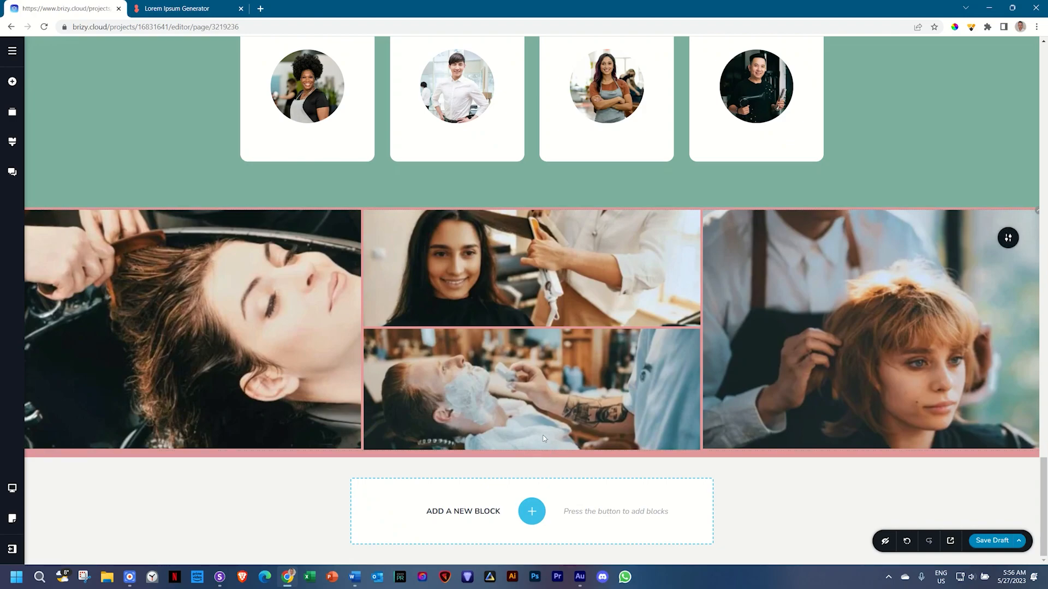
pyautogui.click(532, 448)
pyautogui.moveTo(532, 448); pyautogui.dragTo(526, 447)
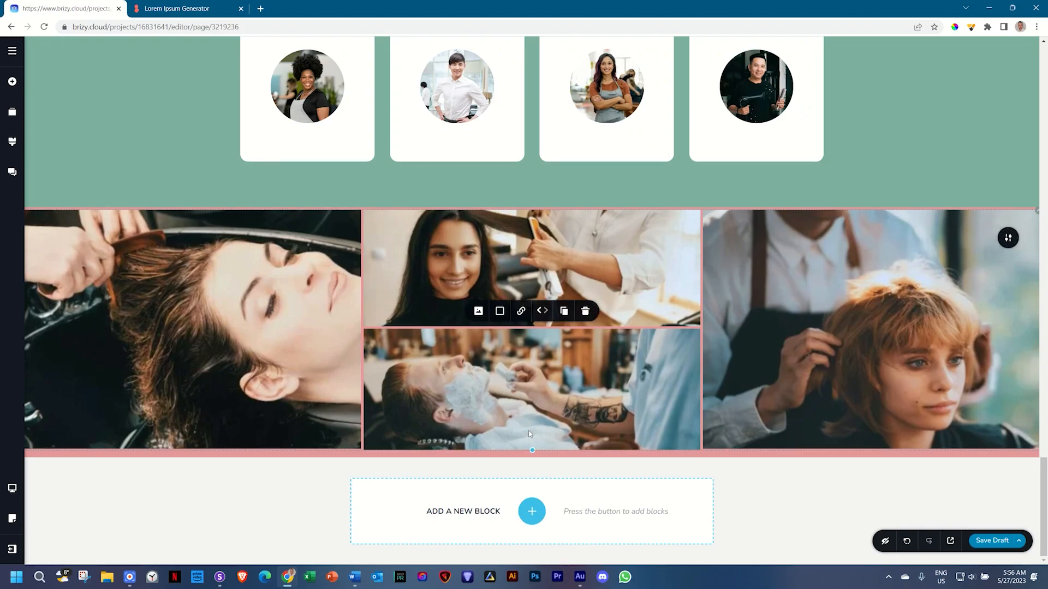
# - Set the gallery block's bottom padding to 5 px
pyautogui.click(1008, 238)
pyautogui.click(963, 238)
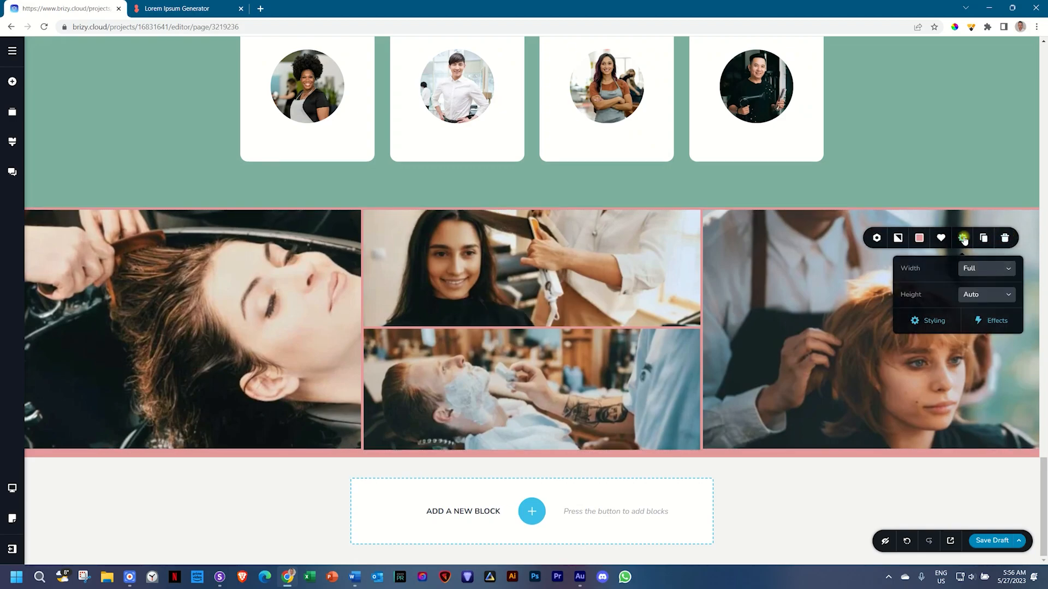
pyautogui.click(932, 322)
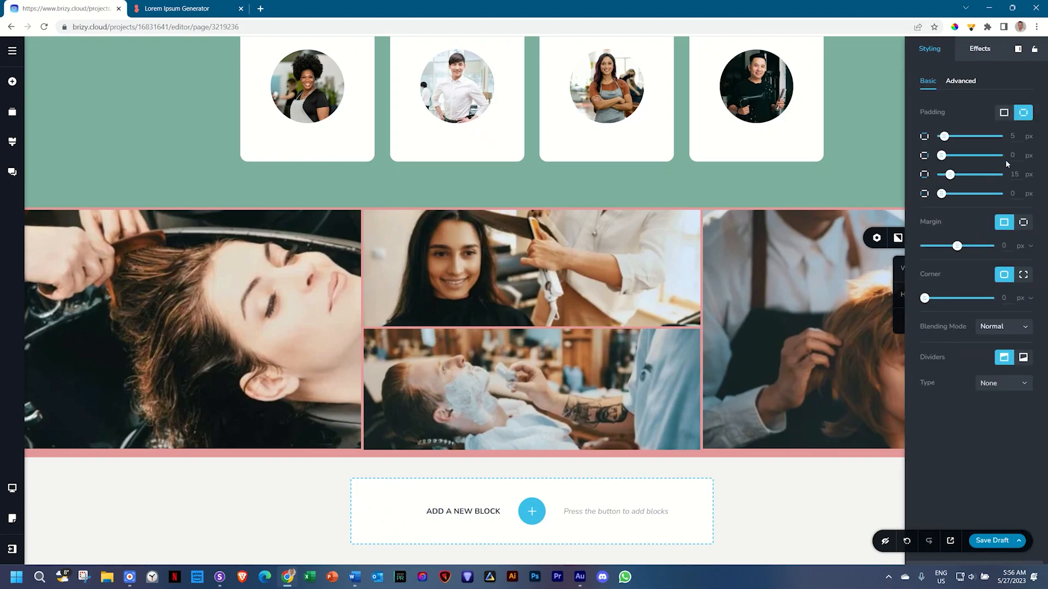
pyautogui.doubleClick(1014, 174)
pyautogui.write('5')
pyautogui.click(762, 269)
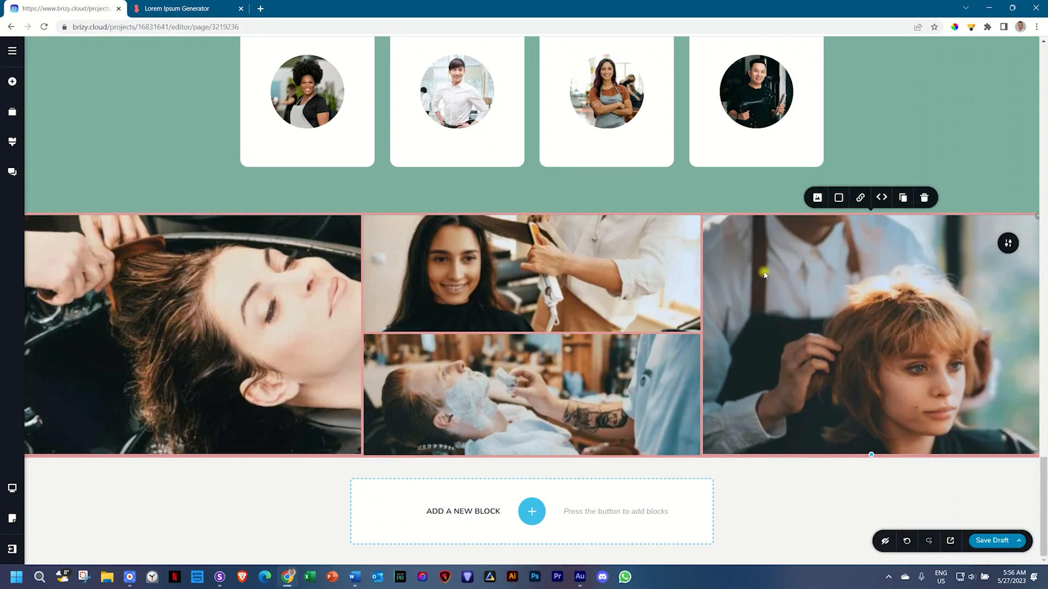
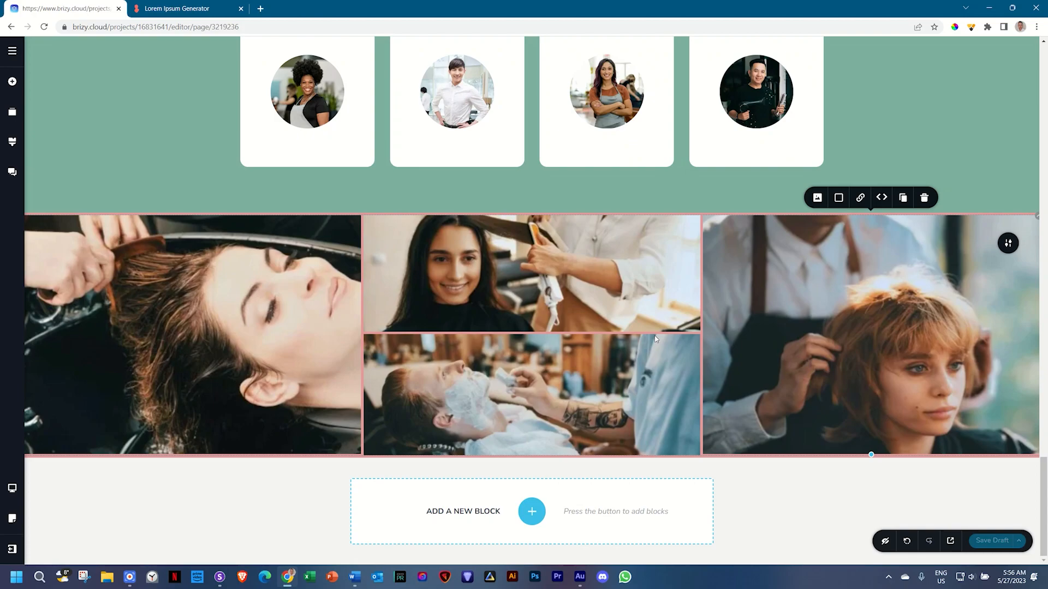
# - Add a blank block below the gallery and move a duplicate of the Our Team heading row into it
pyautogui.click(531, 511)
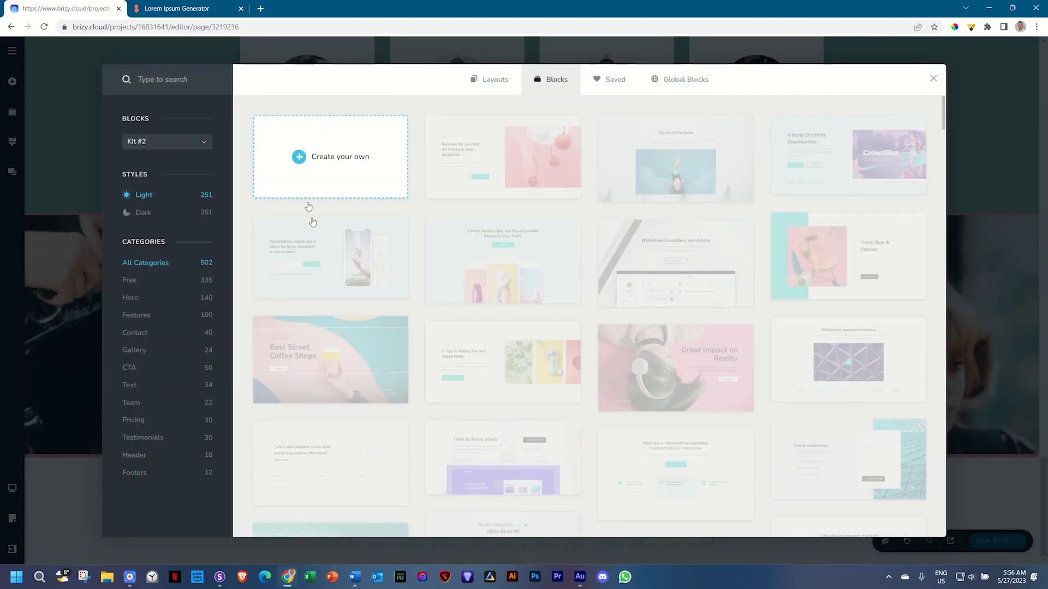
pyautogui.click(309, 137)
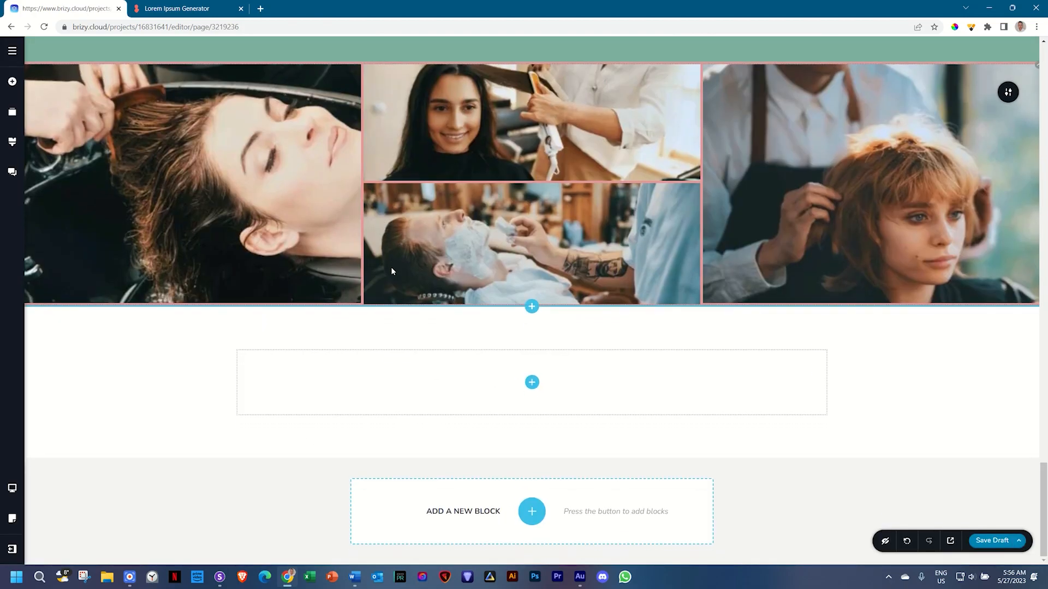
pyautogui.scroll(20, 391, 272)
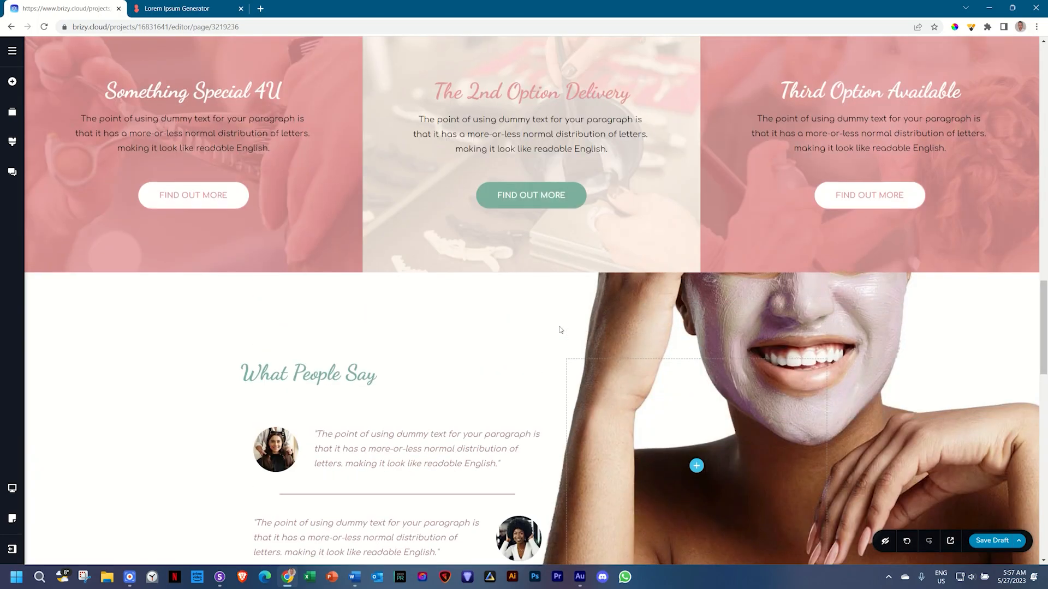
pyautogui.scroll(10, 560, 329)
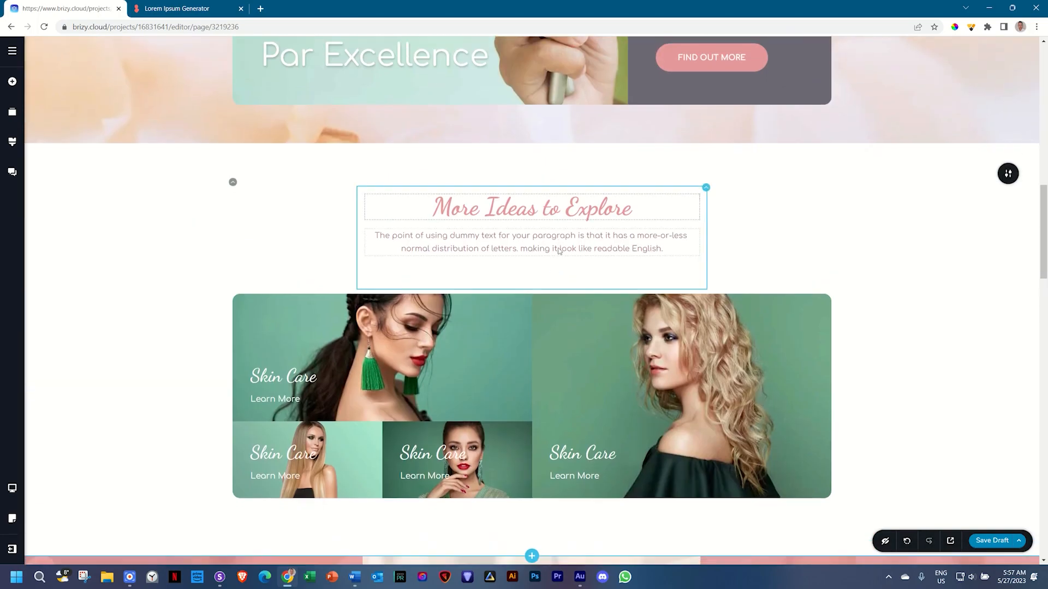
pyautogui.scroll(-20, 559, 248)
pyautogui.scroll(20, 559, 260)
pyautogui.scroll(4, 559, 260)
pyautogui.scroll(-12, 559, 259)
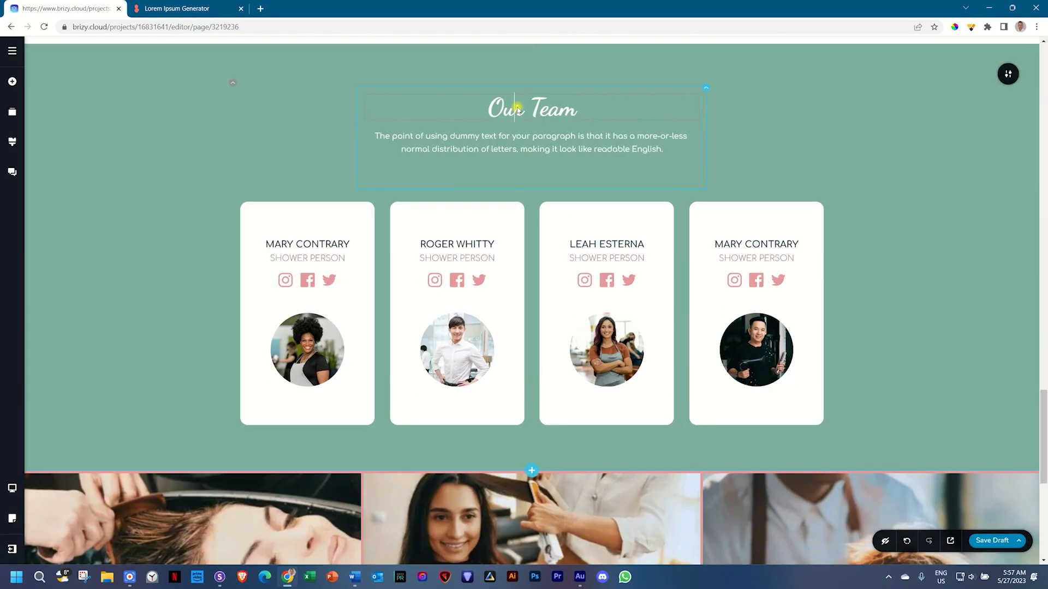
pyautogui.click(518, 109)
pyautogui.click(232, 83)
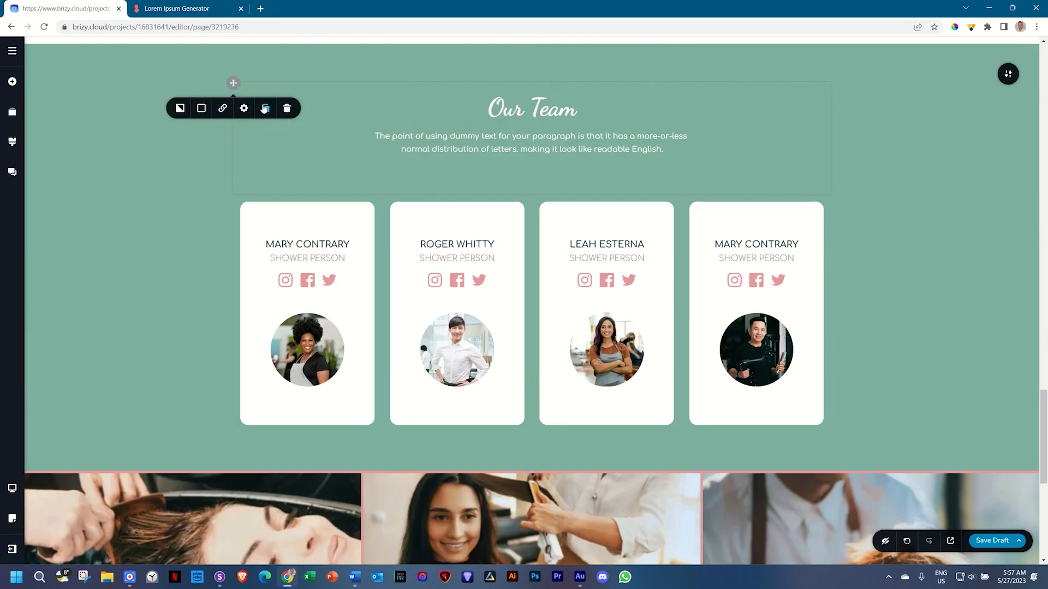
pyautogui.click(265, 109)
pyautogui.moveTo(233, 195); pyautogui.dragTo(529, 384)
pyautogui.scroll(-9, 313, 319)
pyautogui.scroll(-1, 313, 319)
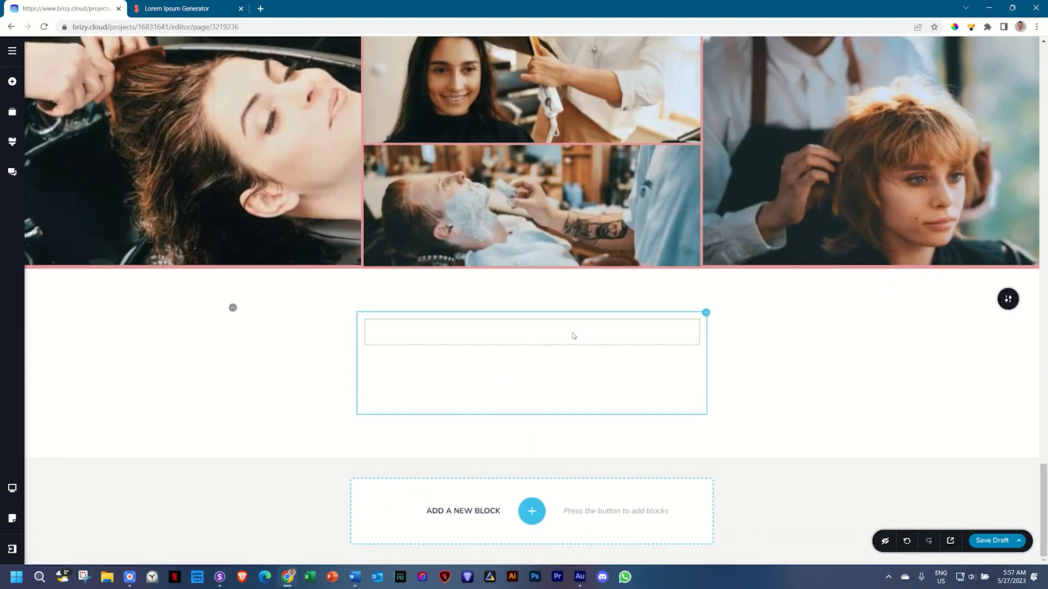
# - Upload "12 _ Contact BG" as the background image of the new block below the gallery
pyautogui.moveTo(1007, 300)
pyautogui.click(901, 301)
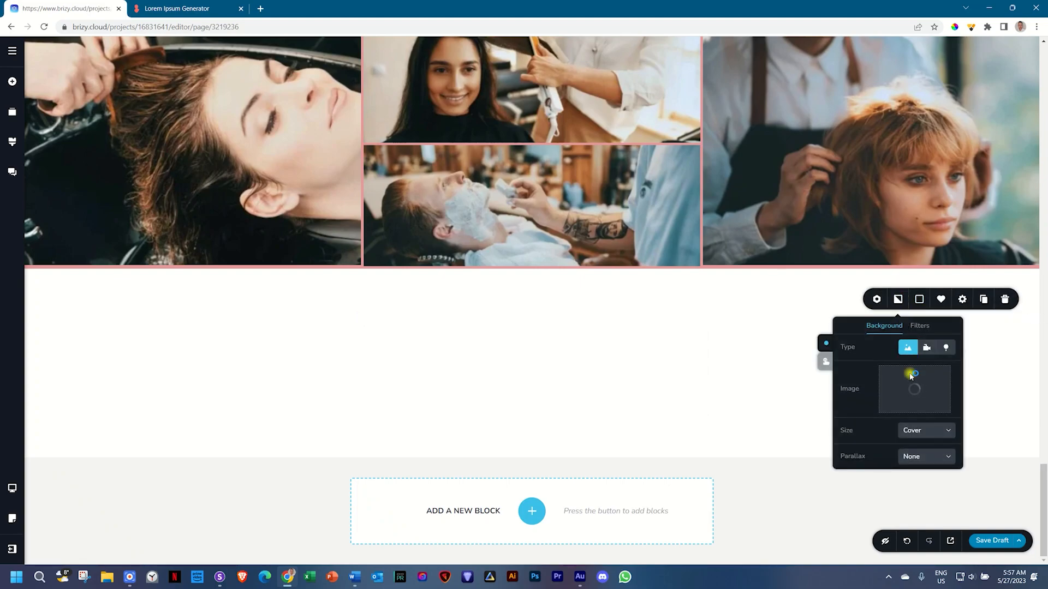
pyautogui.click(910, 377)
pyautogui.scroll(-5, 323, 297)
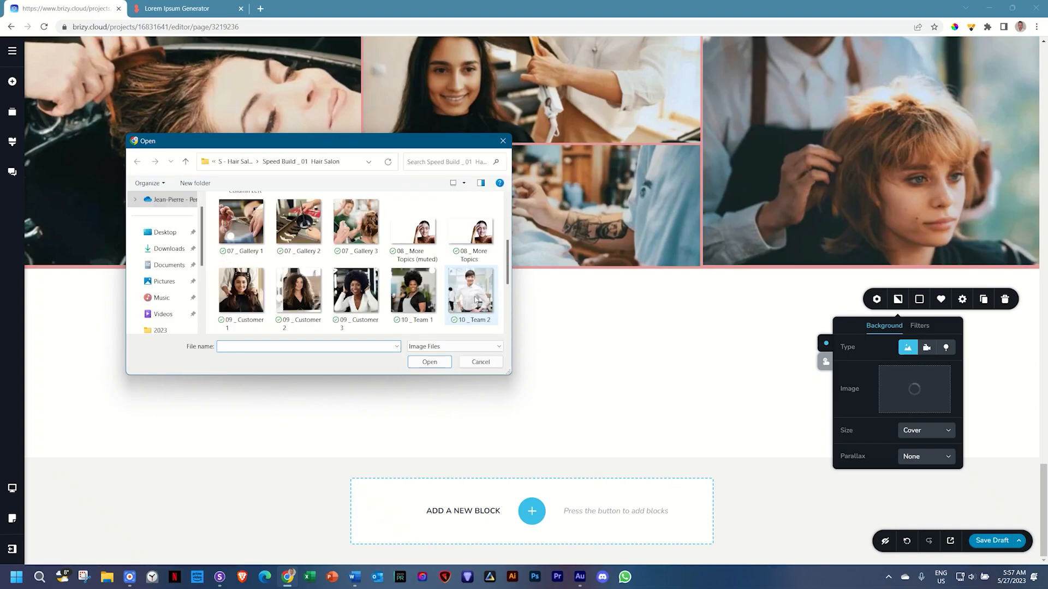
pyautogui.click(299, 289)
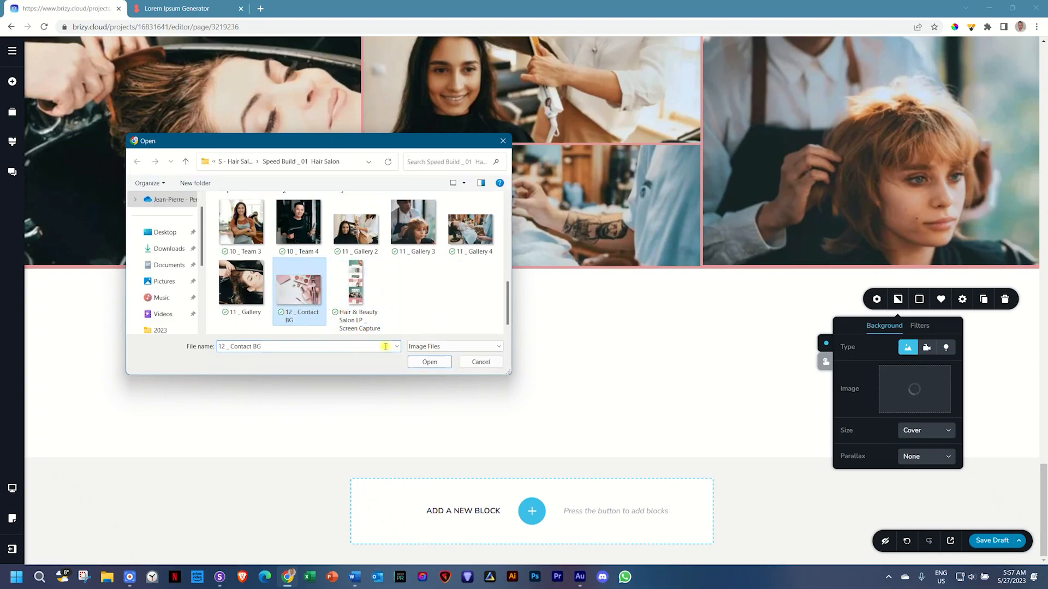
pyautogui.click(421, 363)
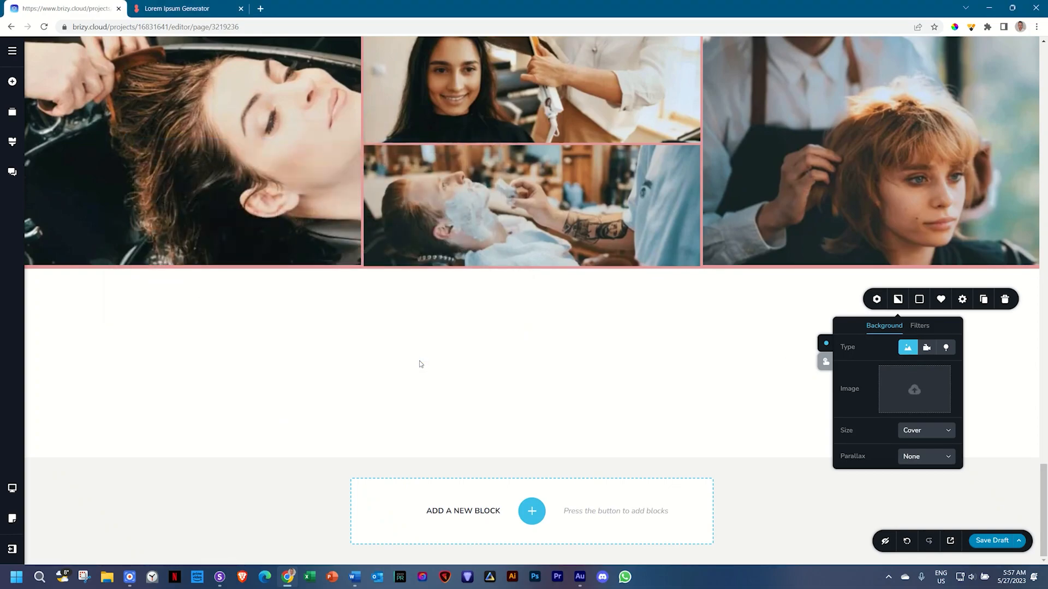
# - Give the new block a linear gradient overlay running from palette color #ad7779 to #e5989b
pyautogui.click(919, 300)
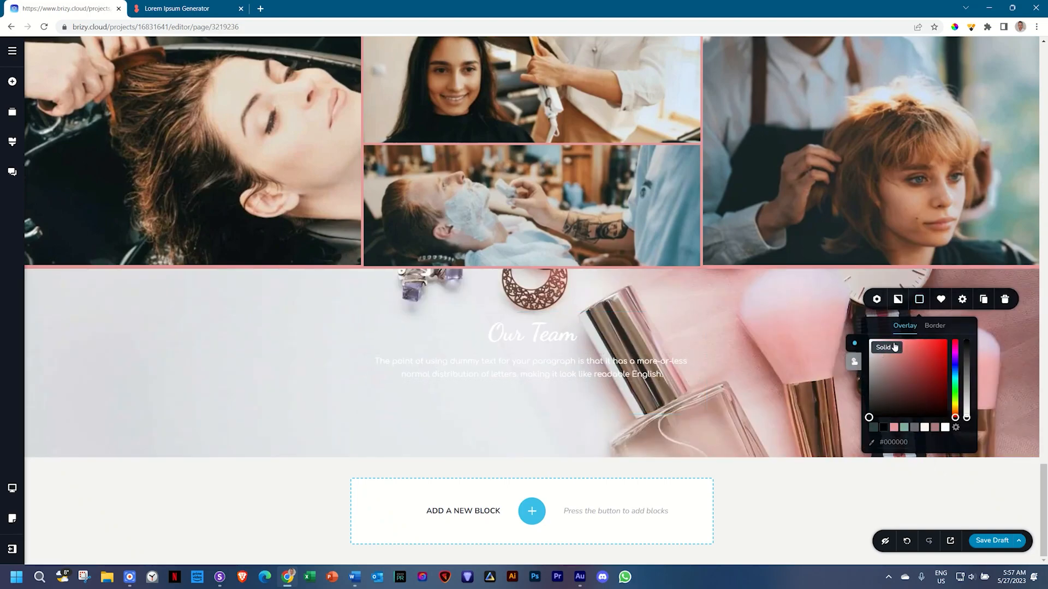
pyautogui.click(895, 347)
pyautogui.click(887, 386)
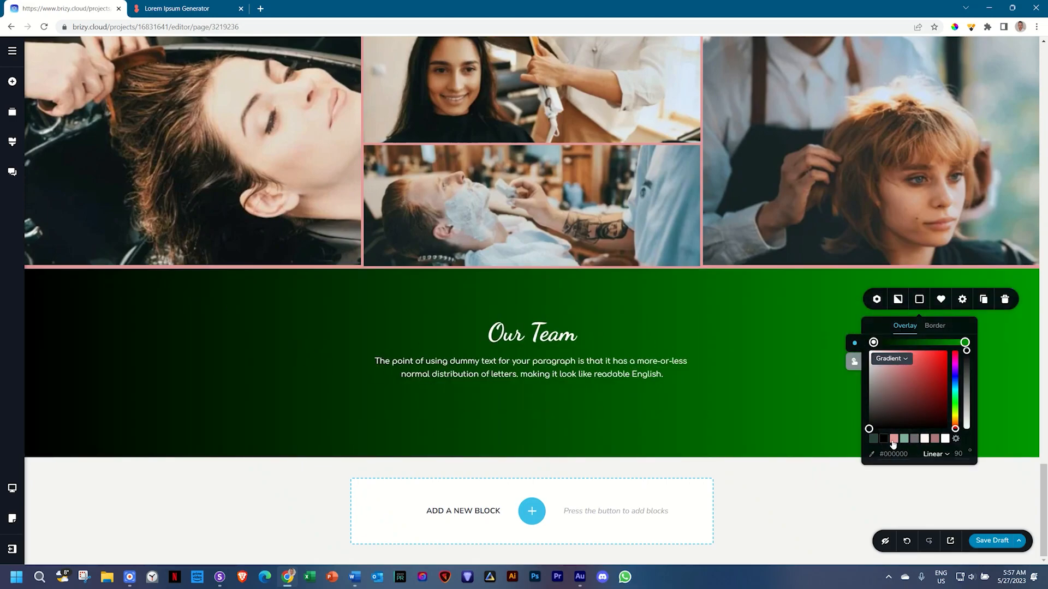
pyautogui.click(935, 439)
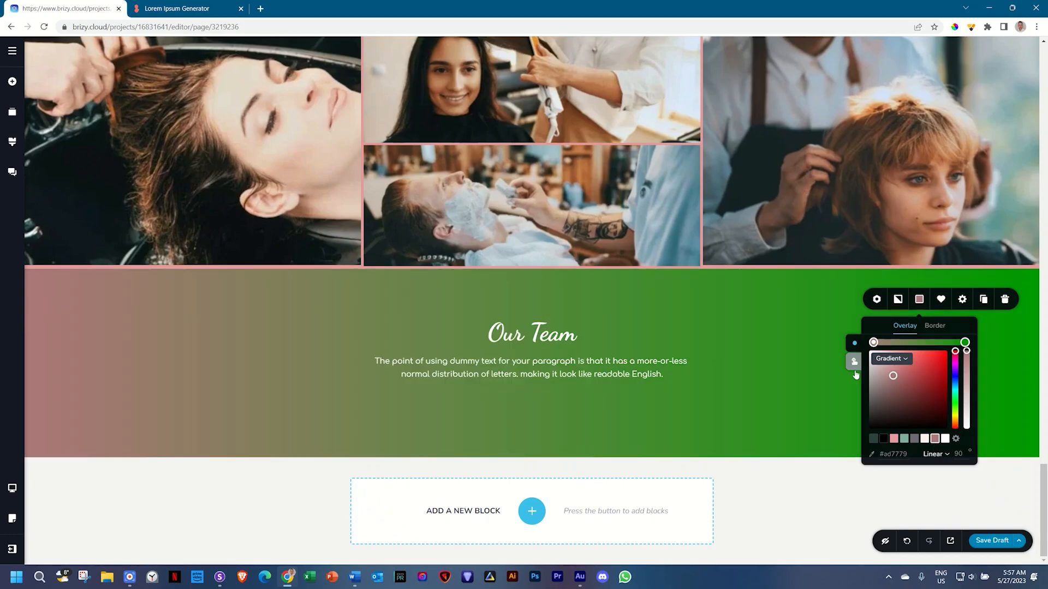
pyautogui.click(966, 344)
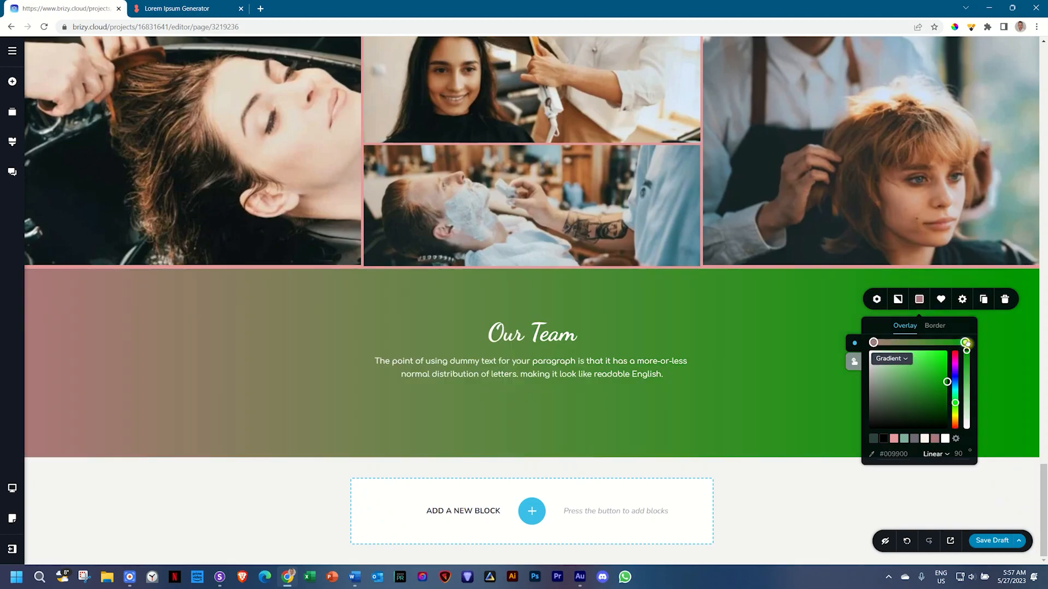
pyautogui.click(894, 440)
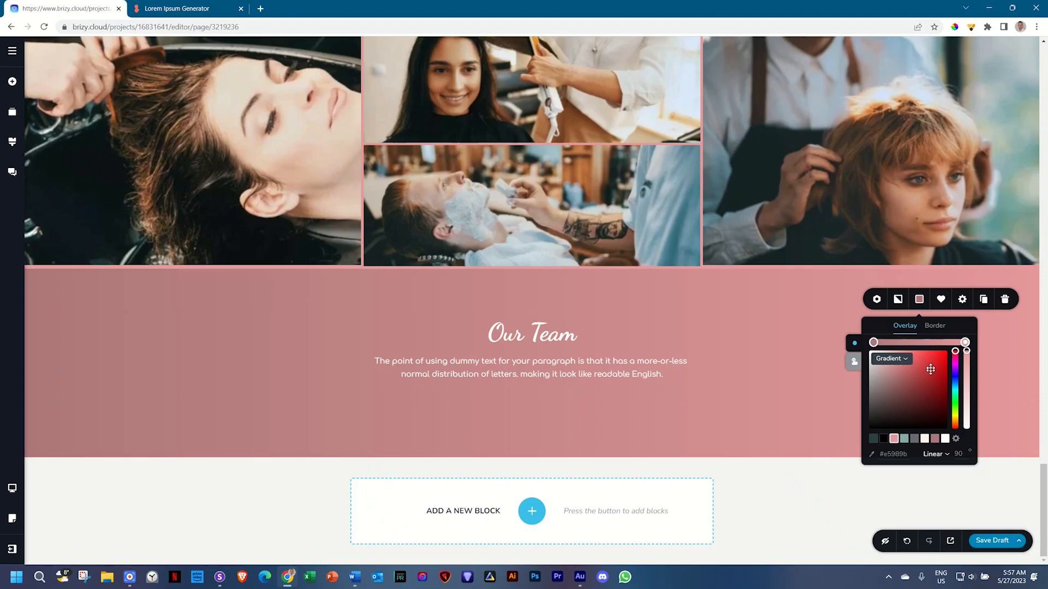
# - Make the overlay gradient's end color mostly transparent and shift its start stop to just short of the middle
pyautogui.moveTo(966, 350); pyautogui.dragTo(967, 412)
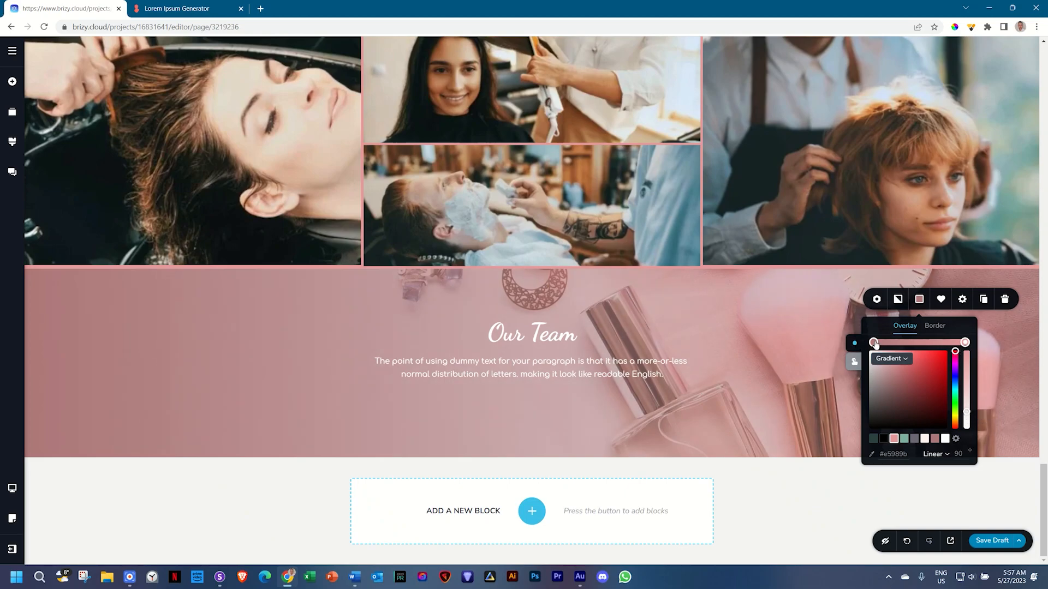
pyautogui.moveTo(874, 343); pyautogui.dragTo(910, 343)
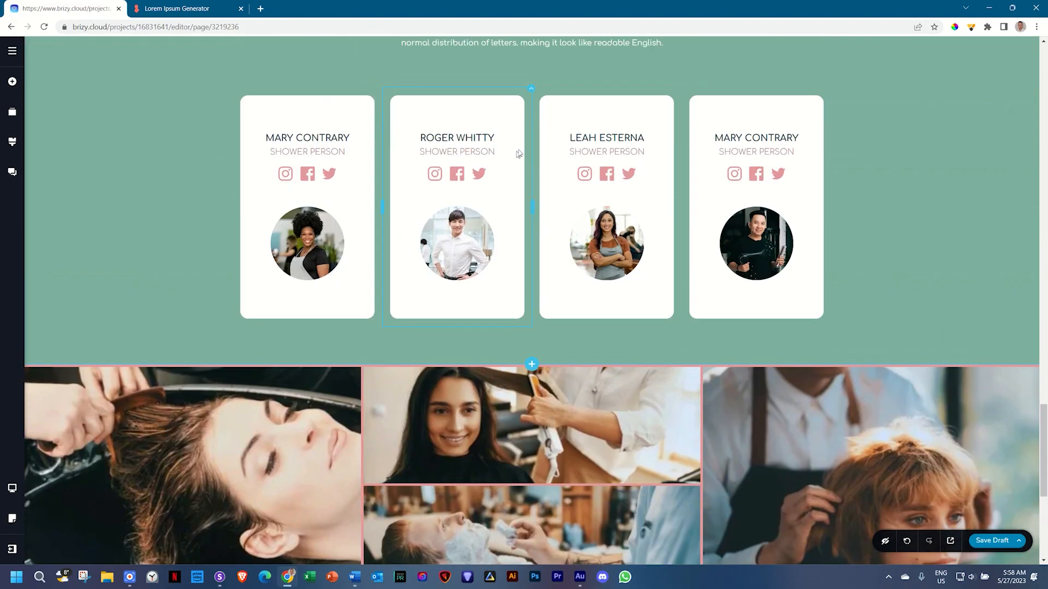
pyautogui.scroll(1, 519, 89)
pyautogui.scroll(1, 519, 89)
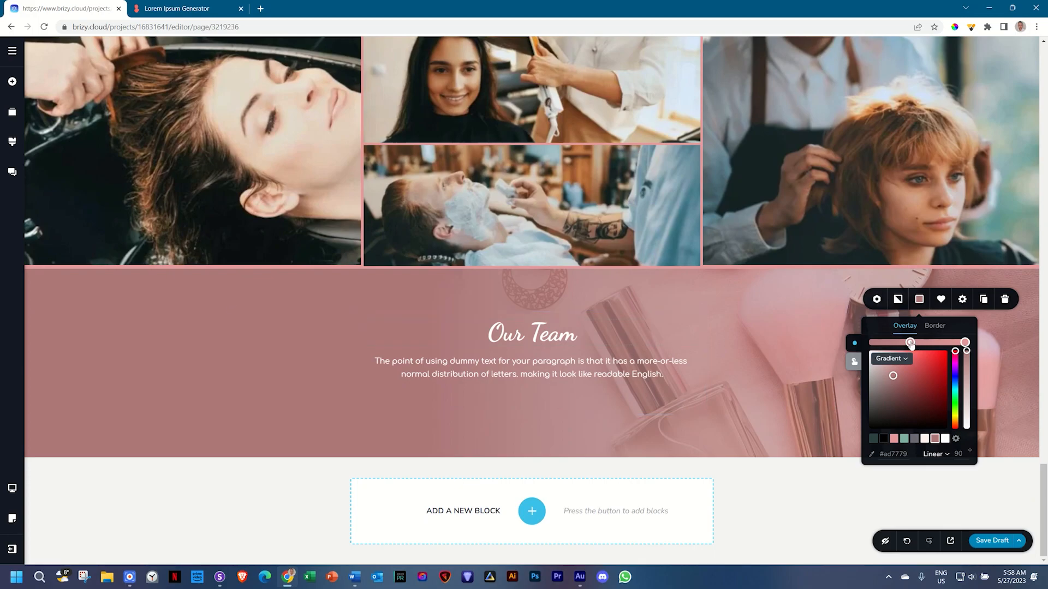
# - Change the overlay gradient's start color to the pink palette color #e5989b
pyautogui.click(894, 439)
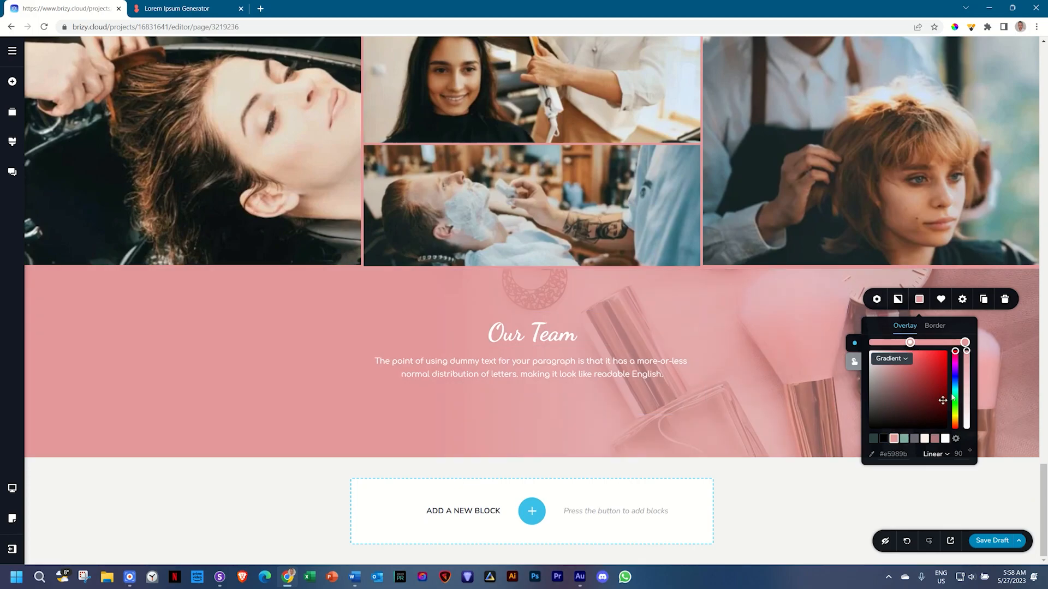
pyautogui.click(945, 438)
pyautogui.click(528, 327)
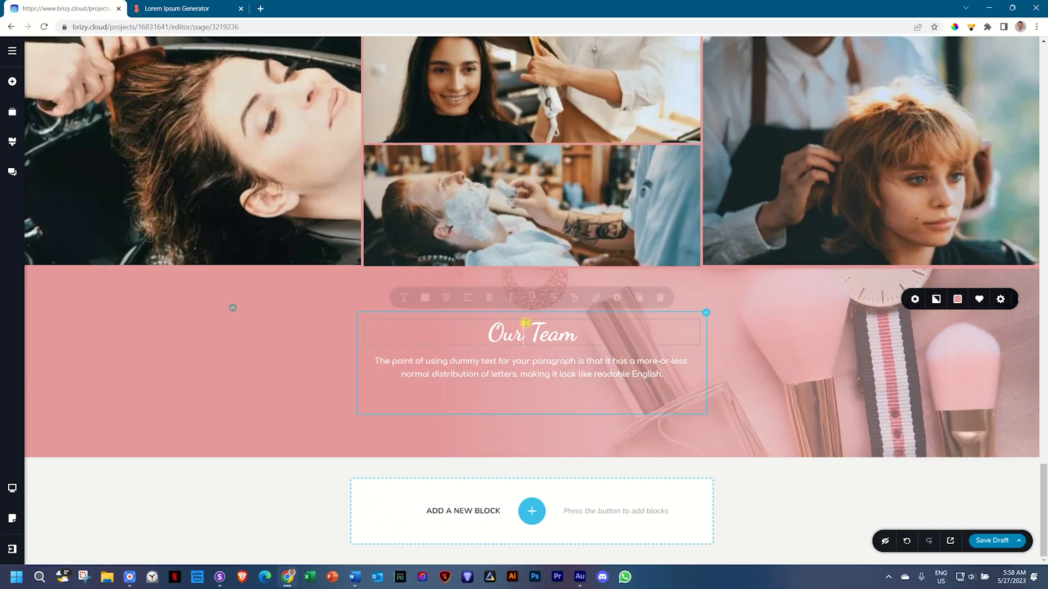
# - Recolor the "Our Team" heading and the paragraph beneath it in the contact block to the black palette color
pyautogui.click(432, 307)
pyautogui.click(385, 255)
pyautogui.click(513, 364)
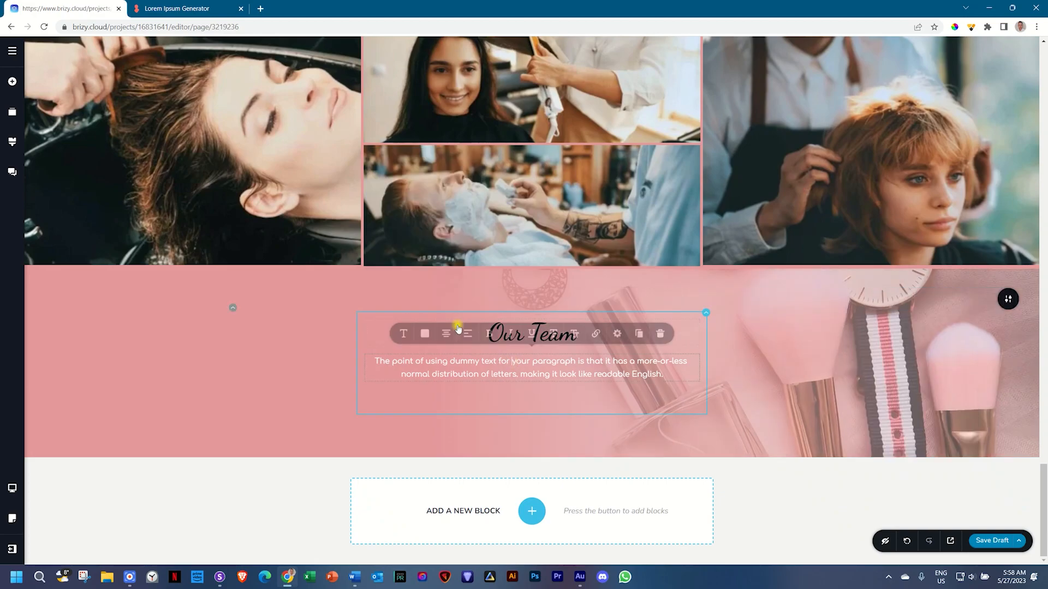
pyautogui.click(425, 341)
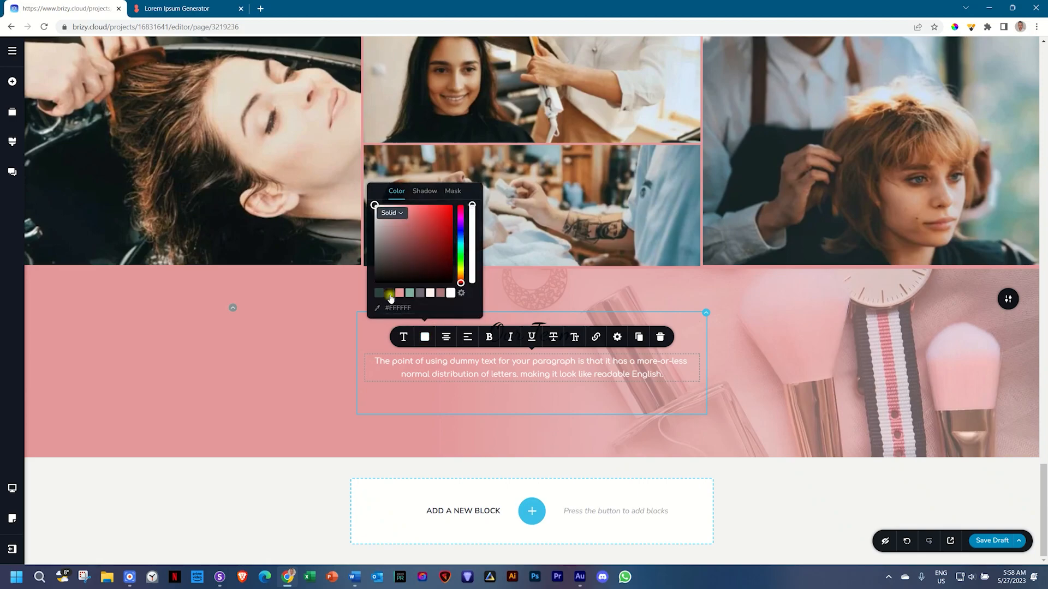
pyautogui.click(390, 295)
pyautogui.click(470, 370)
# - Replace the "Our Team" heading text in the contact block with "Contact Us"
pyautogui.click(538, 331)
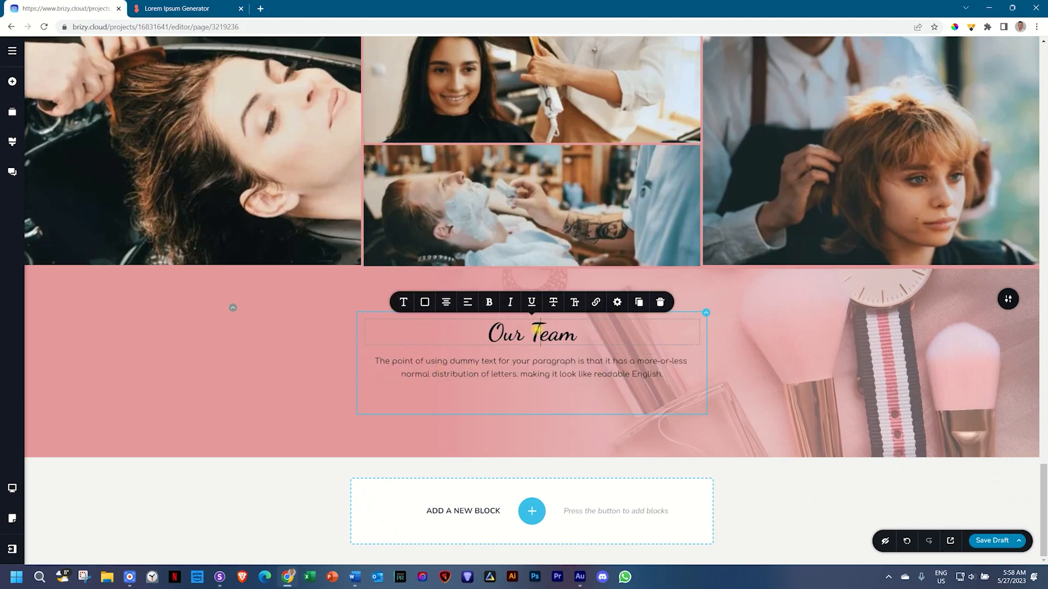
pyautogui.doubleClick(540, 331)
pyautogui.click(530, 333)
pyautogui.tripleClick(534, 329)
pyautogui.write('Contact Us')
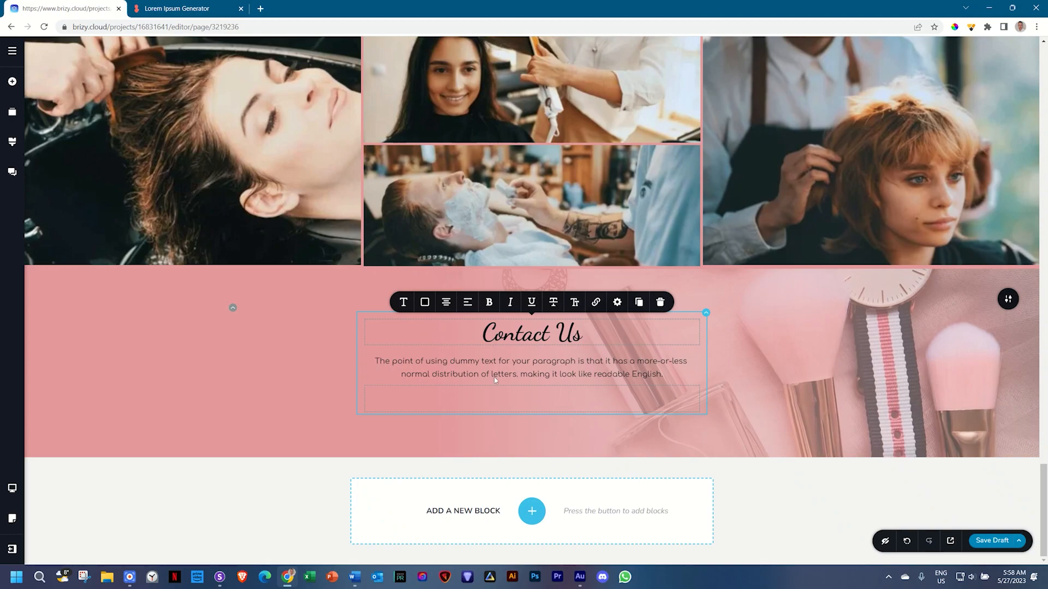
# - Add a two-column row below the Contact Us text and widen its first column to 60%
pyautogui.click(11, 78)
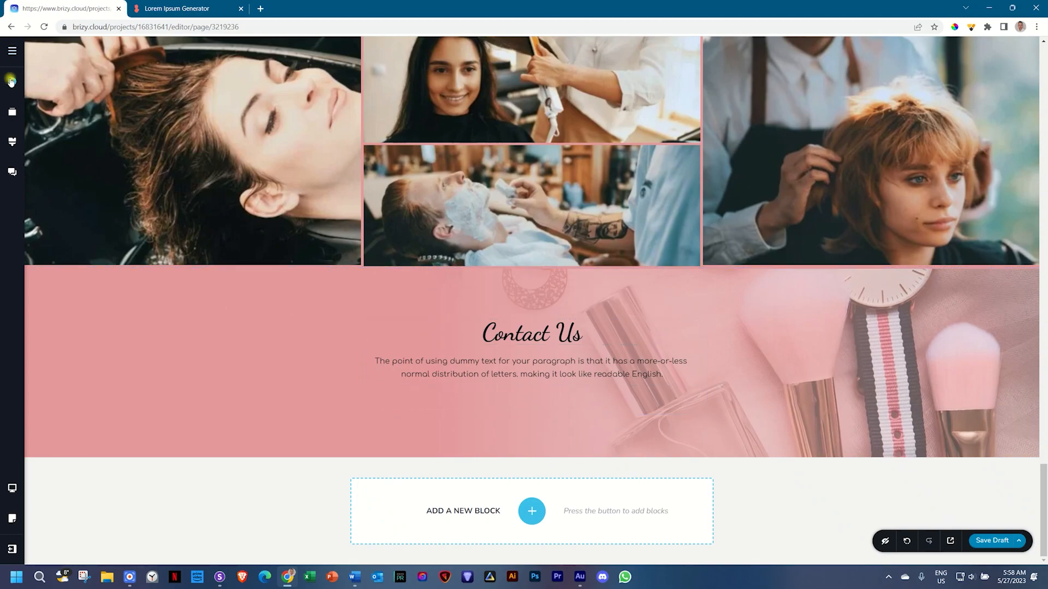
pyautogui.moveTo(61, 126); pyautogui.dragTo(430, 424)
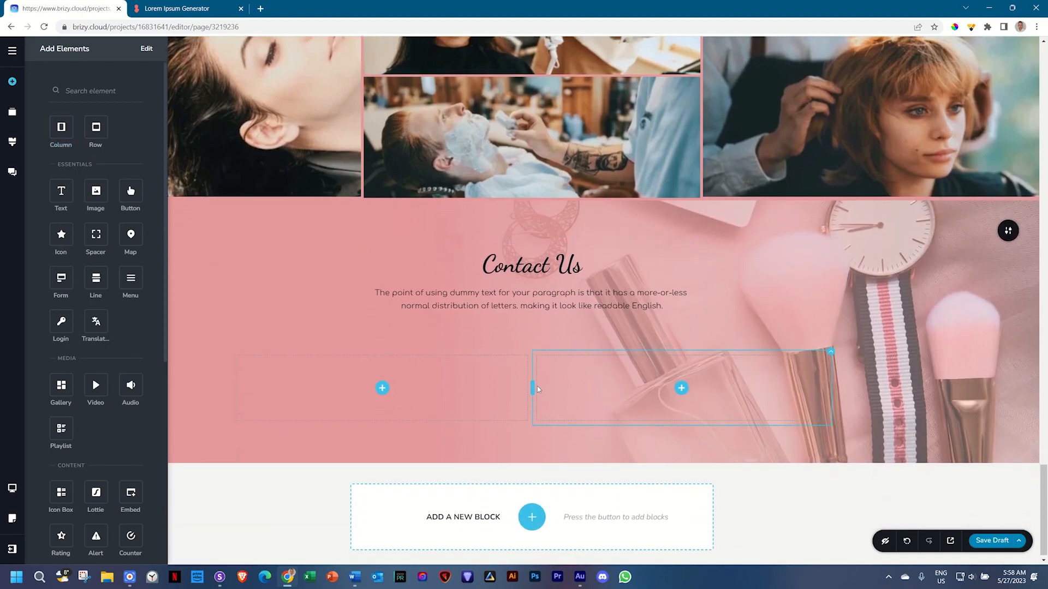
pyautogui.moveTo(532, 388); pyautogui.dragTo(587, 389)
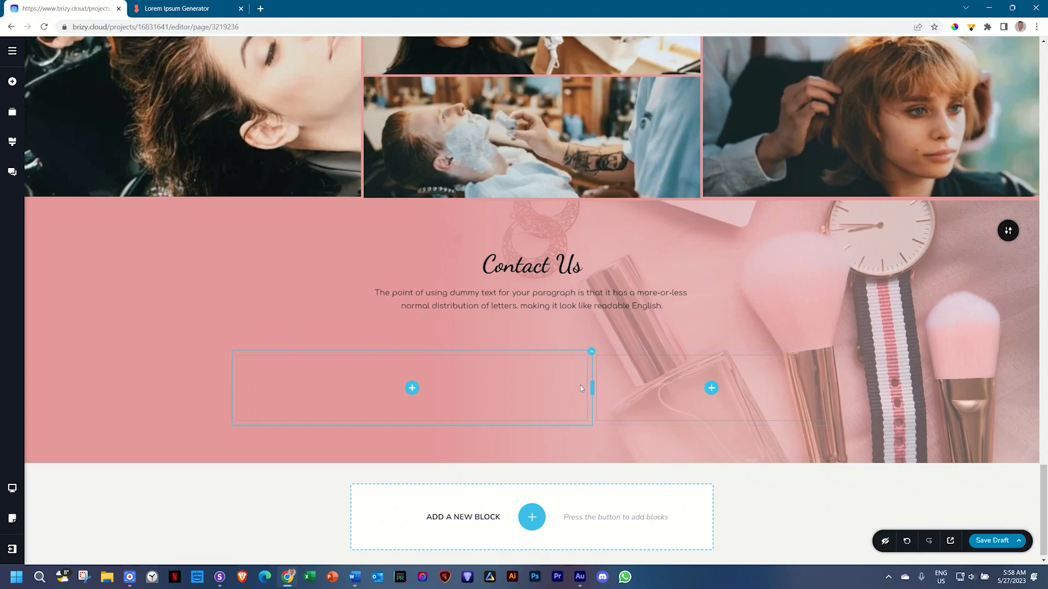
# - Place a form in the wider column and a text element above it
pyautogui.click(412, 388)
pyautogui.moveTo(61, 278); pyautogui.dragTo(410, 400)
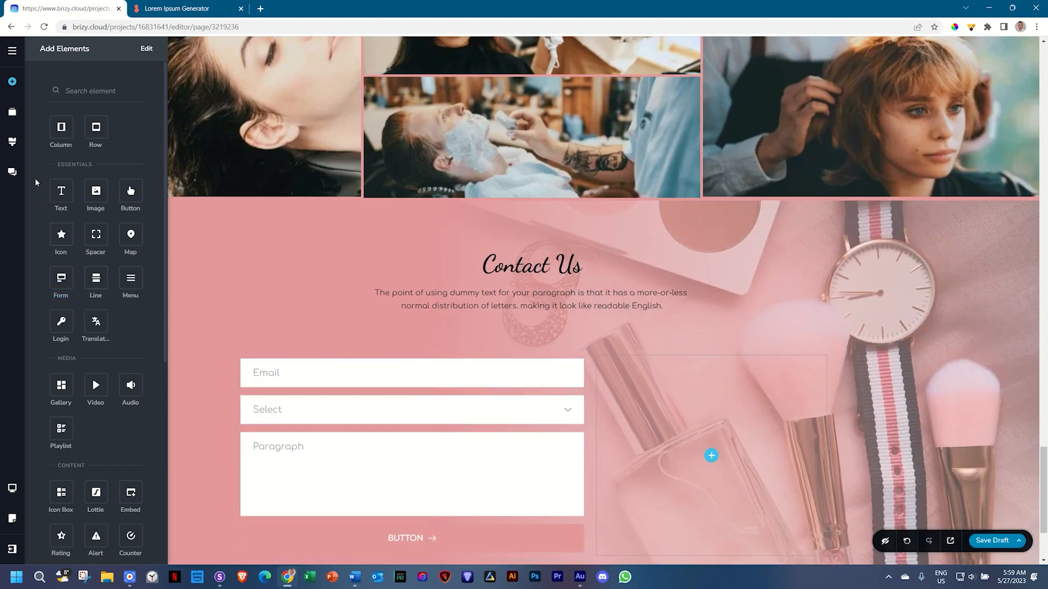
pyautogui.moveTo(61, 191); pyautogui.dragTo(280, 367)
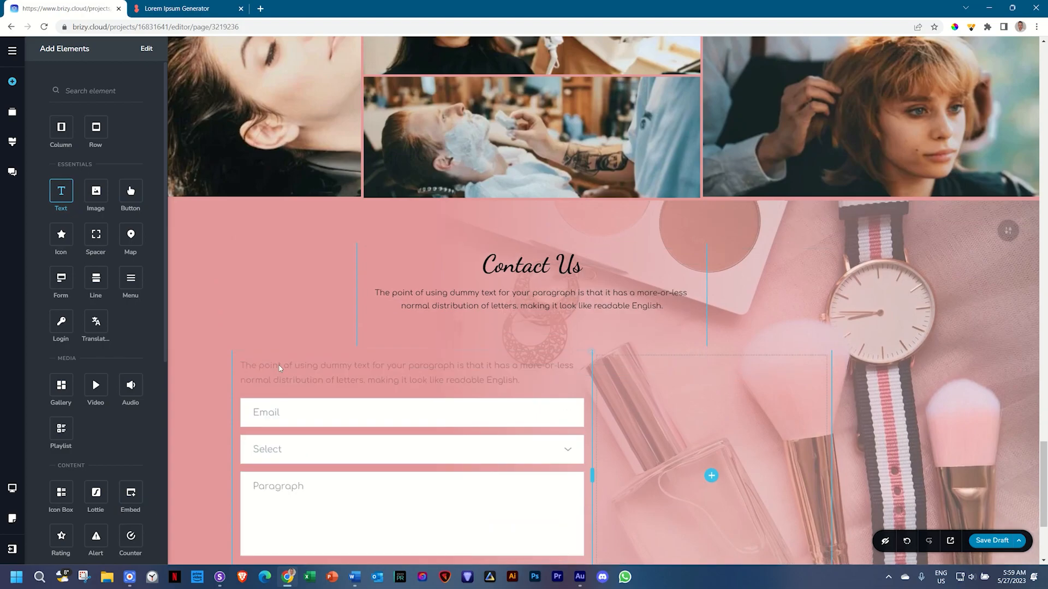
# - Fill the narrower contact column with two text elements, a spacer below them and a star icon
pyautogui.scroll(-2, 407, 360)
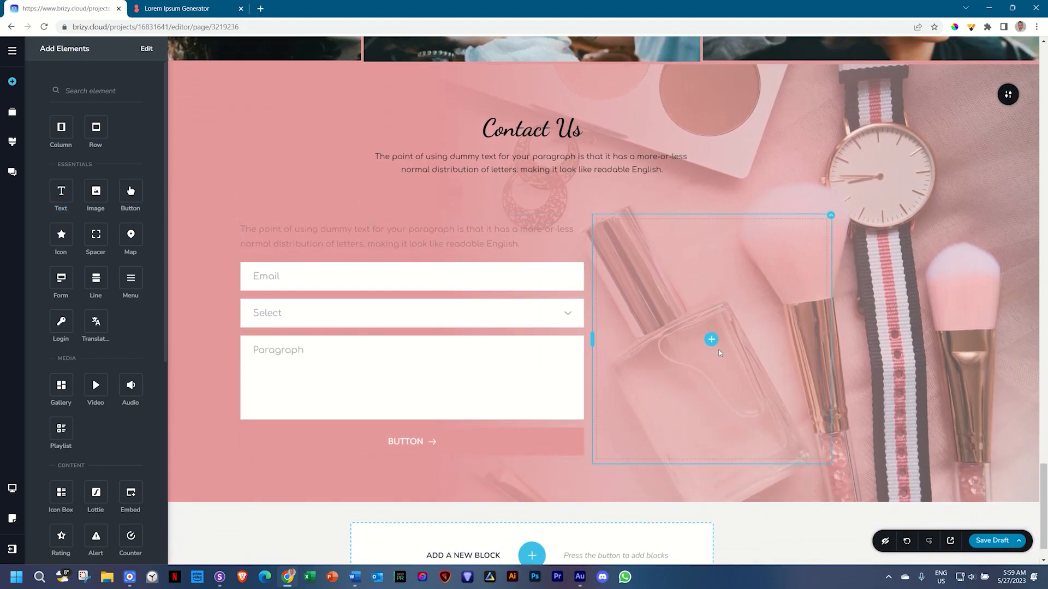
pyautogui.scroll(20, 719, 350)
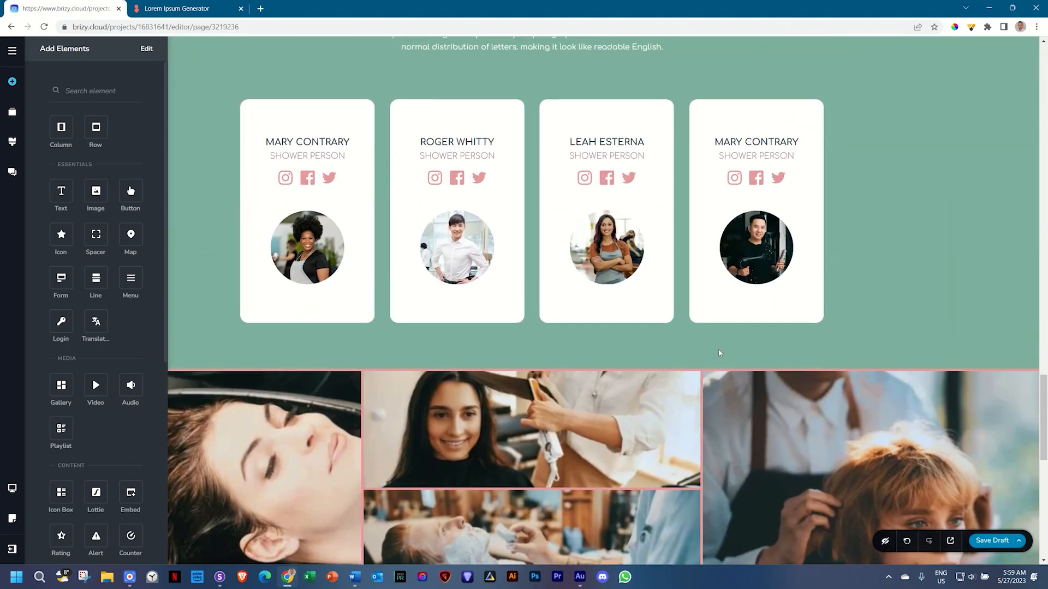
pyautogui.scroll(10, 719, 354)
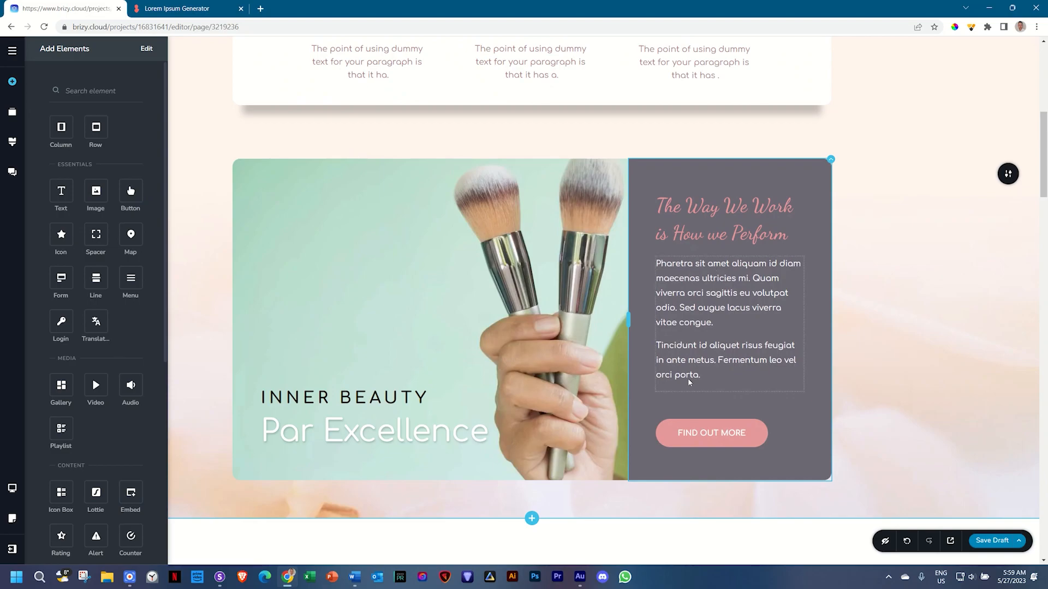
pyautogui.scroll(-20, 728, 347)
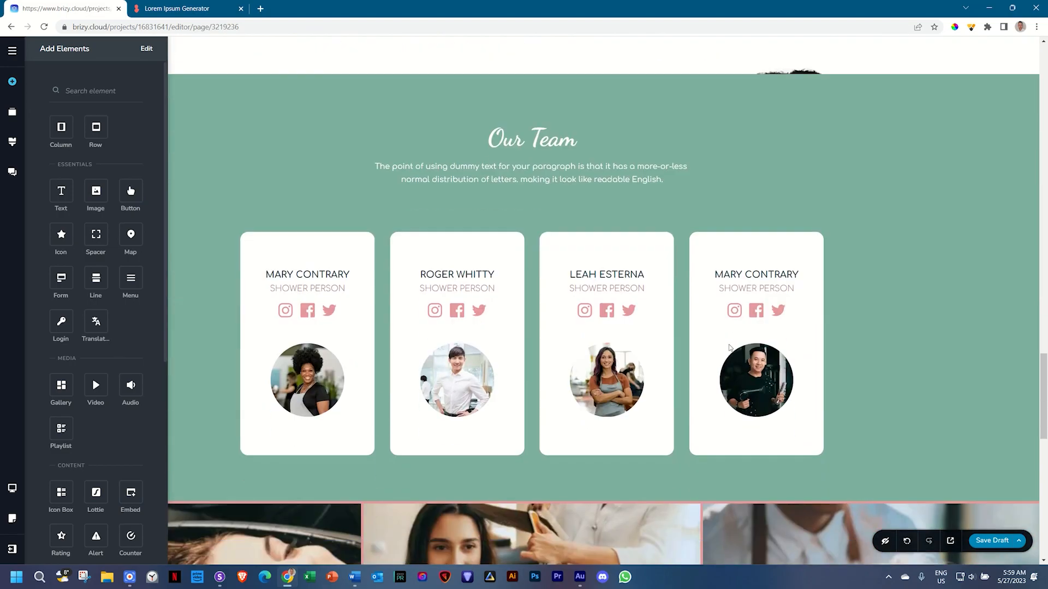
pyautogui.scroll(-10, 729, 347)
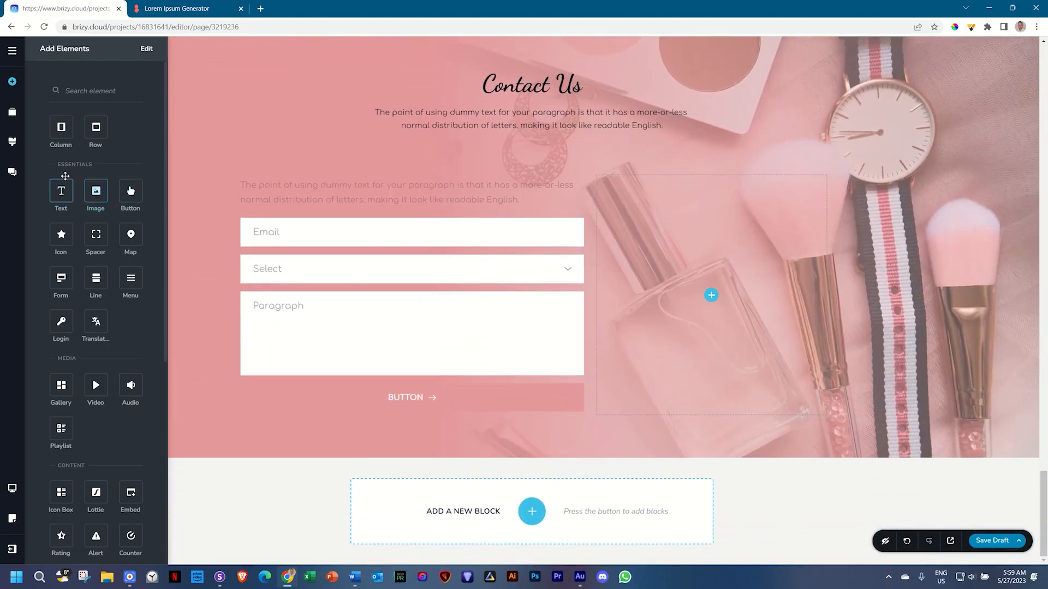
pyautogui.moveTo(60, 195); pyautogui.dragTo(712, 308)
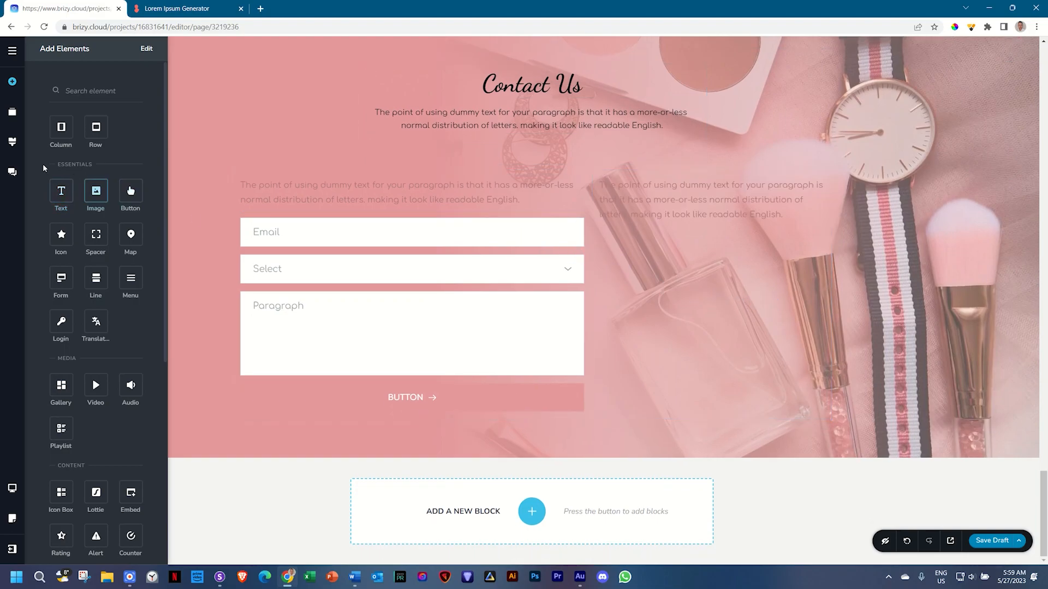
pyautogui.moveTo(65, 194); pyautogui.dragTo(668, 229)
pyautogui.moveTo(96, 235); pyautogui.dragTo(596, 292)
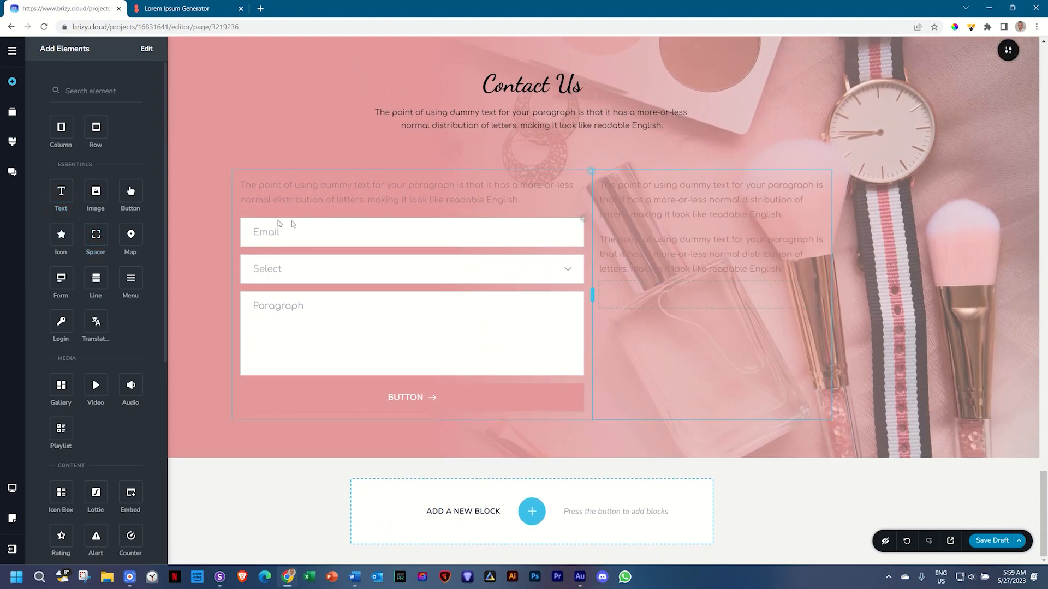
pyautogui.moveTo(131, 191)
pyautogui.mouseDown()
pyautogui.moveTo(659, 247)
pyautogui.moveTo(89, 199)
pyautogui.moveTo(130, 193)
pyautogui.mouseUp()
pyautogui.moveTo(61, 235); pyautogui.dragTo(624, 312)
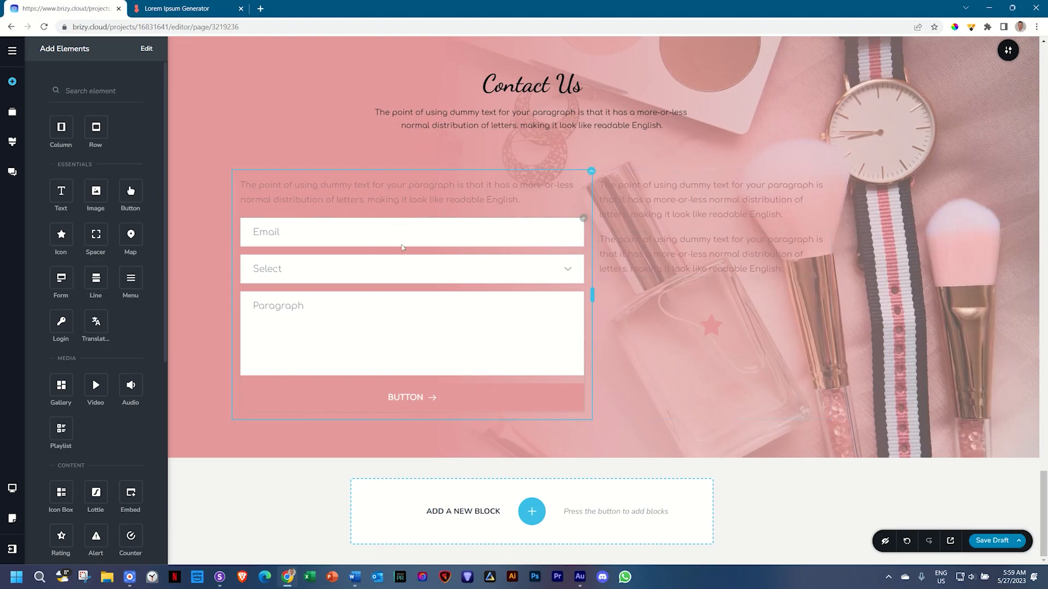
# - Give the form column a solid white #FFFFFF background color
pyautogui.click(590, 172)
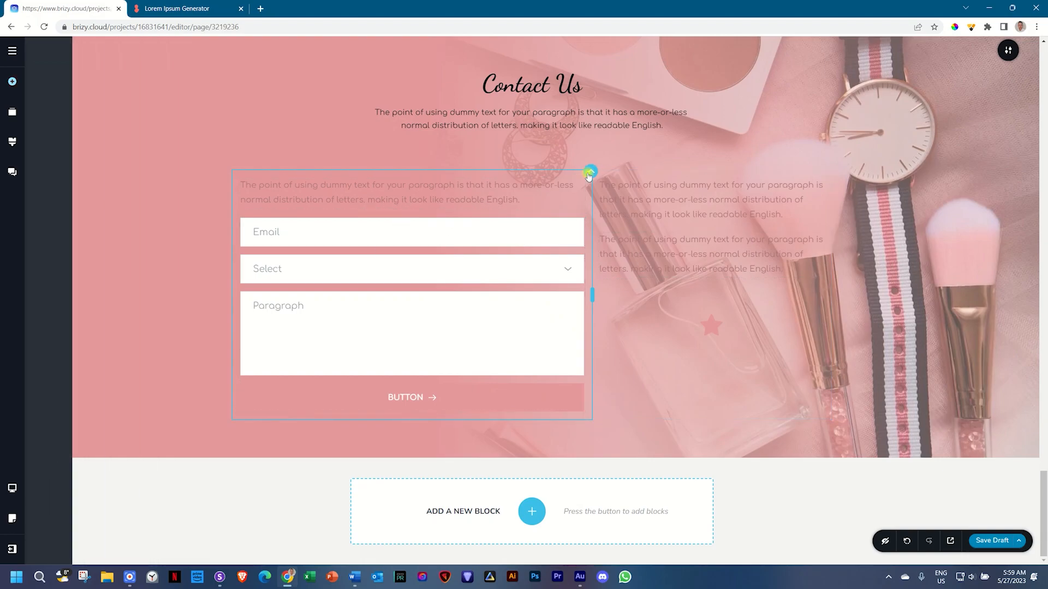
pyautogui.click(539, 198)
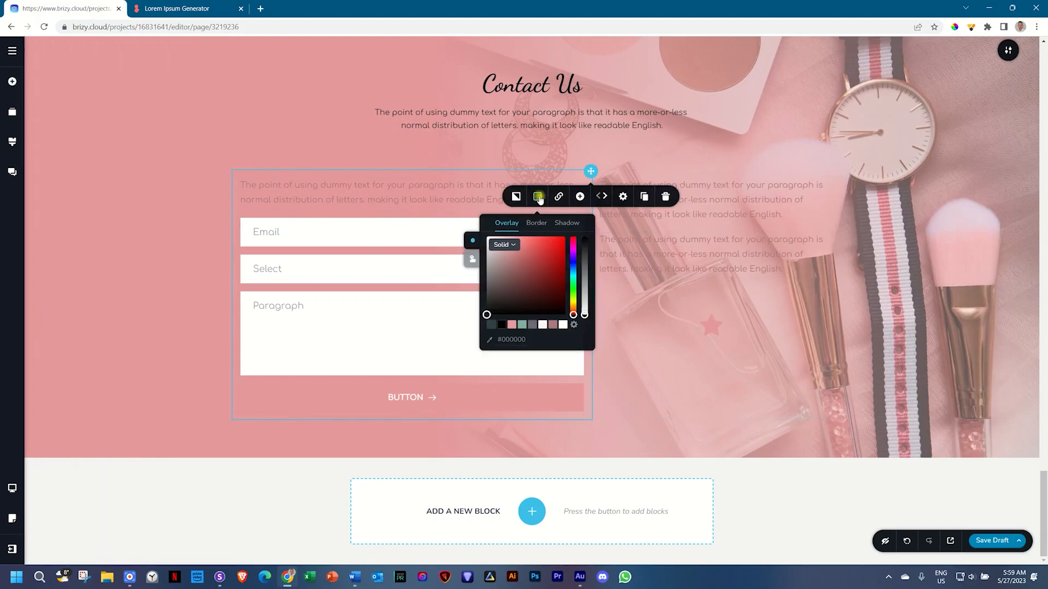
pyautogui.click(563, 326)
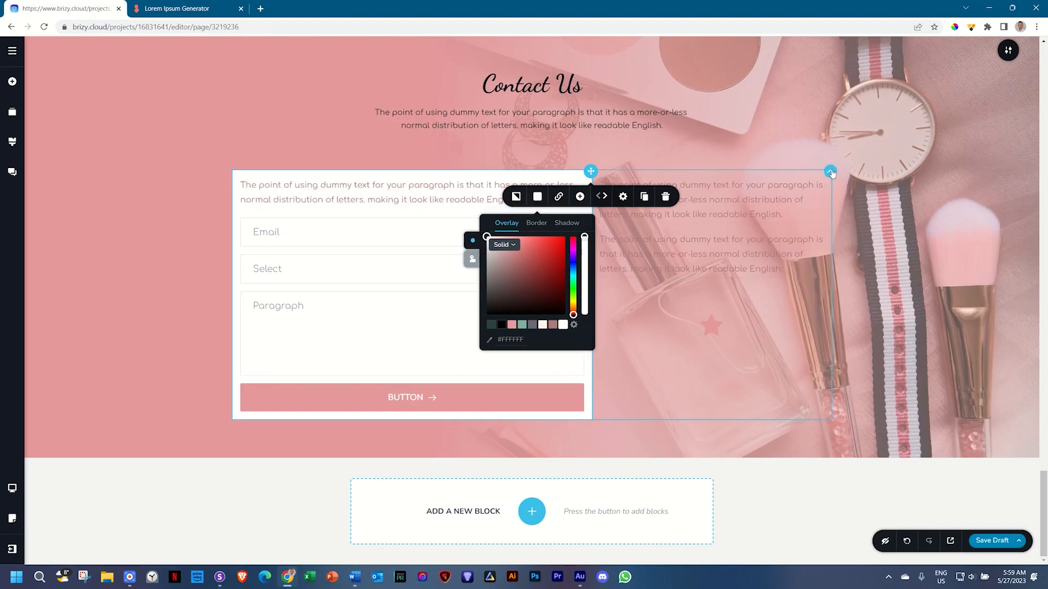
# - Give the narrower column beside the form the solid palette background color #6d6875
pyautogui.click(831, 172)
pyautogui.click(778, 198)
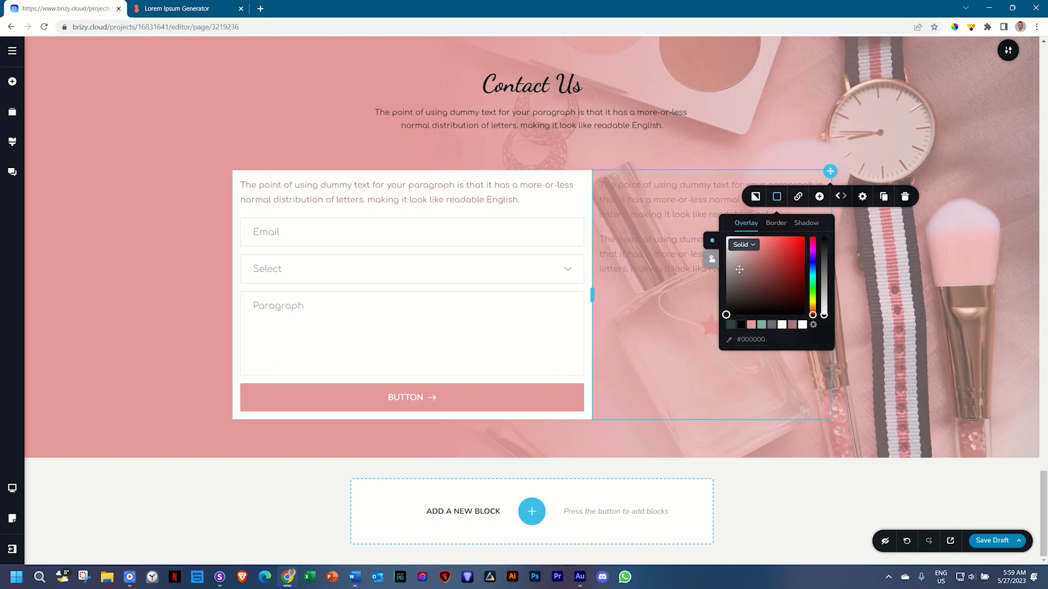
pyautogui.click(771, 325)
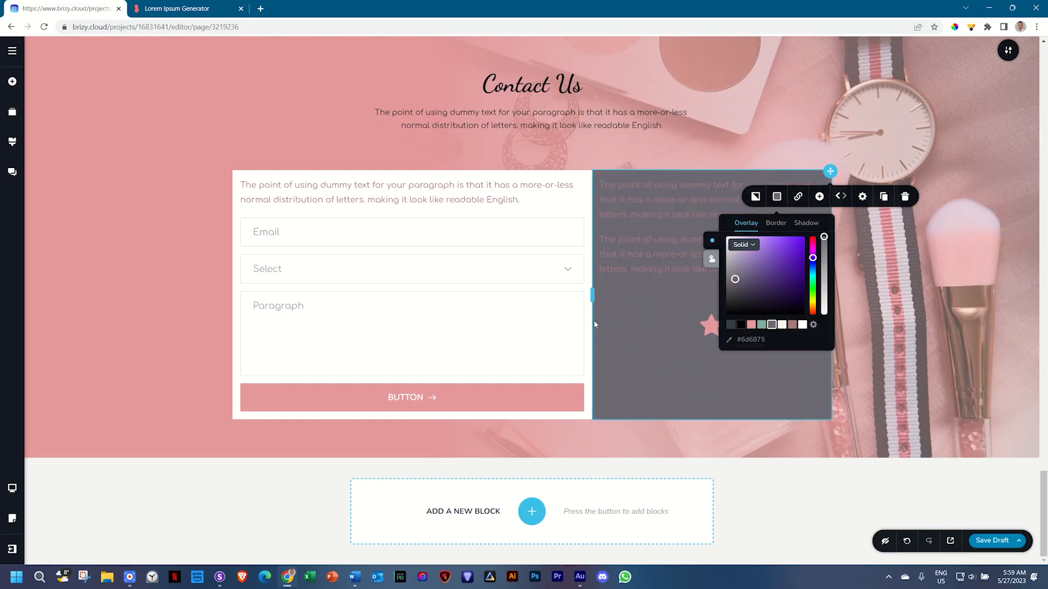
pyautogui.click(220, 137)
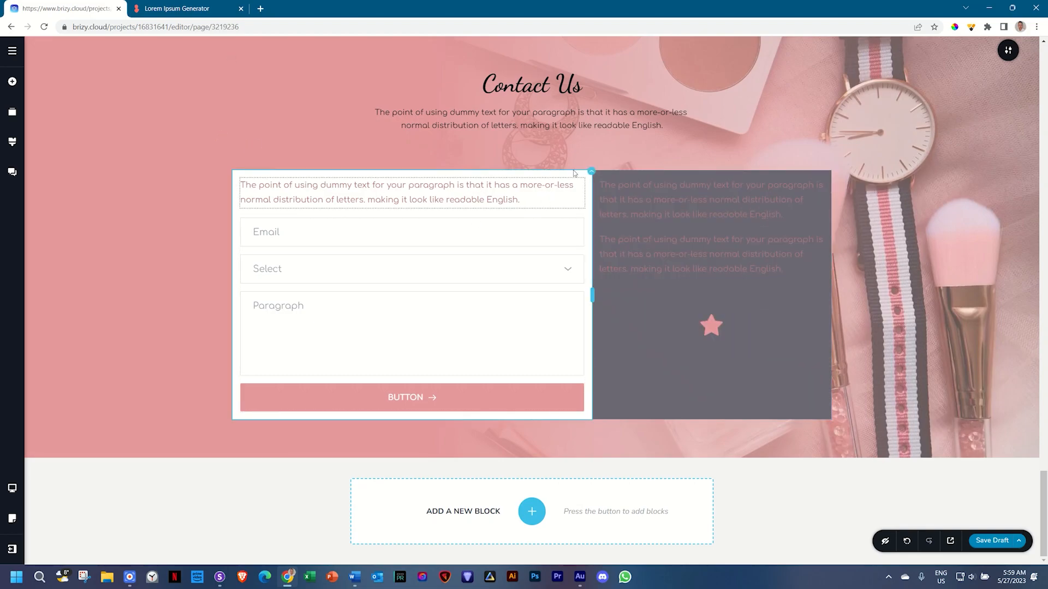
# - Set the form column's padding to 55 px on all sides and round its top-left and bottom-left corners to 15 px
pyautogui.click(591, 172)
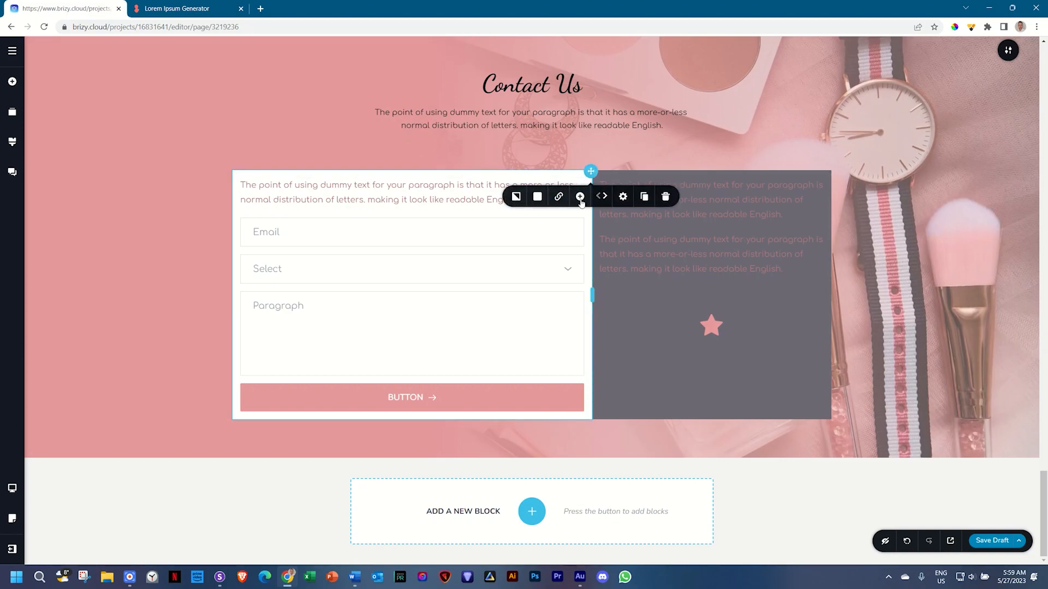
pyautogui.click(621, 196)
pyautogui.click(595, 305)
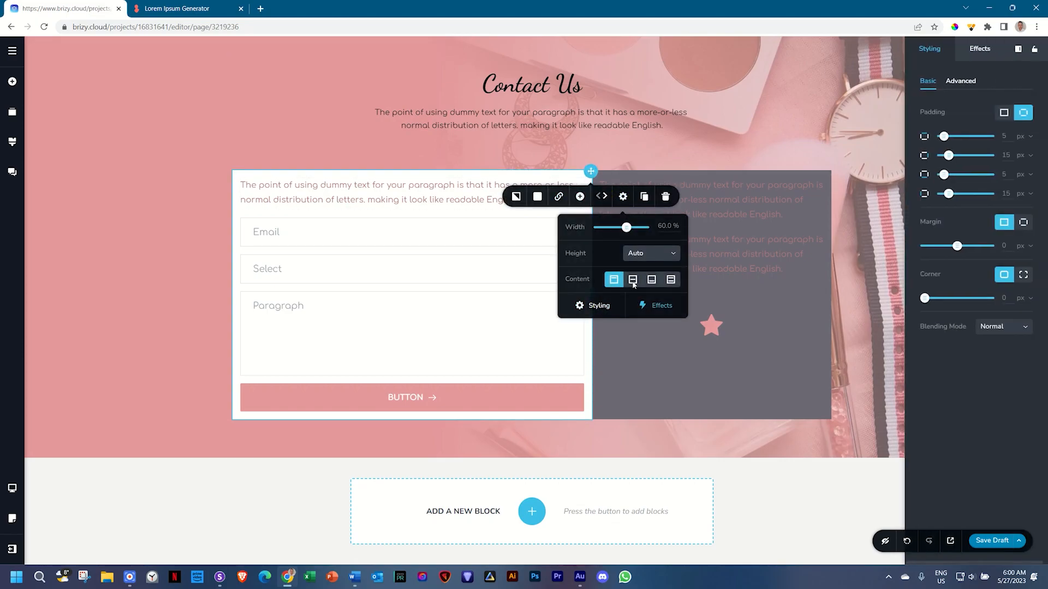
pyautogui.click(1006, 113)
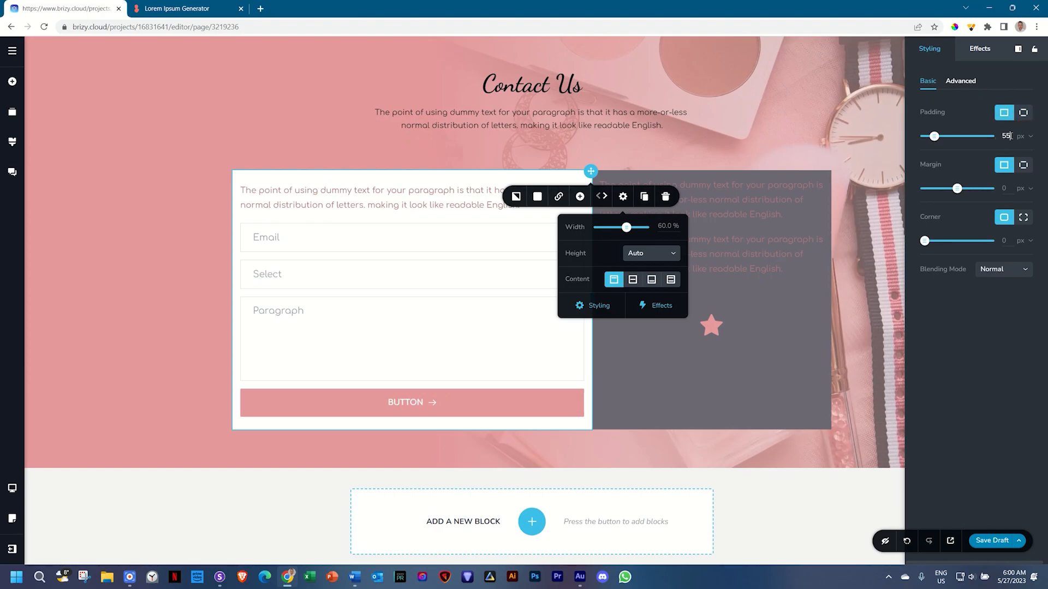
pyautogui.click(1023, 217)
pyautogui.click(1004, 240)
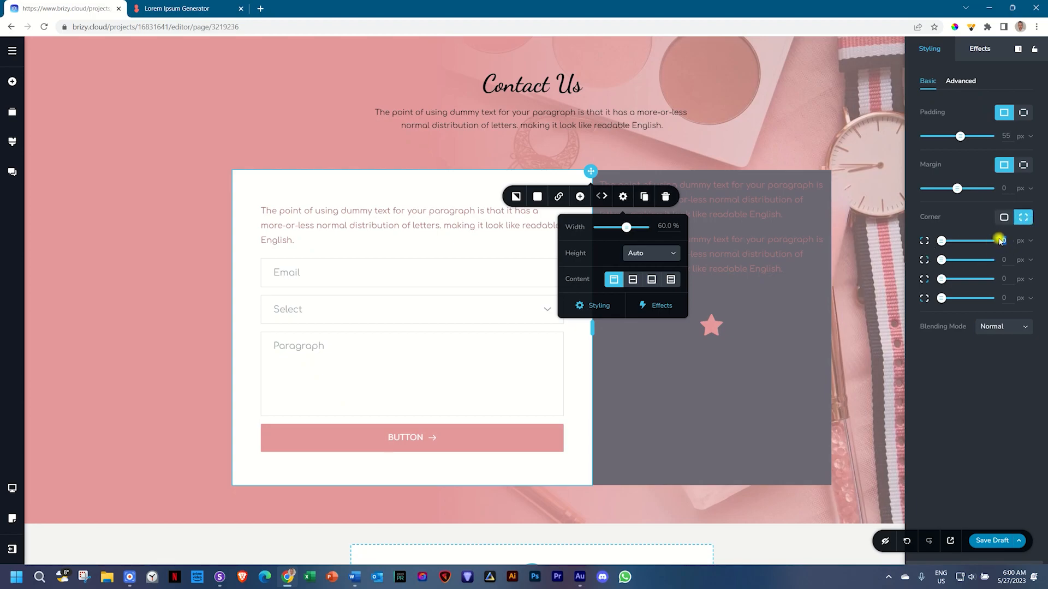
pyautogui.click(1007, 298)
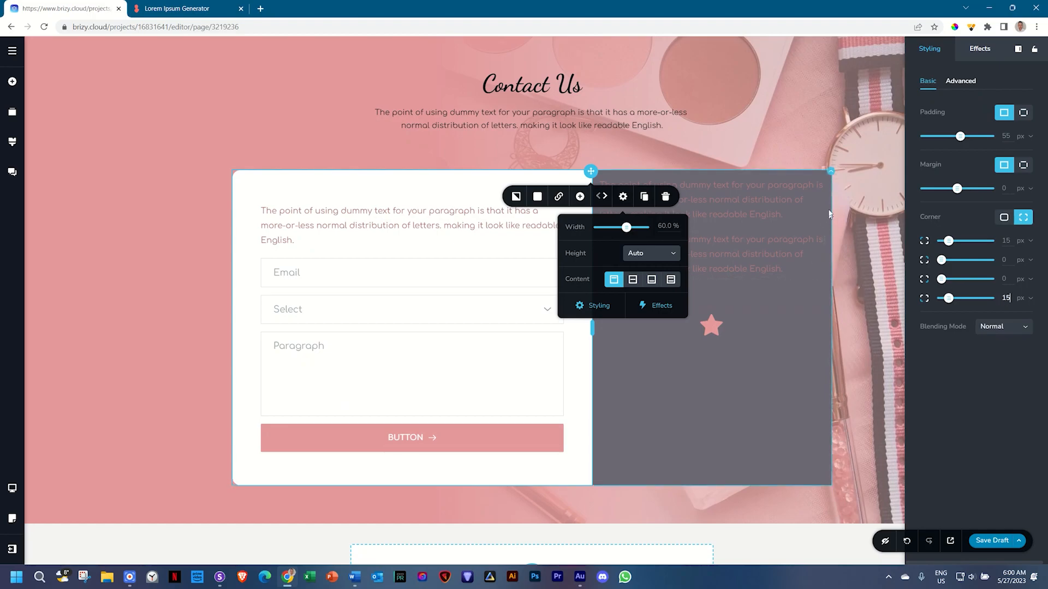
# - Set the dark column's padding to 55 px on all sides
pyautogui.click(829, 175)
pyautogui.click(862, 197)
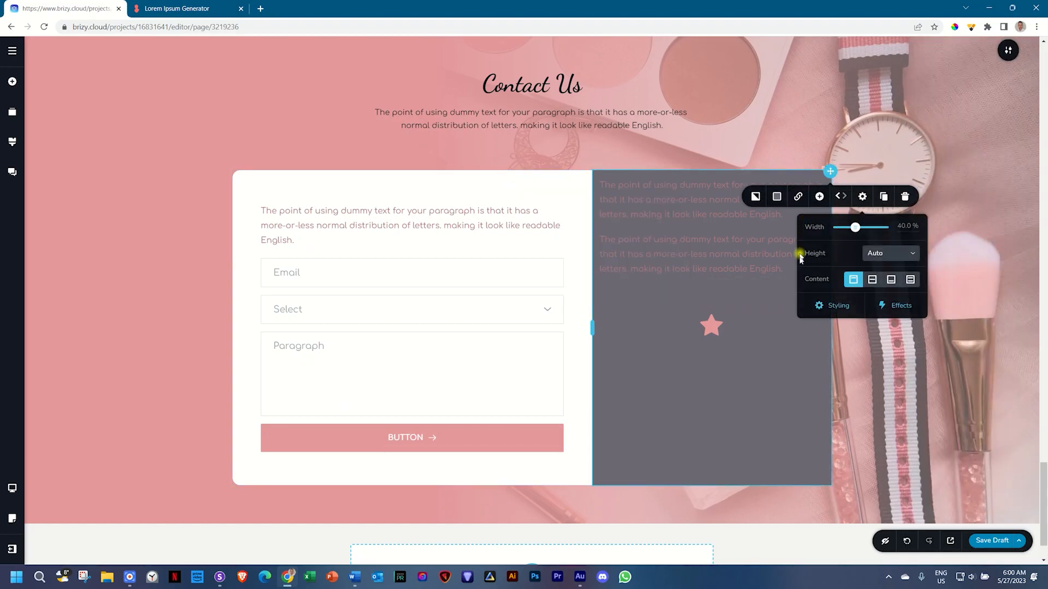
pyautogui.click(832, 305)
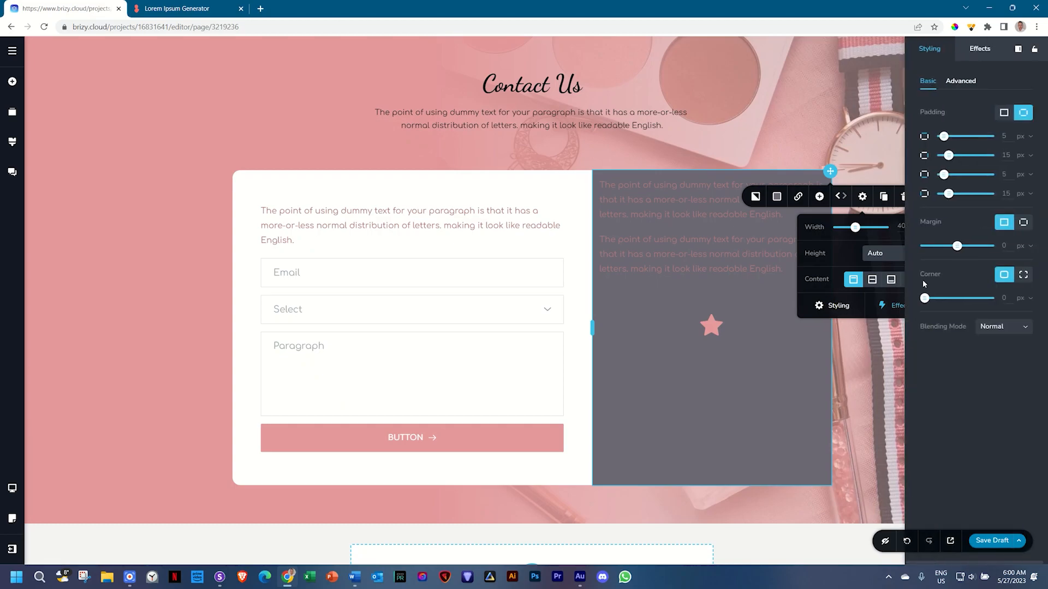
pyautogui.click(1004, 113)
pyautogui.doubleClick(1006, 135)
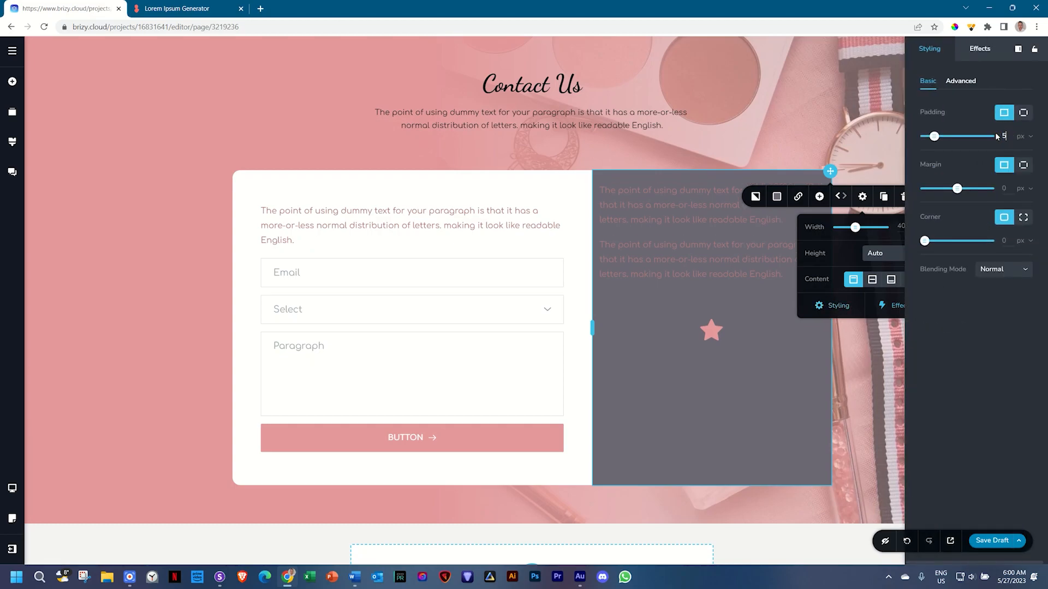
pyautogui.write('55')
pyautogui.press('Return')
# - Round only the dark column's bottom-right and top-right corners to 15 px
pyautogui.click(1023, 217)
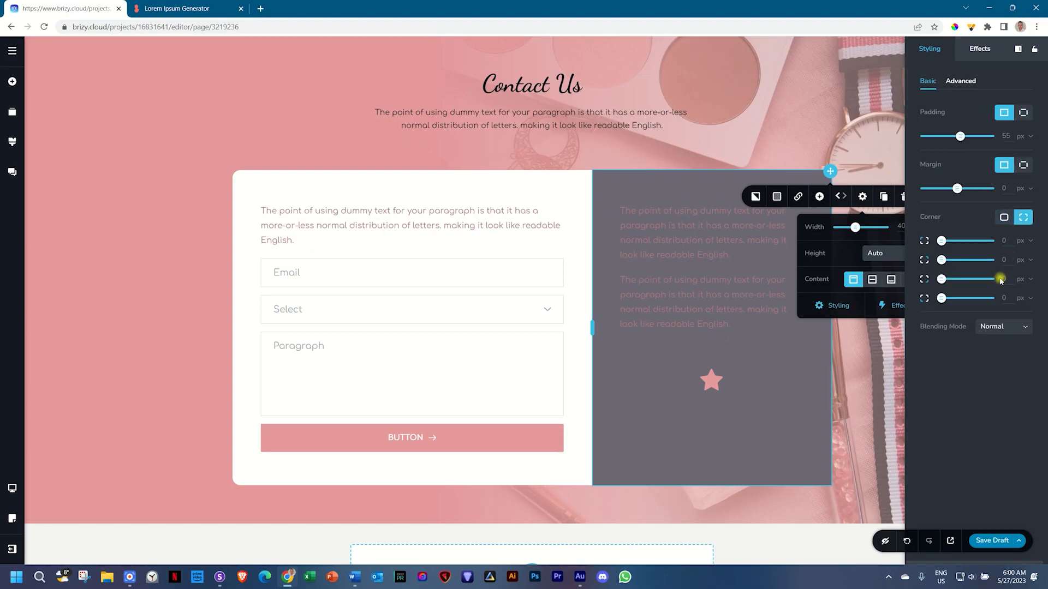
pyautogui.doubleClick(1002, 279)
pyautogui.write('15')
pyautogui.press('Return')
pyautogui.doubleClick(998, 261)
pyautogui.press('Return')
pyautogui.click(877, 387)
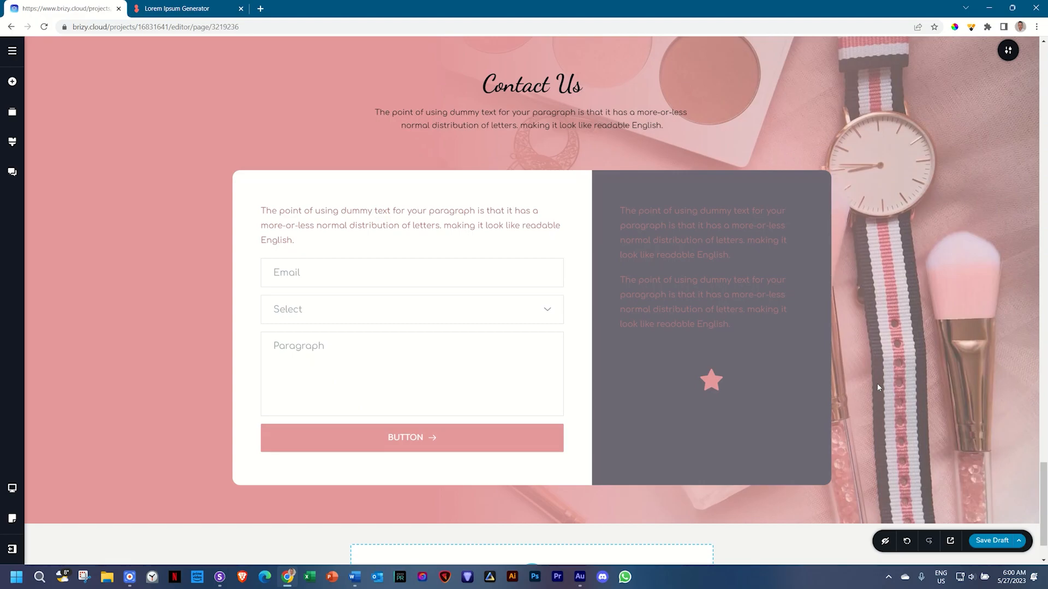
# - Replace the placeholder paragraph above the form with "Send a Message"
pyautogui.tripleClick(352, 216)
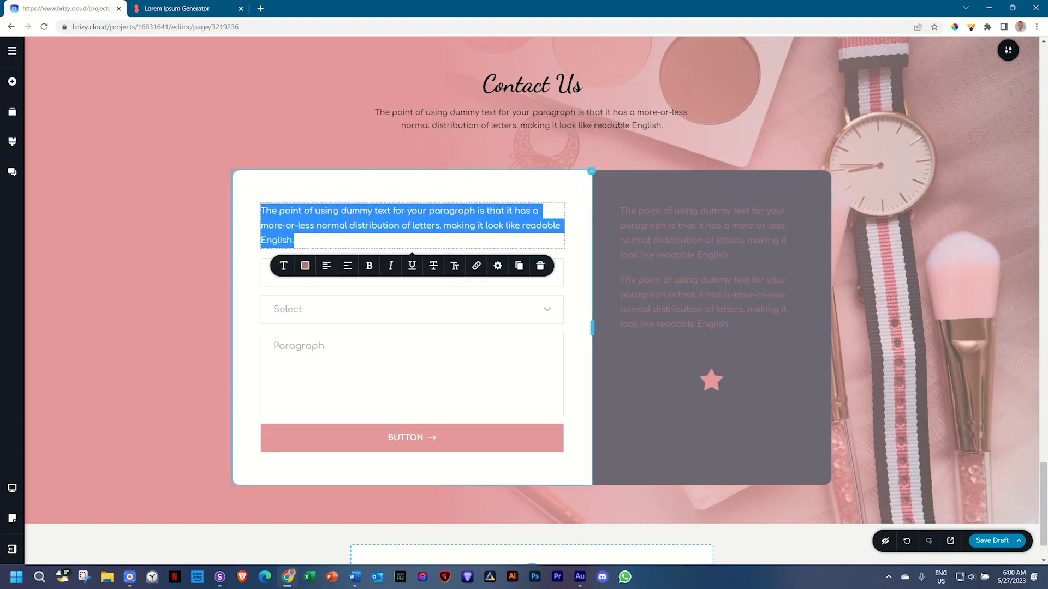
pyautogui.write('Send a Message')
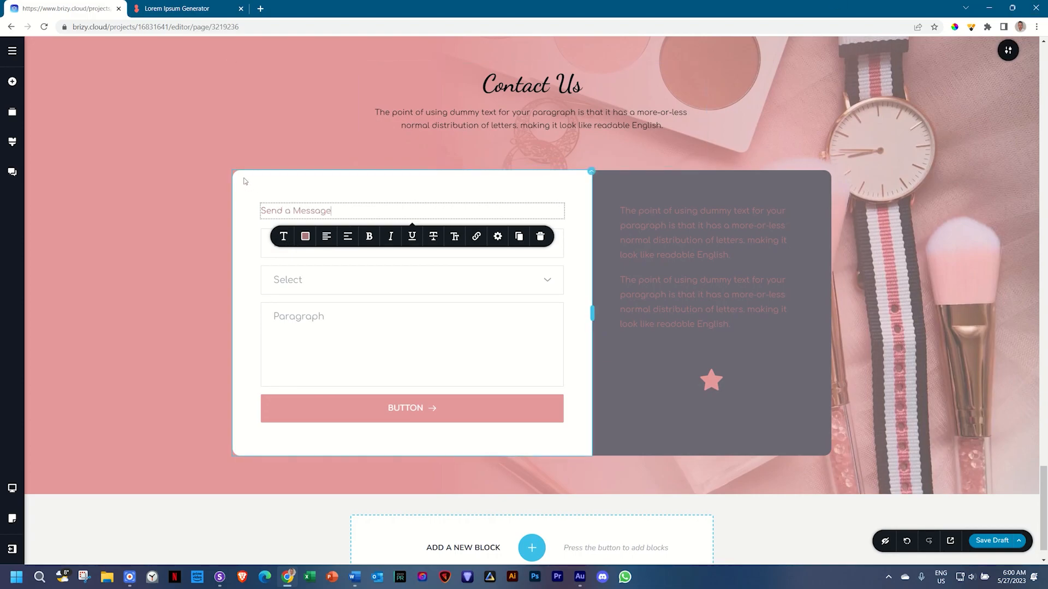
# - Style the "Send a Message" heading in Dancing Script at 36 px with Bold weight
pyautogui.click(282, 236)
pyautogui.click(207, 272)
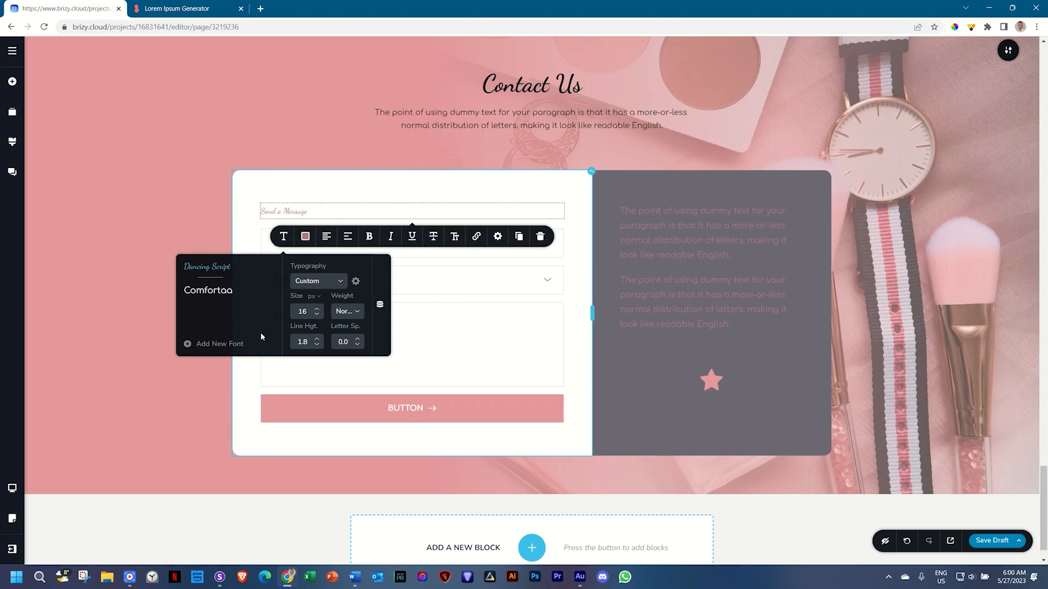
pyautogui.doubleClick(303, 311)
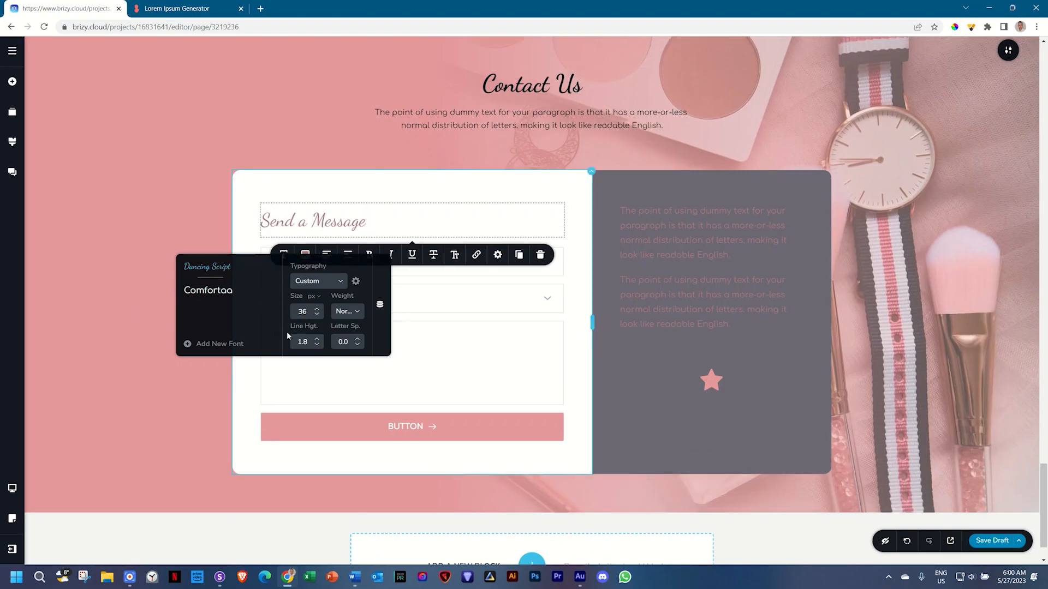
pyautogui.click(346, 314)
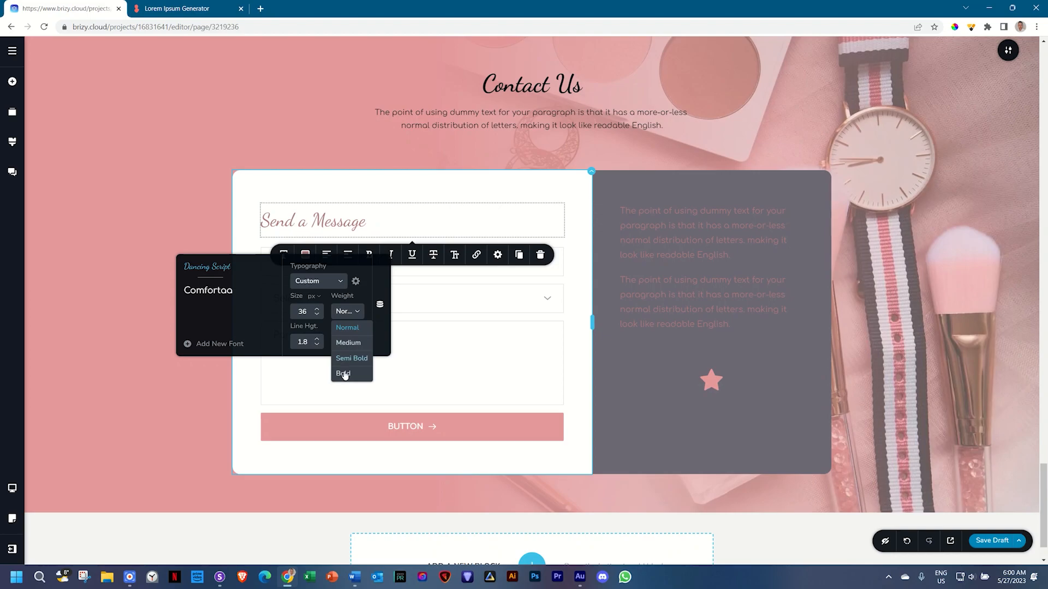
pyautogui.click(344, 373)
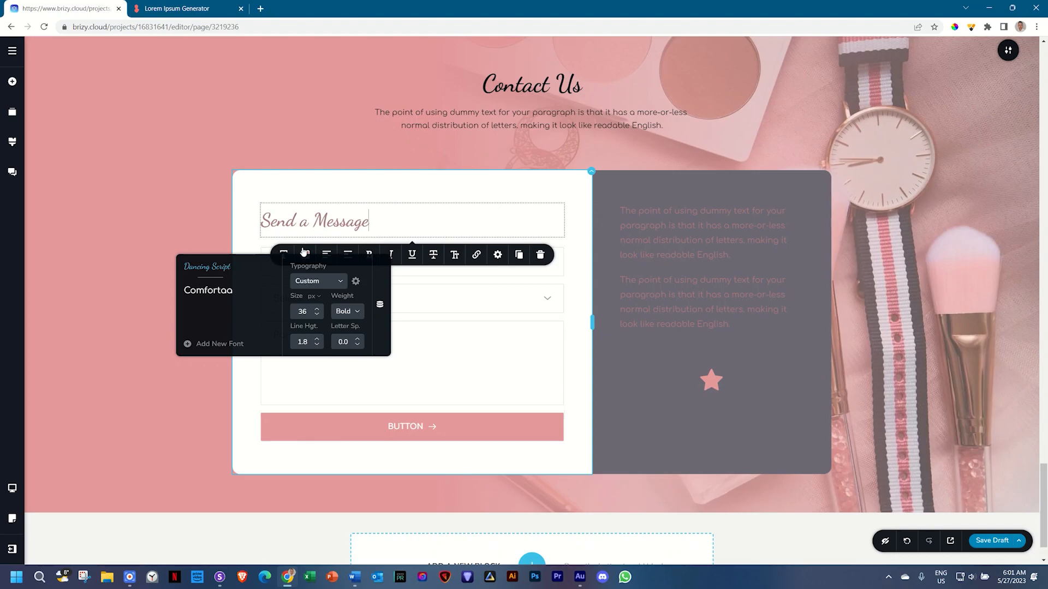
pyautogui.click(406, 281)
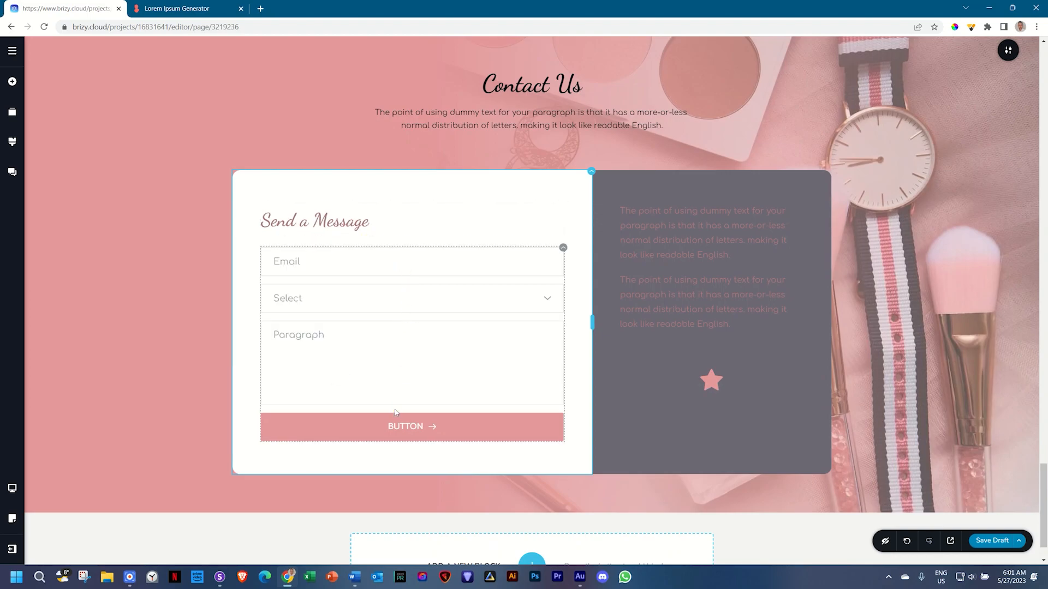
# - Change the form's Select field to the Text type and relabel it "Name"
pyautogui.click(295, 257)
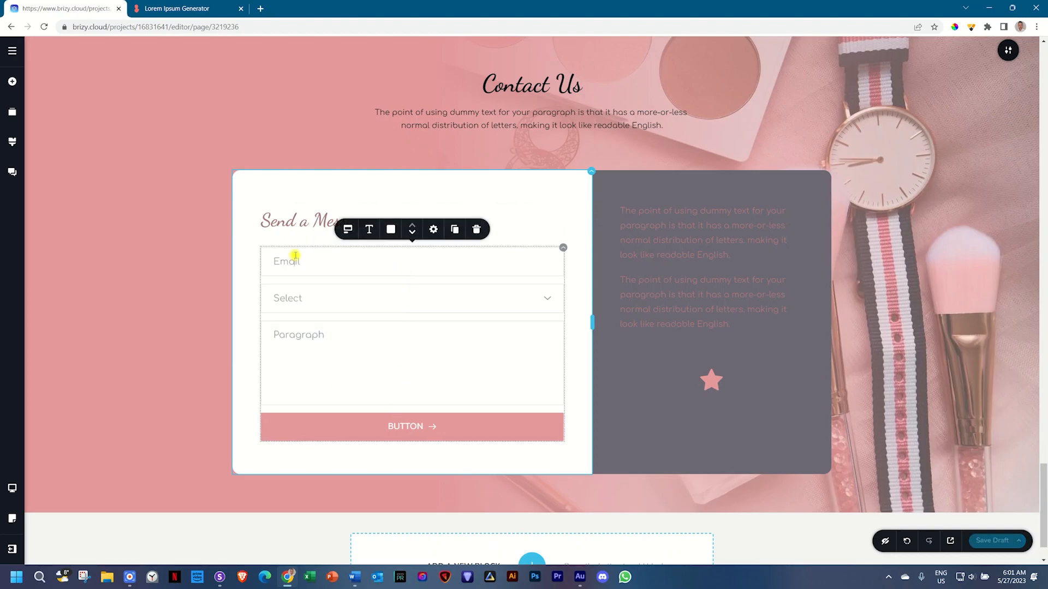
pyautogui.click(294, 300)
pyautogui.click(347, 266)
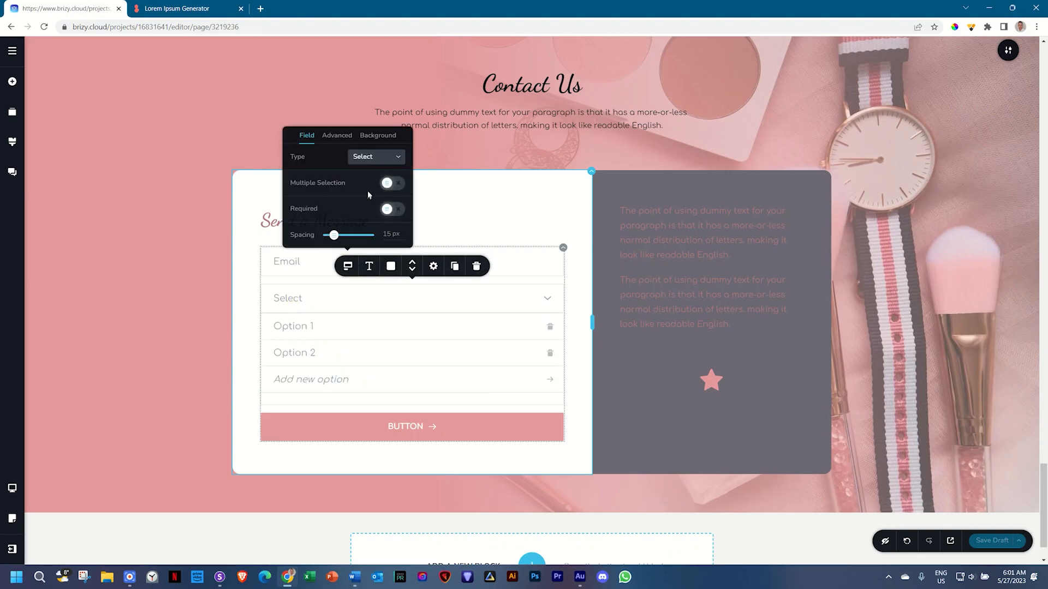
pyautogui.click(377, 157)
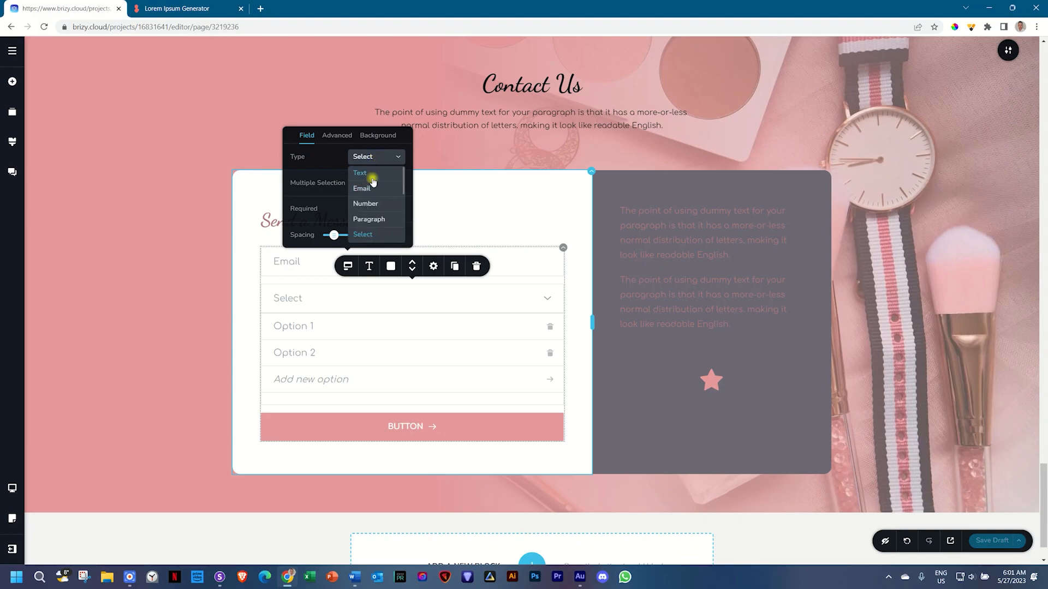
pyautogui.click(362, 173)
pyautogui.doubleClick(287, 298)
pyautogui.write('Name')
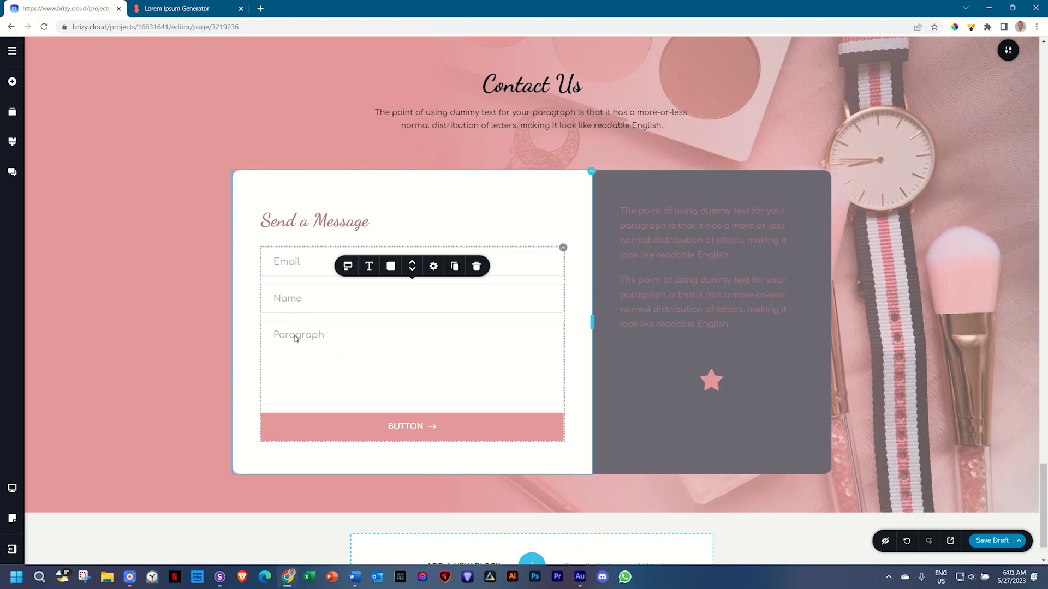
# - Replace the form's "Paragraph" placeholder with "Message"
pyautogui.doubleClick(295, 337)
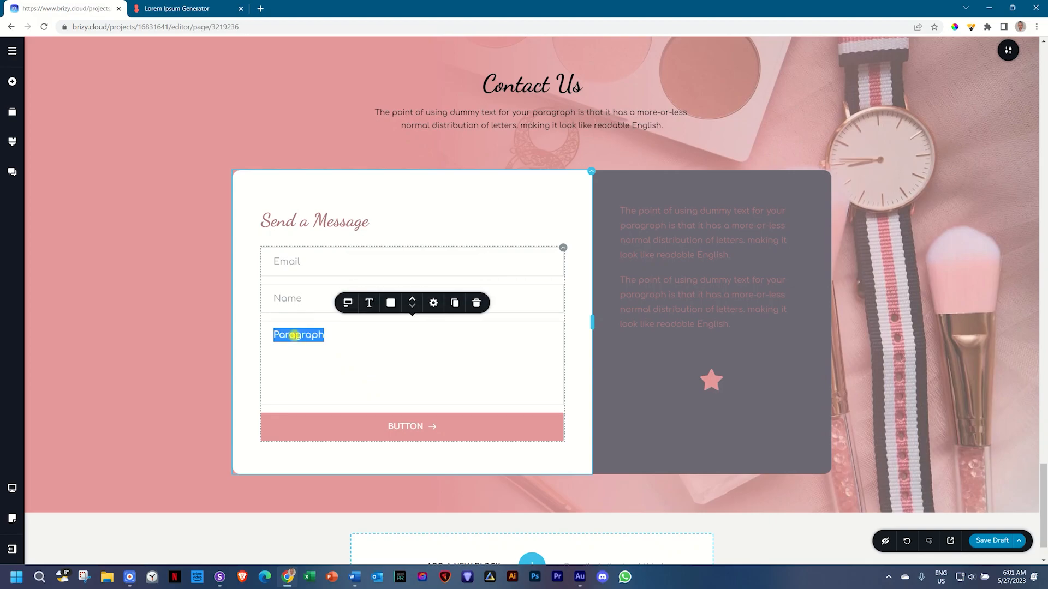
pyautogui.write('Message')
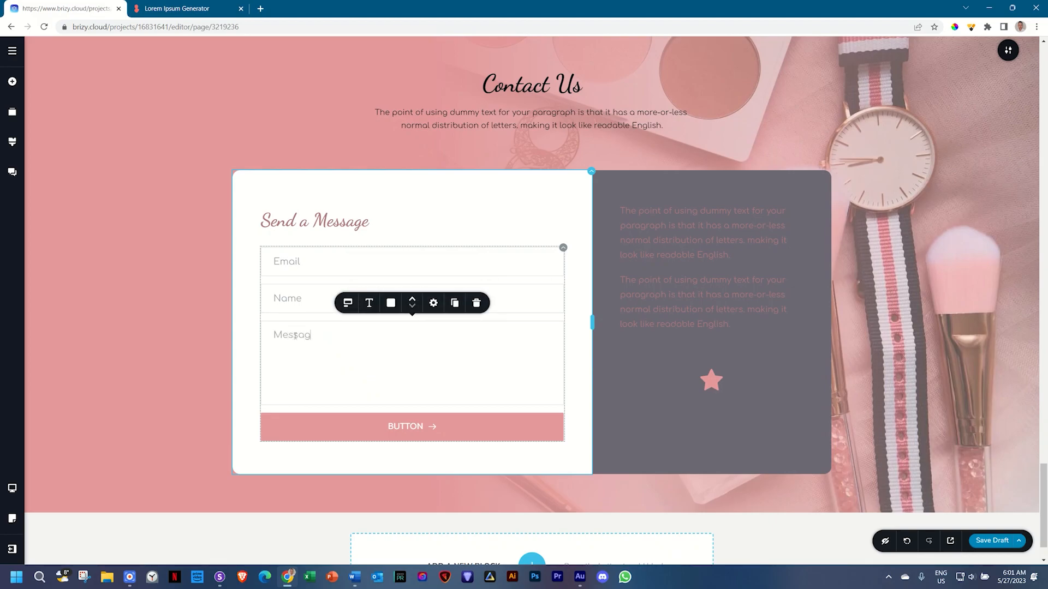
pyautogui.click(578, 420)
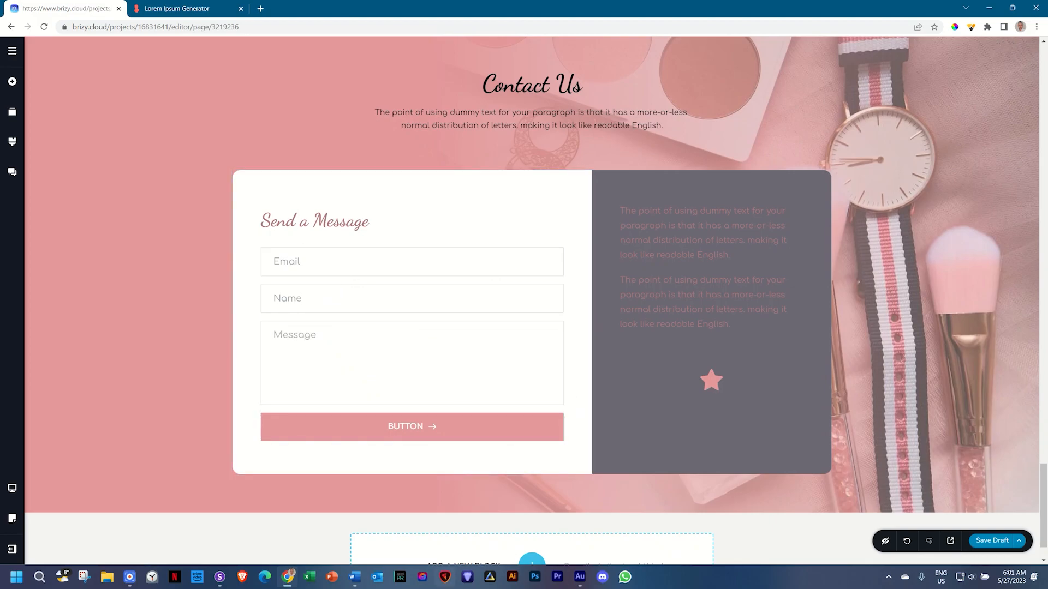
# - Unlink the form fields' border widths and set every side except the bottom to 0, keeping only a bottom line
pyautogui.click(330, 261)
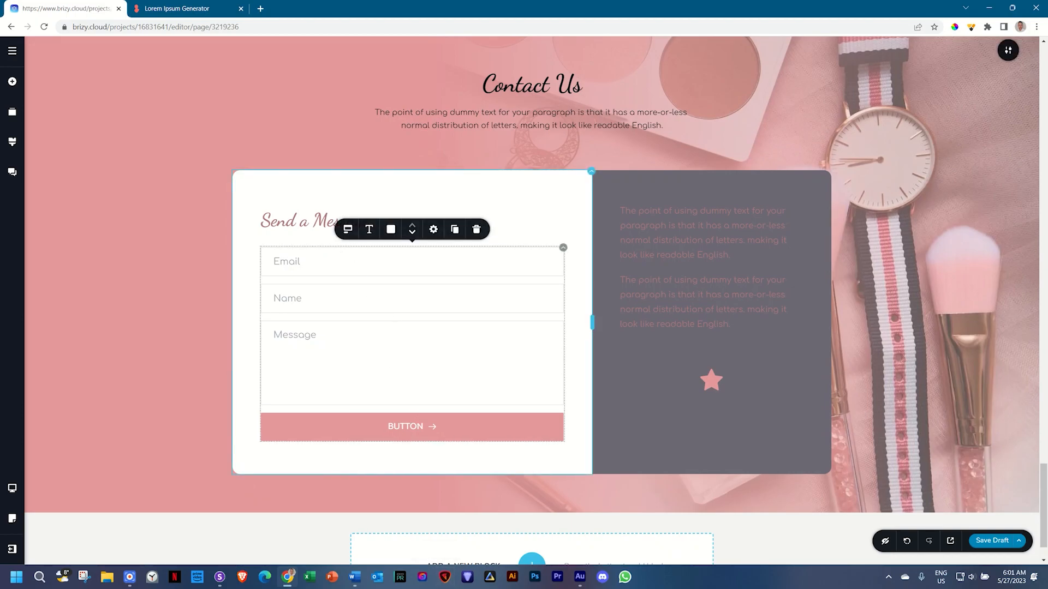
pyautogui.click(390, 229)
pyautogui.click(393, 83)
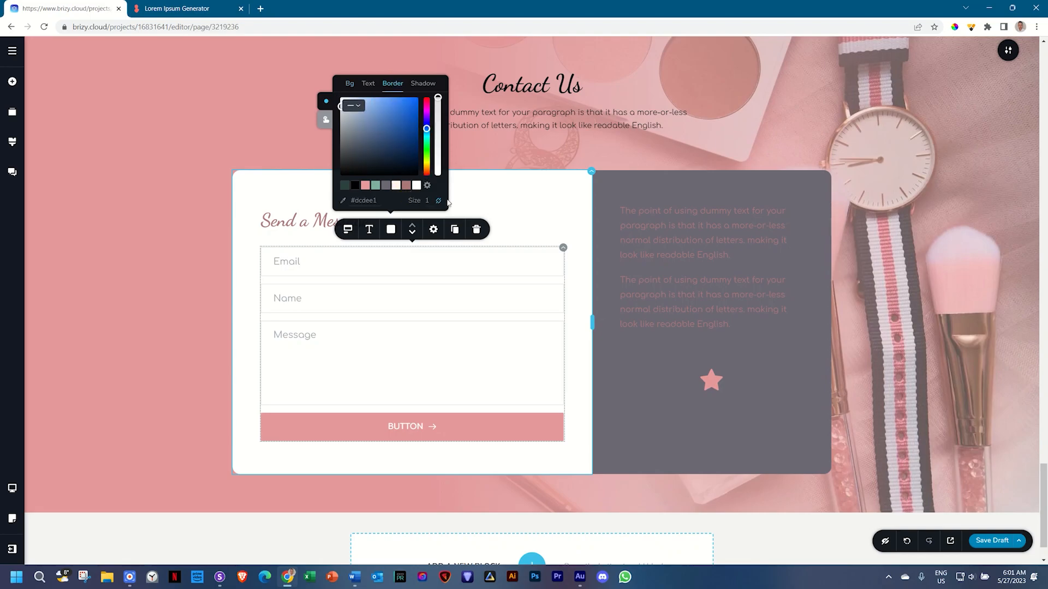
pyautogui.click(439, 201)
pyautogui.doubleClick(388, 200)
pyautogui.write('0')
pyautogui.press('Tab')
pyautogui.write('0')
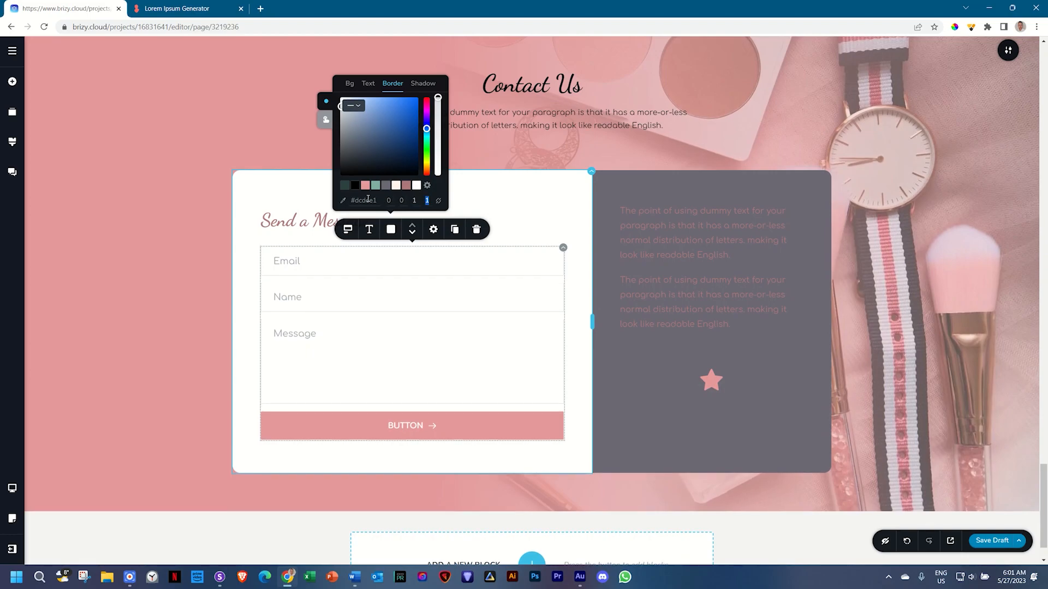
pyautogui.click(526, 198)
# - Set the form fields' text color to black at full opacity
pyautogui.click(296, 263)
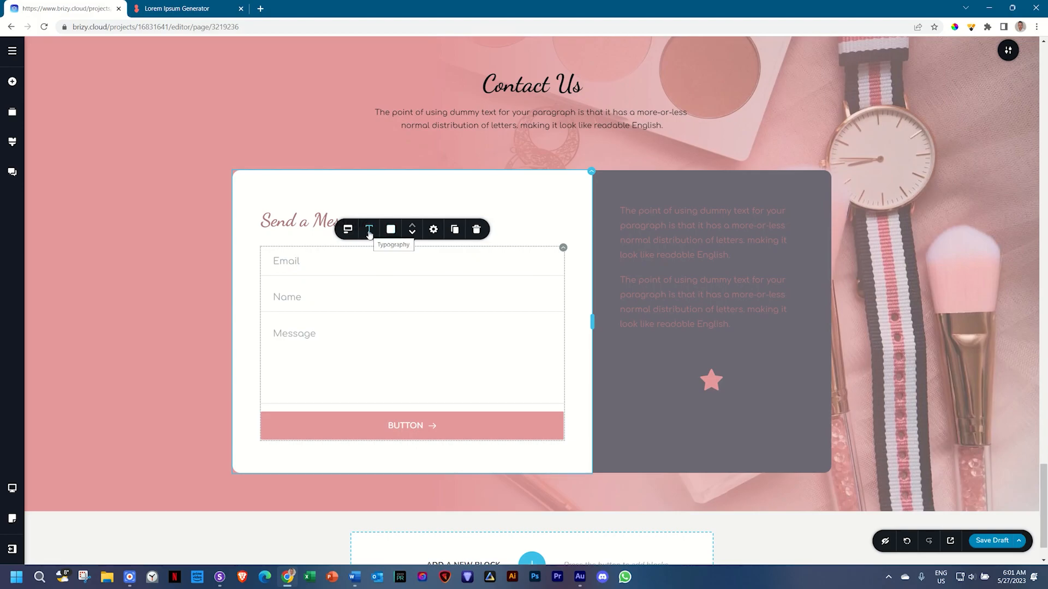
pyautogui.click(391, 230)
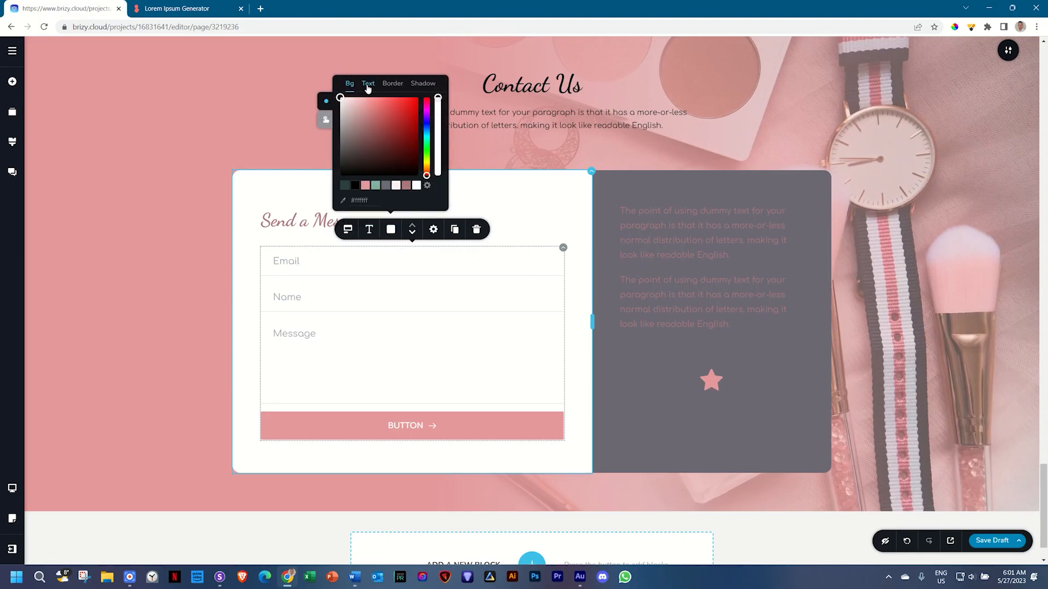
pyautogui.click(368, 85)
pyautogui.click(356, 186)
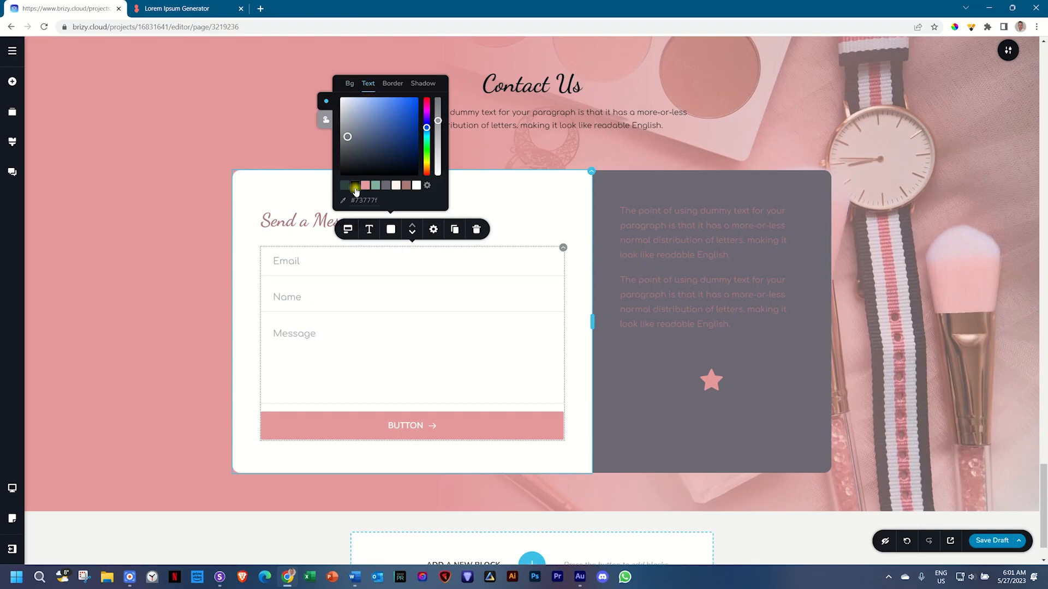
pyautogui.moveTo(438, 116); pyautogui.dragTo(437, 99)
pyautogui.click(522, 225)
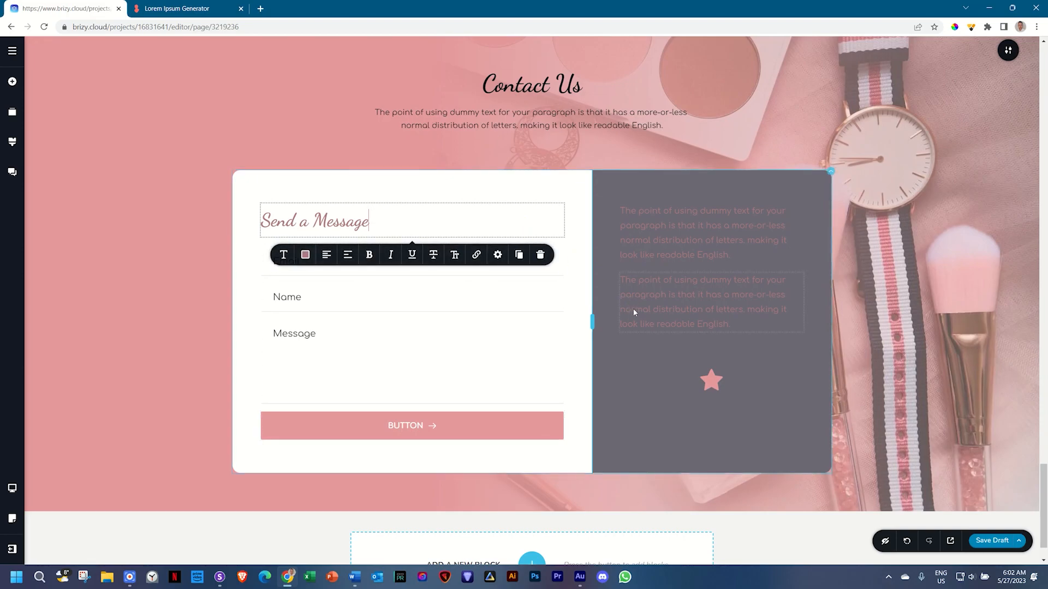
pyautogui.click(573, 286)
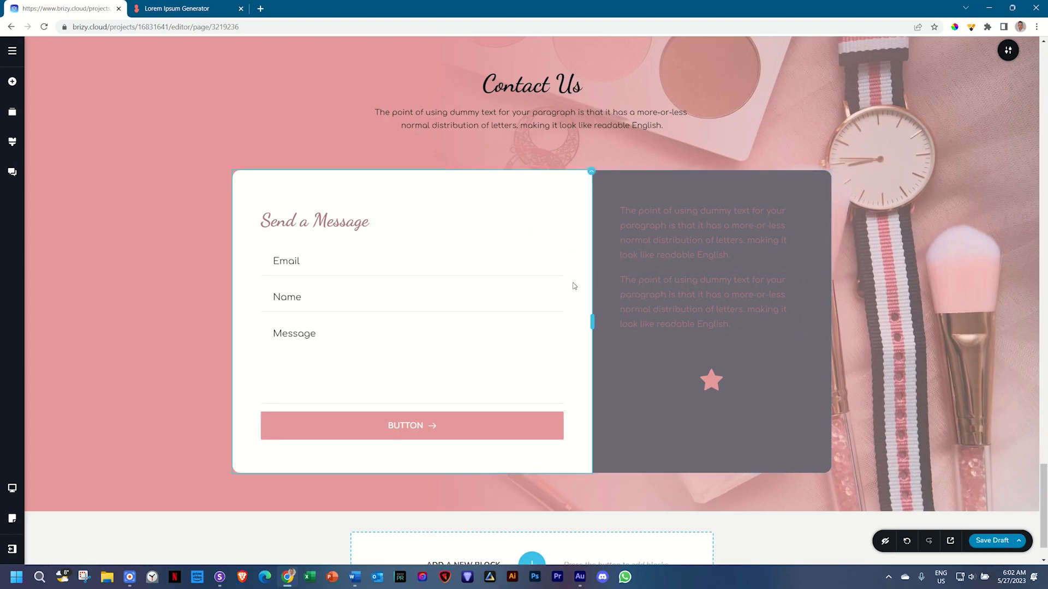
# - Change the form button's label to "SEND"
pyautogui.doubleClick(407, 425)
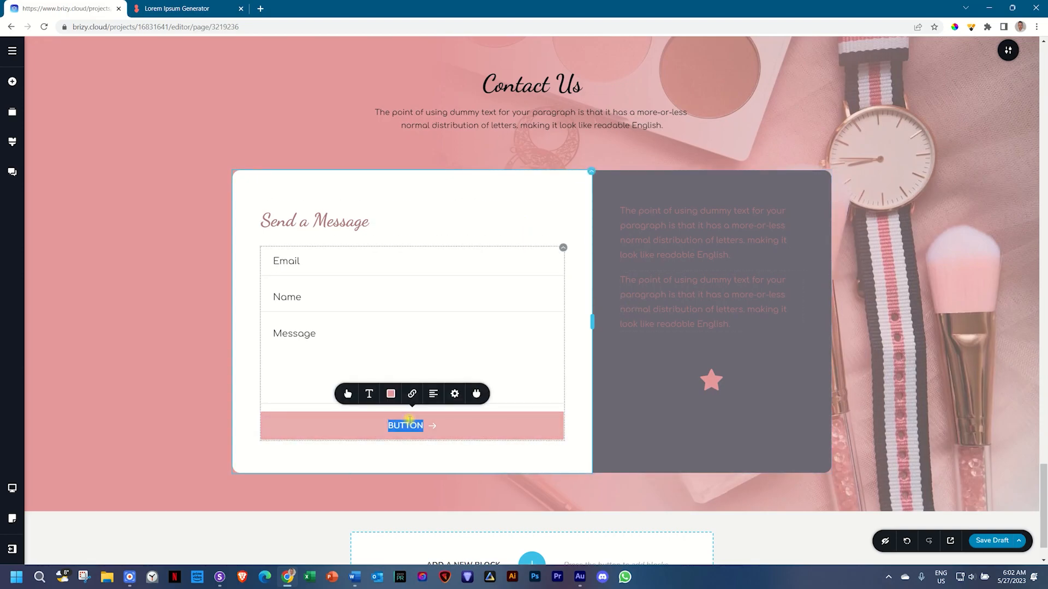
pyautogui.press('capslock')
pyautogui.write('SEND')
pyautogui.press('capslock')
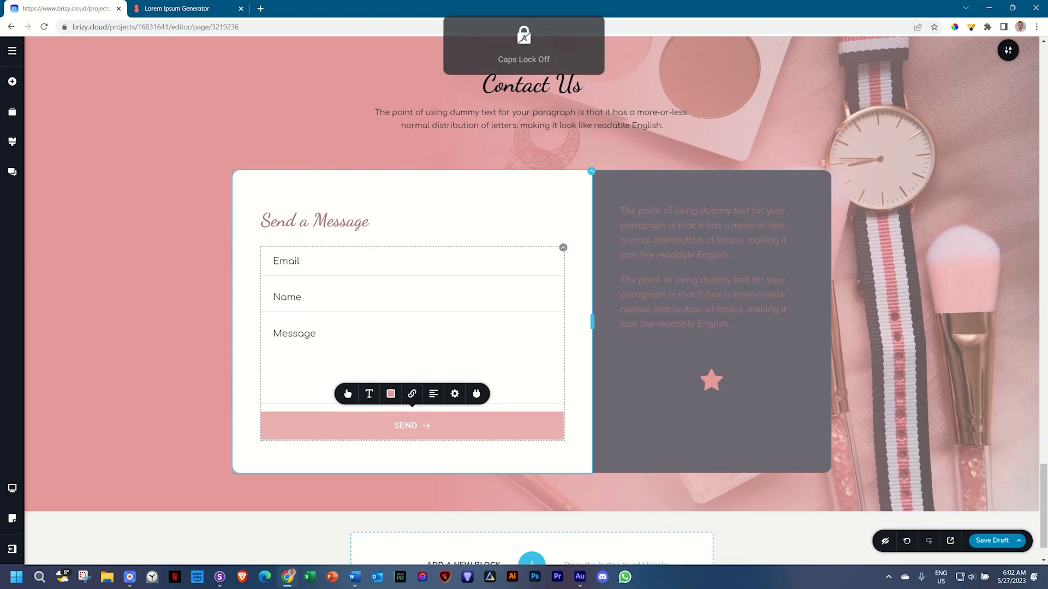
# - Reduce the SEND button's width to 50% and right-align it within the form
pyautogui.click(455, 393)
pyautogui.moveTo(474, 341); pyautogui.dragTo(454, 337)
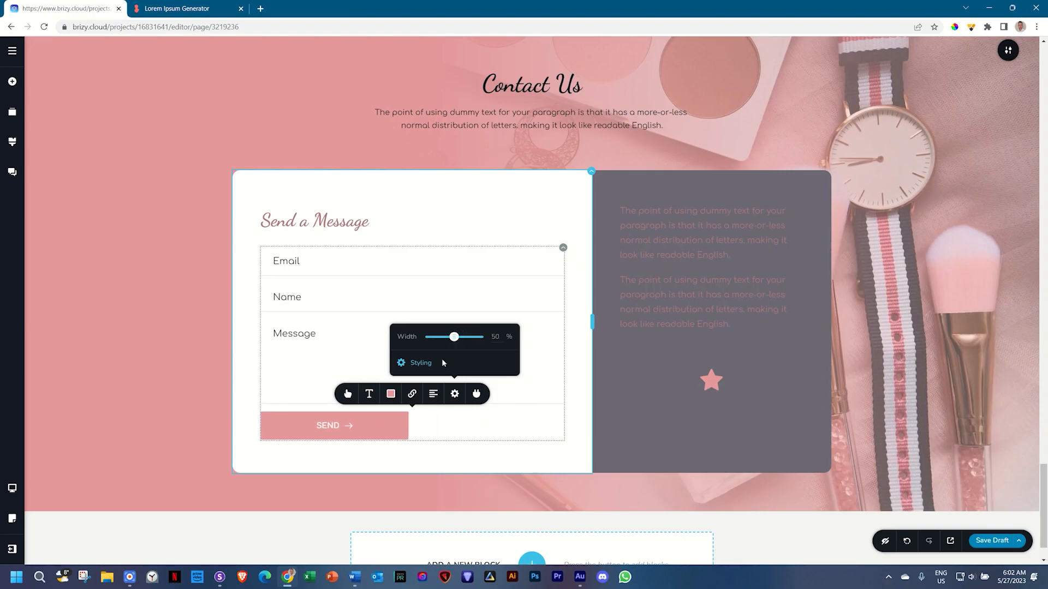
pyautogui.click(434, 395)
pyautogui.click(433, 396)
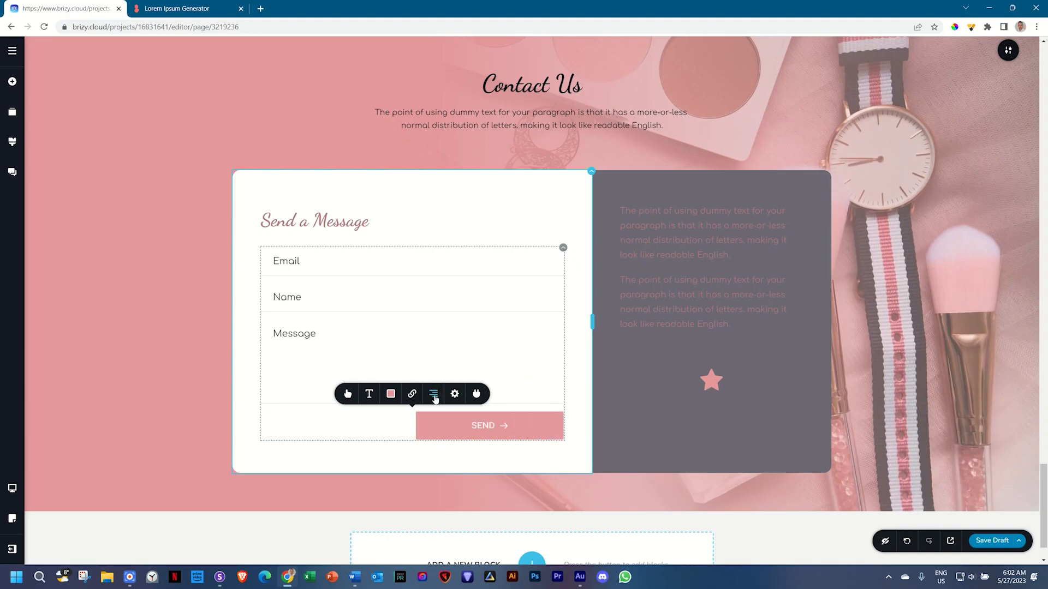
# - Give the SEND button fully rounded corners
pyautogui.click(348, 394)
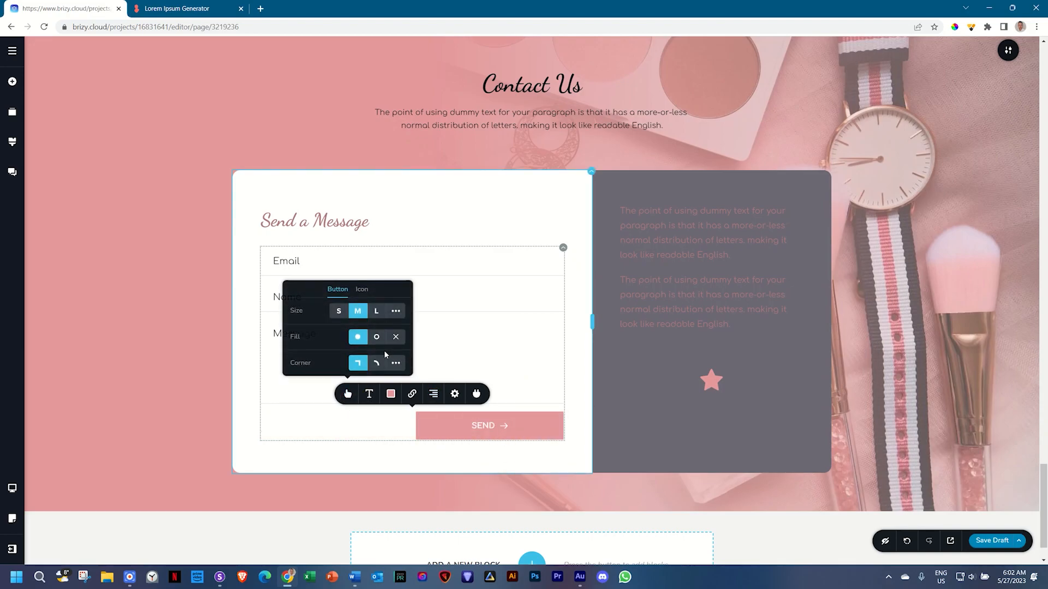
pyautogui.click(376, 363)
pyautogui.click(565, 378)
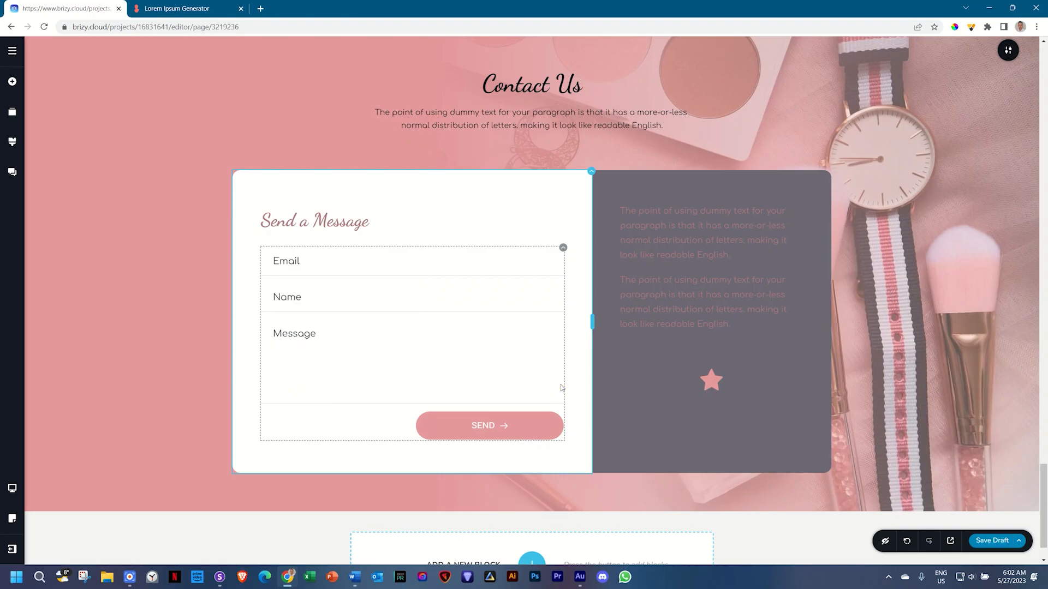
# - Duplicate the "Send a Message" heading and move the copy to the top of the dark column
pyautogui.click(665, 233)
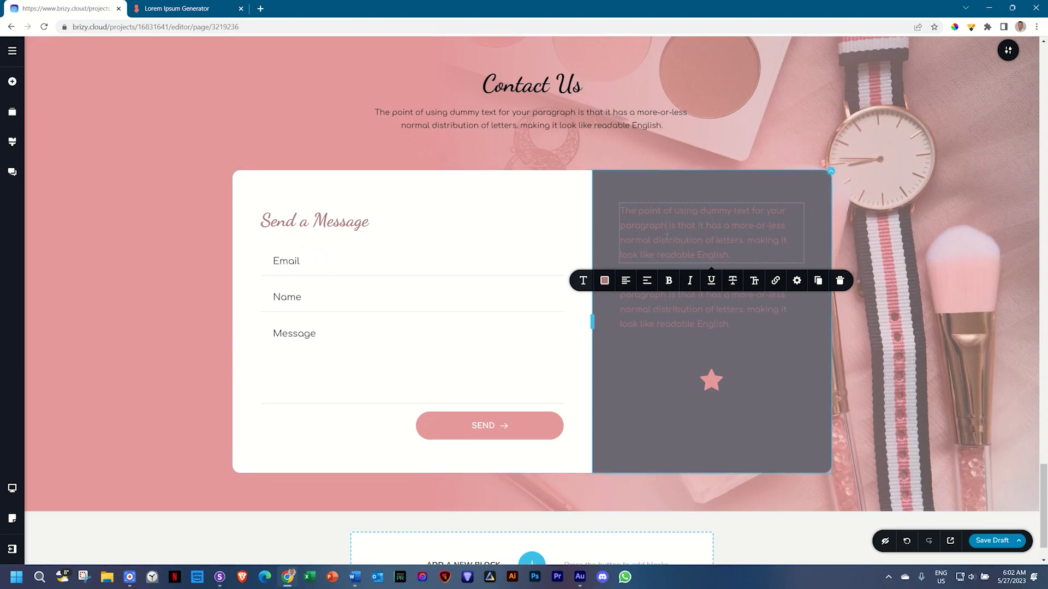
pyautogui.click(312, 223)
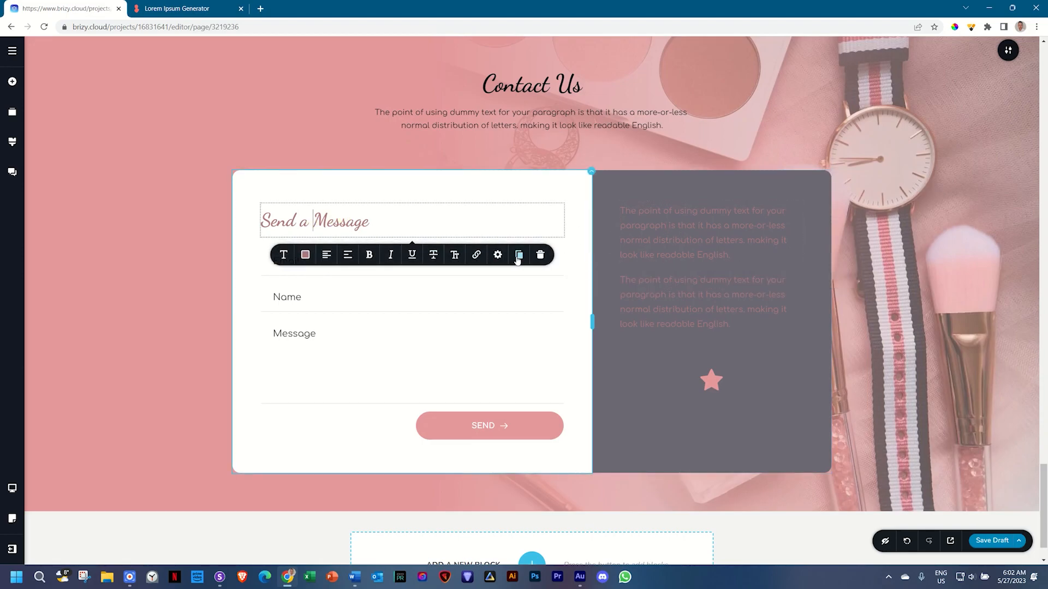
pyautogui.click(517, 257)
pyautogui.click(598, 228)
pyautogui.moveTo(598, 229); pyautogui.dragTo(647, 221)
pyautogui.click(652, 225)
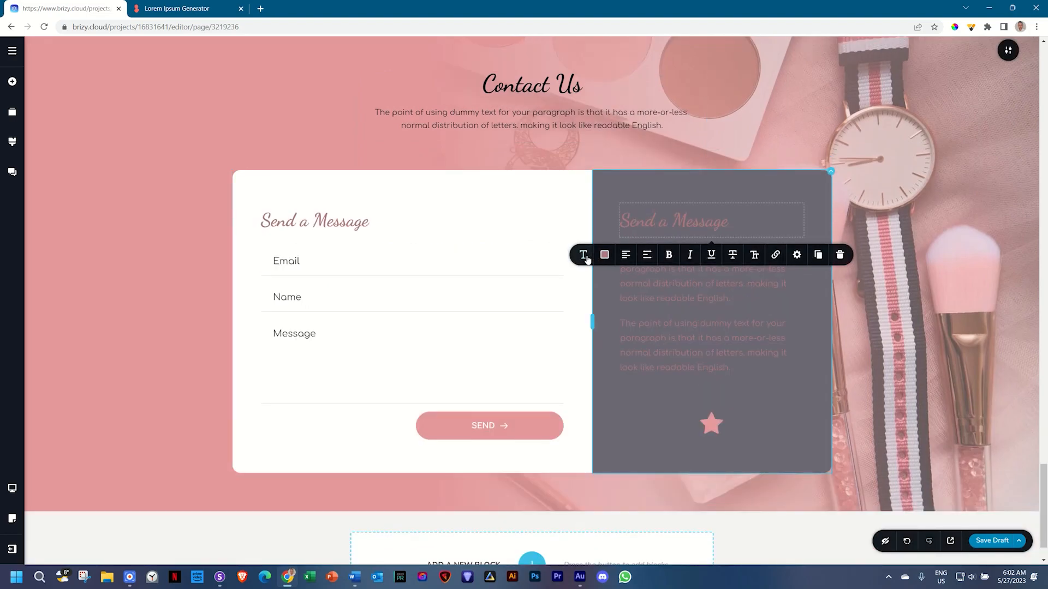
# - Color the dark column's heading white (#FFFFFF) and delete the placeholder paragraph directly below it
pyautogui.click(604, 255)
pyautogui.click(630, 384)
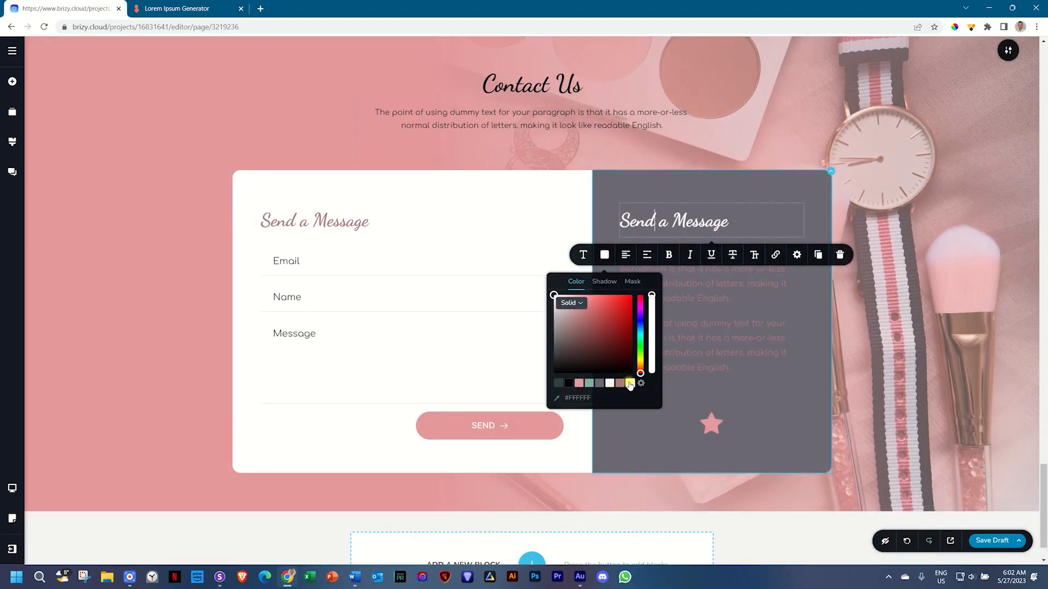
pyautogui.click(715, 290)
pyautogui.click(838, 227)
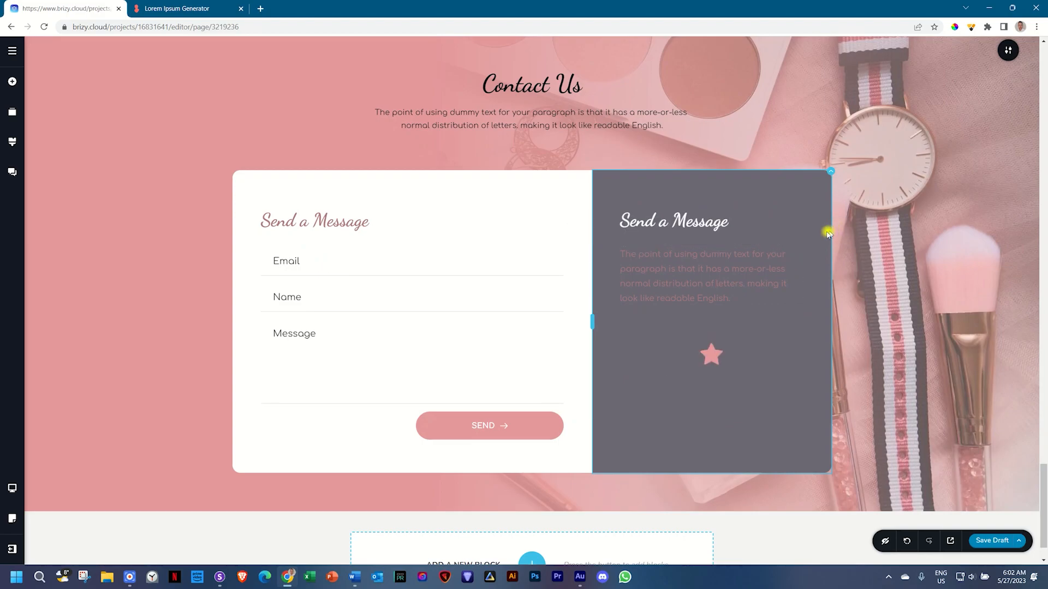
# - Change the dark column's heading text to "Address"
pyautogui.tripleClick(667, 219)
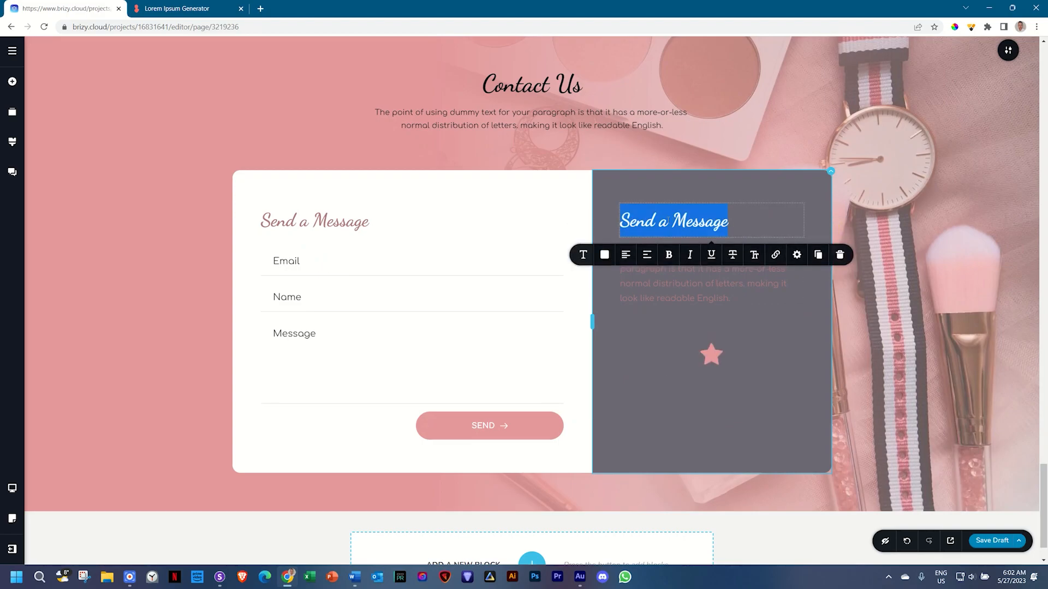
pyautogui.write('Addre')
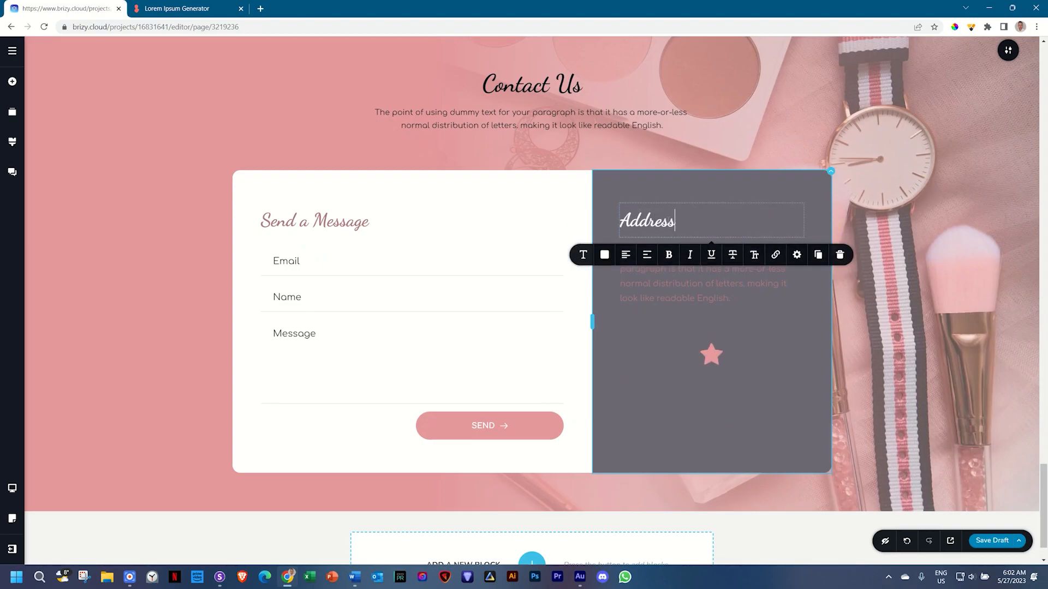
pyautogui.write('ss')
# - Color the remaining placeholder paragraph in the dark column pink (#e5989b)
pyautogui.click(675, 290)
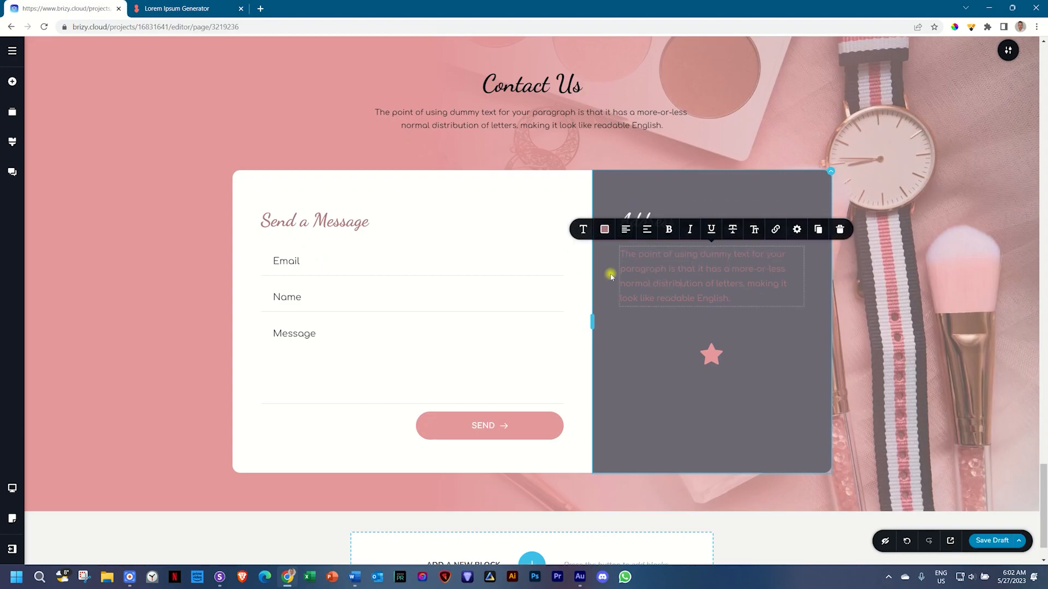
pyautogui.click(605, 229)
pyautogui.click(580, 188)
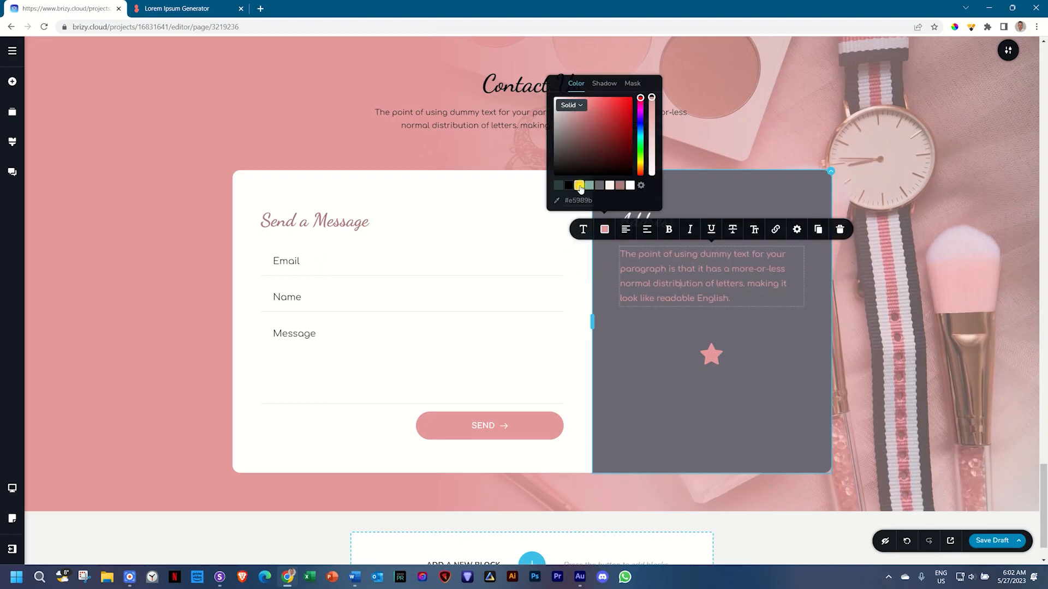
# - Insert a line break before "more-or-less" in the dark column's pink paragraph under the Address heading
pyautogui.click(702, 280)
pyautogui.click(732, 269)
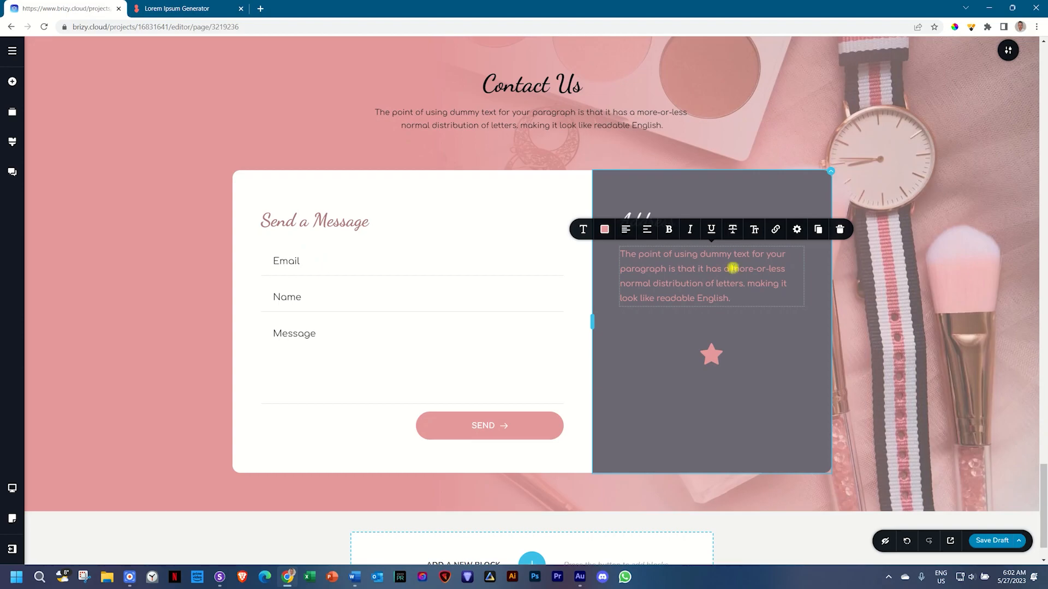
pyautogui.press('Return')
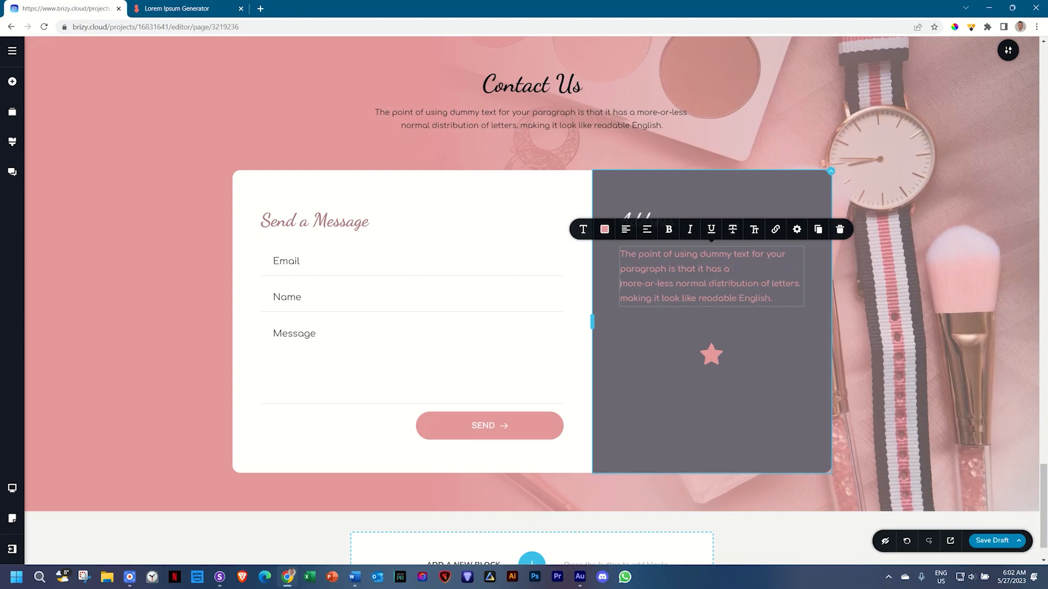
pyautogui.click(700, 322)
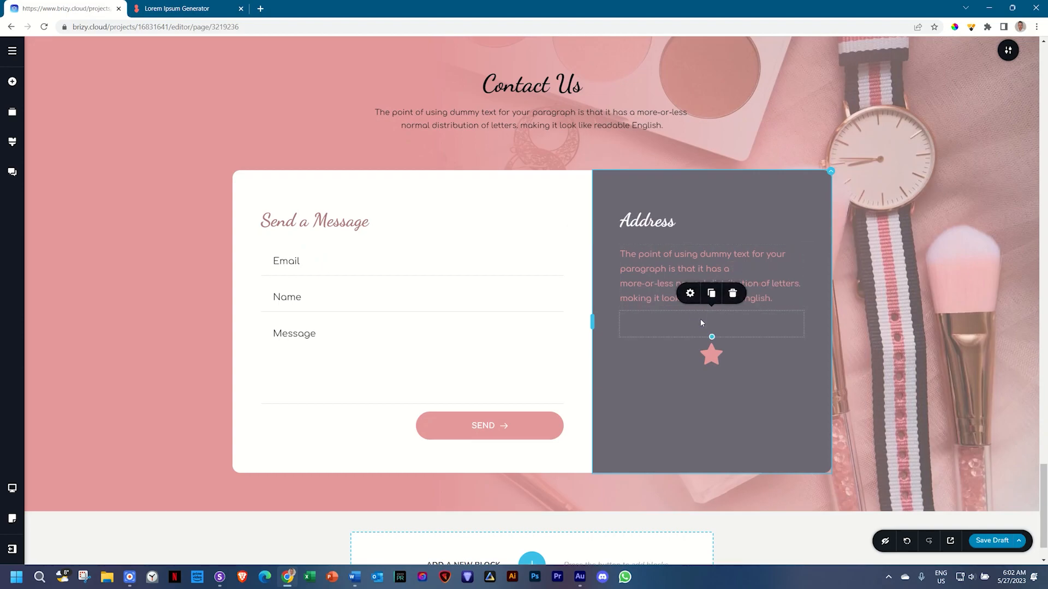
pyautogui.scroll(15, 696, 341)
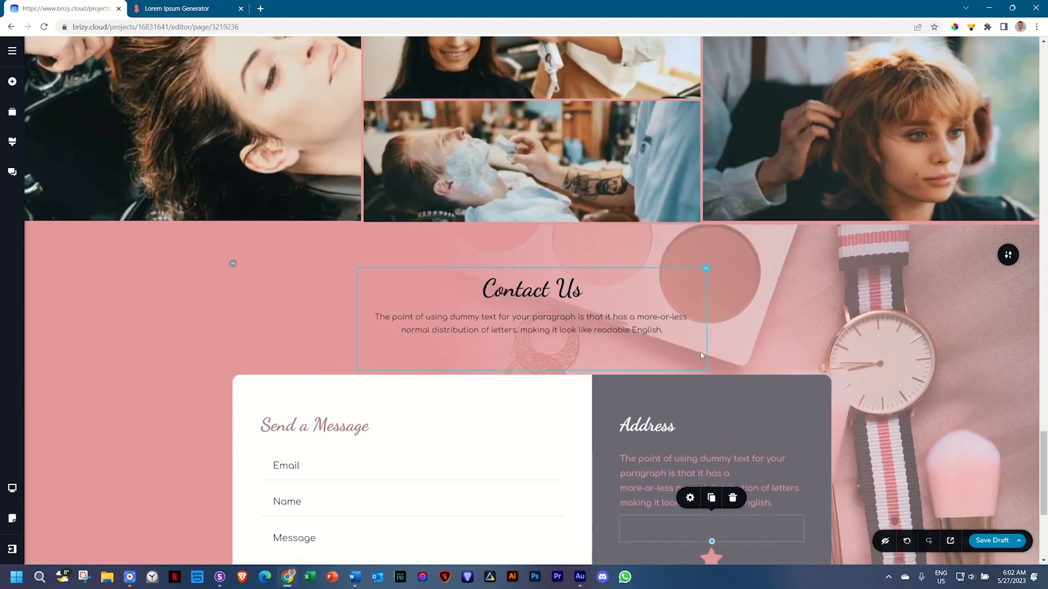
pyautogui.scroll(20, 702, 356)
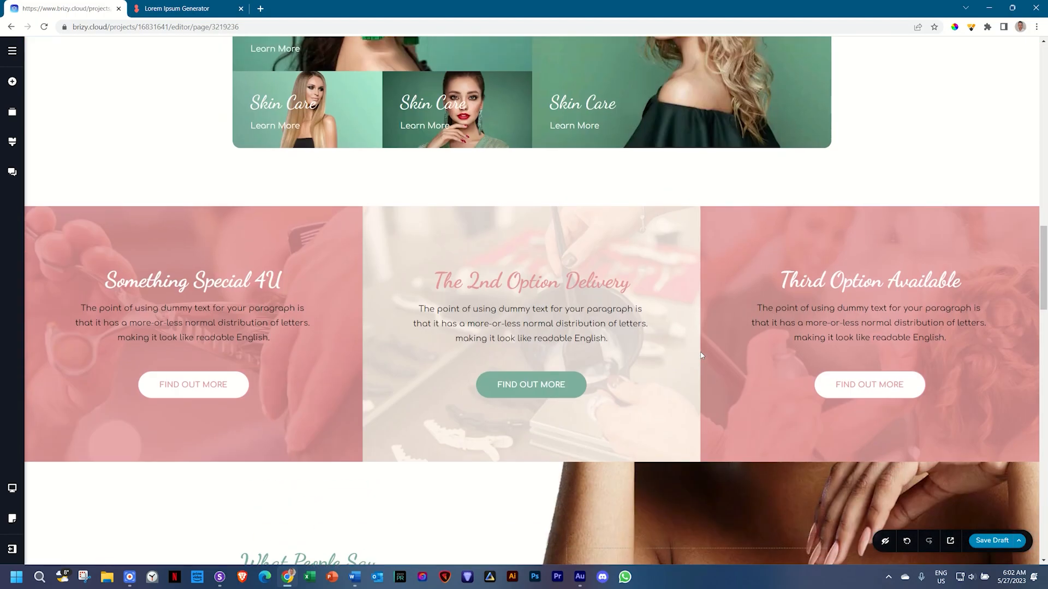
pyautogui.scroll(5, 702, 356)
pyautogui.scroll(-20, 701, 355)
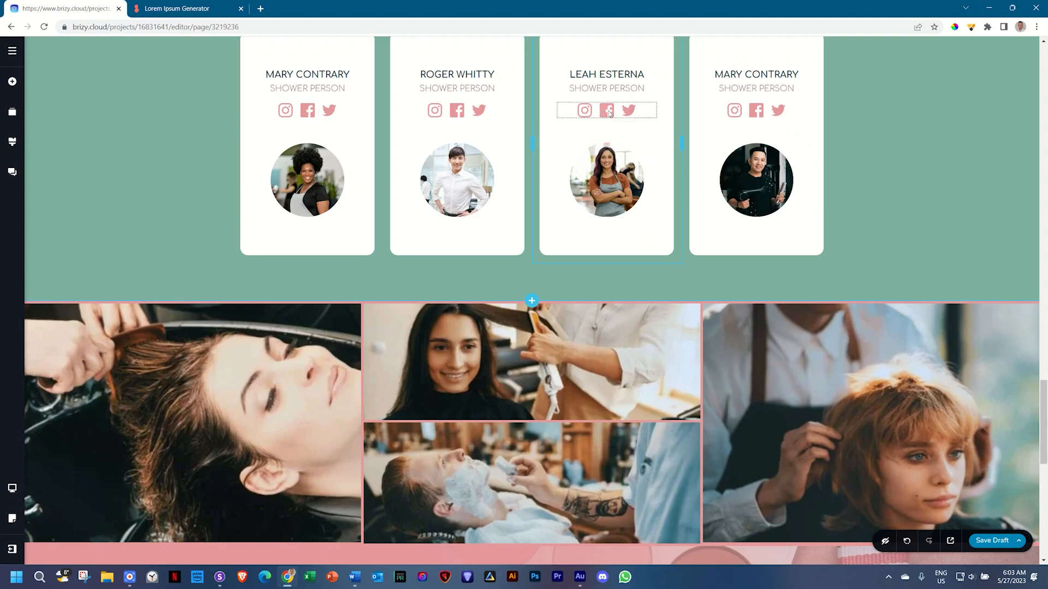
pyautogui.scroll(-15, 595, 136)
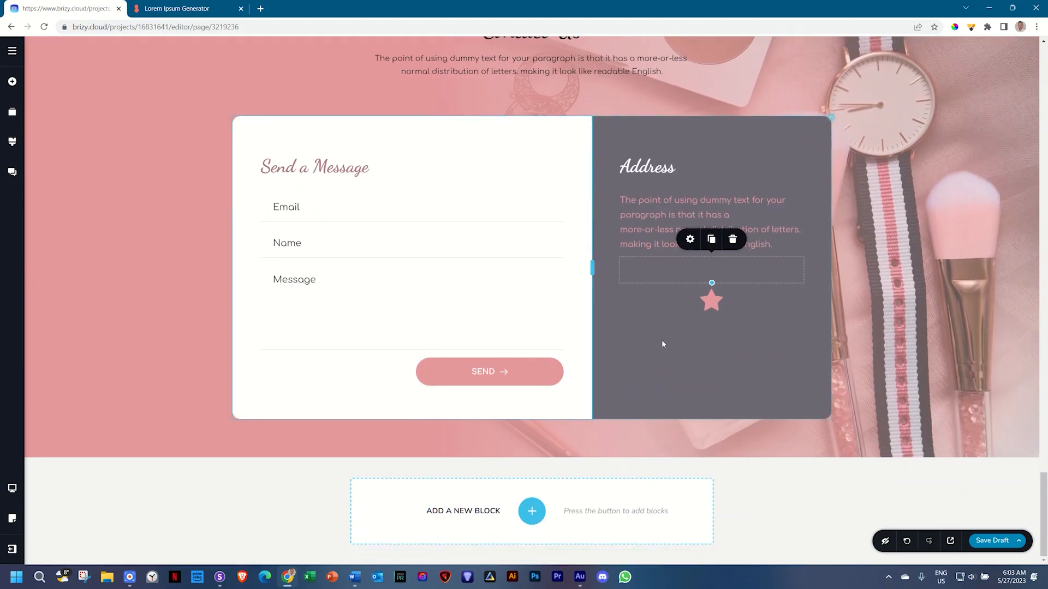
# - Set the star icon below the Address paragraph to 28 px and duplicate it into a row of five
pyautogui.click(714, 302)
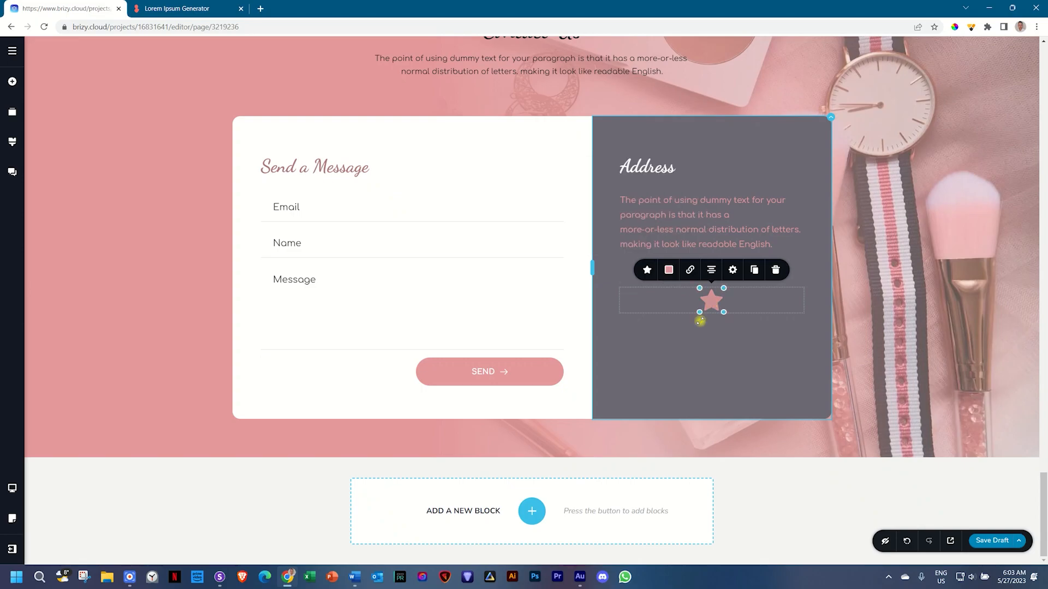
pyautogui.click(649, 272)
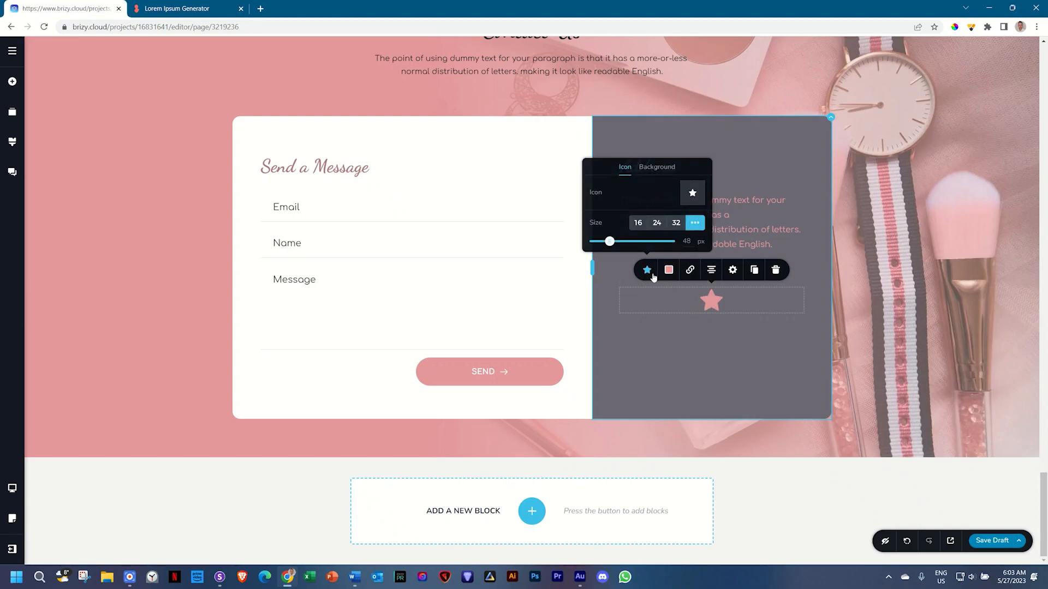
pyautogui.doubleClick(689, 242)
pyautogui.click(755, 271)
pyautogui.click(776, 270)
pyautogui.click(775, 269)
pyautogui.click(775, 269)
# - Replace the first star in the row with the square Facebook glyph and open that icon's link settings
pyautogui.click(672, 295)
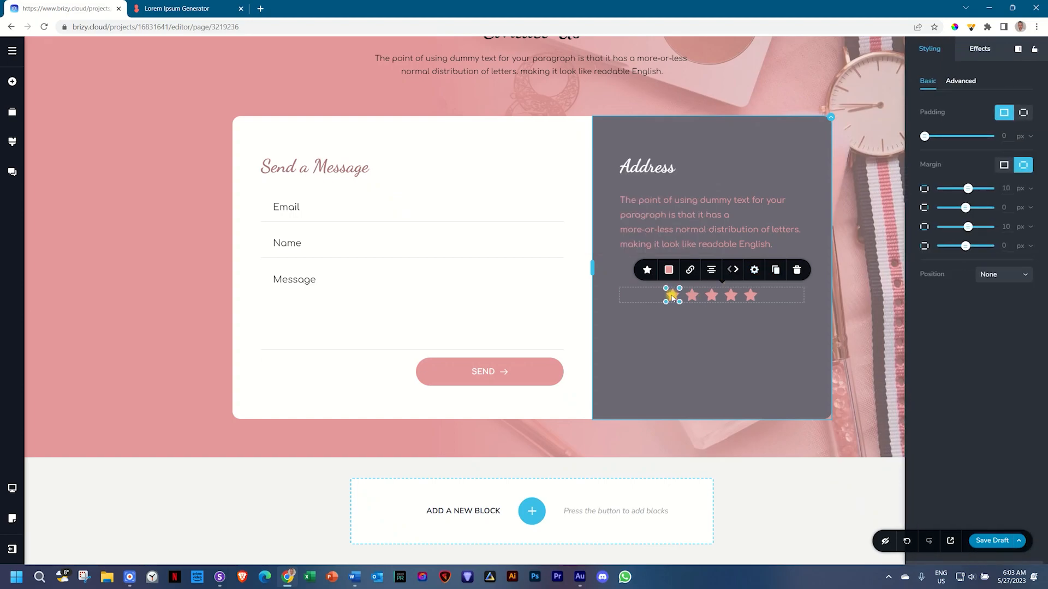
pyautogui.click(647, 269)
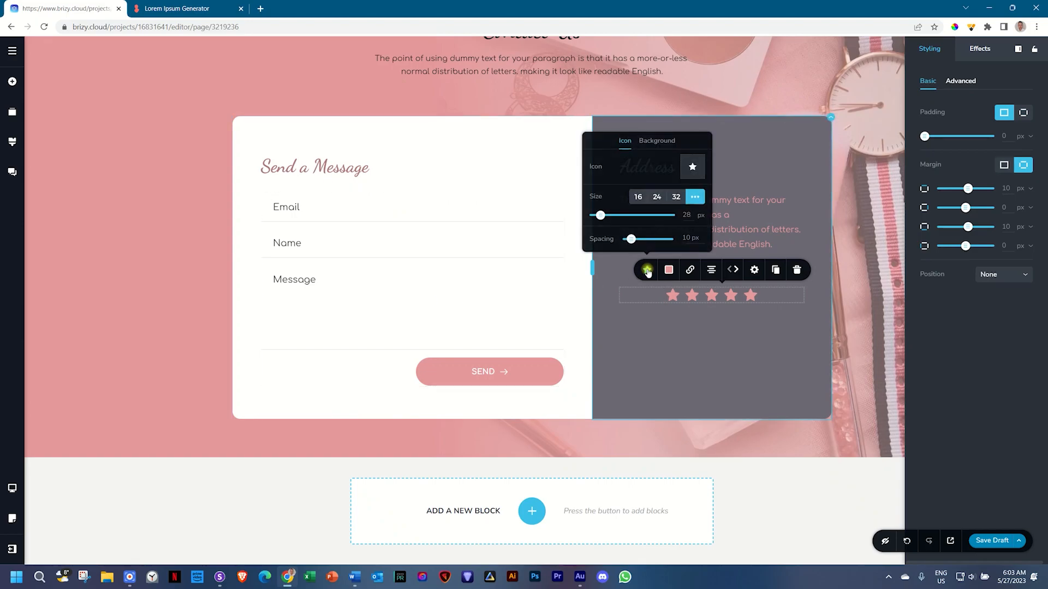
pyautogui.click(652, 168)
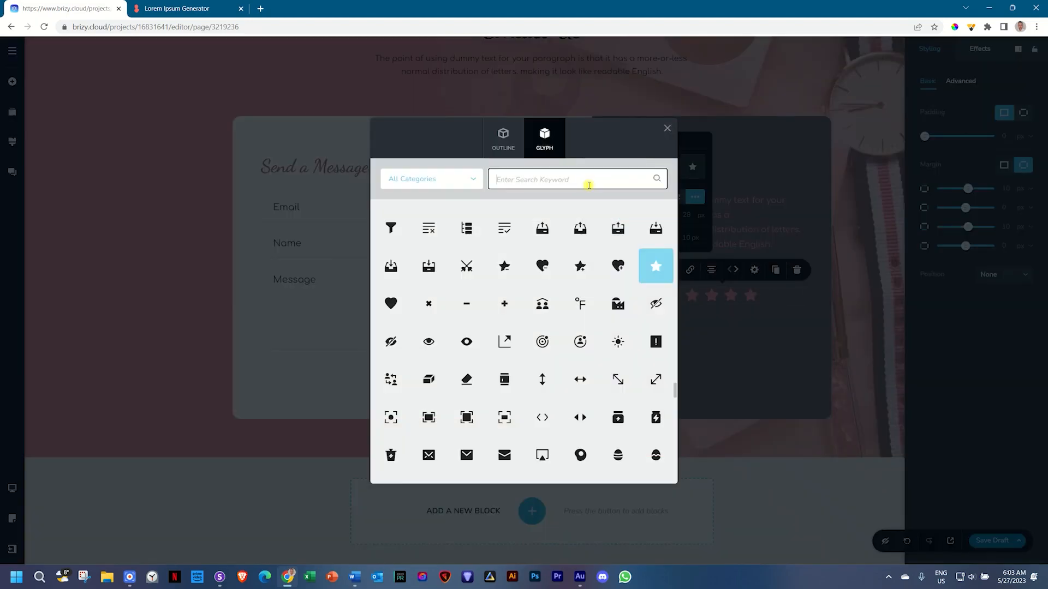
pyautogui.write('faceb')
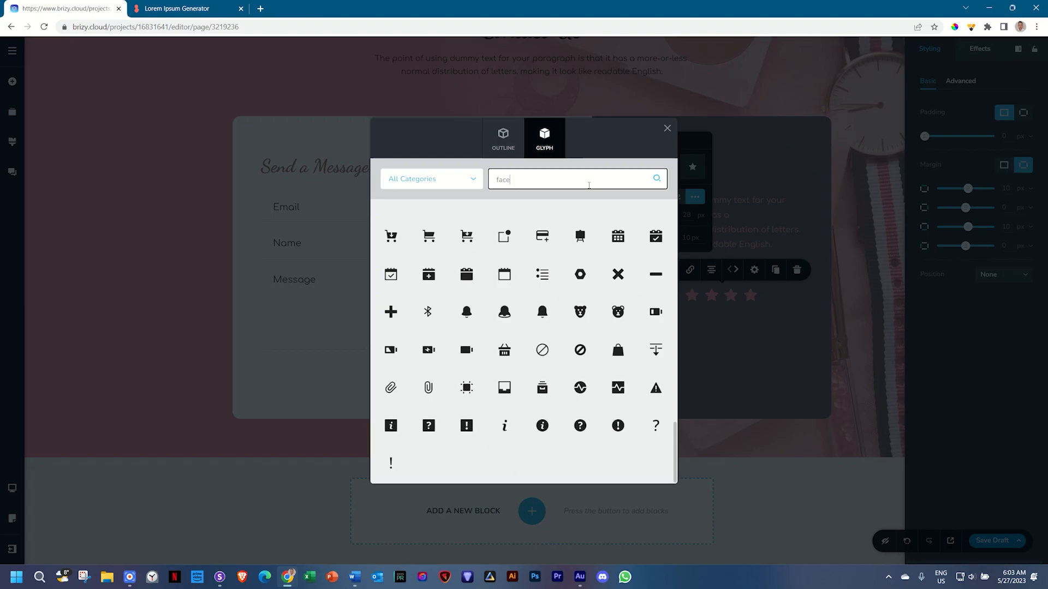
pyautogui.click(466, 228)
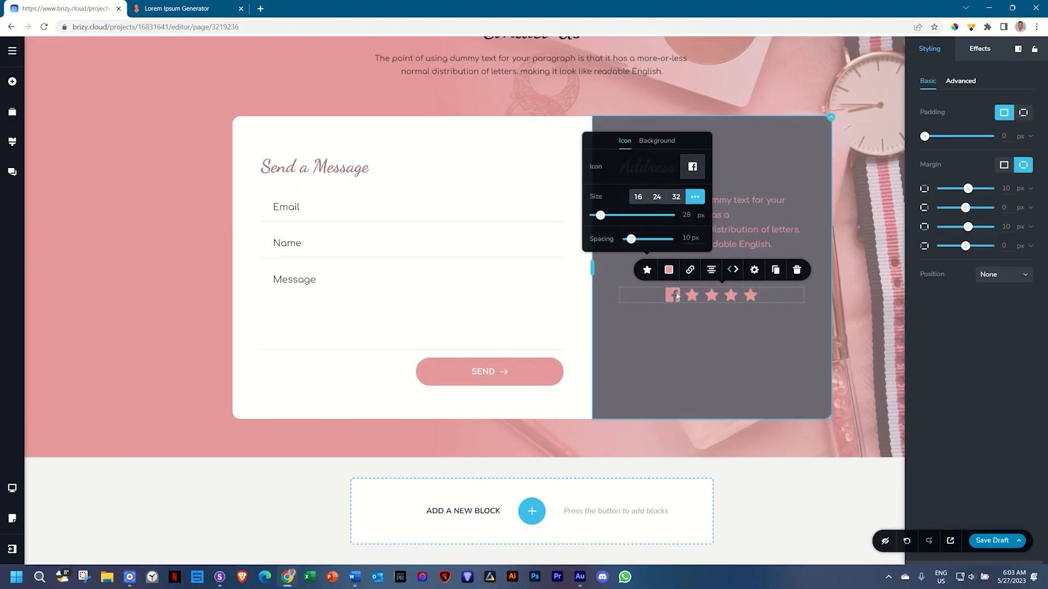
pyautogui.click(677, 296)
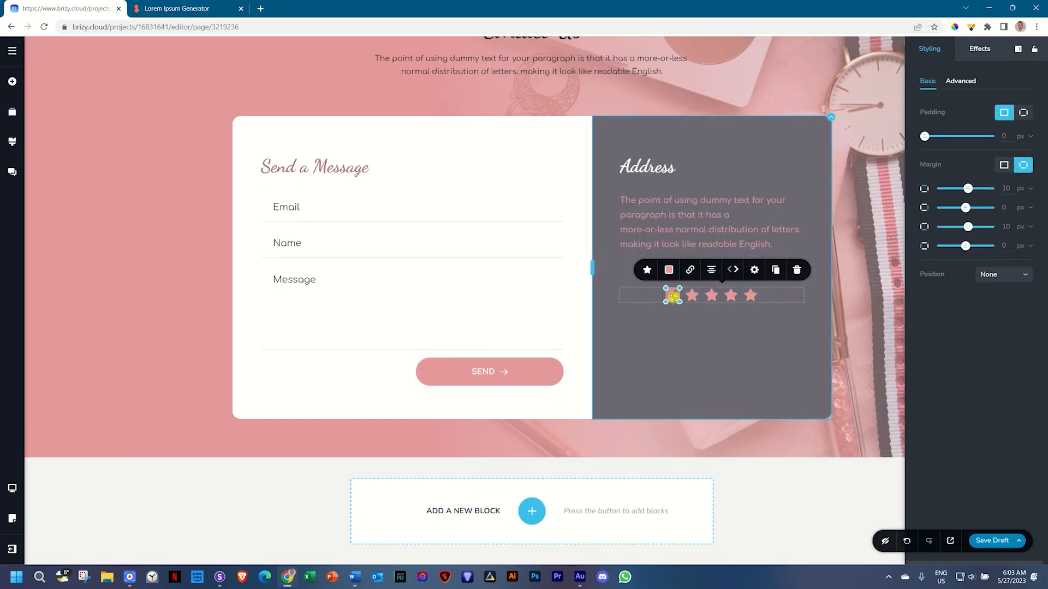
pyautogui.click(690, 270)
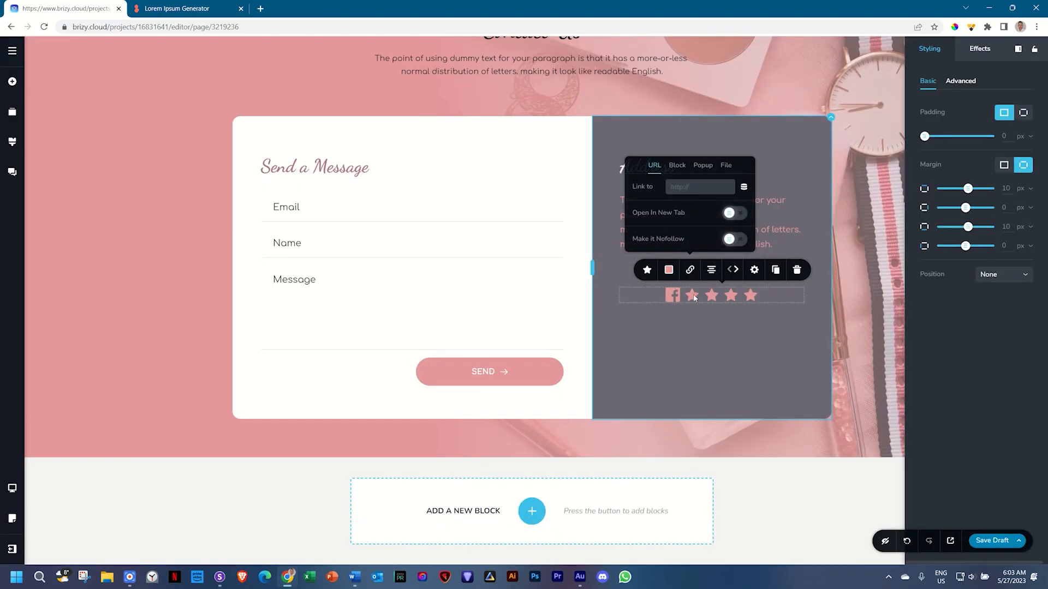
# - Replace the second icon in the row, a star, with the Messenger glyph
pyautogui.click(692, 295)
pyautogui.click(617, 269)
pyautogui.click(659, 169)
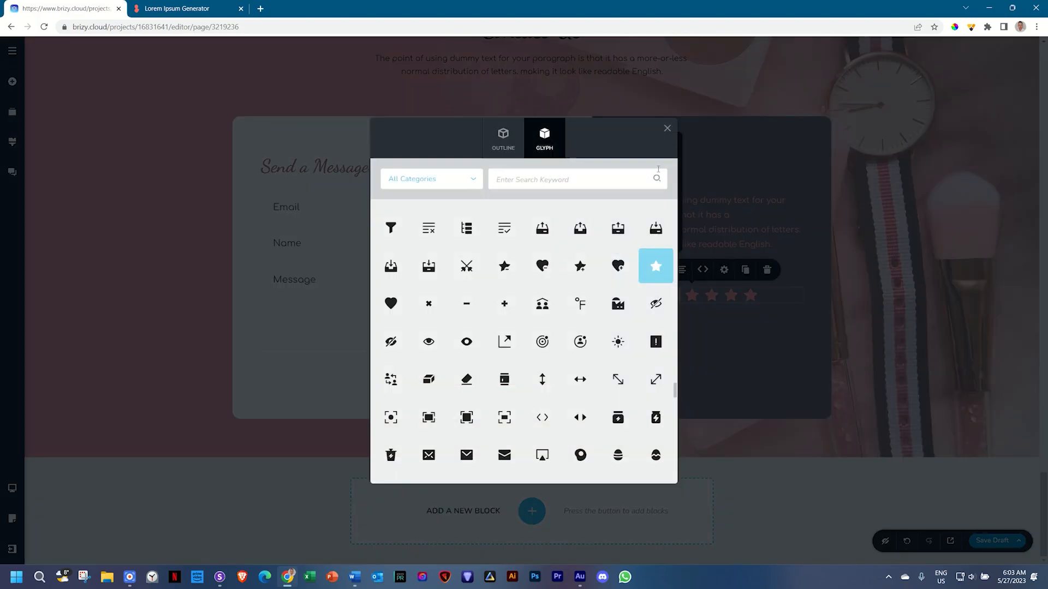
pyautogui.click(508, 181)
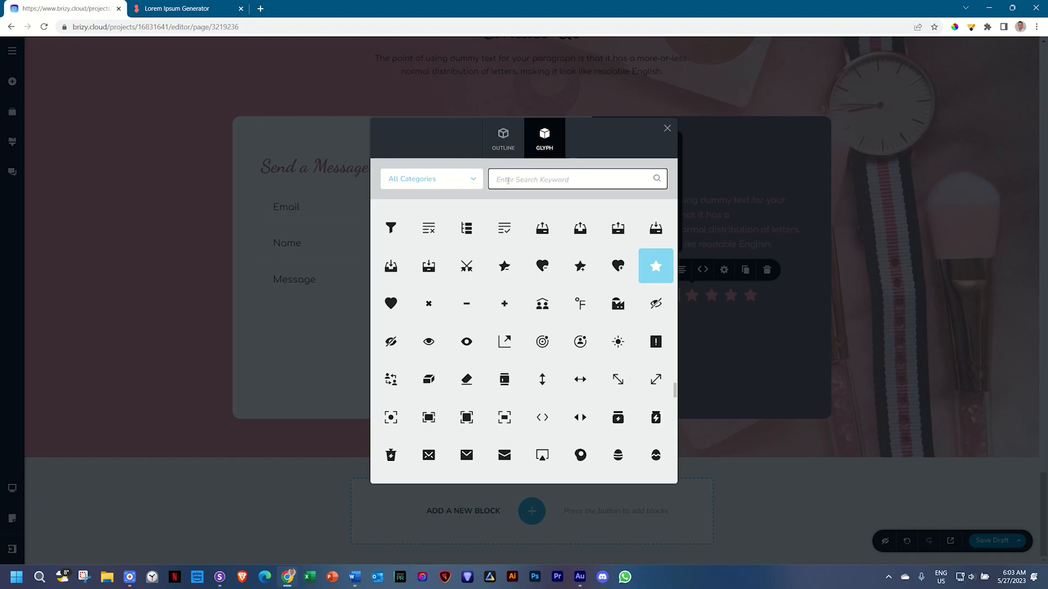
pyautogui.write('messenger')
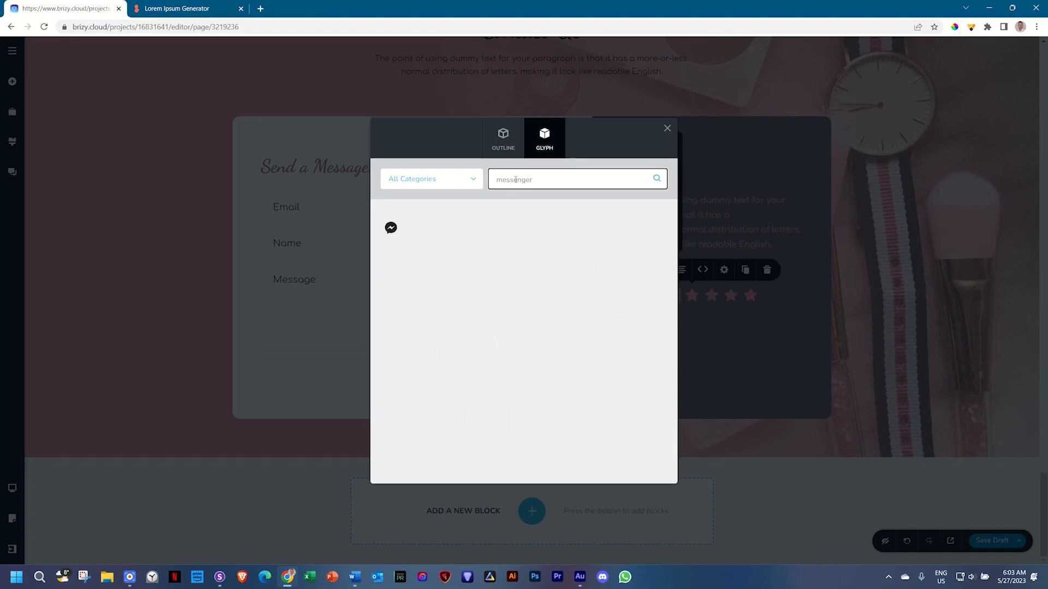
pyautogui.click(391, 227)
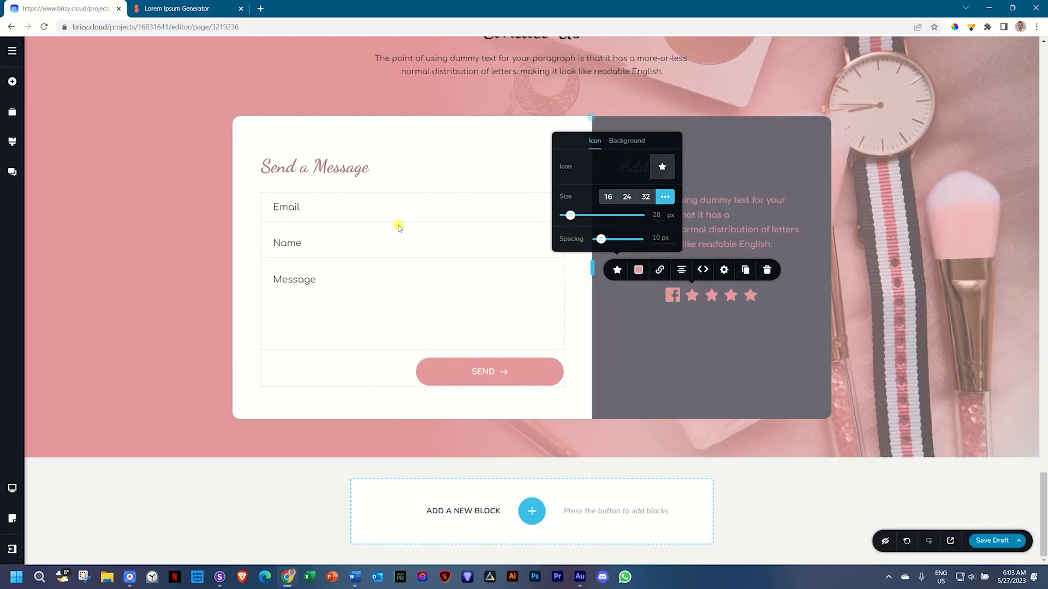
# - Replace the third icon in the row, a star, with the Instagram glyph
pyautogui.click(712, 296)
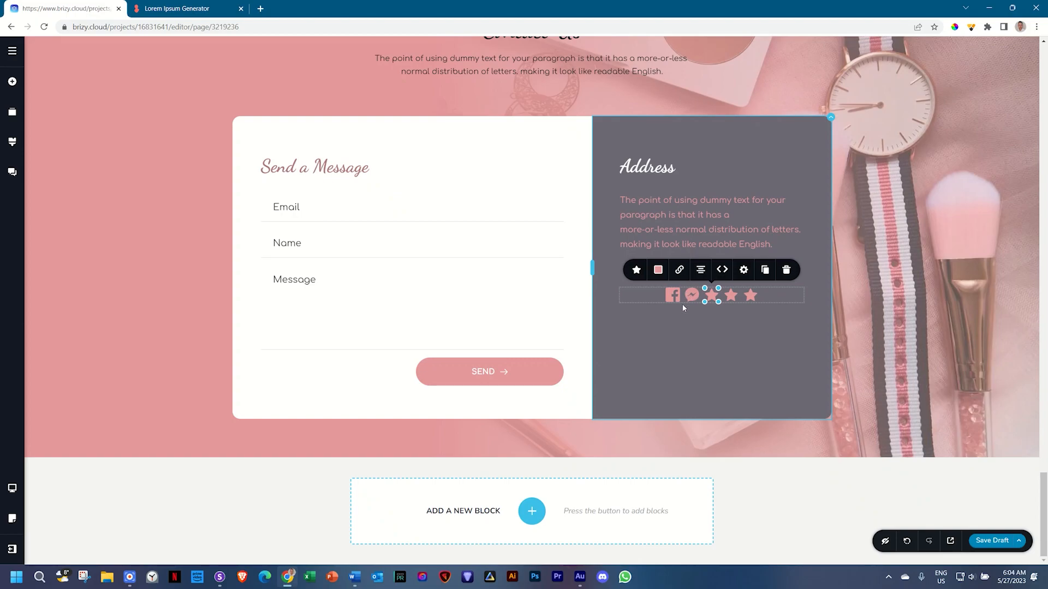
pyautogui.click(637, 270)
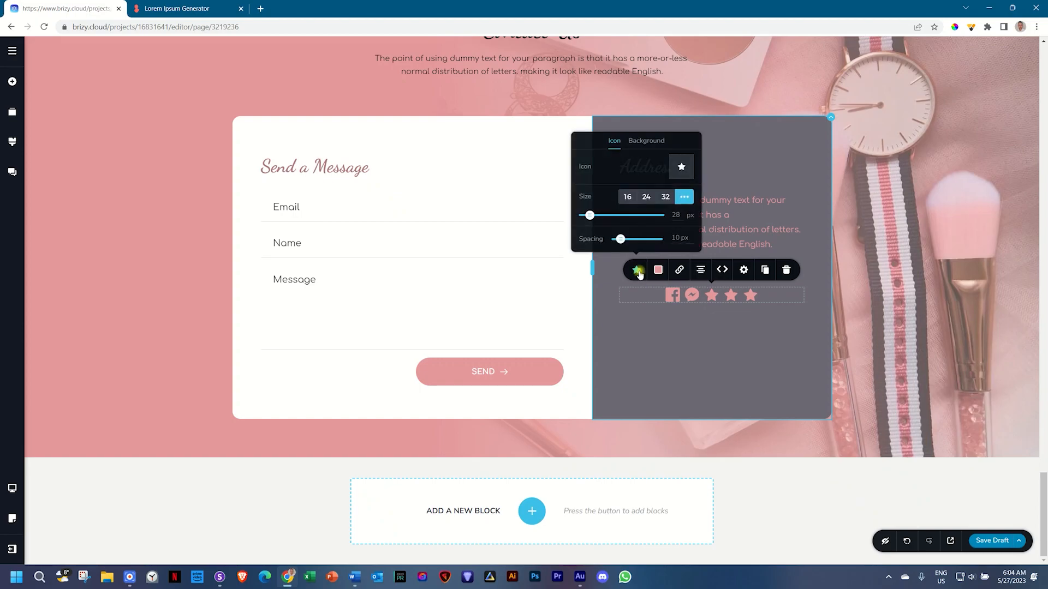
pyautogui.click(680, 168)
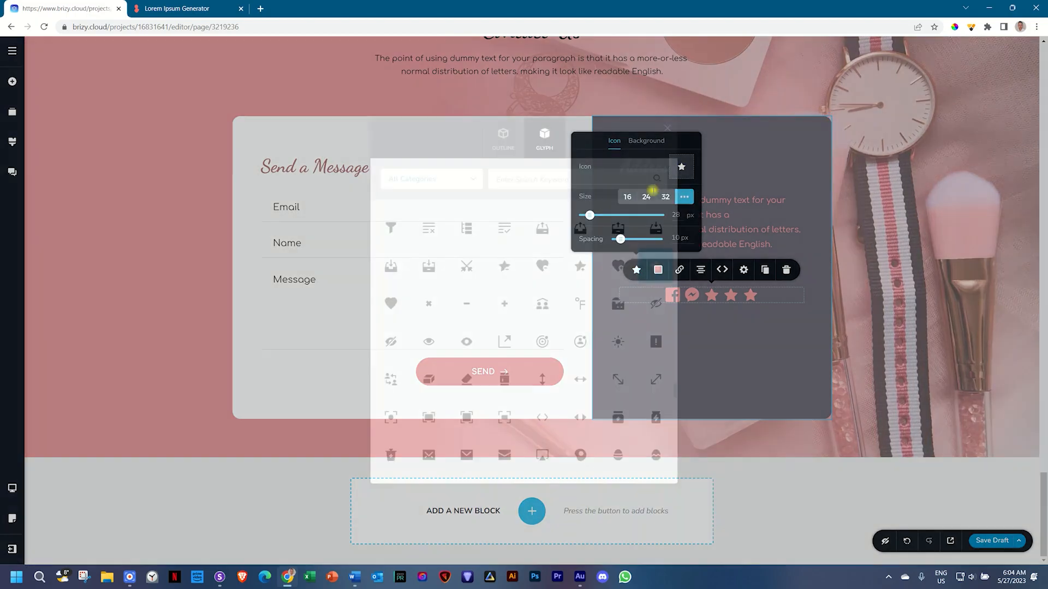
pyautogui.click(599, 180)
pyautogui.write('inst')
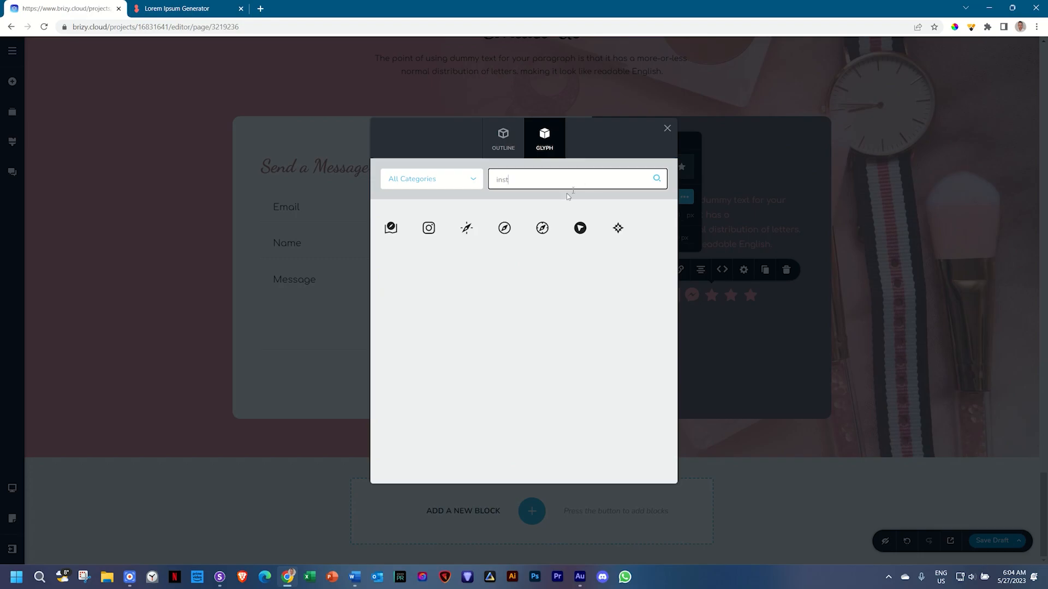
pyautogui.click(428, 227)
# - Replace the fourth icon in the row, a star, with the WhatsApp glyph
pyautogui.click(729, 294)
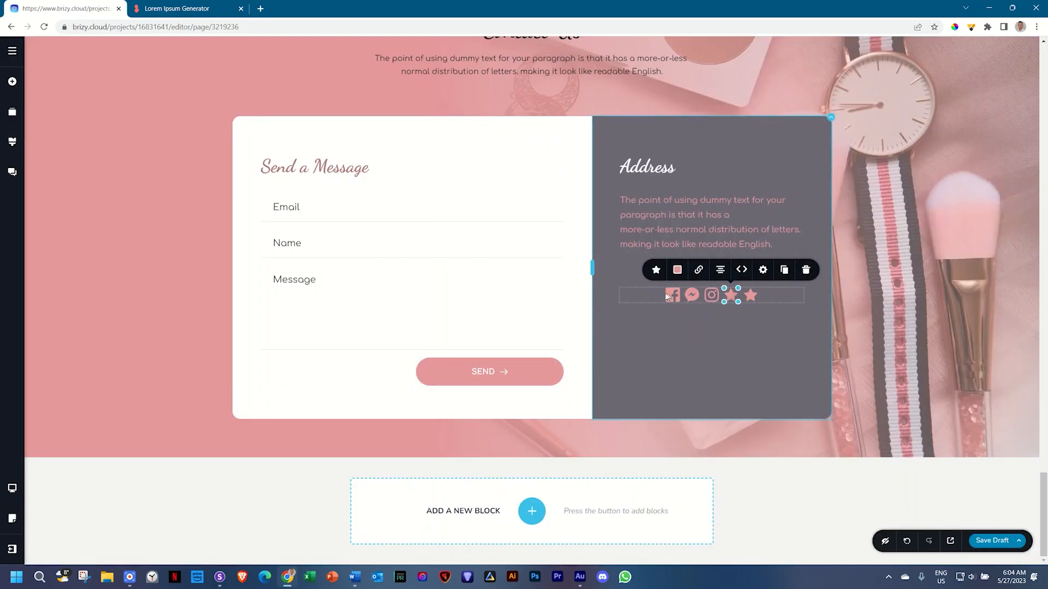
pyautogui.click(656, 271)
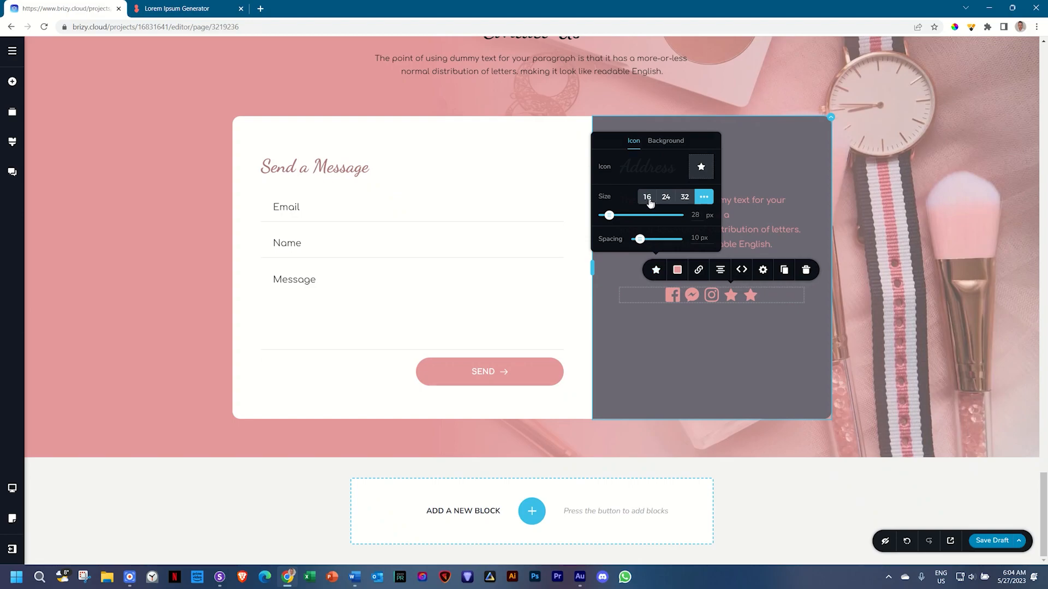
pyautogui.click(693, 170)
pyautogui.click(582, 182)
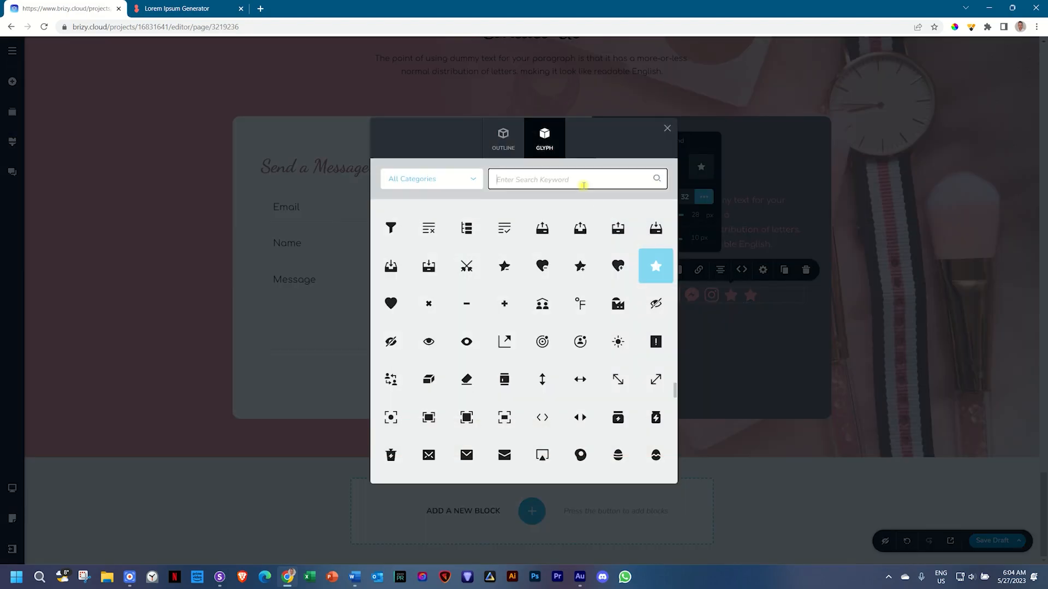
pyautogui.write('whatsapp')
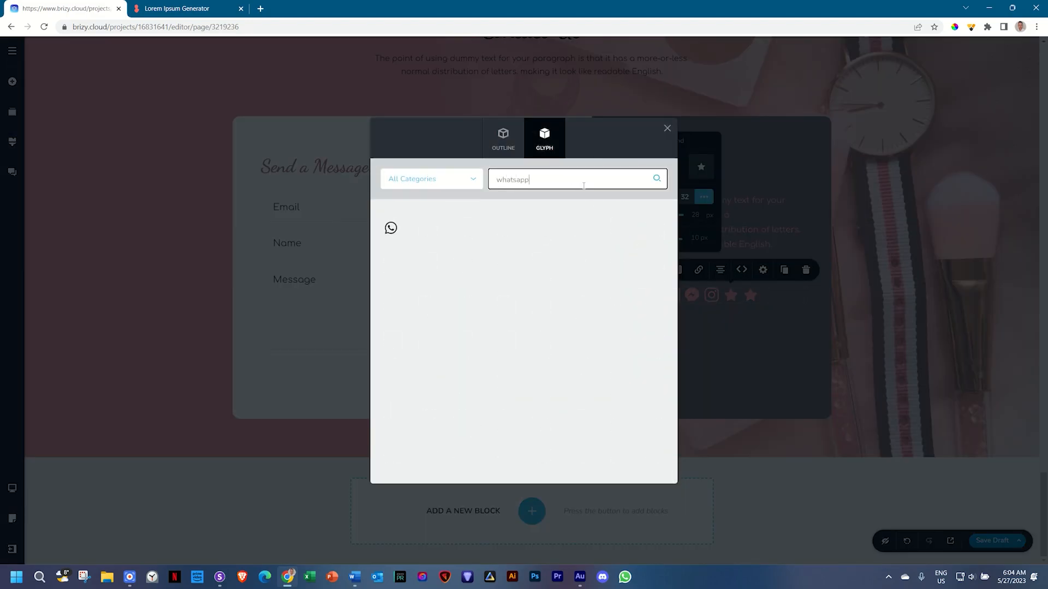
pyautogui.click(391, 227)
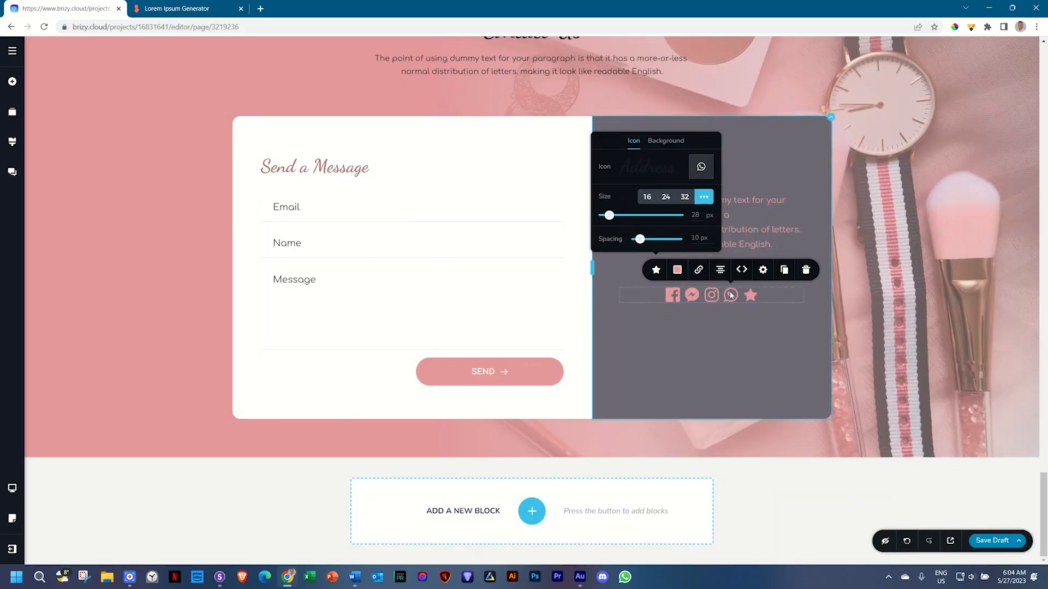
# - Replace the last remaining star in the row with the Pinterest glyph
pyautogui.click(756, 297)
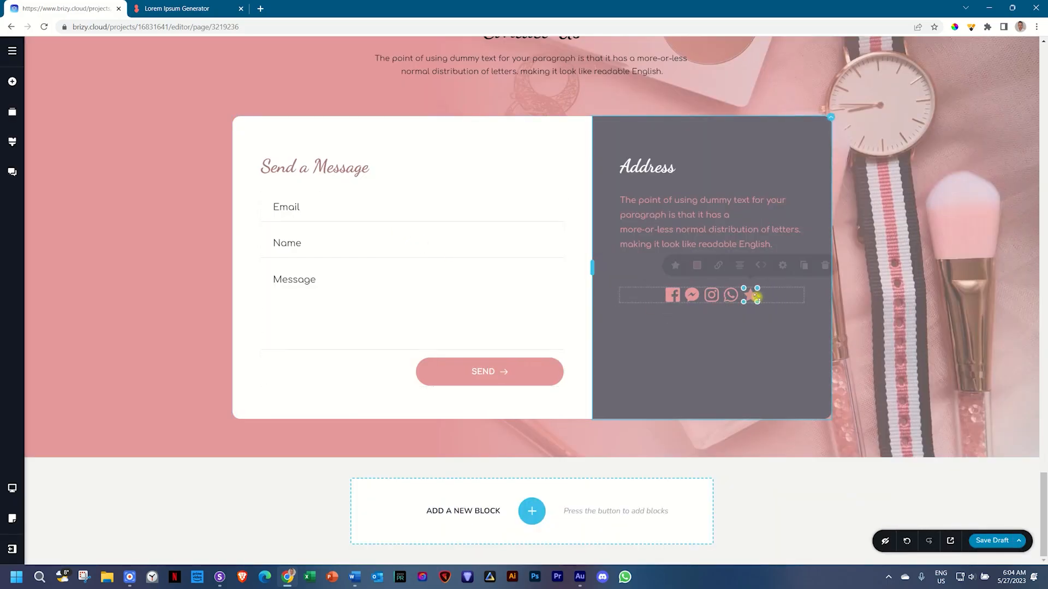
pyautogui.click(675, 269)
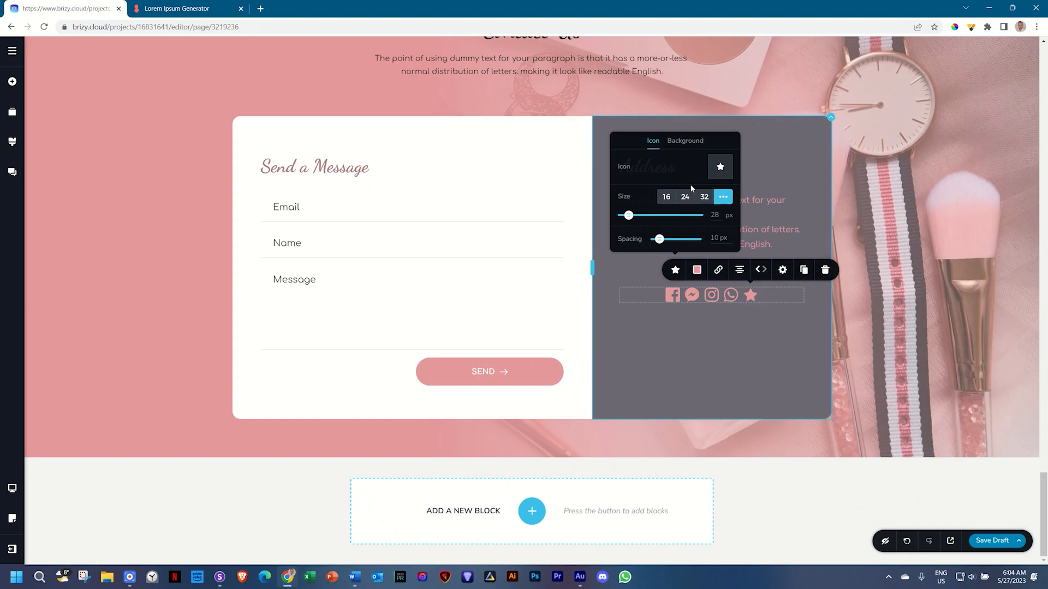
pyautogui.click(718, 168)
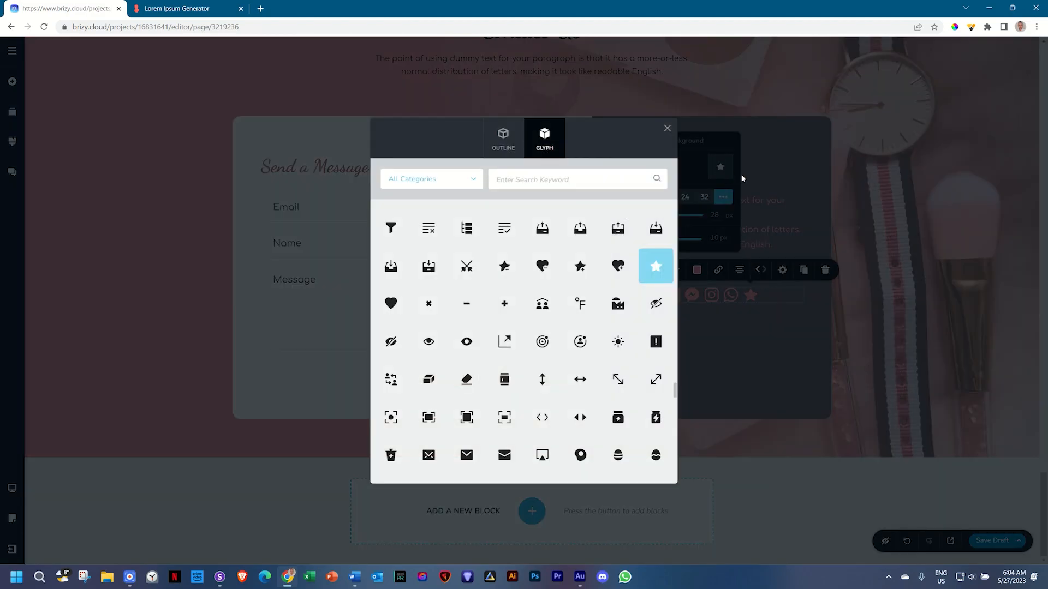
pyautogui.click(590, 176)
pyautogui.write('pint')
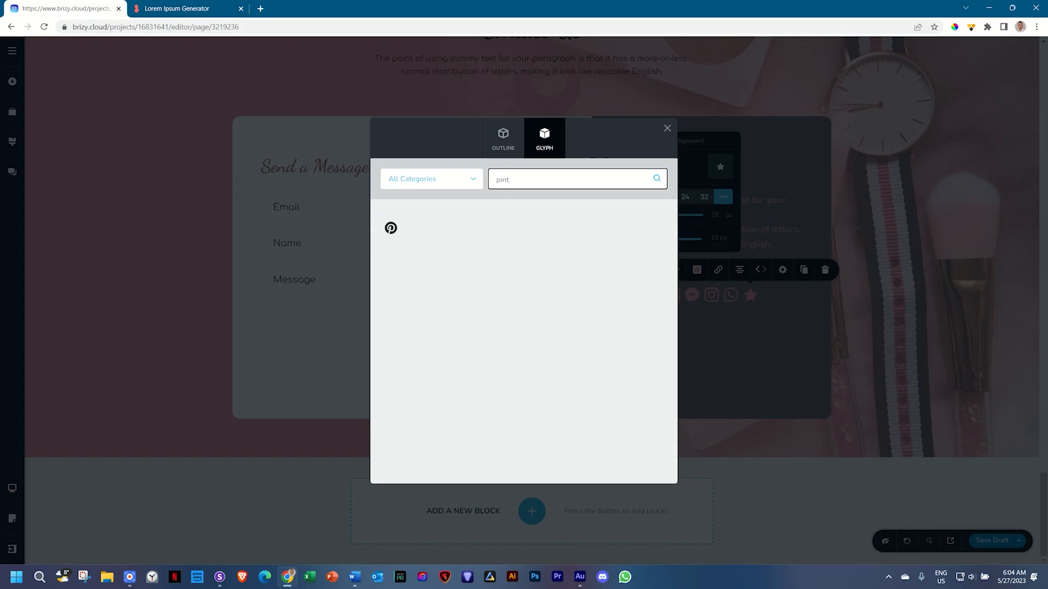
pyautogui.click(391, 228)
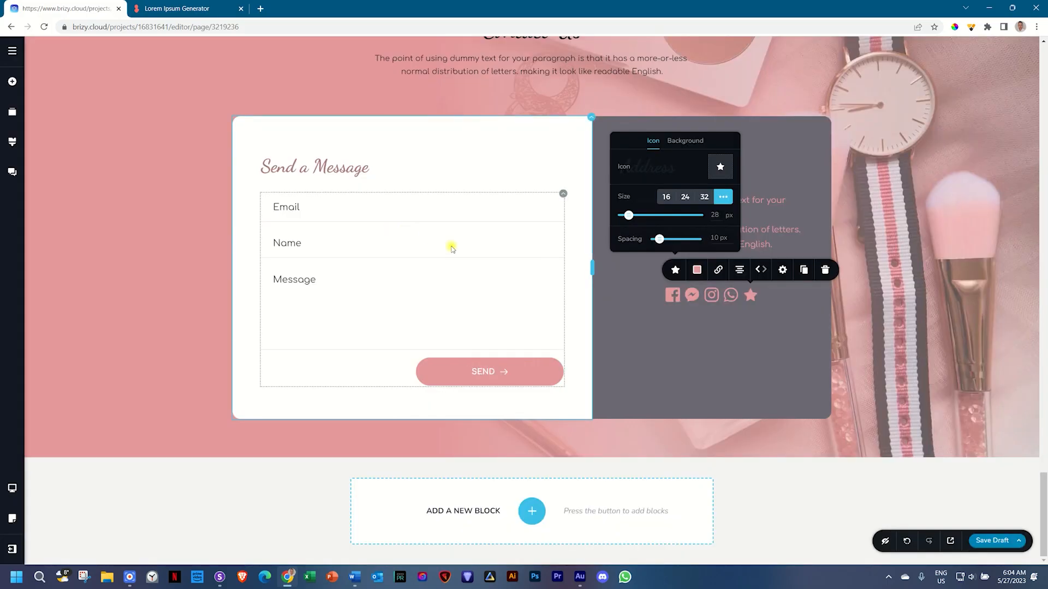
pyautogui.click(721, 369)
# - Increase the spacing between the social icons in the Address column and align the icon row to the left
pyautogui.click(672, 297)
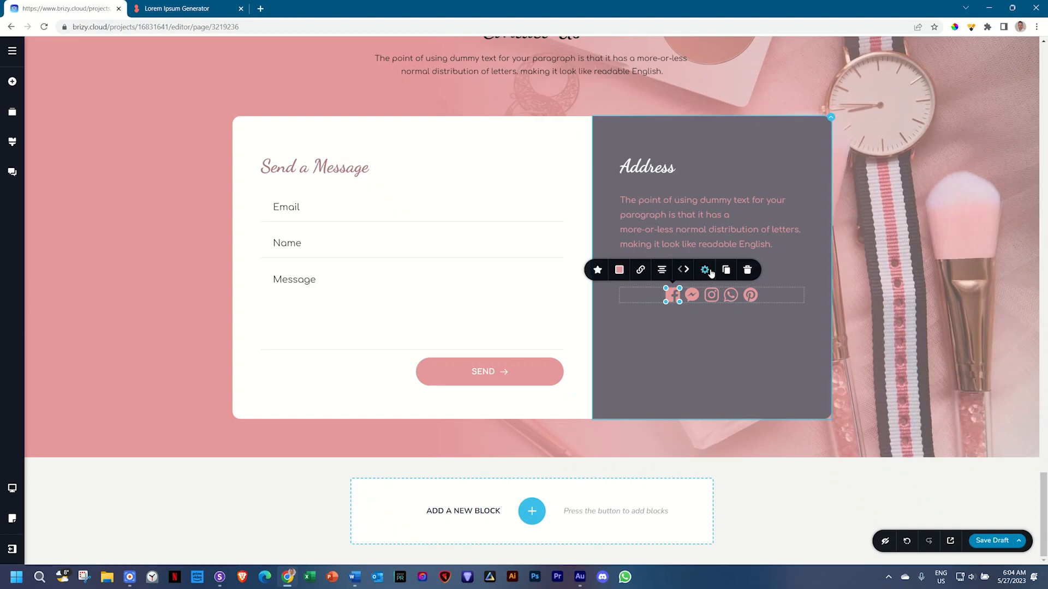
pyautogui.click(597, 269)
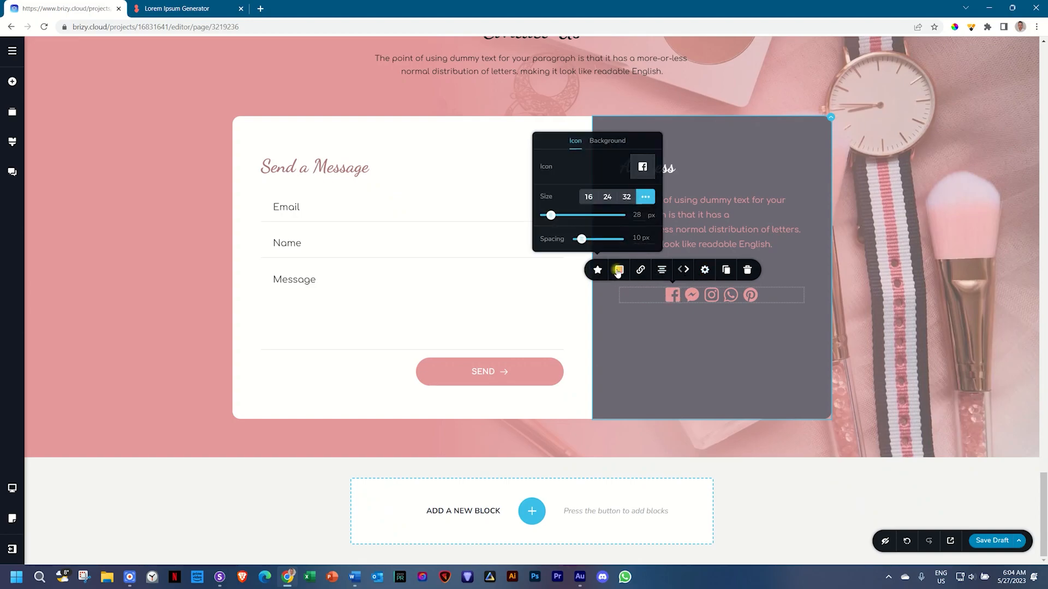
pyautogui.click(636, 239)
pyautogui.doubleClick(636, 240)
pyautogui.write('1')
pyautogui.click(663, 270)
pyautogui.click(663, 270)
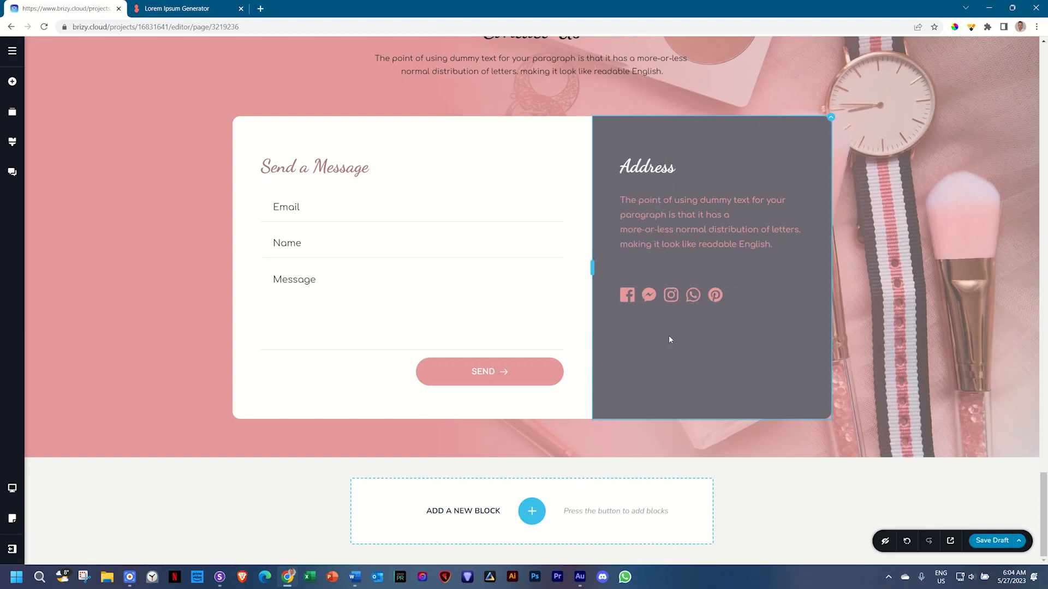
# - Add a blank custom block below the Contact Us section
pyautogui.click(532, 511)
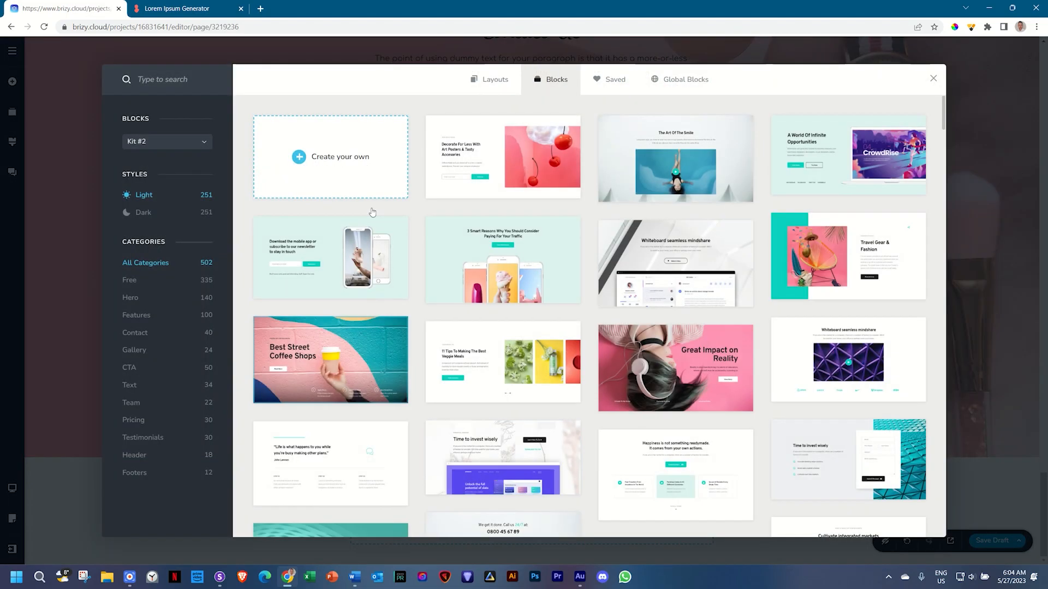
pyautogui.click(370, 159)
pyautogui.scroll(-4, 950, 467)
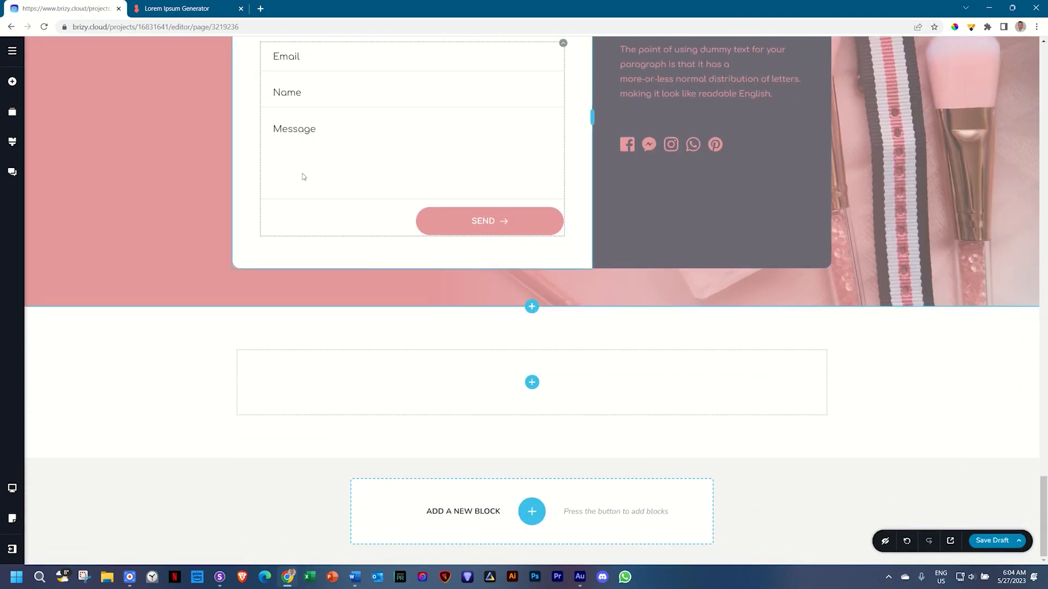
# - Examine how the hero section's services card overlaps the block beneath it and compare it with the Contact Us section
pyautogui.scroll(3, 253, 187)
pyautogui.scroll(-2, 507, 109)
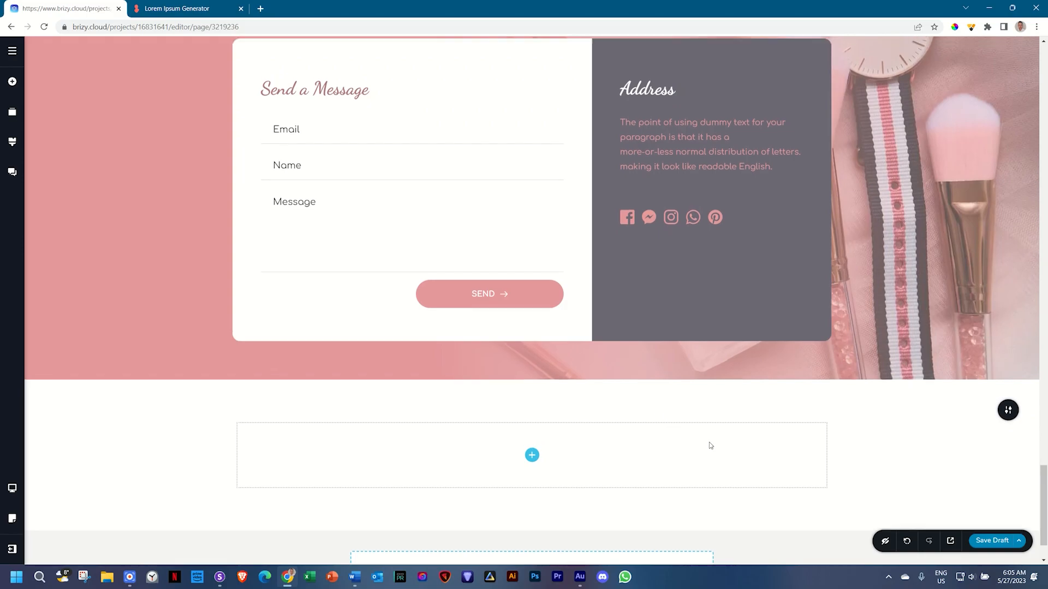
pyautogui.scroll(2, 709, 442)
pyautogui.scroll(20, 709, 442)
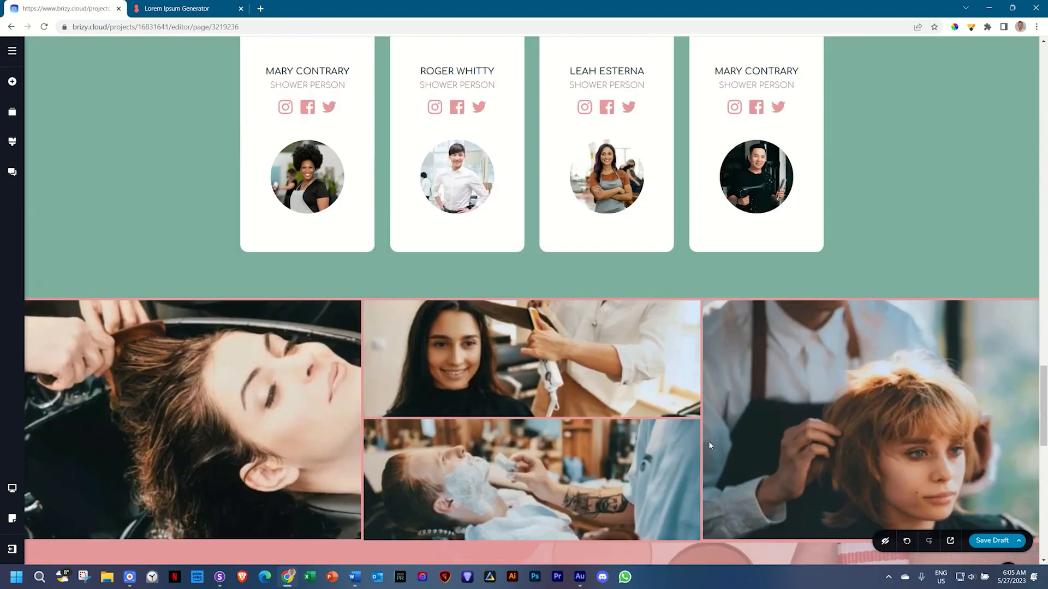
pyautogui.scroll(2, 710, 445)
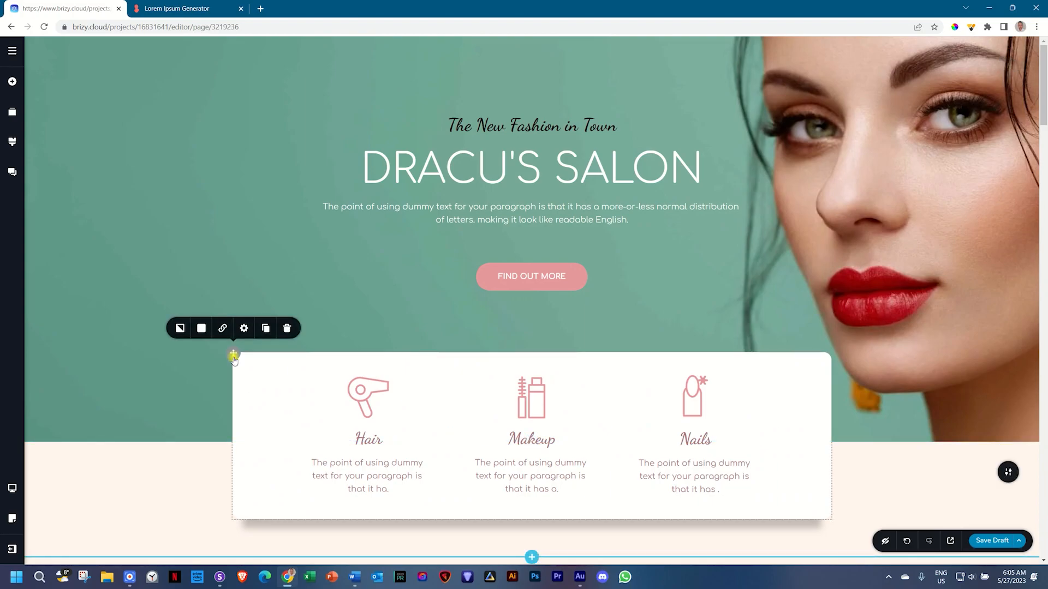
pyautogui.scroll(-1, 1045, 159)
pyautogui.scroll(-20, 1045, 159)
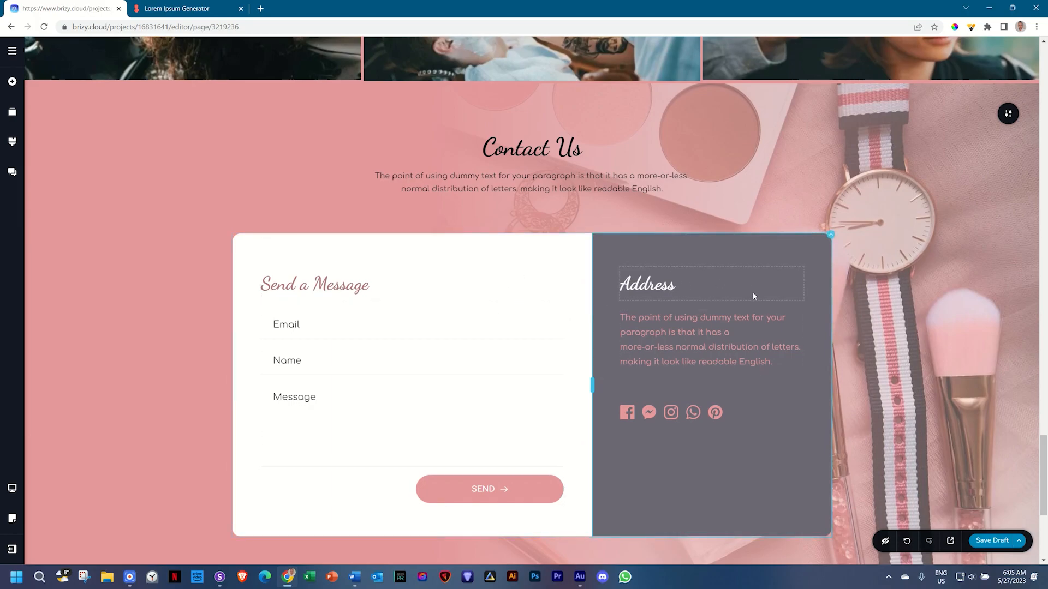
# - Add a row to the Contact Us section and move the message form and Address columns into it
pyautogui.click(15, 81)
pyautogui.moveTo(96, 126); pyautogui.dragTo(409, 533)
pyautogui.scroll(-5, 410, 503)
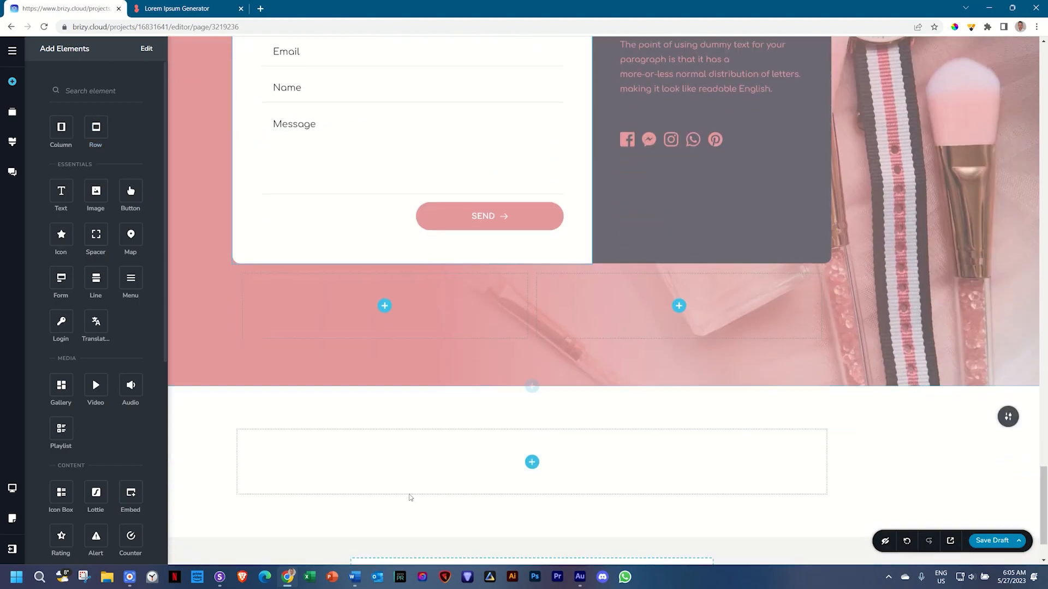
pyautogui.scroll(2, 421, 279)
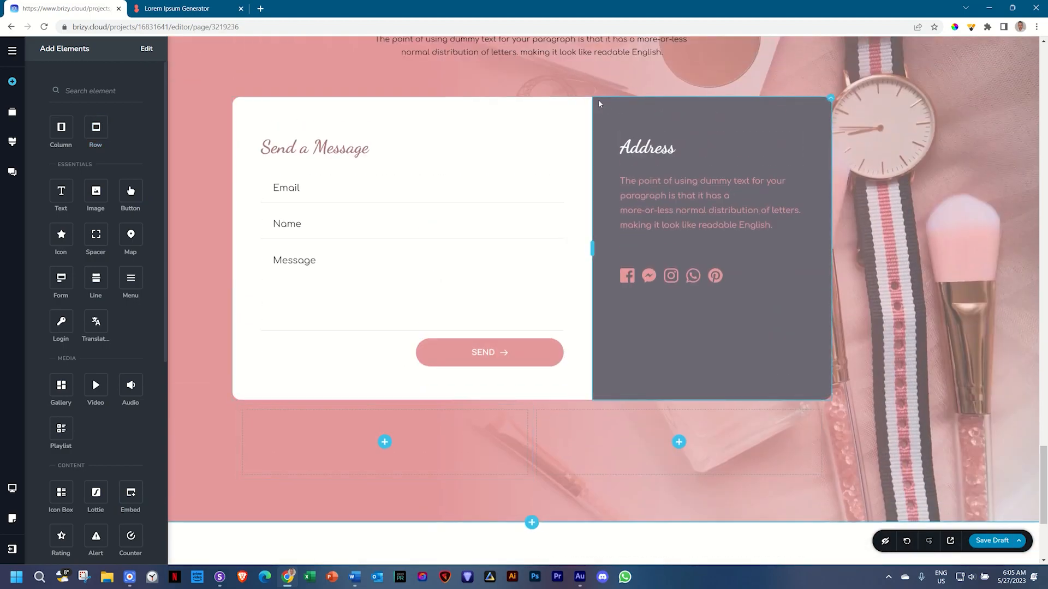
pyautogui.moveTo(565, 161); pyautogui.dragTo(535, 456)
pyautogui.moveTo(828, 98); pyautogui.dragTo(632, 336)
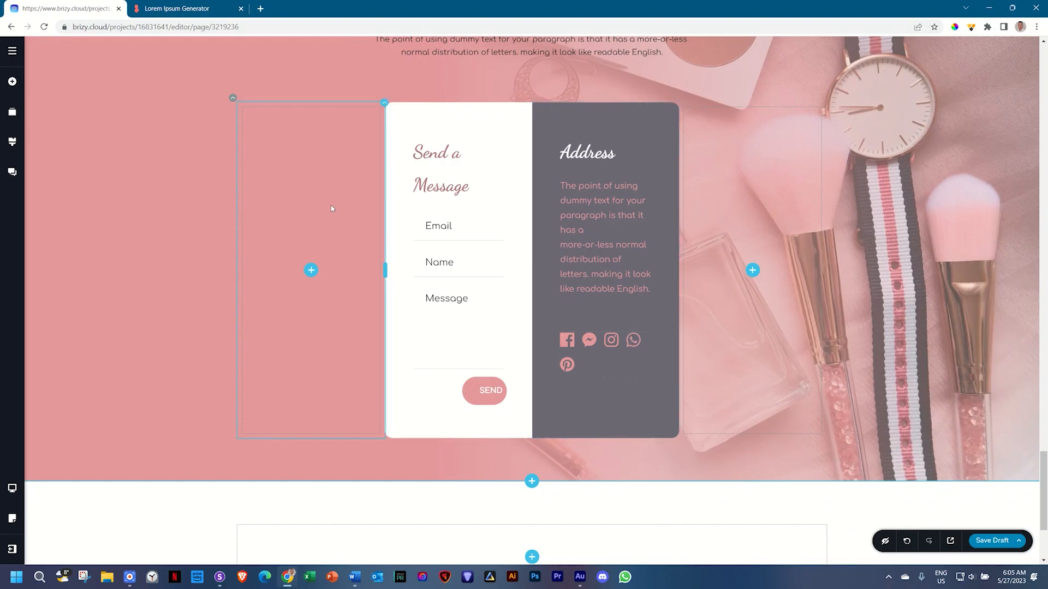
# - Delete the two empty columns from the new row and widen the message form column relative to the Address column
pyautogui.rightClick(332, 183)
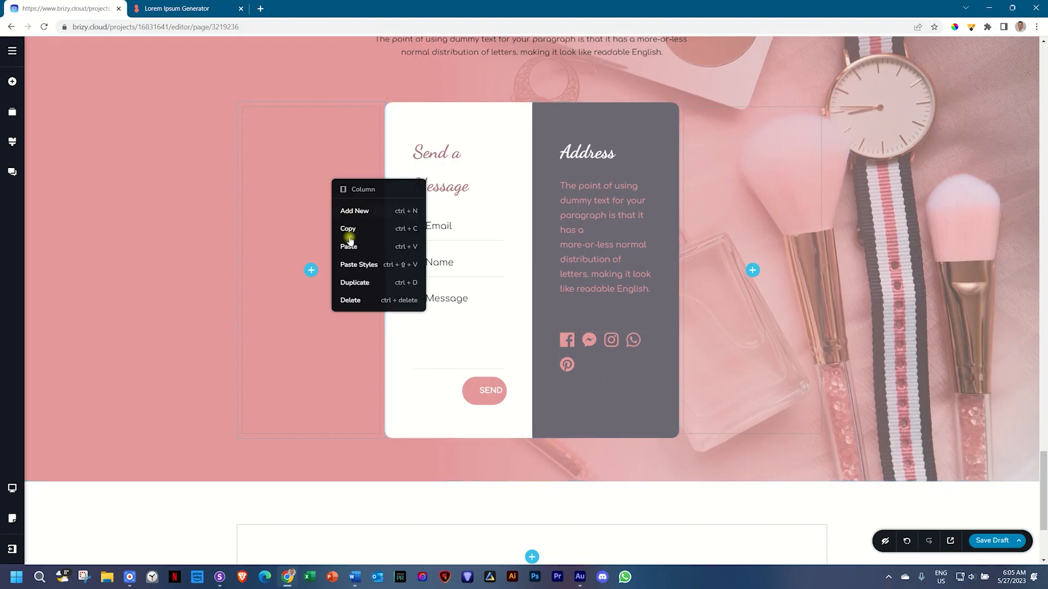
pyautogui.click(348, 302)
pyautogui.rightClick(712, 195)
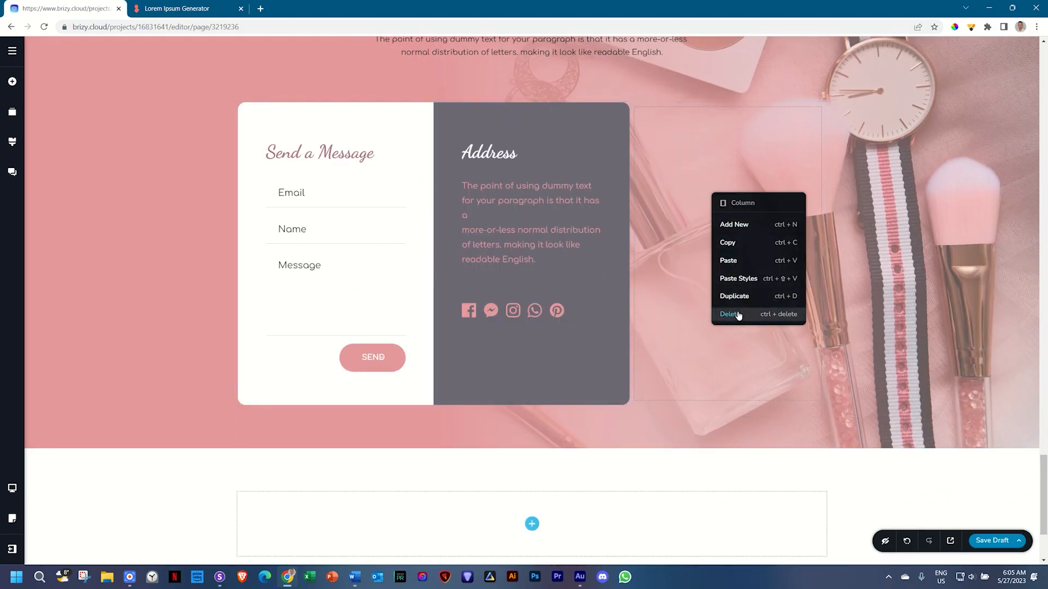
pyautogui.click(738, 313)
pyautogui.moveTo(533, 255); pyautogui.dragTo(592, 255)
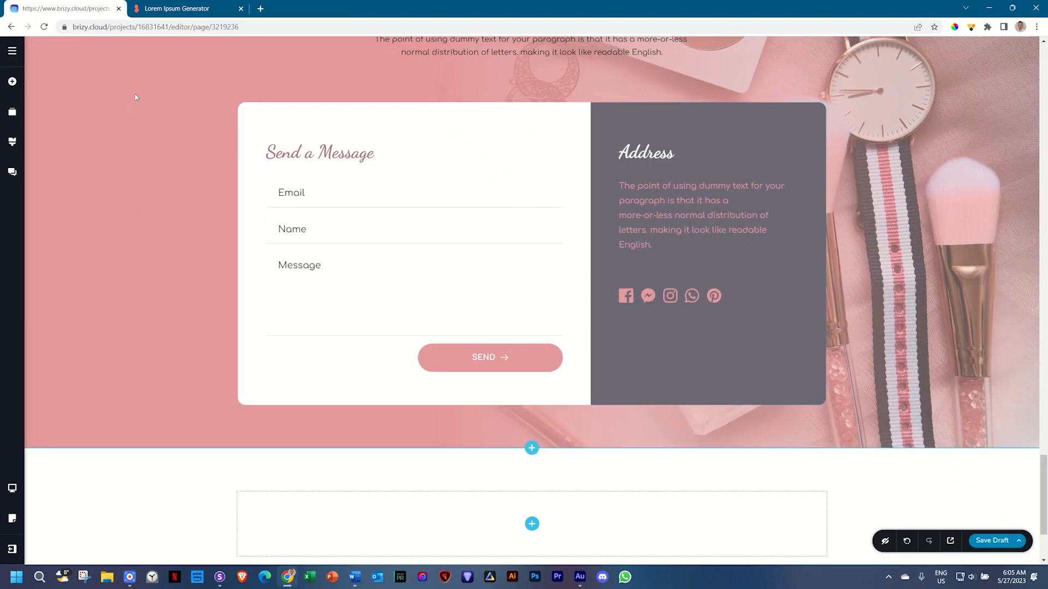
# - Set the contact row's bottom margin to -250 px so the card overlaps the blank block below
pyautogui.click(233, 98)
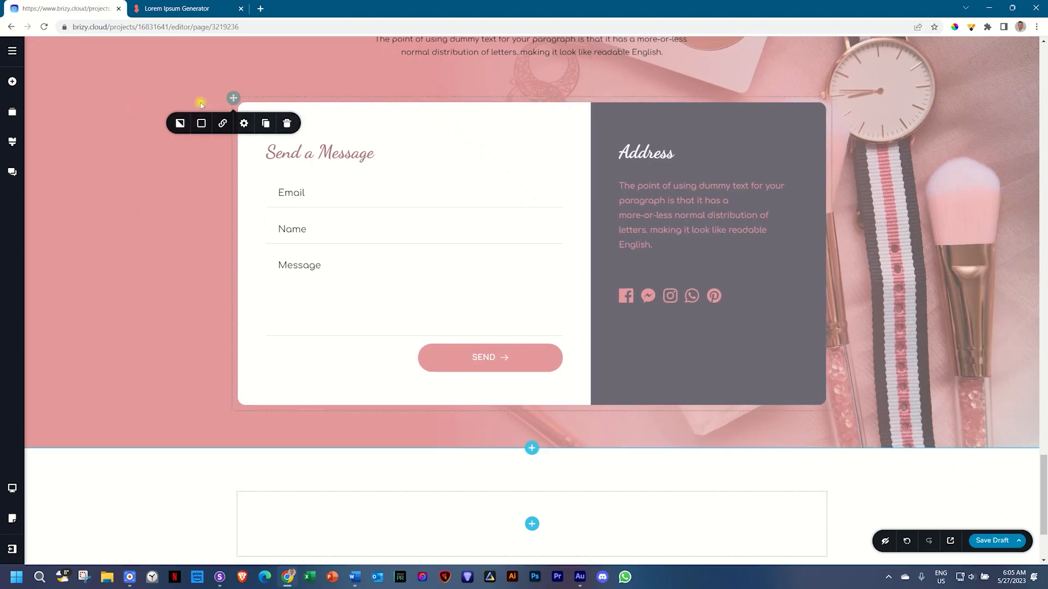
pyautogui.click(248, 128)
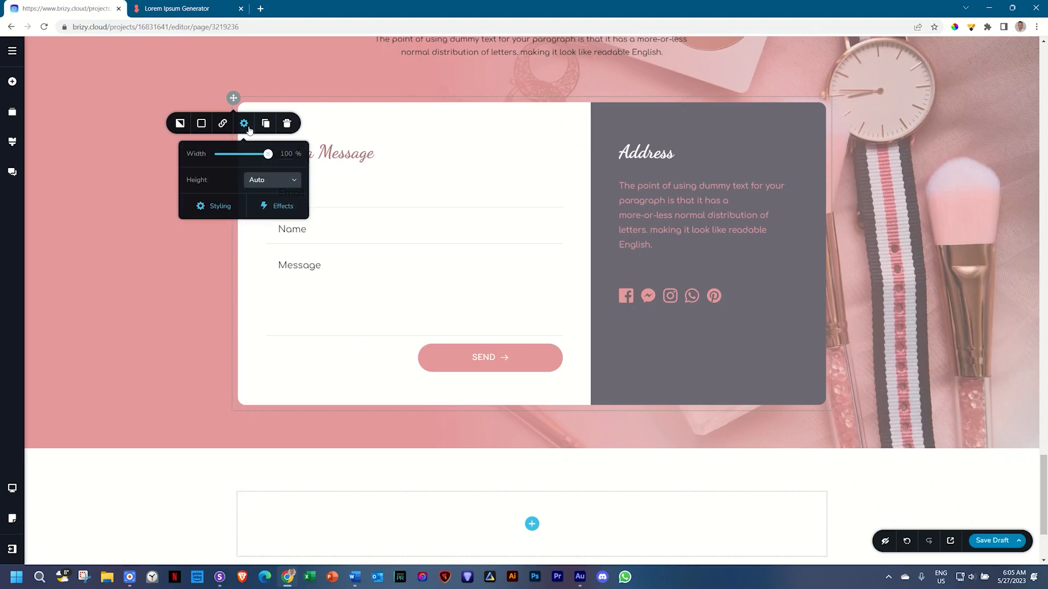
pyautogui.click(218, 204)
pyautogui.click(1024, 166)
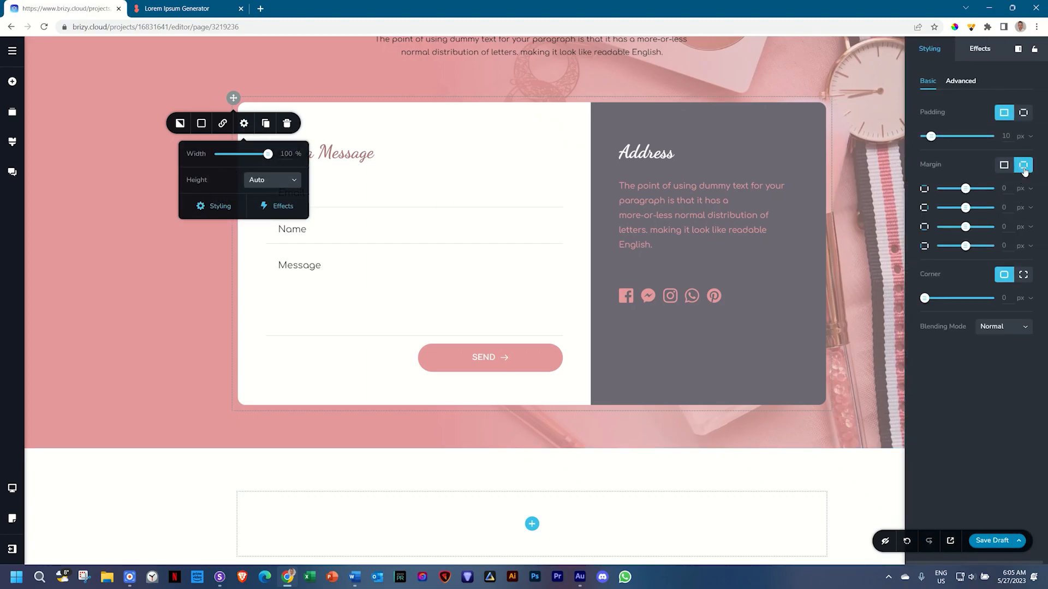
pyautogui.moveTo(966, 228); pyautogui.dragTo(942, 227)
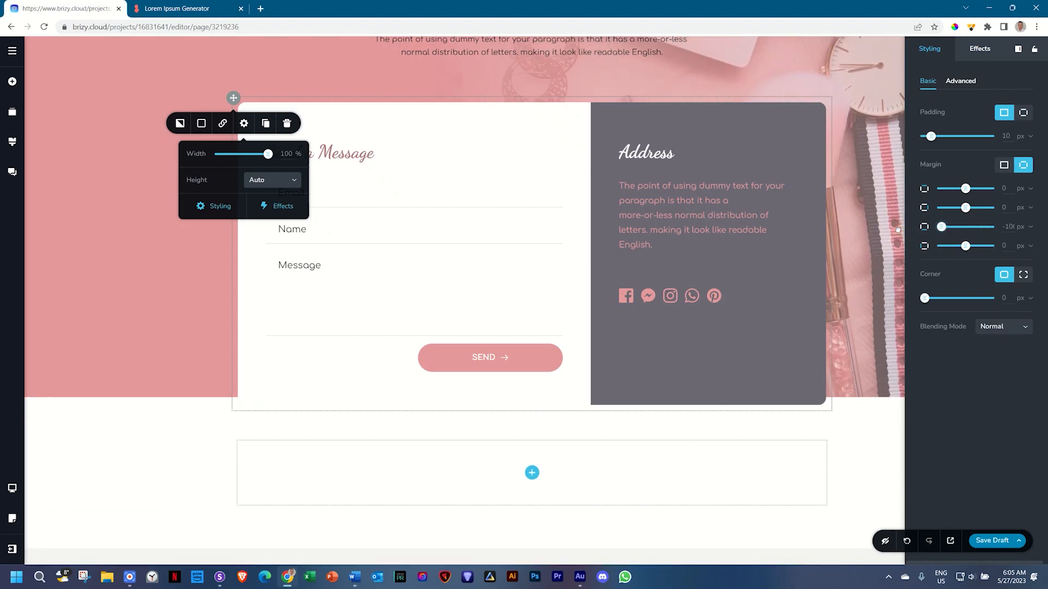
pyautogui.doubleClick(1010, 226)
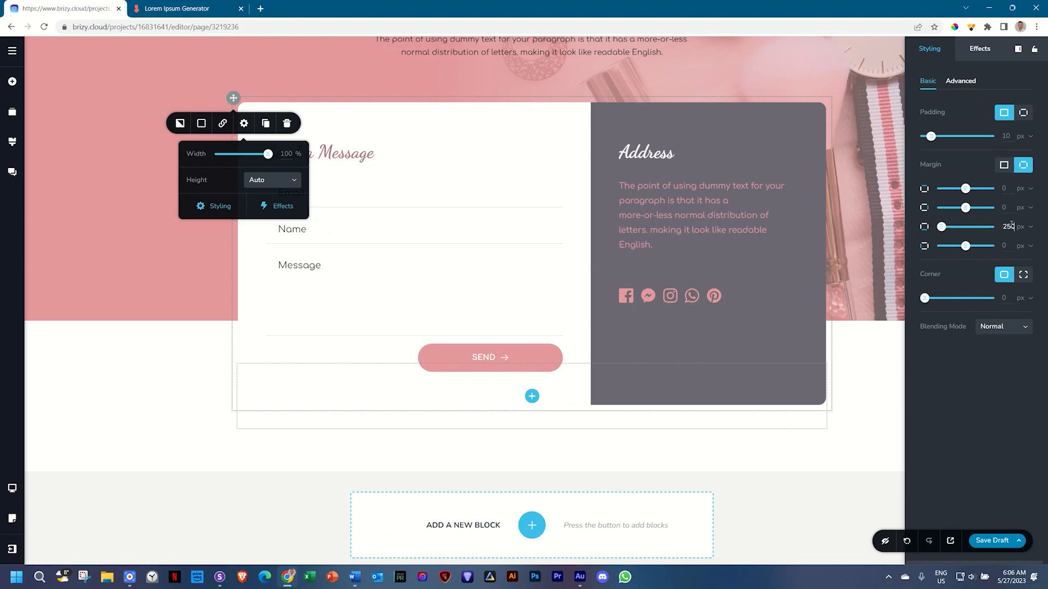
pyautogui.click(856, 440)
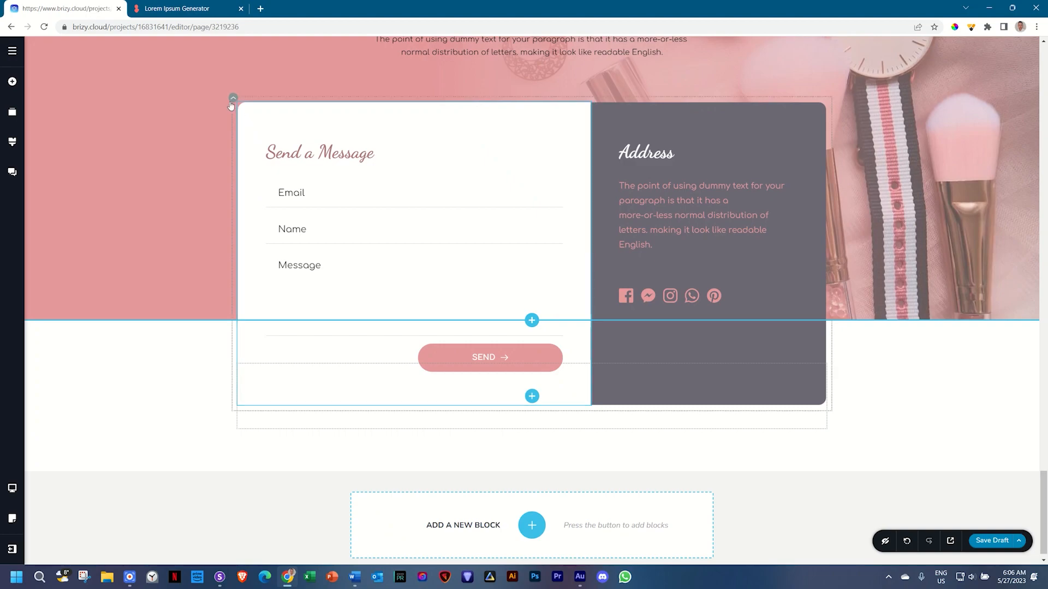
# - Add a soft outset shadow beneath the contact row, with 13 blur, a negative spread and a vertical offset of 28
pyautogui.click(232, 103)
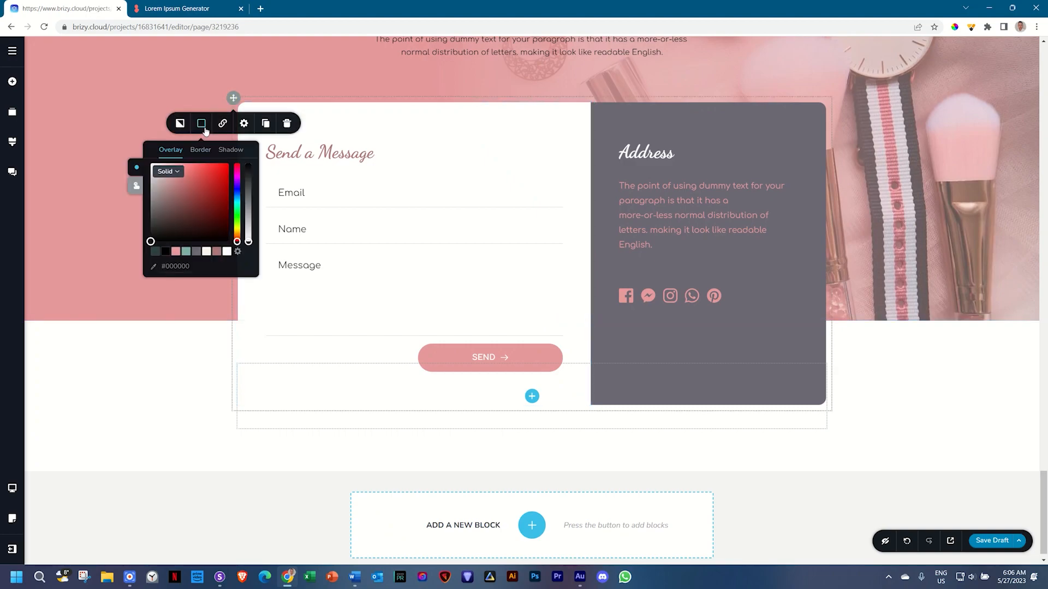
pyautogui.click(230, 151)
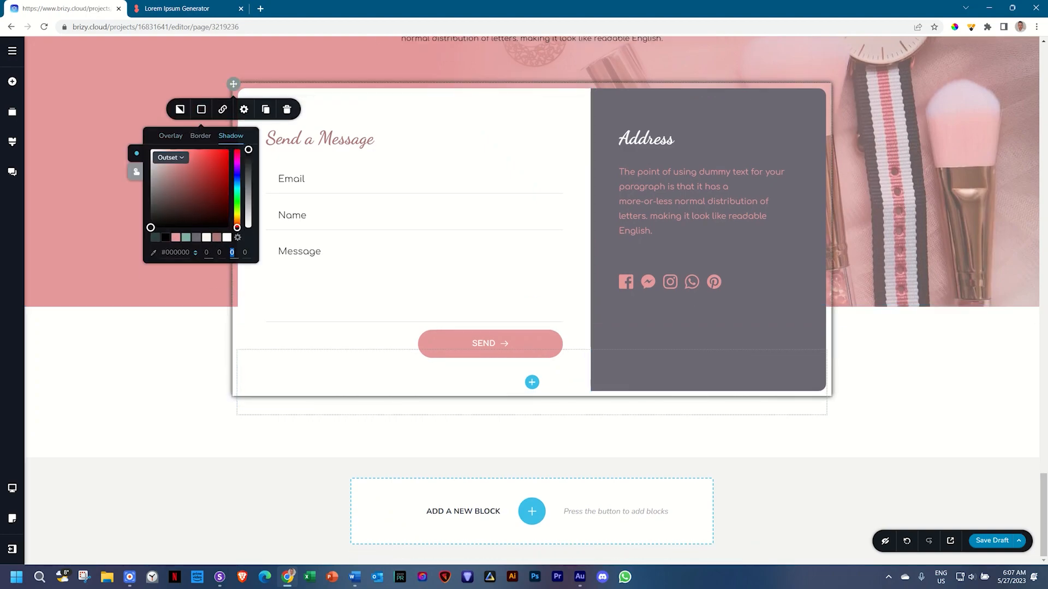
pyautogui.press('Tab')
pyautogui.write('1')
pyautogui.write('20')
pyautogui.press('Tab')
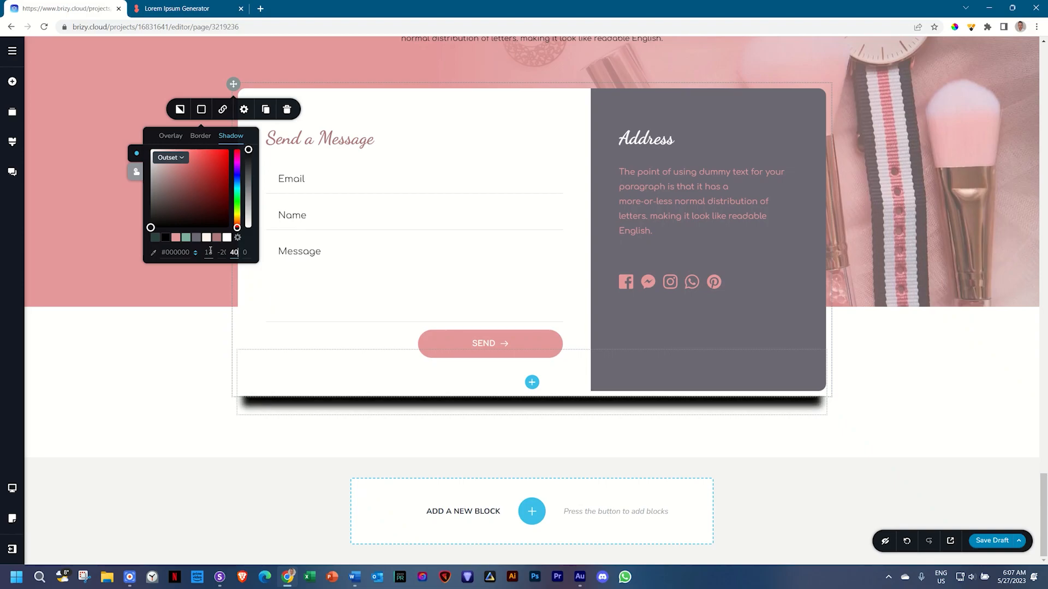
pyautogui.click(234, 252)
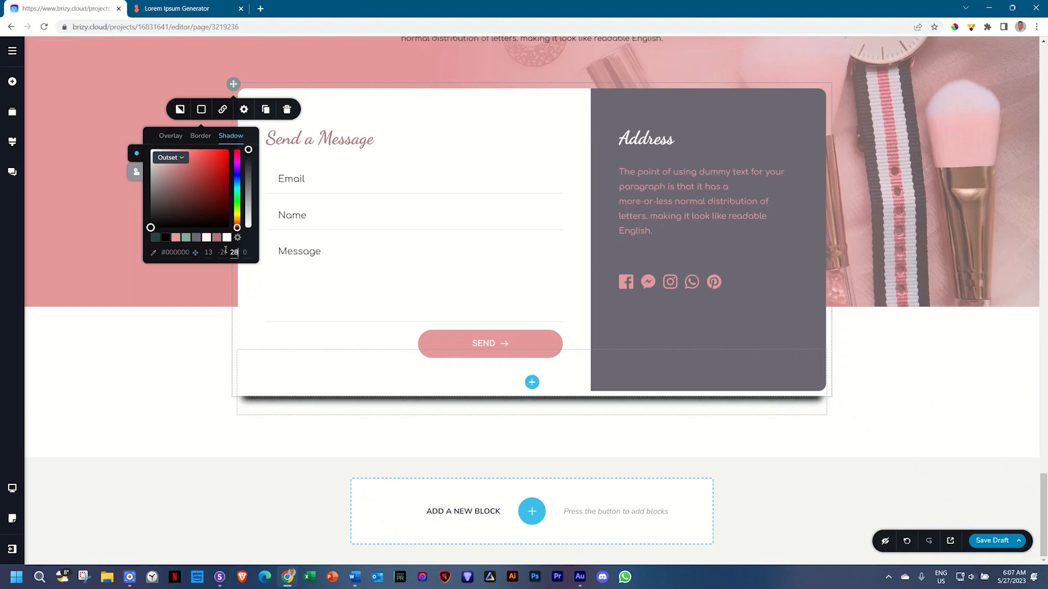
pyautogui.doubleClick(222, 252)
pyautogui.write('1')
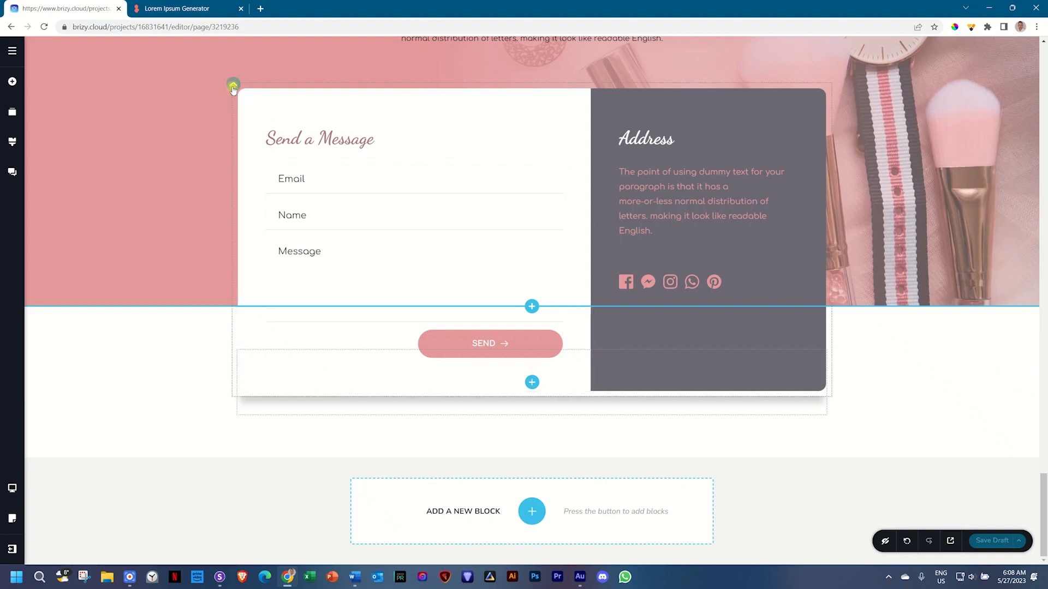
# - Set the contact row's padding to 0 px so its shadow fits the card's edges
pyautogui.click(233, 87)
pyautogui.click(244, 109)
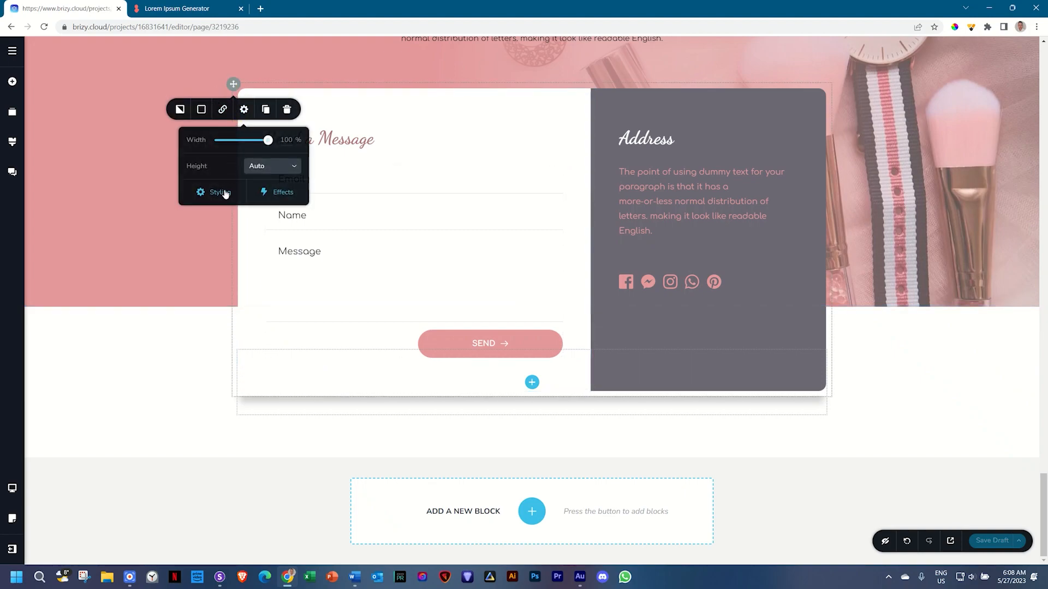
pyautogui.click(221, 192)
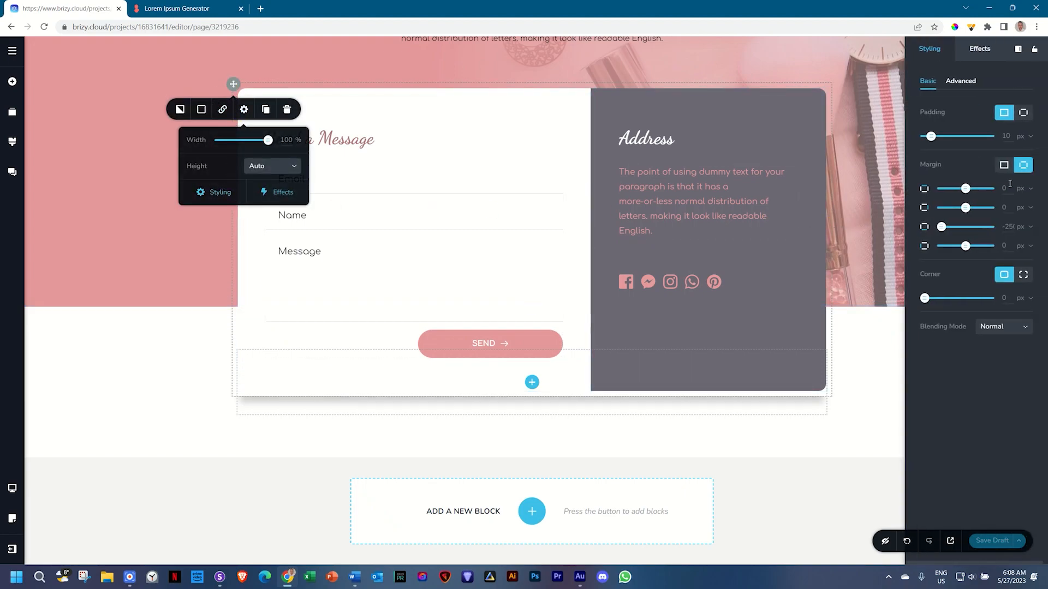
pyautogui.moveTo(930, 138); pyautogui.dragTo(922, 138)
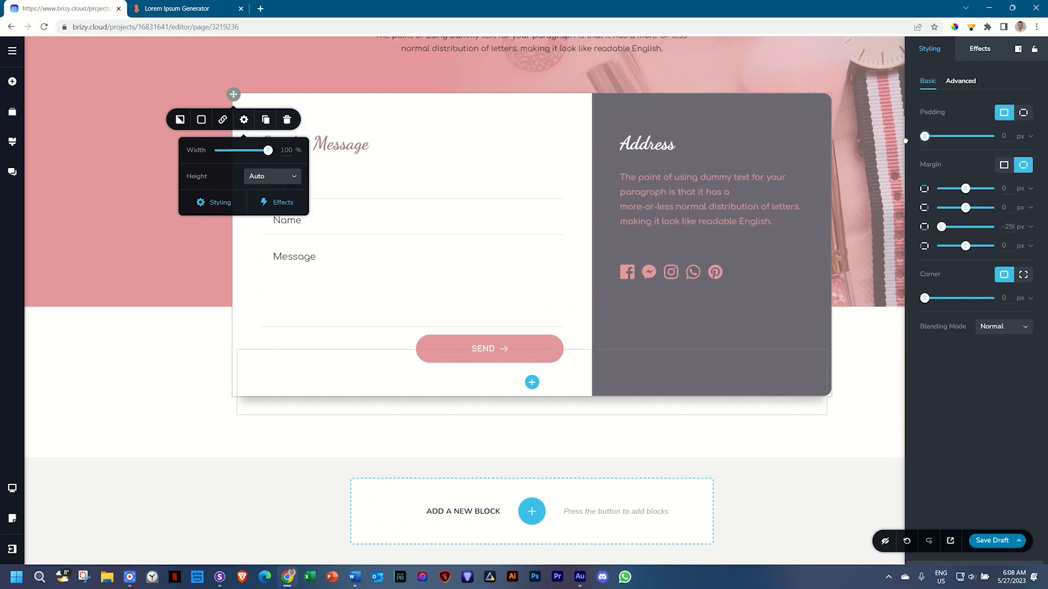
pyautogui.click(872, 357)
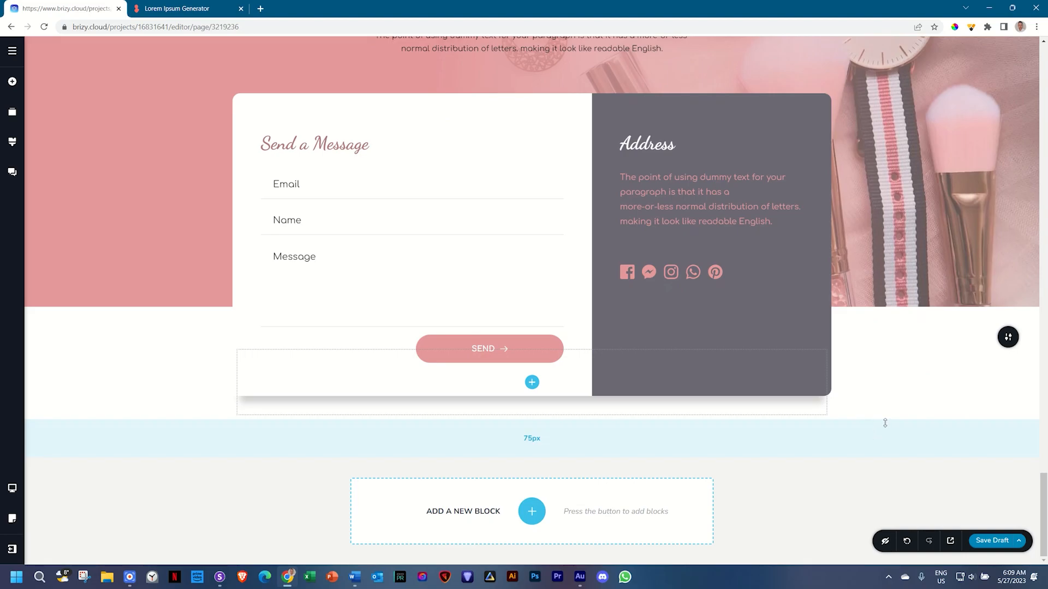
# - Review the page's sections from the hero down to Our Team
pyautogui.scroll(15, 887, 423)
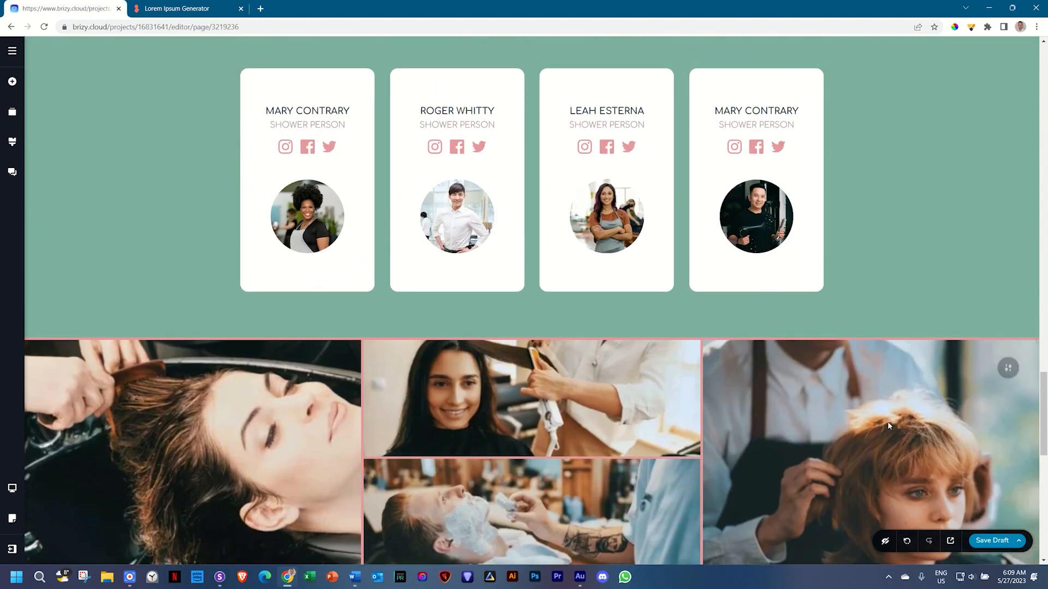
pyautogui.scroll(20, 889, 426)
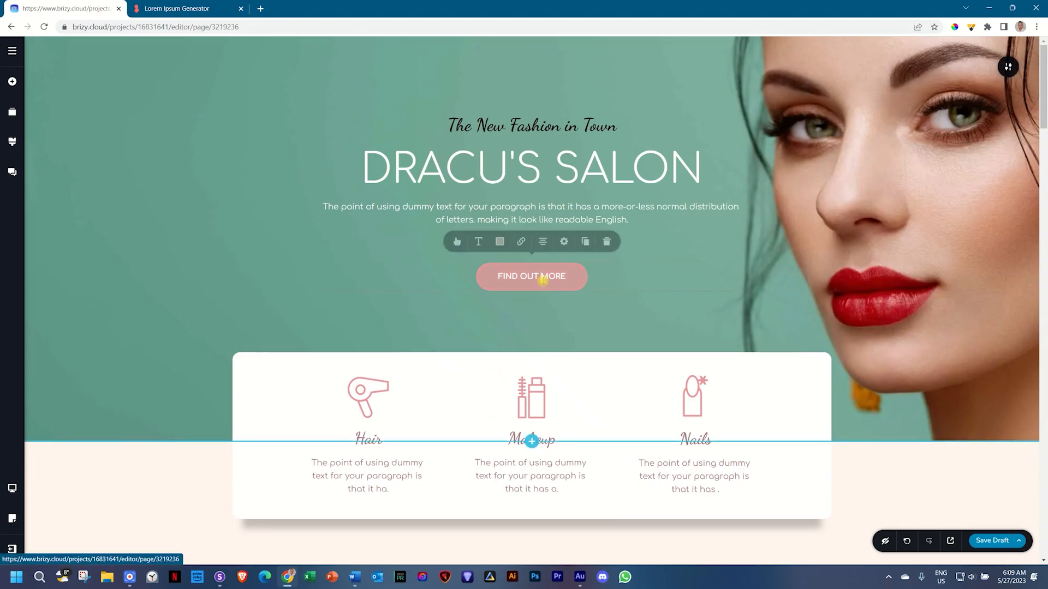
pyautogui.scroll(-5, 774, 294)
pyautogui.scroll(-11, 774, 298)
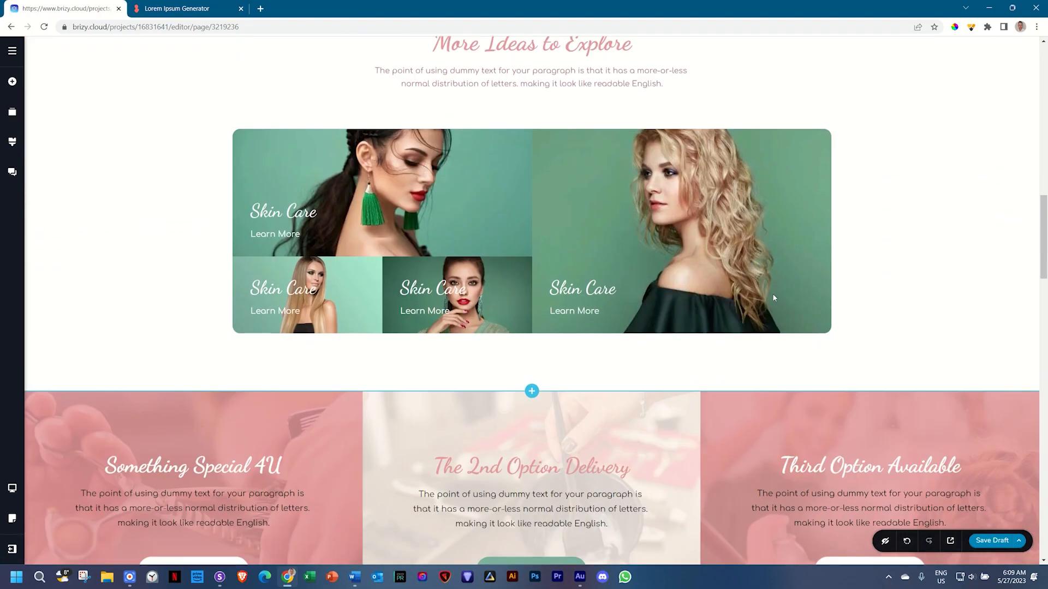
pyautogui.scroll(-7, 773, 298)
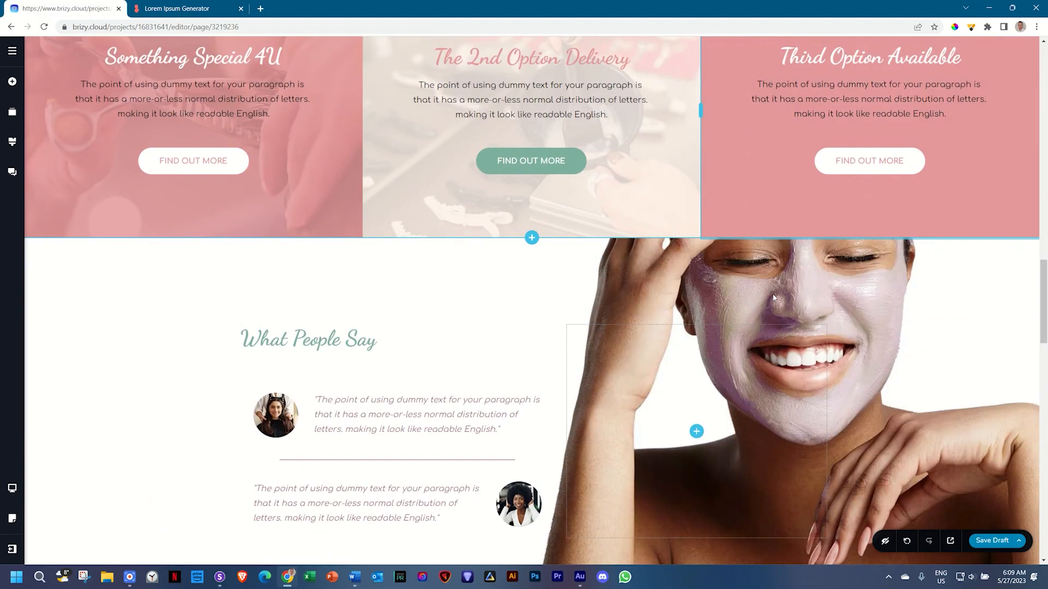
pyautogui.scroll(-4, 512, 287)
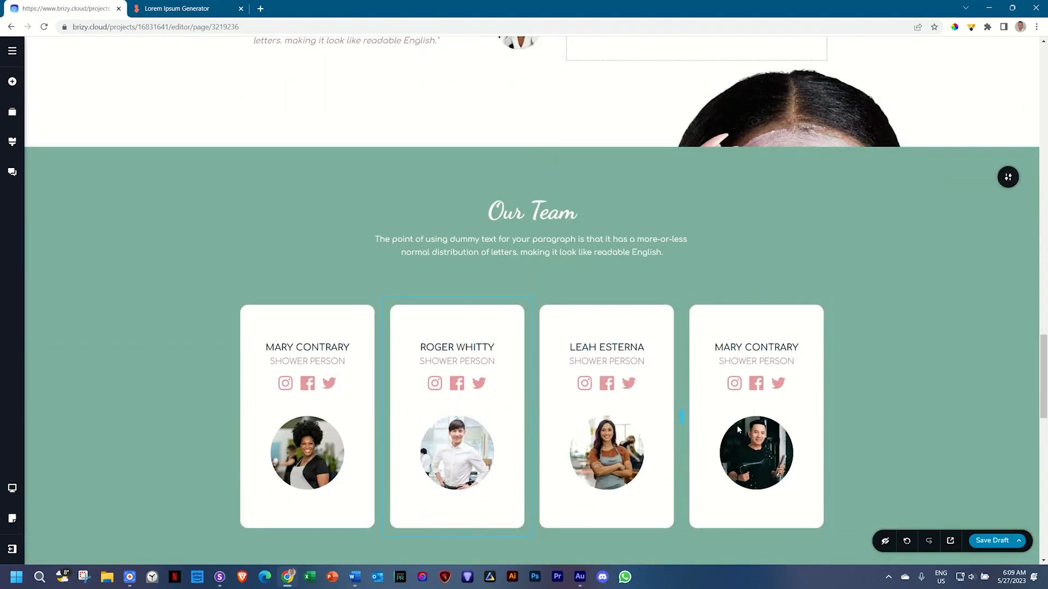
# - Check the contact section at the page's end and switch the editor to tablet view
pyautogui.scroll(-5, 875, 424)
pyautogui.scroll(-10, 876, 423)
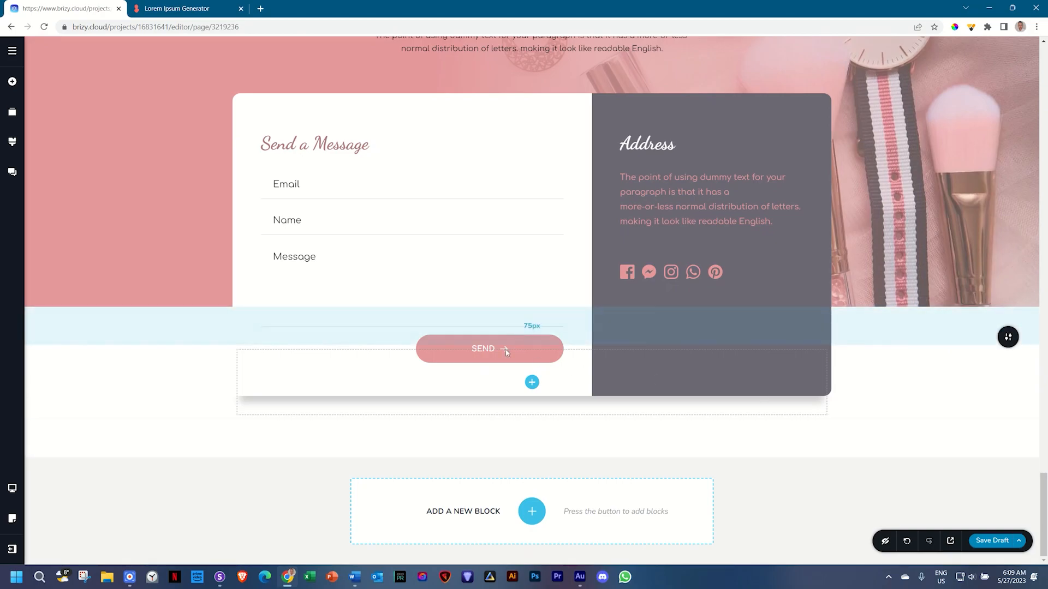
pyautogui.scroll(20, 884, 390)
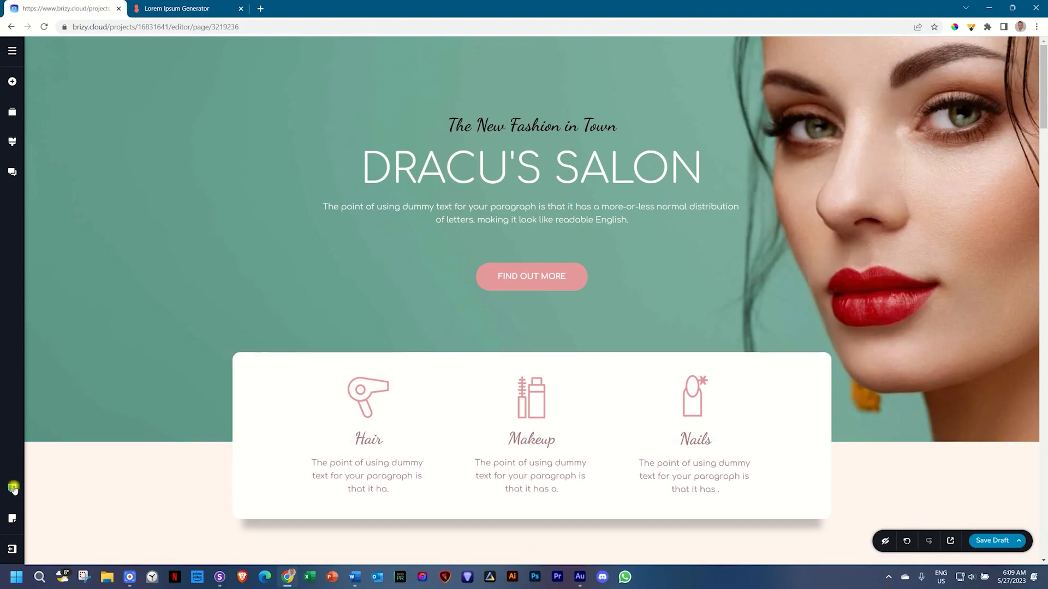
pyautogui.moveTo(12, 488)
pyautogui.click(63, 488)
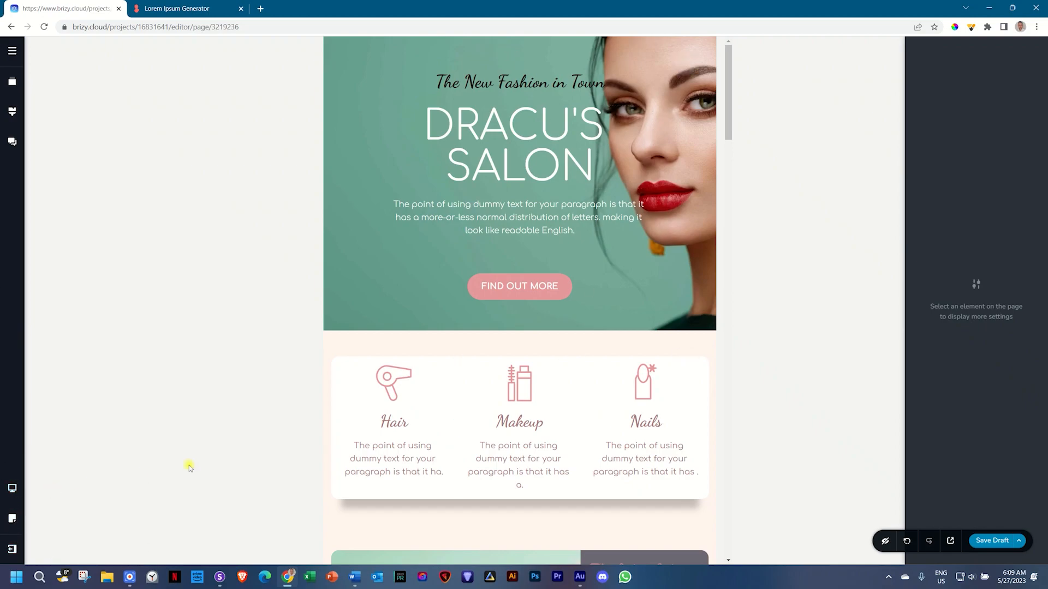
# - Set the hero block's content width to 86% for tablet
pyautogui.click(511, 118)
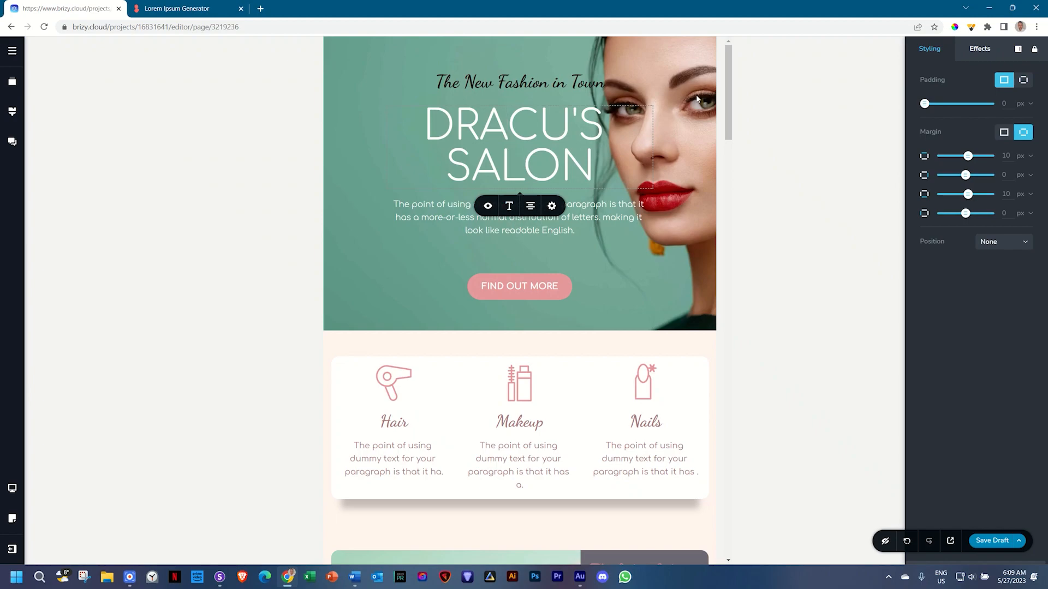
pyautogui.click(668, 104)
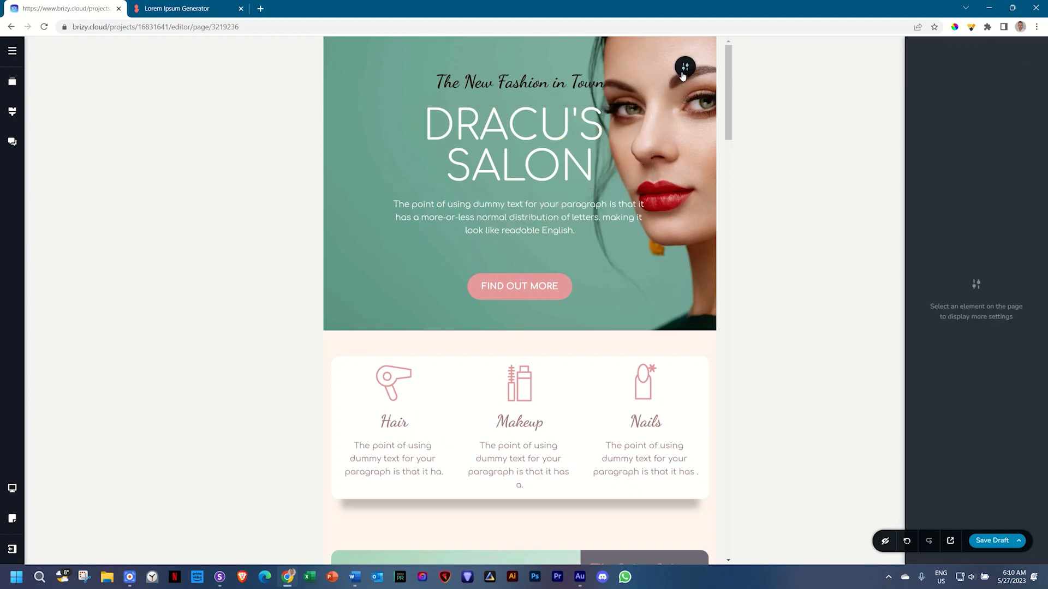
pyautogui.click(684, 68)
pyautogui.click(682, 67)
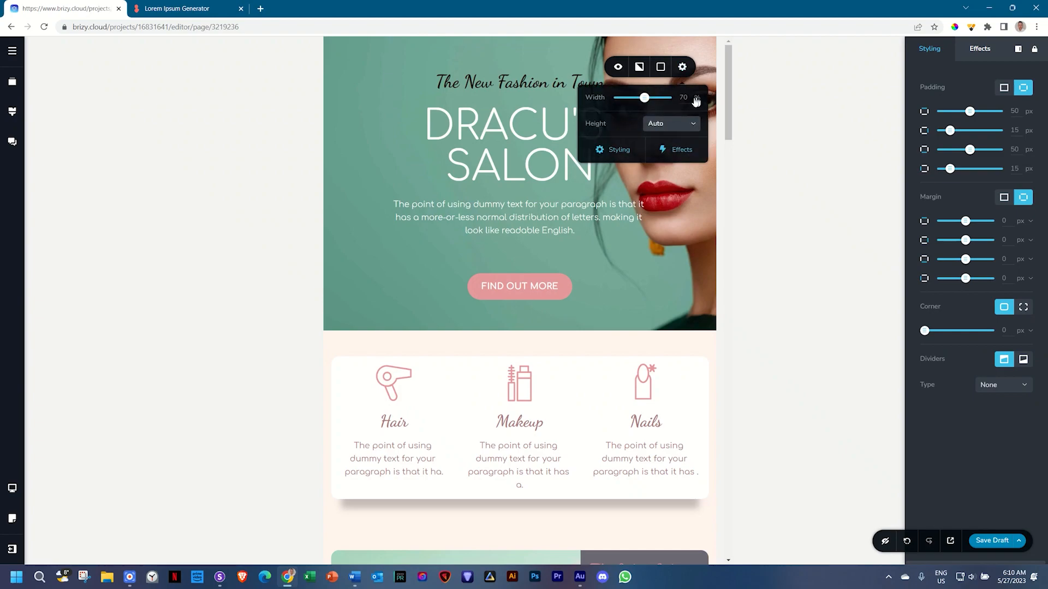
pyautogui.moveTo(649, 101); pyautogui.dragTo(656, 98)
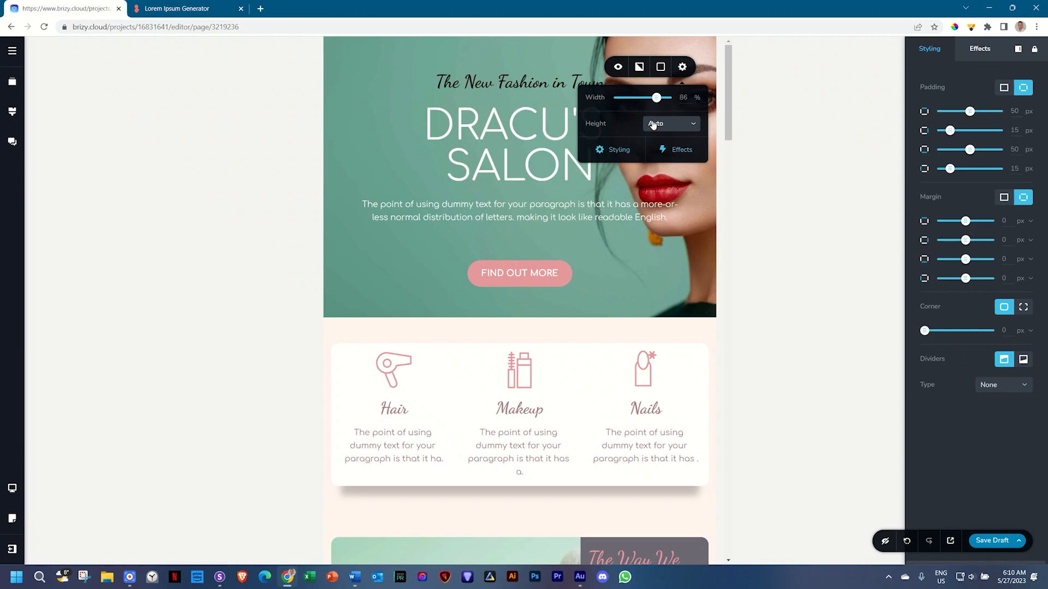
# - Set the DRACU'S SALON heading's font size to 64 px for tablet so it fits on one line
pyautogui.click(566, 128)
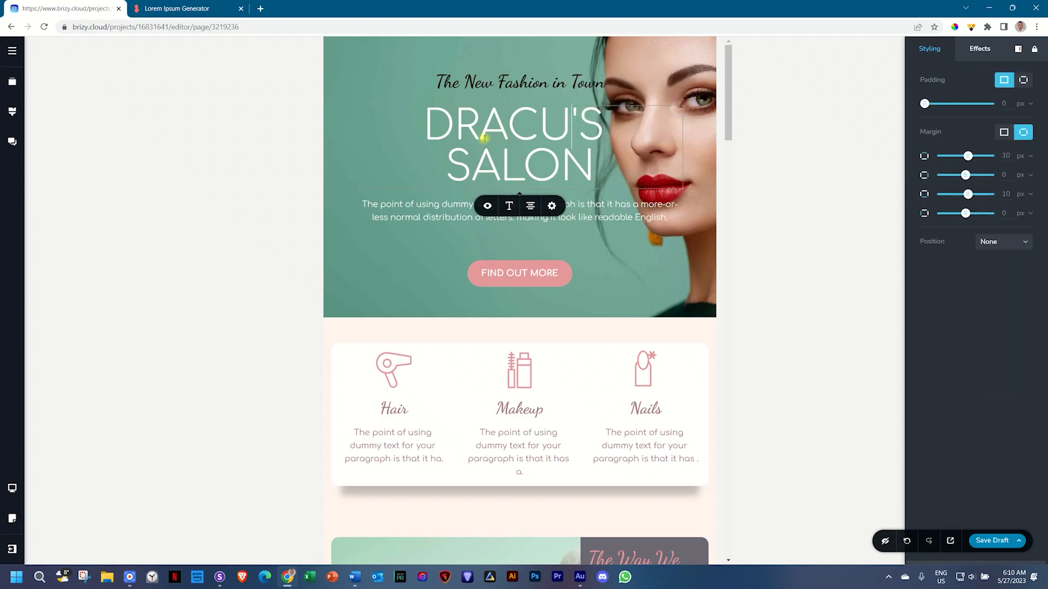
pyautogui.click(509, 206)
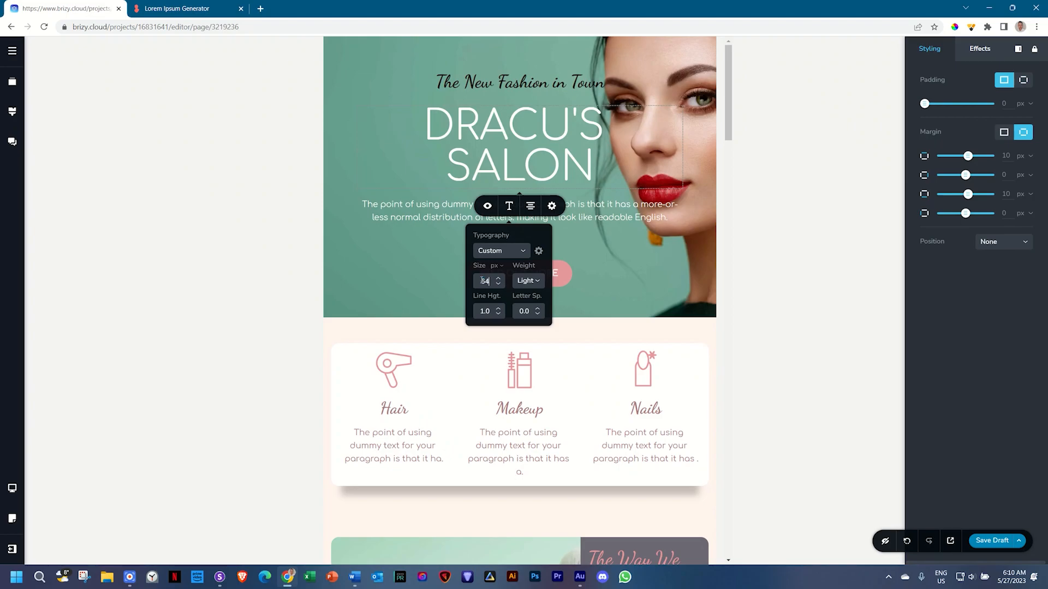
pyautogui.click(563, 186)
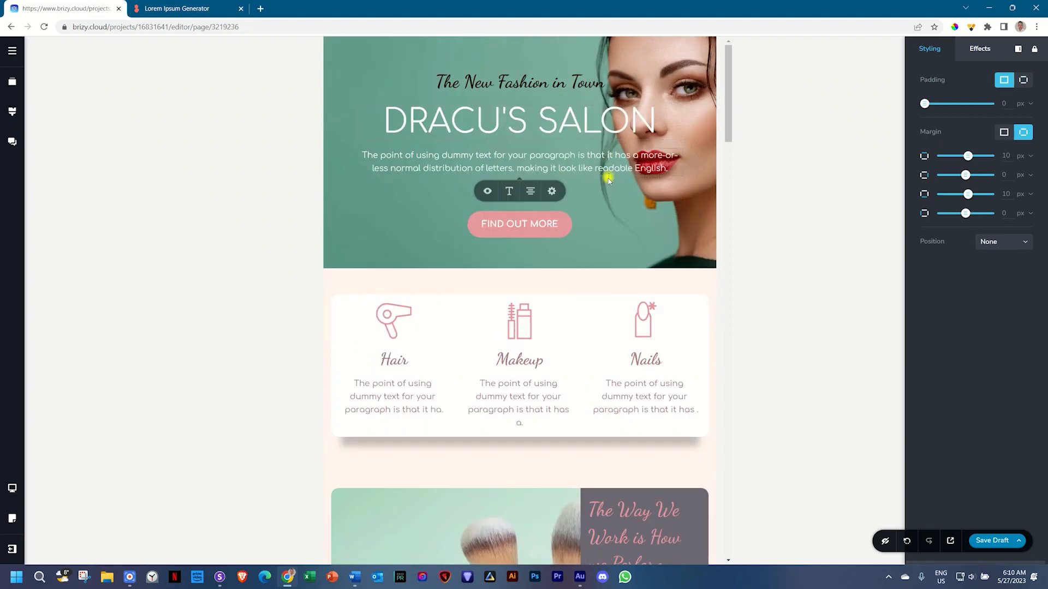
# - Increase the hero block's tablet padding to 75 px at its upper edge and 73 px at its lower edge
pyautogui.click(603, 253)
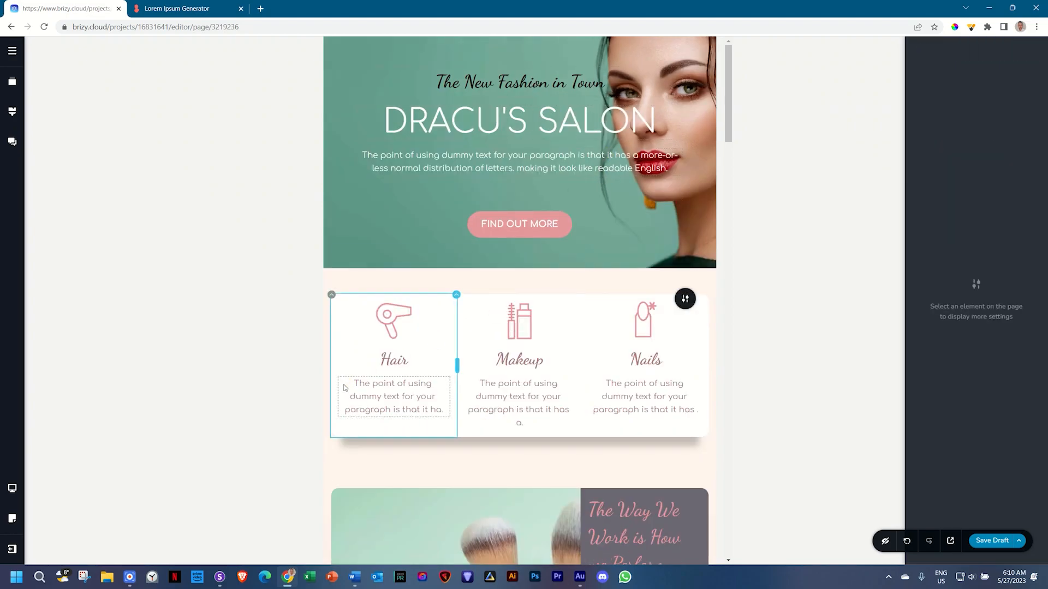
pyautogui.moveTo(505, 51); pyautogui.dragTo(505, 59)
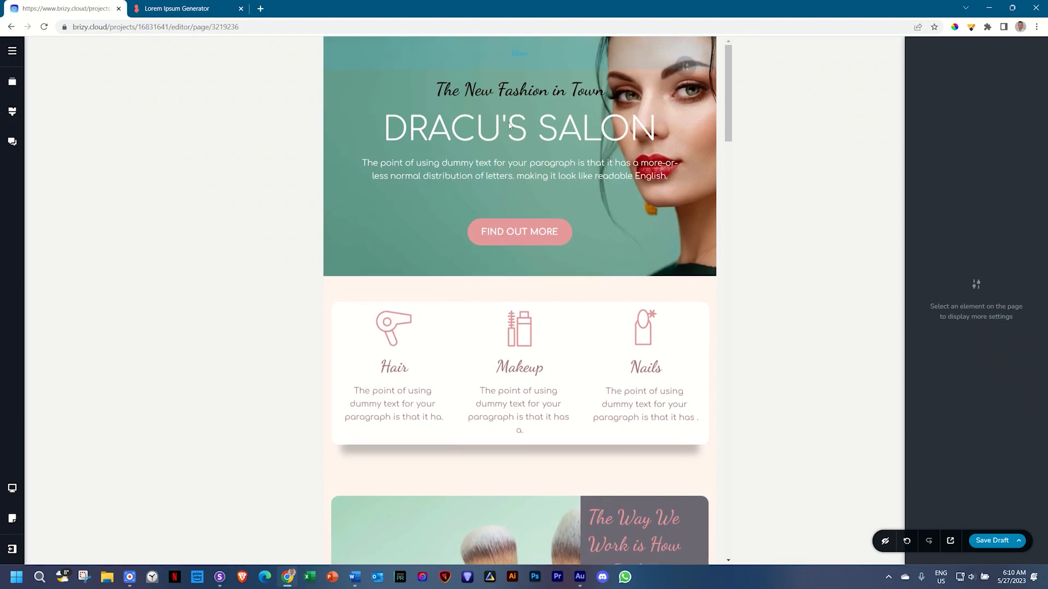
pyautogui.moveTo(535, 273); pyautogui.dragTo(535, 288)
pyautogui.moveTo(524, 58); pyautogui.dragTo(524, 63)
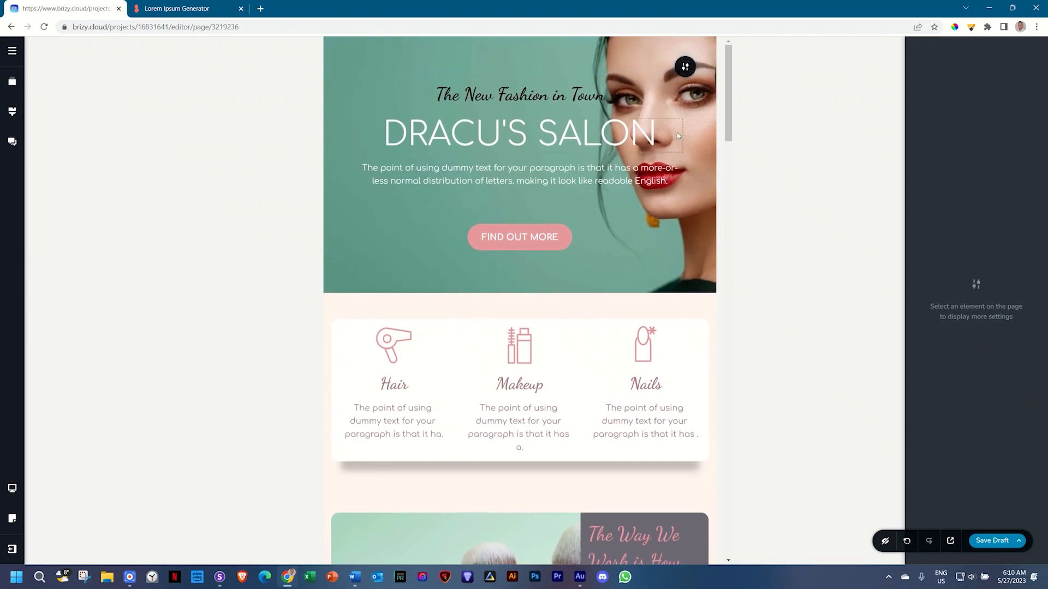
# - Move the focal point of the hero's background image to its far right edge so more of the face shows
pyautogui.click(685, 67)
pyautogui.click(639, 66)
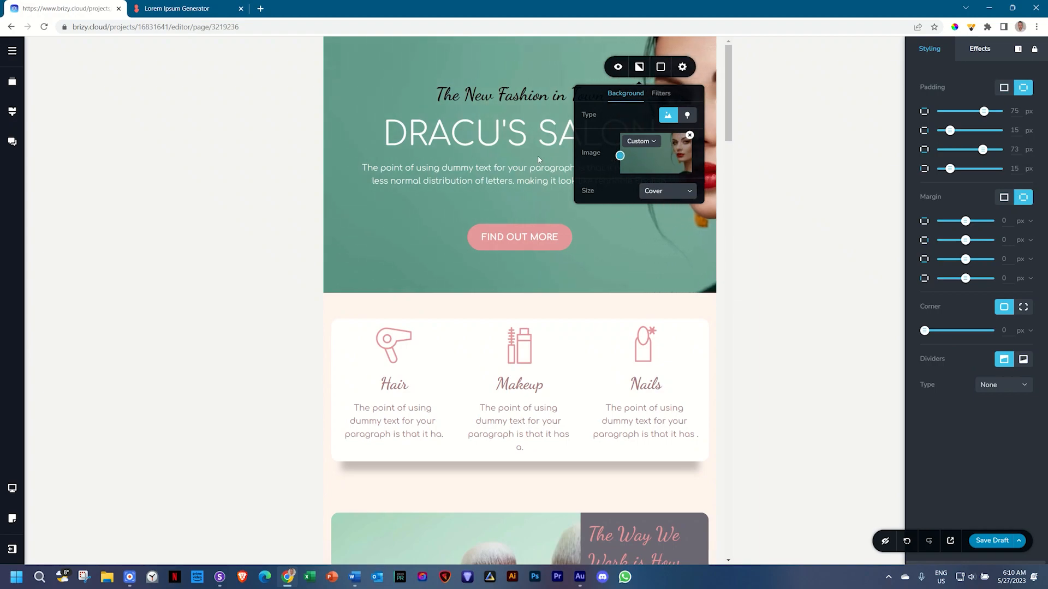
pyautogui.moveTo(620, 155); pyautogui.dragTo(698, 155)
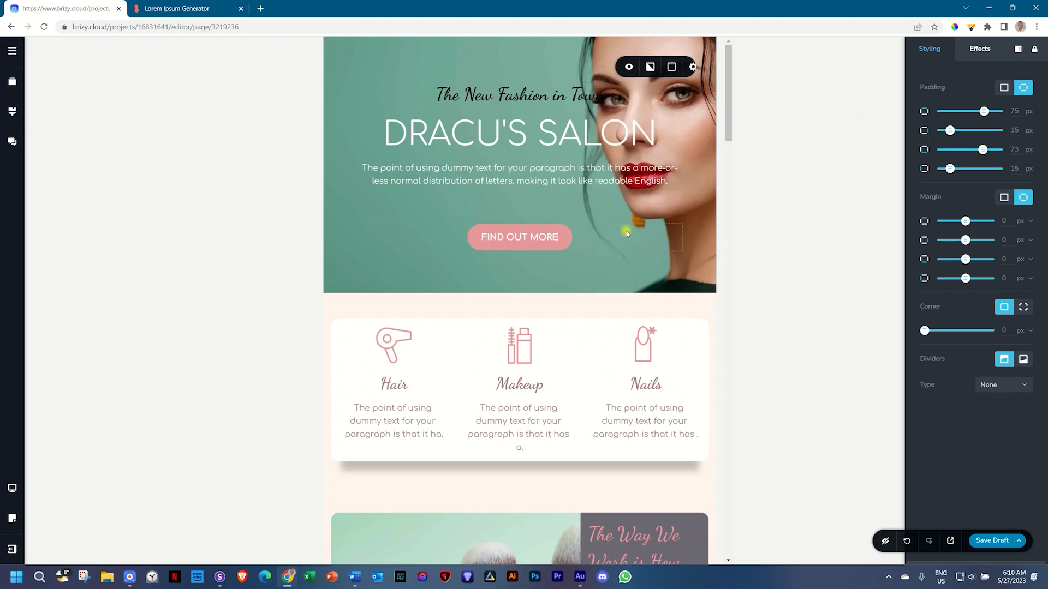
# - Check which typography style the hero's FIND OUT MORE button uses in tablet view
pyautogui.click(519, 238)
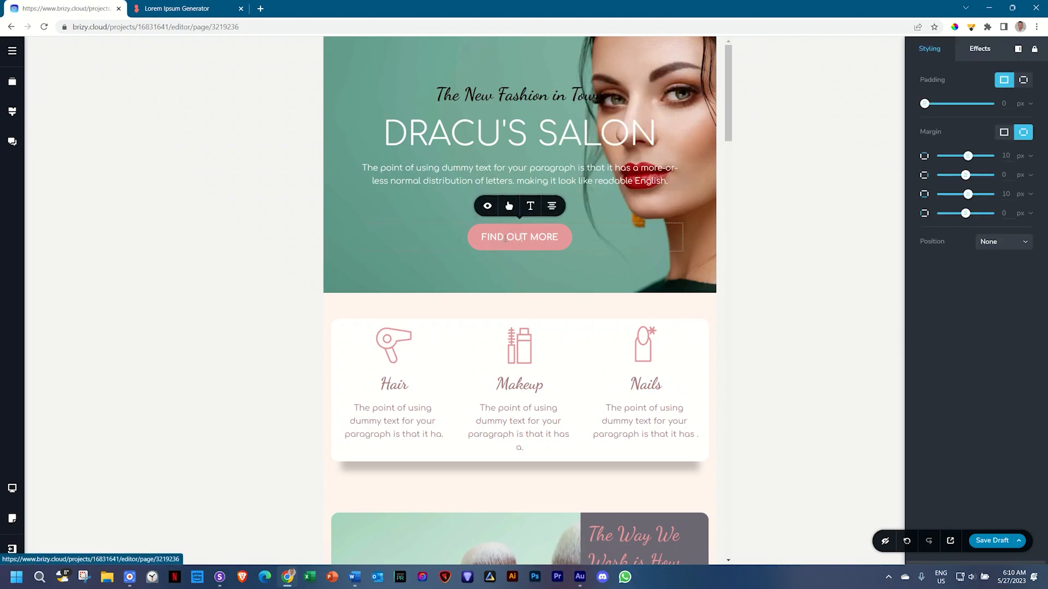
pyautogui.click(529, 205)
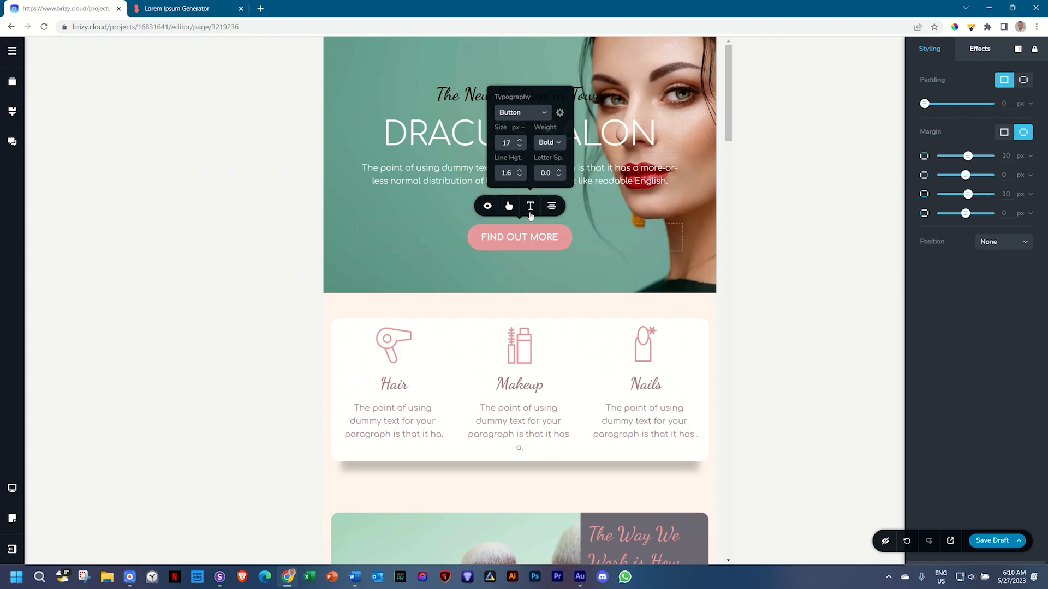
pyautogui.click(513, 239)
# - Open the global Button text style for tablet, try a 16 px font size and return it to 17 px
pyautogui.click(13, 111)
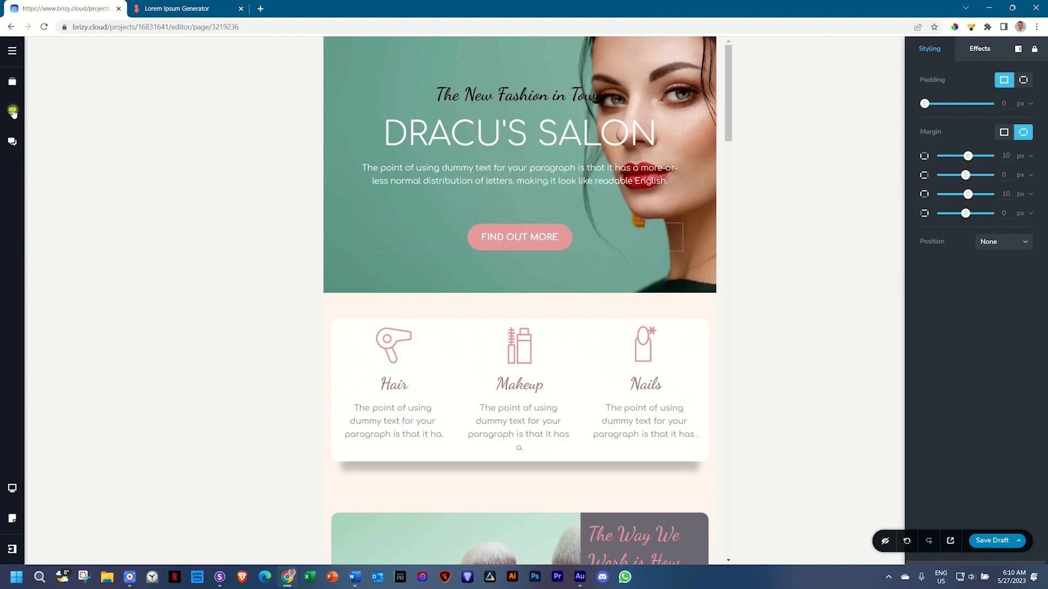
pyautogui.scroll(-1, 77, 360)
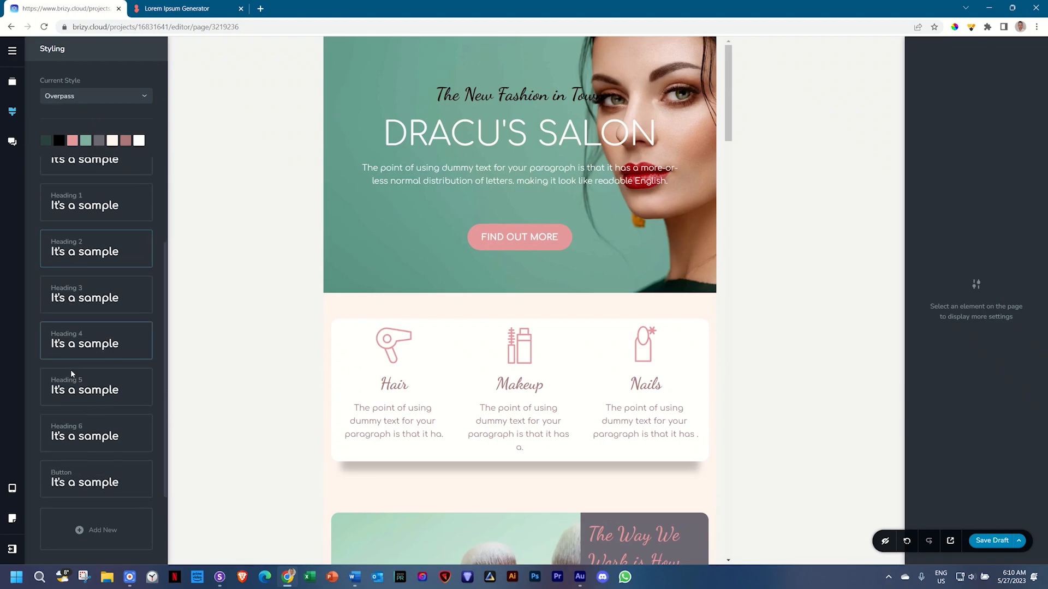
pyautogui.click(74, 480)
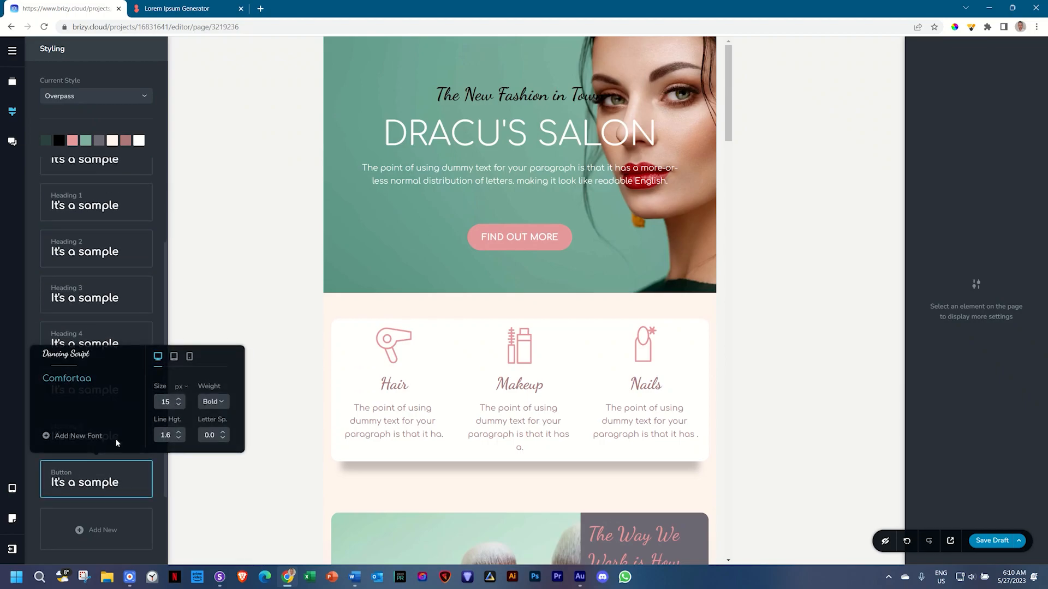
pyautogui.click(174, 361)
pyautogui.click(178, 405)
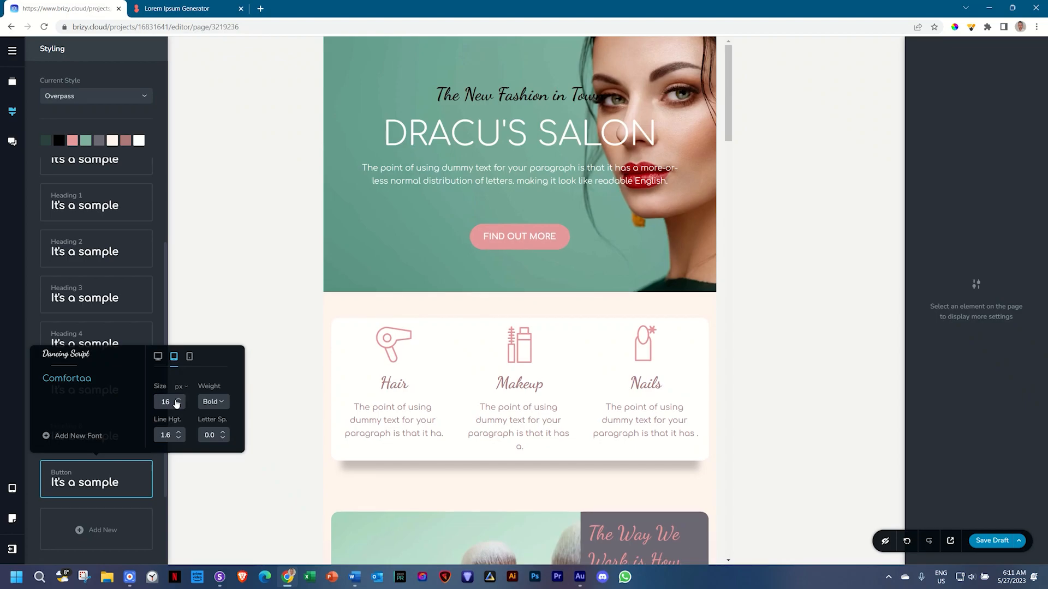
pyautogui.click(178, 399)
# - Set the global Button text style's letter spacing to 2.0 for tablet
pyautogui.click(224, 432)
pyautogui.click(224, 432)
pyautogui.click(223, 432)
pyautogui.click(224, 432)
pyautogui.click(223, 431)
pyautogui.click(224, 438)
pyautogui.click(224, 438)
pyautogui.click(224, 438)
pyautogui.click(224, 435)
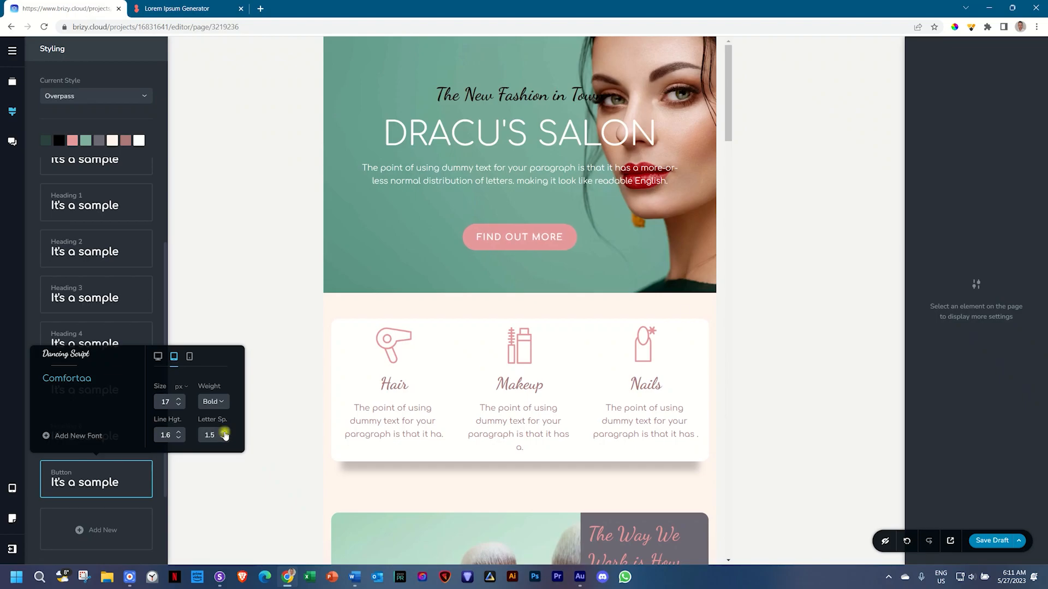
pyautogui.click(223, 435)
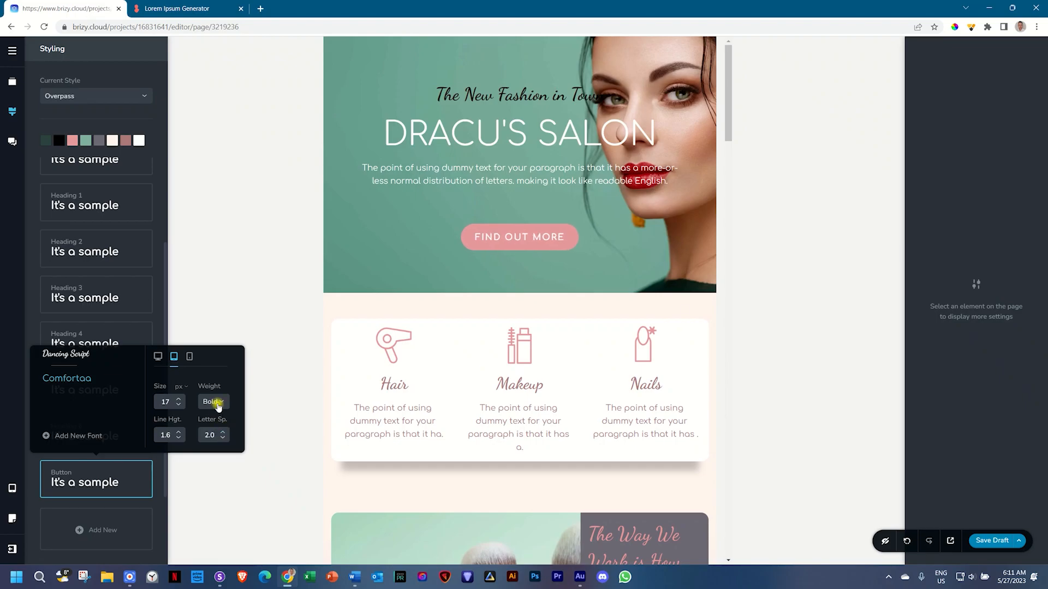
# - Set the tablet Button text style to Light weight, 18 px size and 1.5 line height
pyautogui.click(213, 402)
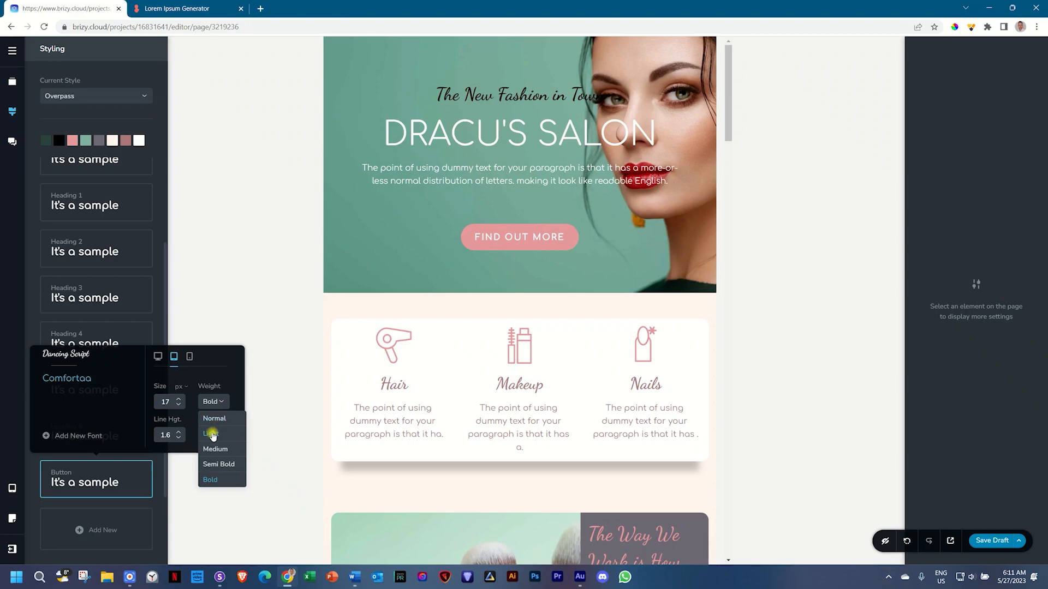
pyautogui.click(214, 434)
pyautogui.click(178, 398)
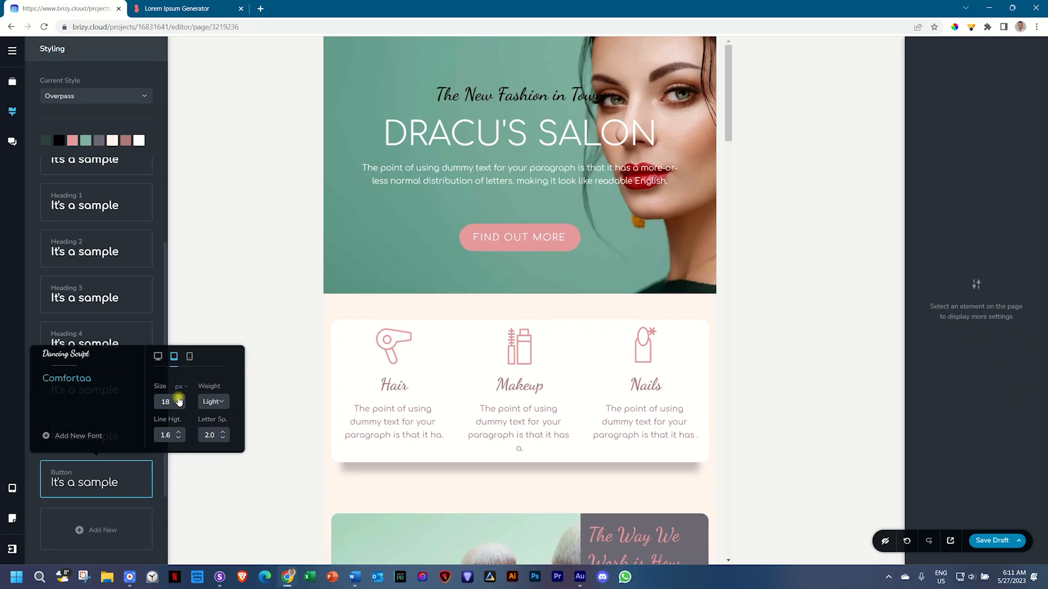
pyautogui.click(178, 438)
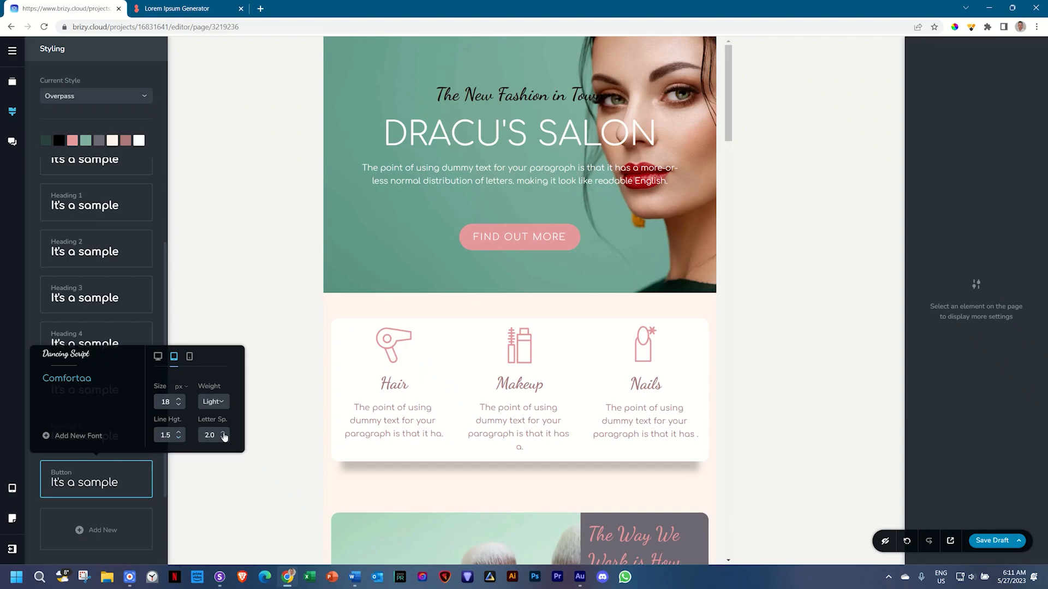
pyautogui.click(820, 388)
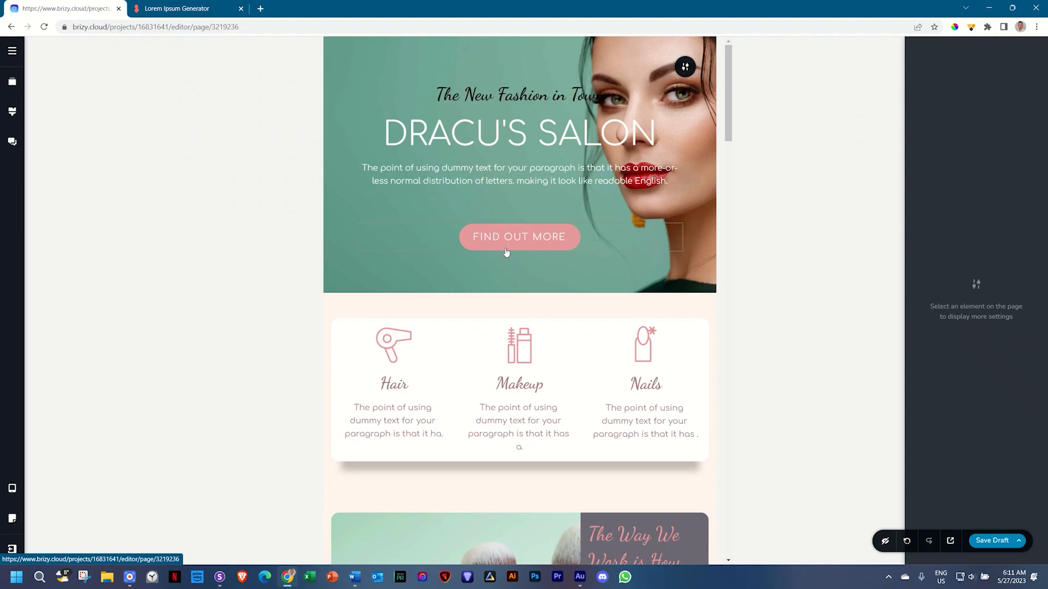
# - Switch the editor to mobile view and set the hero block's content width to 100%
pyautogui.click(11, 489)
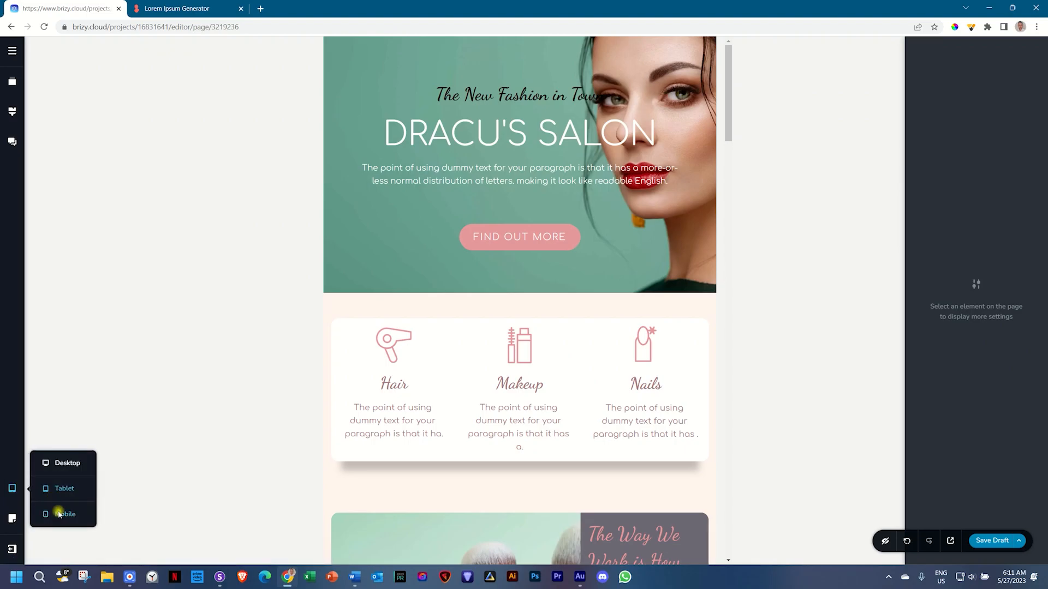
pyautogui.click(57, 513)
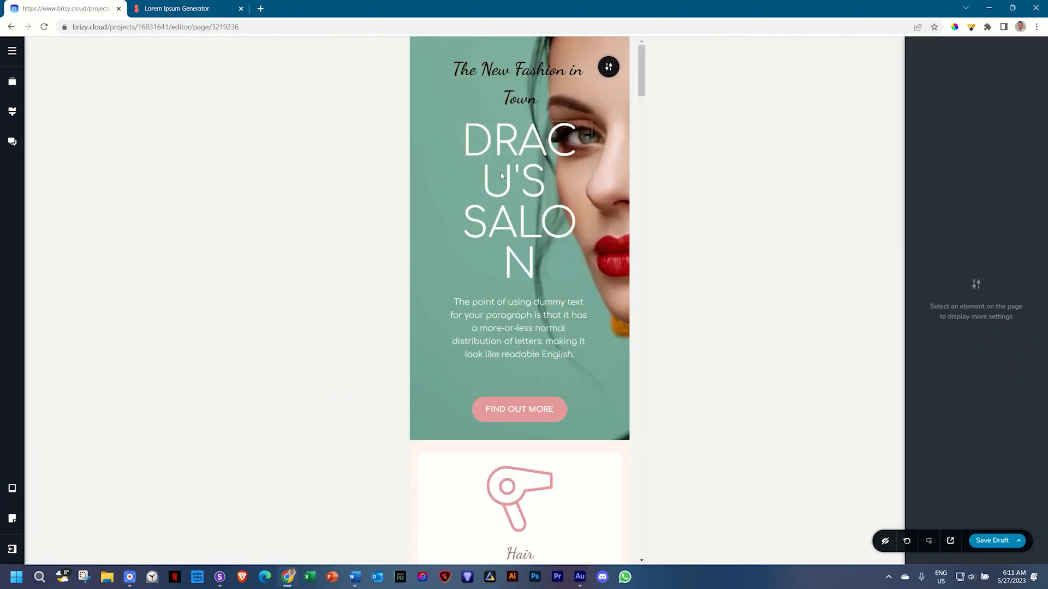
pyautogui.click(607, 69)
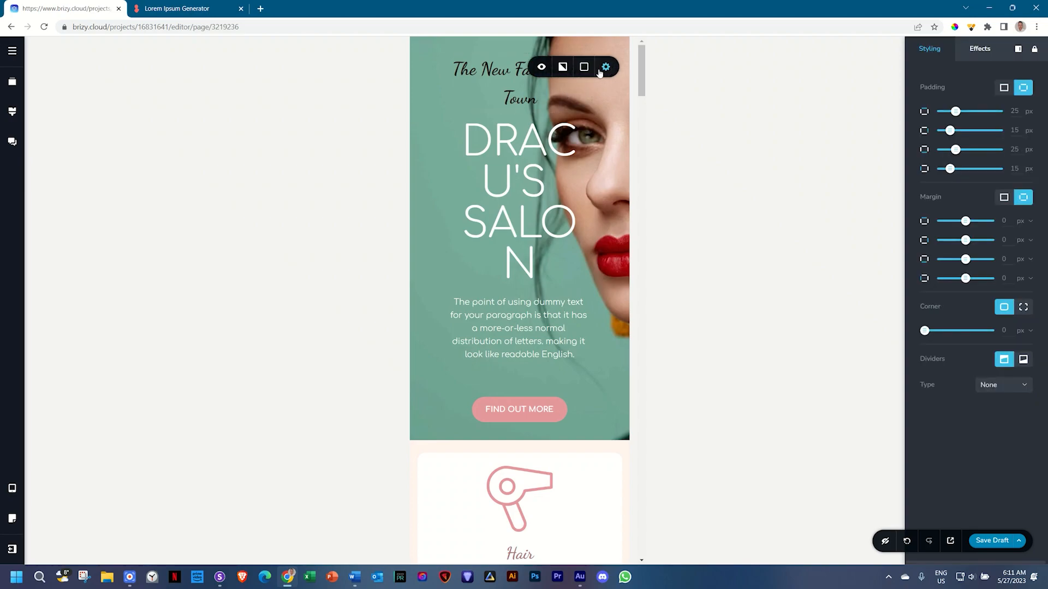
pyautogui.click(600, 71)
pyautogui.moveTo(560, 99); pyautogui.dragTo(584, 99)
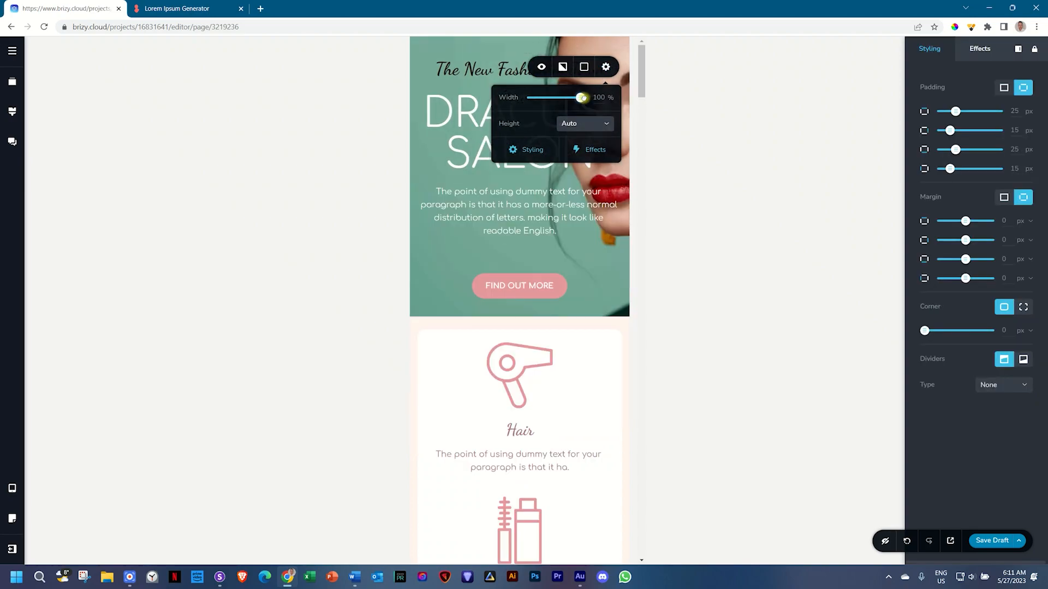
# - Reduce the font size of the hero's "The New Fashion in Town" line for mobile by several steps
pyautogui.click(556, 205)
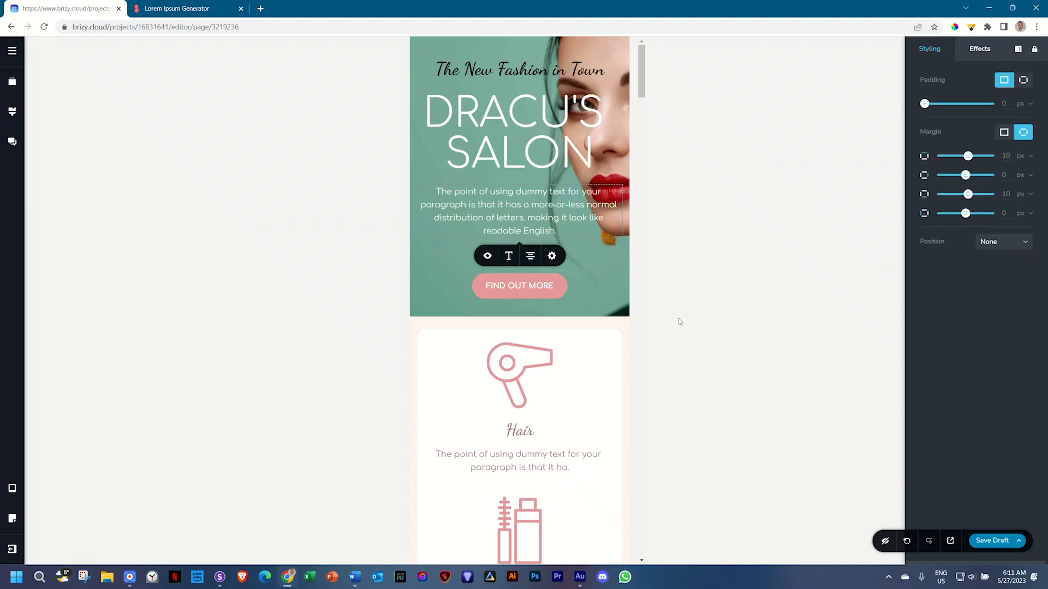
pyautogui.click(503, 76)
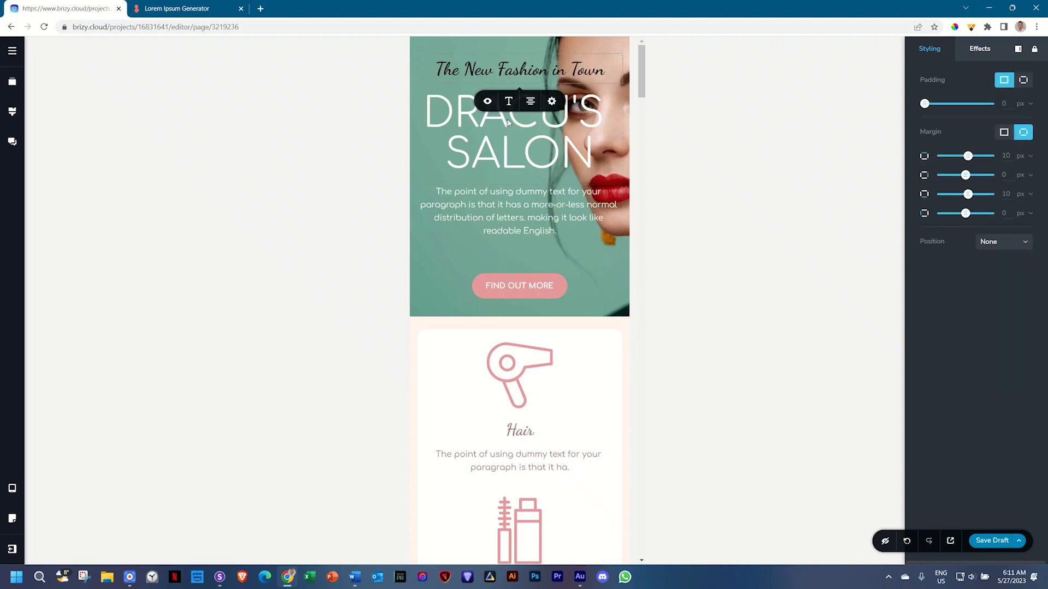
pyautogui.click(508, 101)
pyautogui.click(498, 180)
pyautogui.click(498, 181)
pyautogui.click(498, 180)
pyautogui.click(498, 180)
pyautogui.click(499, 180)
pyautogui.click(499, 181)
pyautogui.click(499, 180)
# - Reduce the font size of the hero's DRACU'S SALON title to 64 px for mobile
pyautogui.click(582, 150)
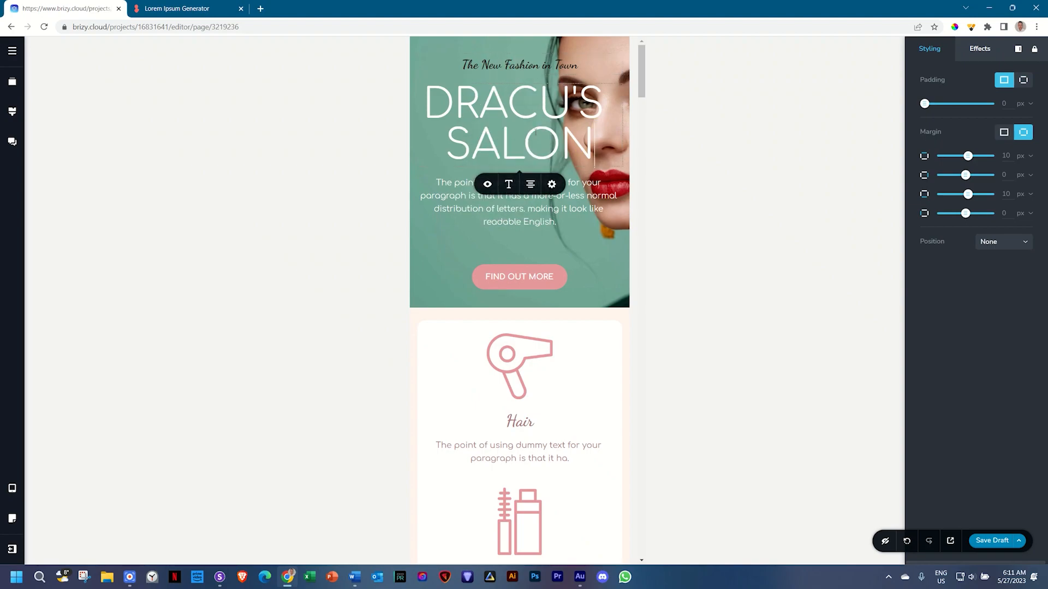
pyautogui.click(508, 184)
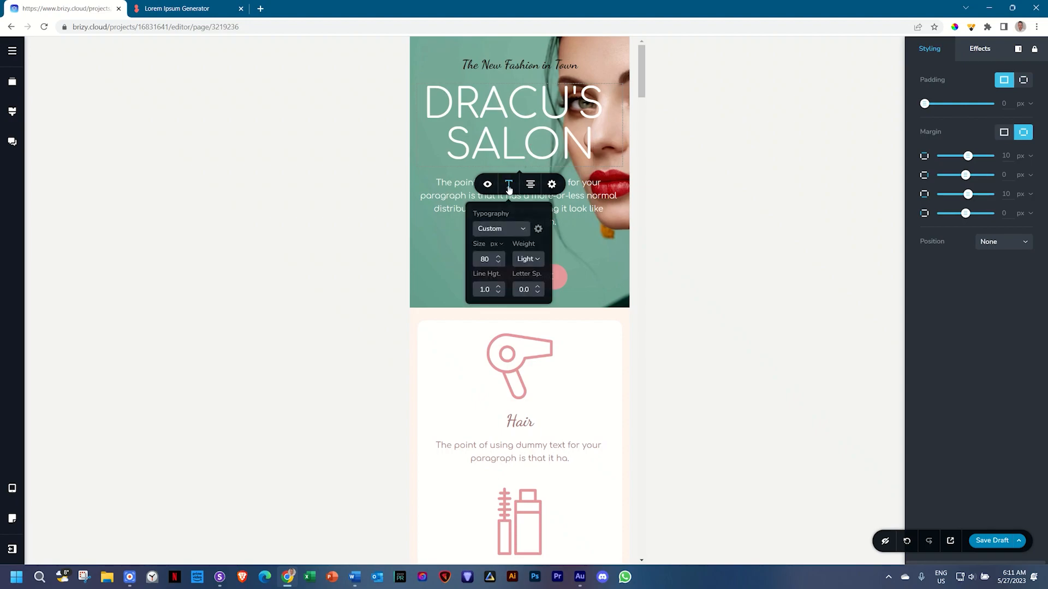
pyautogui.click(499, 264)
pyautogui.click(498, 265)
pyautogui.click(499, 264)
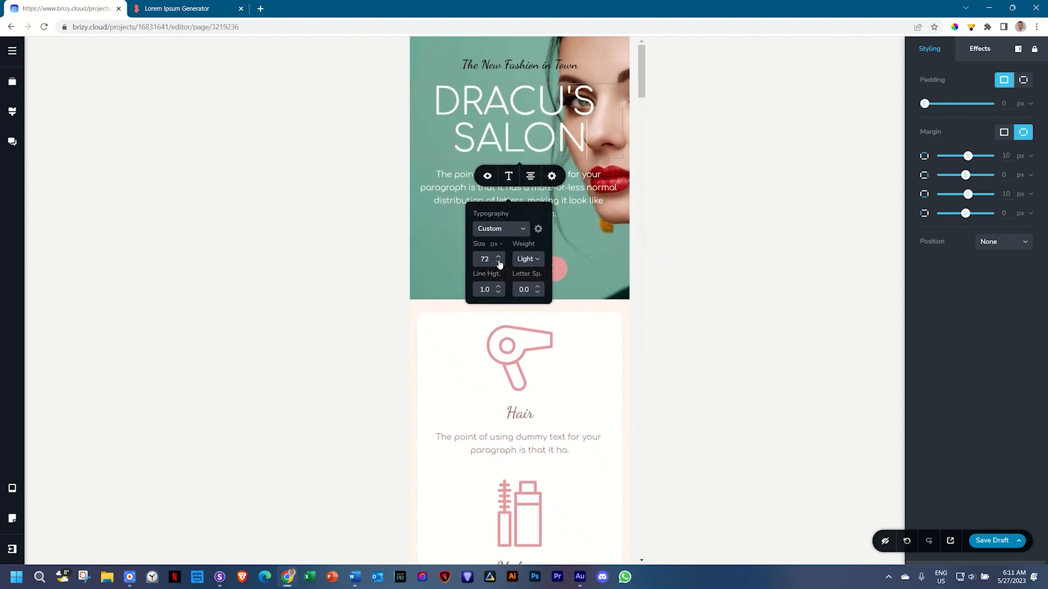
pyautogui.click(499, 264)
pyautogui.click(499, 264)
pyautogui.click(498, 265)
pyautogui.click(499, 264)
pyautogui.click(499, 264)
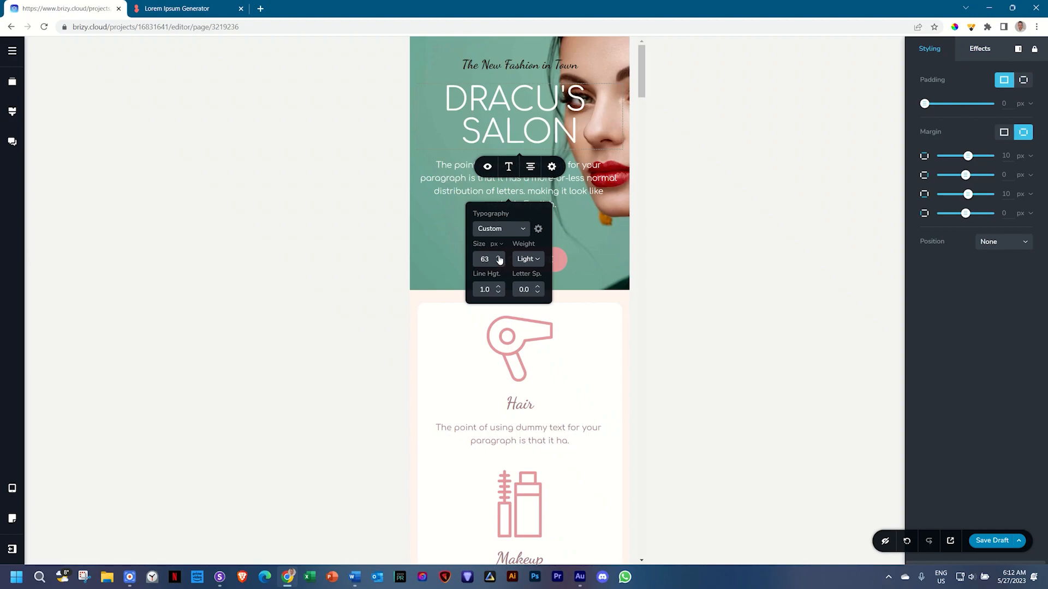
pyautogui.click(499, 257)
pyautogui.click(581, 188)
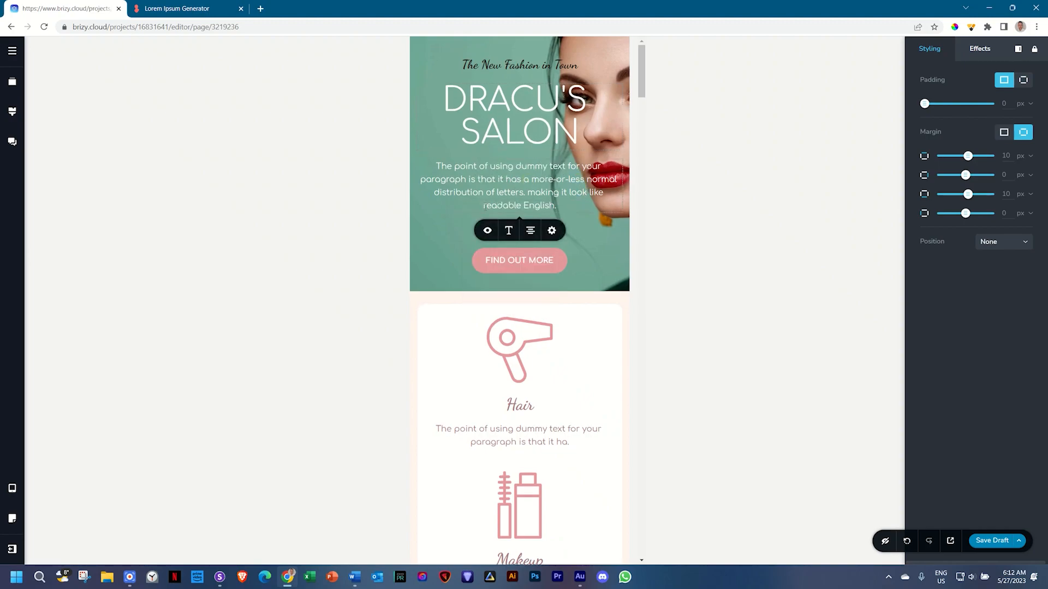
pyautogui.click(508, 231)
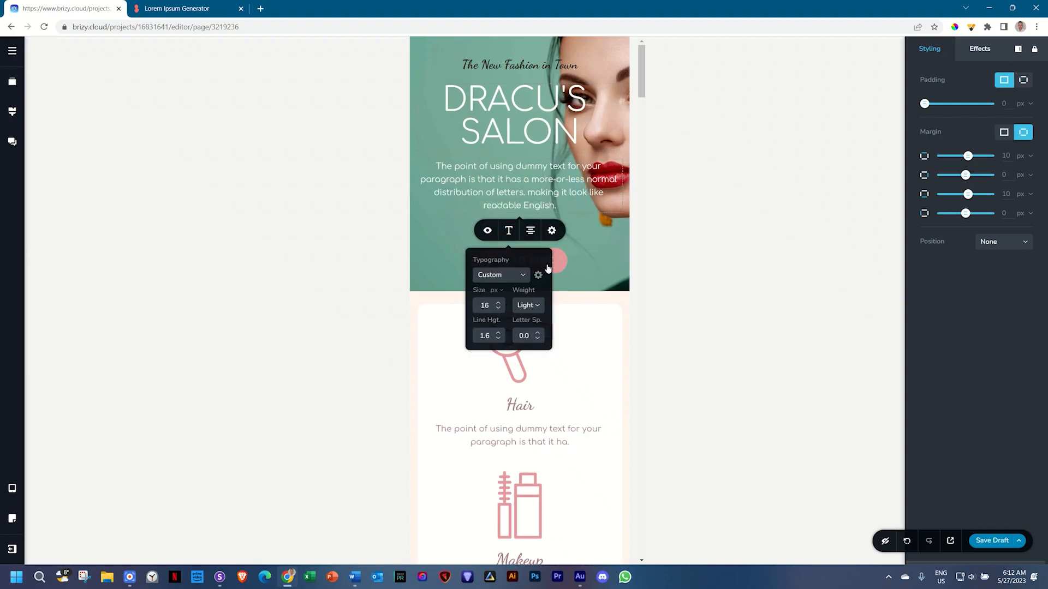
pyautogui.click(584, 243)
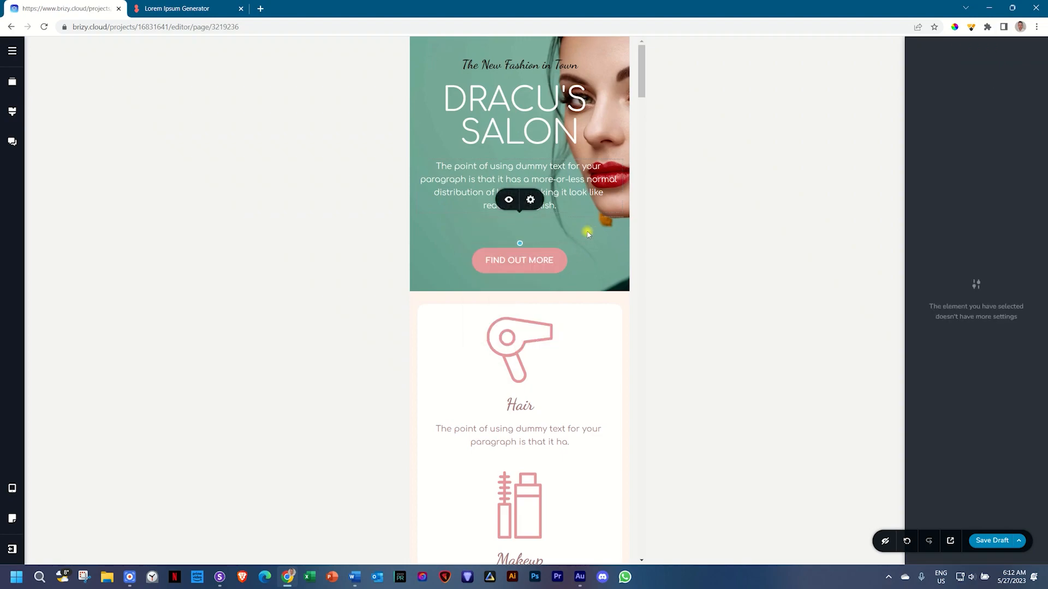
# - Increase the hero block's top and bottom padding for mobile
pyautogui.click(584, 282)
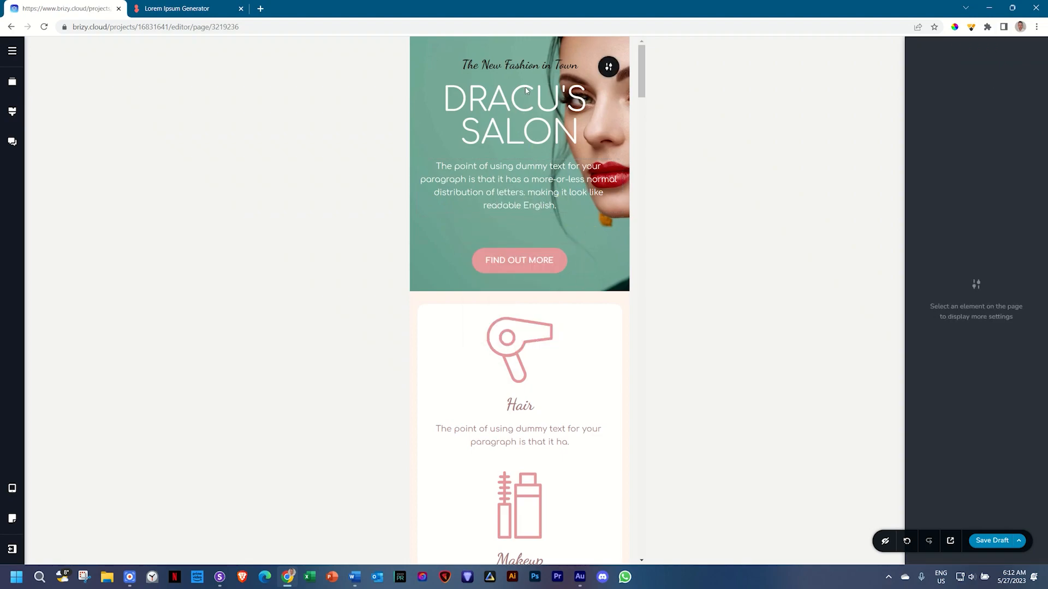
pyautogui.moveTo(515, 47); pyautogui.dragTo(518, 85)
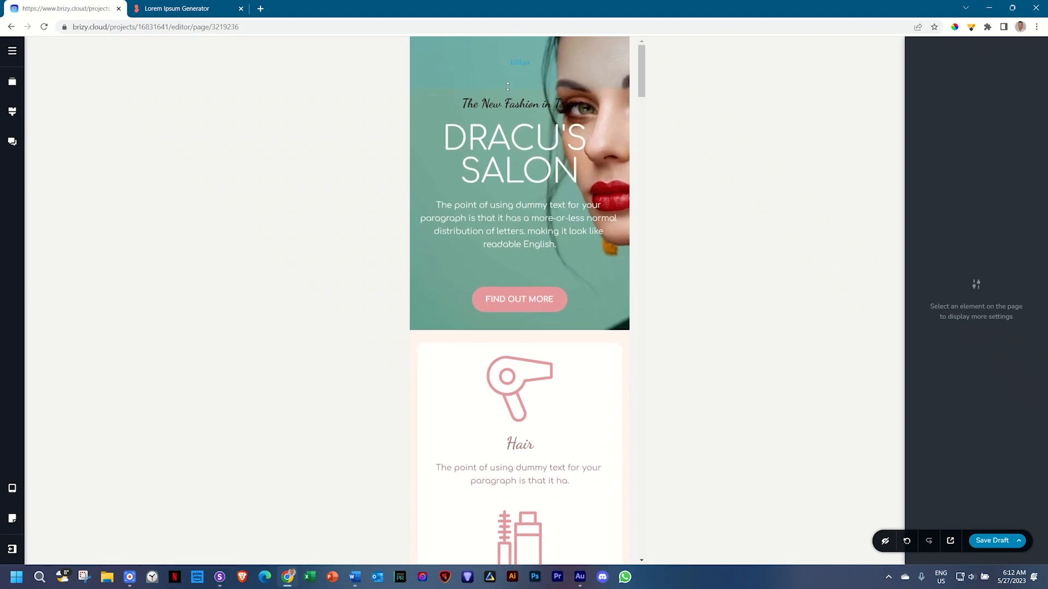
pyautogui.moveTo(543, 324); pyautogui.dragTo(543, 358)
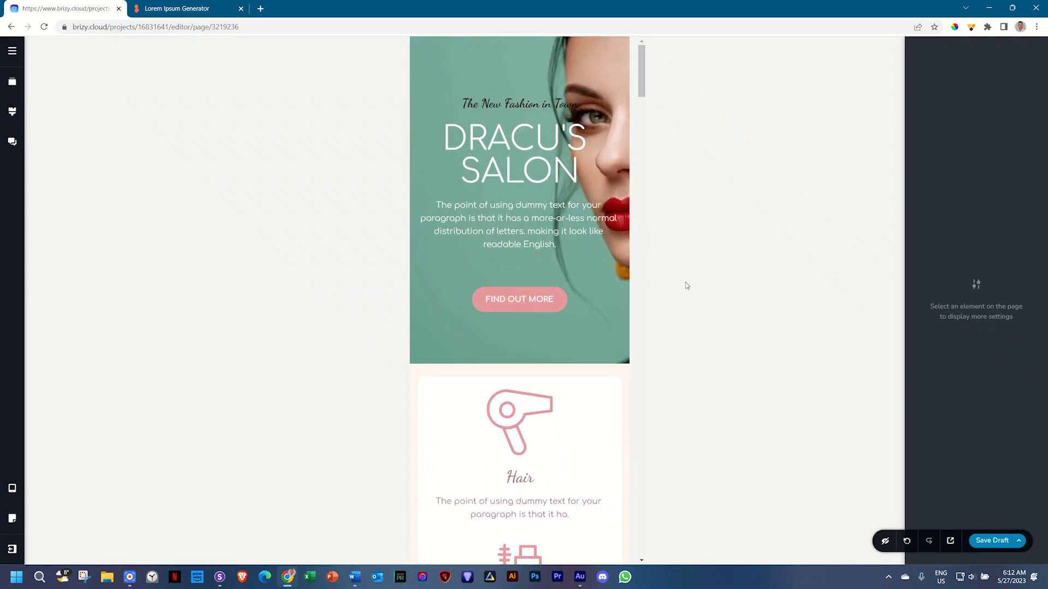
# - Set a uniform padding of about 31 px on the column holding INNER BEAUTY and Par Excellence
pyautogui.scroll(-4, 547, 259)
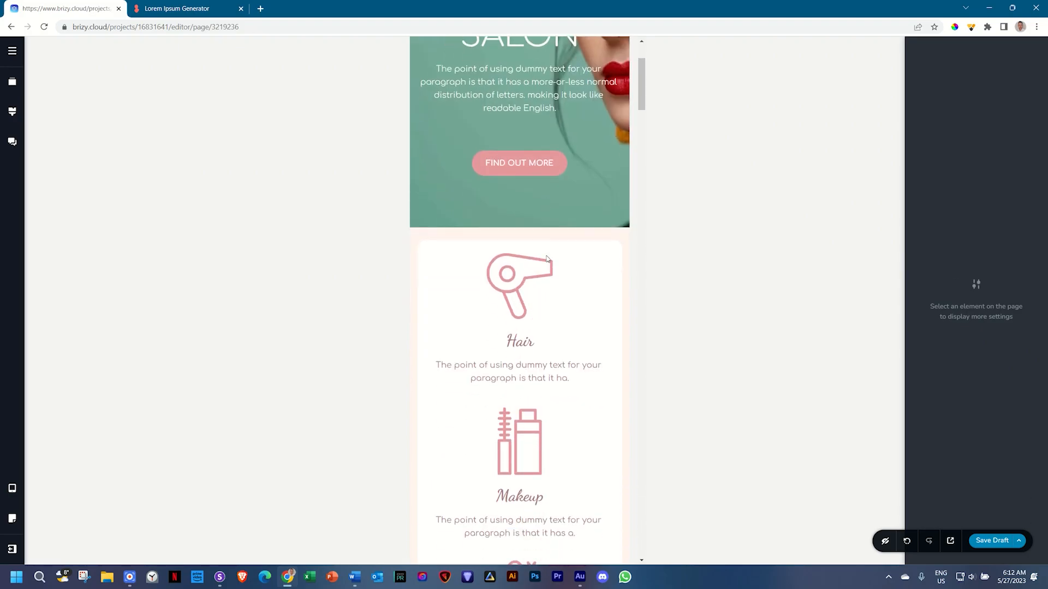
pyautogui.scroll(4, 547, 258)
pyautogui.scroll(-1, 547, 259)
pyautogui.scroll(-10, 547, 257)
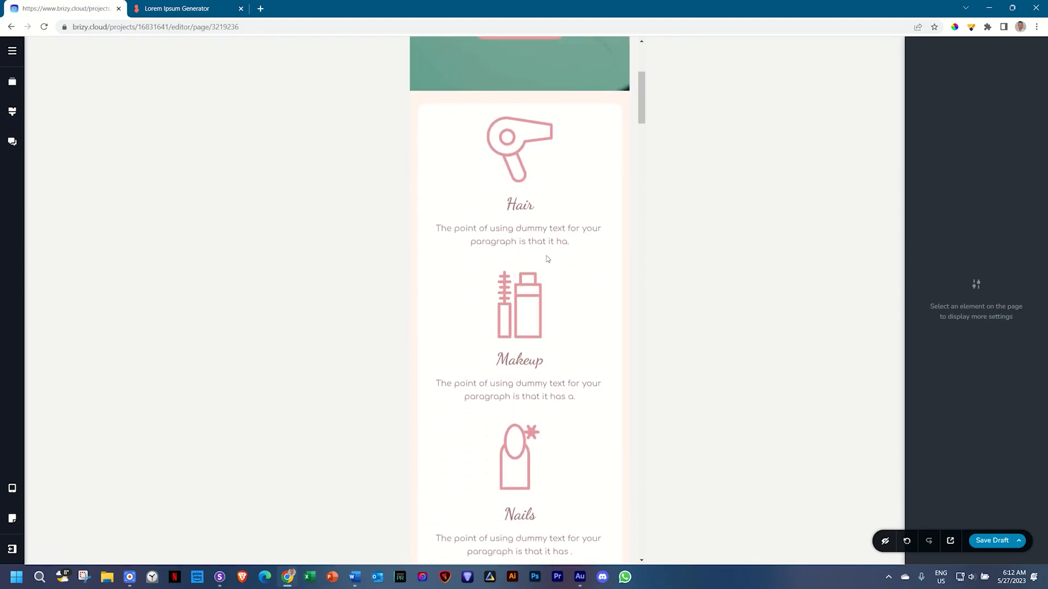
pyautogui.scroll(-3, 548, 258)
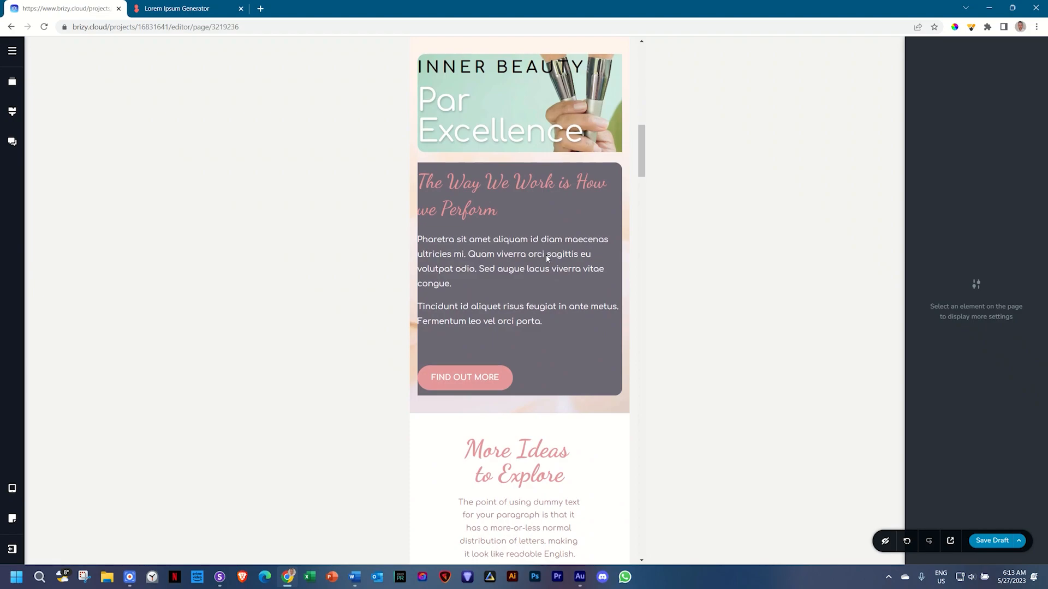
pyautogui.scroll(1, 493, 162)
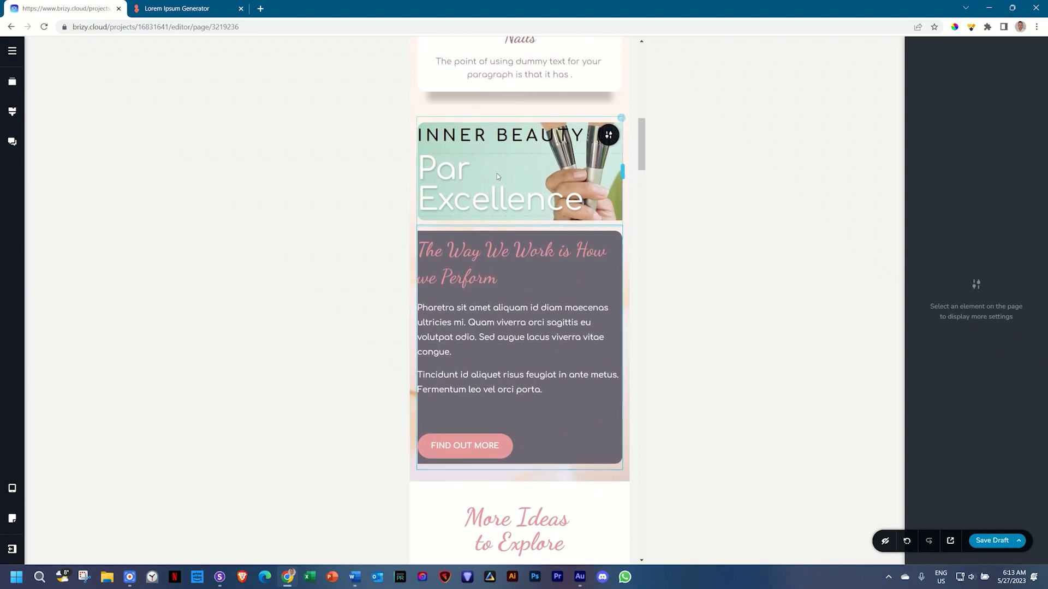
pyautogui.click(620, 119)
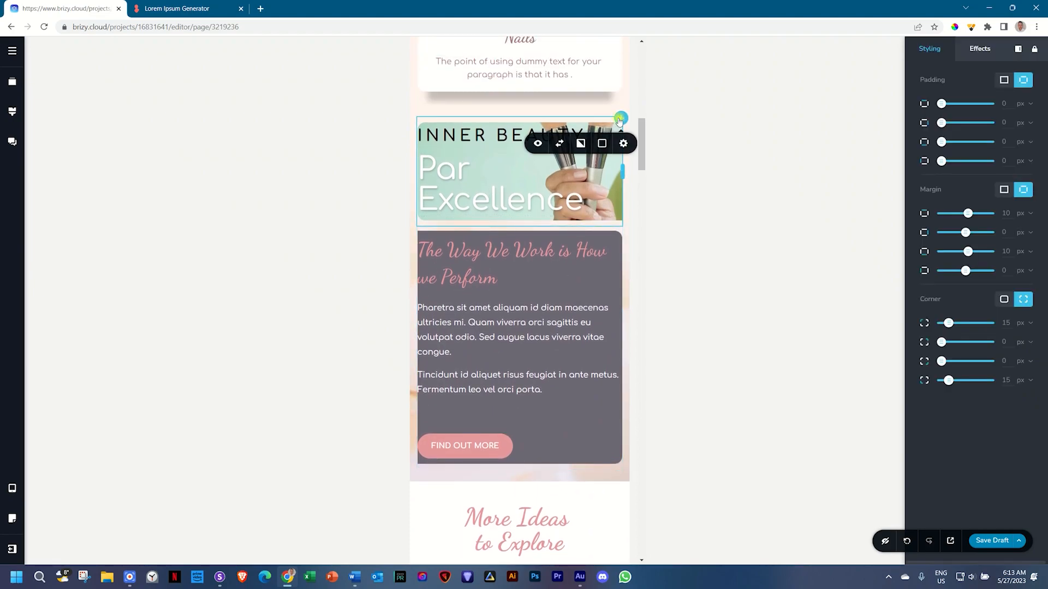
pyautogui.click(1008, 80)
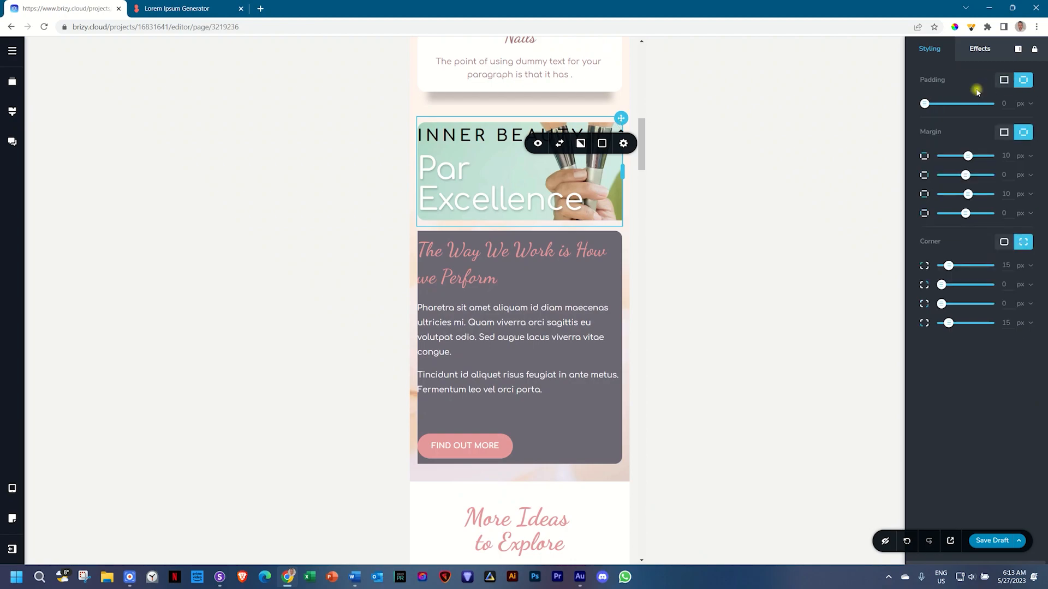
pyautogui.moveTo(926, 104); pyautogui.dragTo(944, 106)
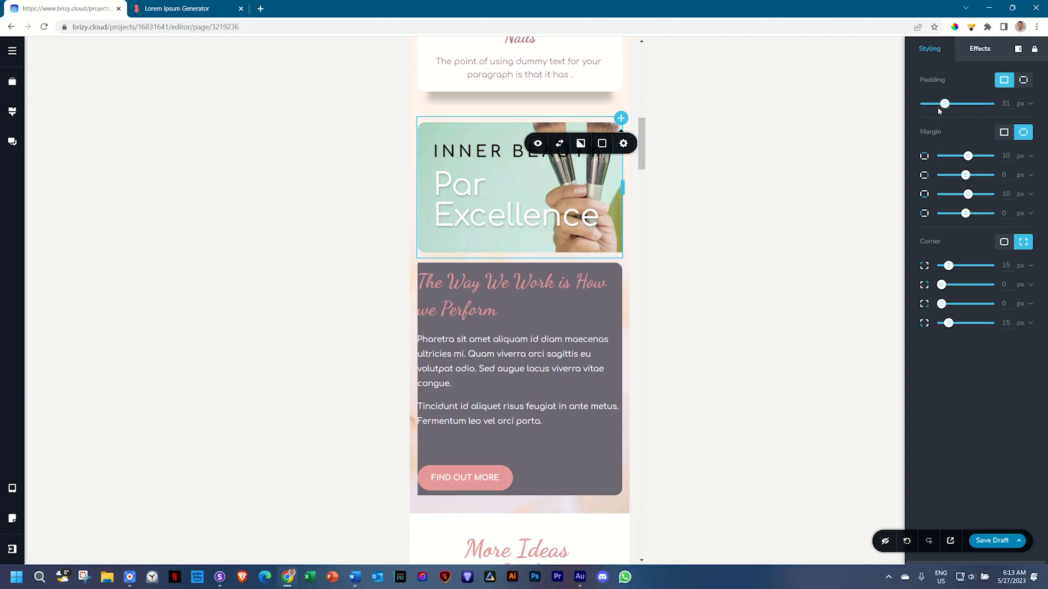
# - Reduce the INNER BEAUTY line's mobile font size by several steps and set the Par Excellence heading to 49 px
pyautogui.click(457, 154)
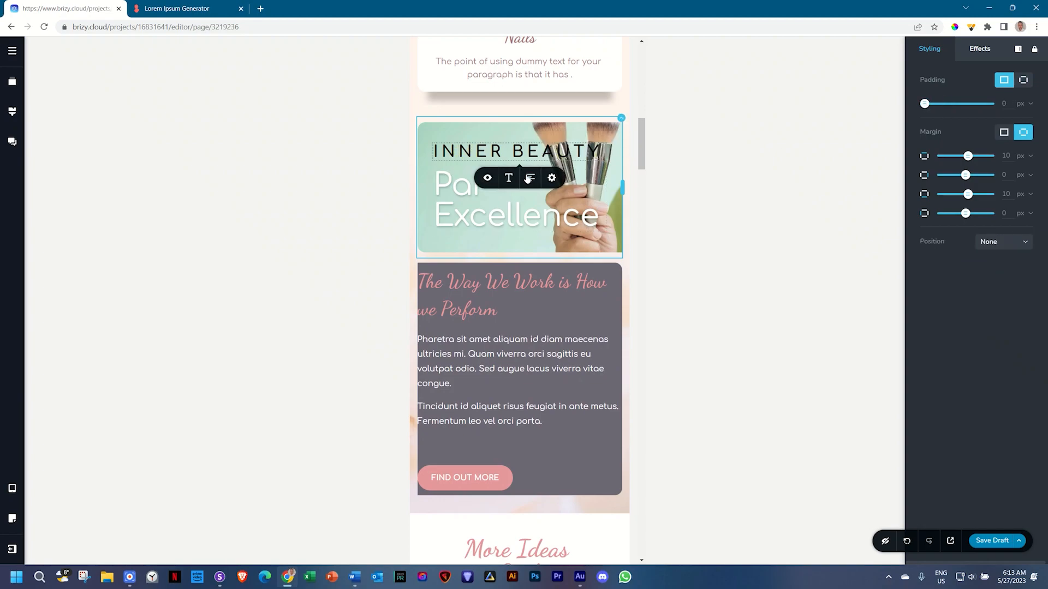
pyautogui.click(510, 178)
pyautogui.click(497, 256)
pyautogui.click(498, 257)
pyautogui.click(498, 257)
pyautogui.click(455, 211)
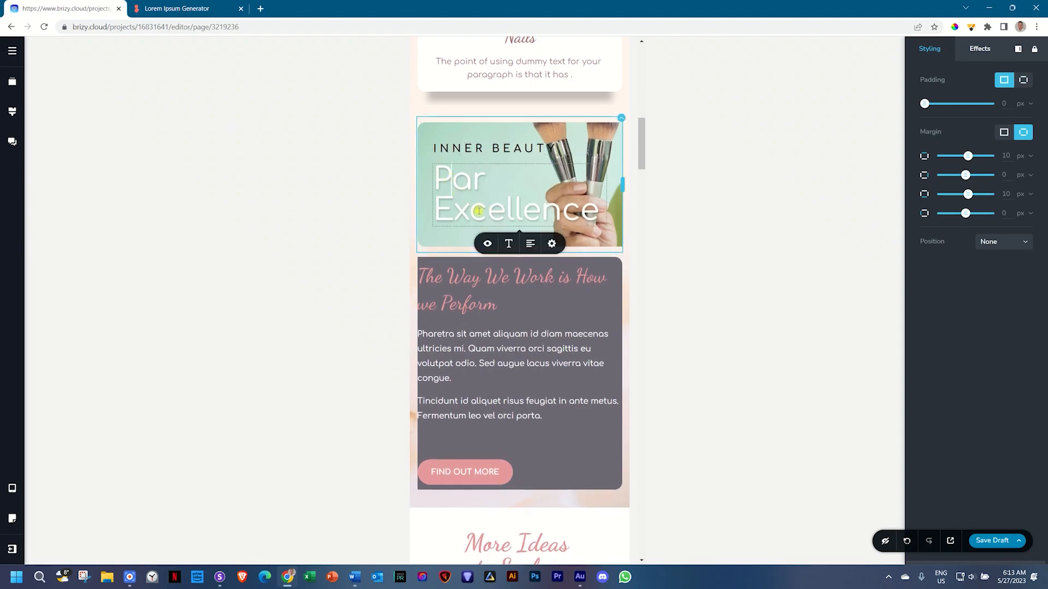
pyautogui.click(508, 244)
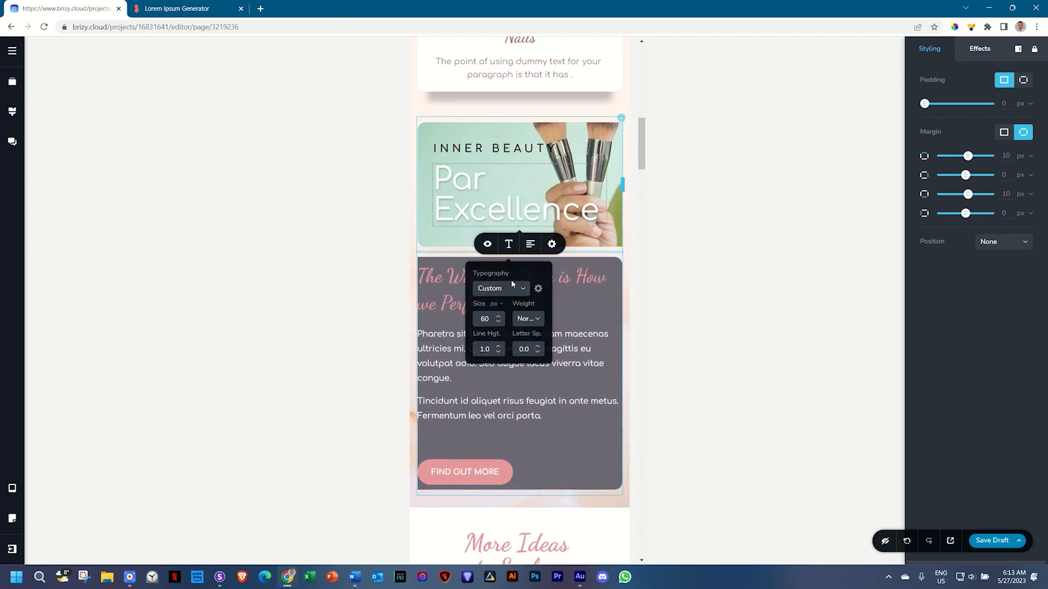
pyautogui.click(499, 321)
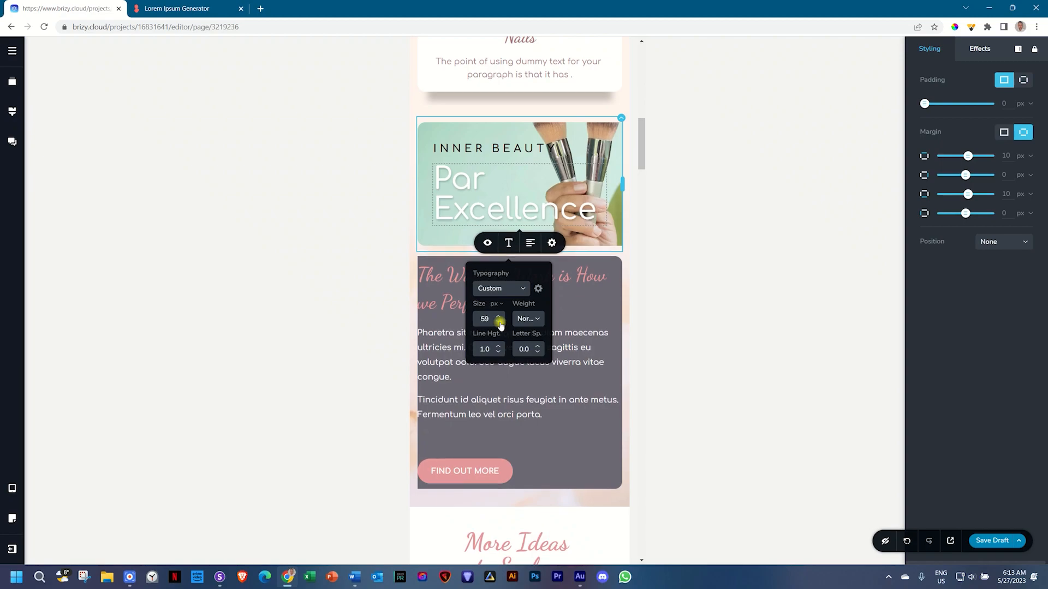
# - Round only the upper two corners of the INNER BEAUTY column at 15 px and set its lower corners to 0
pyautogui.click(627, 120)
pyautogui.click(948, 265)
pyautogui.moveTo(948, 265); pyautogui.dragTo(941, 266)
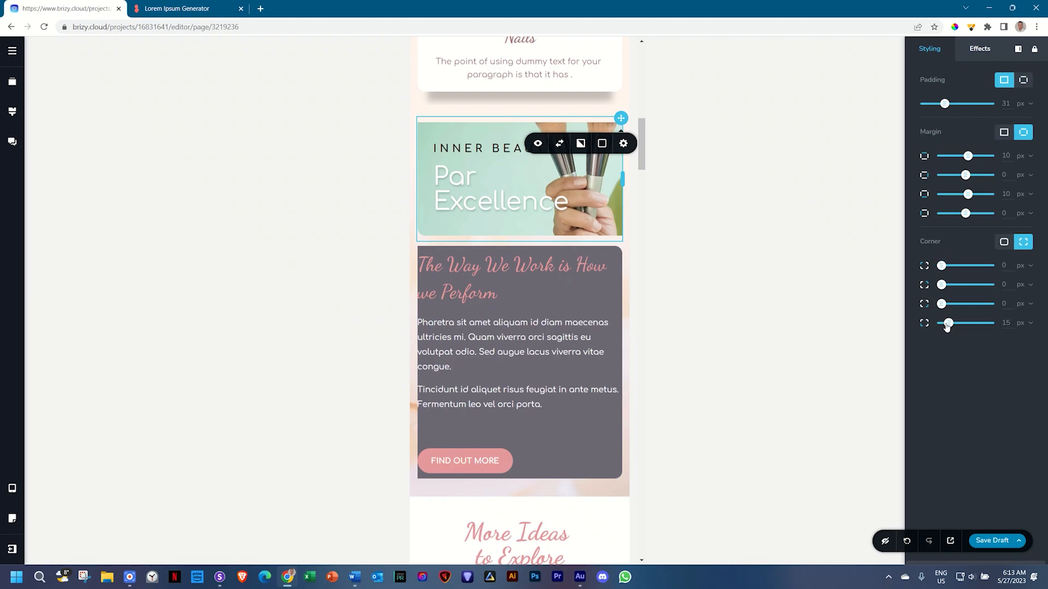
pyautogui.doubleClick(1004, 266)
pyautogui.doubleClick(1002, 284)
pyautogui.press('Return')
pyautogui.moveTo(948, 322); pyautogui.dragTo(912, 323)
# - Set the bottom margin of the INNER BEAUTY column to 0 px
pyautogui.doubleClick(1004, 194)
pyautogui.write('0')
pyautogui.press('Return')
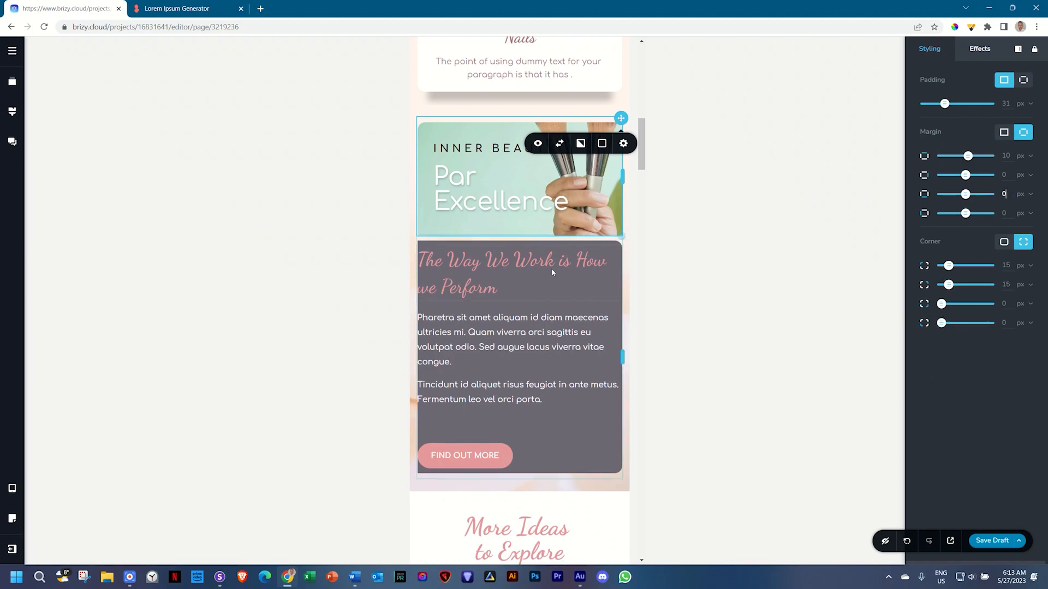
# - Set the top margin of the dark "The Way We Work" column to 0 px
pyautogui.click(617, 245)
pyautogui.click(620, 238)
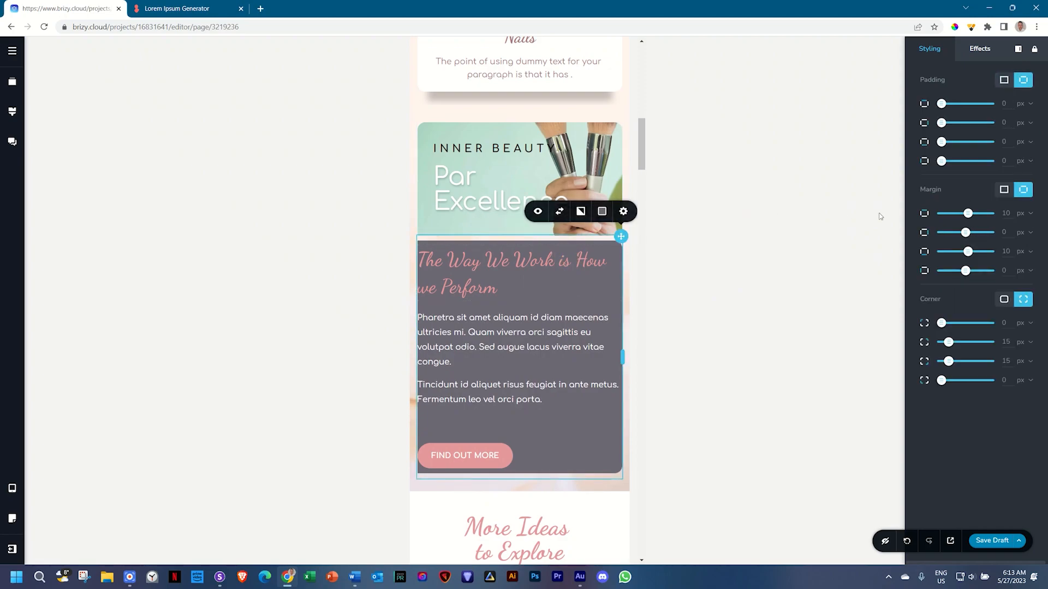
pyautogui.doubleClick(1006, 213)
pyautogui.press('Return')
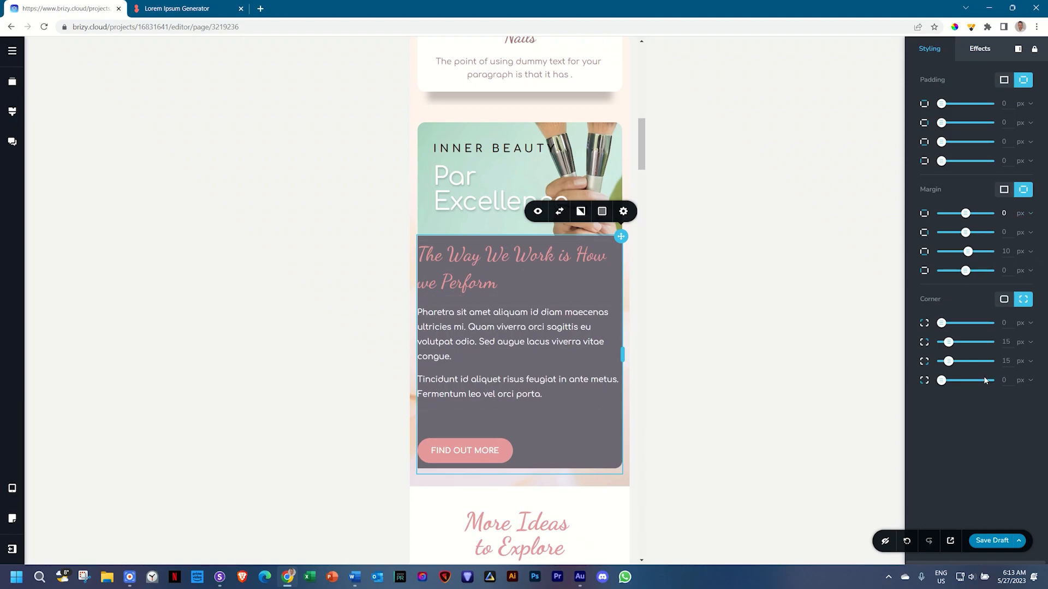
# - Set the dark "The Way We Work" column's bottom-left corner radius to 15 px and its top-right radius to 0
pyautogui.doubleClick(1005, 380)
pyautogui.press('Return')
pyautogui.click(212, 276)
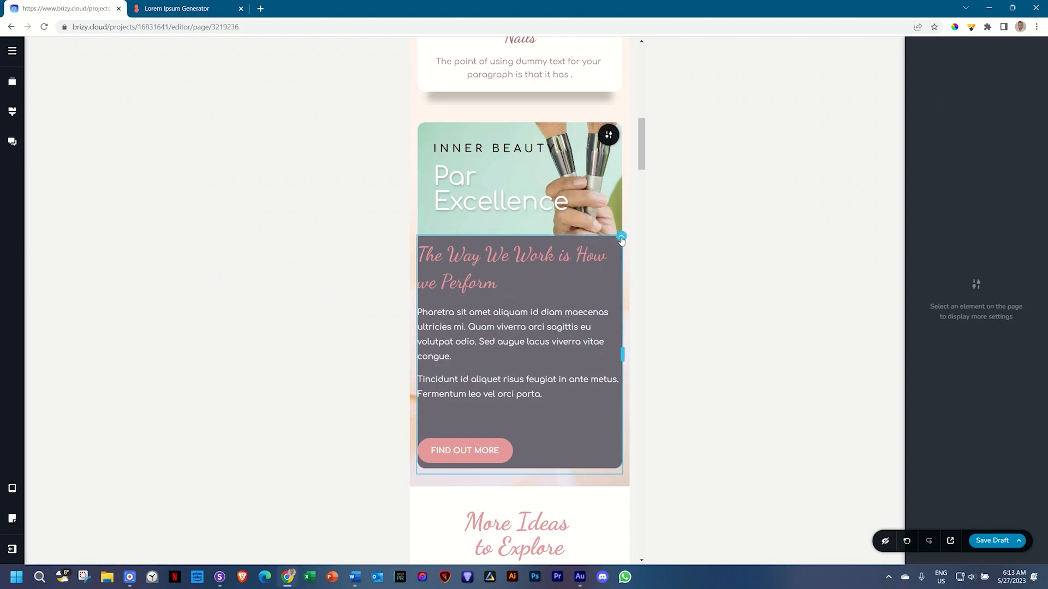
pyautogui.click(583, 243)
pyautogui.doubleClick(1006, 342)
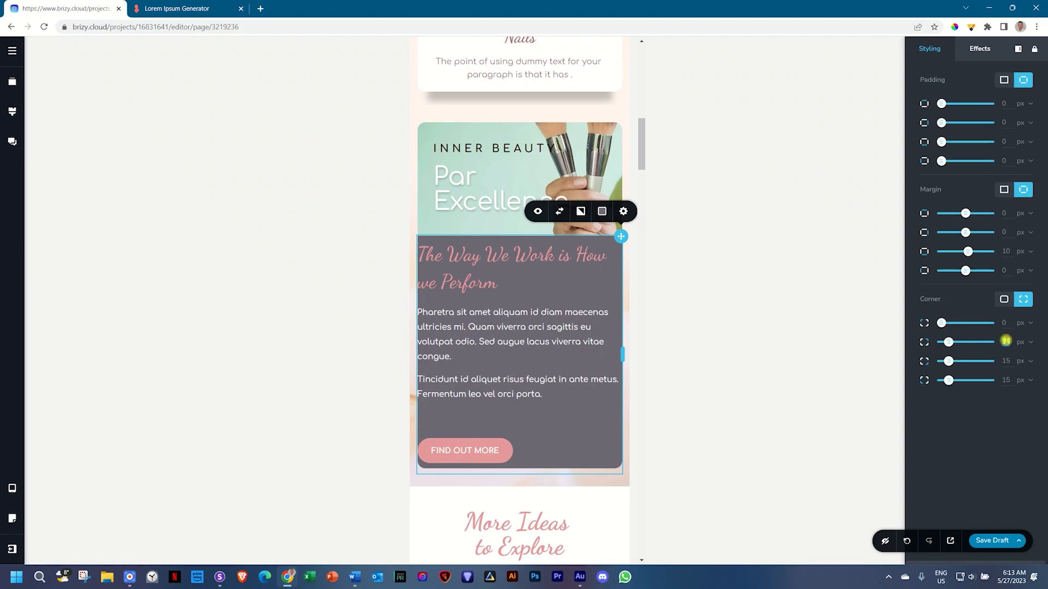
pyautogui.write('0')
pyautogui.press('Return')
pyautogui.click(712, 334)
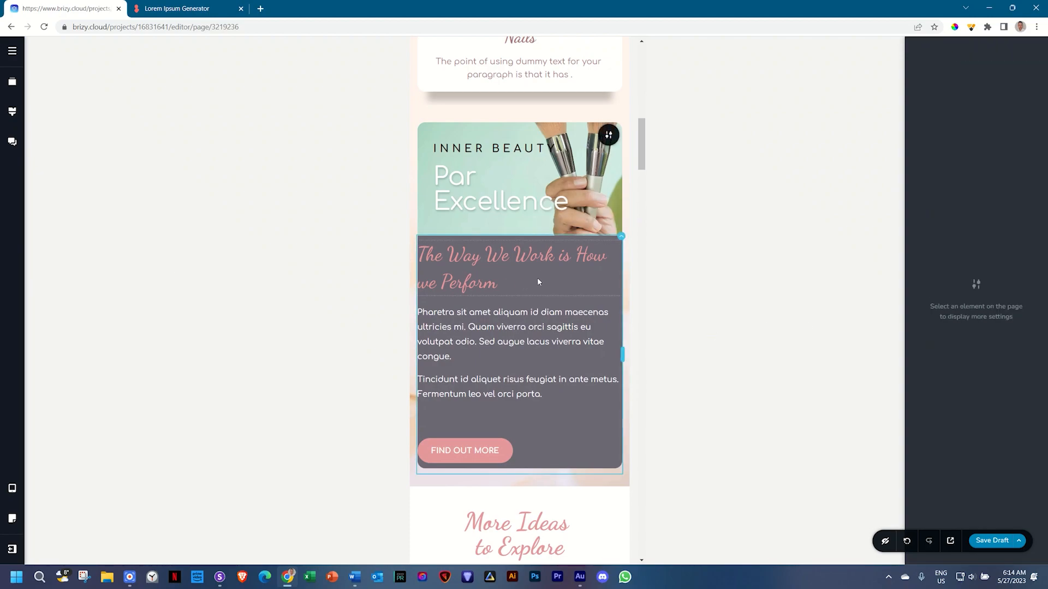
# - Add uniform padding to the dark "The Way We Work" column so its text aligns with the column above
pyautogui.click(610, 244)
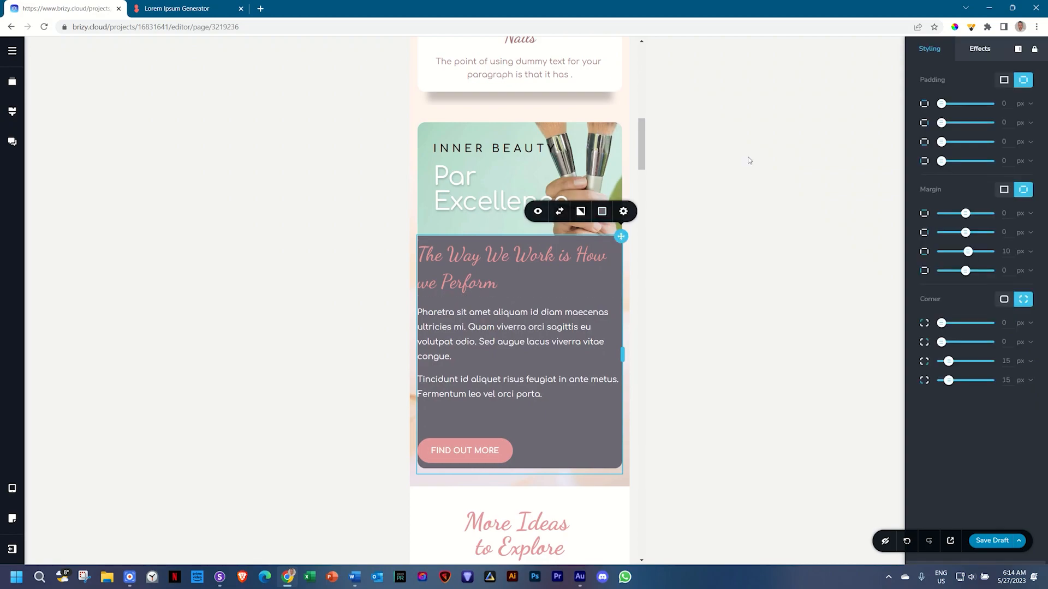
pyautogui.click(1005, 80)
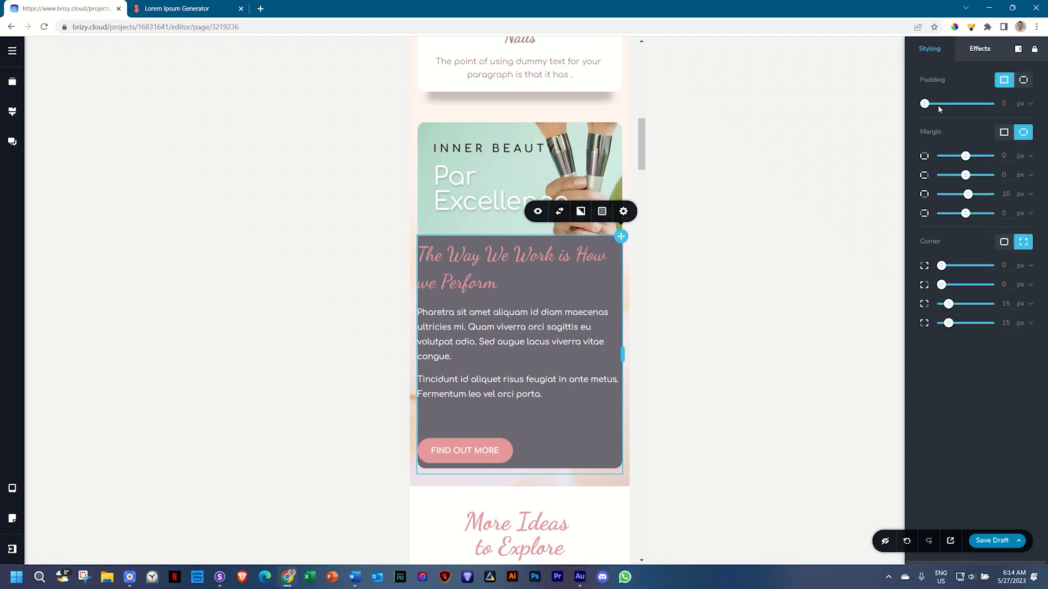
pyautogui.moveTo(926, 105); pyautogui.dragTo(946, 103)
pyautogui.click(742, 212)
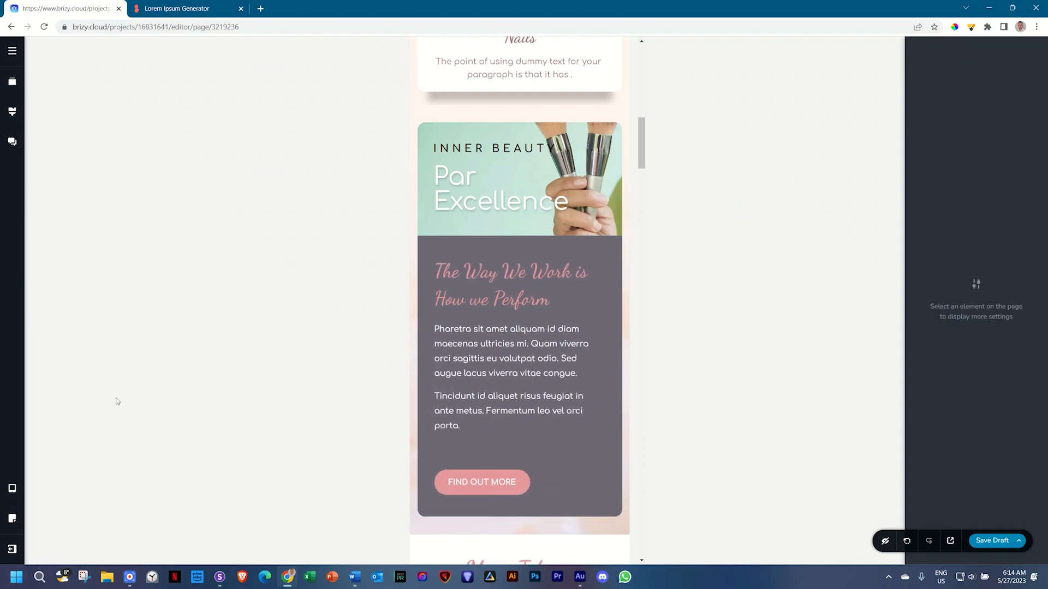
# - Reduce the Par Excellence heading's mobile font size to 40 px
pyautogui.click(465, 199)
pyautogui.click(508, 231)
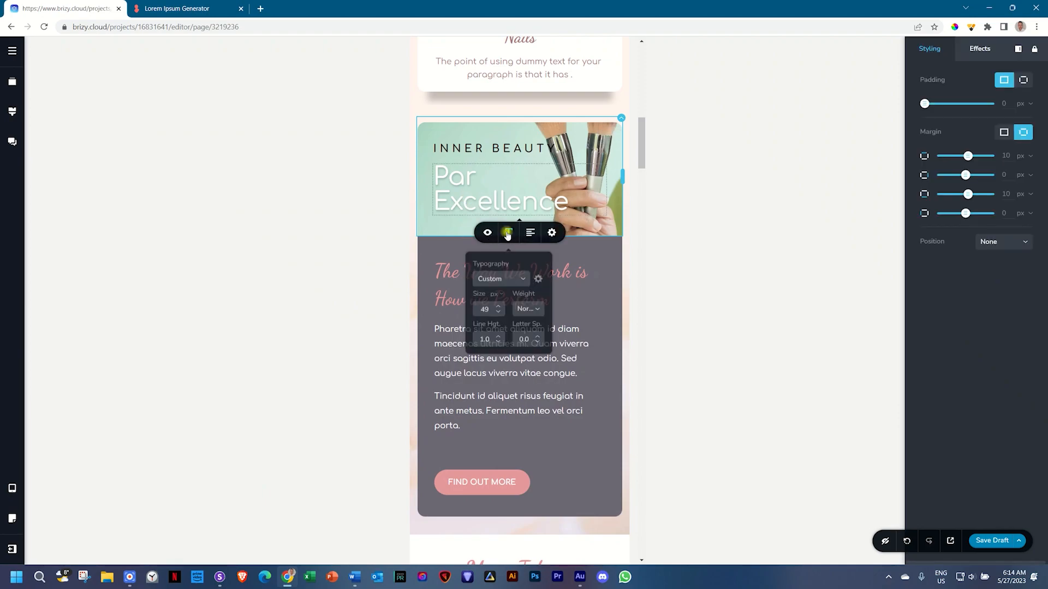
pyautogui.click(498, 311)
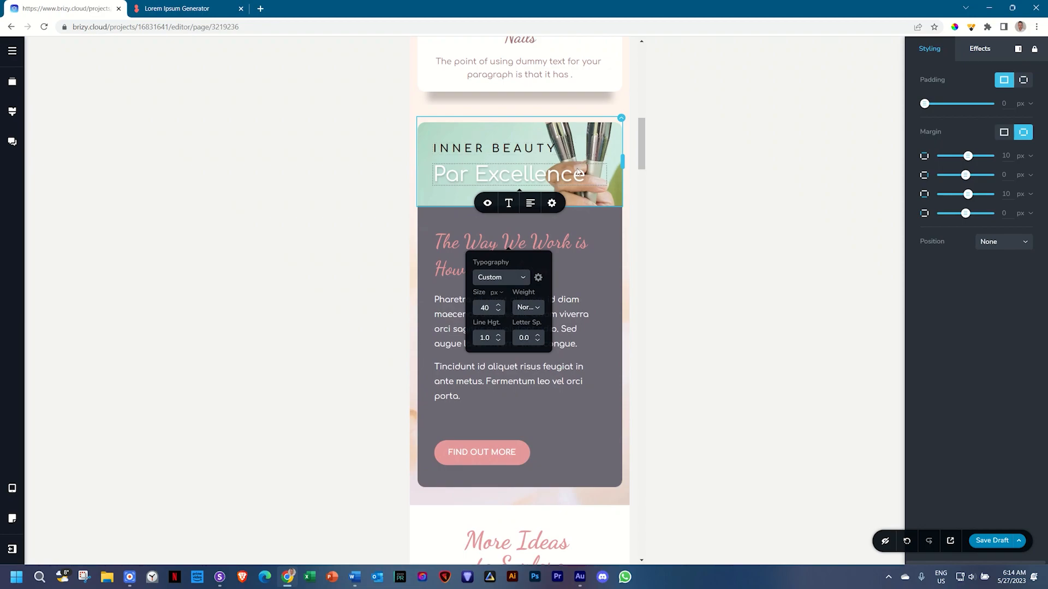
# - Give the INNER BEAUTY column a custom height of about 366 px
pyautogui.click(617, 126)
pyautogui.click(622, 144)
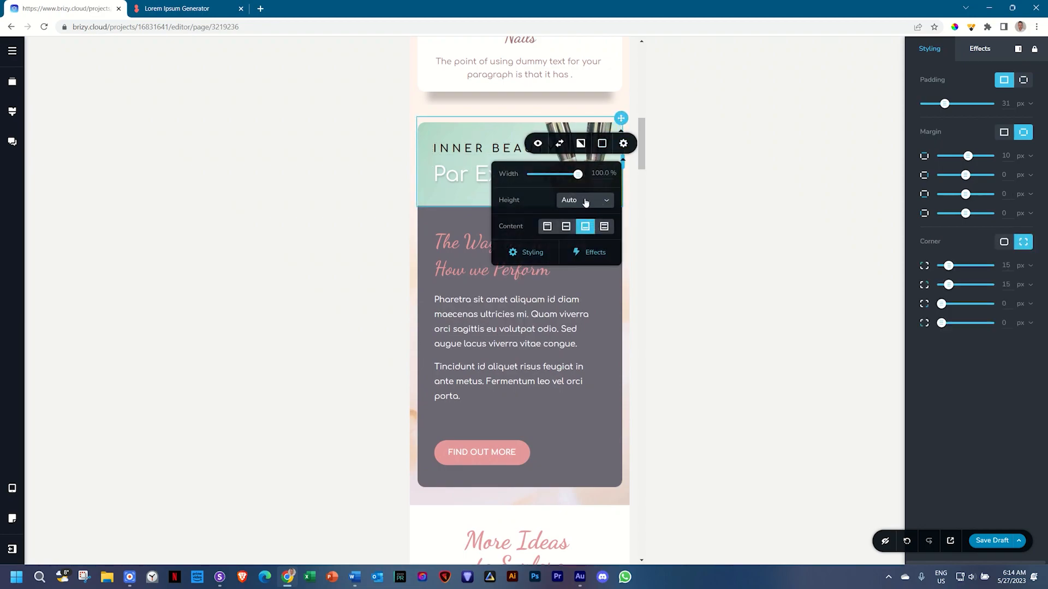
pyautogui.click(584, 200)
pyautogui.click(571, 233)
pyautogui.moveTo(533, 219); pyautogui.dragTo(529, 219)
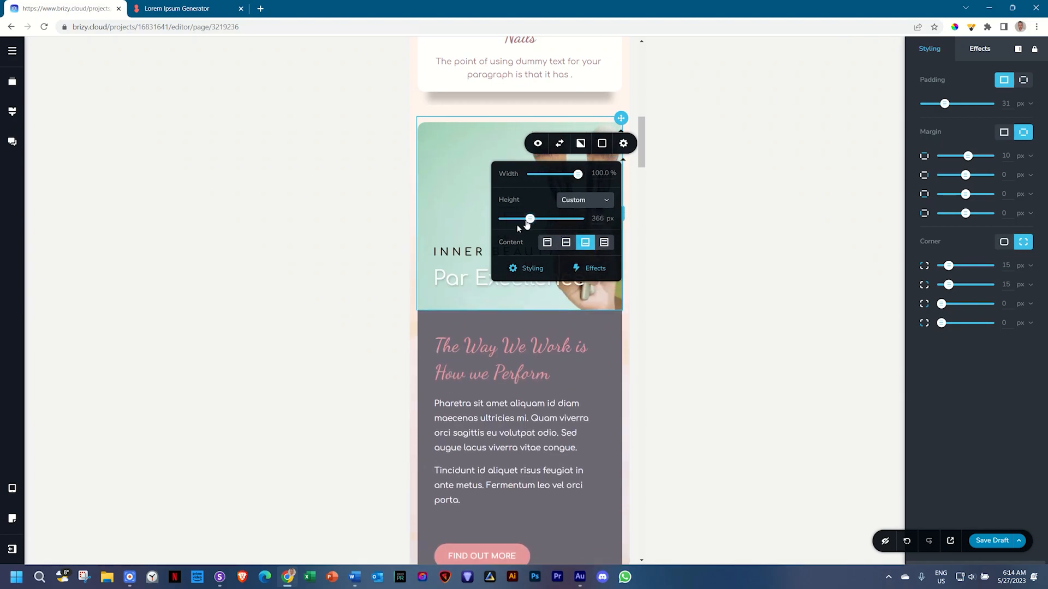
pyautogui.click(338, 268)
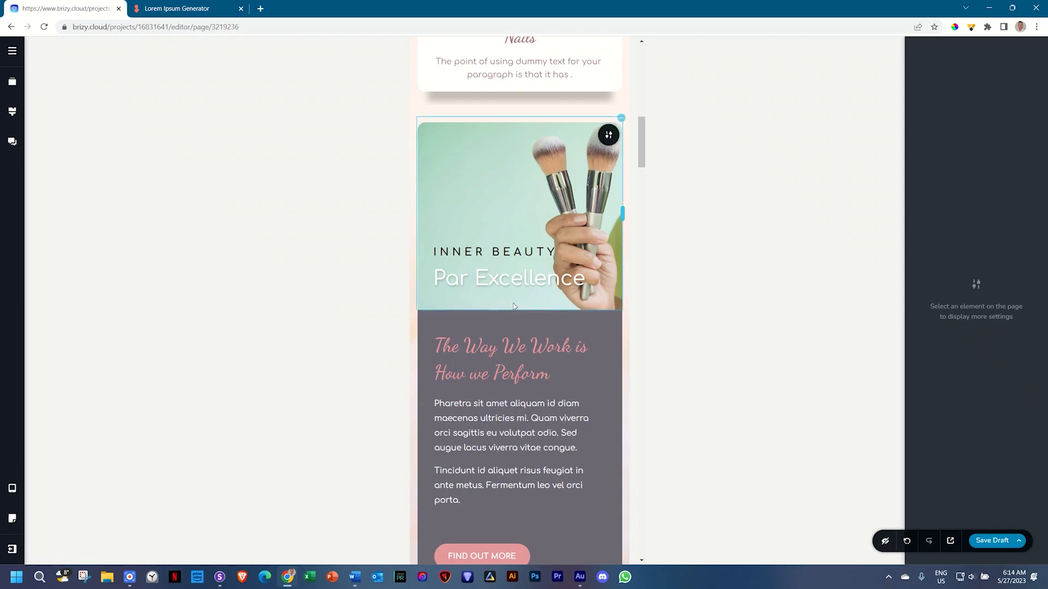
pyautogui.scroll(-2, 513, 306)
pyautogui.scroll(1, 513, 306)
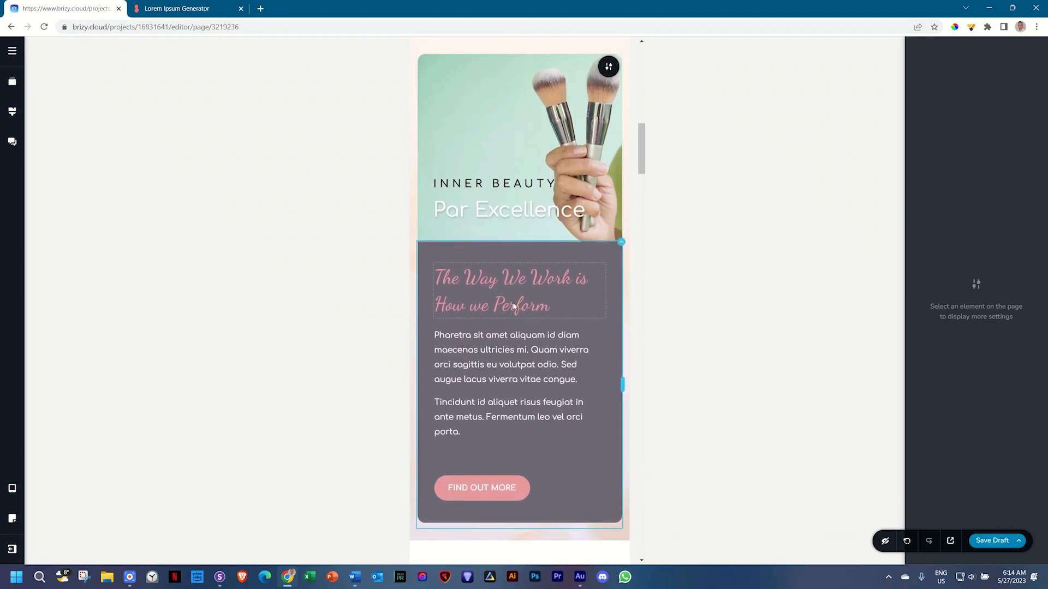